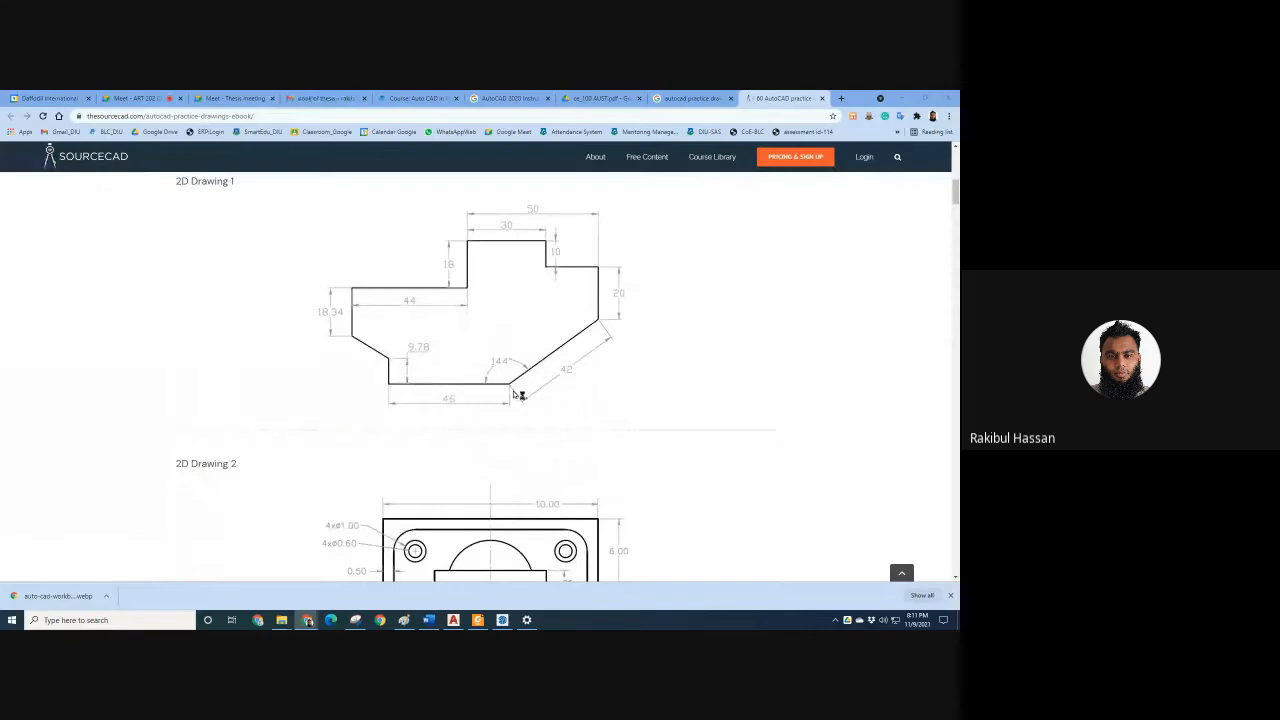
Save the 2D Drawing 1 image from the web page as 1.jpg in the Downloads folder.
{"action": "left_click", "coordinate": [101, 572]}
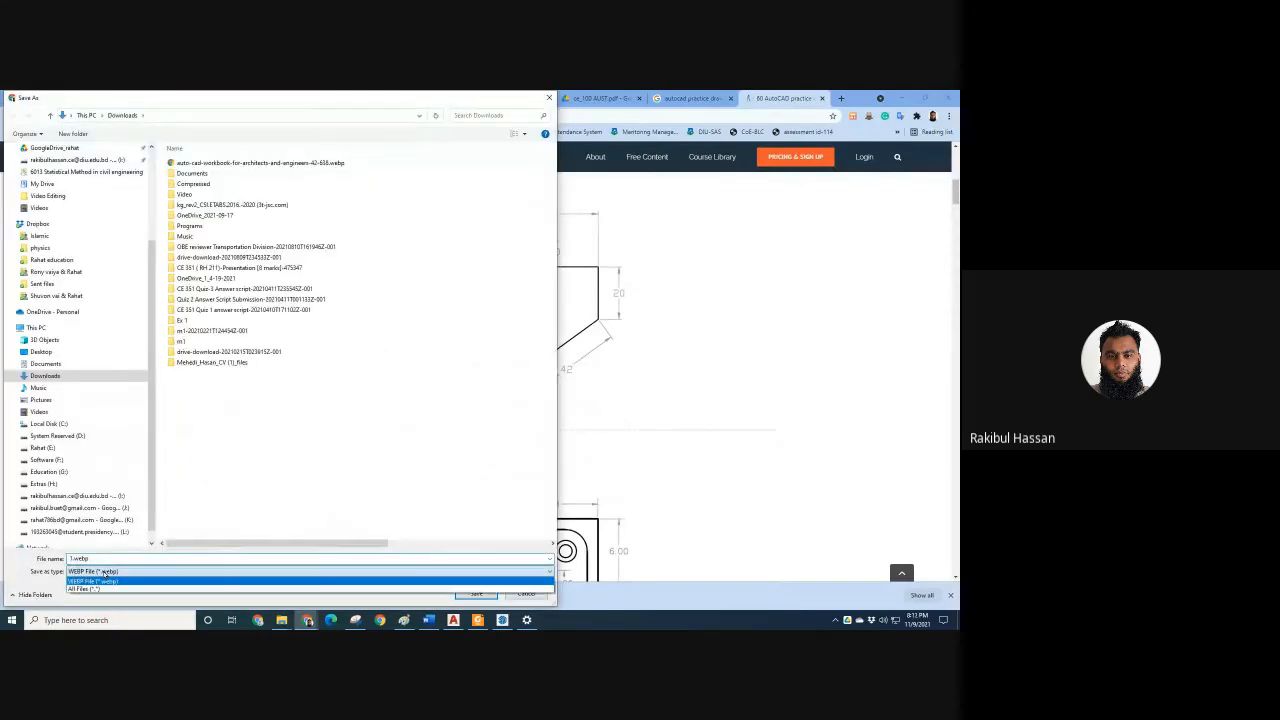
{"action": "left_click", "coordinate": [102, 579]}
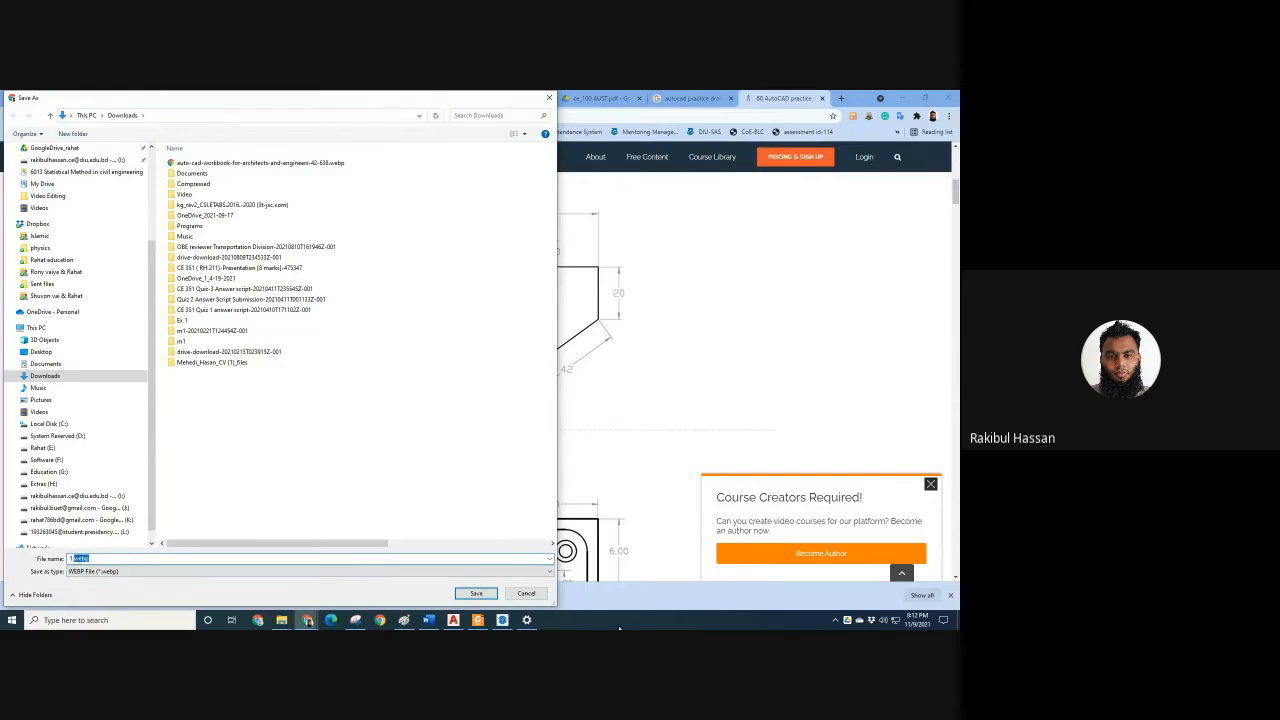
{"action": "type", "text": "1a"}
{"action": "key", "text": "Return"}
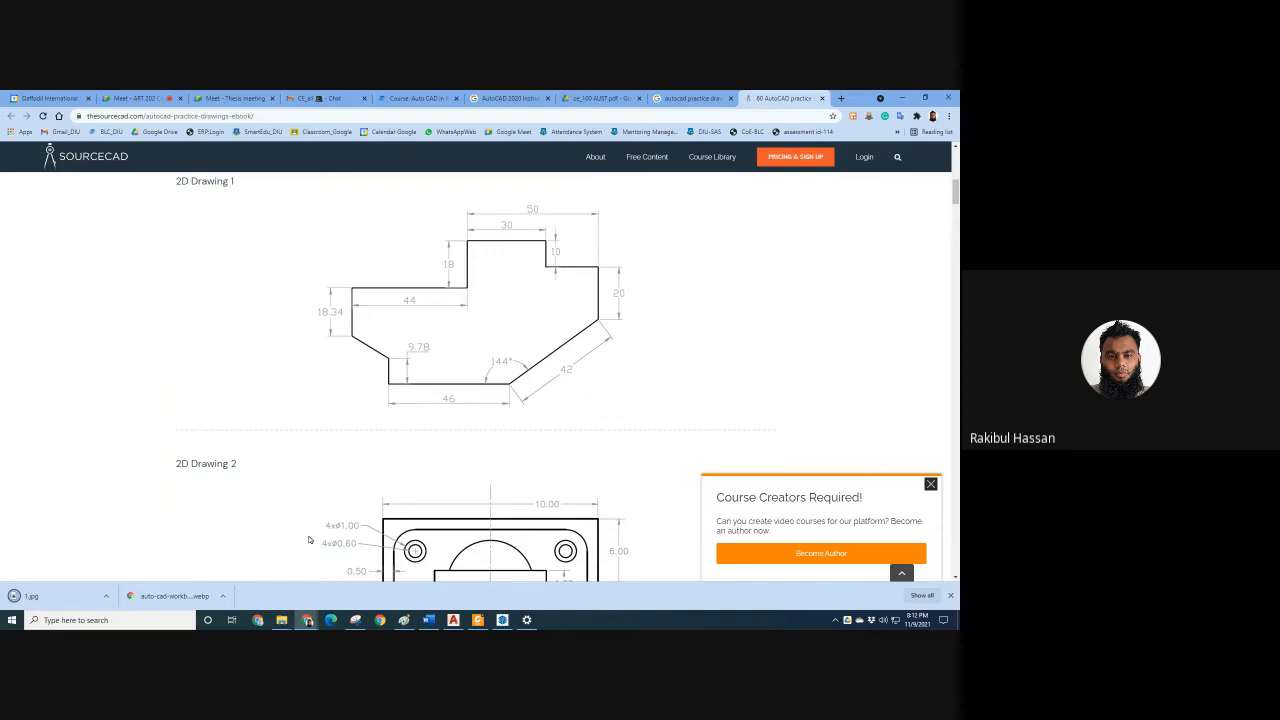
View the downloaded 1.jpg drawing in Photos on half of the screen, then close the viewer.
{"action": "left_click", "coordinate": [34, 595]}
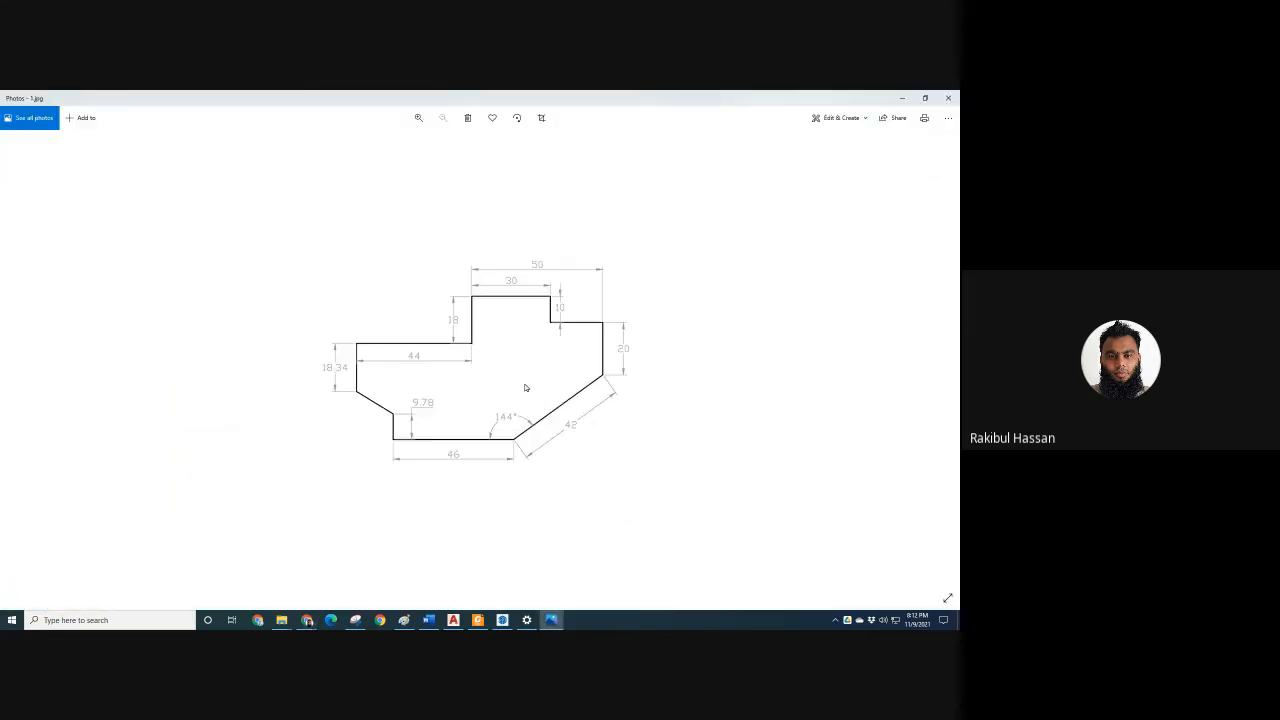
{"action": "key", "text": "super+Left"}
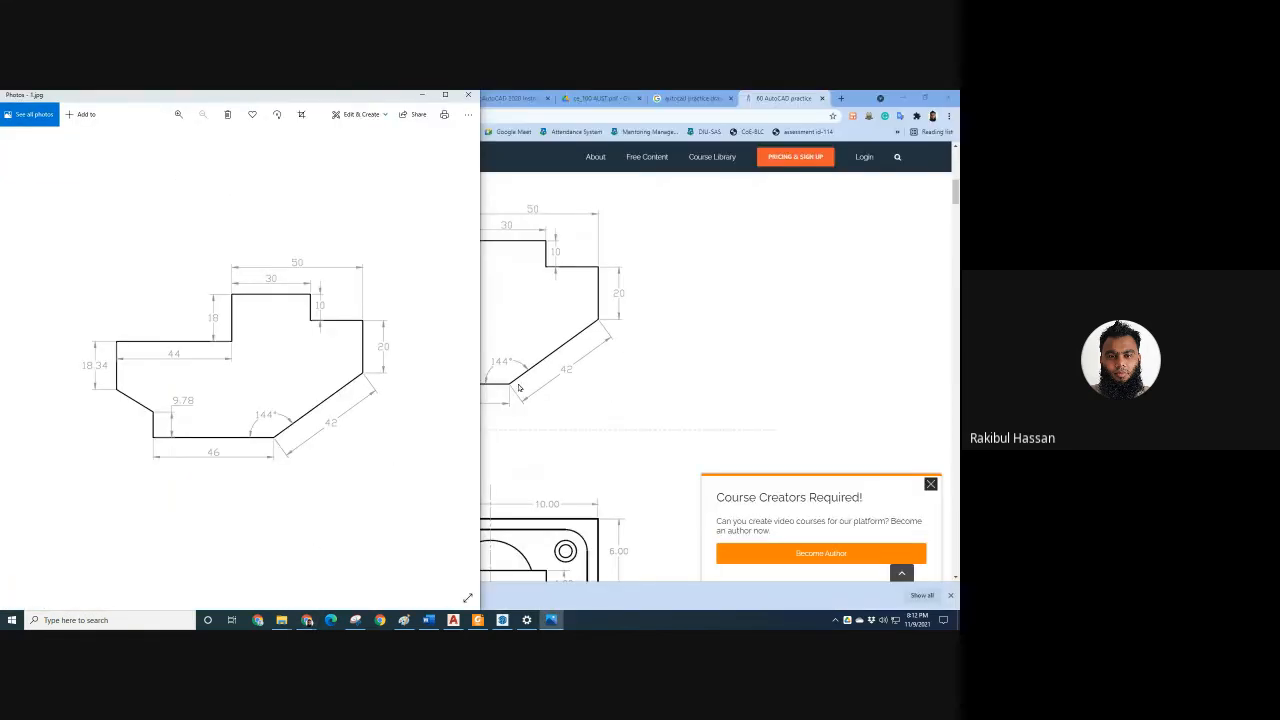
{"action": "left_click", "coordinate": [468, 94]}
Show 1.jpg in its Downloads folder, then switch to AutoCAD.docx in Word and go to the last question on page 2.
{"action": "left_click", "coordinate": [110, 595]}
{"action": "left_click", "coordinate": [128, 567]}
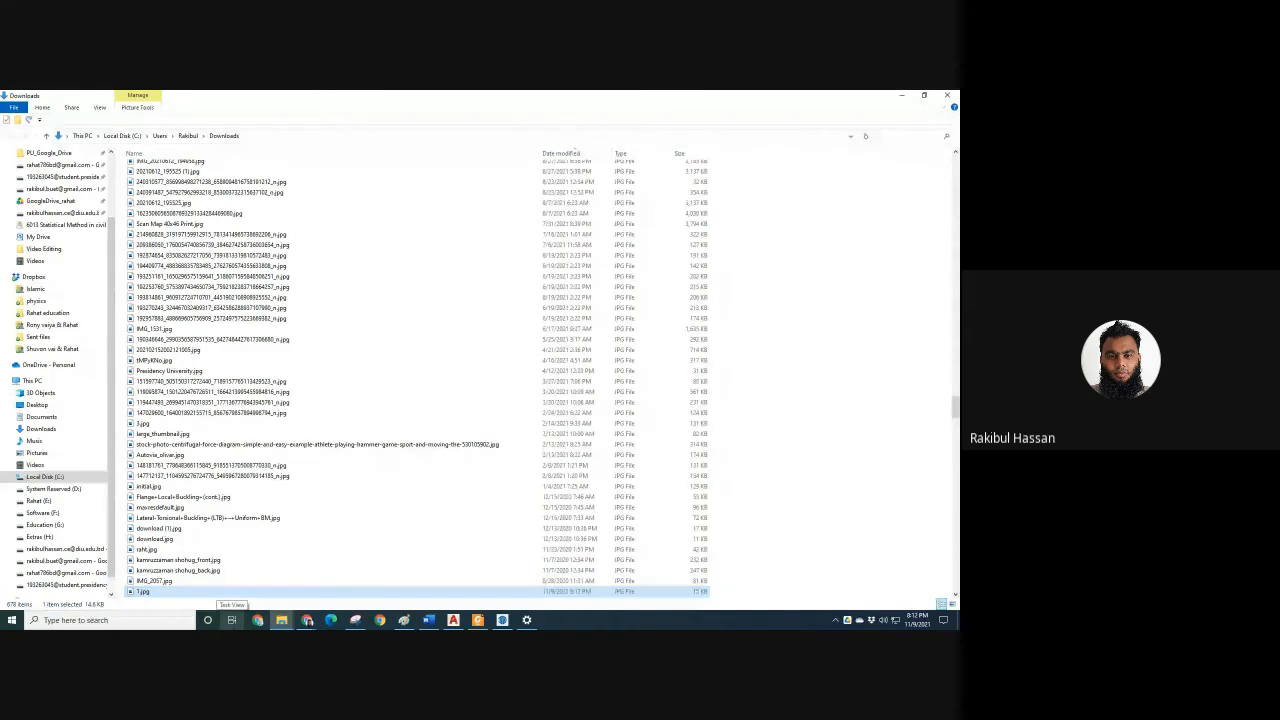
{"action": "left_click", "coordinate": [428, 620]}
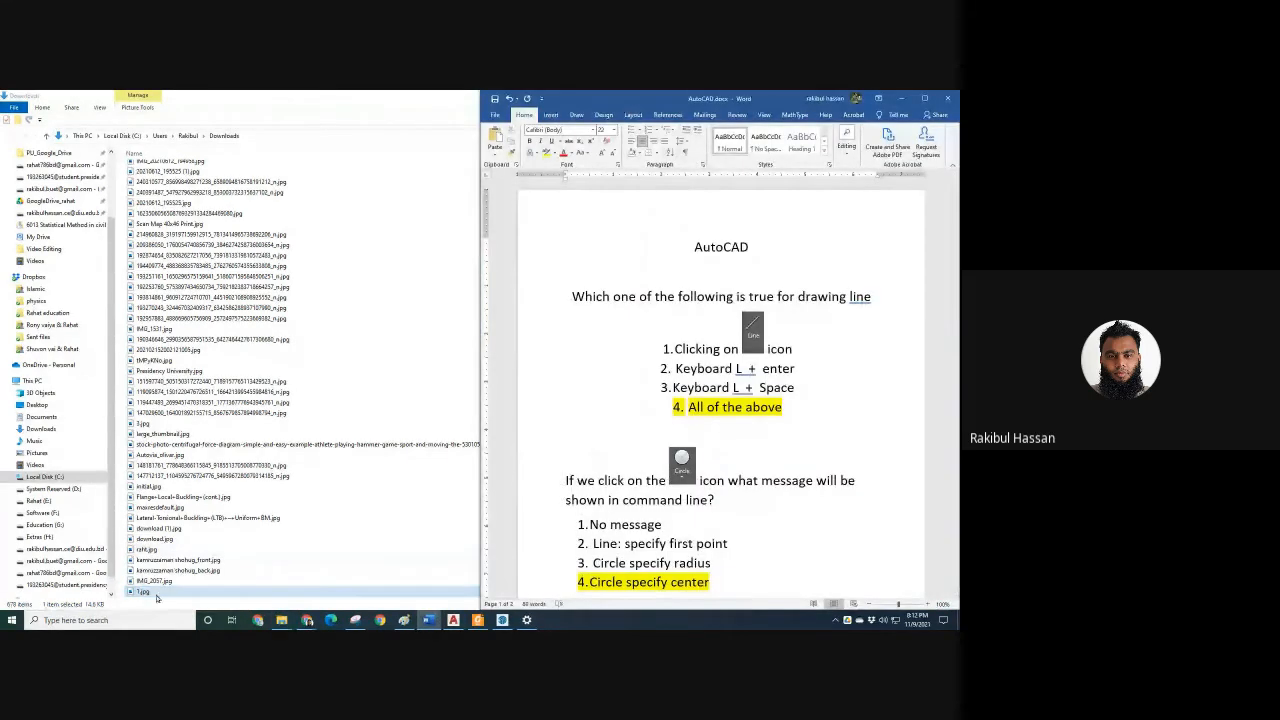
{"action": "scroll", "coordinate": [720, 400], "scroll_direction": "down", "scroll_amount": 15}
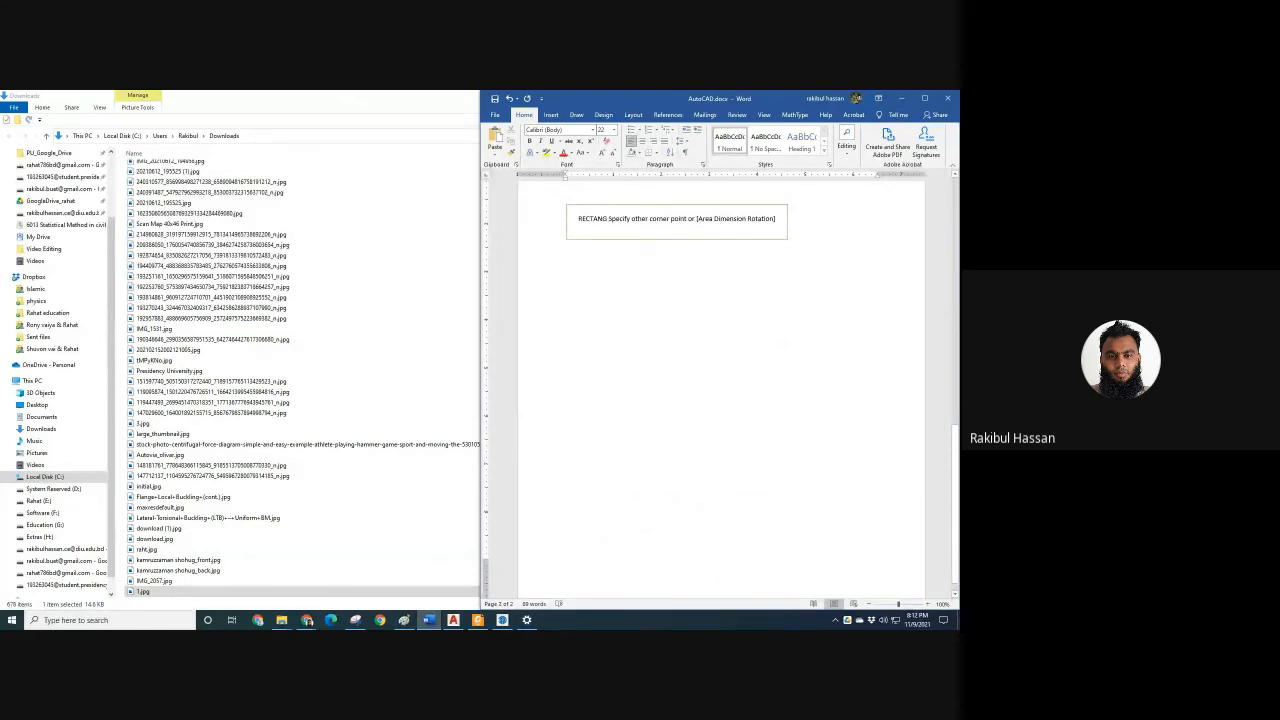
{"action": "scroll", "coordinate": [720, 400], "scroll_direction": "up", "scroll_amount": 3}
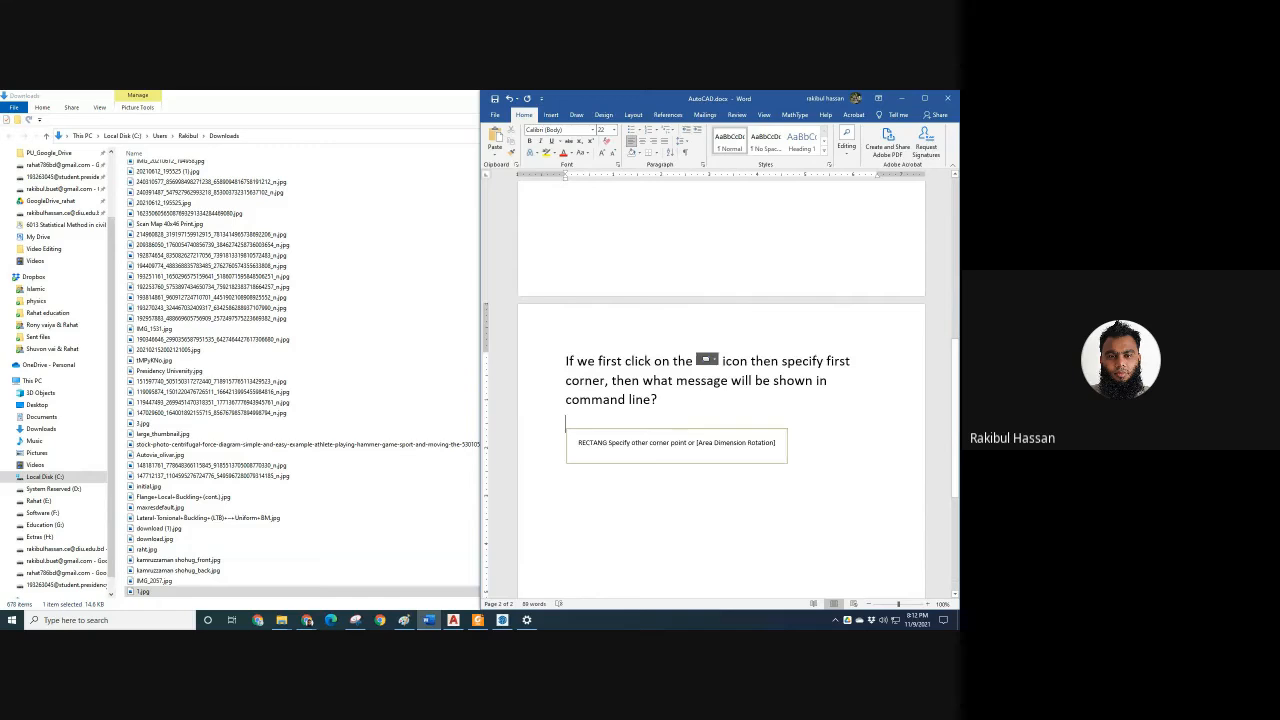
{"action": "key", "text": "Return"}
{"action": "key", "text": "Return"}
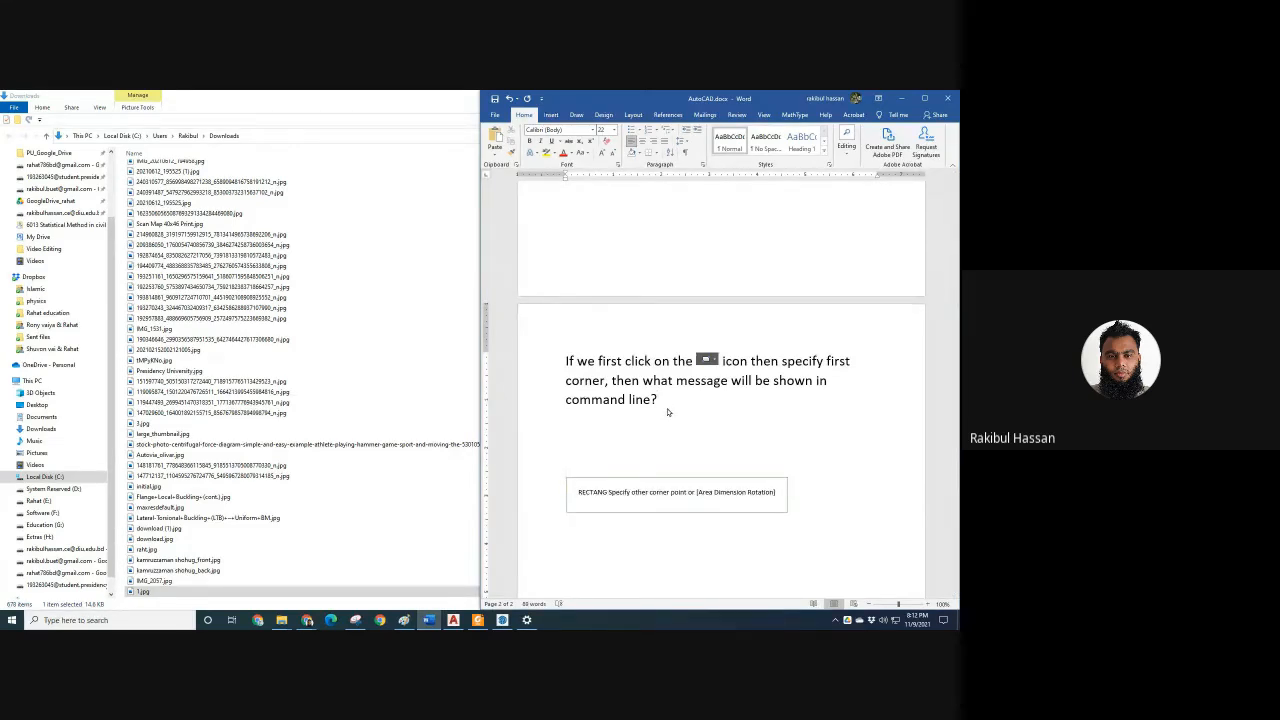
{"action": "key", "text": "BackSpace"}
{"action": "key", "text": "BackSpace"}
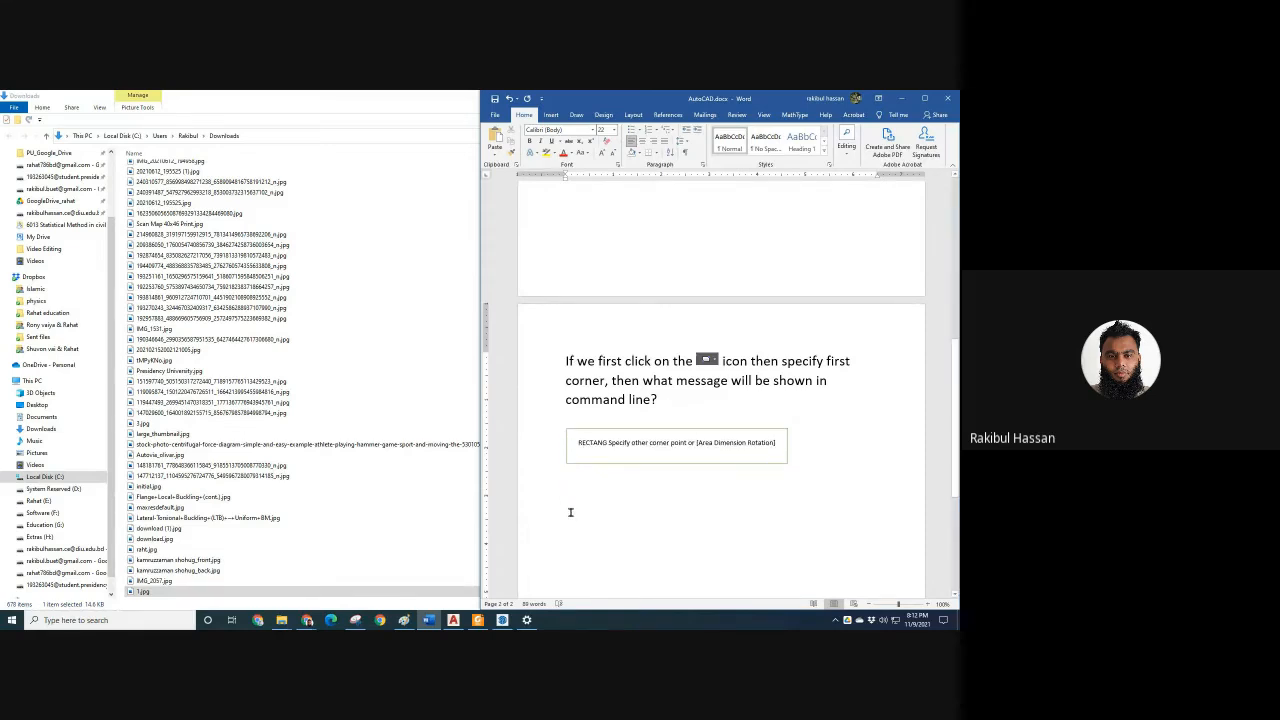
{"action": "left_click_drag", "start_coordinate": [214, 593], "coordinate": [571, 551]}
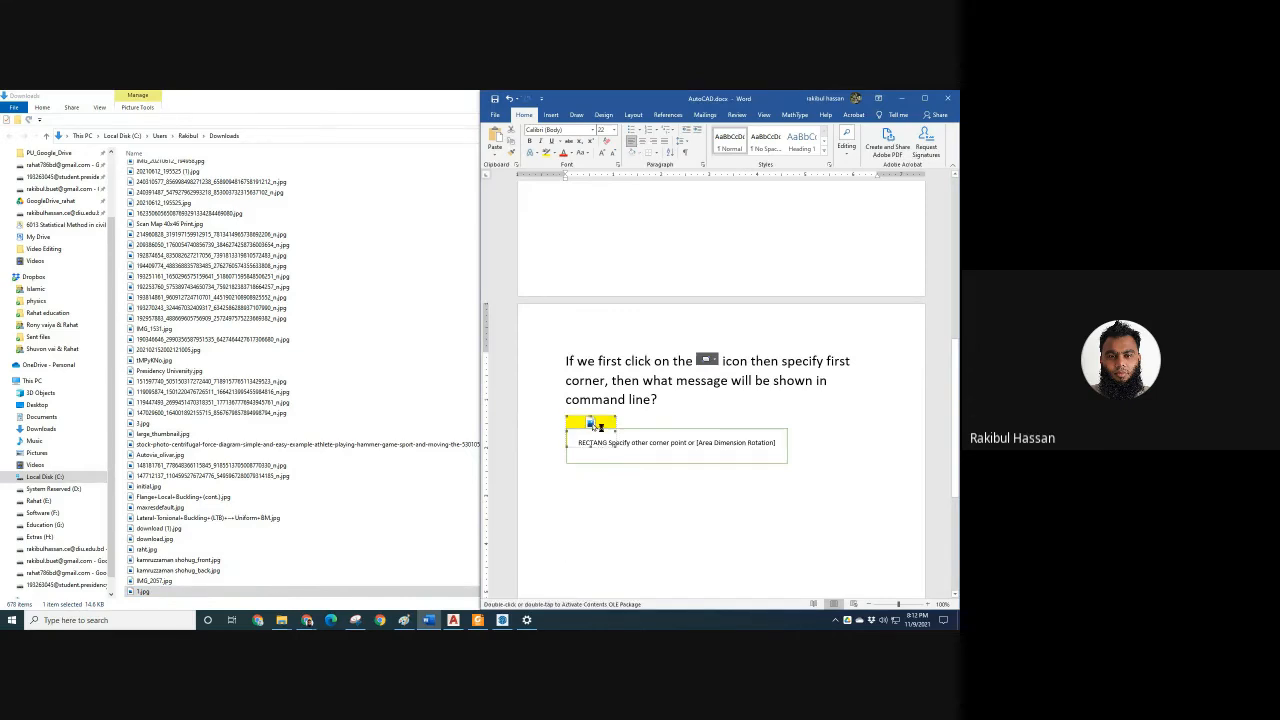
{"action": "key", "text": "ctrl+z"}
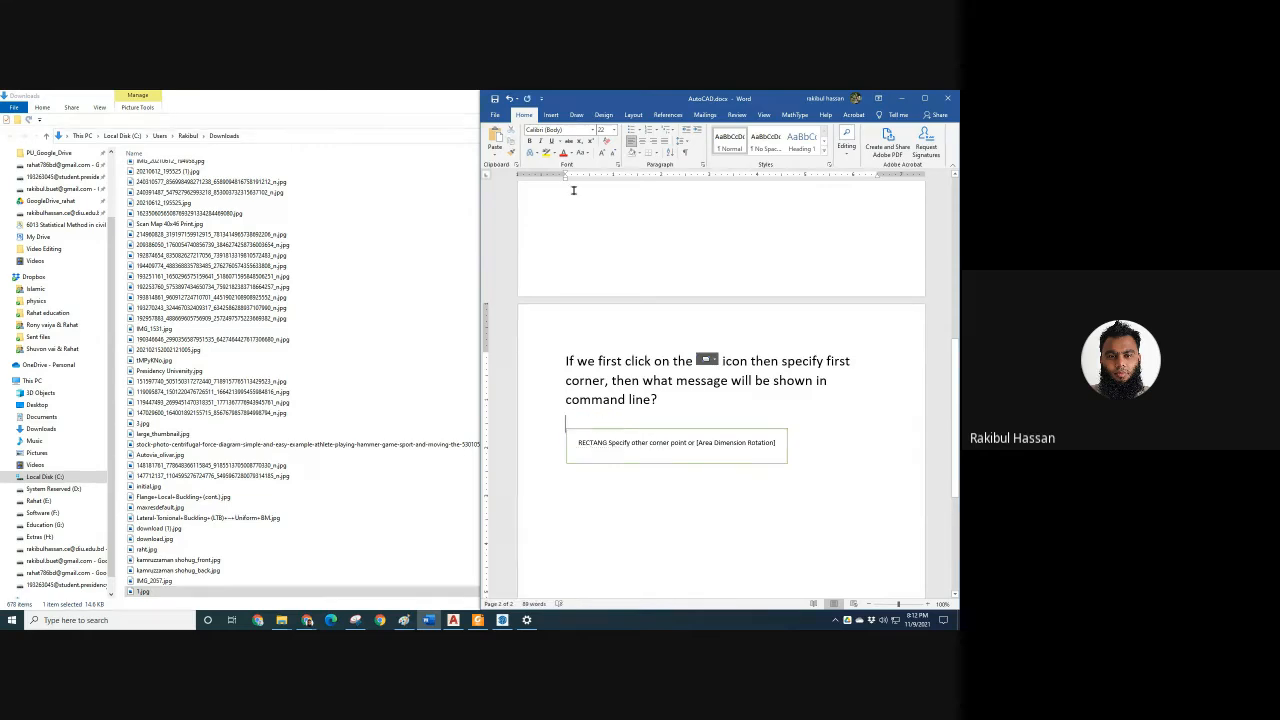
Insert the picture 1.jpg from the Downloads folder into the document below the rectangle question.
{"action": "left_click", "coordinate": [551, 114]}
{"action": "left_click", "coordinate": [555, 150]}
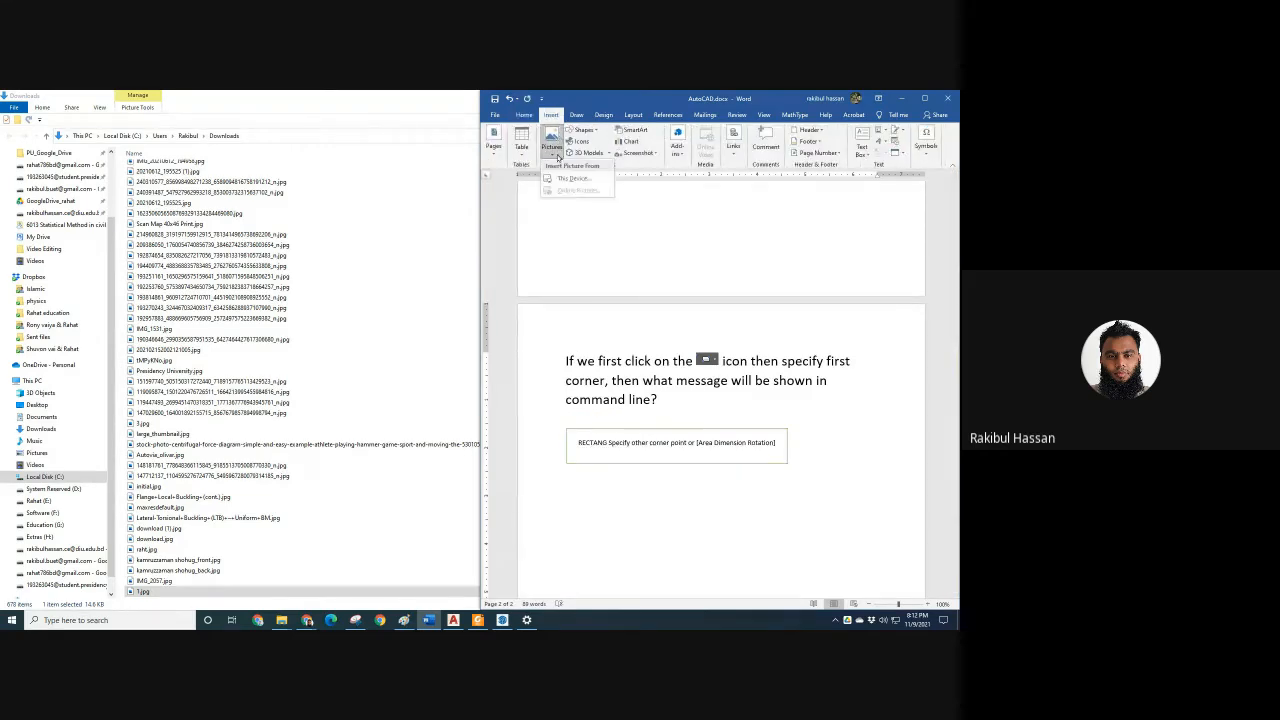
{"action": "left_click", "coordinate": [572, 178]}
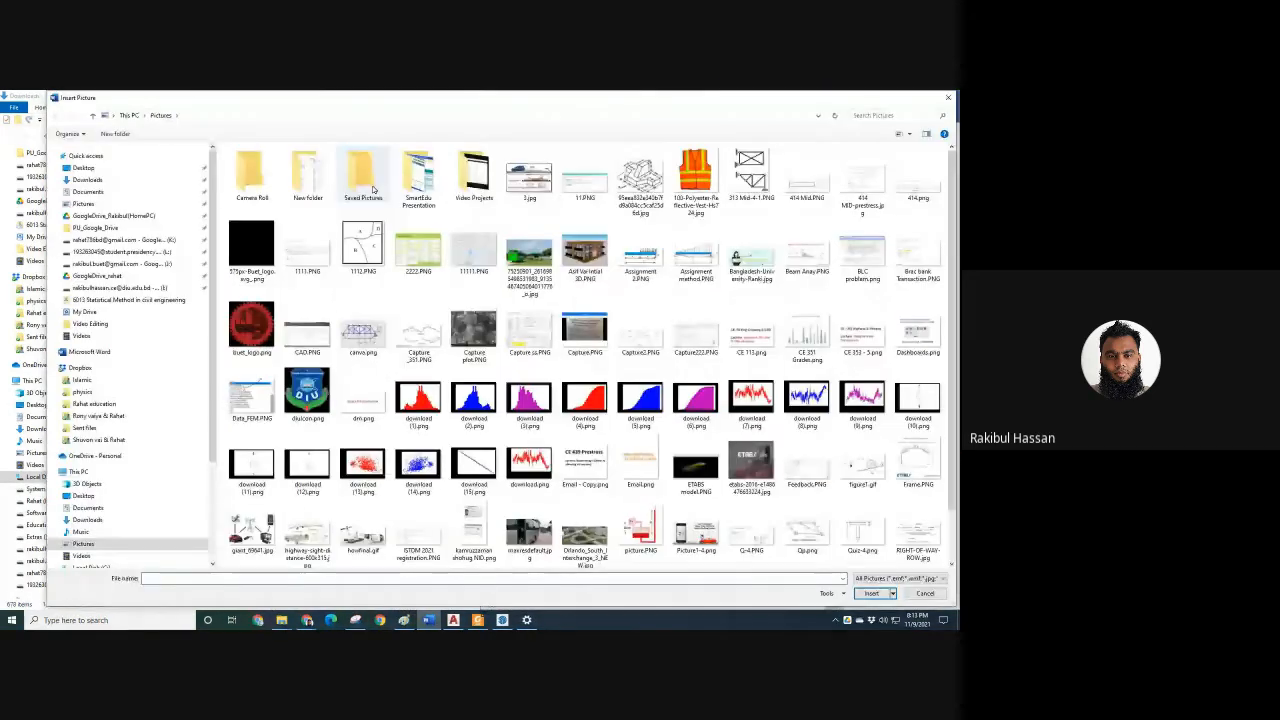
{"action": "left_click", "coordinate": [115, 181]}
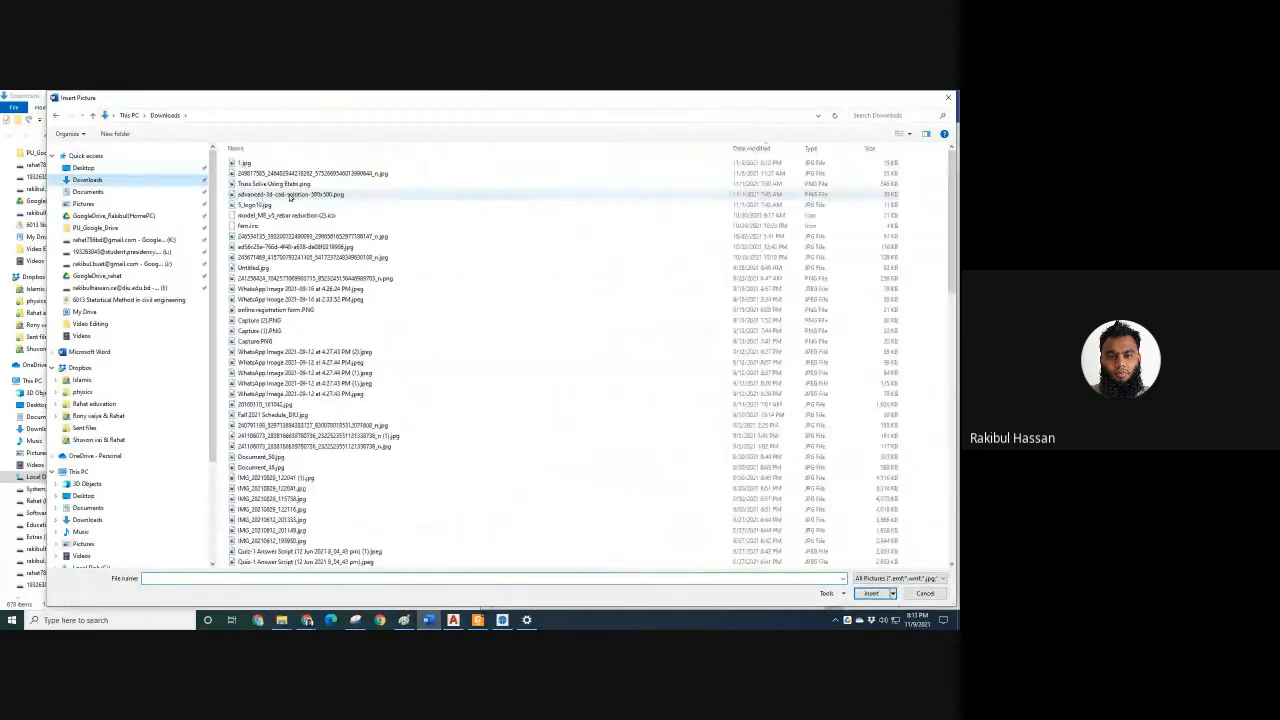
{"action": "double_click", "coordinate": [290, 195]}
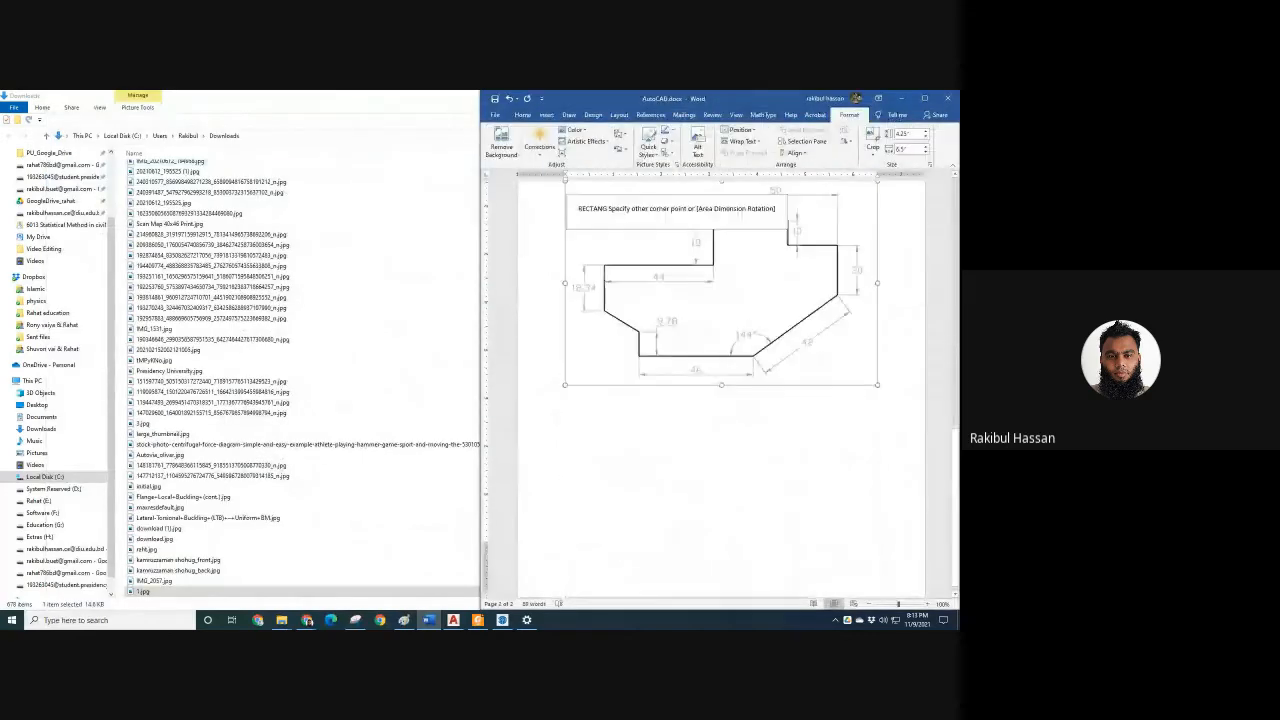
Shrink the drawing picture to about 3.2 by 4.9 inches, change its text wrapping and move it below the RECTANG text box.
{"action": "left_click_drag", "start_coordinate": [876, 378], "coordinate": [800, 326]}
{"action": "right_click", "coordinate": [764, 288]}
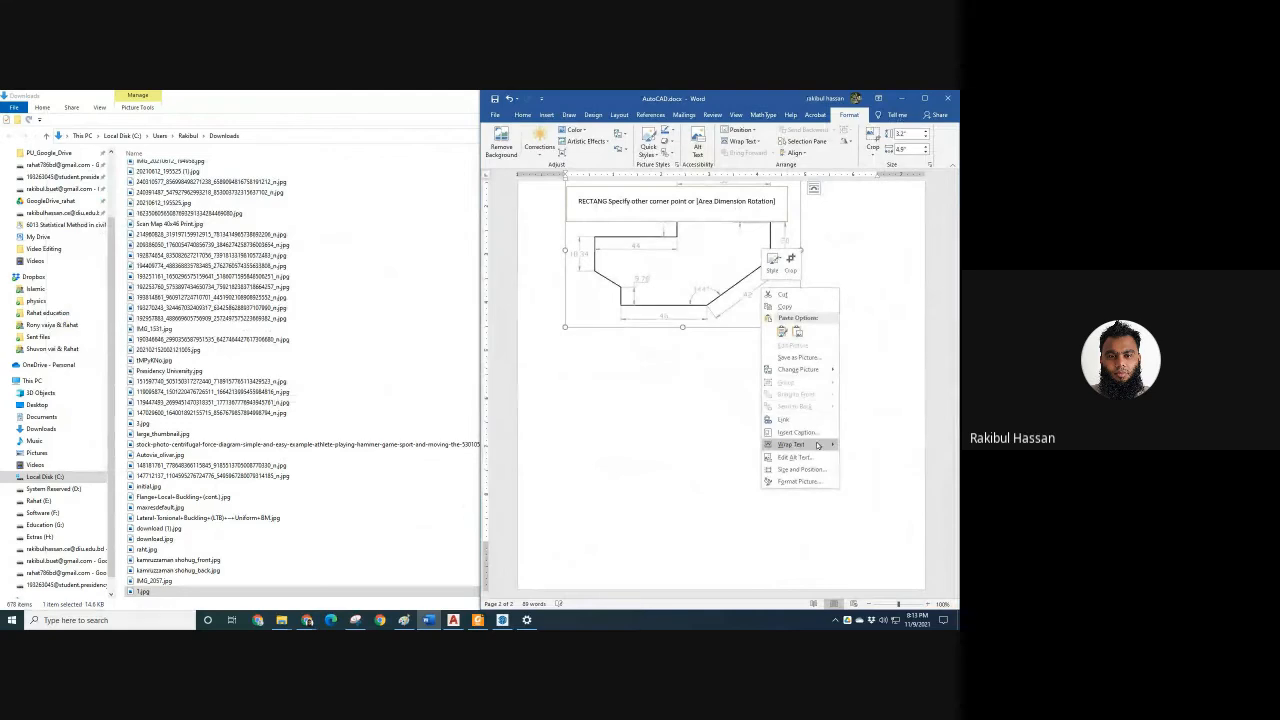
{"action": "mouse_move", "coordinate": [820, 445]}
{"action": "left_click", "coordinate": [859, 456]}
{"action": "left_click_drag", "start_coordinate": [707, 287], "coordinate": [724, 375]}
{"action": "left_click", "coordinate": [702, 448]}
{"action": "scroll", "coordinate": [698, 397], "scroll_direction": "up", "scroll_amount": 3}
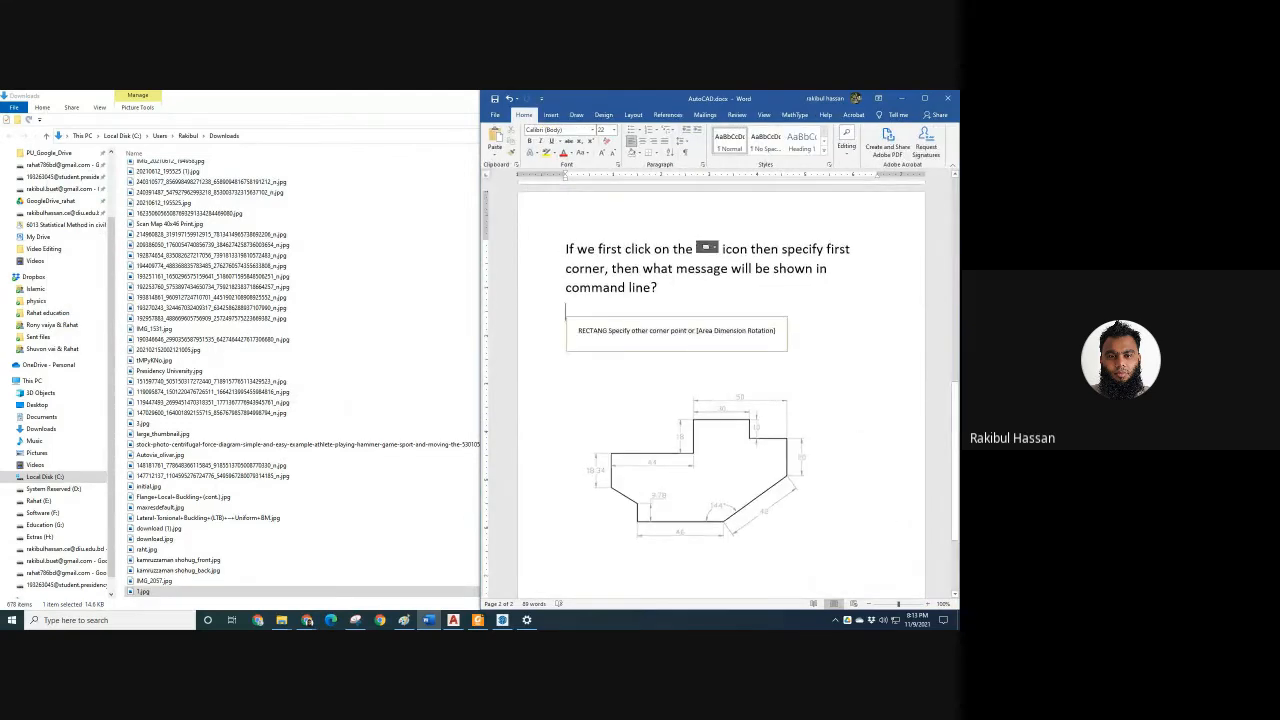
Write "For the following drawing use autocad to calculate=" between the RECTANG text box and the drawing.
{"action": "double_click", "coordinate": [598, 368]}
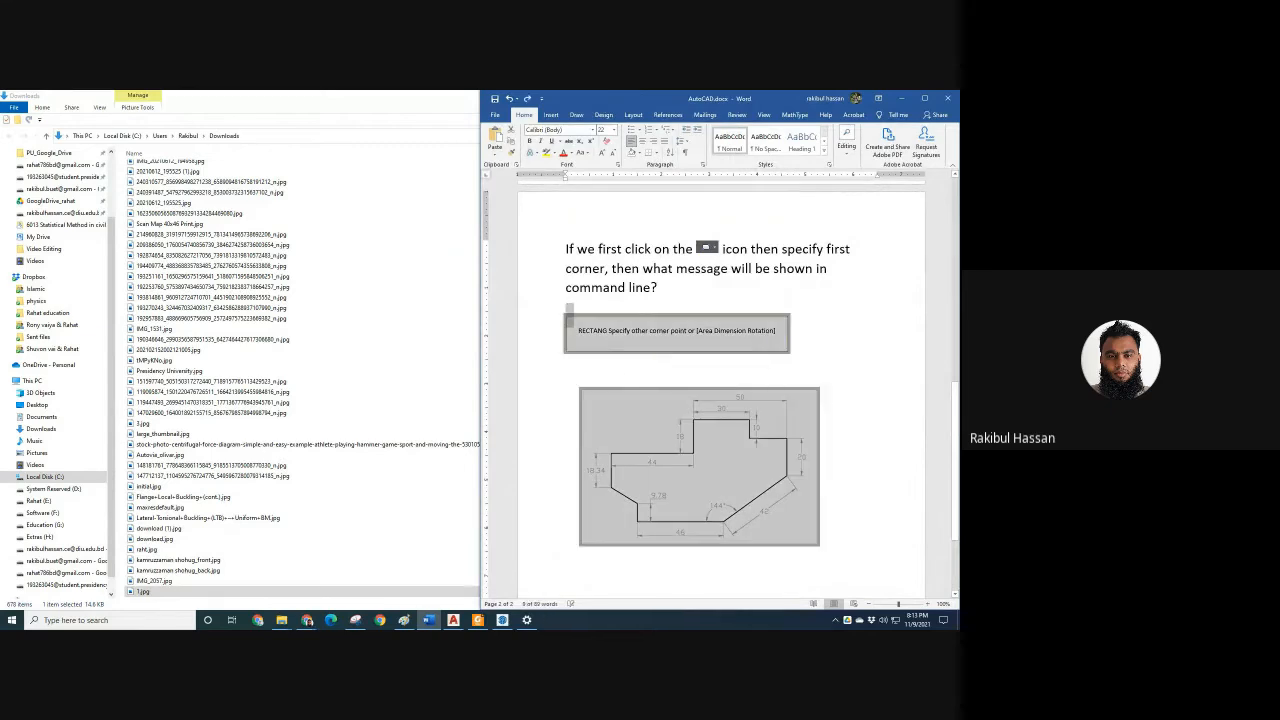
{"action": "left_click", "coordinate": [598, 368]}
{"action": "type", "text": "Fo"}
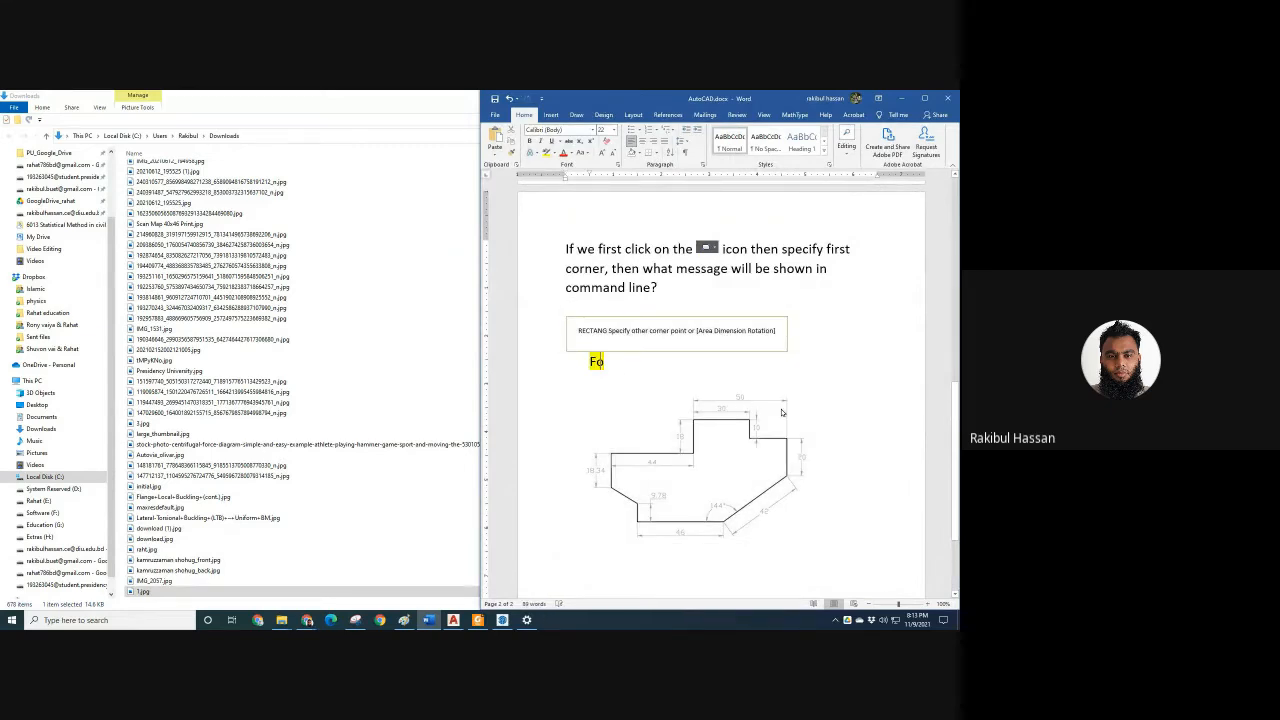
{"action": "type", "text": "r the fol"}
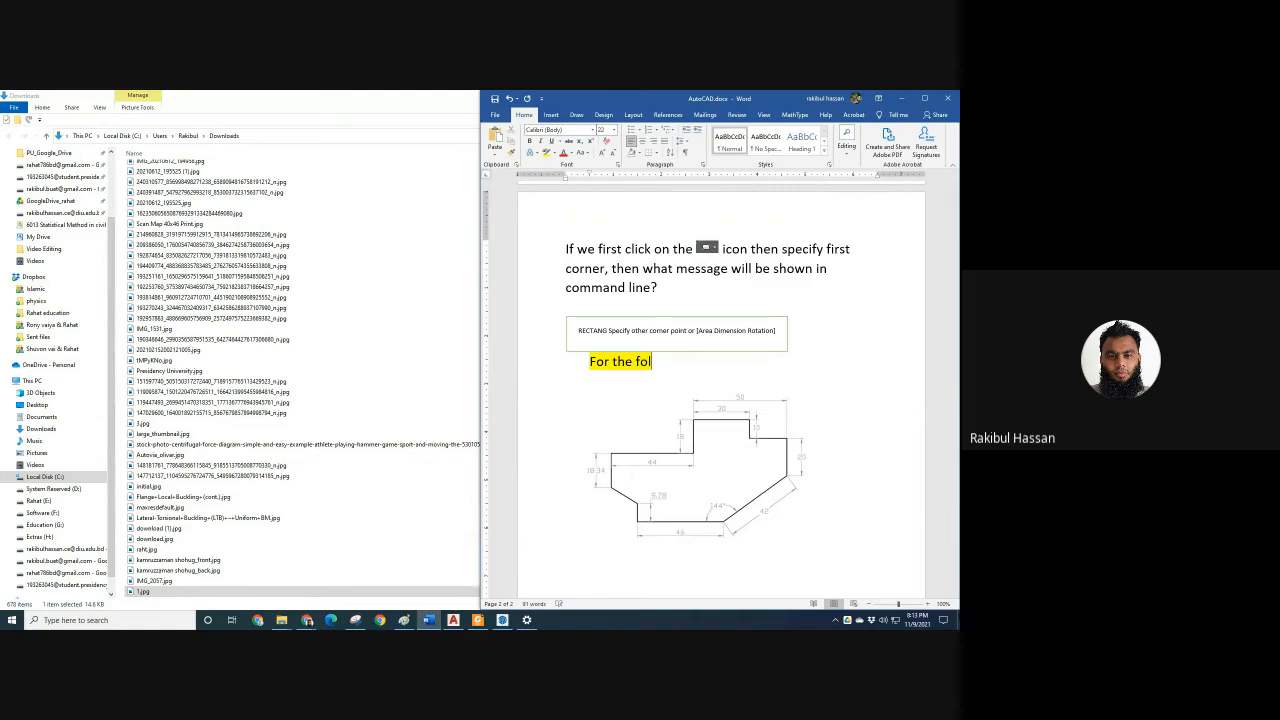
{"action": "type", "text": "lowing drawin"}
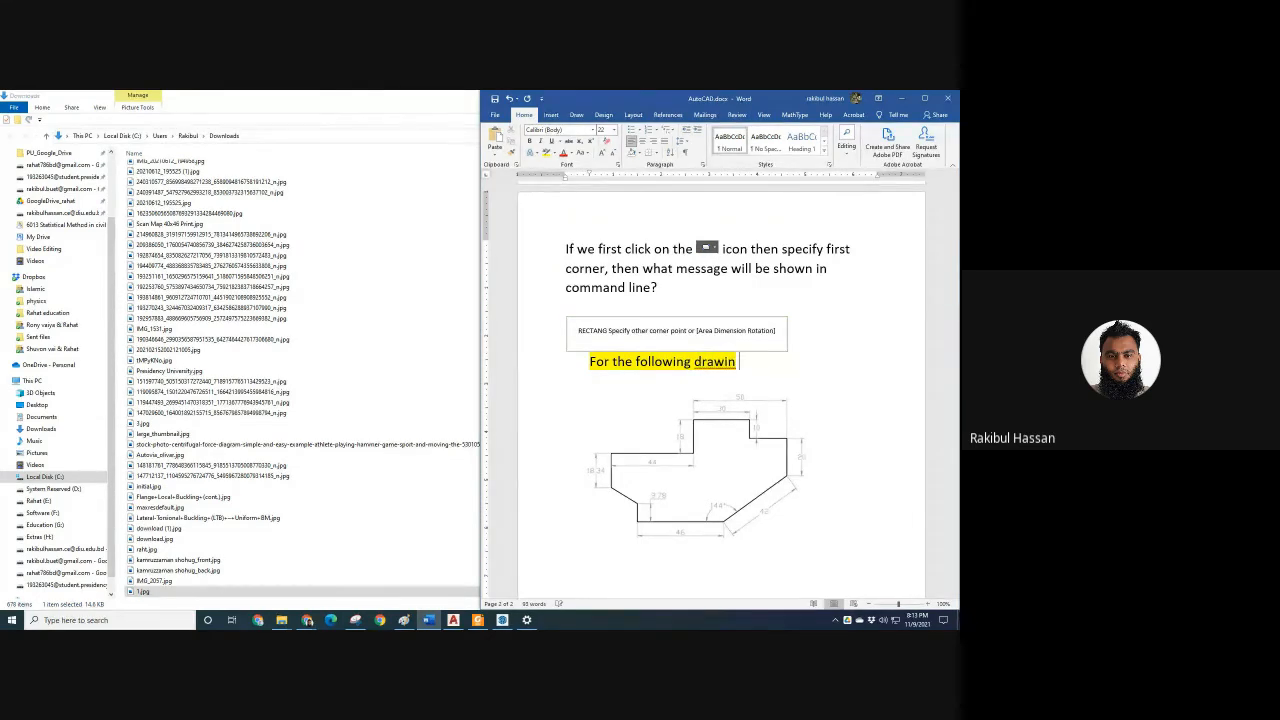
{"action": "type", "text": "g use autoc"}
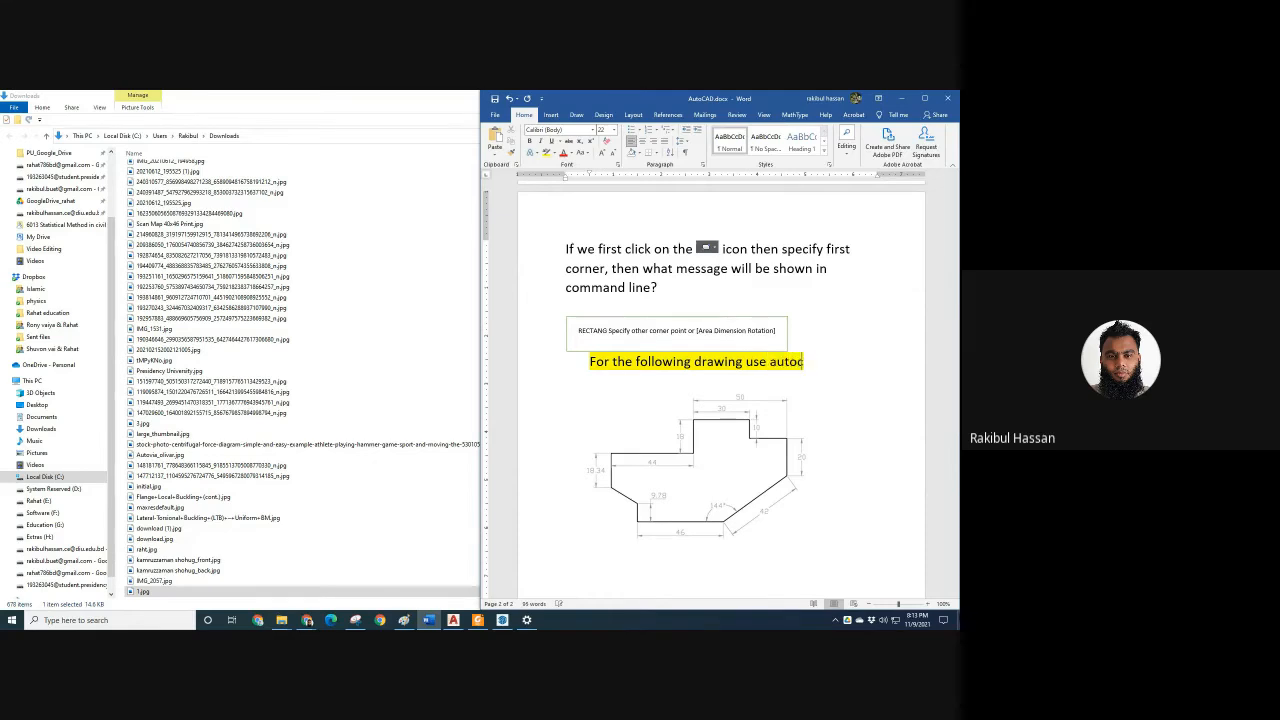
{"action": "type", "text": "ad to cal"}
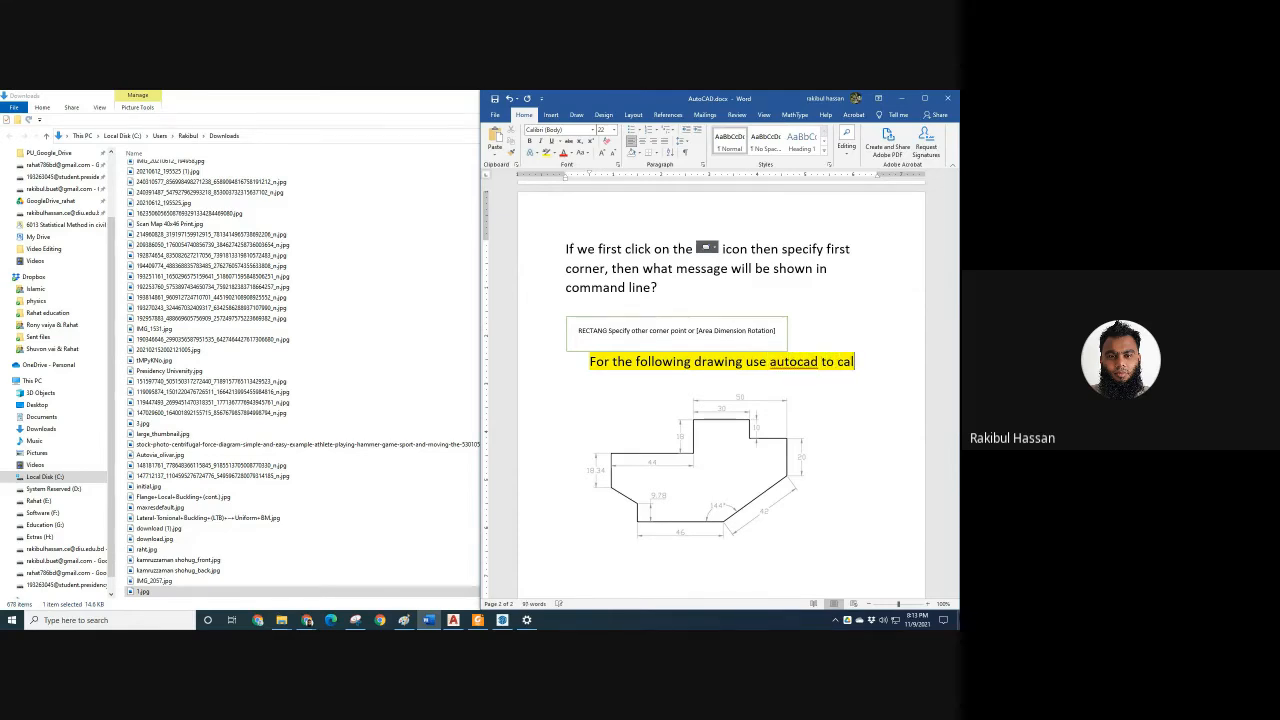
{"action": "type", "text": "culate"}
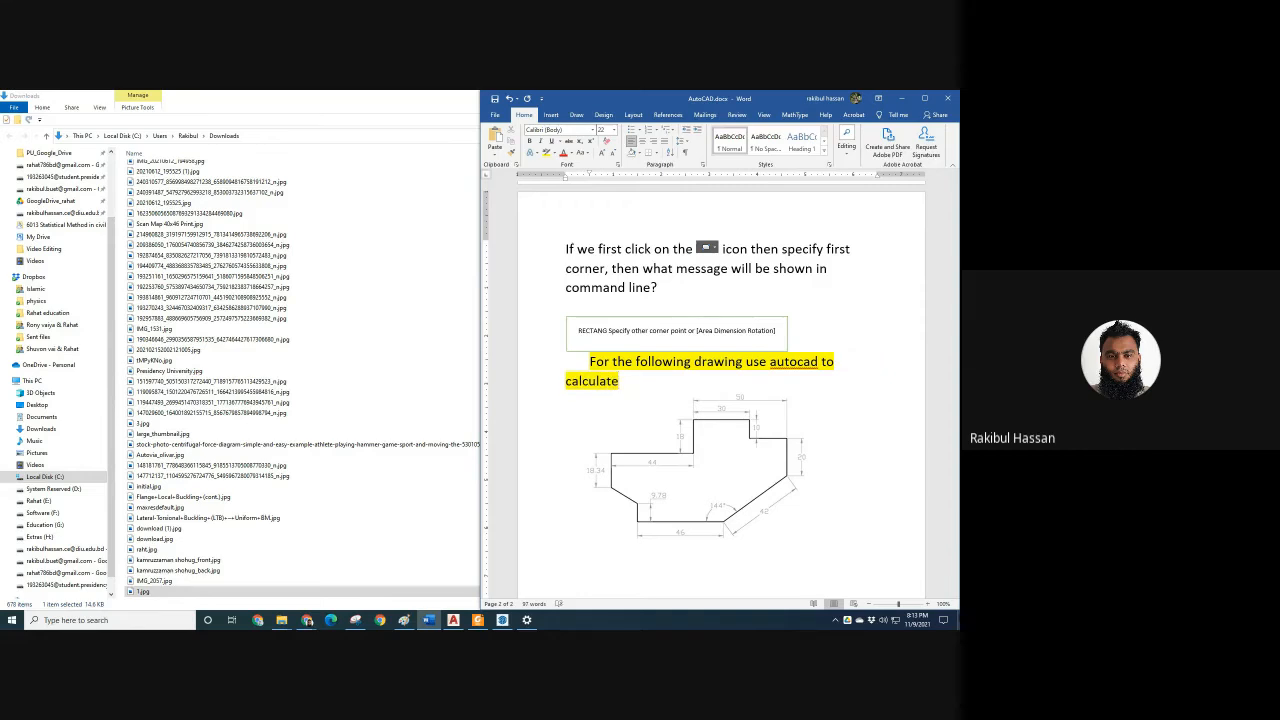
{"action": "type", "text": "="}
Draw a double-headed arrow about 1.32 by 2.28 inches across the drawing, from the corner above the 9.78 edge to the corner below the 10 edge.
{"action": "left_click_drag", "start_coordinate": [478, 413], "coordinate": [148, 378]}
{"action": "scroll", "coordinate": [180, 215], "scroll_direction": "up", "scroll_amount": 4, "text": "ctrl"}
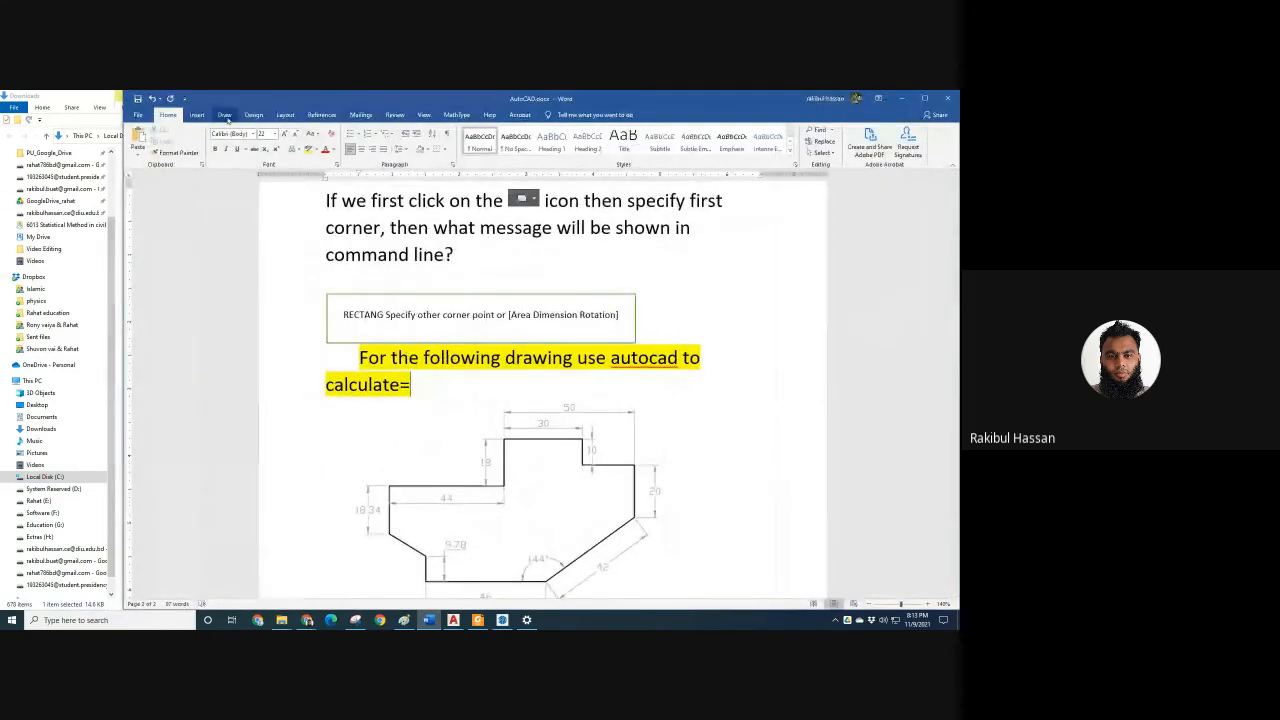
{"action": "left_click", "coordinate": [197, 114]}
{"action": "left_click", "coordinate": [260, 148]}
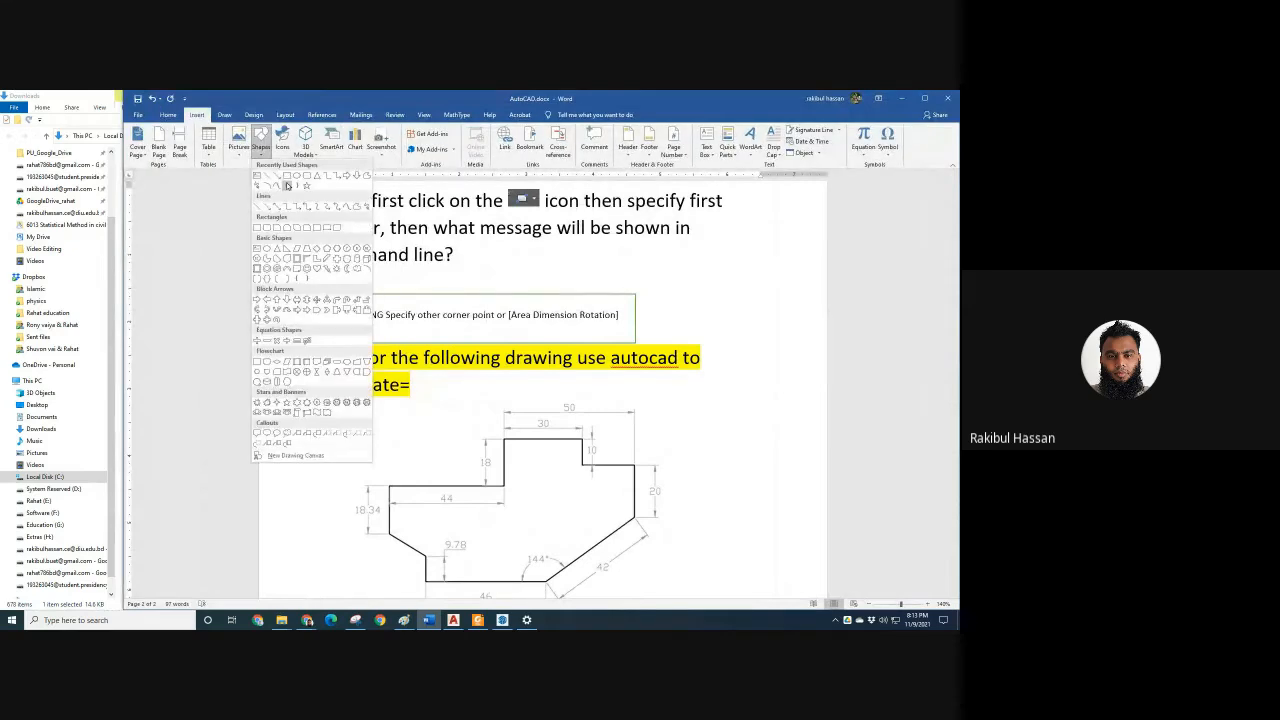
{"action": "left_click", "coordinate": [295, 228]}
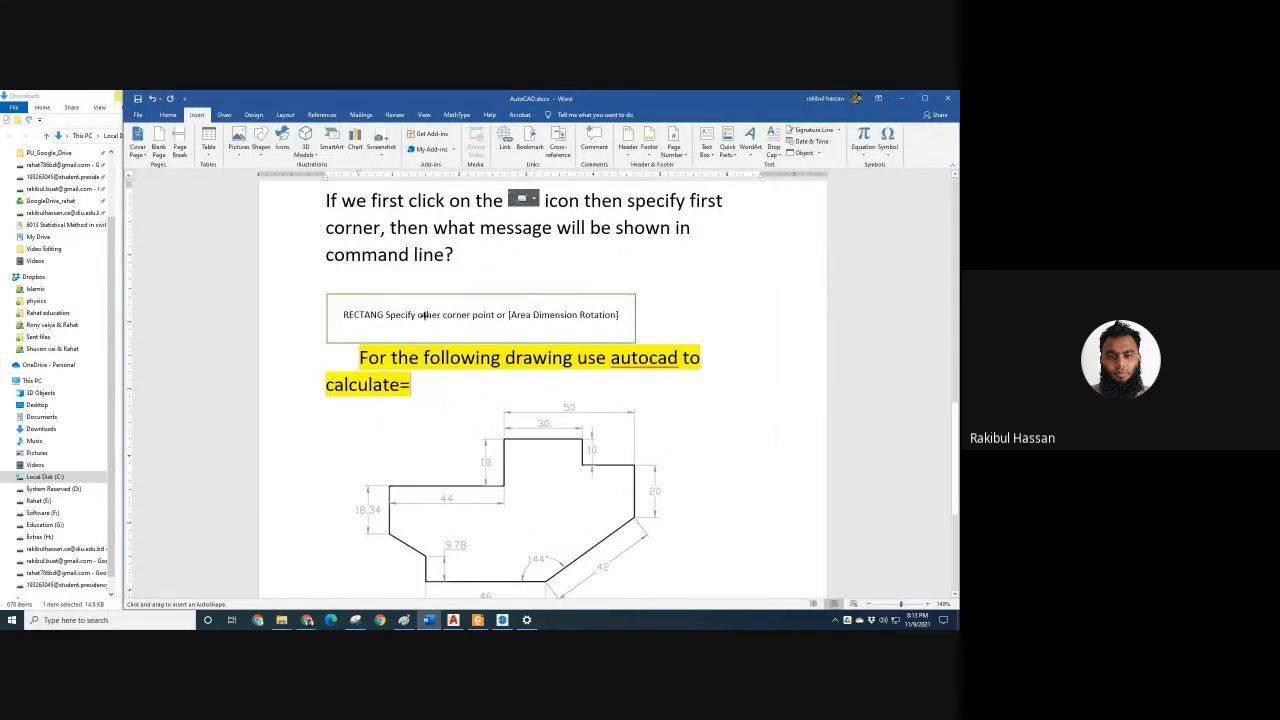
{"action": "left_click_drag", "start_coordinate": [427, 553], "coordinate": [580, 466]}
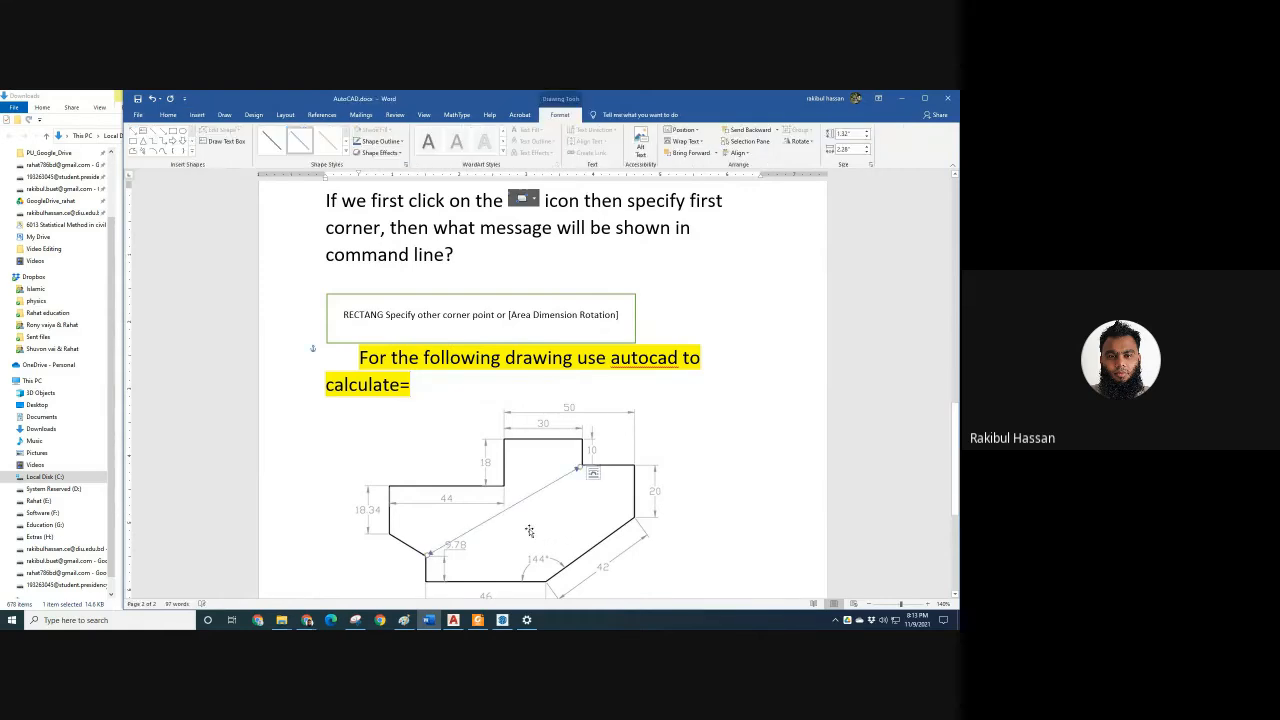
{"action": "key", "text": "Escape"}
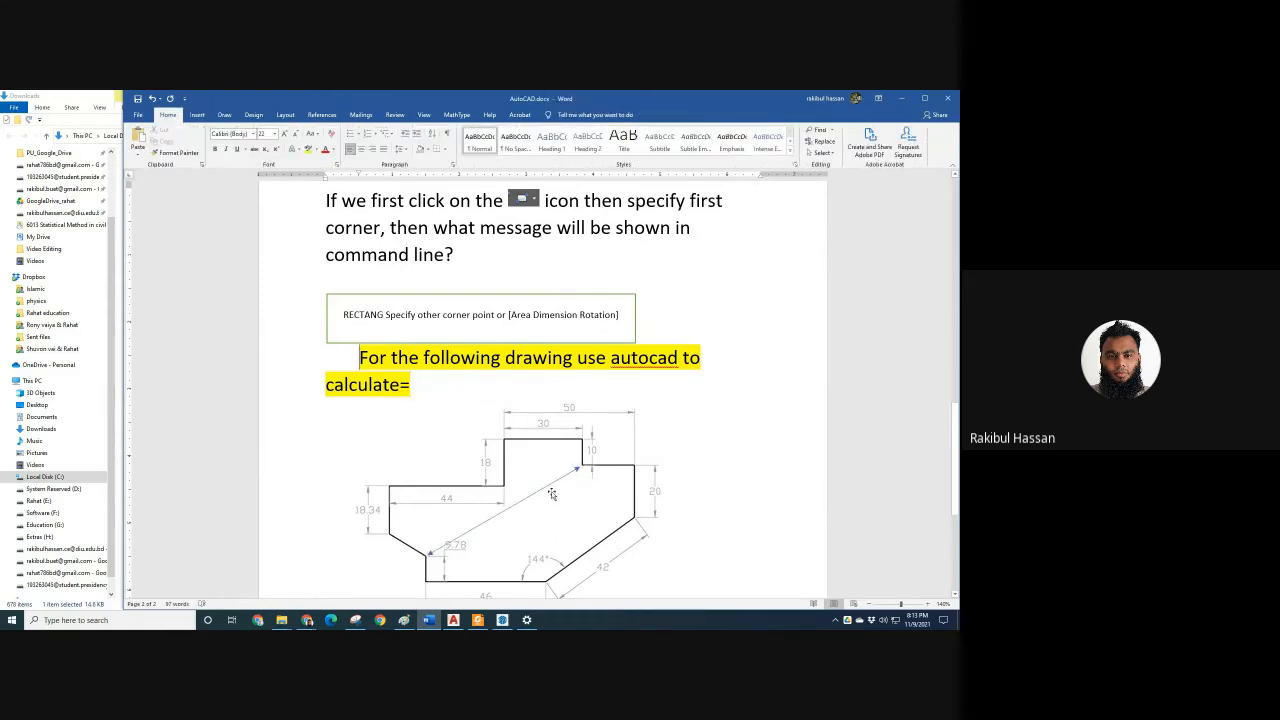
{"action": "left_click", "coordinate": [498, 515]}
{"action": "key", "text": "Escape"}
{"action": "left_click", "coordinate": [511, 508]}
{"action": "key", "text": "Escape"}
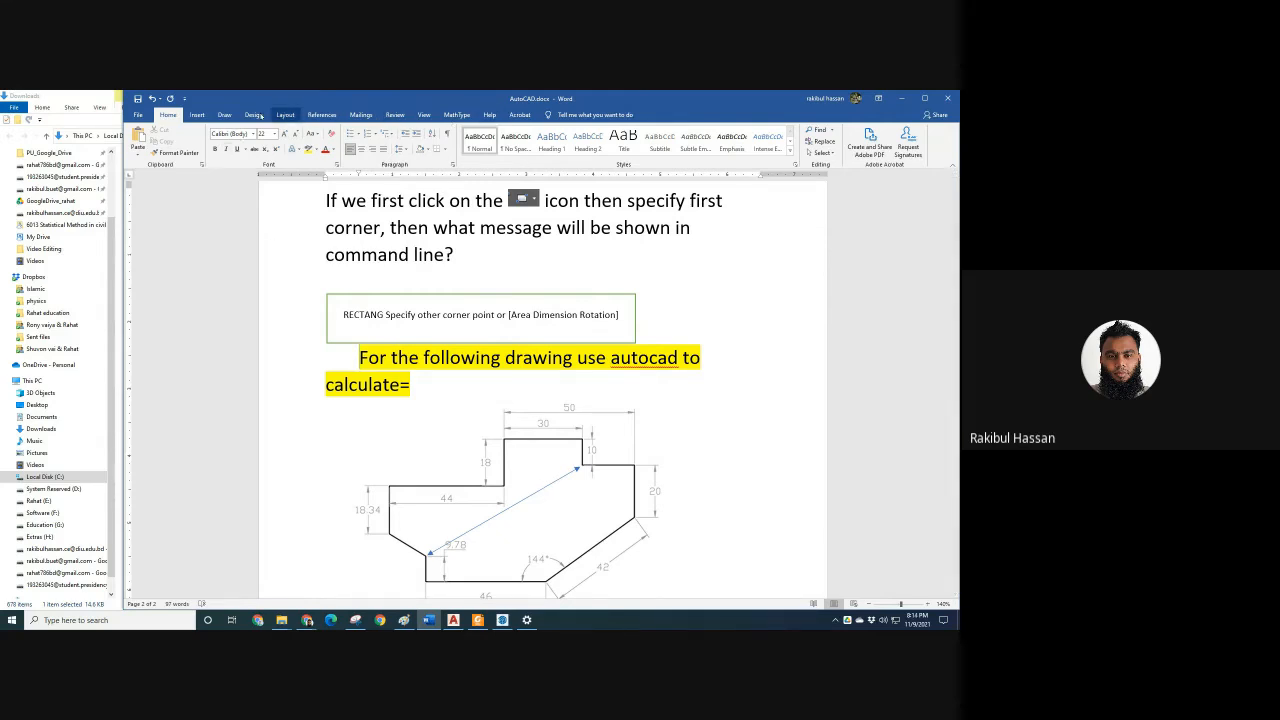
Add a simple text box reading "kk", shrink it to fit the text and place it on the middle of the double-headed arrow.
{"action": "left_click", "coordinate": [197, 114]}
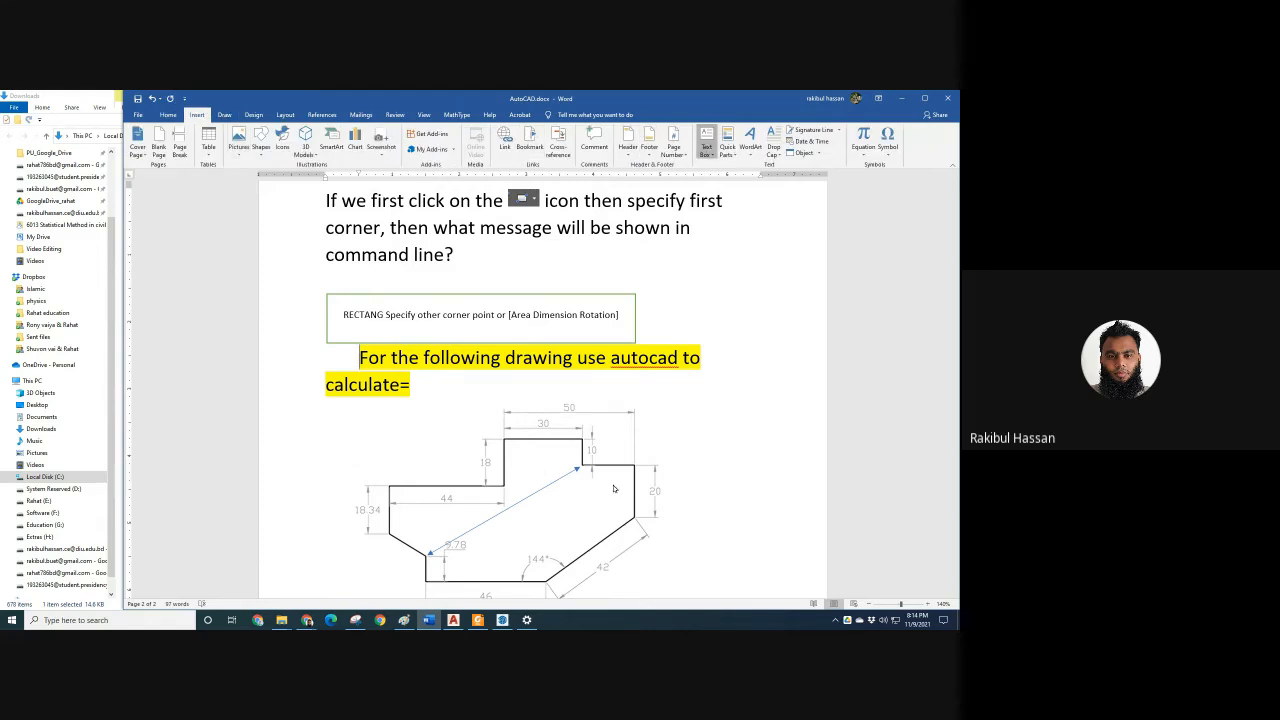
{"action": "left_click", "coordinate": [717, 491]}
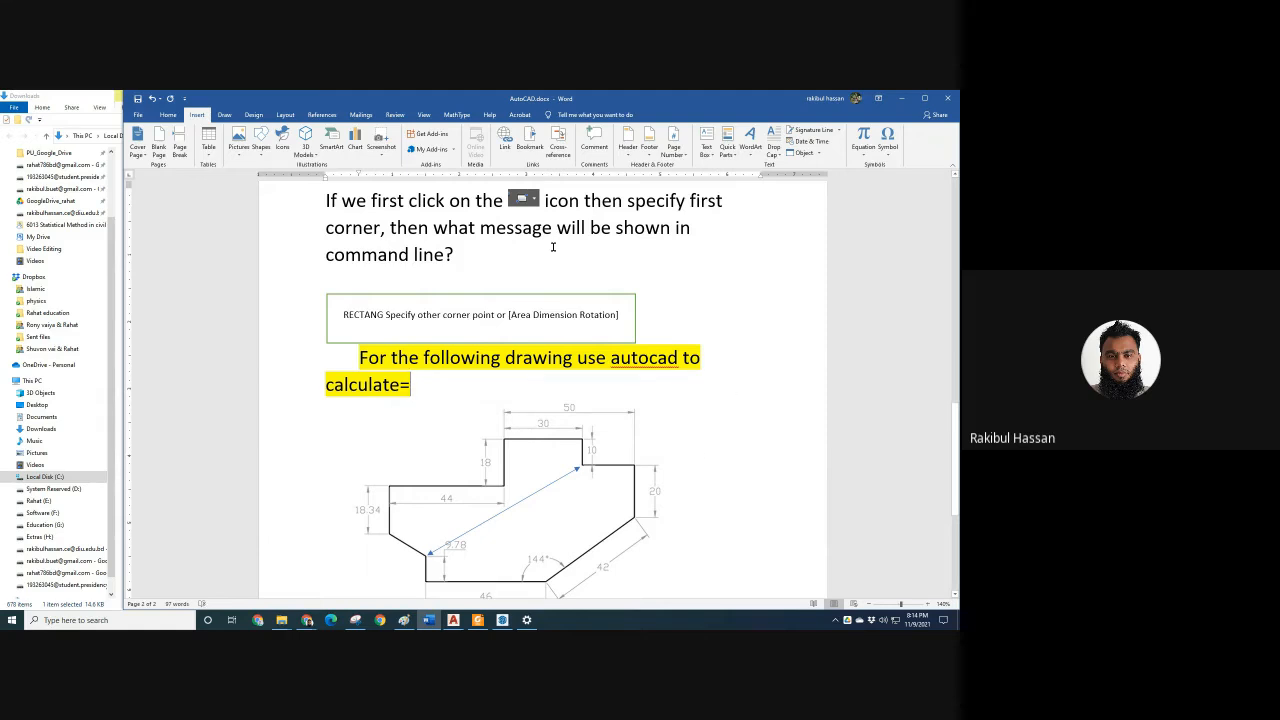
{"action": "left_click", "coordinate": [706, 145]}
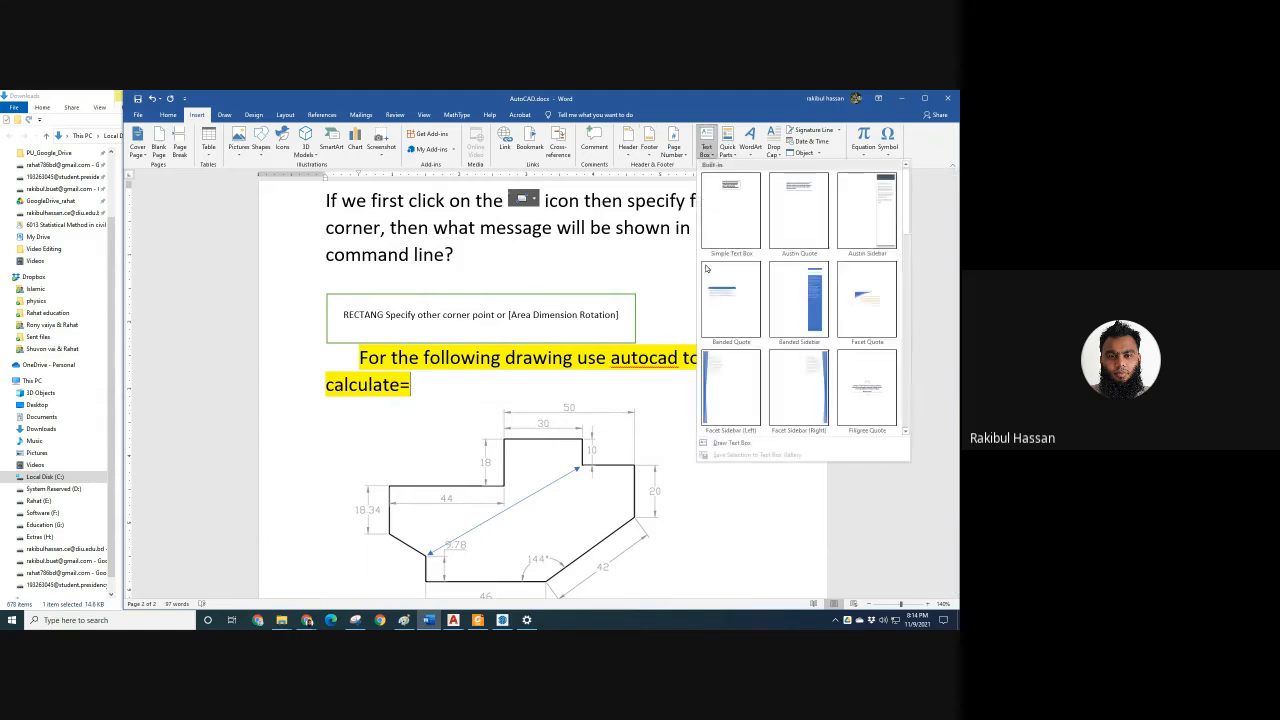
{"action": "left_click", "coordinate": [736, 215]}
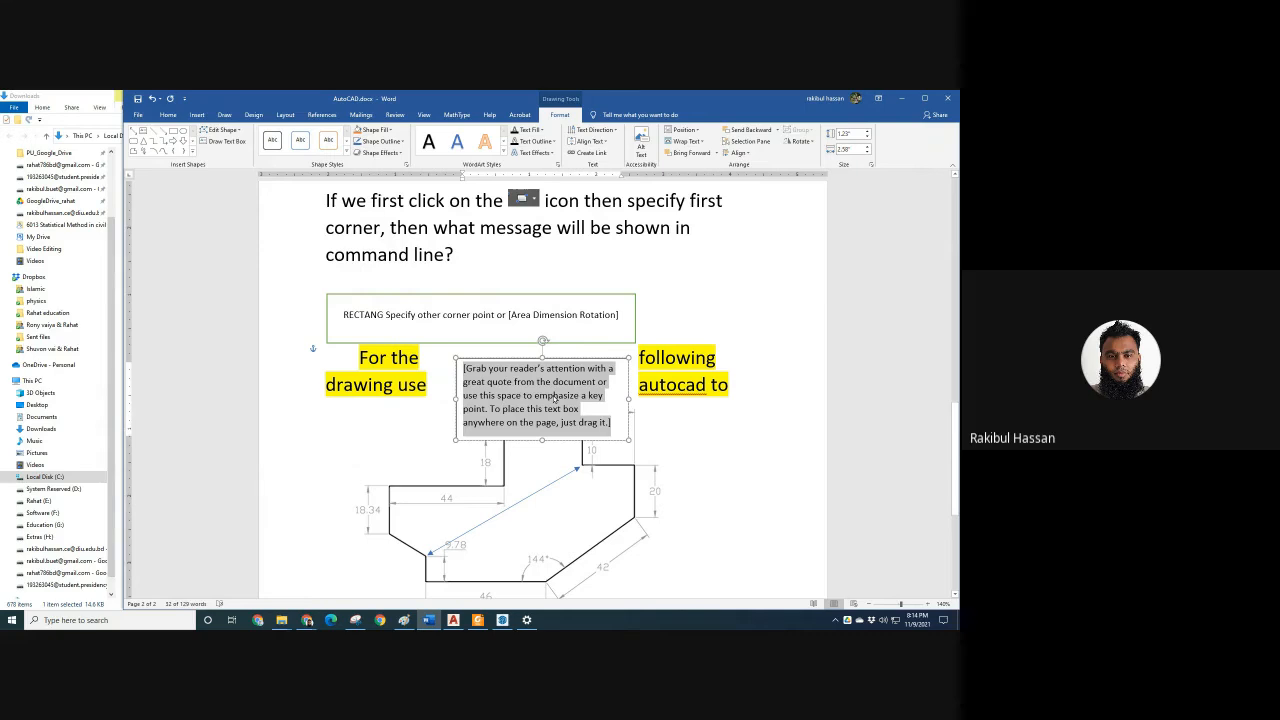
{"action": "type", "text": "kk"}
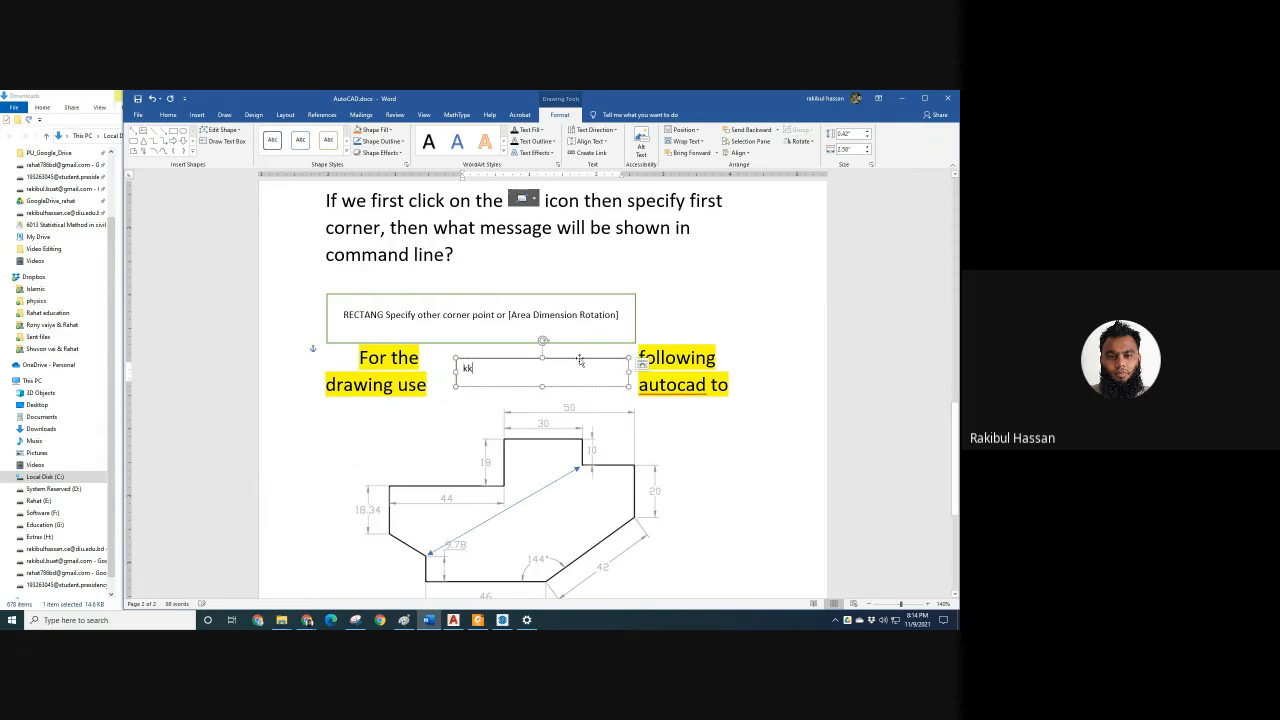
{"action": "mouse_move", "coordinate": [581, 357]}
{"action": "left_mouse_down"}
{"action": "mouse_move", "coordinate": [620, 517]}
{"action": "mouse_move", "coordinate": [535, 513]}
{"action": "mouse_move", "coordinate": [520, 526]}
{"action": "mouse_move", "coordinate": [528, 492]}
{"action": "left_mouse_up"}
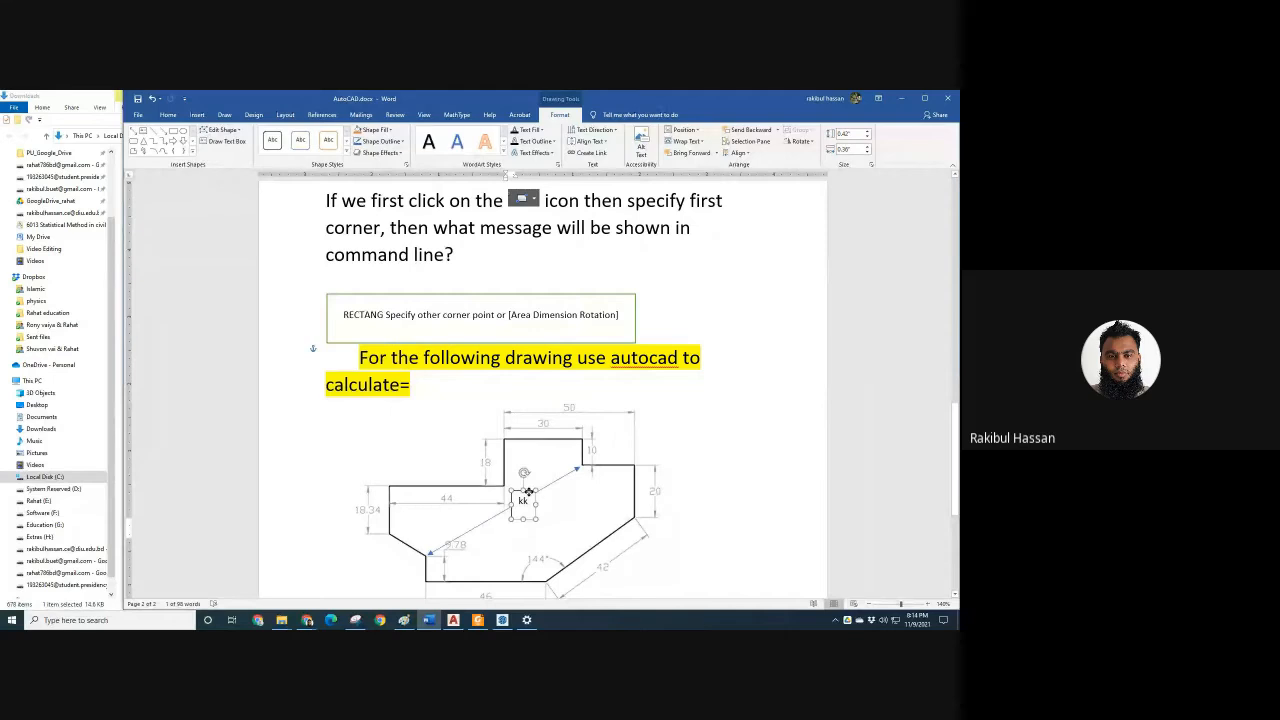
{"action": "left_click", "coordinate": [508, 371]}
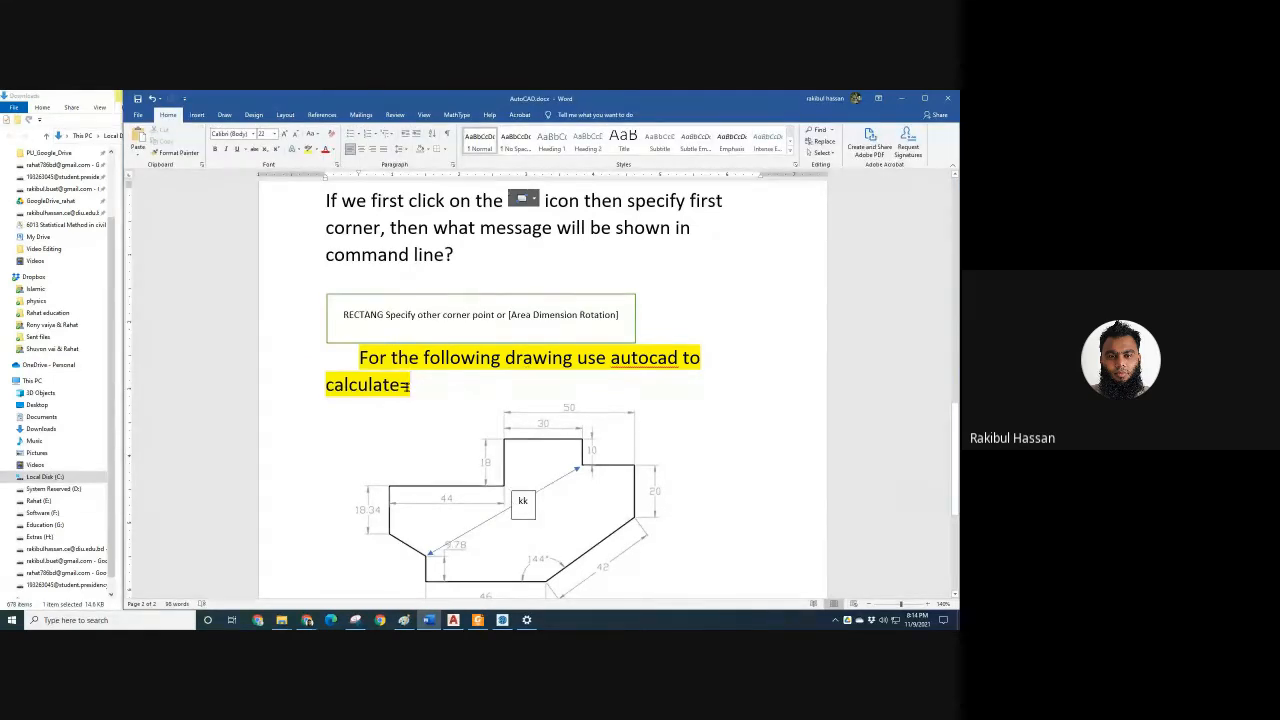
{"action": "left_click_drag", "start_coordinate": [409, 386], "coordinate": [399, 390]}
{"action": "type", "text": "kk"}
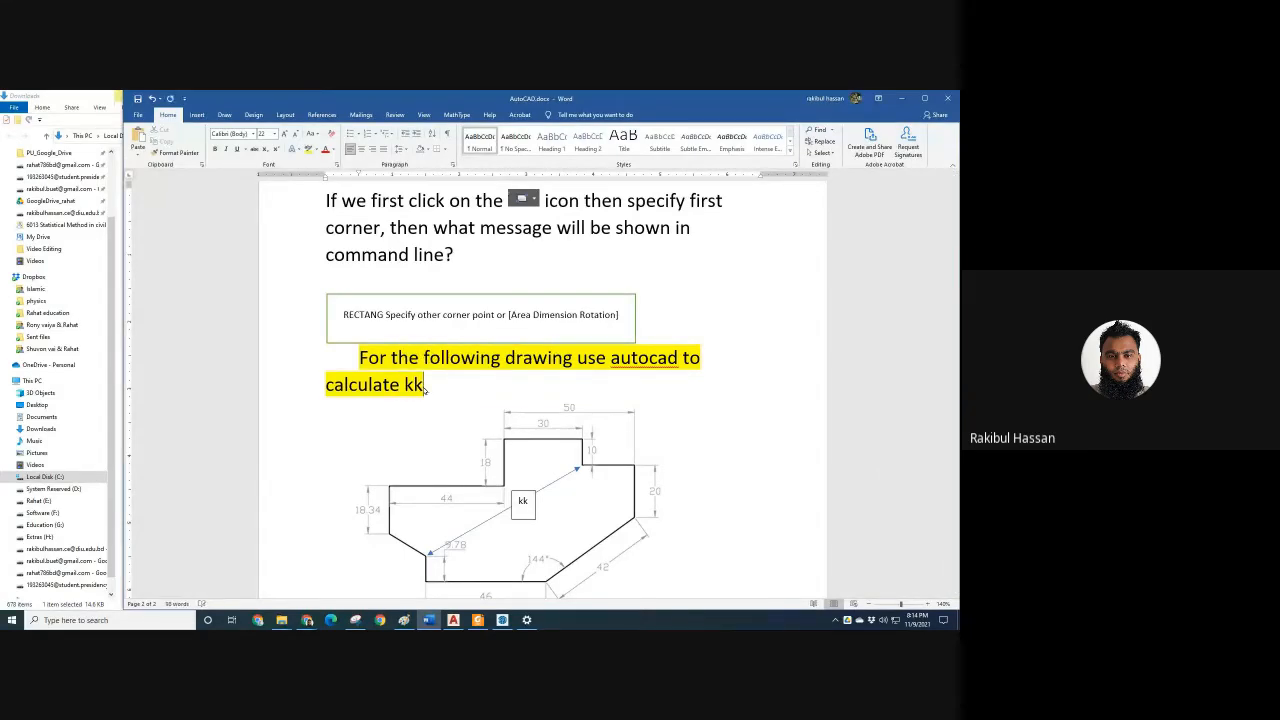
{"action": "type", "text": "?"}
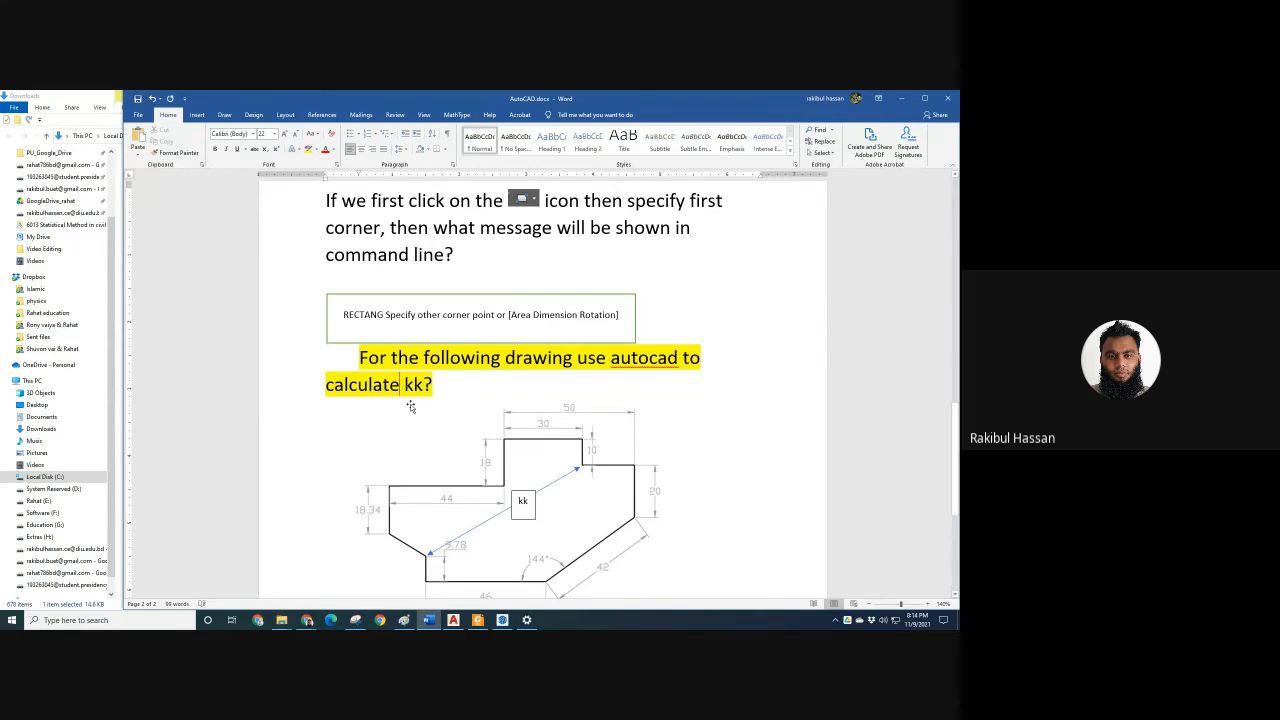
{"action": "key", "text": "Delete"}
{"action": "key", "text": "Delete"}
{"action": "key", "text": "Delete"}
{"action": "key", "text": "Delete"}
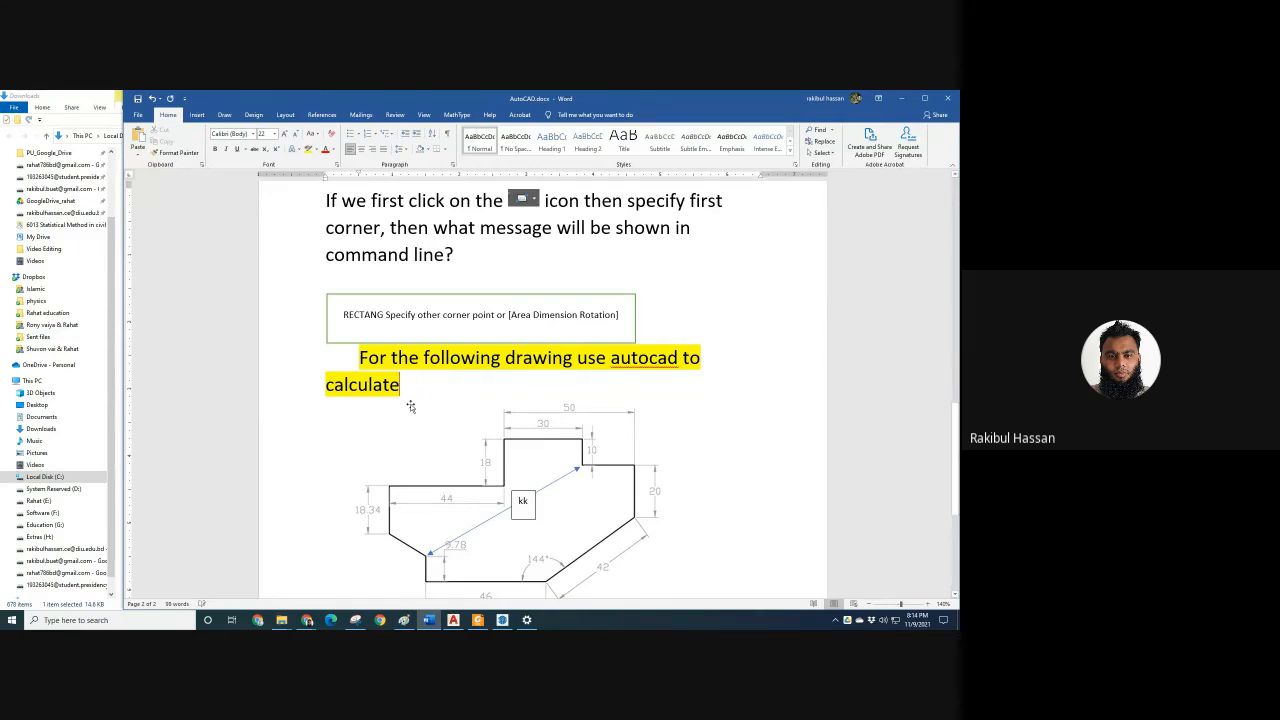
Replace "calculate" in the highlighted question with "find kk".
{"action": "left_click_drag", "start_coordinate": [403, 388], "coordinate": [325, 395]}
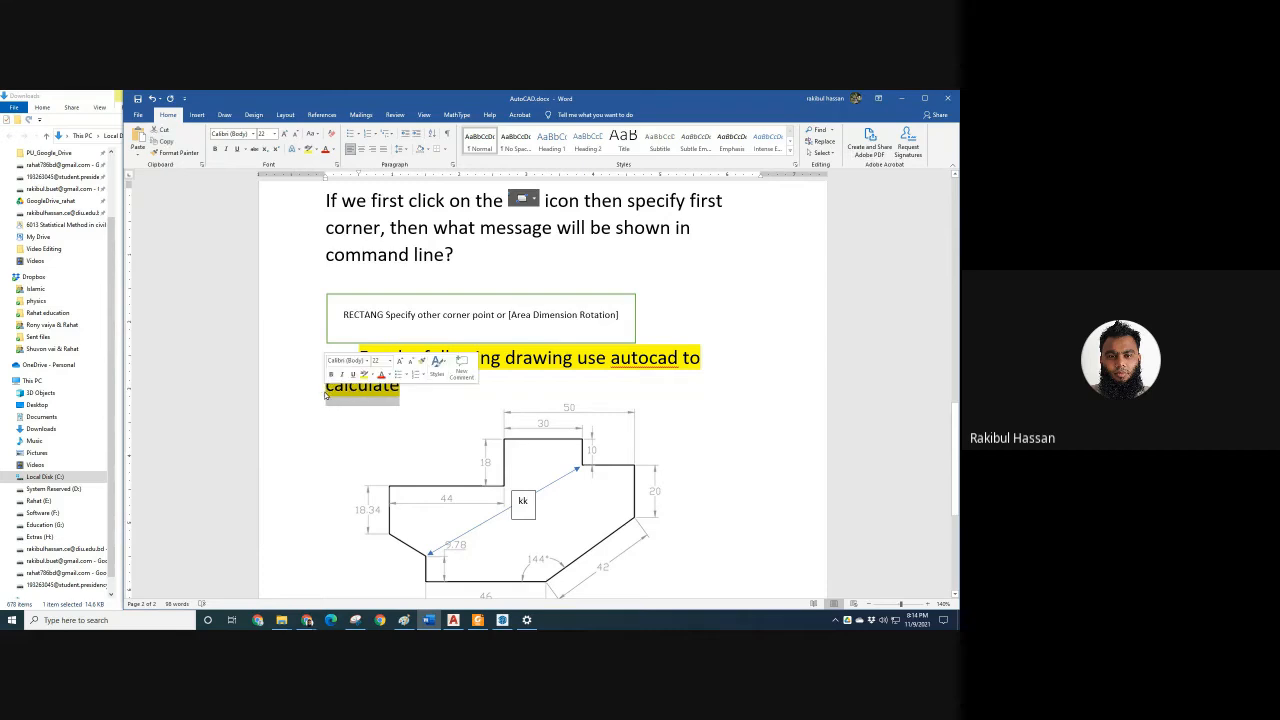
{"action": "key", "text": "Delete"}
{"action": "type", "text": "f"}
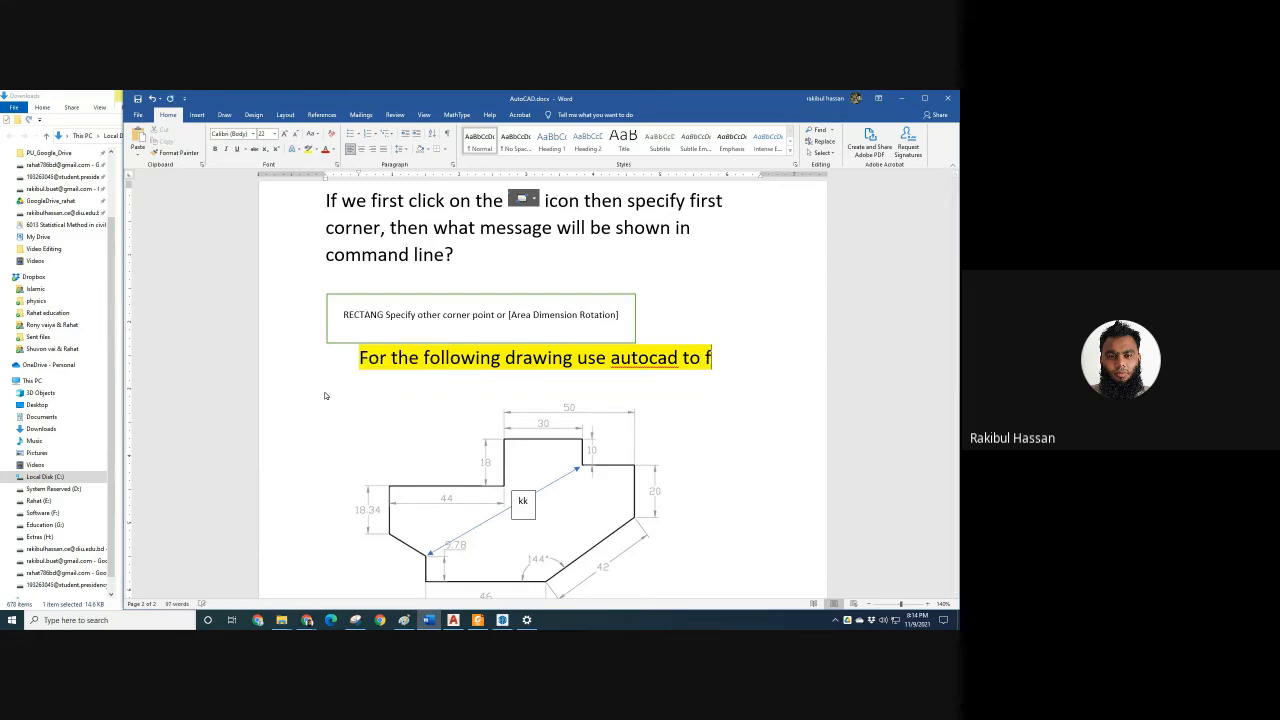
{"action": "type", "text": "ind kk"}
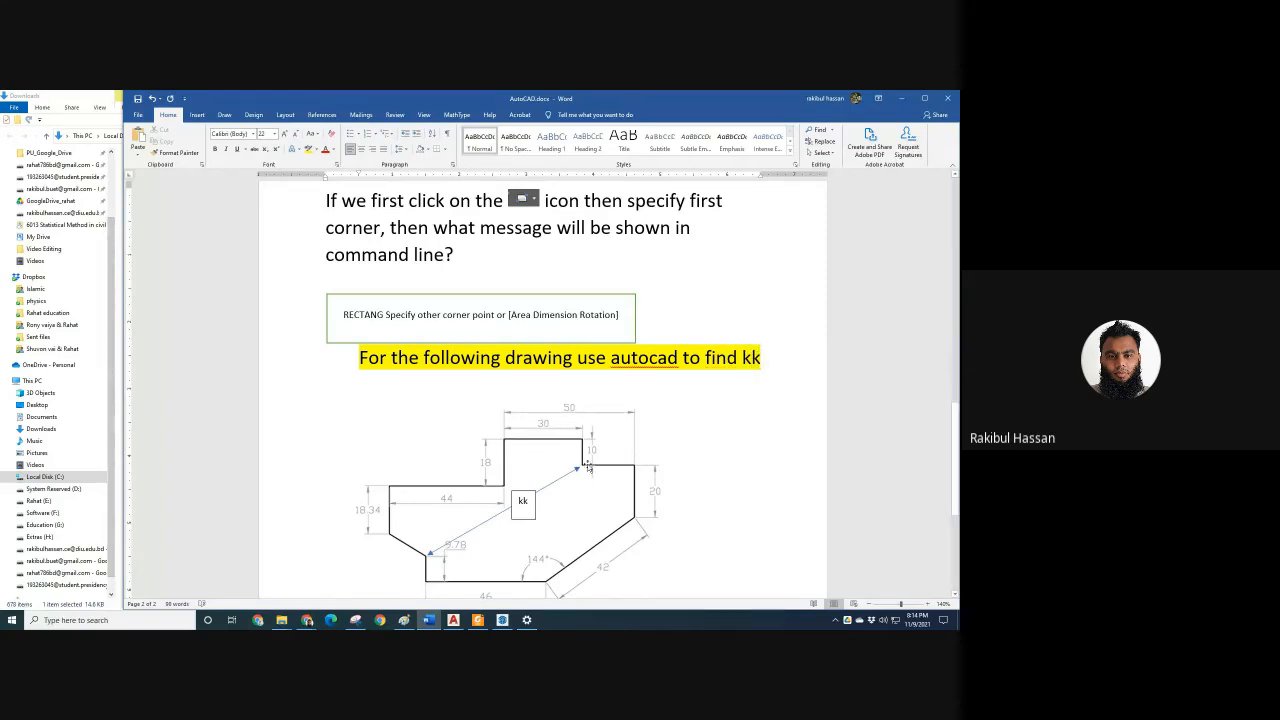
Arrange the windows side by side, with the AutoCAD drawing in the left half and the Word document in the right half.
{"action": "scroll", "coordinate": [548, 499], "scroll_direction": "down", "scroll_amount": 3}
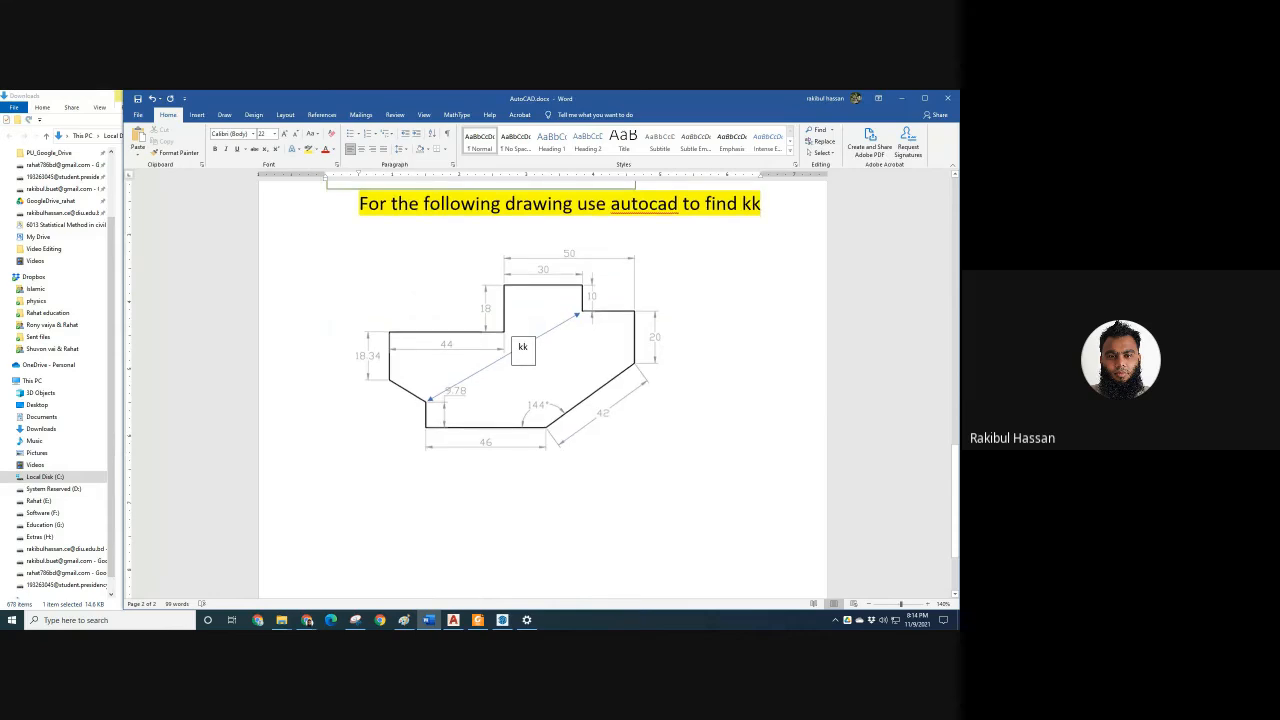
{"action": "scroll", "coordinate": [543, 390], "scroll_direction": "up", "scroll_amount": 3}
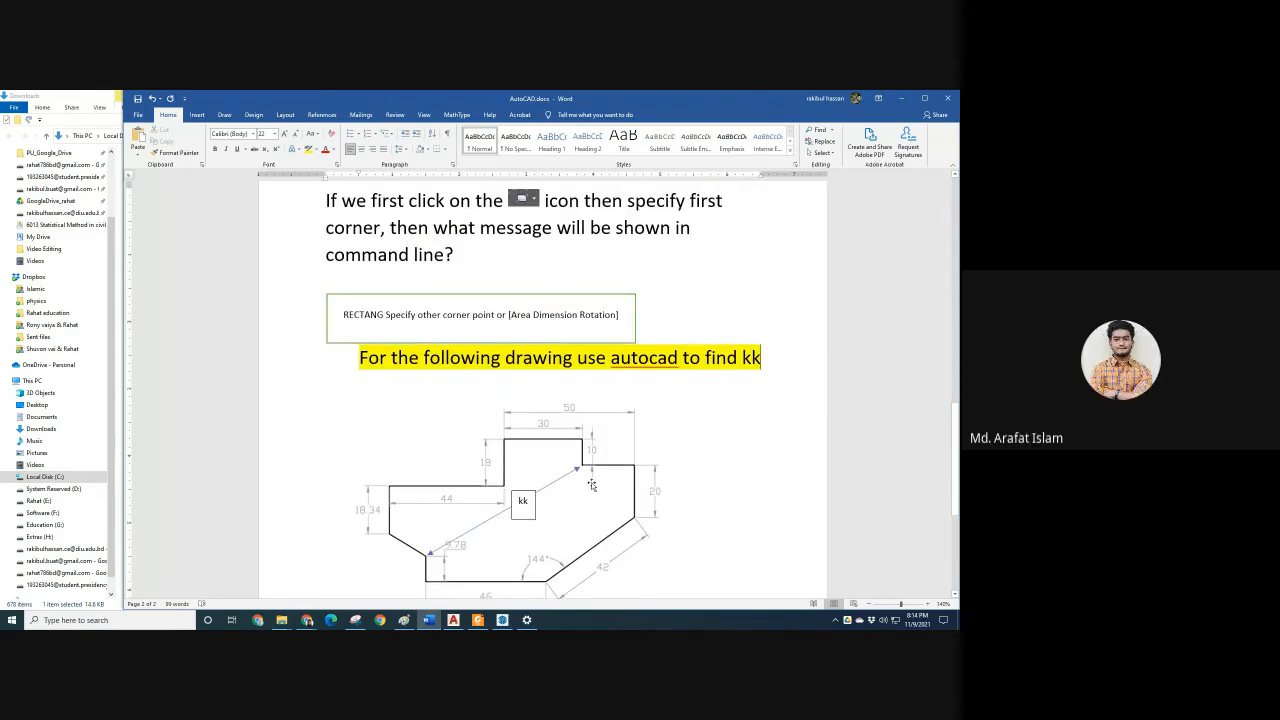
{"action": "scroll", "coordinate": [543, 390], "scroll_direction": "down", "scroll_amount": 3}
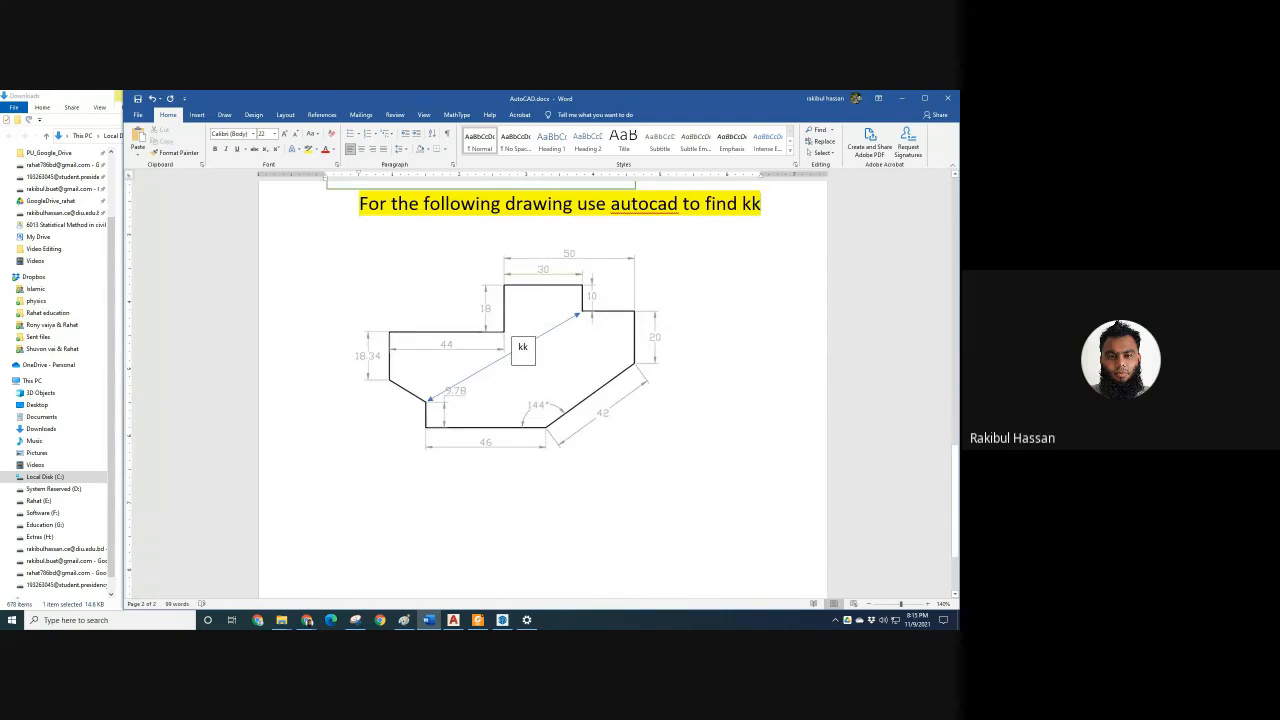
{"action": "key", "text": "super+Left"}
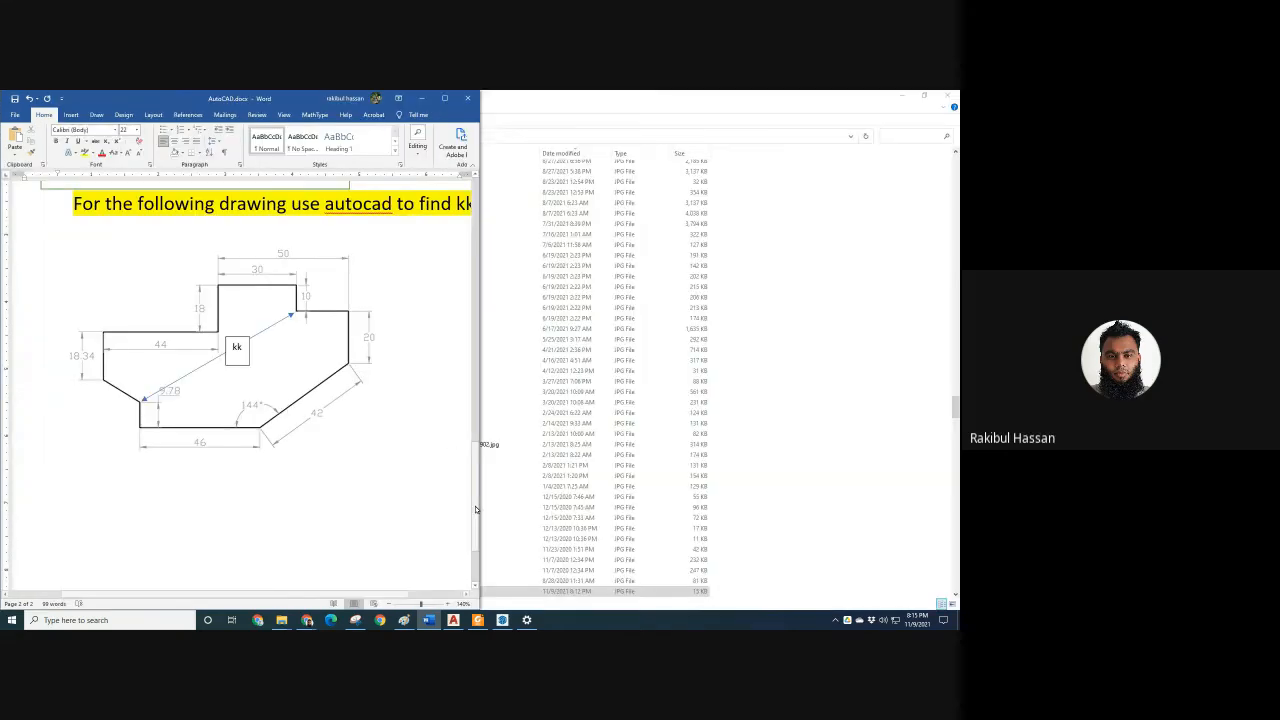
{"action": "left_click", "coordinate": [453, 620]}
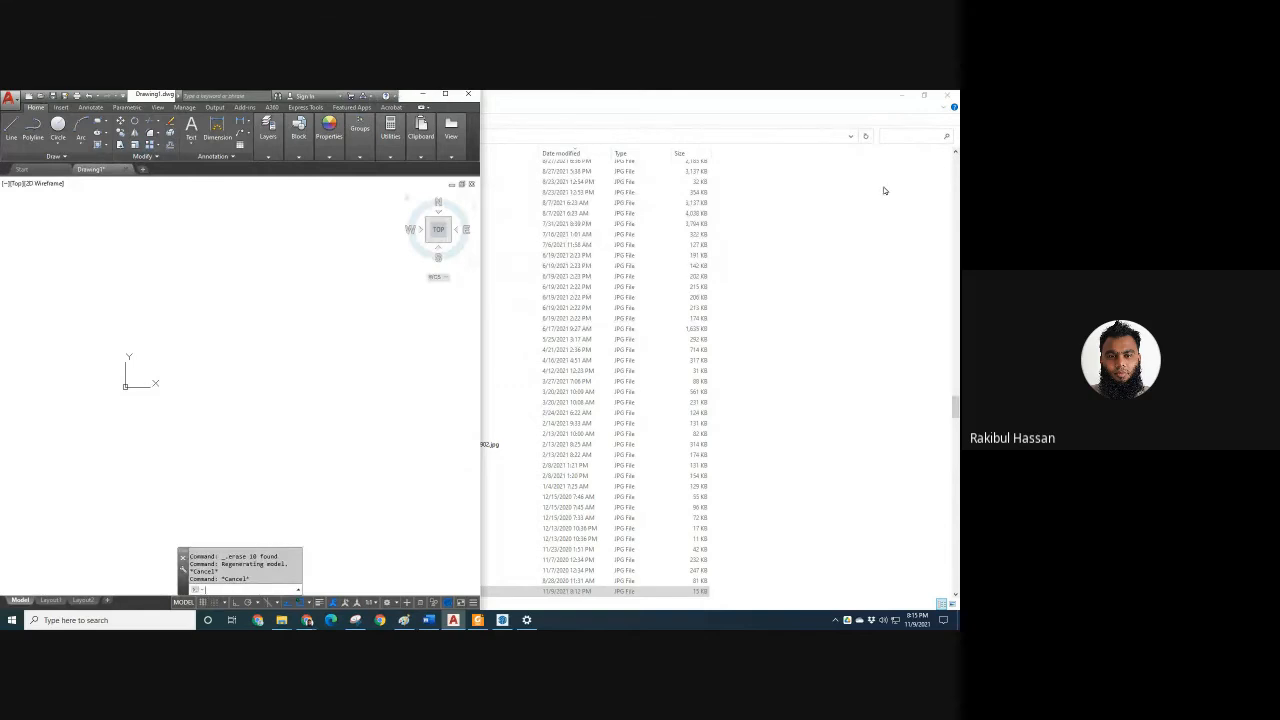
{"action": "left_click", "coordinate": [428, 620]}
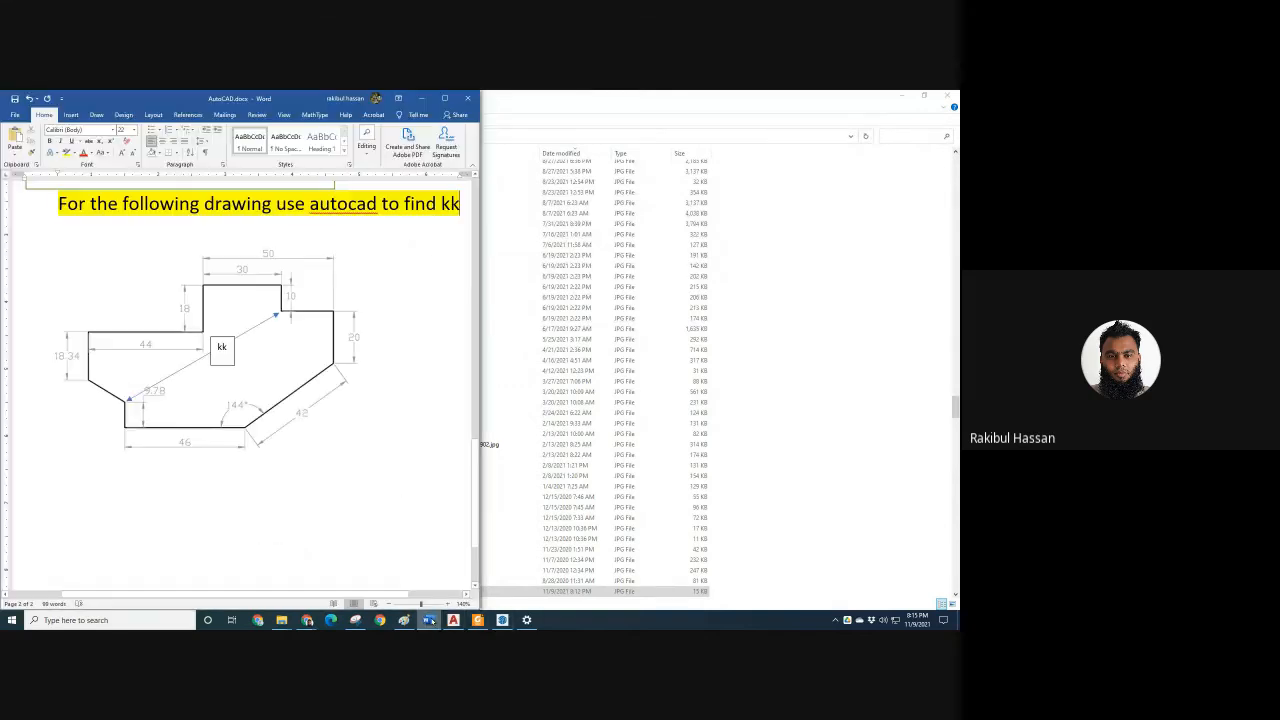
{"action": "key", "text": "super+Right"}
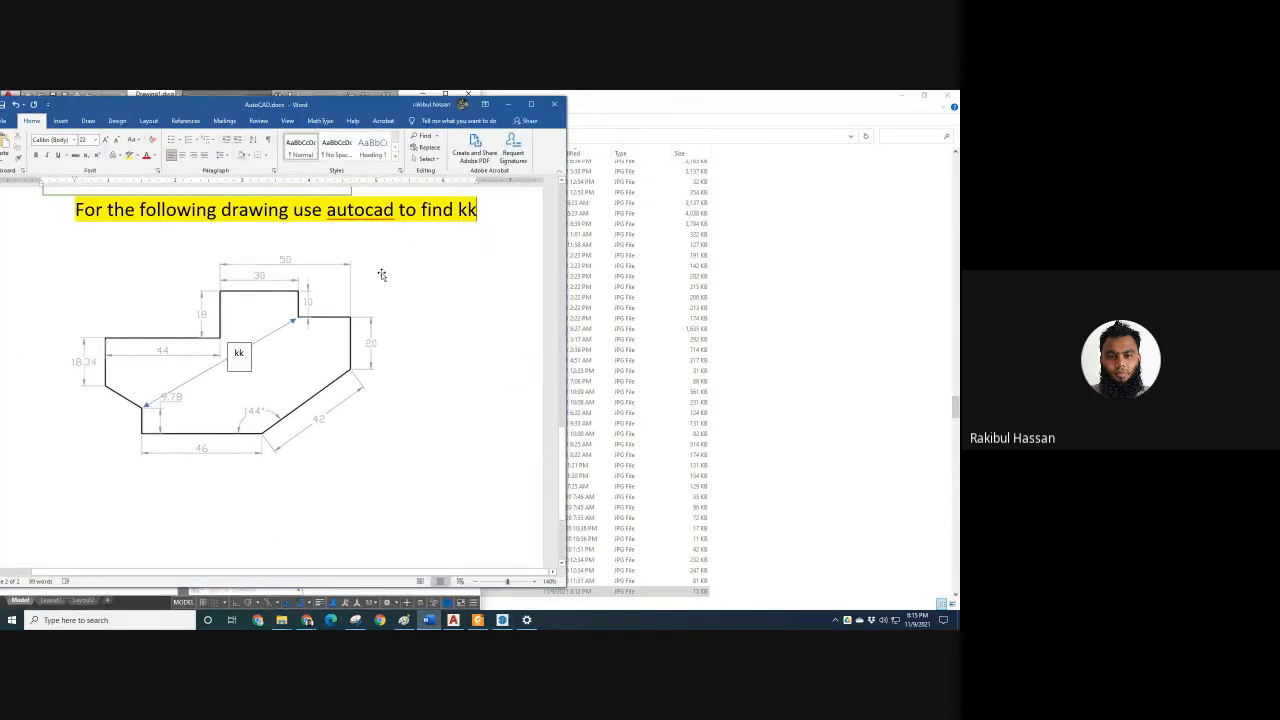
{"action": "key", "text": "super+Right"}
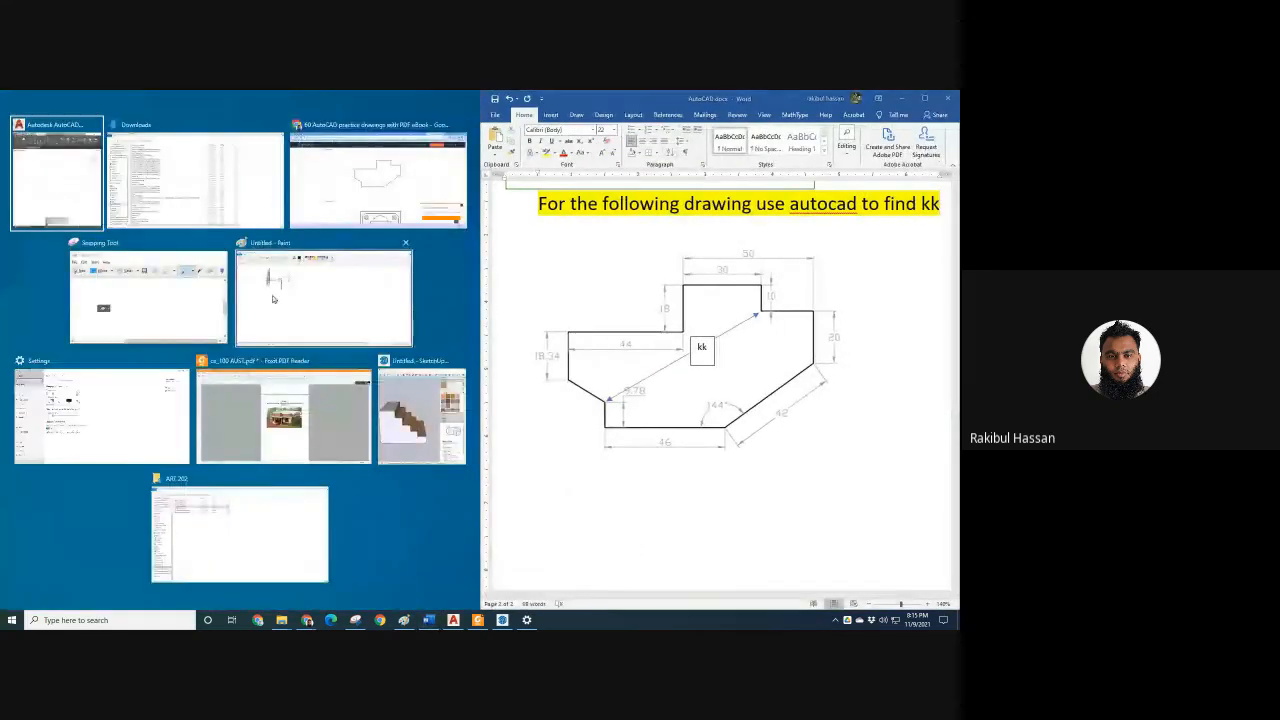
{"action": "left_click", "coordinate": [27, 157]}
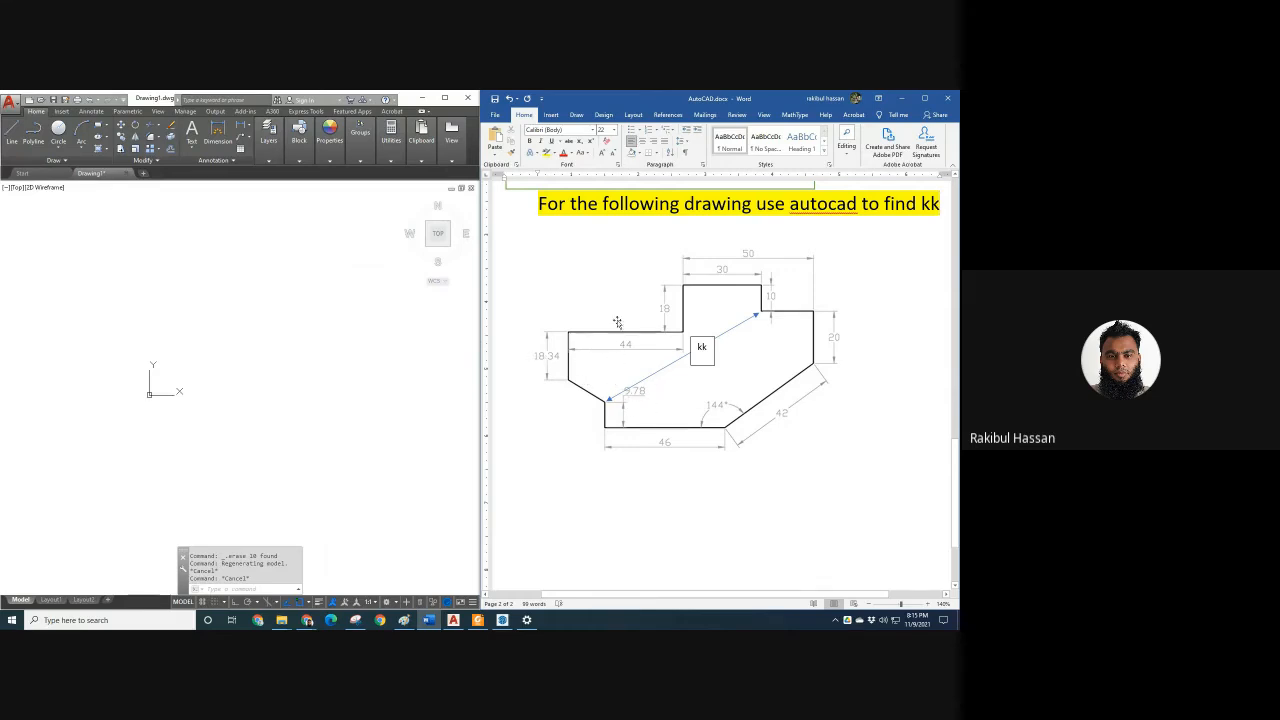
Open the Drawing Units dialog in AutoCAD with the UNITS command and move it off the Word document, over the empty drawing area.
{"action": "left_click", "coordinate": [200, 366]}
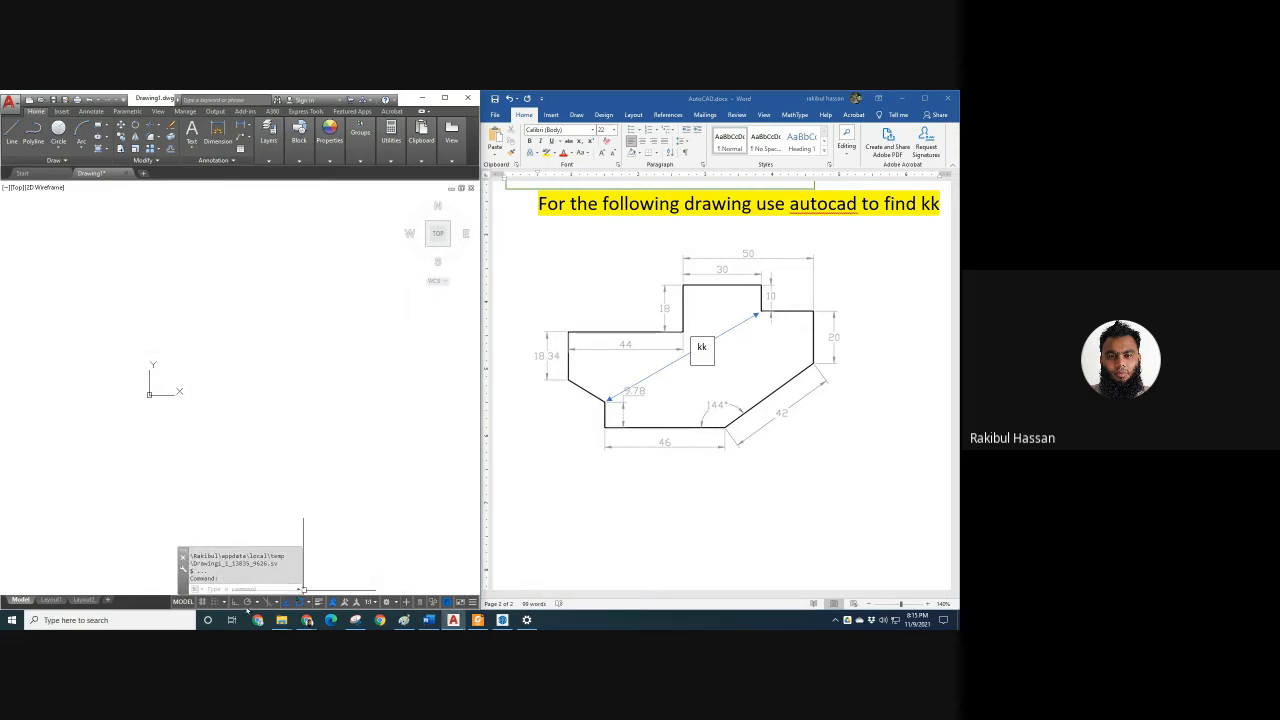
{"action": "type", "text": "u"}
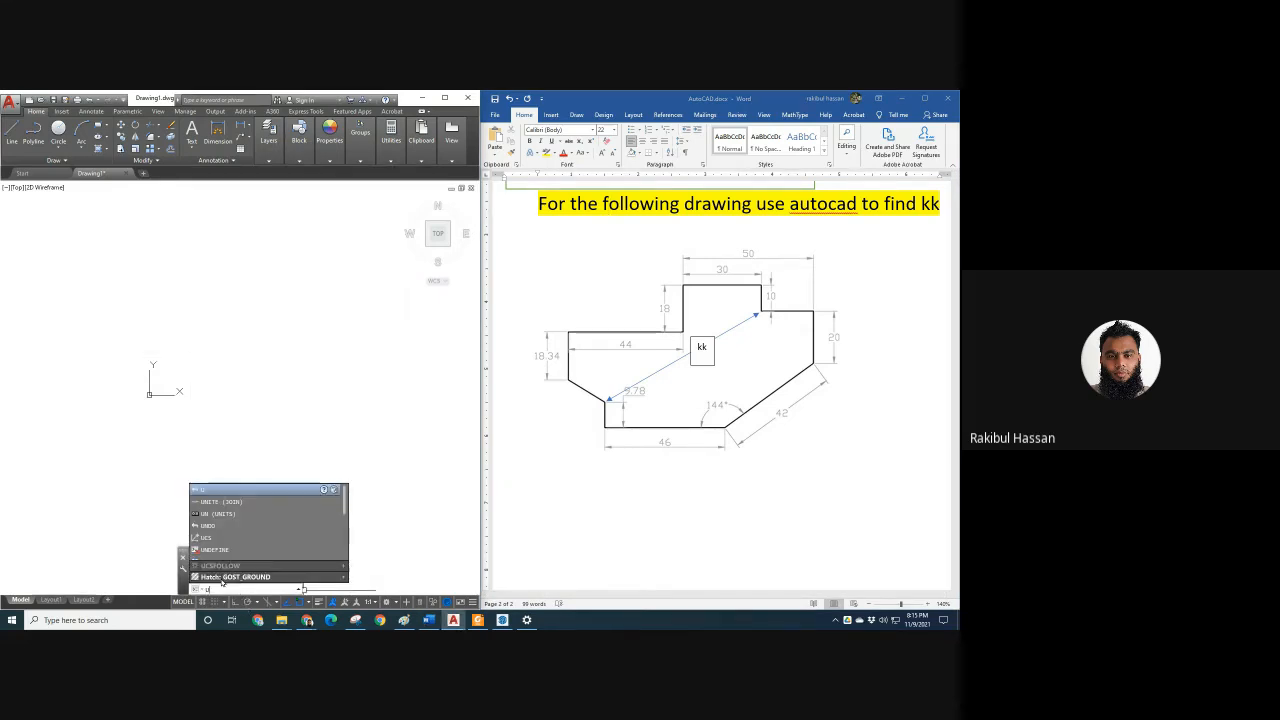
{"action": "type", "text": "nits"}
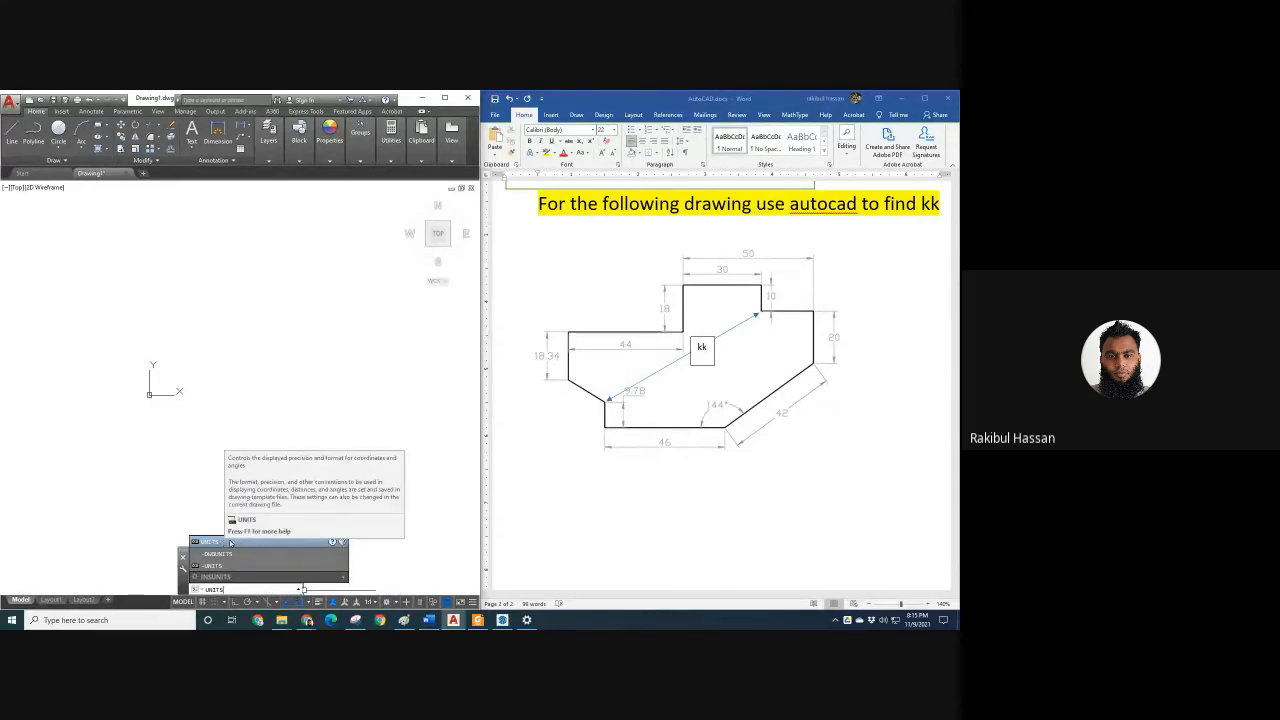
{"action": "left_click", "coordinate": [222, 543]}
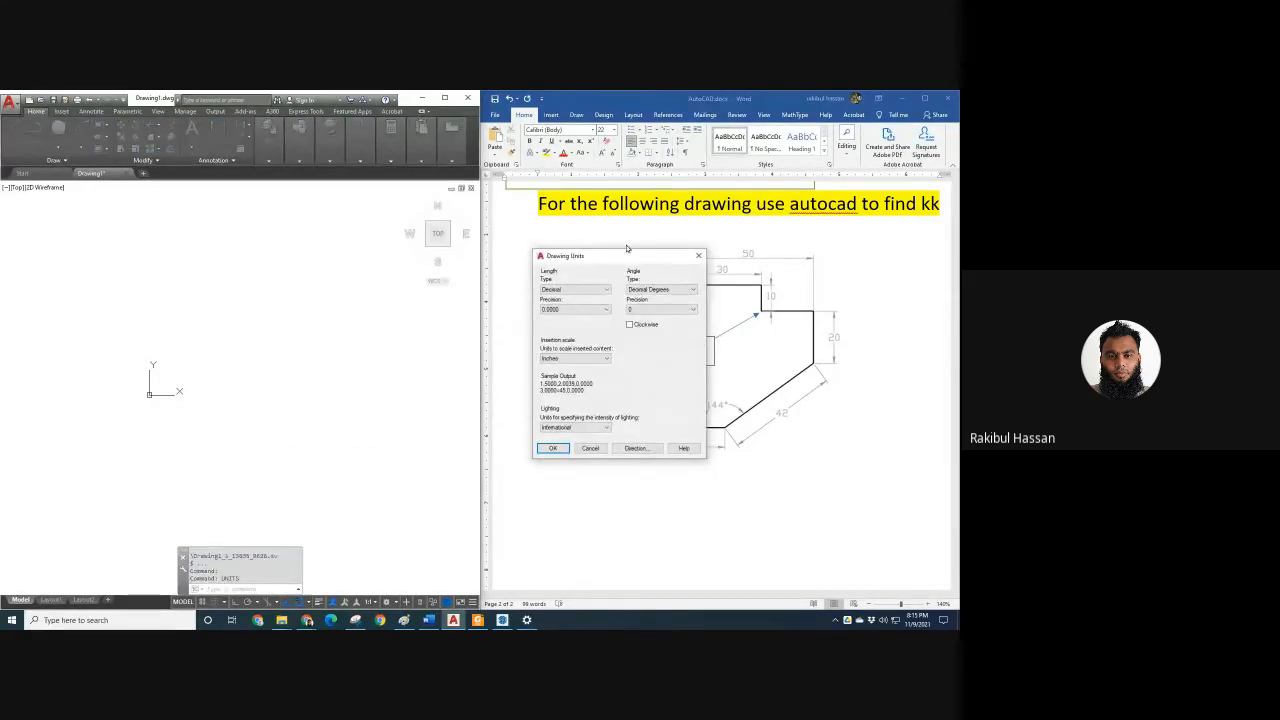
{"action": "left_click_drag", "start_coordinate": [623, 256], "coordinate": [282, 262]}
{"action": "scroll", "coordinate": [638, 392], "scroll_direction": "up", "scroll_amount": 8}
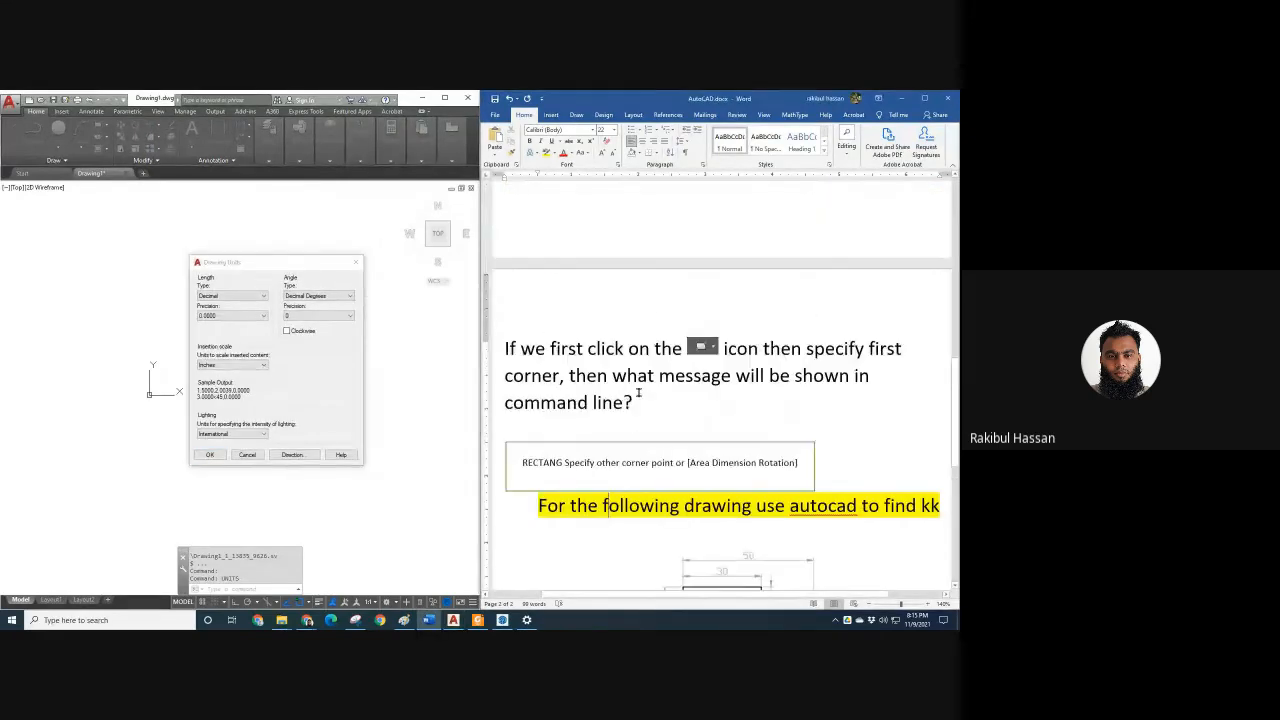
{"action": "scroll", "coordinate": [638, 392], "scroll_direction": "down", "scroll_amount": 10}
{"action": "scroll", "coordinate": [600, 414], "scroll_direction": "up", "scroll_amount": 2}
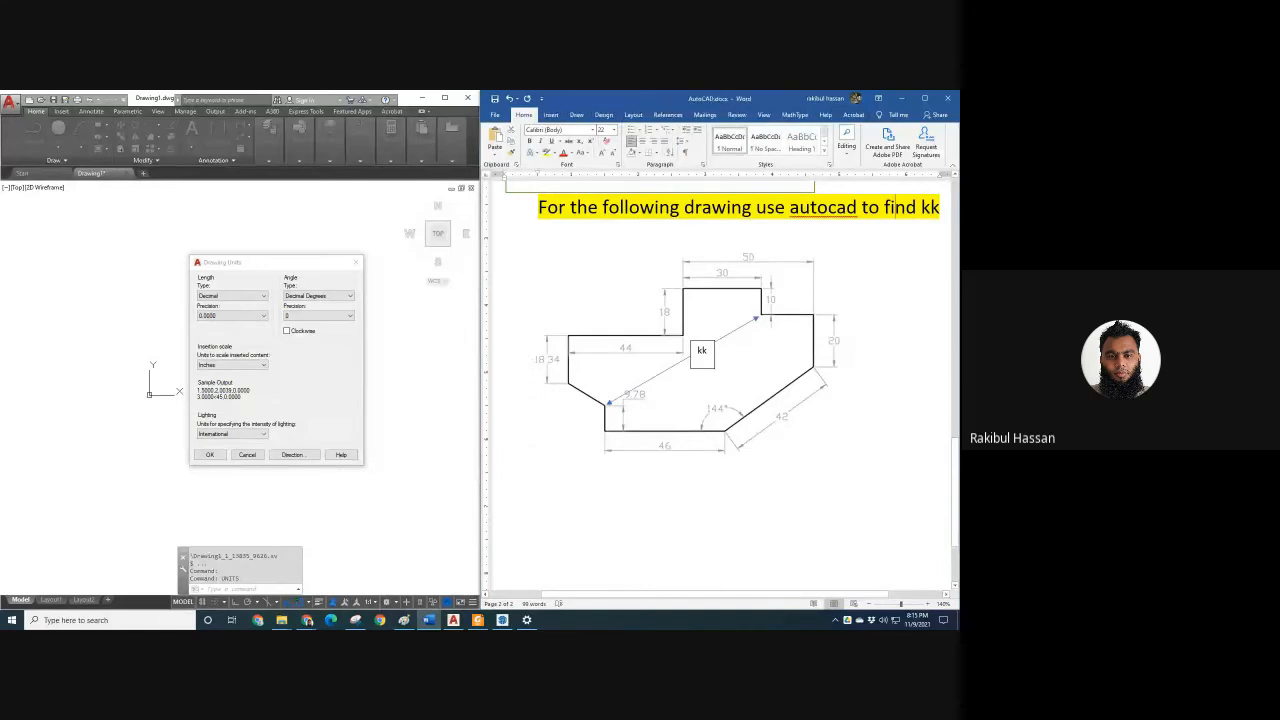
{"action": "key", "text": "Return"}
{"action": "key", "text": "Return"}
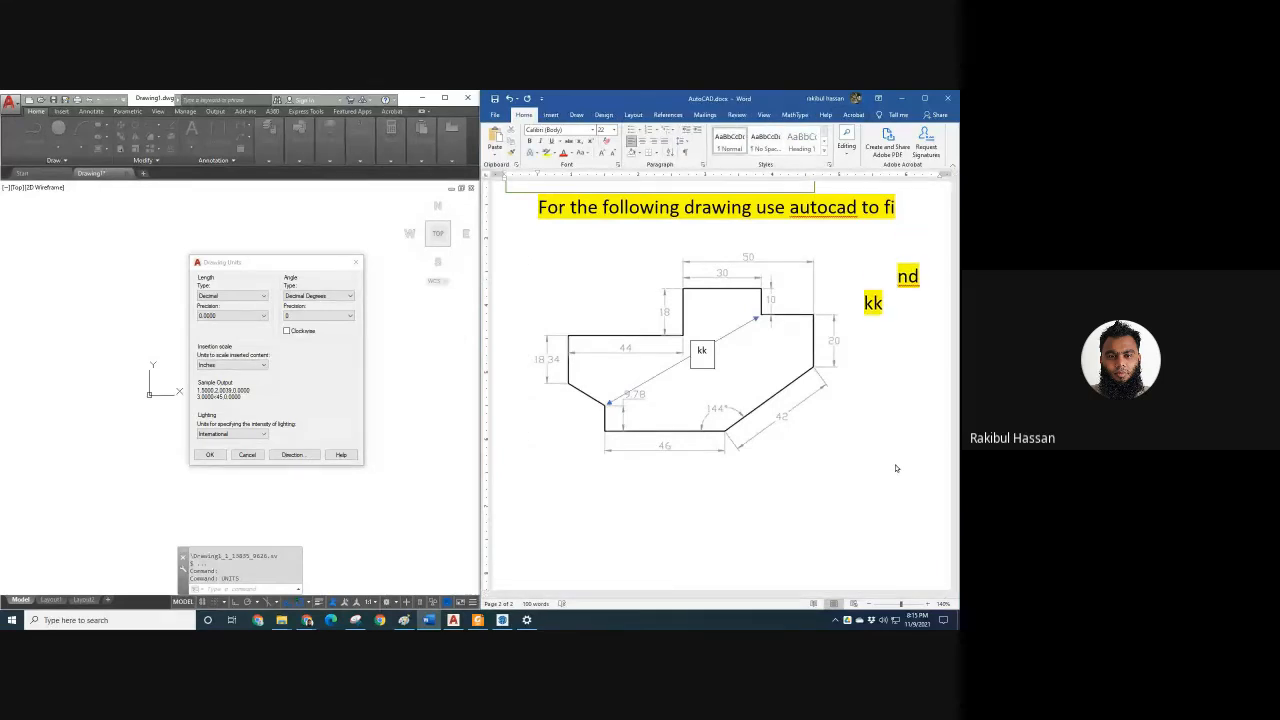
{"action": "key", "text": "ctrl+z"}
{"action": "key", "text": "ctrl+z"}
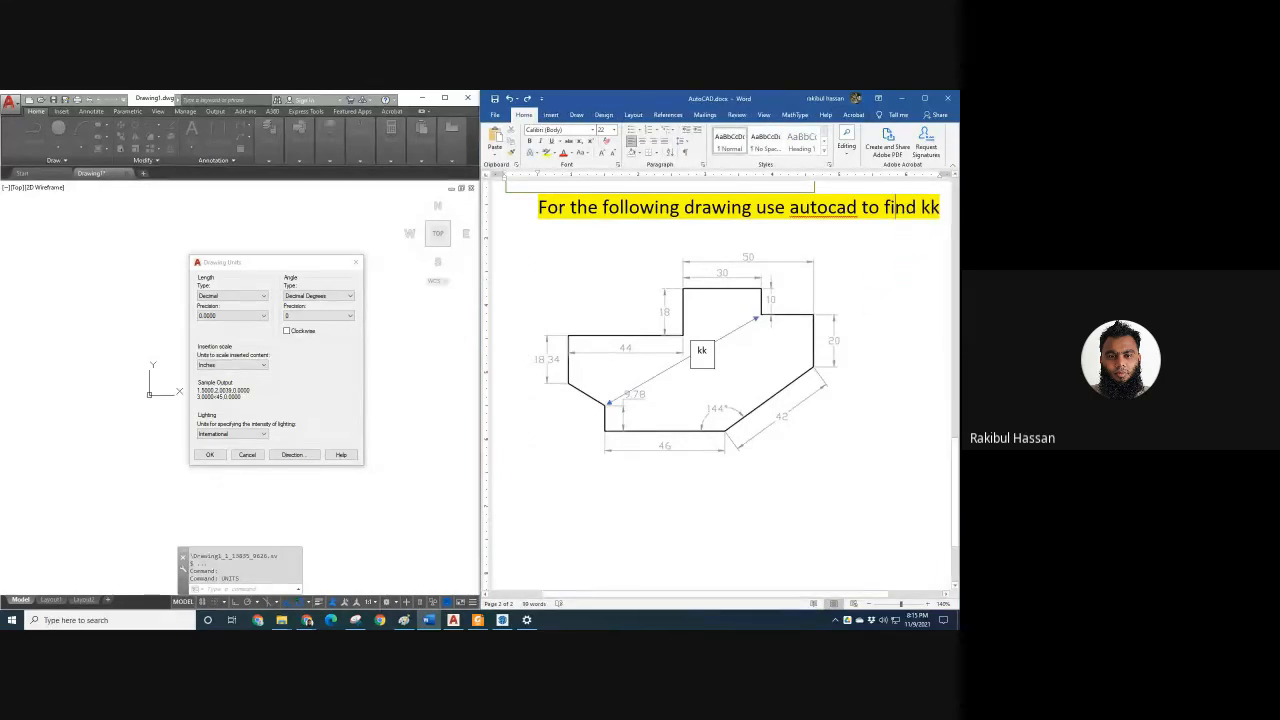
Write "Units" on a new line below the drawing in the Word document and select the word.
{"action": "double_click", "coordinate": [574, 514]}
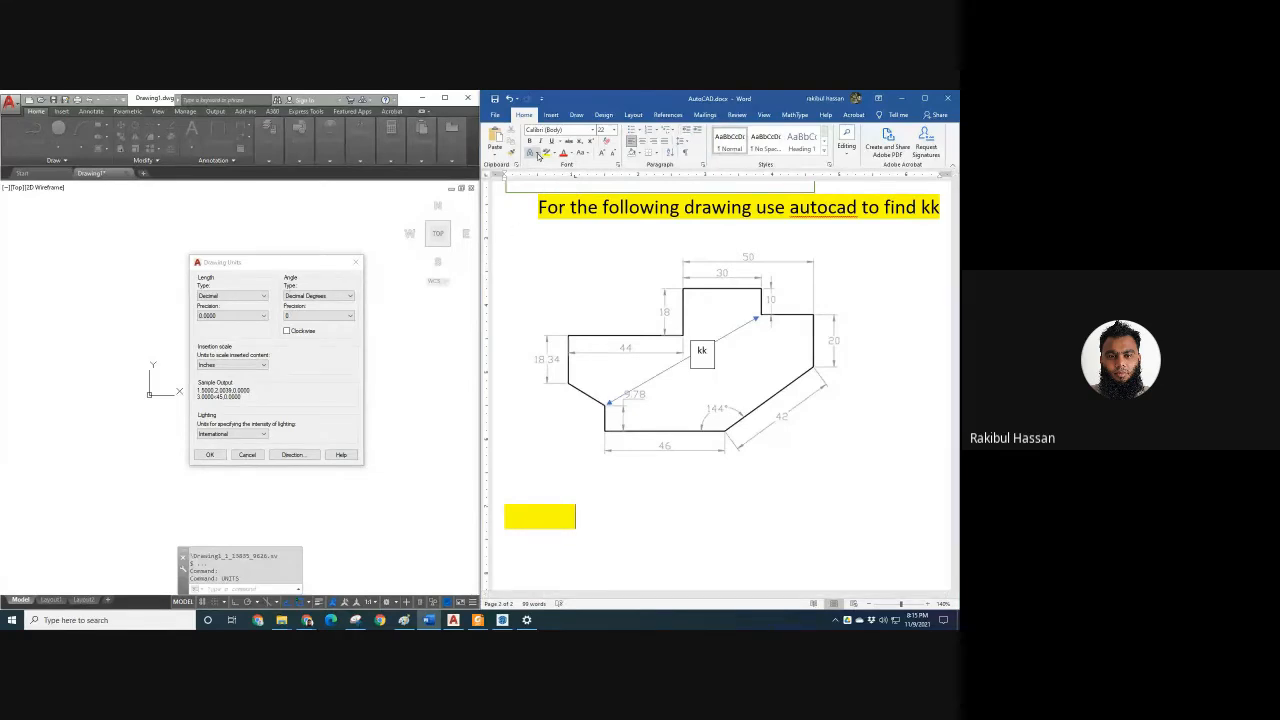
{"action": "type", "text": "Units"}
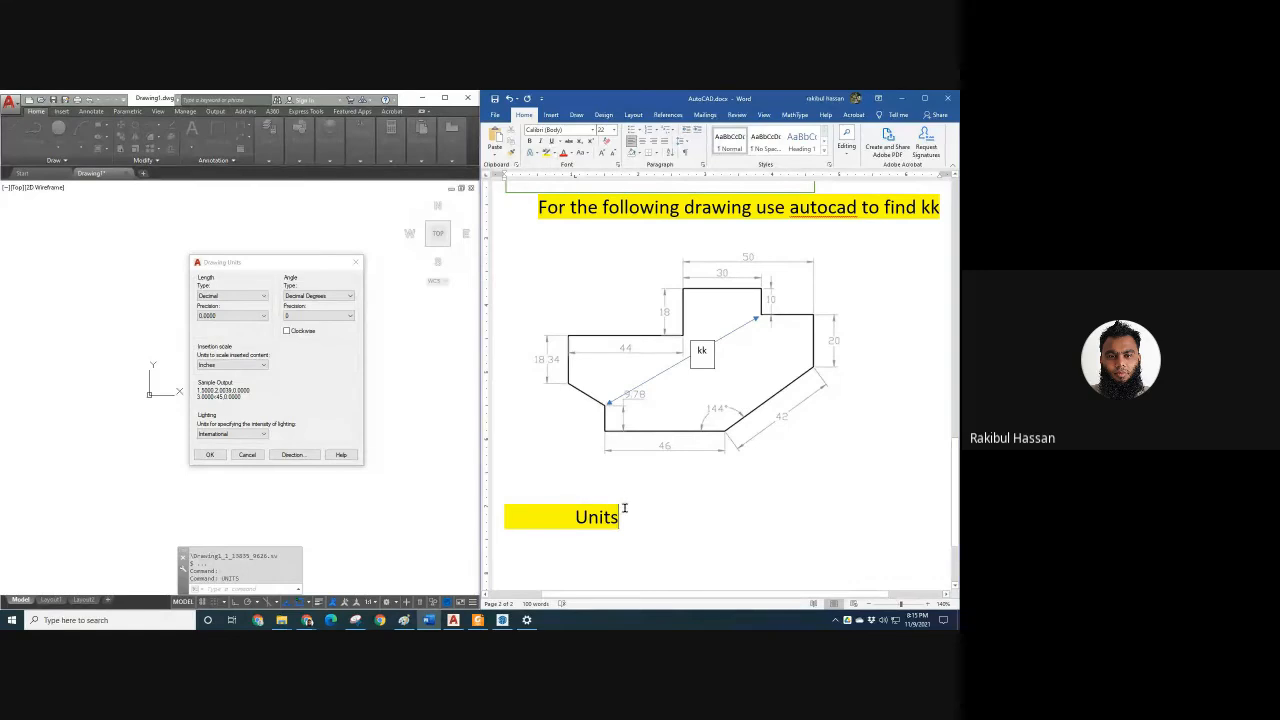
{"action": "left_click_drag", "start_coordinate": [622, 516], "coordinate": [574, 516]}
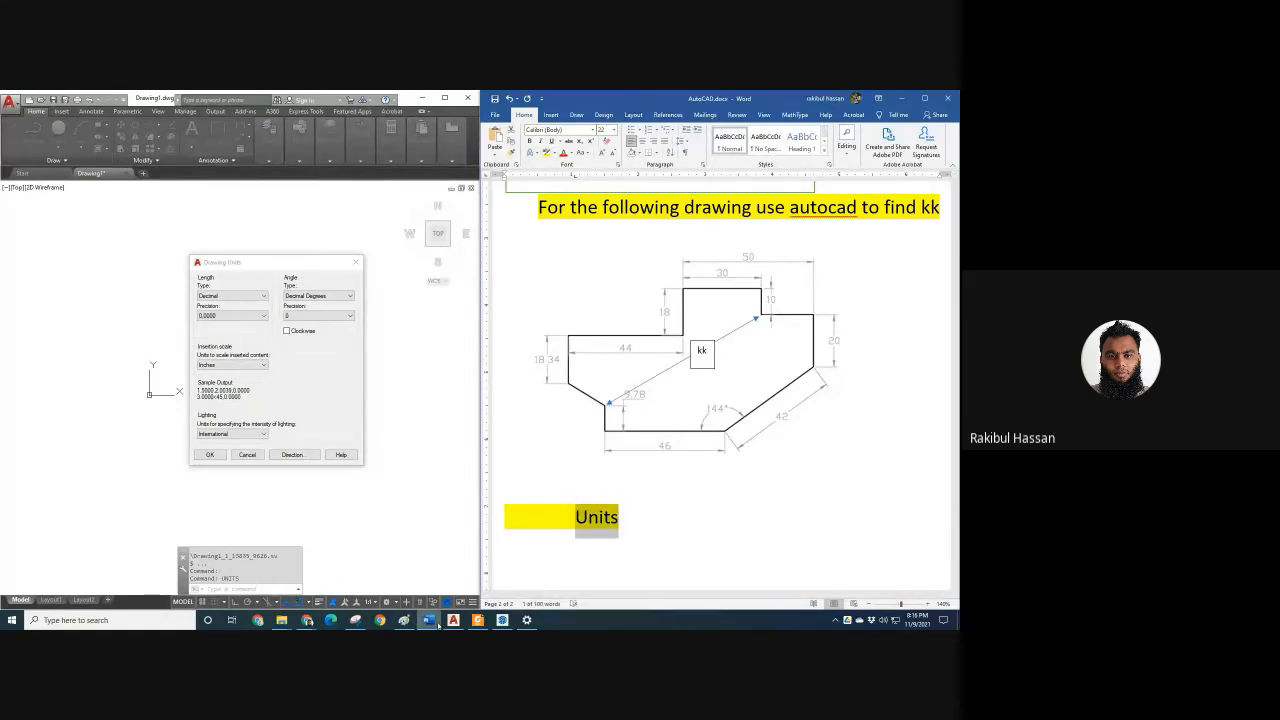
Capture the Drawing Units dialog with Snipping Tool and paste the screenshot below "Units" in the Word document.
{"action": "left_click", "coordinate": [355, 620]}
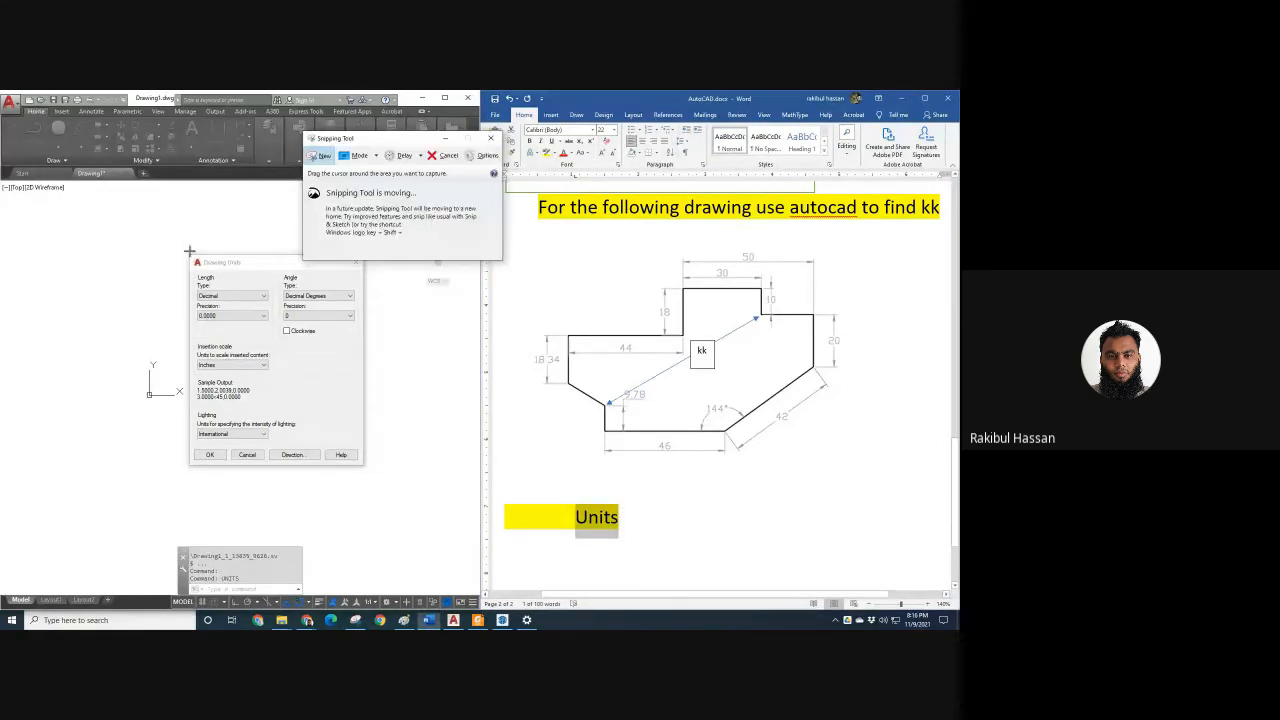
{"action": "left_click", "coordinate": [323, 154]}
{"action": "mouse_move", "coordinate": [186, 252]}
{"action": "left_mouse_down"}
{"action": "mouse_move", "coordinate": [376, 482]}
{"action": "mouse_move", "coordinate": [372, 470]}
{"action": "left_mouse_up"}
{"action": "left_click", "coordinate": [640, 519]}
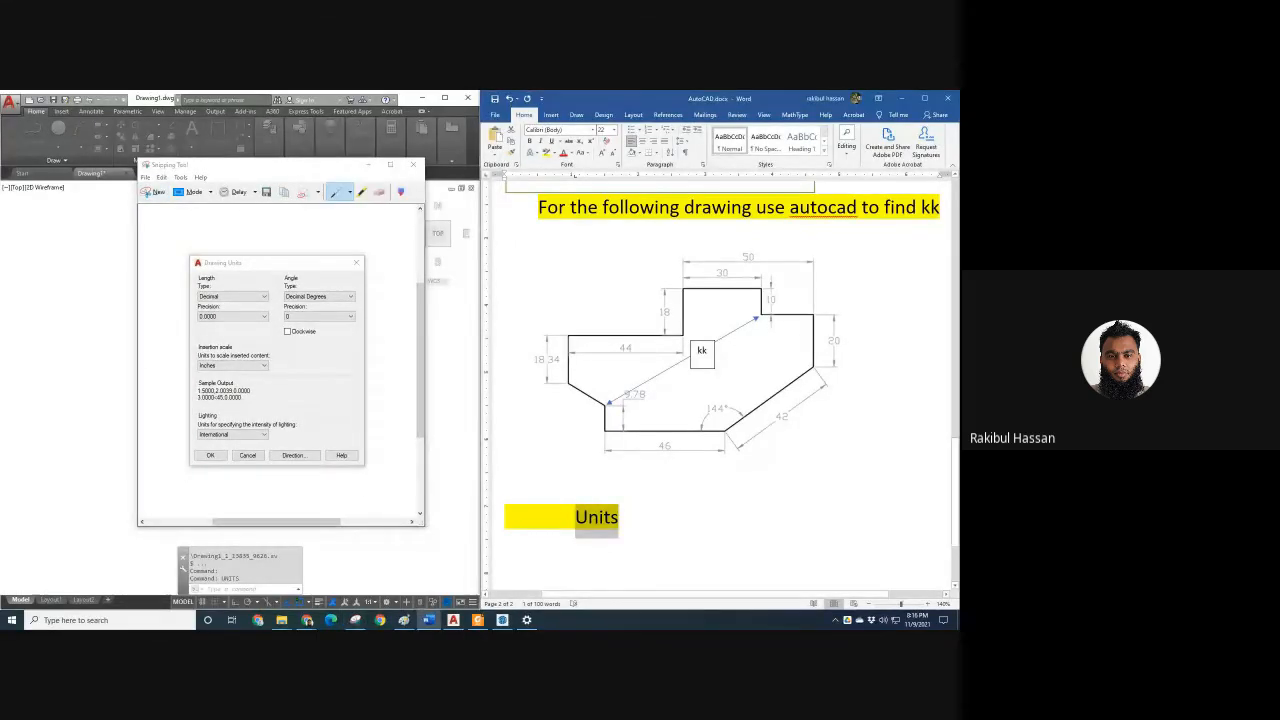
{"action": "left_click", "coordinate": [637, 531]}
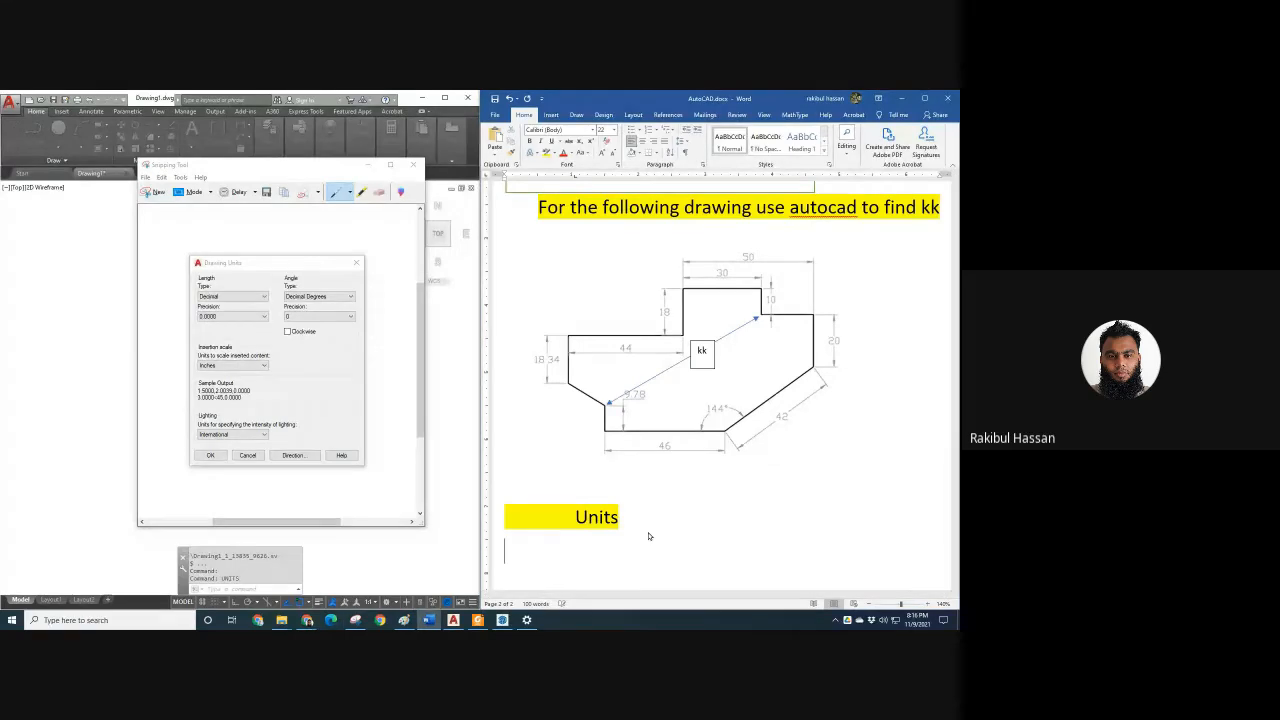
{"action": "key", "text": "ctrl+v"}
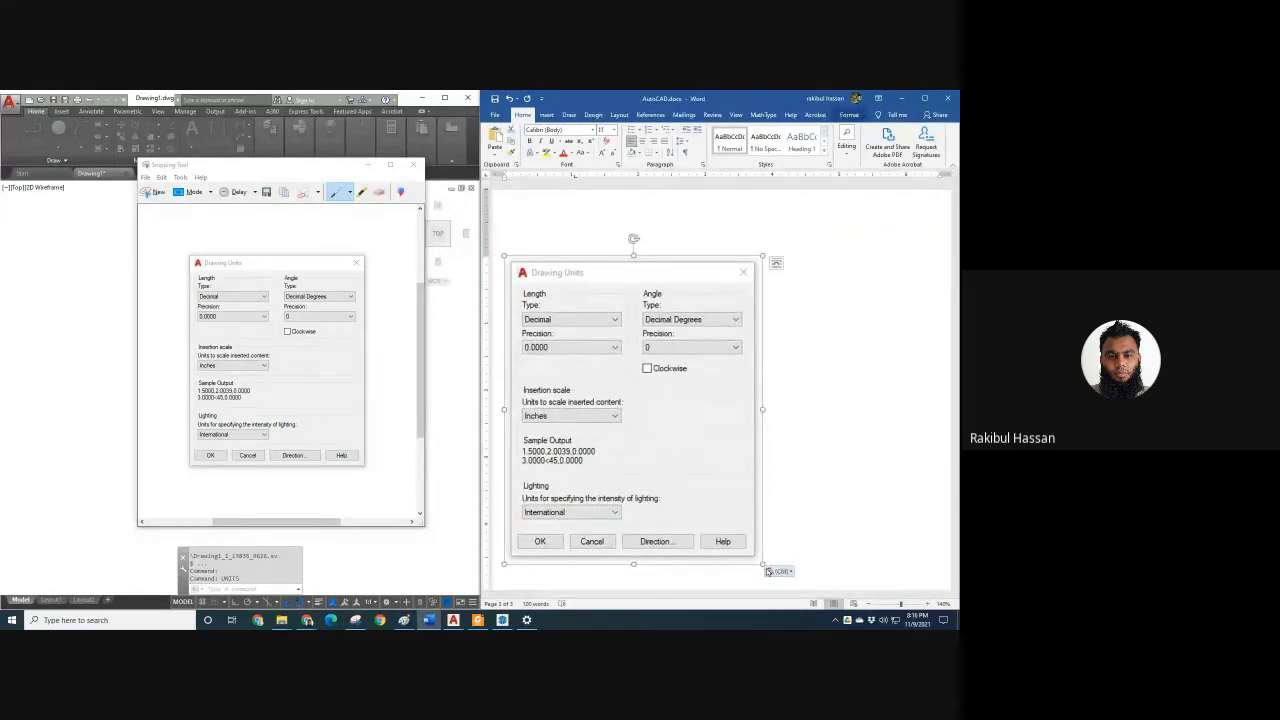
Resize the pasted Drawing Units screenshot to about two thirds of its pasted width and place it on the same line as "Units".
{"action": "left_click_drag", "start_coordinate": [763, 564], "coordinate": [630, 385]}
{"action": "scroll", "coordinate": [630, 385], "scroll_direction": "up", "scroll_amount": 5}
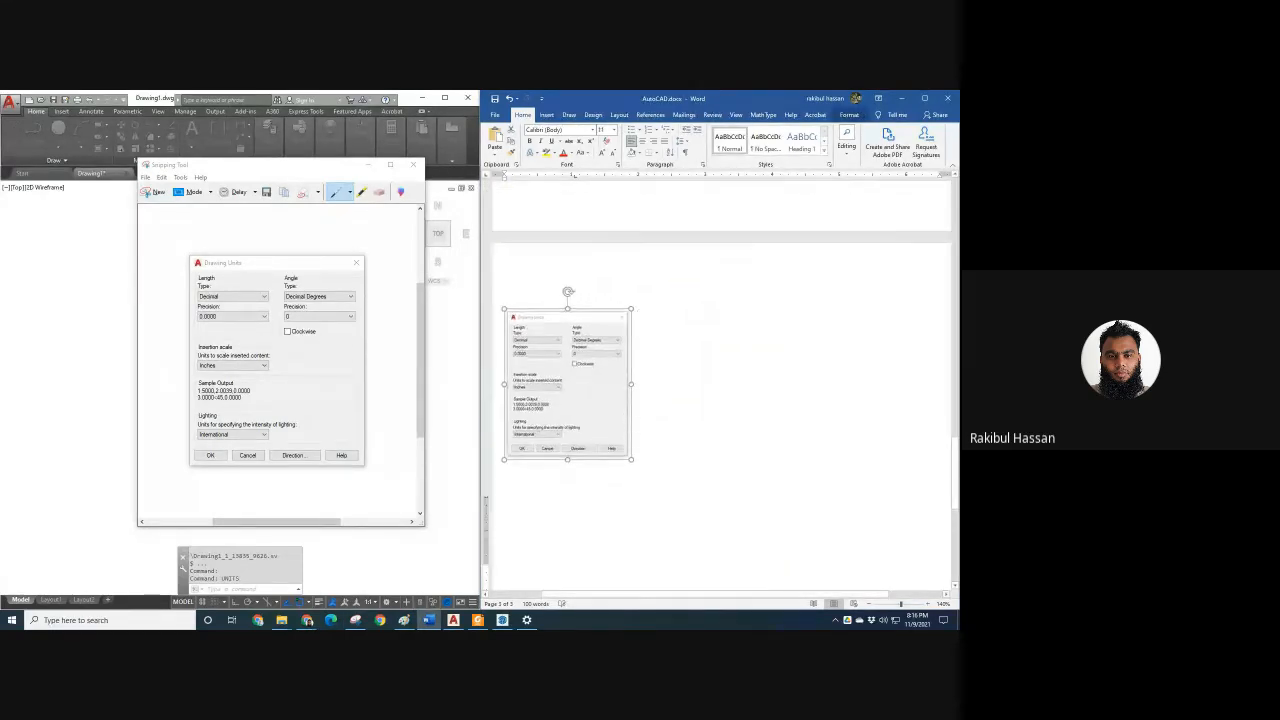
{"action": "scroll", "coordinate": [597, 500], "scroll_direction": "down", "scroll_amount": 3}
{"action": "left_click", "coordinate": [687, 316]}
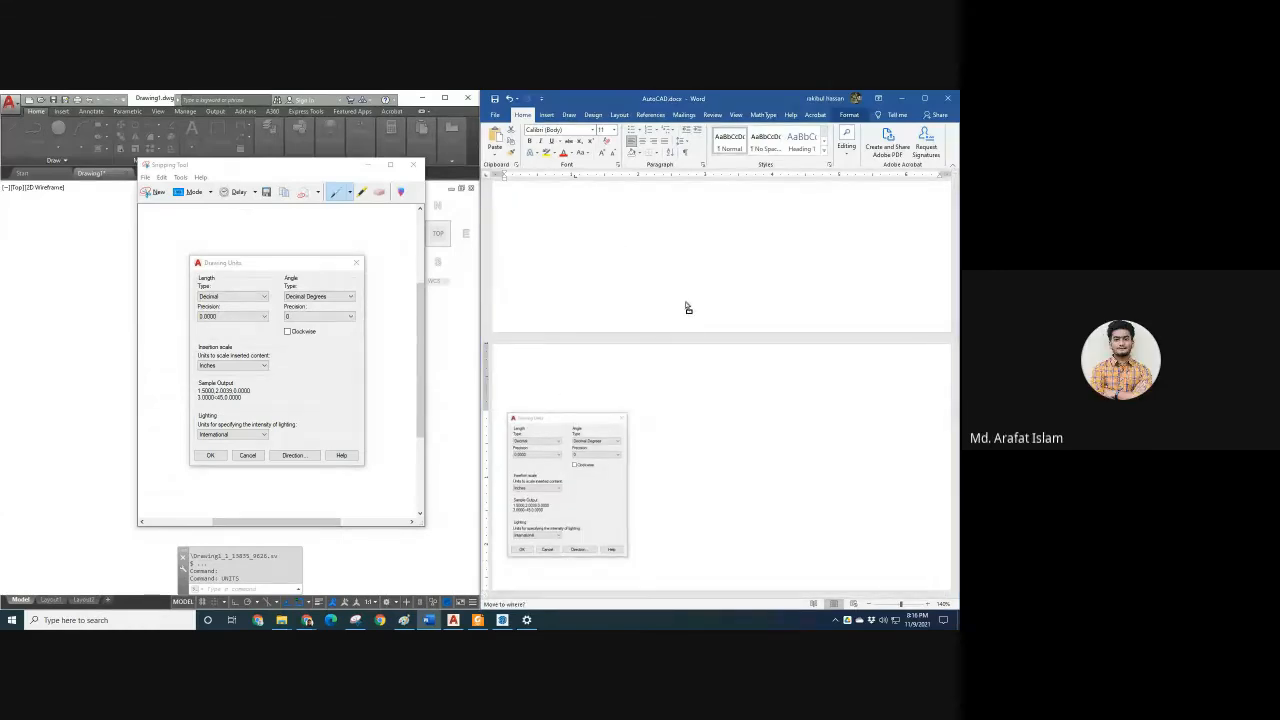
{"action": "key", "text": "Delete"}
{"action": "key", "text": "Delete"}
{"action": "scroll", "coordinate": [690, 314], "scroll_direction": "up", "scroll_amount": 3}
{"action": "scroll", "coordinate": [712, 360], "scroll_direction": "down", "scroll_amount": 5}
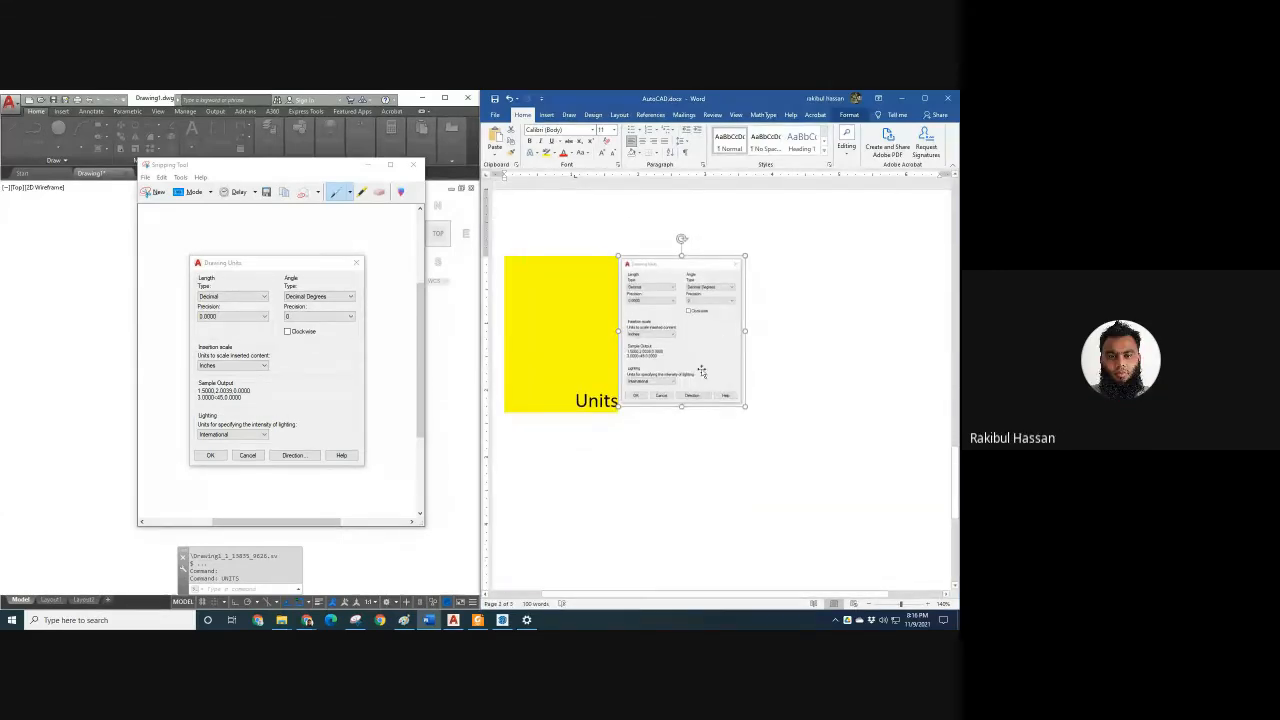
{"action": "left_click_drag", "start_coordinate": [748, 410], "coordinate": [797, 469]}
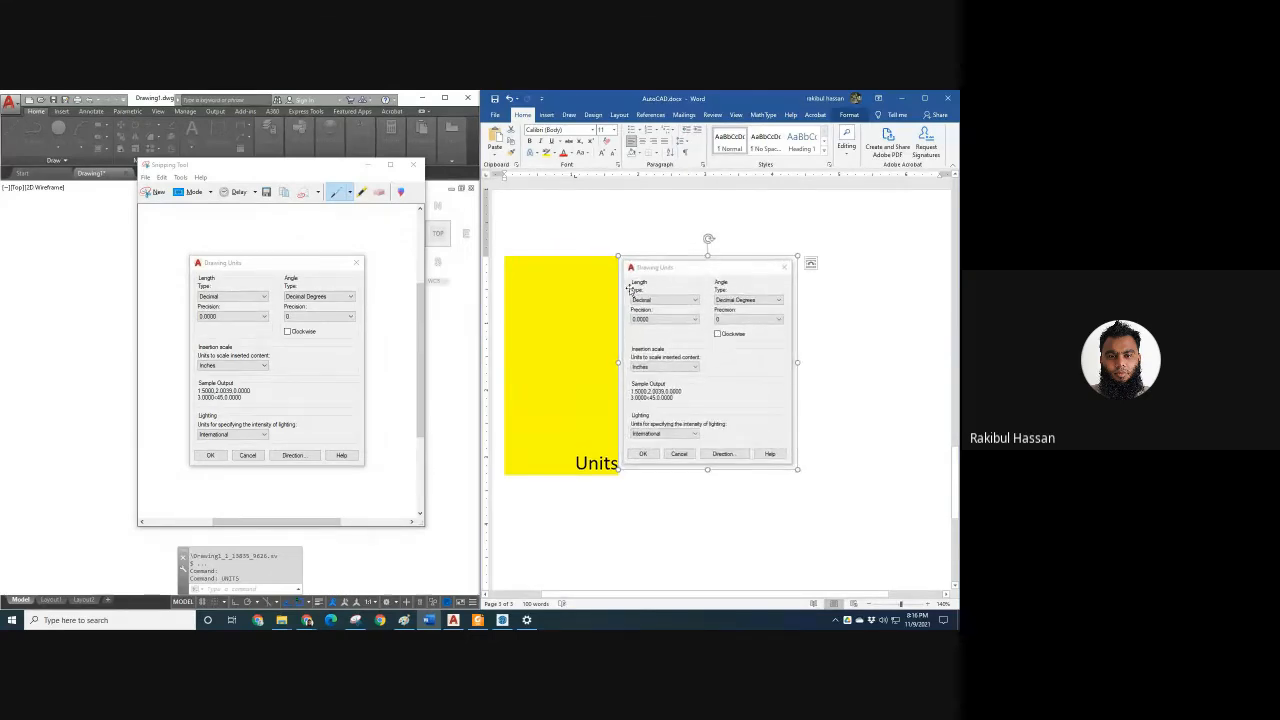
Annotate the Snipping Tool capture with circles around the Length and Angle types and arrows at Decimal, length precision, Decimal Degrees and Clockwise.
{"action": "left_click", "coordinate": [214, 287]}
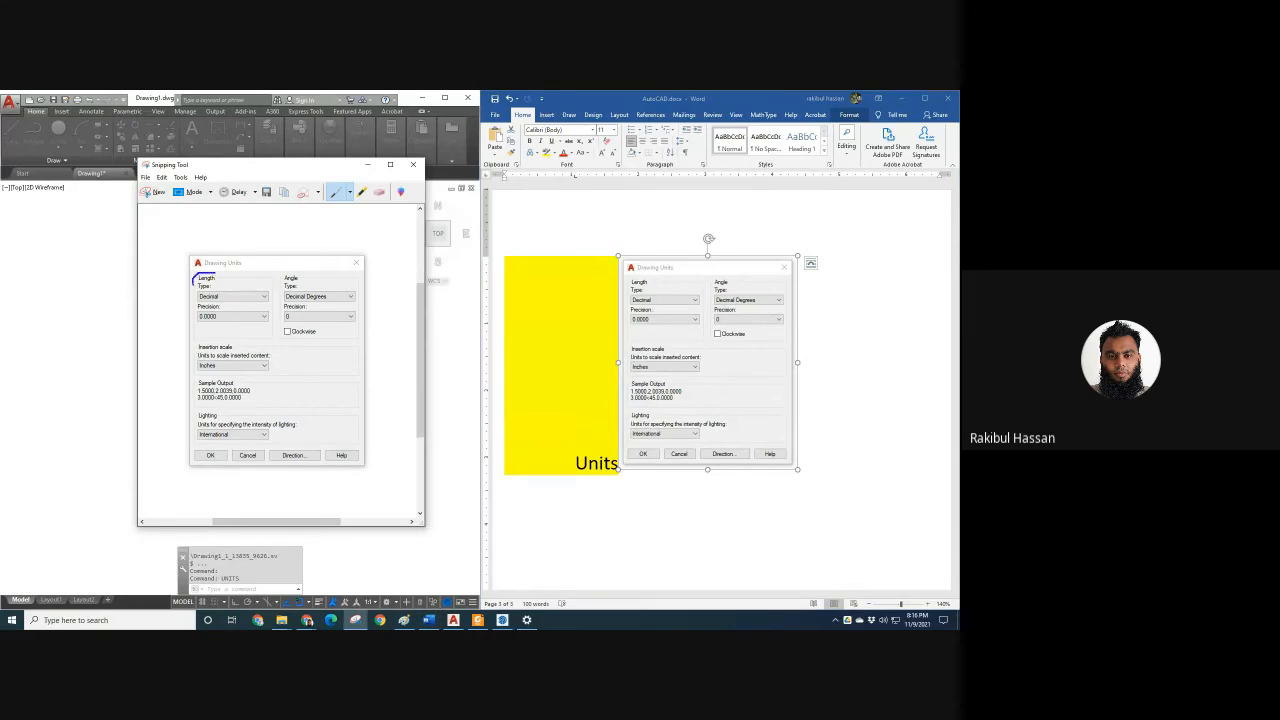
{"action": "mouse_move", "coordinate": [212, 289]}
{"action": "left_mouse_down"}
{"action": "mouse_move", "coordinate": [220, 276]}
{"action": "mouse_move", "coordinate": [208, 270]}
{"action": "mouse_move", "coordinate": [297, 290]}
{"action": "left_mouse_up"}
{"action": "left_click_drag", "start_coordinate": [332, 287], "coordinate": [350, 294]}
{"action": "scroll", "coordinate": [728, 556], "scroll_direction": "up", "scroll_amount": 10}
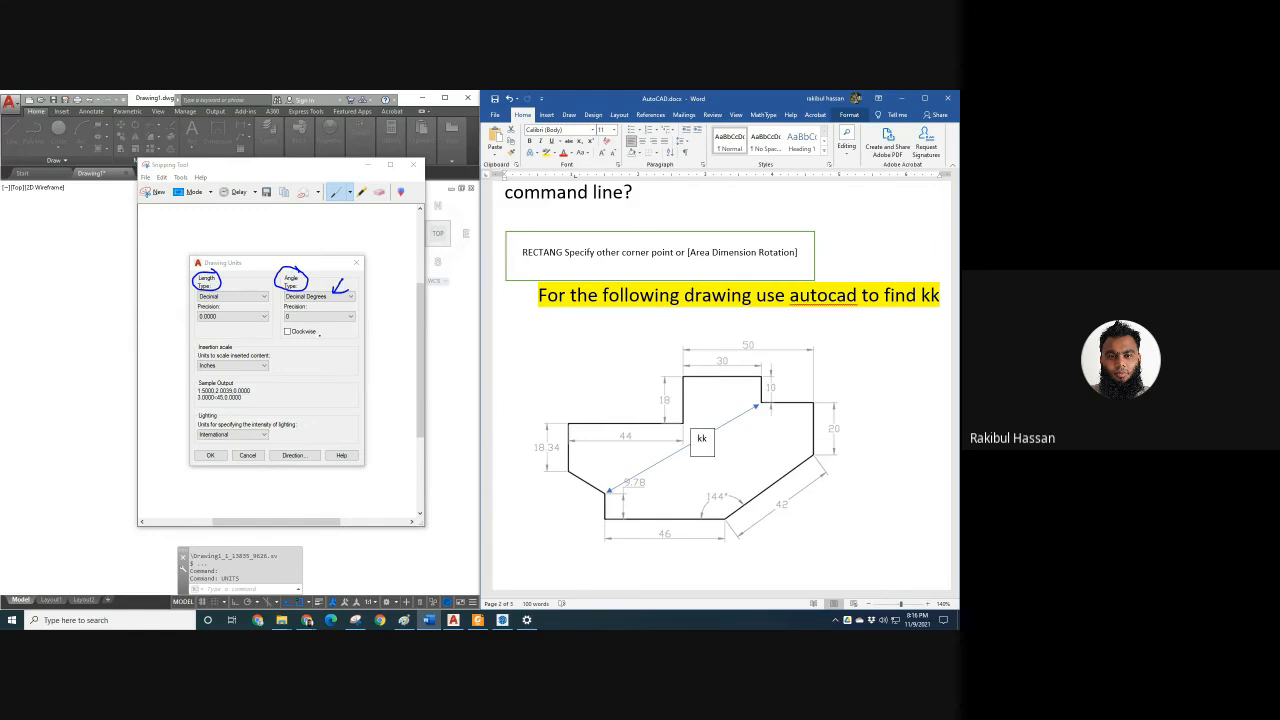
{"action": "left_click", "coordinate": [324, 344]}
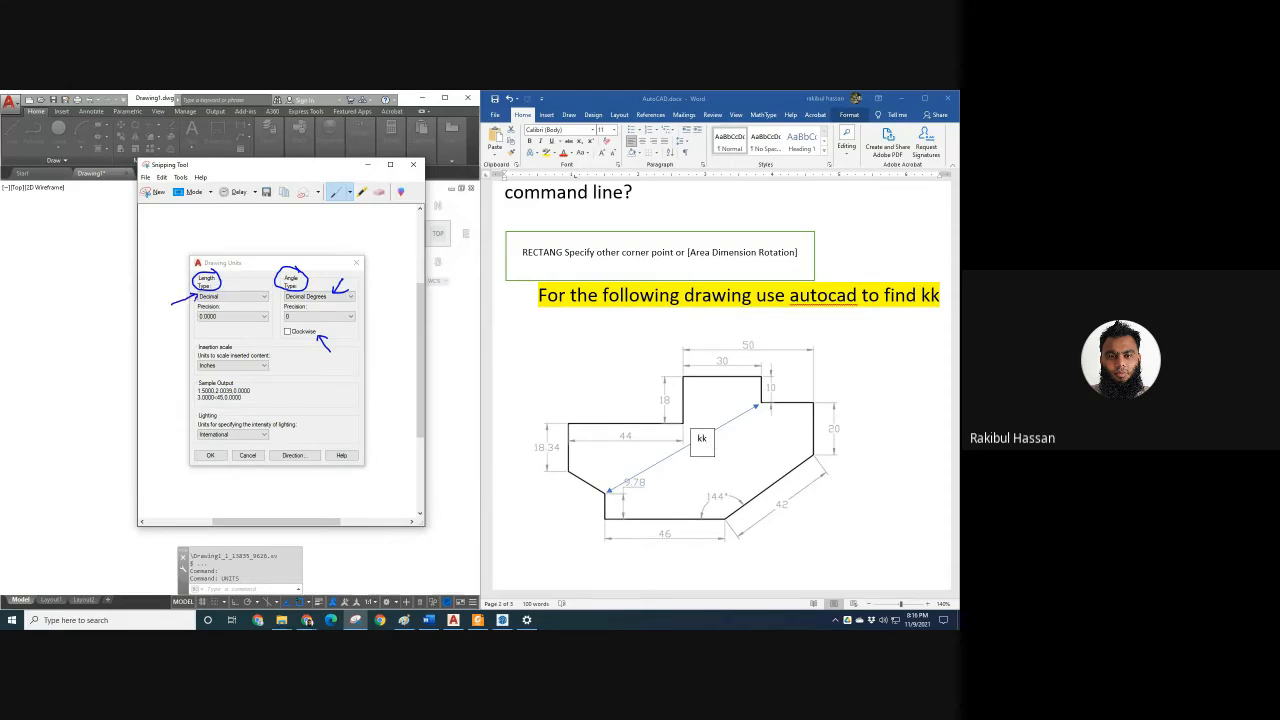
{"action": "left_click_drag", "start_coordinate": [177, 326], "coordinate": [193, 319]}
{"action": "left_click", "coordinate": [702, 532]}
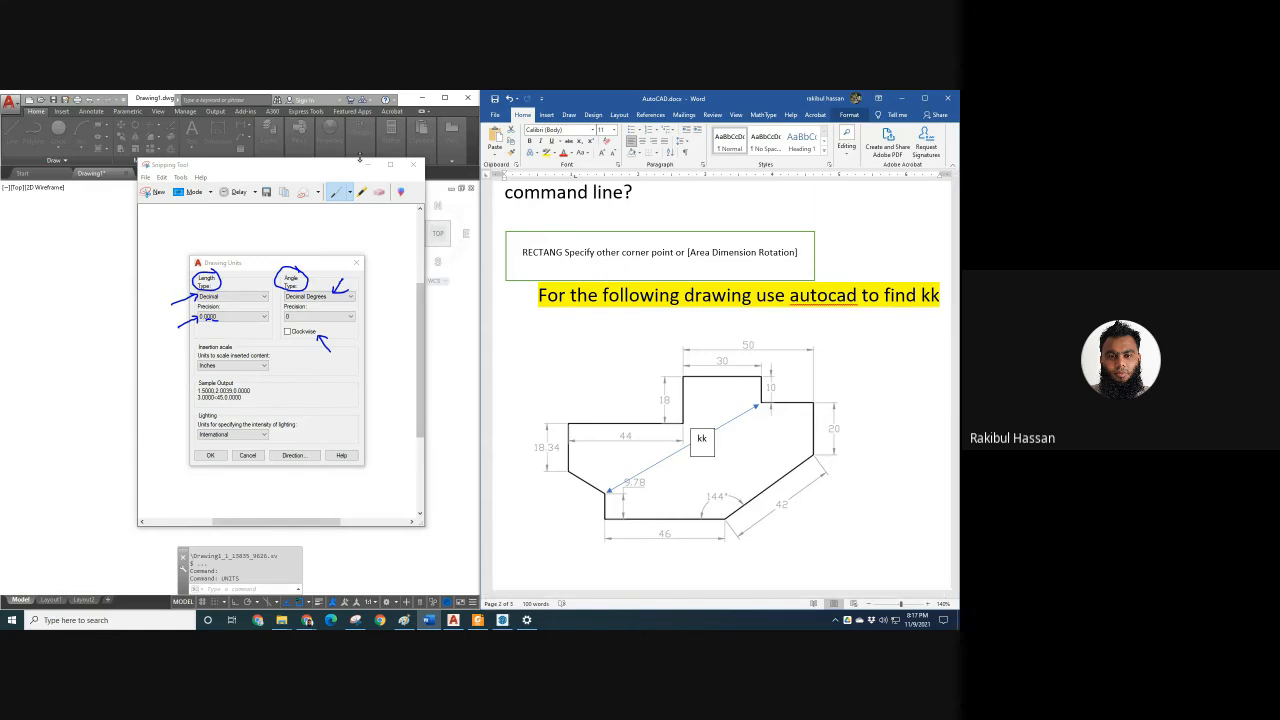
Set the AutoCAD drawing units to Decimal length with 0.00 precision and the insertion scale to Millimeters.
{"action": "left_click", "coordinate": [367, 164]}
{"action": "left_click", "coordinate": [234, 296]}
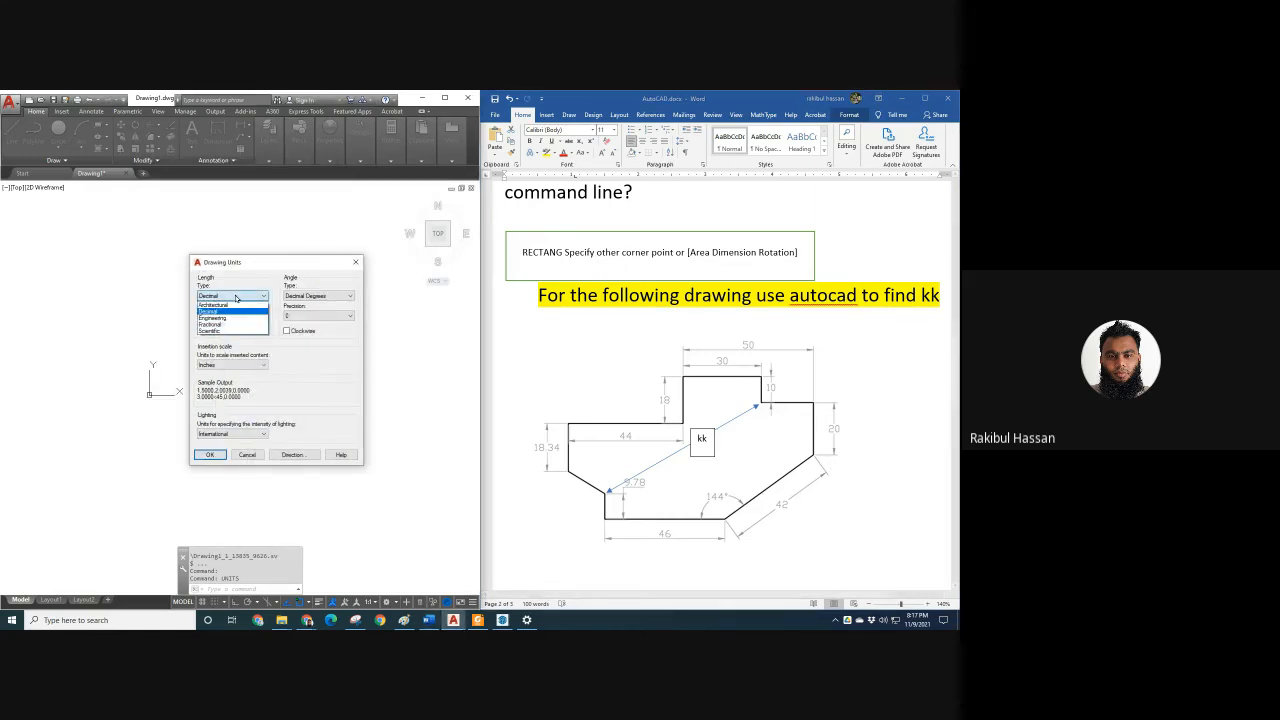
{"action": "left_click", "coordinate": [236, 303]}
{"action": "left_click", "coordinate": [232, 315]}
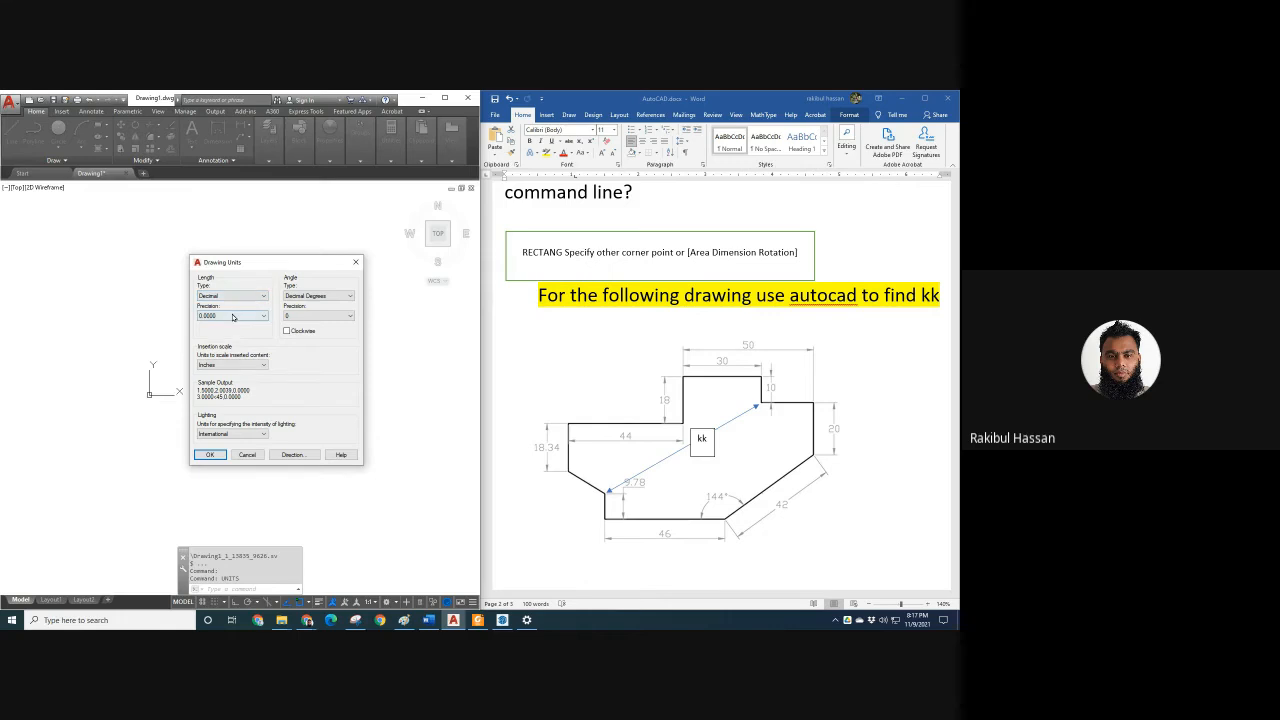
{"action": "left_click", "coordinate": [220, 339]}
{"action": "left_click", "coordinate": [232, 365]}
{"action": "left_click", "coordinate": [230, 403]}
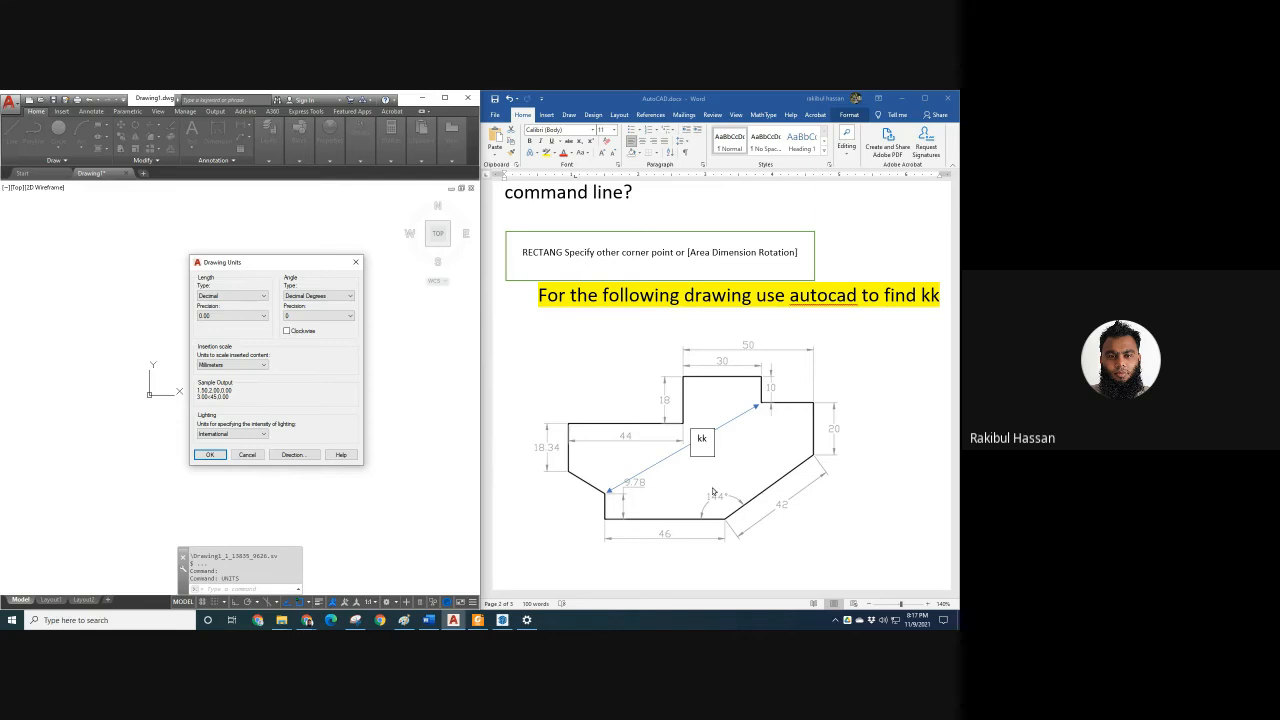
{"action": "left_click", "coordinate": [210, 455]}
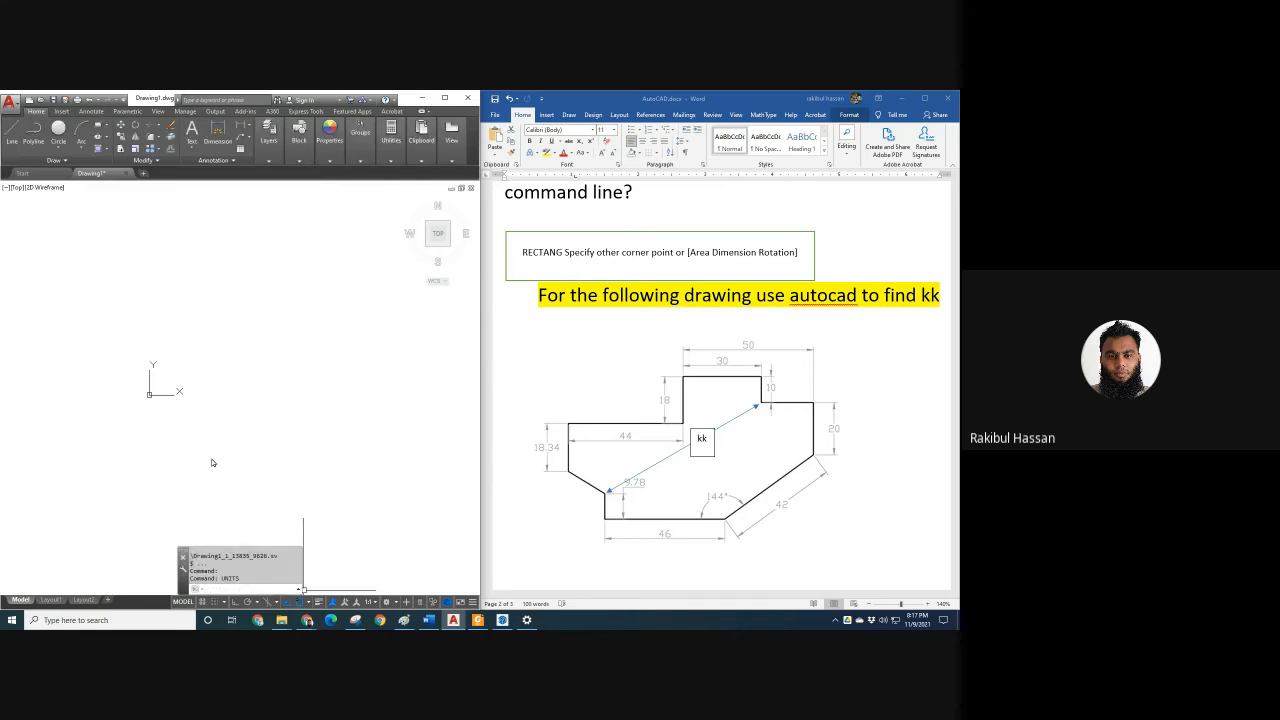
Reopen Drawing Units with the UNITS command and review the length type, length precision and insertion scale settings.
{"action": "middle_click_drag", "start_coordinate": [228, 325], "coordinate": [249, 339]}
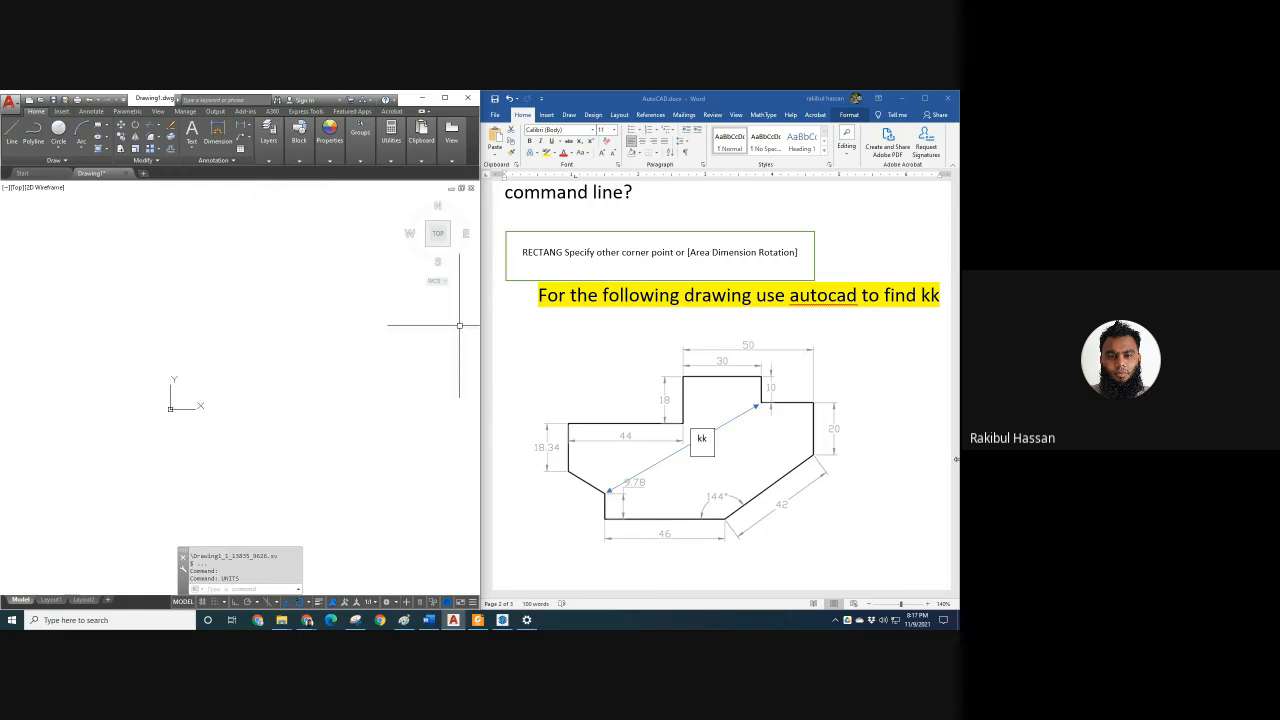
{"action": "type", "text": "lnits"}
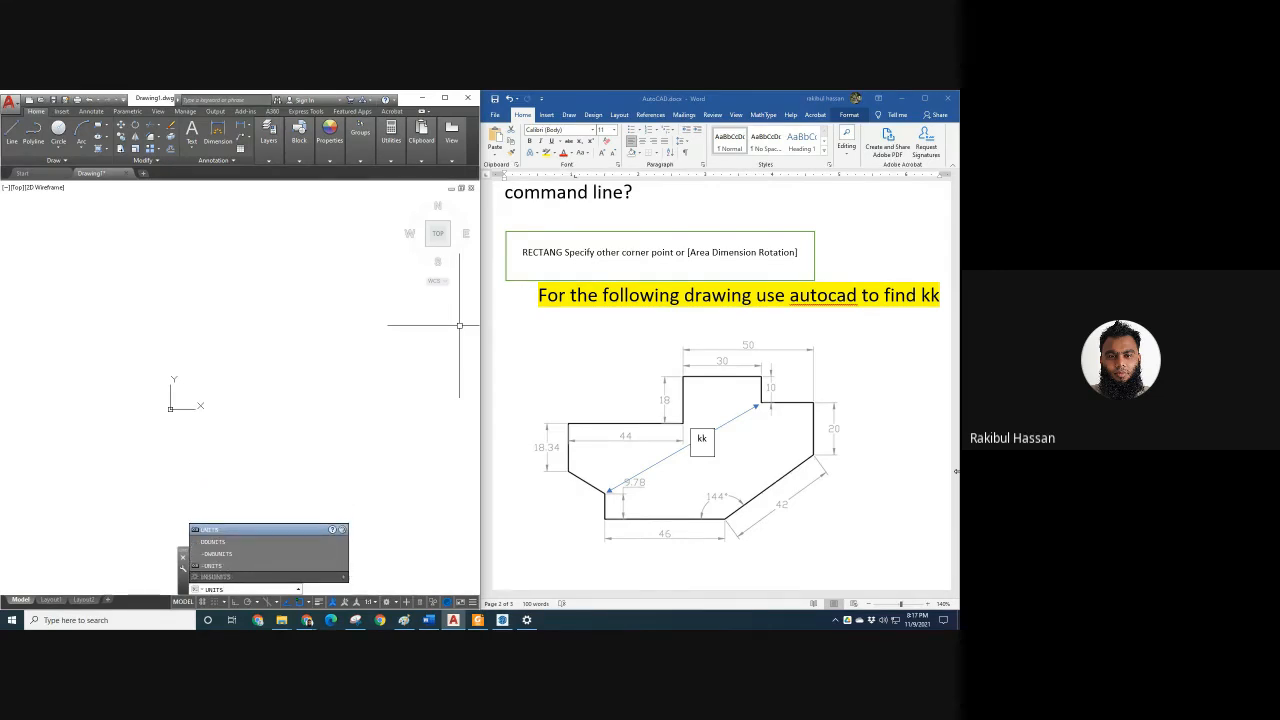
{"action": "key", "text": "Return"}
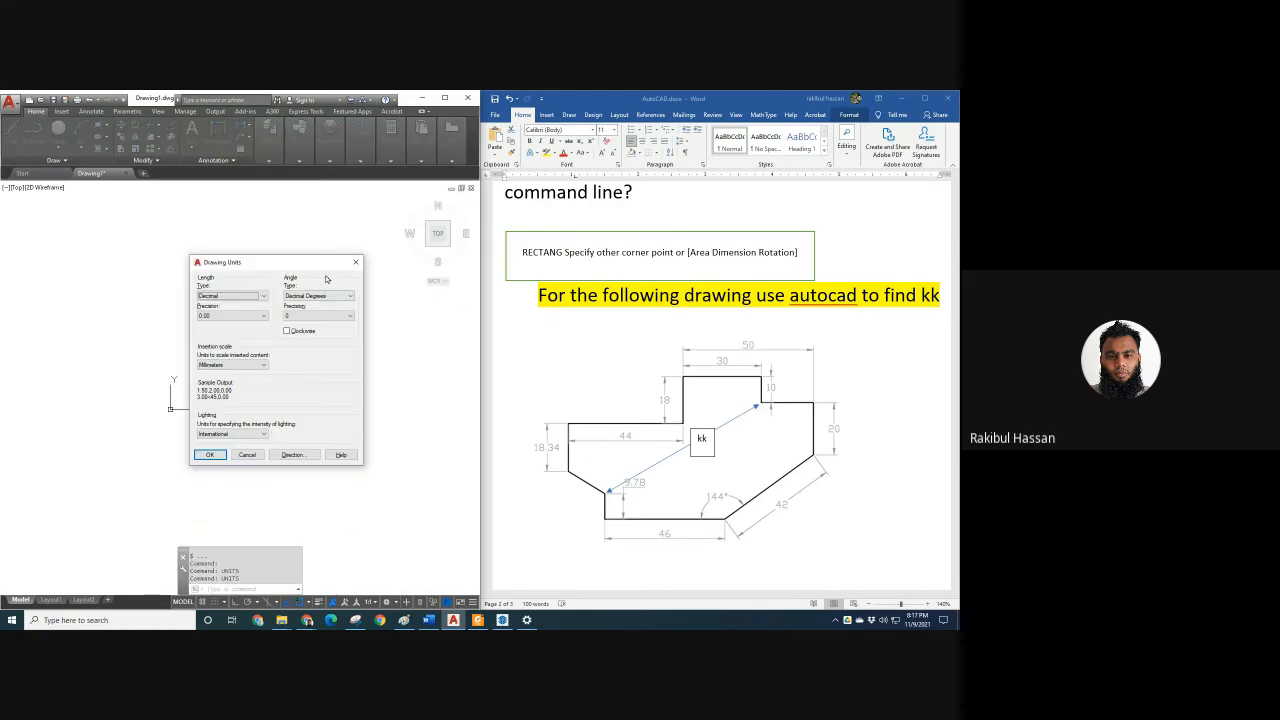
{"action": "left_click_drag", "start_coordinate": [283, 266], "coordinate": [246, 237]}
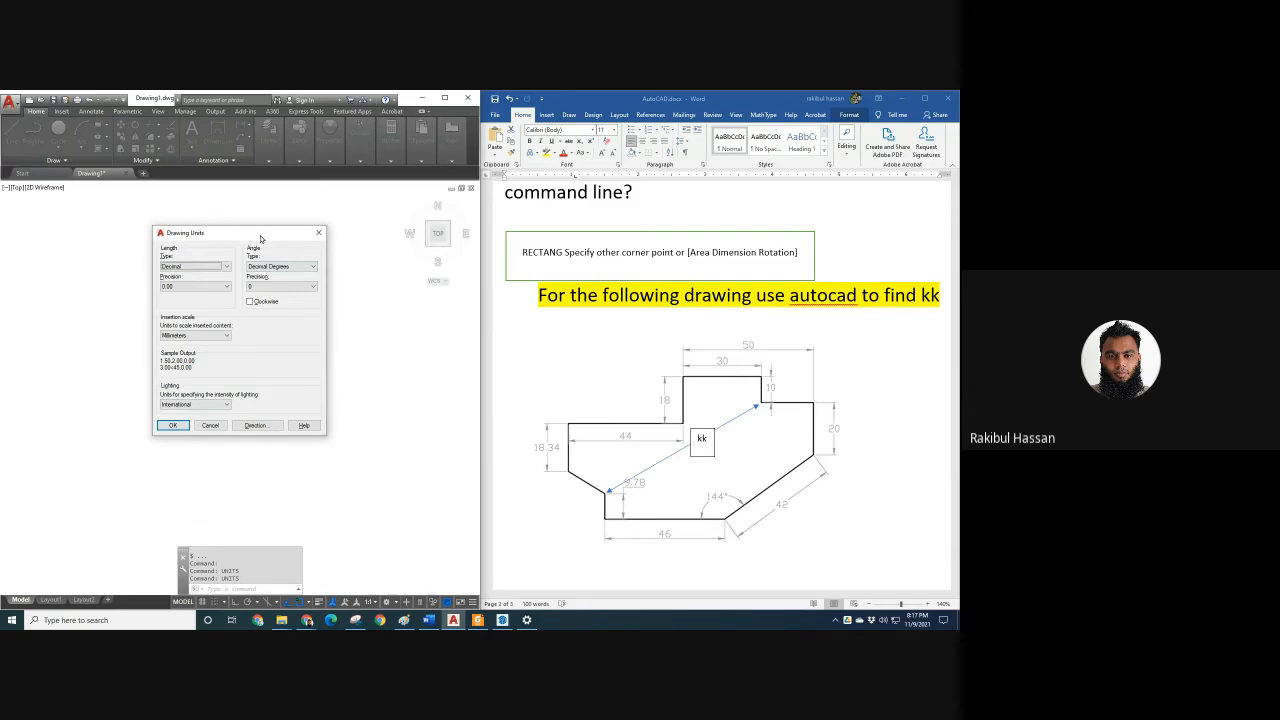
{"action": "left_click", "coordinate": [180, 287]}
{"action": "left_click", "coordinate": [189, 269]}
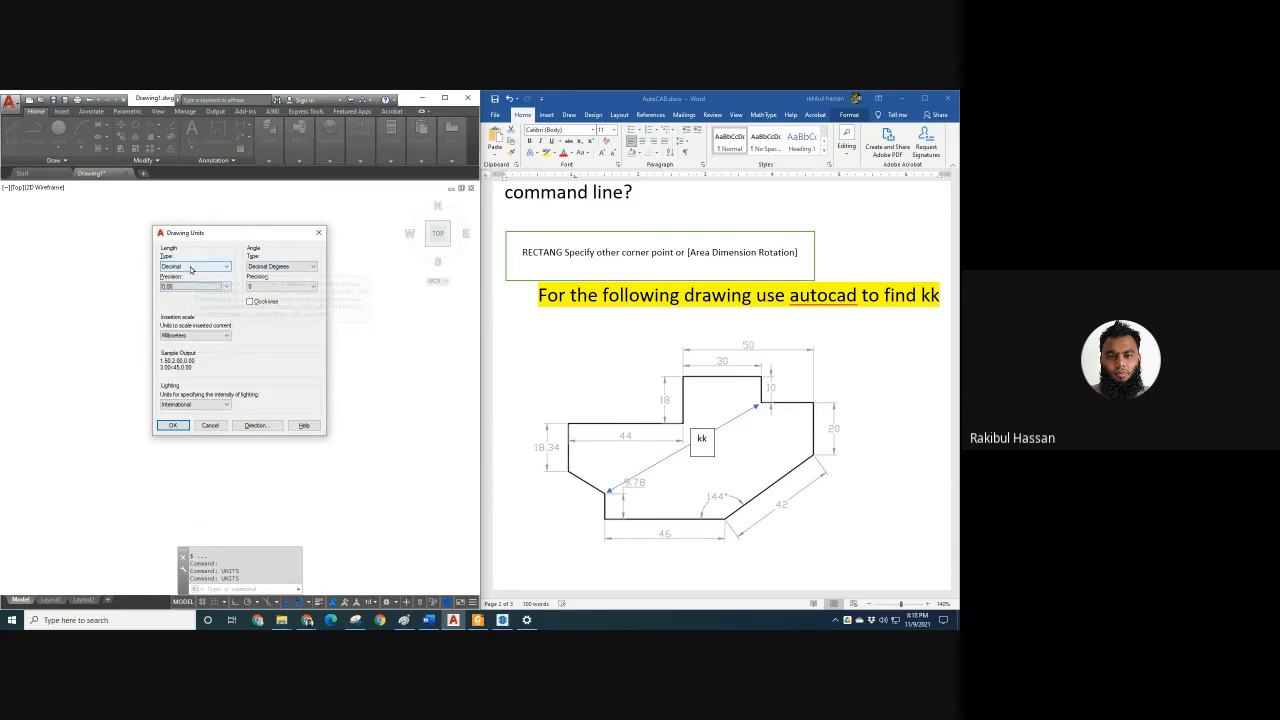
{"action": "left_click", "coordinate": [189, 268]}
{"action": "left_click", "coordinate": [190, 270]}
{"action": "left_click", "coordinate": [192, 290]}
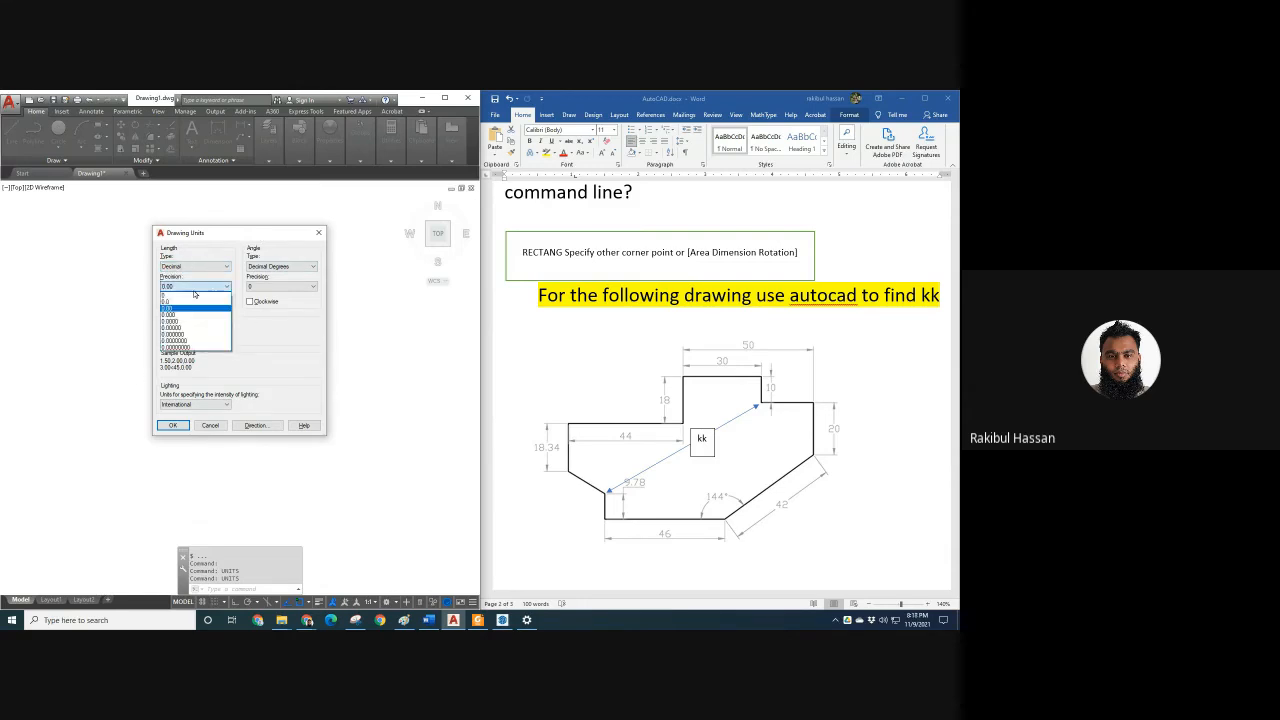
{"action": "left_click", "coordinate": [187, 309]}
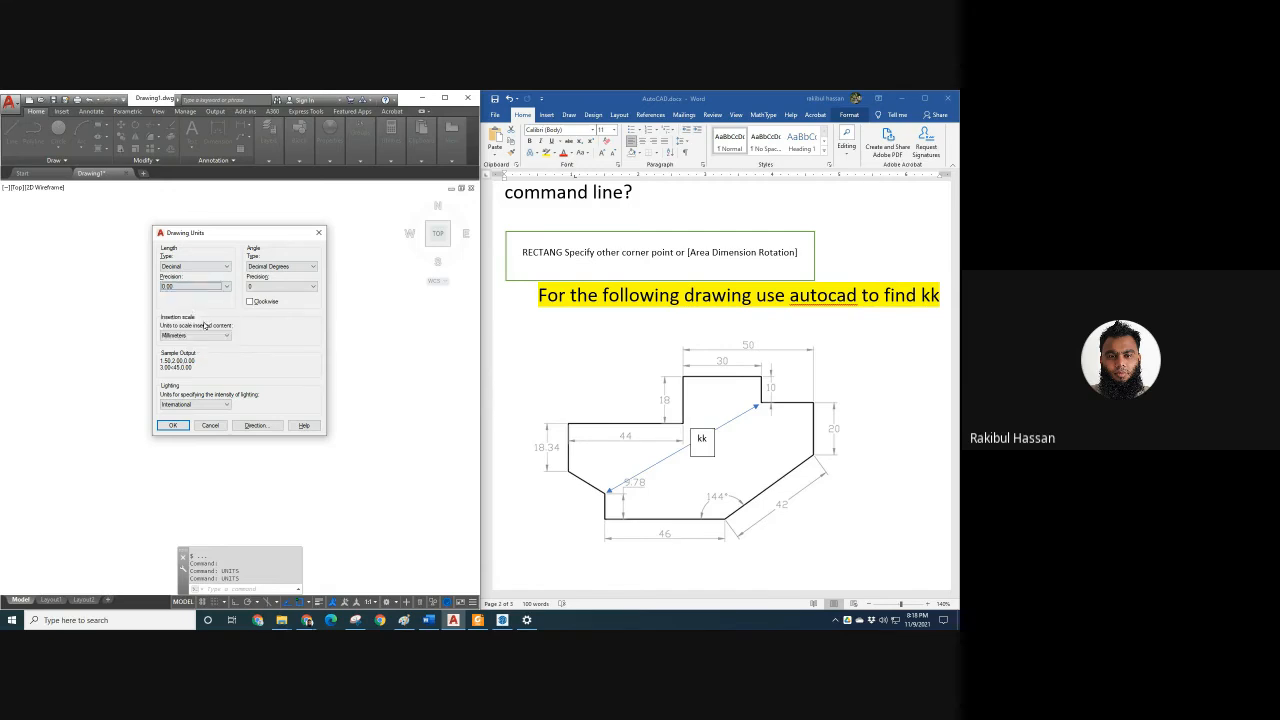
{"action": "left_click", "coordinate": [195, 336]}
{"action": "left_click", "coordinate": [196, 338]}
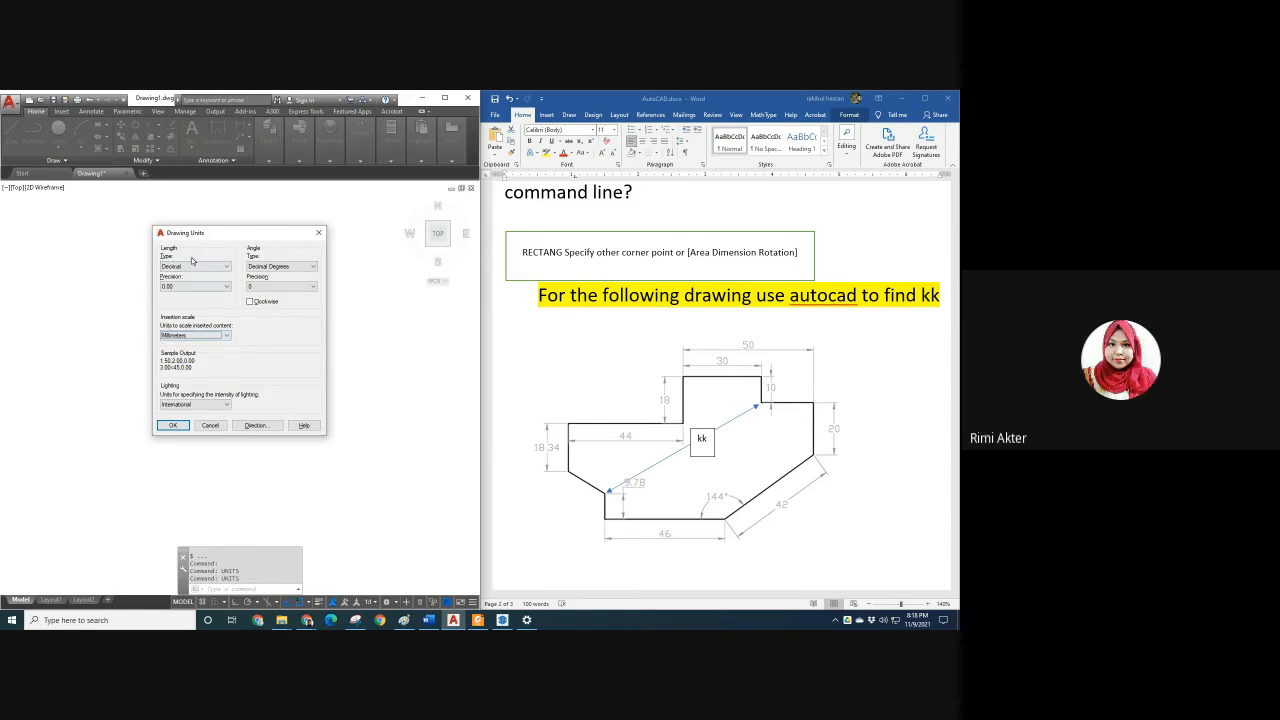
{"action": "left_click", "coordinate": [173, 425]}
{"action": "scroll", "coordinate": [842, 401], "scroll_direction": "down", "scroll_amount": 5}
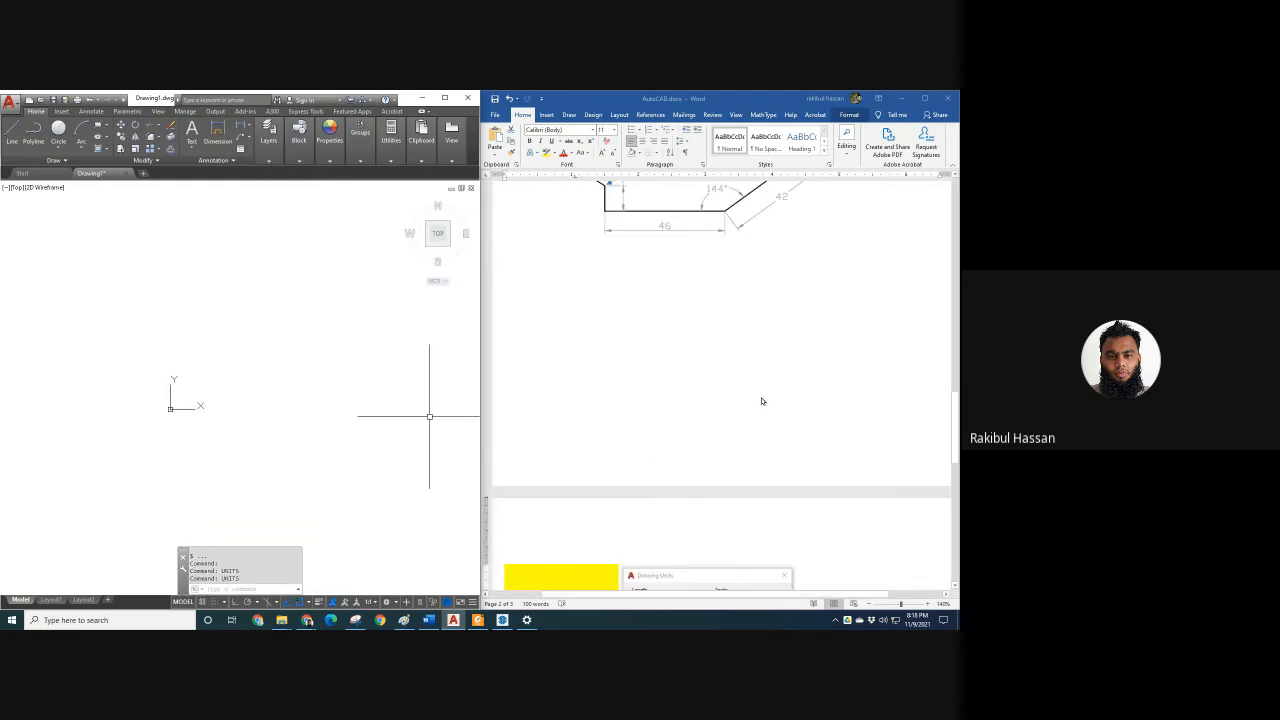
{"action": "scroll", "coordinate": [243, 377], "scroll_direction": "up", "scroll_amount": 2}
{"action": "scroll", "coordinate": [205, 309], "scroll_direction": "down", "scroll_amount": 2}
{"action": "left_click", "coordinate": [272, 252]}
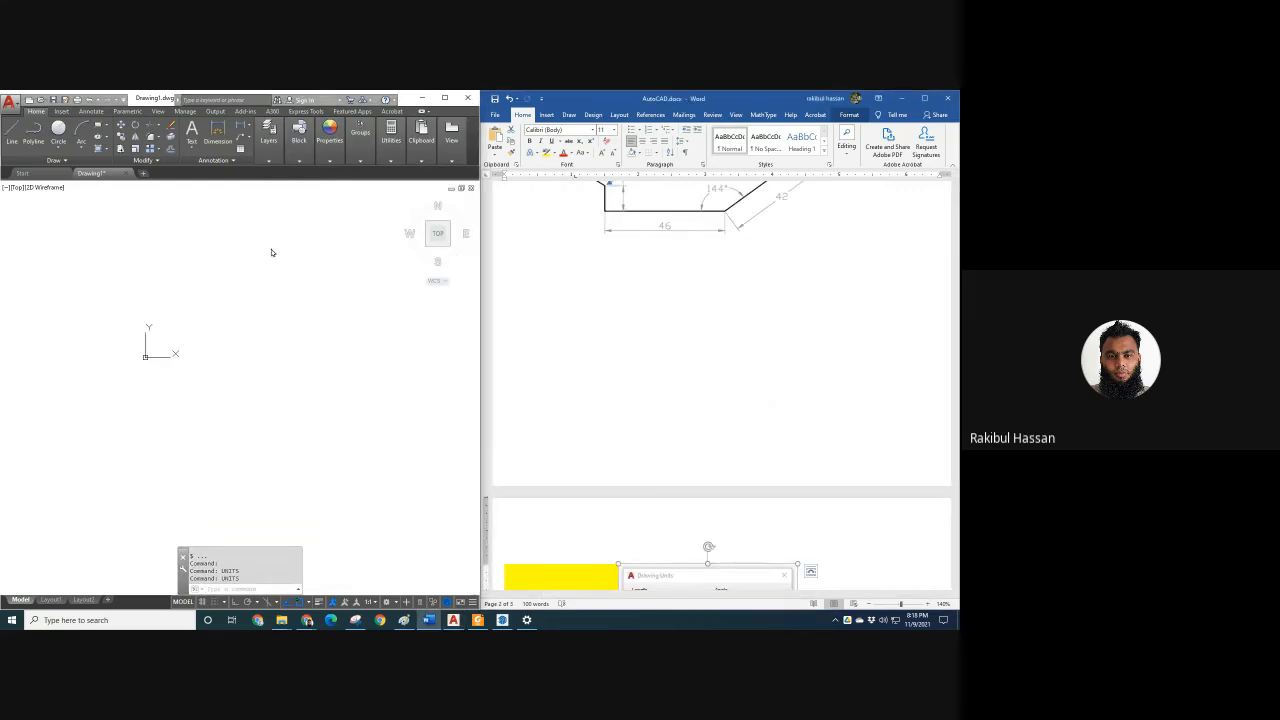
{"action": "key", "text": "Escape"}
{"action": "middle_click_drag", "start_coordinate": [251, 313], "coordinate": [211, 354]}
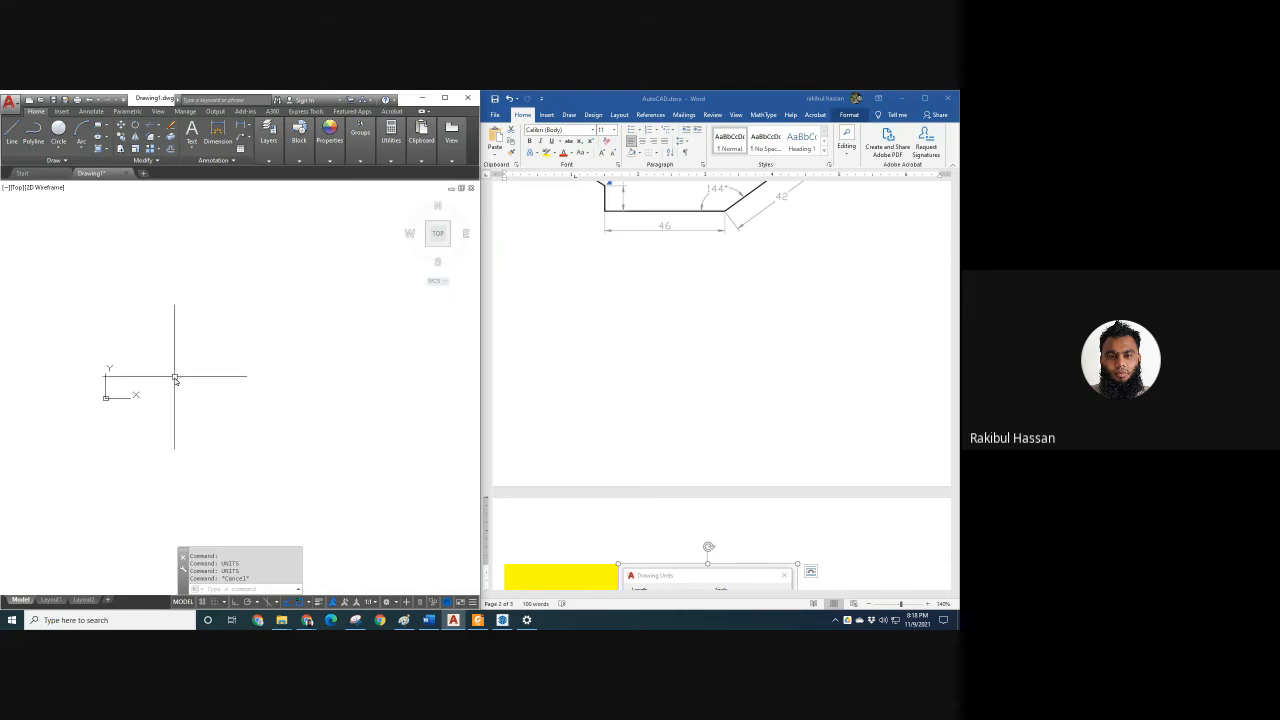
{"action": "middle_click_drag", "start_coordinate": [226, 329], "coordinate": [212, 380]}
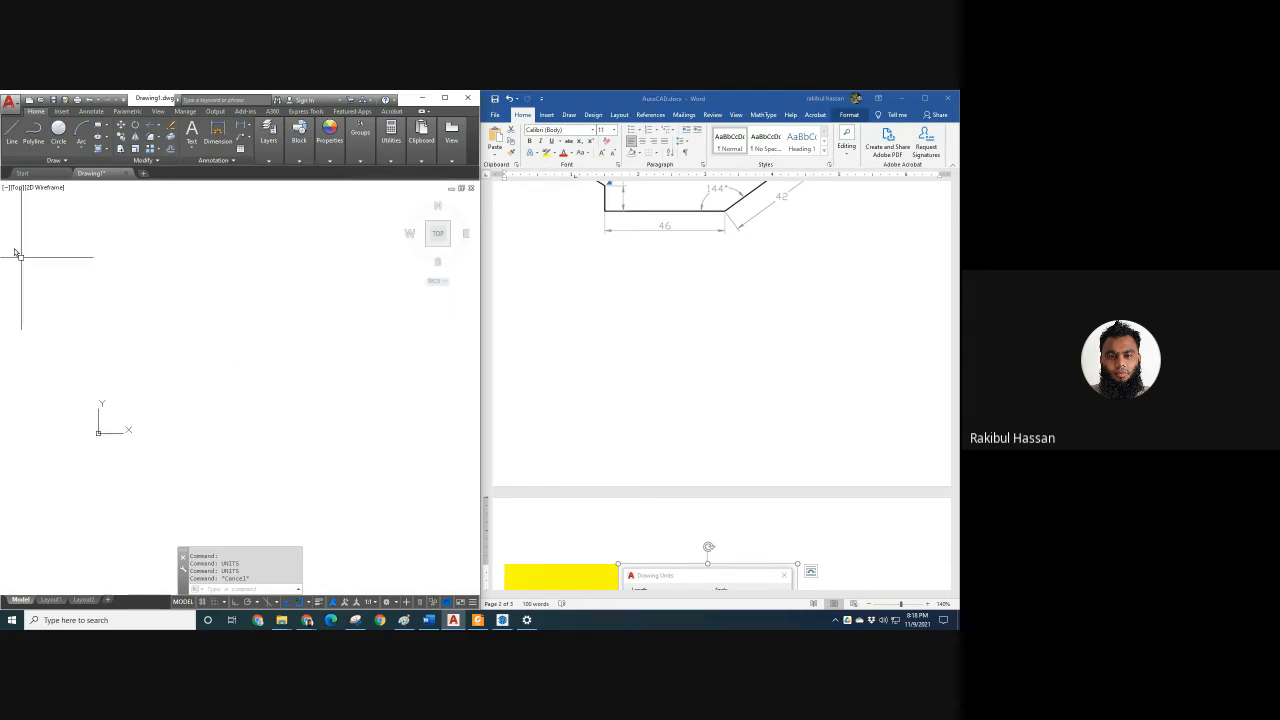
{"action": "left_click", "coordinate": [13, 136]}
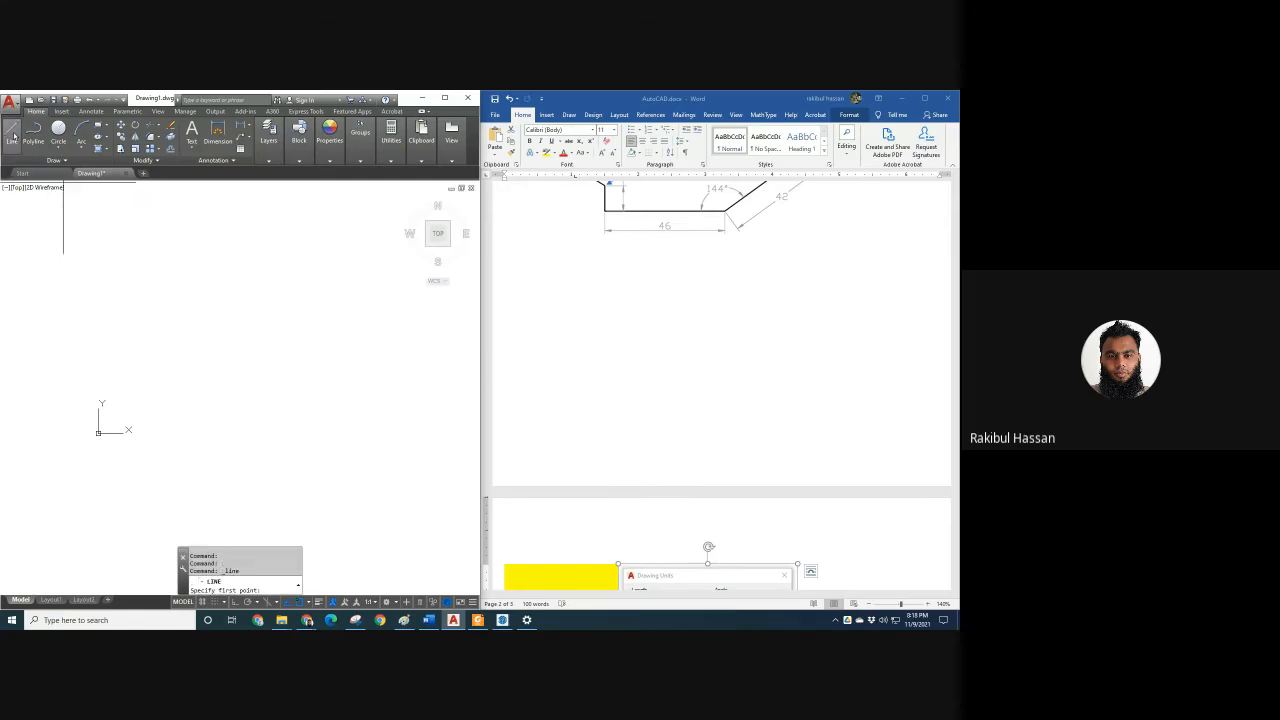
{"action": "key", "text": "Escape"}
{"action": "left_click", "coordinate": [695, 244]}
{"action": "scroll", "coordinate": [709, 362], "scroll_direction": "down", "scroll_amount": 7}
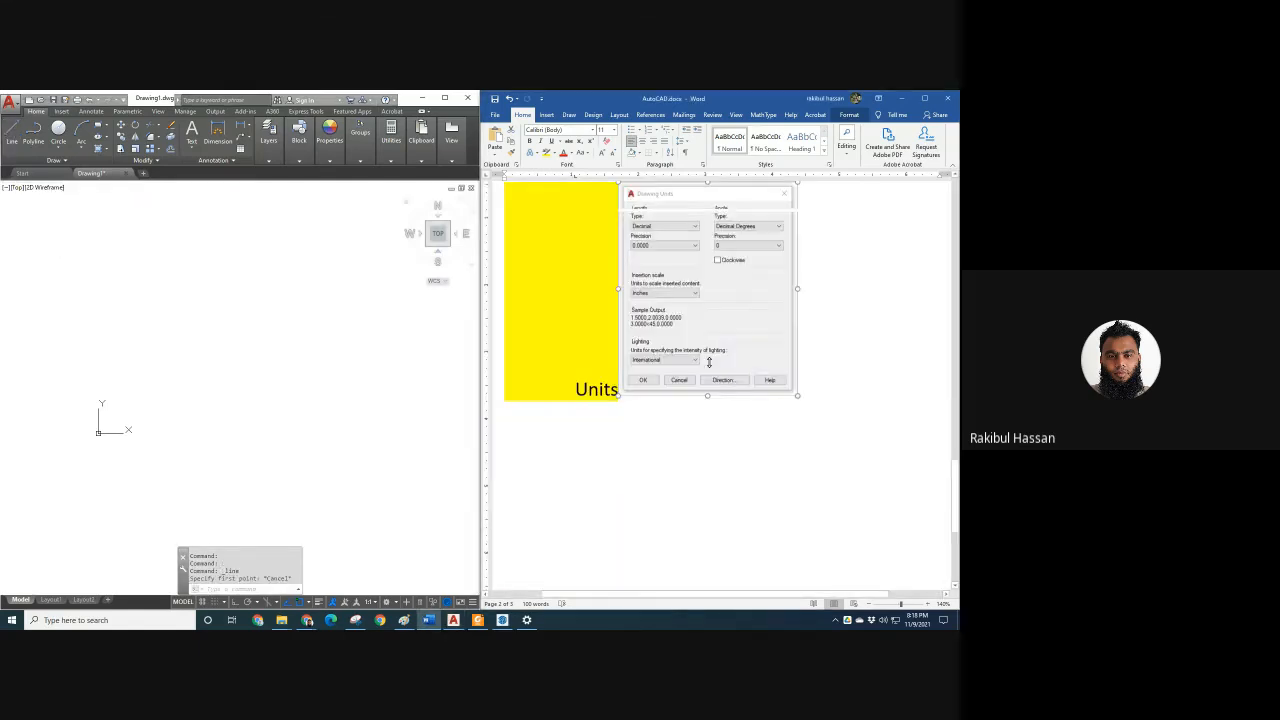
{"action": "scroll", "coordinate": [709, 362], "scroll_direction": "down", "scroll_amount": 5}
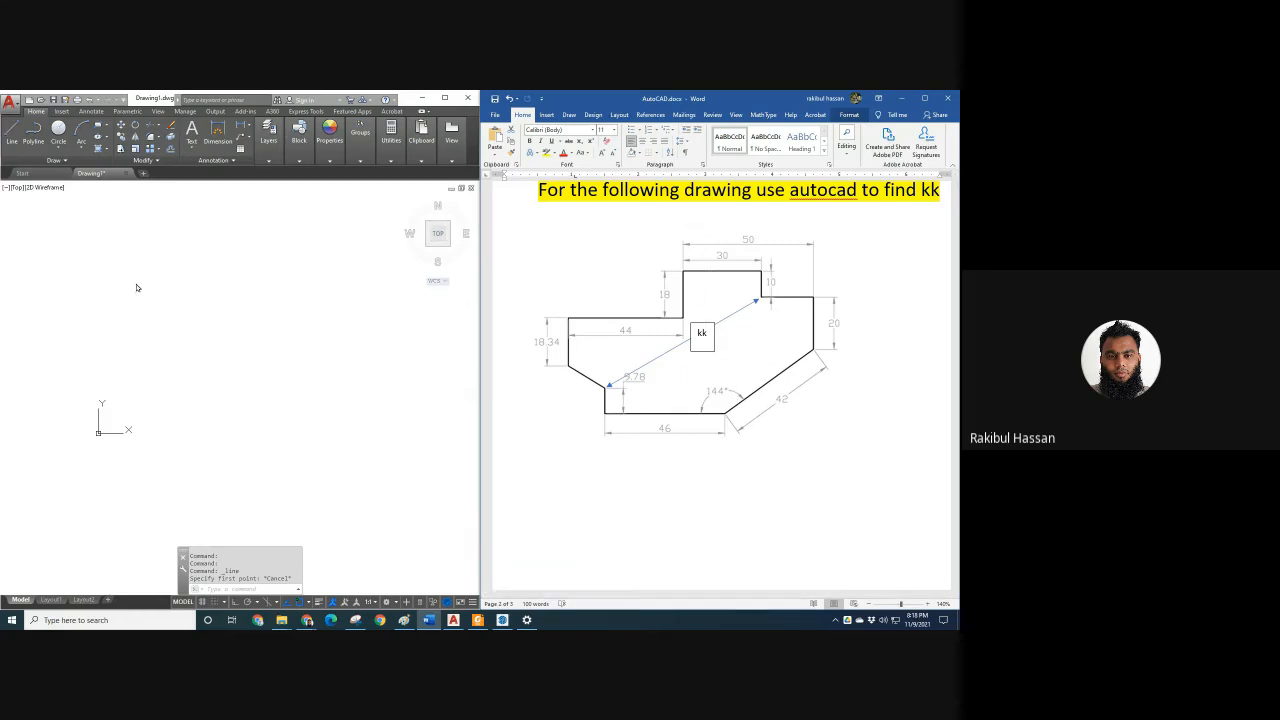
Switch to AutoCAD, start the Line command and place the line's first point in the empty drawing area.
{"action": "left_click", "coordinate": [10, 132]}
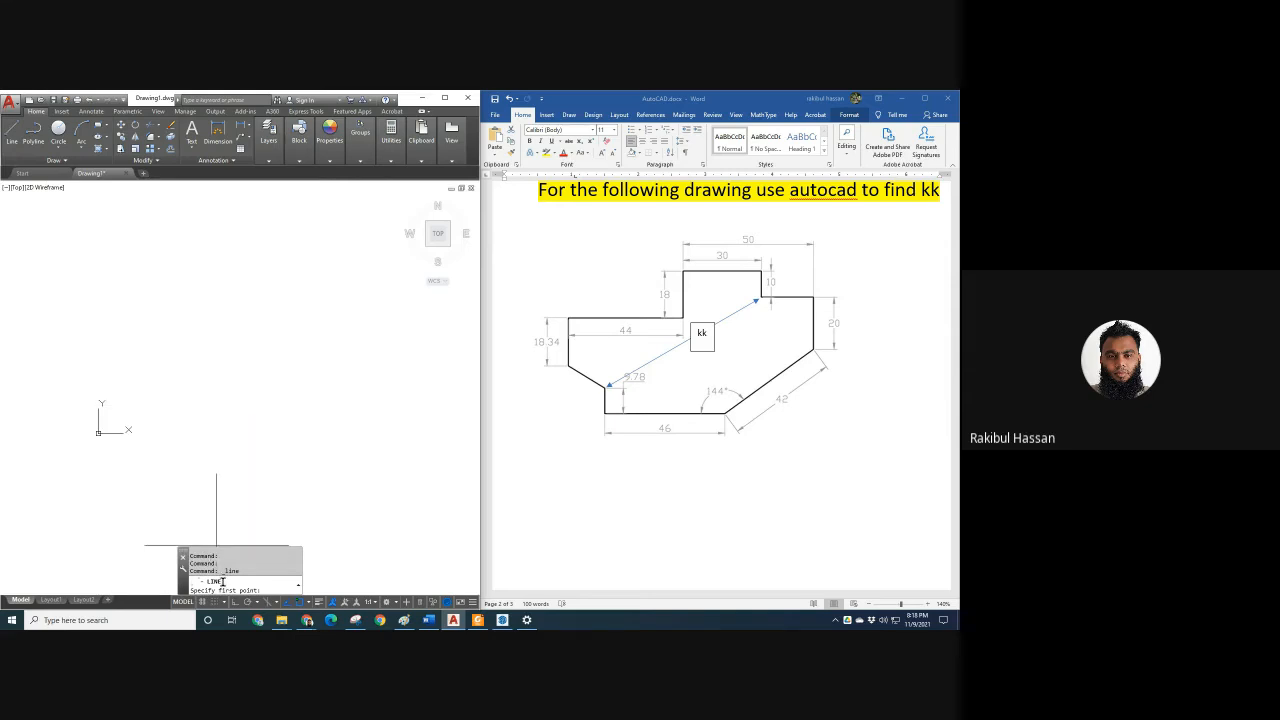
{"action": "left_click", "coordinate": [177, 342]}
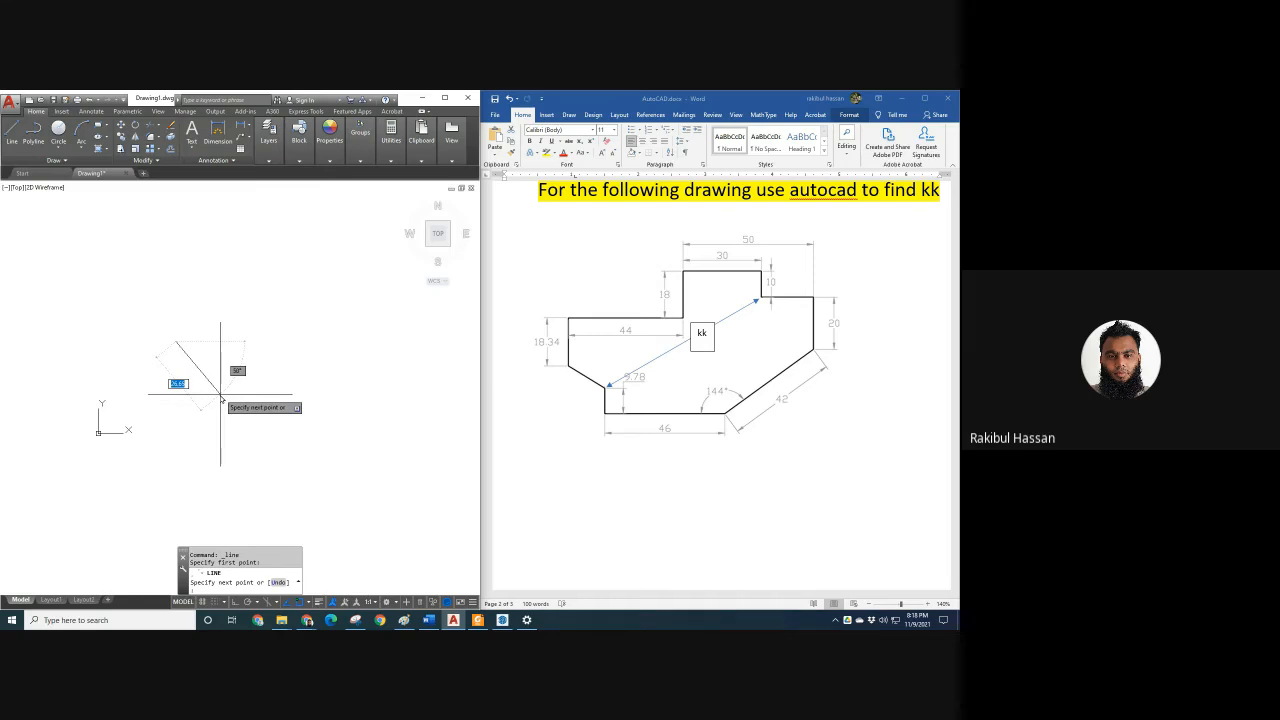
Switch to Word and add the line "L+enter/space" below the Units text and its Drawing Units screenshot.
{"action": "scroll", "coordinate": [657, 416], "scroll_direction": "down", "scroll_amount": 10}
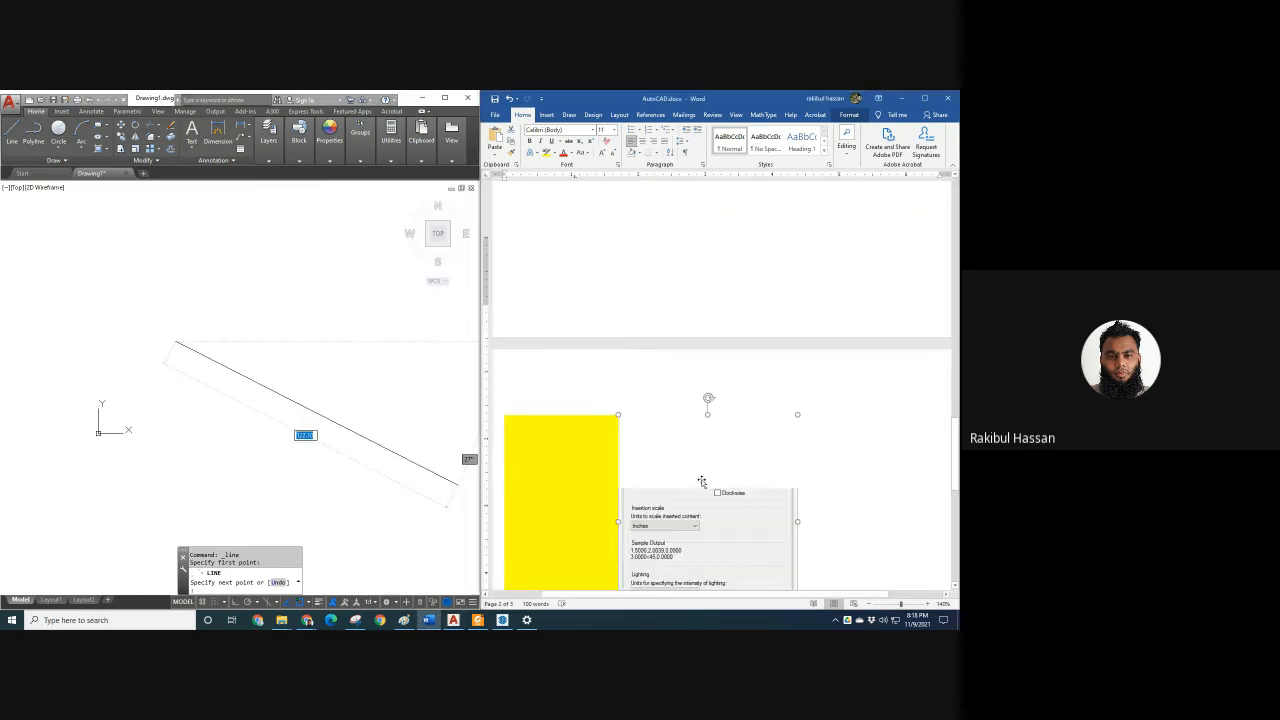
{"action": "left_click", "coordinate": [657, 416]}
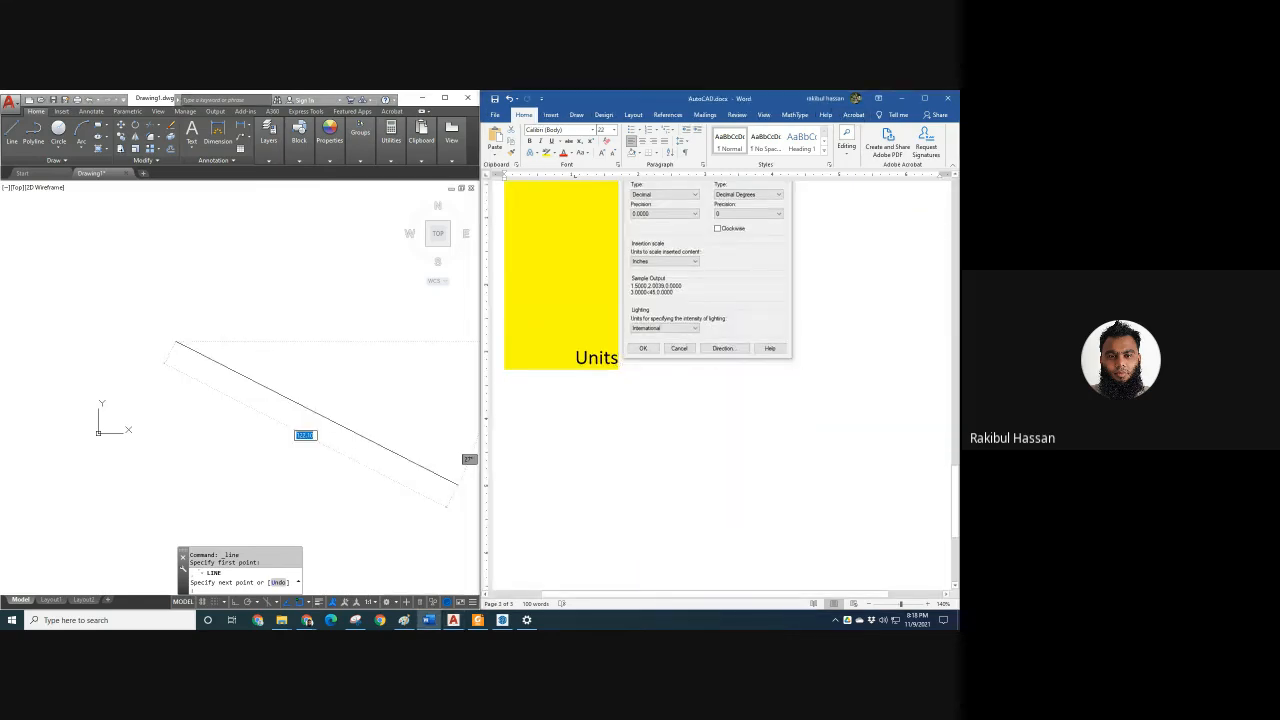
{"action": "type", "text": "L+"}
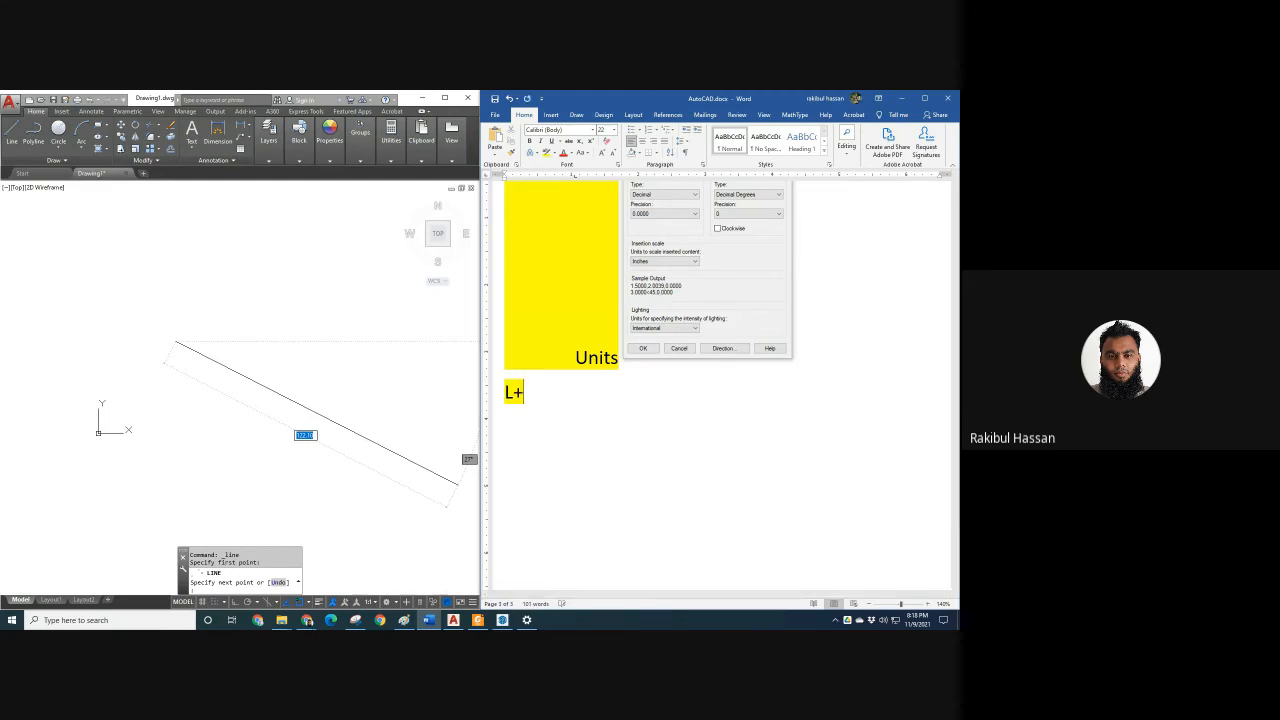
{"action": "type", "text": "enter/s"}
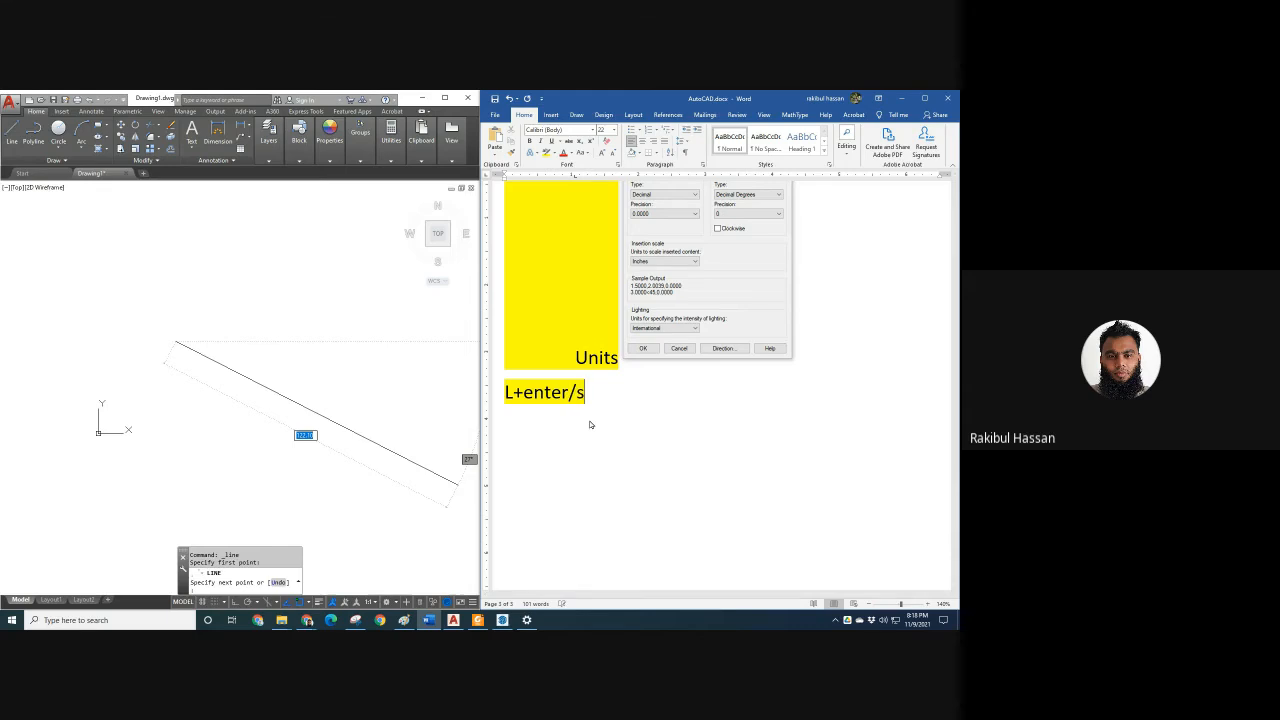
{"action": "type", "text": "pace"}
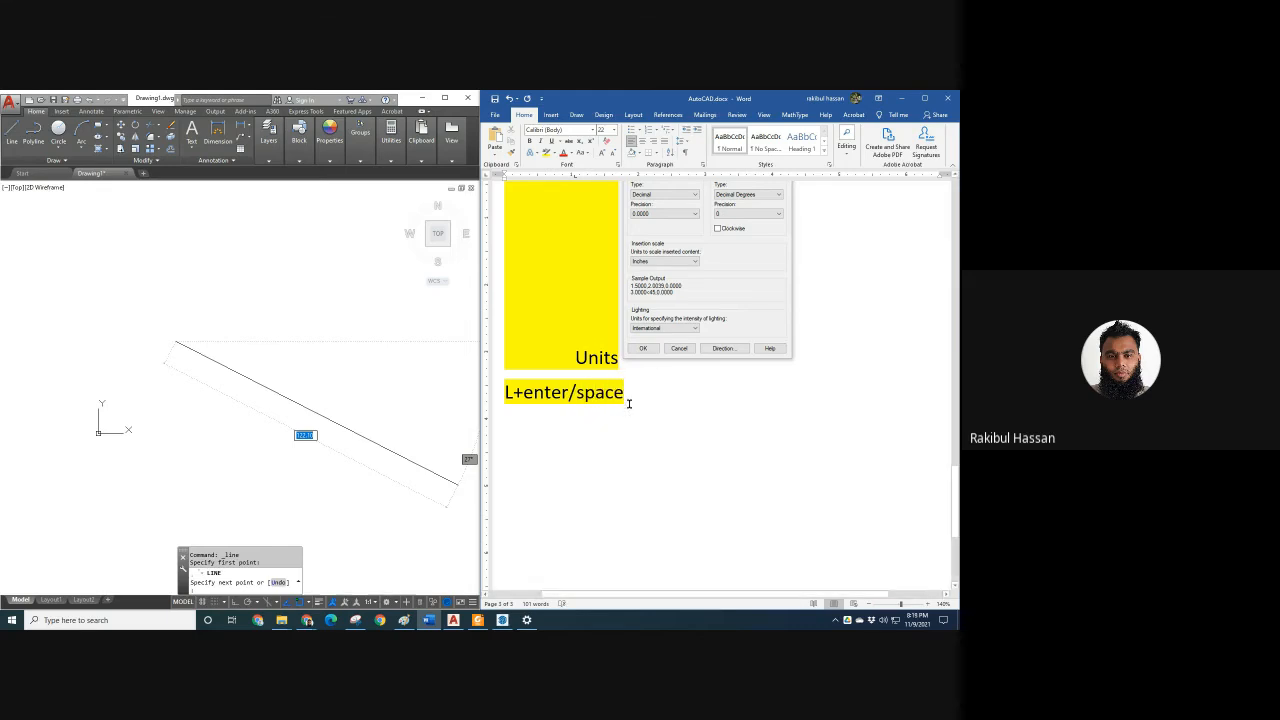
{"action": "scroll", "coordinate": [663, 361], "scroll_direction": "up", "scroll_amount": 8}
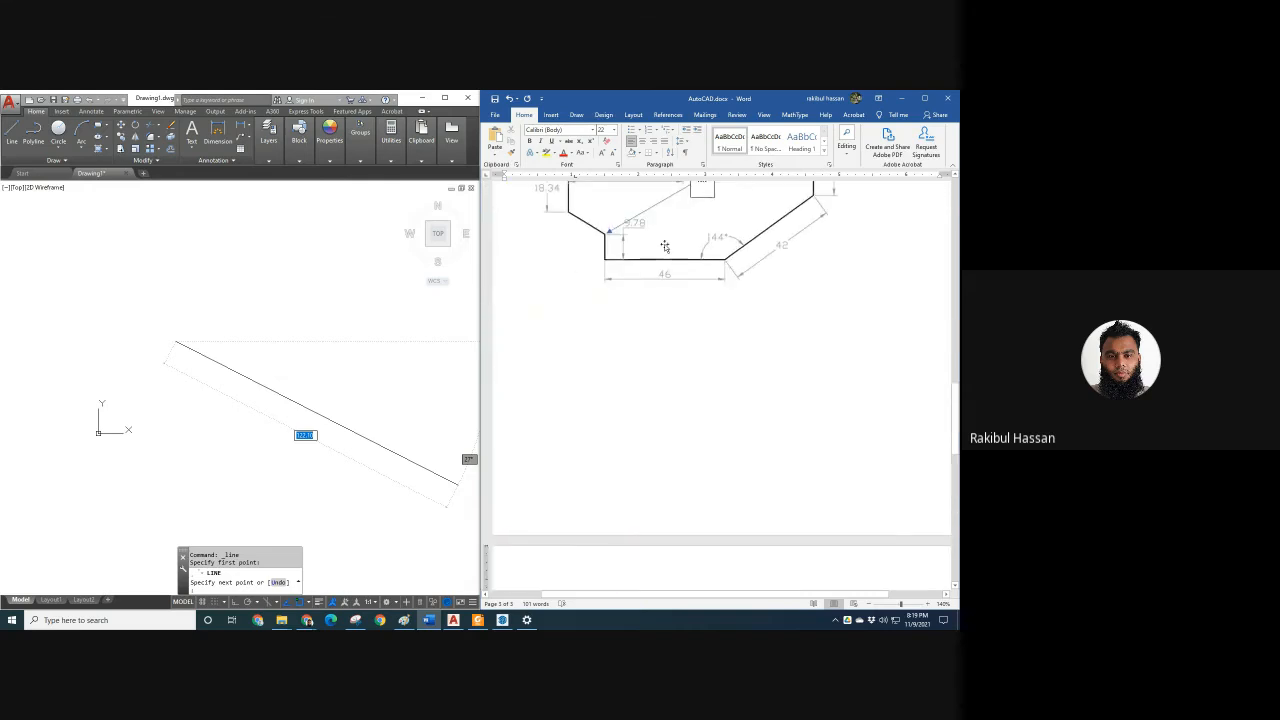
{"action": "scroll", "coordinate": [663, 361], "scroll_direction": "down", "scroll_amount": 4}
{"action": "scroll", "coordinate": [663, 361], "scroll_direction": "down", "scroll_amount": 2}
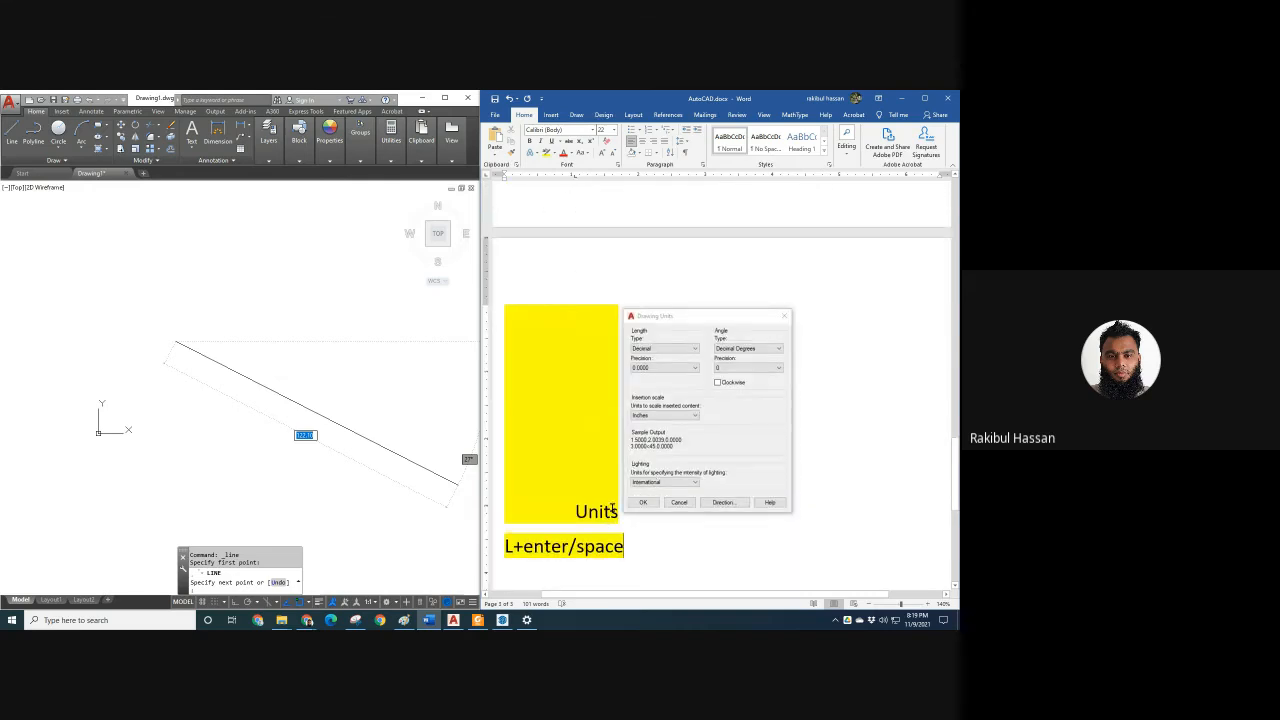
{"action": "scroll", "coordinate": [625, 526], "scroll_direction": "down", "scroll_amount": 6}
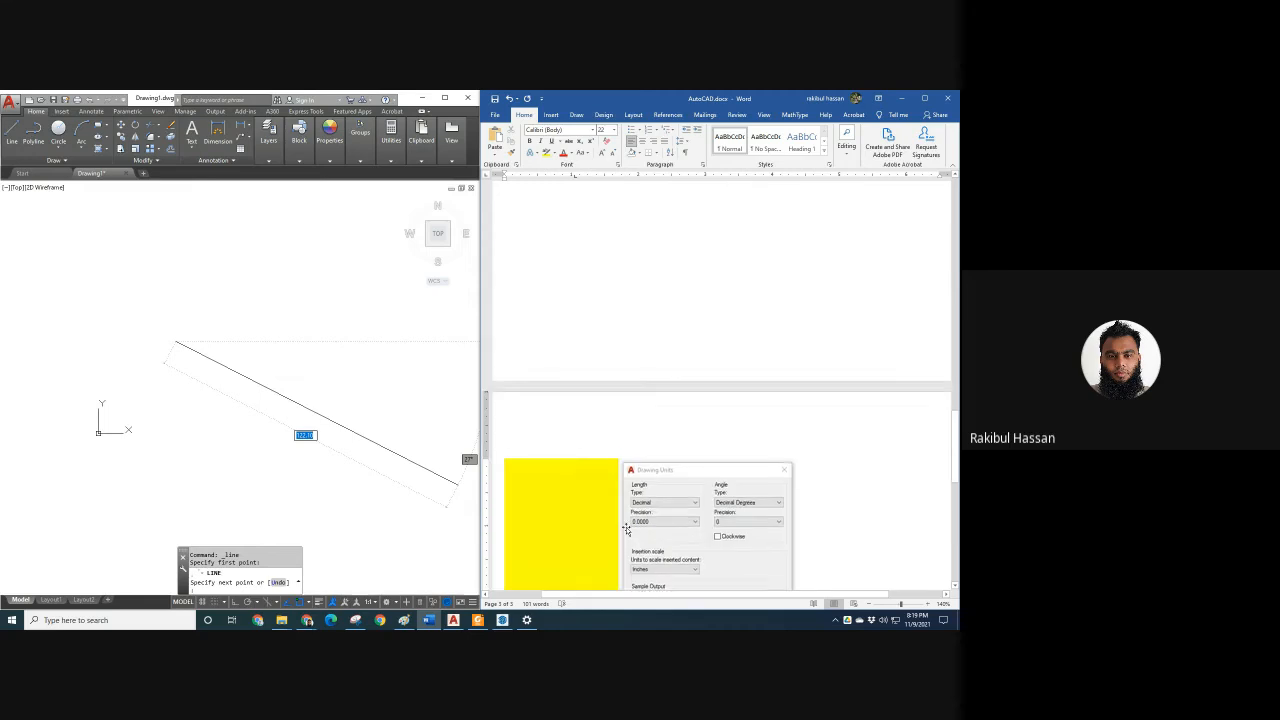
{"action": "left_click", "coordinate": [281, 336]}
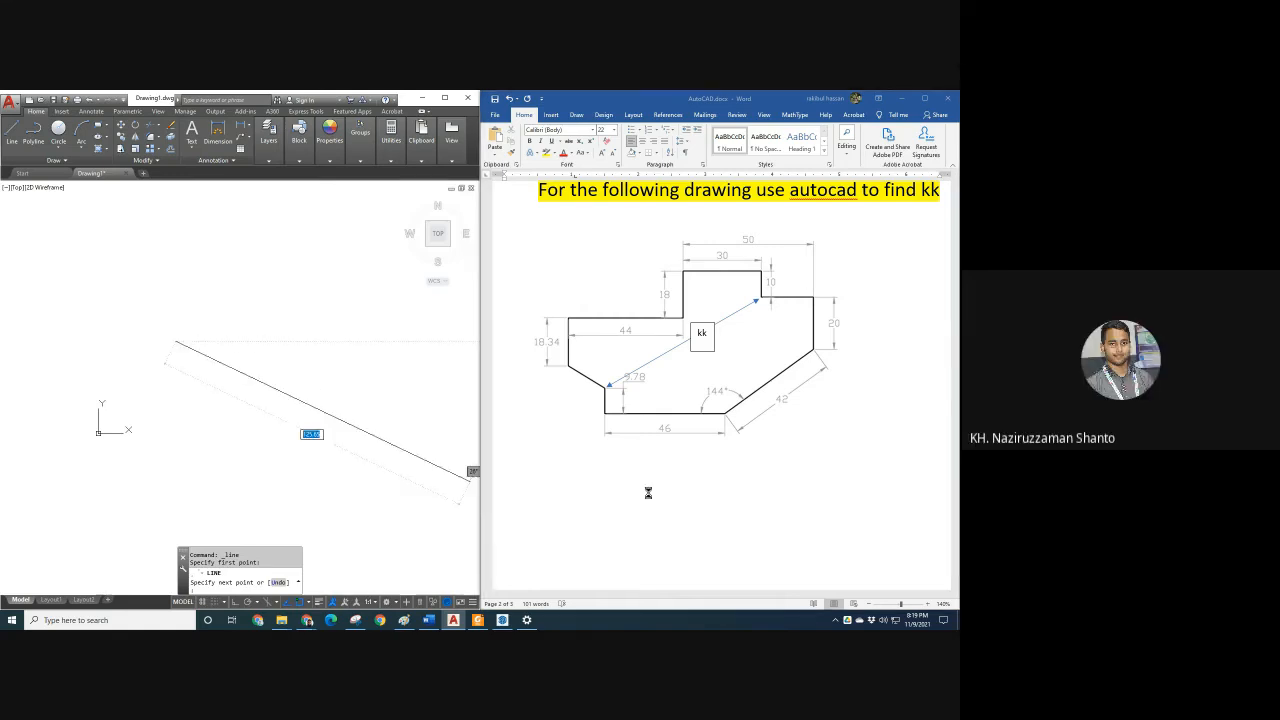
In Word, add "or" below "L+enter/space" and remove the yellow highlight from both lines.
{"action": "scroll", "coordinate": [588, 408], "scroll_direction": "down", "scroll_amount": 10}
{"action": "scroll", "coordinate": [588, 408], "scroll_direction": "up", "scroll_amount": 1}
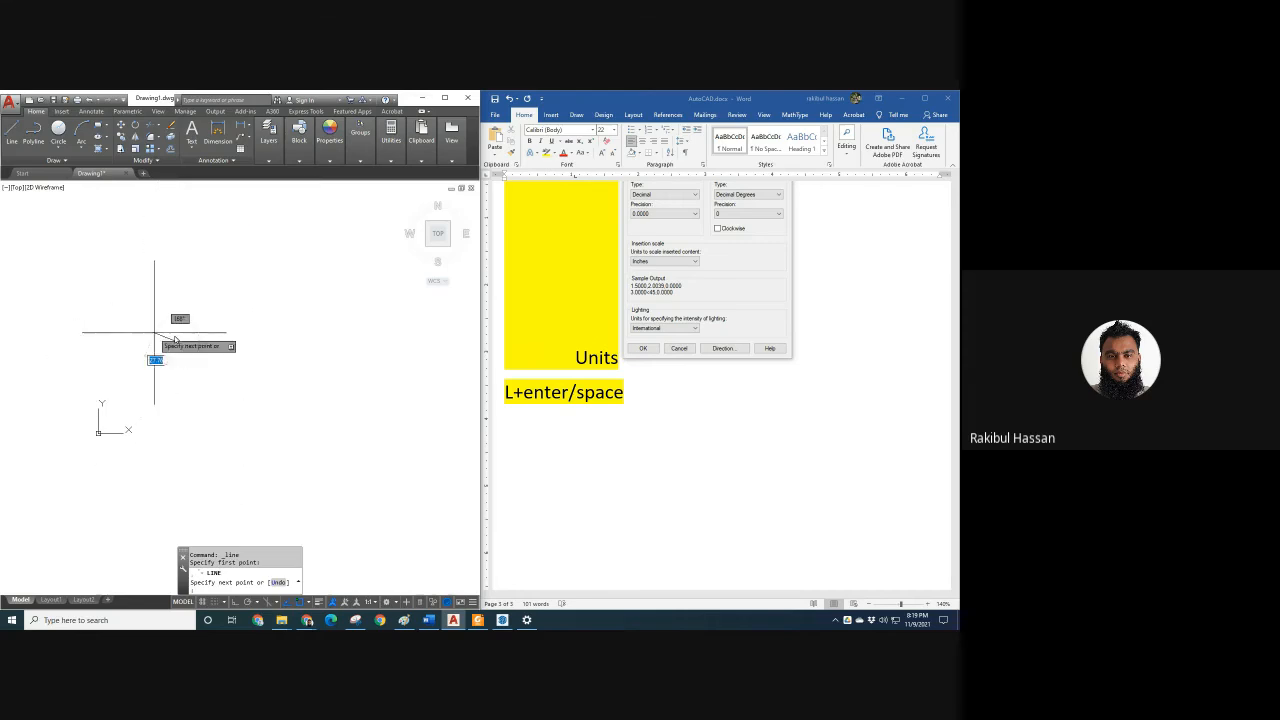
{"action": "left_click", "coordinate": [694, 418]}
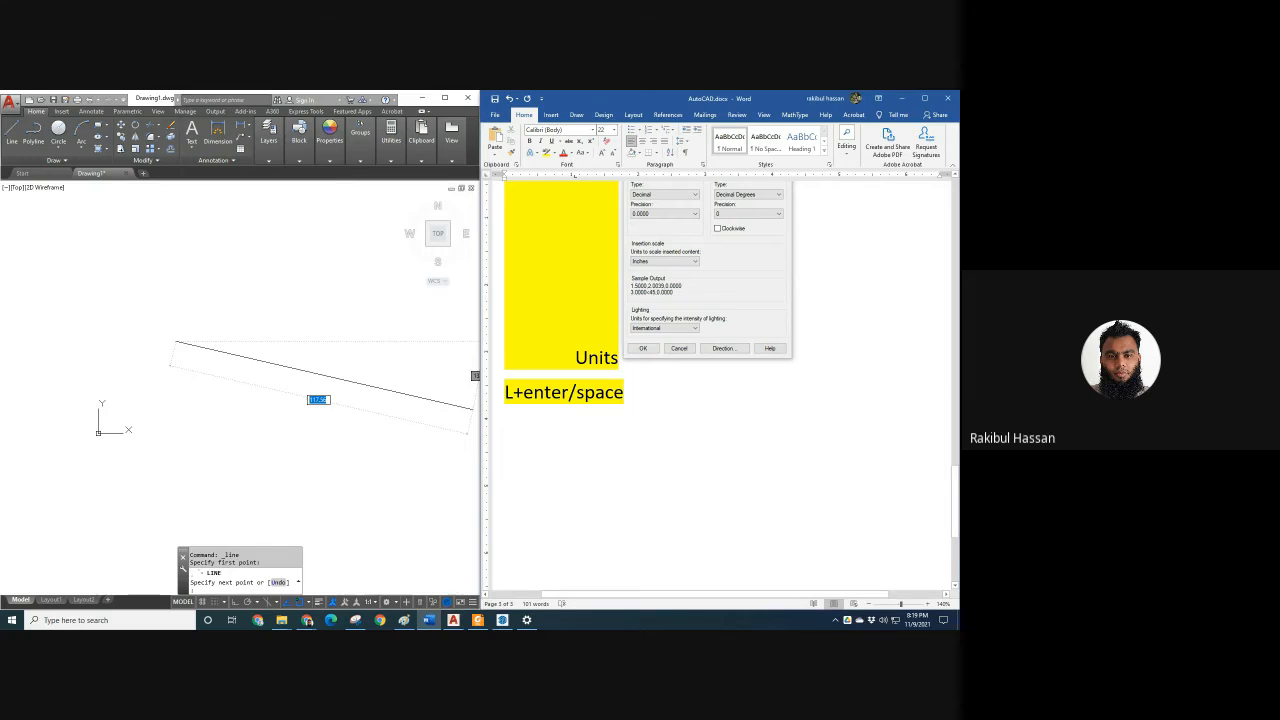
{"action": "type", "text": "or"}
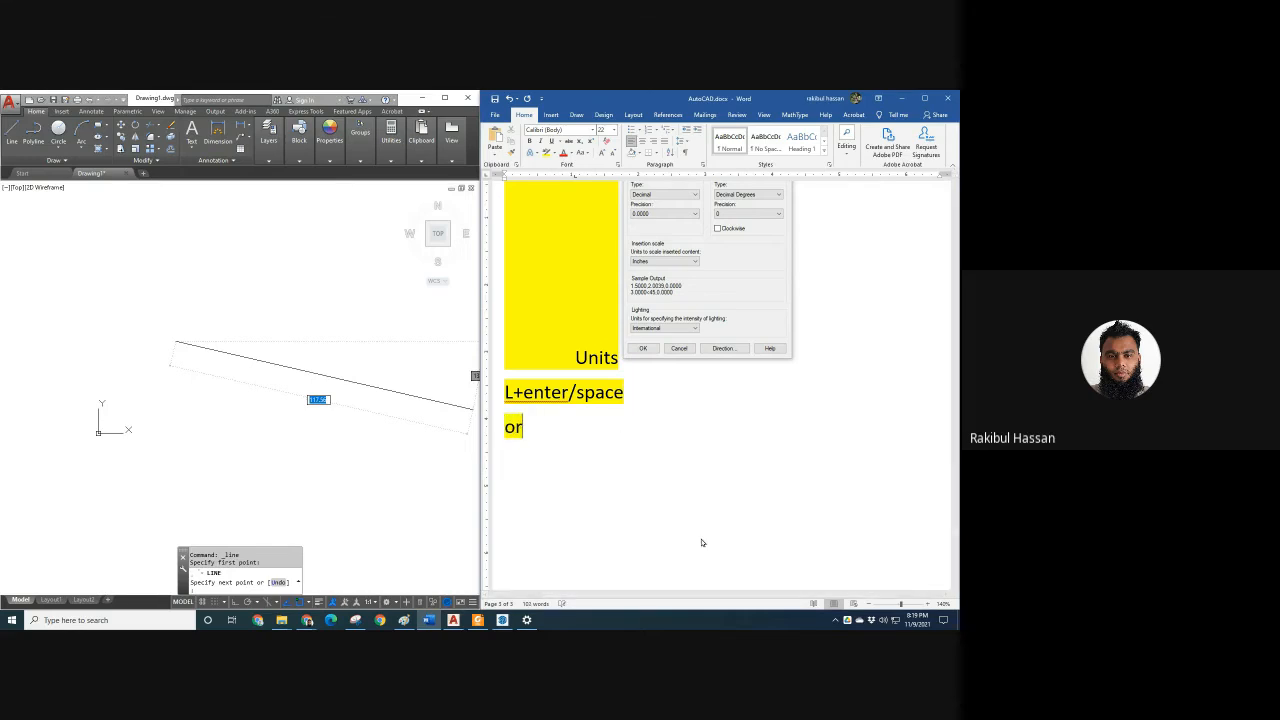
{"action": "left_click_drag", "start_coordinate": [496, 427], "coordinate": [496, 392]}
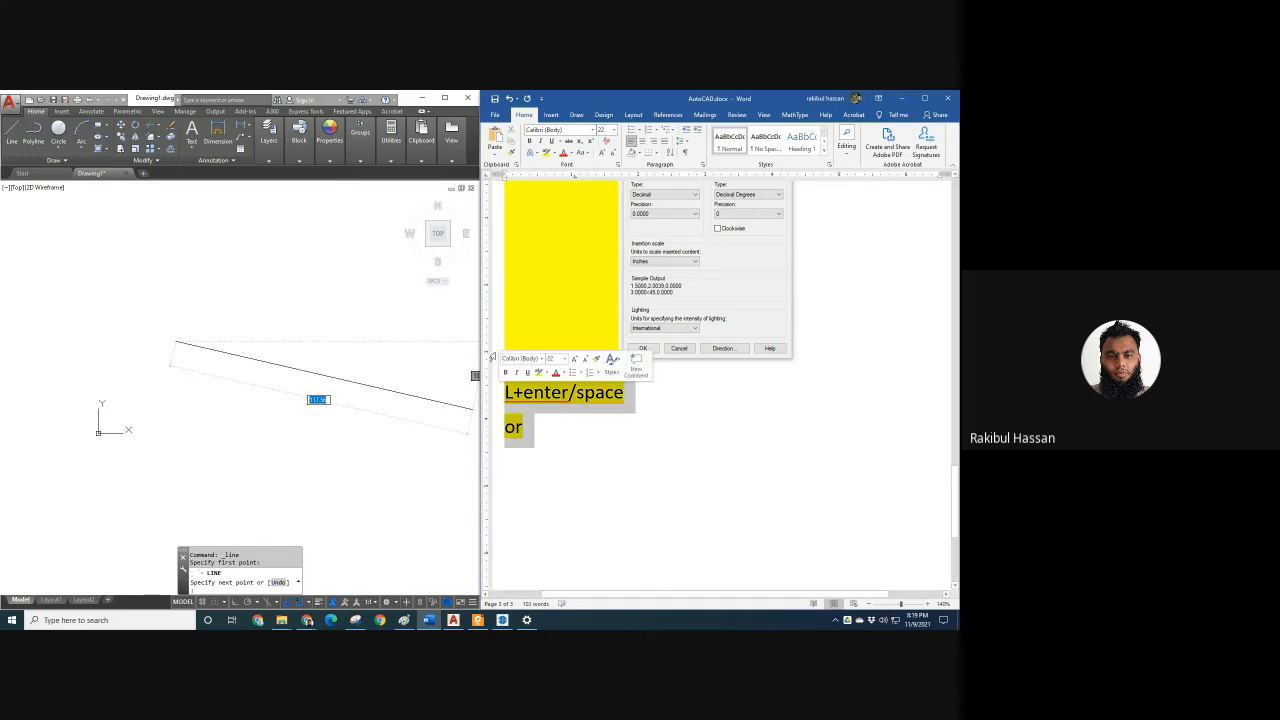
{"action": "left_click", "coordinate": [557, 153]}
{"action": "left_click", "coordinate": [570, 211]}
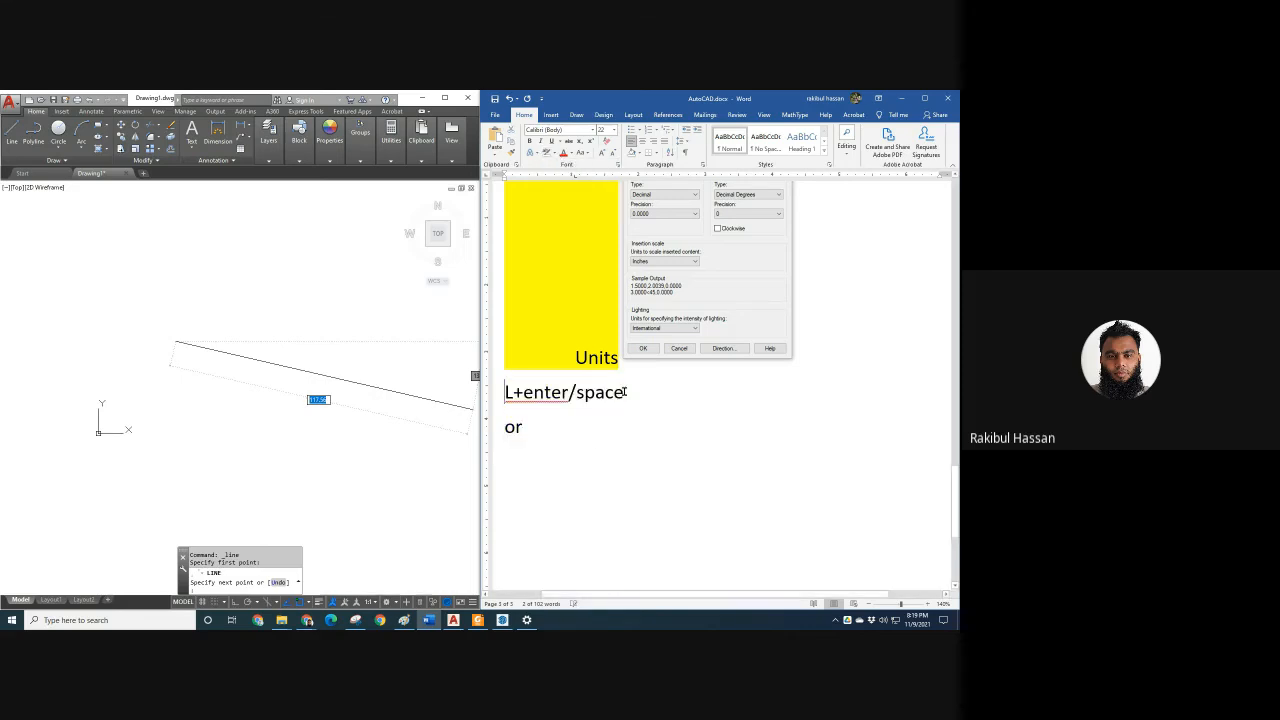
Complete the line below "L+enter/space" so it reads "Ortho → F8 press", using an arrow symbol.
{"action": "left_click", "coordinate": [590, 440]}
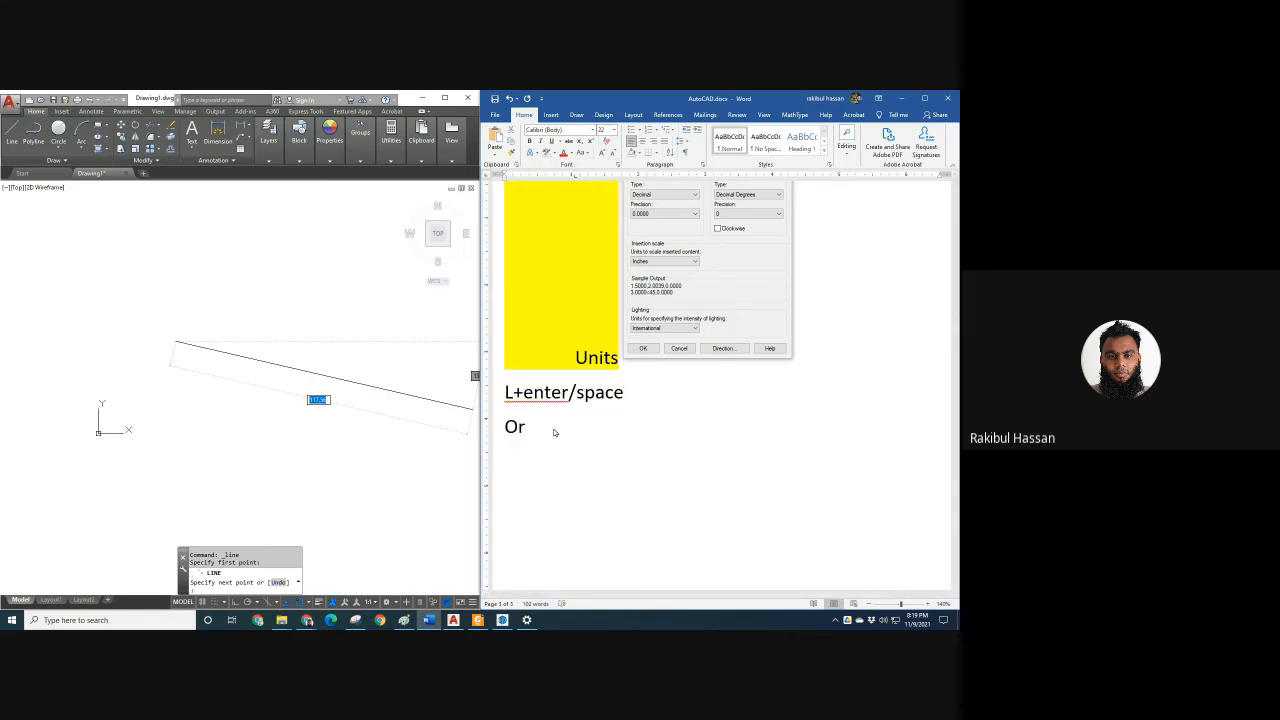
{"action": "type", "text": "tho"}
{"action": "type", "text": " -->"}
{"action": "type", "text": "F"}
{"action": "key", "text": "BackSpace"}
{"action": "type", "text": "F"}
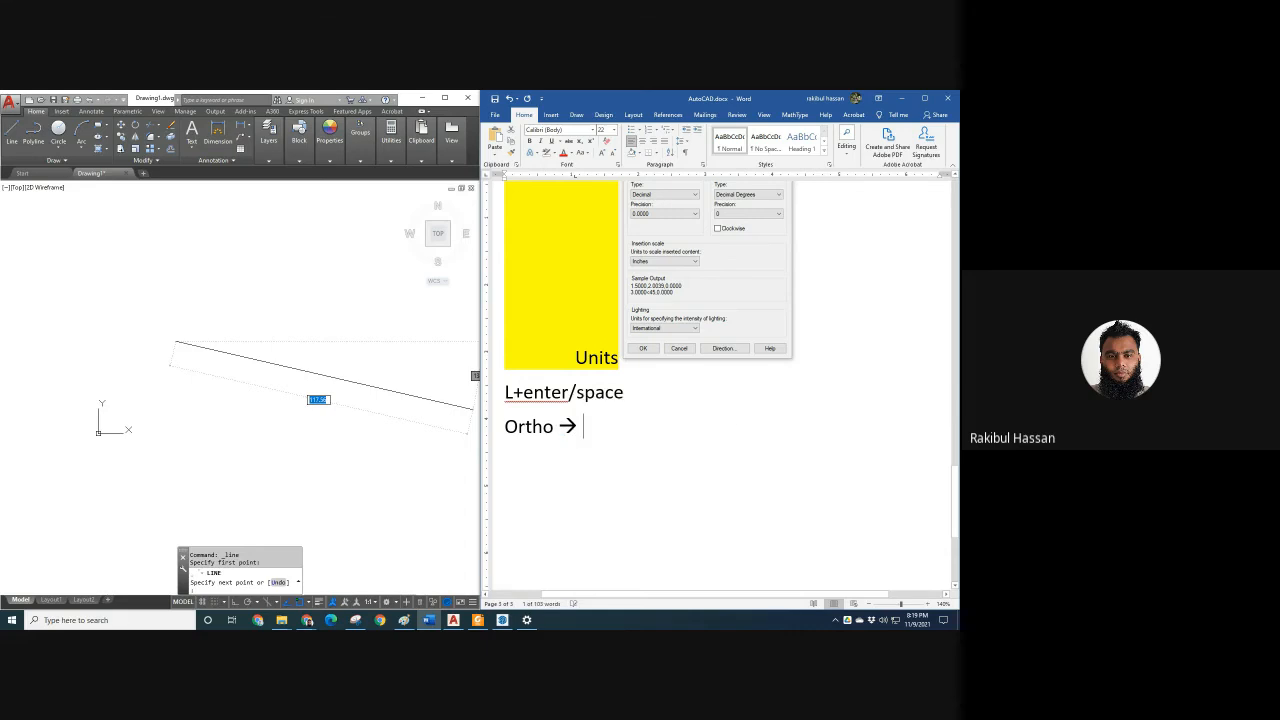
{"action": "type", "text": "8"}
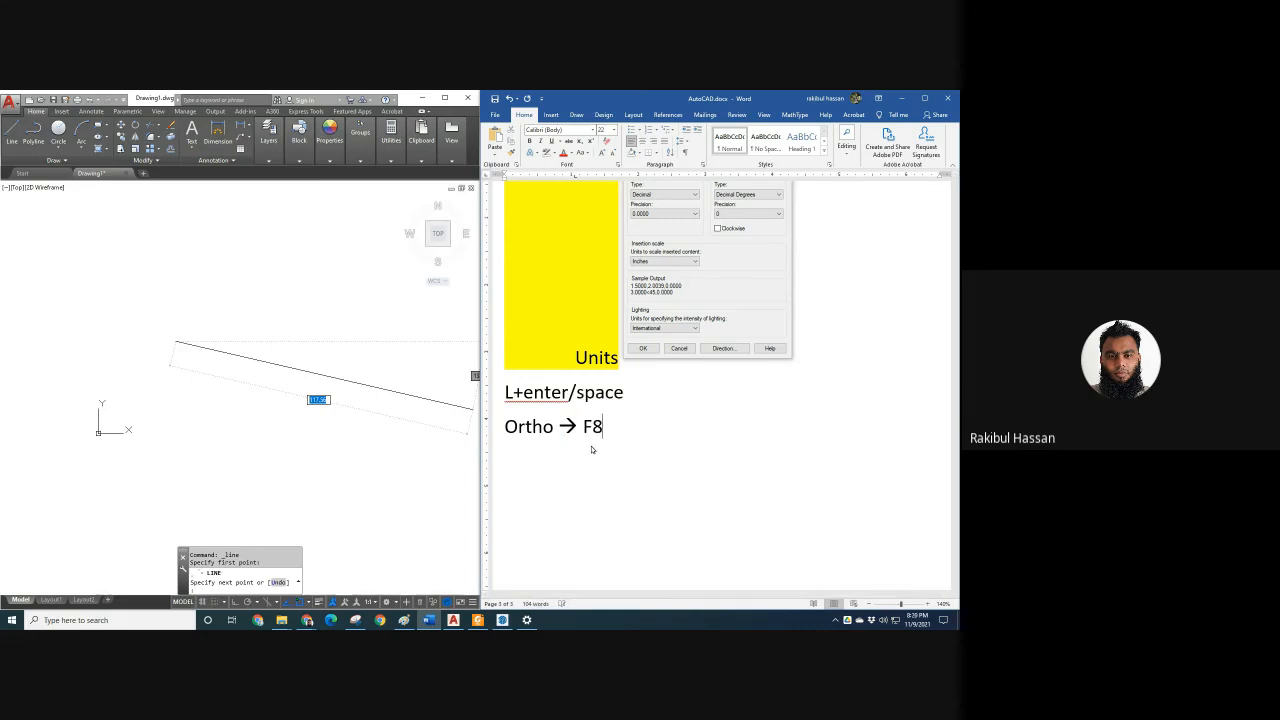
{"action": "type", "text": " press"}
{"action": "left_click_drag", "start_coordinate": [652, 428], "coordinate": [560, 428]}
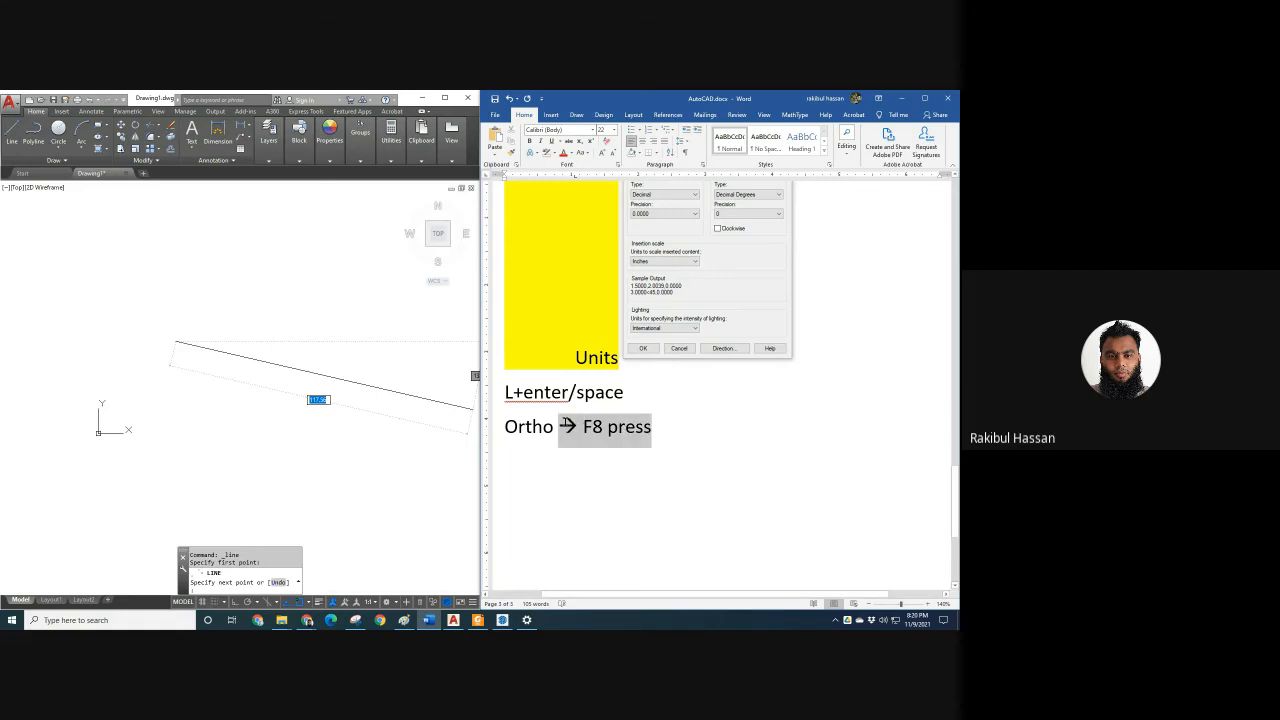
Switch to AutoCAD and demonstrate toggling Ortho mode on and off, leaving it on for the current line.
{"action": "left_click", "coordinate": [335, 306]}
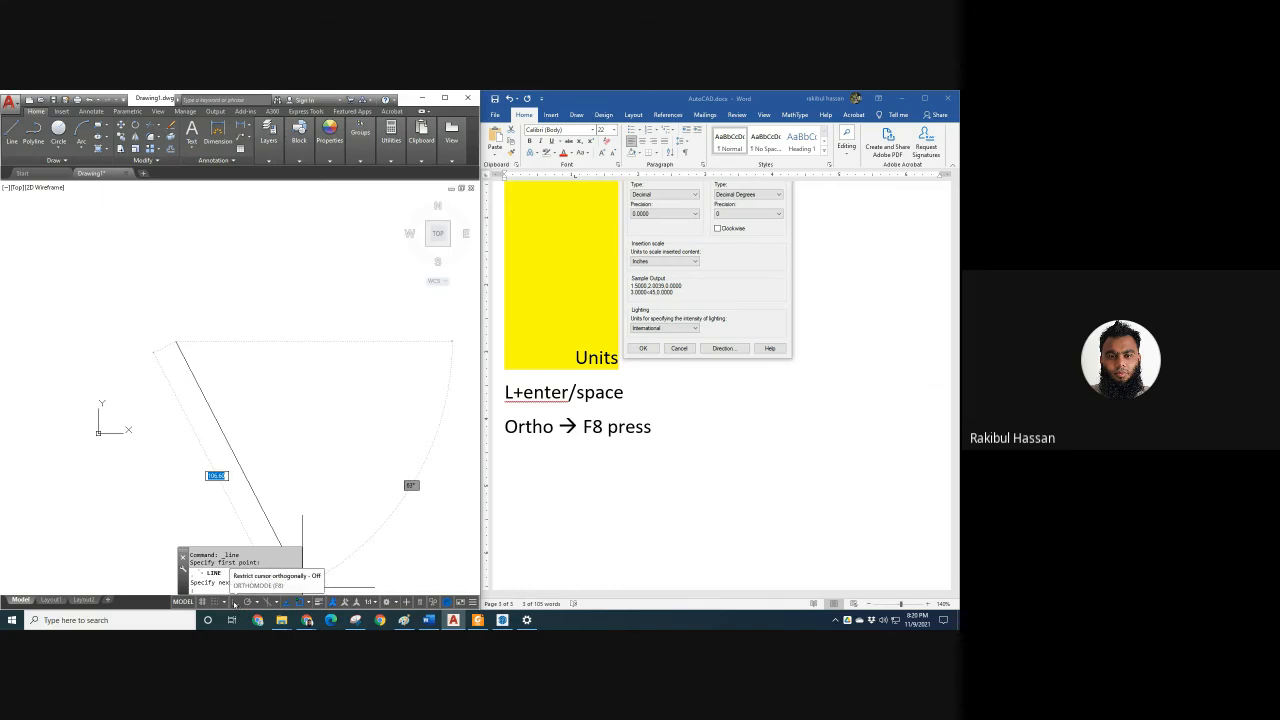
{"action": "left_click", "coordinate": [234, 603]}
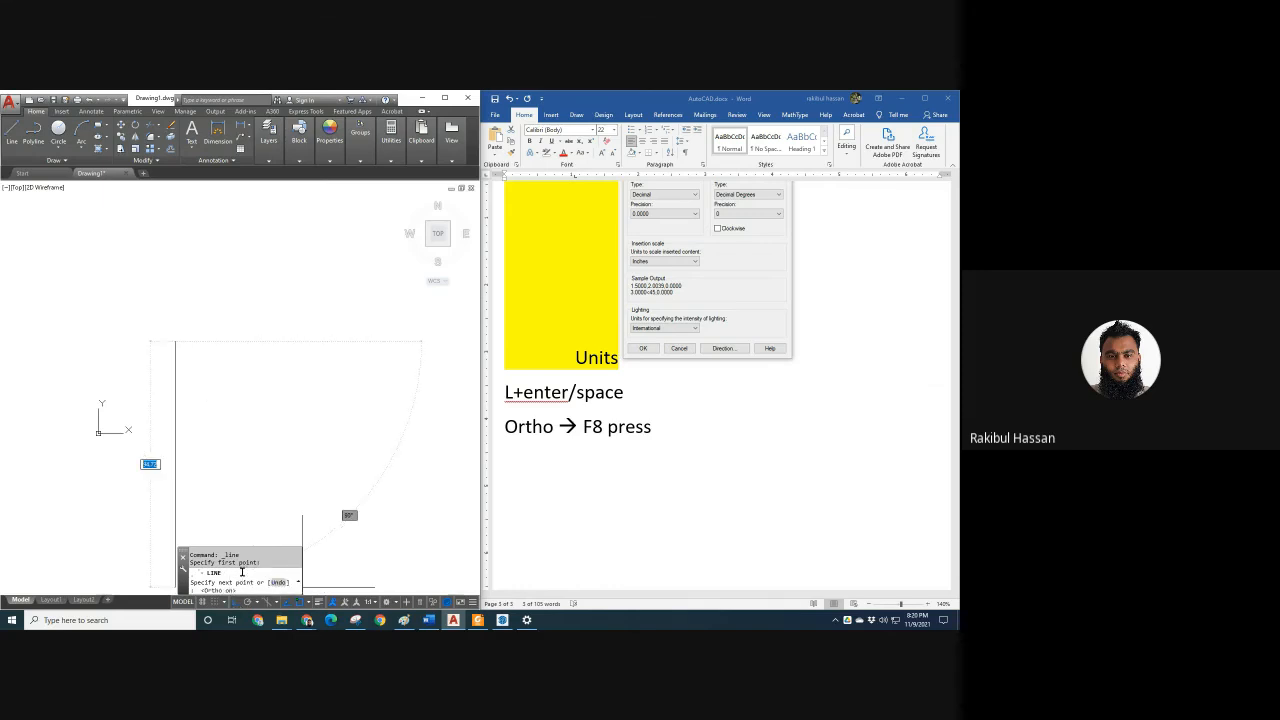
{"action": "left_click", "coordinate": [234, 603]}
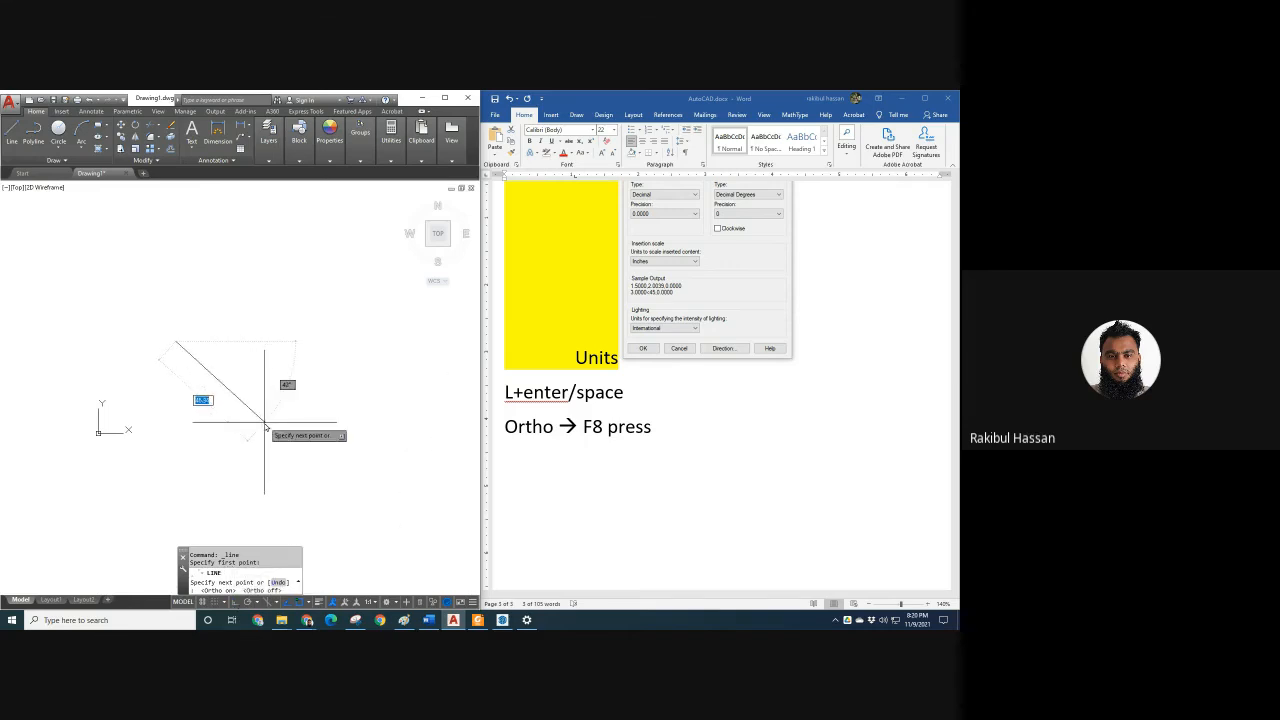
{"action": "key", "text": "F8"}
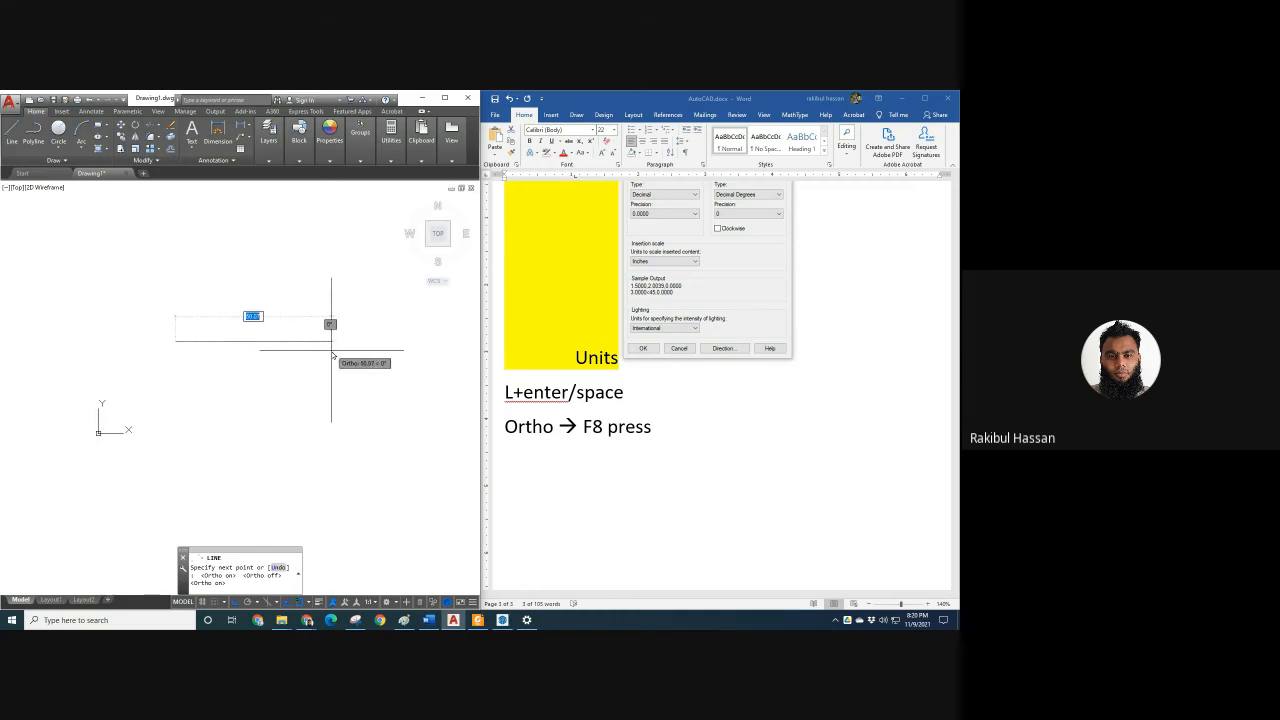
Check the practice figure in Word and draw its horizontal base segment 46 long, rightward from the start point in AutoCAD.
{"action": "scroll", "coordinate": [694, 458], "scroll_direction": "up", "scroll_amount": 7}
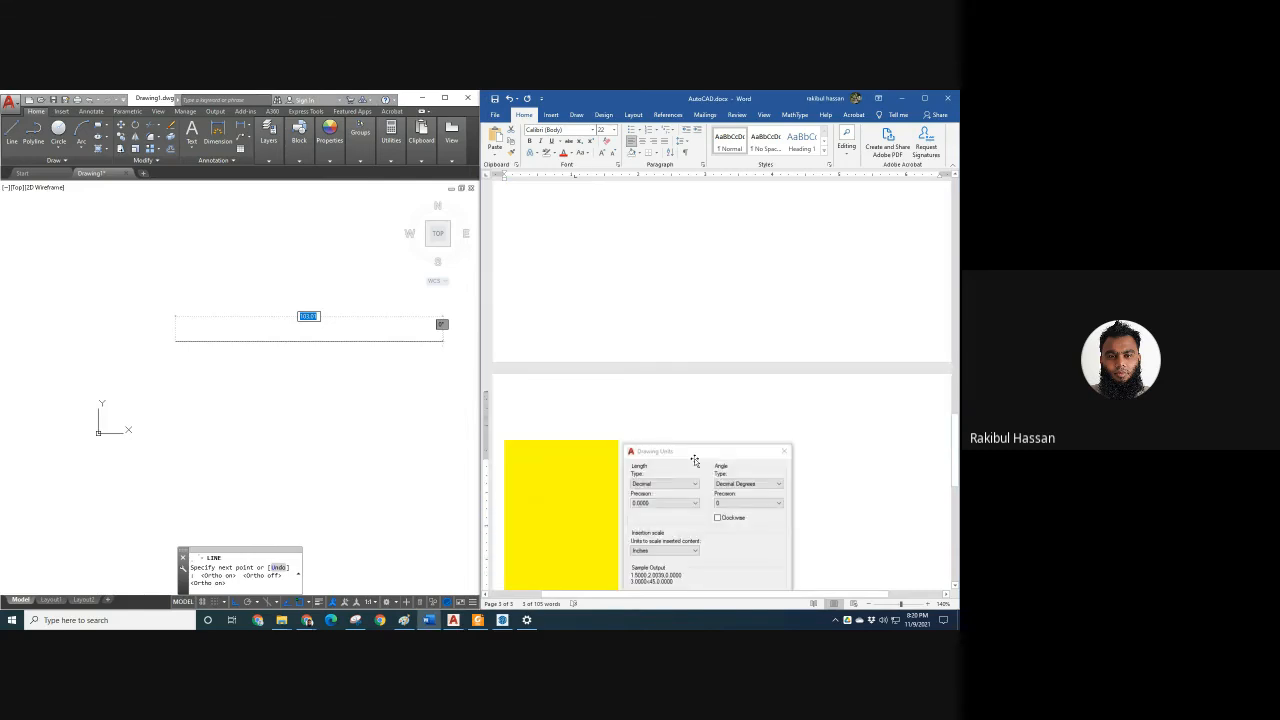
{"action": "scroll", "coordinate": [694, 458], "scroll_direction": "up", "scroll_amount": 5}
{"action": "left_click", "coordinate": [303, 360]}
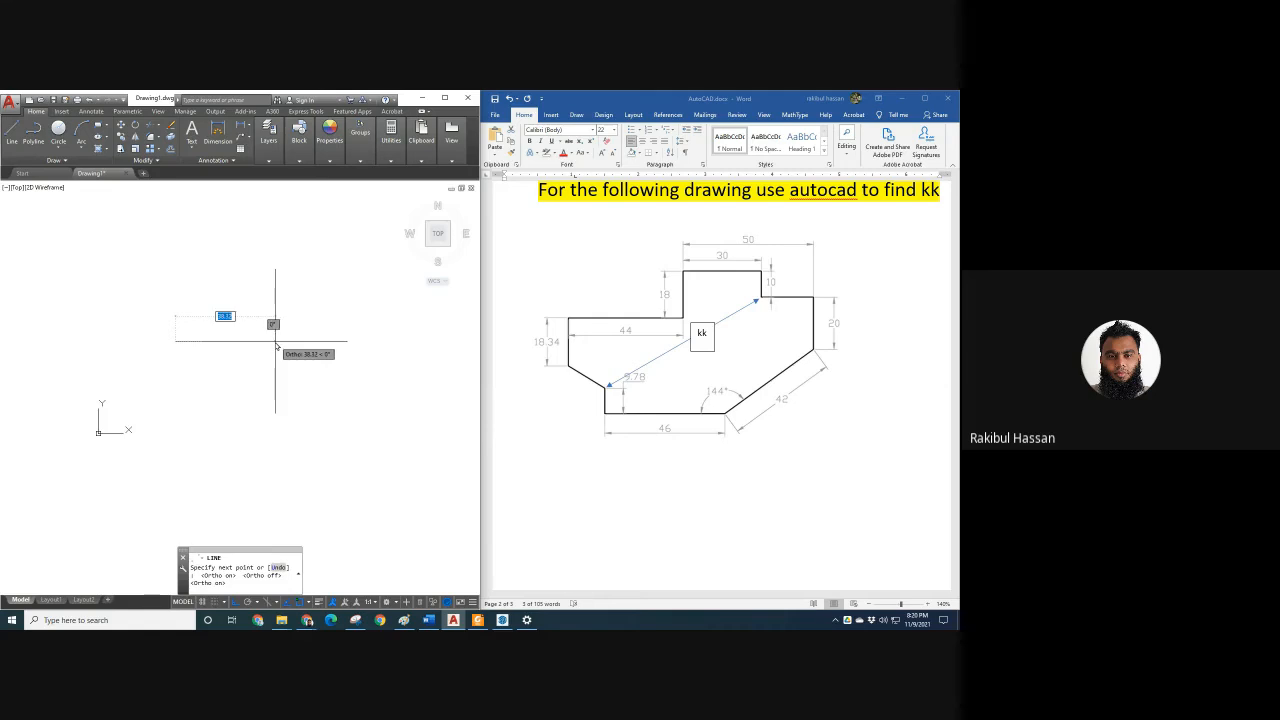
{"action": "type", "text": "4"}
{"action": "key", "text": "Return"}
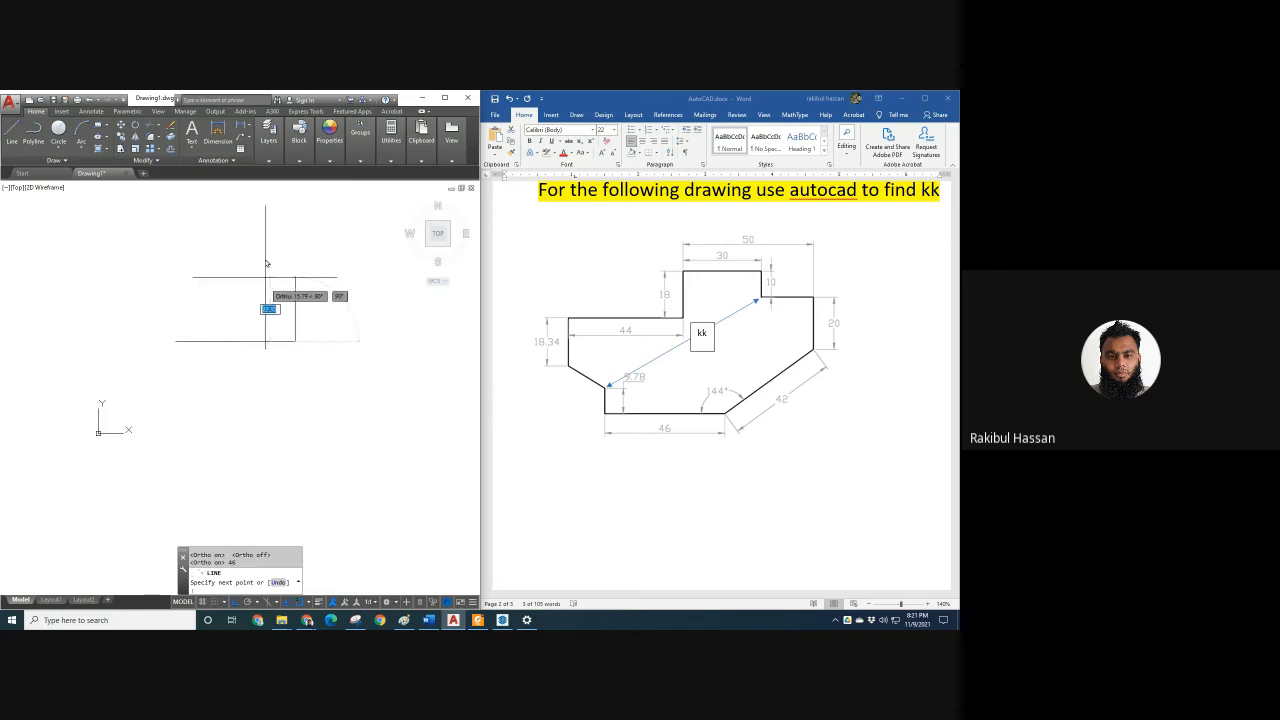
{"action": "middle_click_drag", "start_coordinate": [357, 343], "coordinate": [296, 370]}
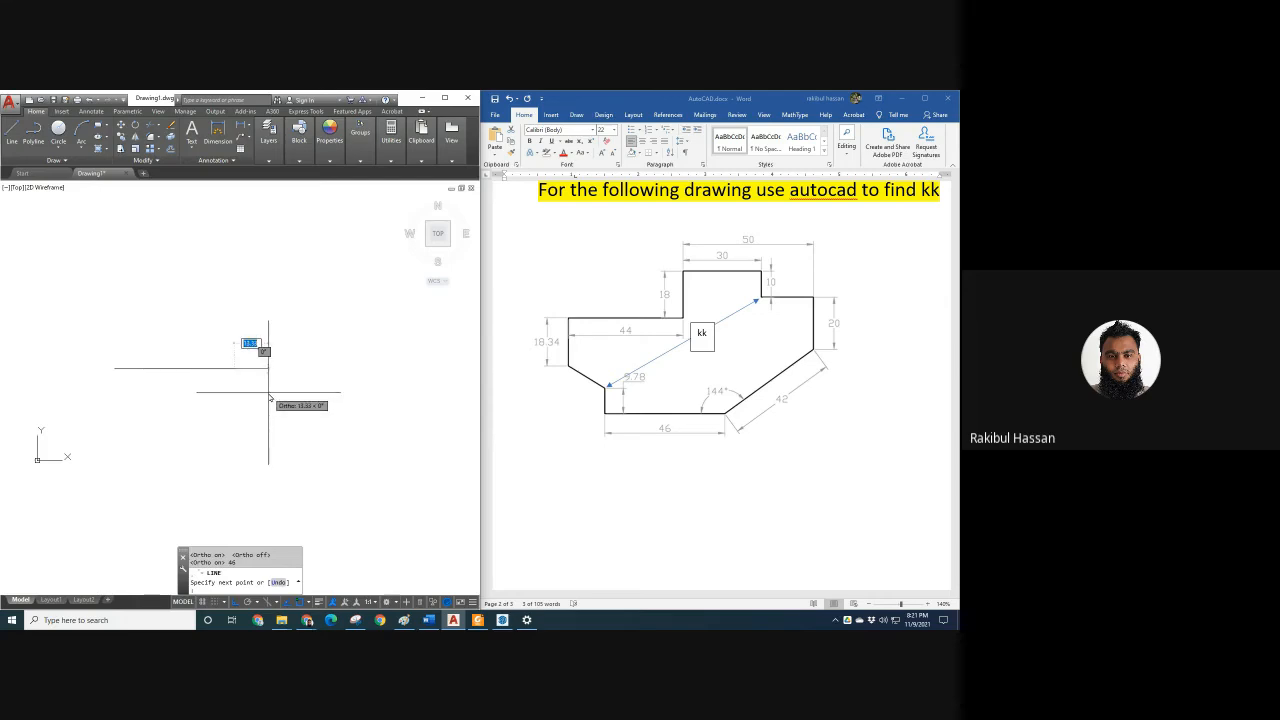
Open Snipping Tool and capture a new rectangular snip of the dimensioned practice figure in the Word document.
{"action": "left_click", "coordinate": [729, 410]}
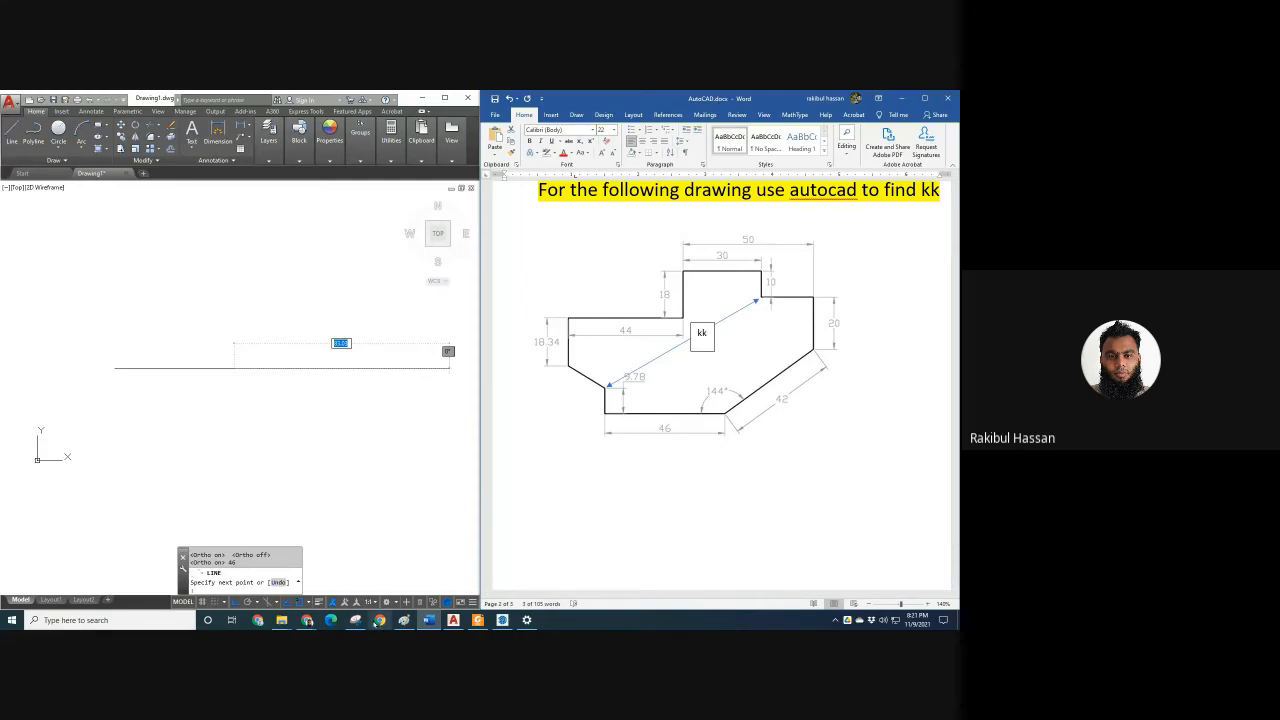
{"action": "left_click", "coordinate": [356, 620]}
{"action": "left_click", "coordinate": [356, 620]}
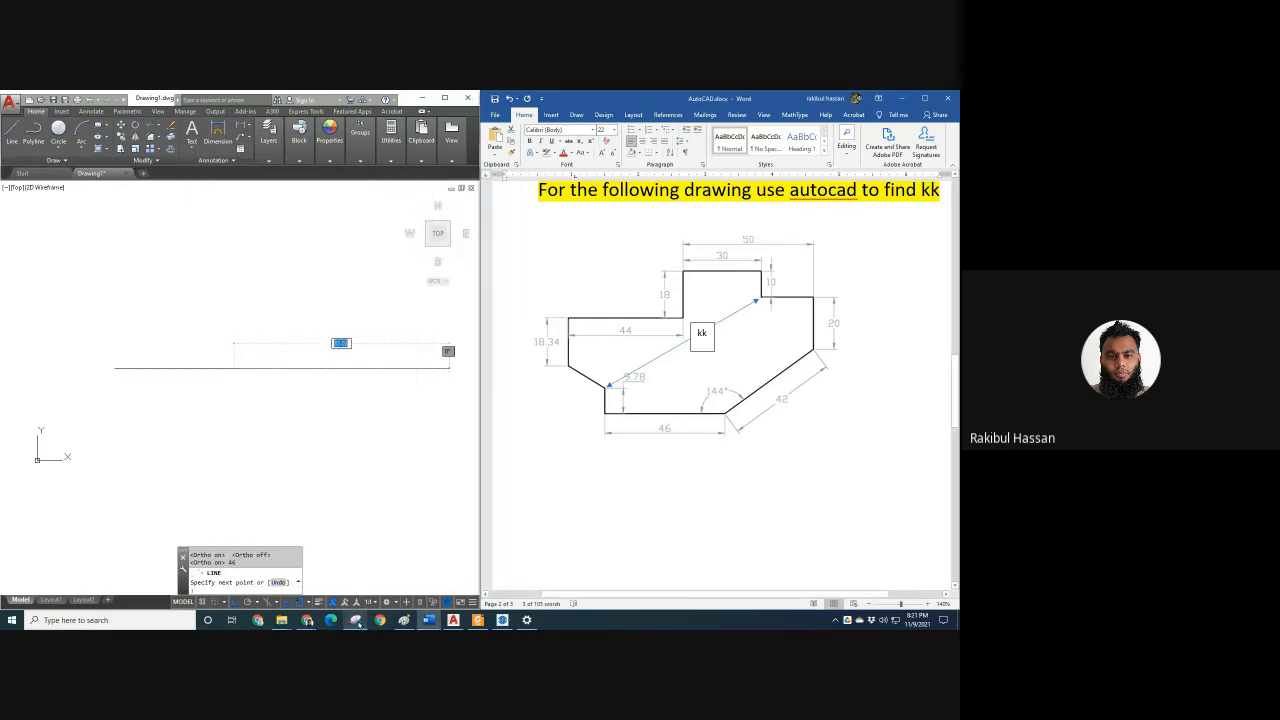
{"action": "left_click", "coordinate": [356, 620]}
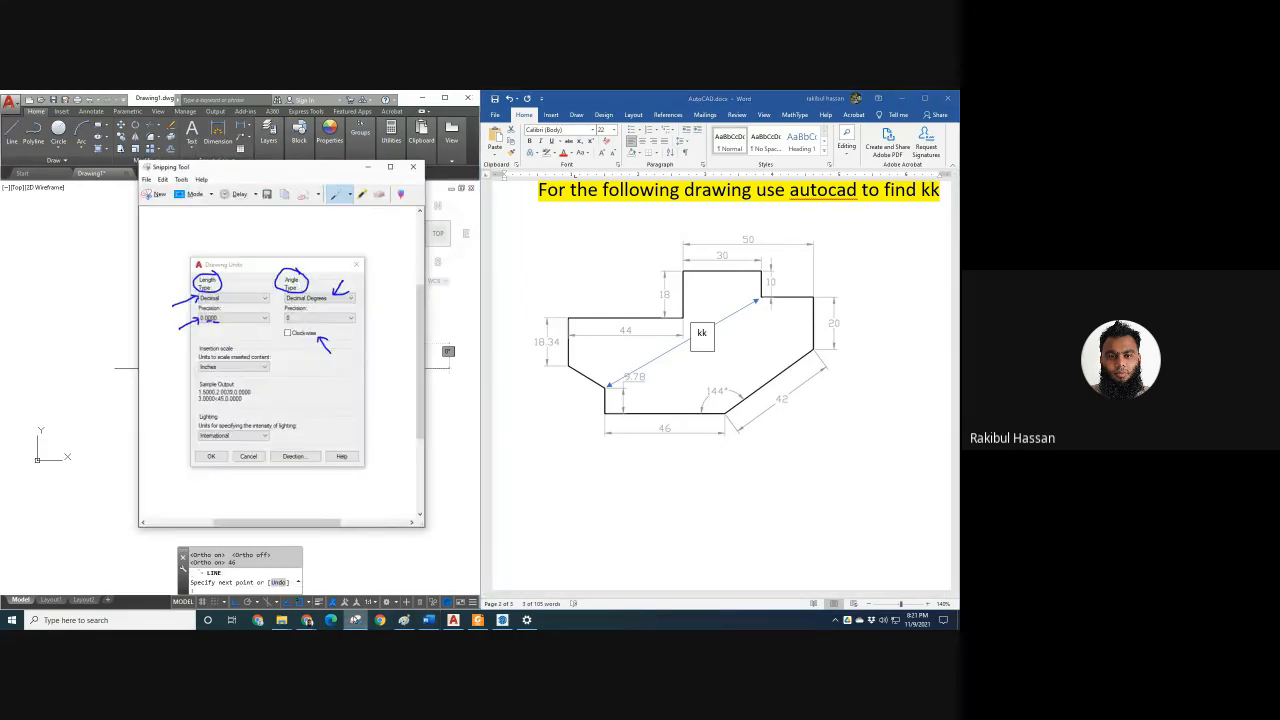
{"action": "left_click", "coordinate": [160, 193]}
{"action": "mouse_move", "coordinate": [526, 205]}
{"action": "left_mouse_down"}
{"action": "mouse_move", "coordinate": [799, 444]}
{"action": "mouse_move", "coordinate": [884, 476]}
{"action": "left_mouse_up"}
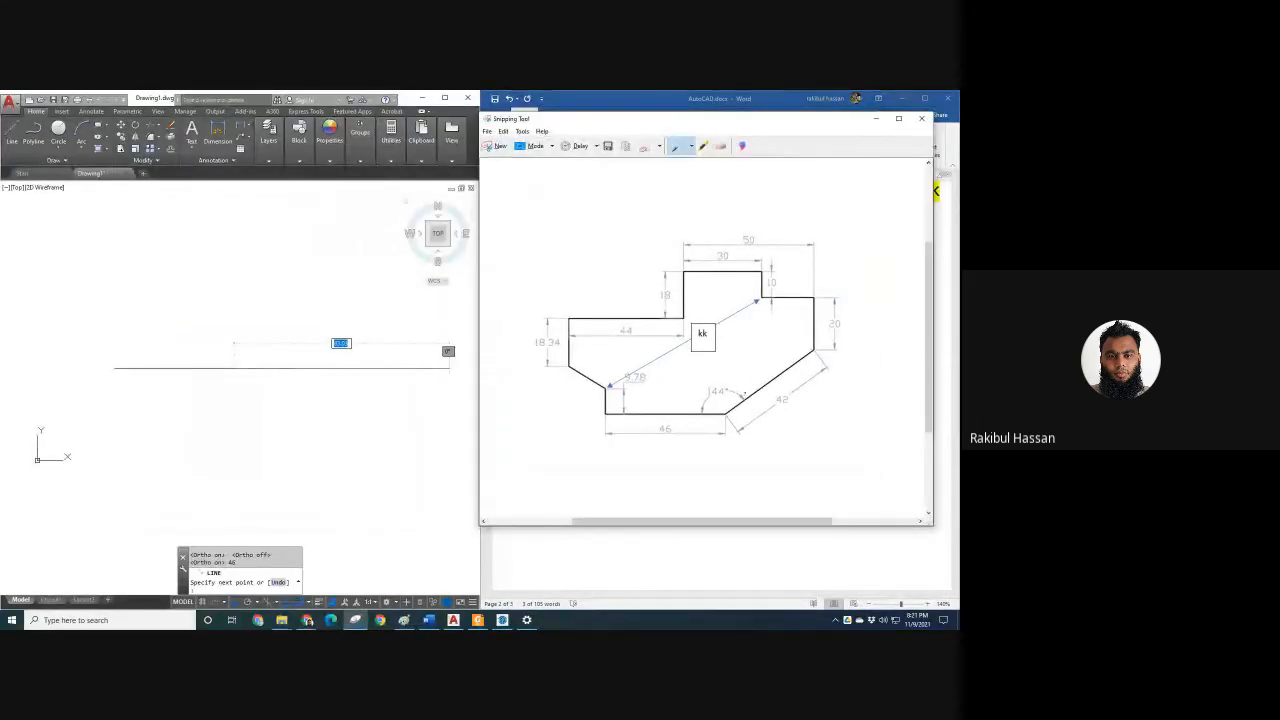
Circle the 144° angle on the snip, extend the base line, mark the outer angle and write "180-144 = 36" beside it.
{"action": "left_click_drag", "start_coordinate": [744, 393], "coordinate": [684, 393]}
{"action": "left_click_drag", "start_coordinate": [726, 413], "coordinate": [860, 403]}
{"action": "left_click_drag", "start_coordinate": [789, 371], "coordinate": [808, 383]}
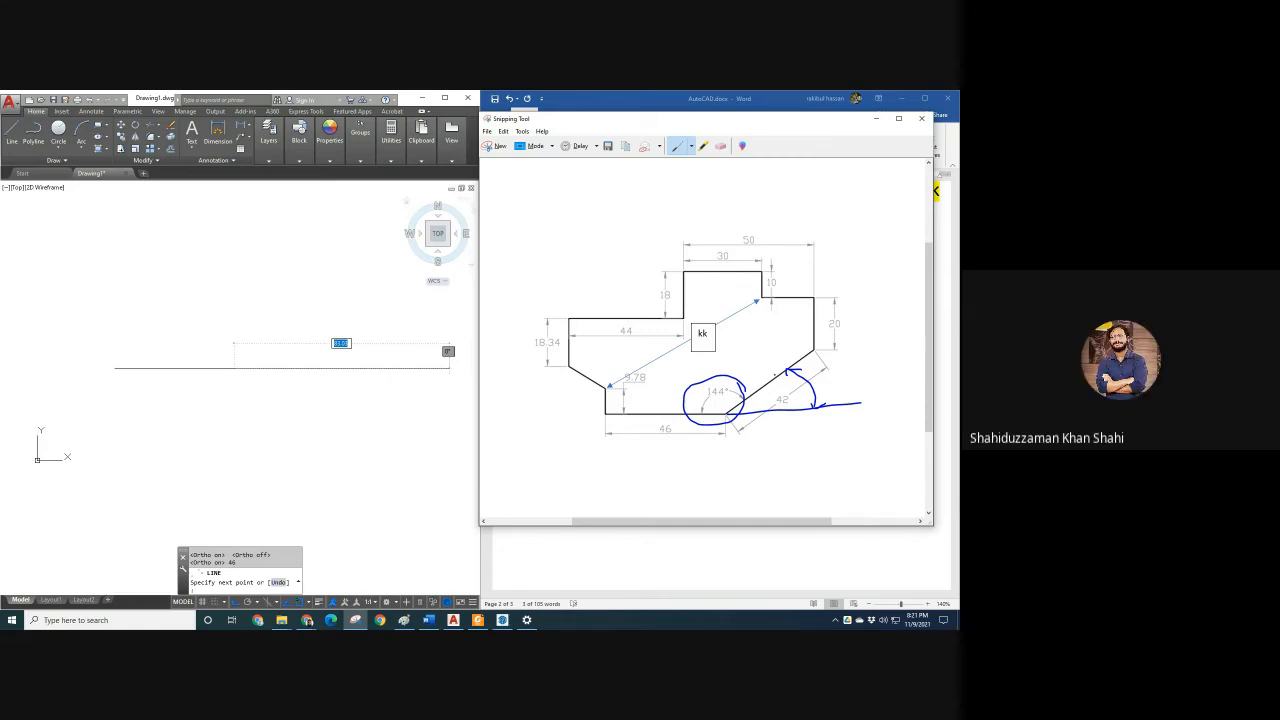
{"action": "mouse_move", "coordinate": [821, 376]}
{"action": "left_mouse_down"}
{"action": "mouse_move", "coordinate": [821, 388]}
{"action": "mouse_move", "coordinate": [866, 380]}
{"action": "left_mouse_up"}
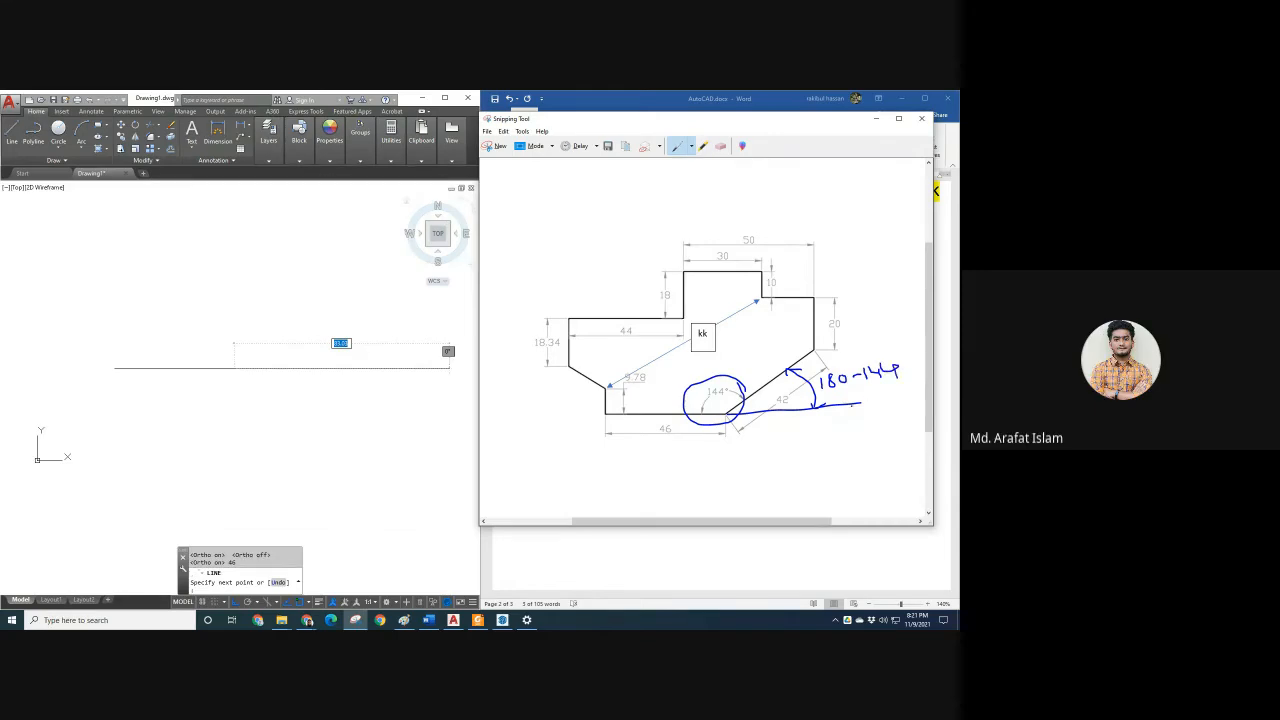
{"action": "mouse_move", "coordinate": [860, 404]}
{"action": "left_mouse_down"}
{"action": "mouse_move", "coordinate": [885, 402]}
{"action": "mouse_move", "coordinate": [874, 399]}
{"action": "left_mouse_up"}
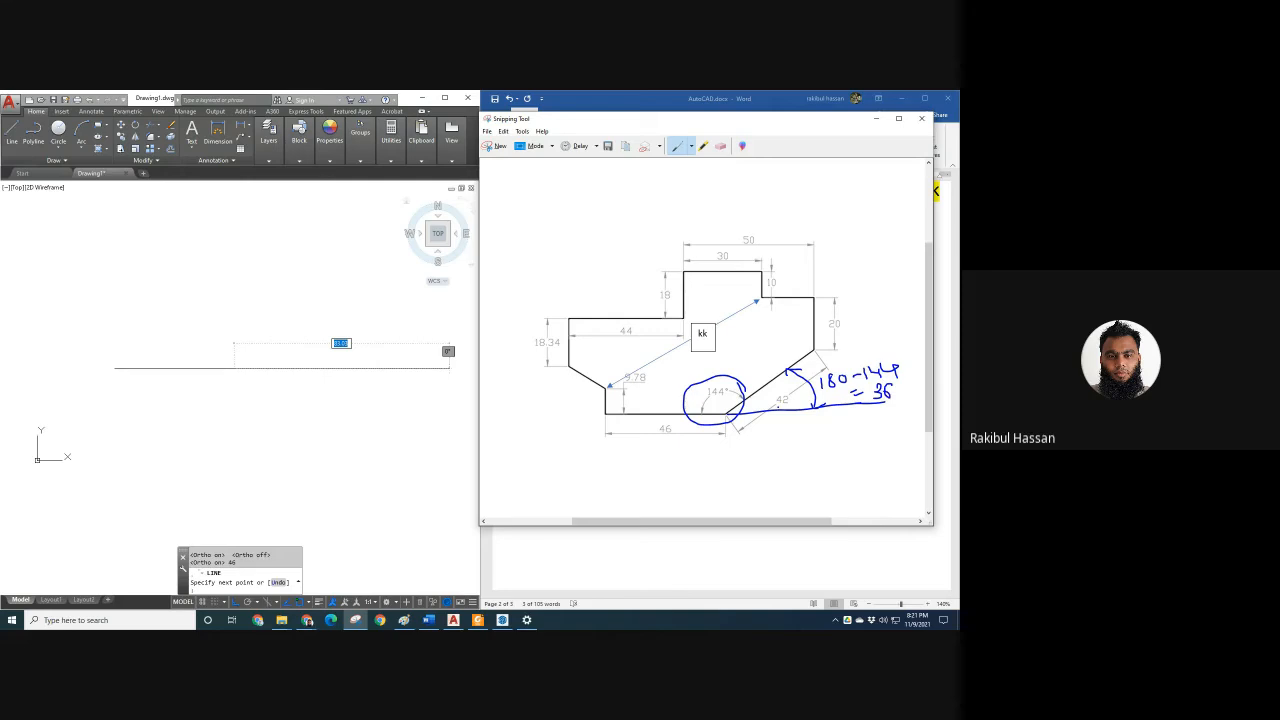
Sketch a small diagram beneath the figure on the snip, showing a sloped line on a base line with both angles marked.
{"action": "left_click_drag", "start_coordinate": [766, 477], "coordinate": [820, 441]}
{"action": "left_click_drag", "start_coordinate": [734, 475], "coordinate": [772, 466]}
{"action": "mouse_move", "coordinate": [686, 478]}
{"action": "left_mouse_down"}
{"action": "mouse_move", "coordinate": [842, 469]}
{"action": "mouse_move", "coordinate": [802, 471]}
{"action": "left_mouse_up"}
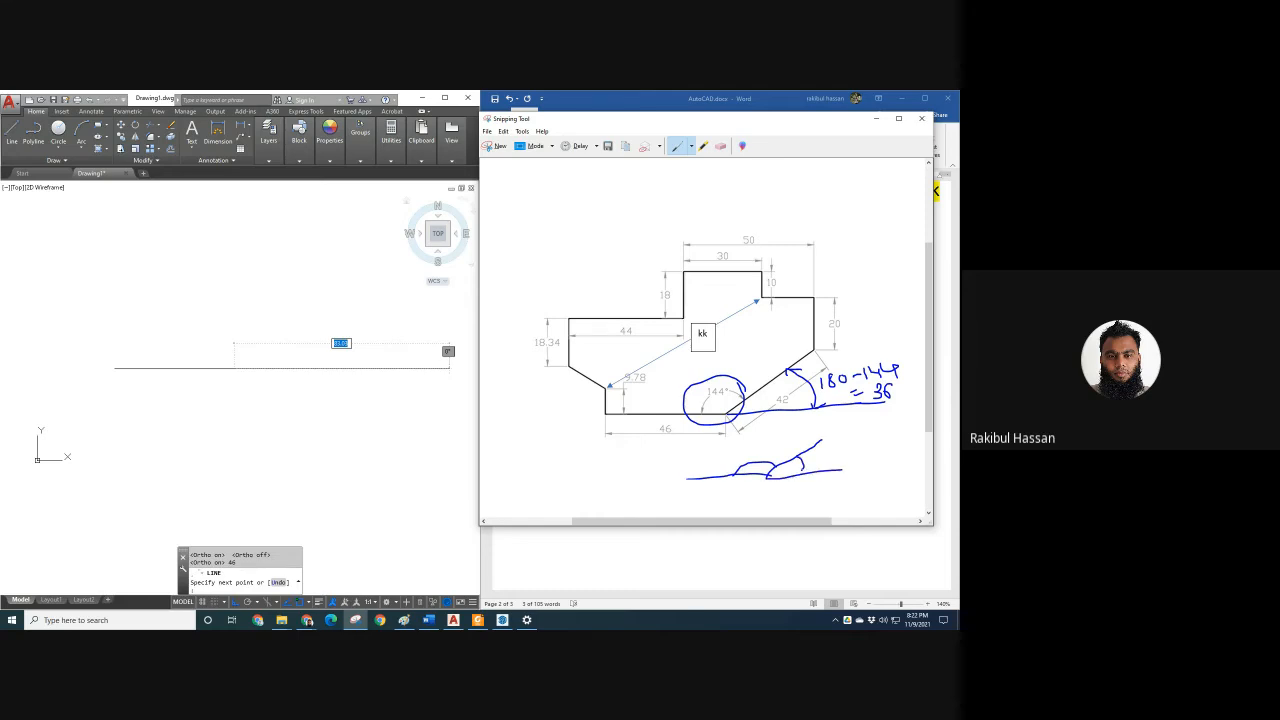
Circle the 42 length on the snip's sloped edge and write "42<" below the small angle sketch.
{"action": "scroll", "coordinate": [772, 384], "scroll_direction": "down", "scroll_amount": 1}
{"action": "left_click_drag", "start_coordinate": [792, 381], "coordinate": [784, 398]}
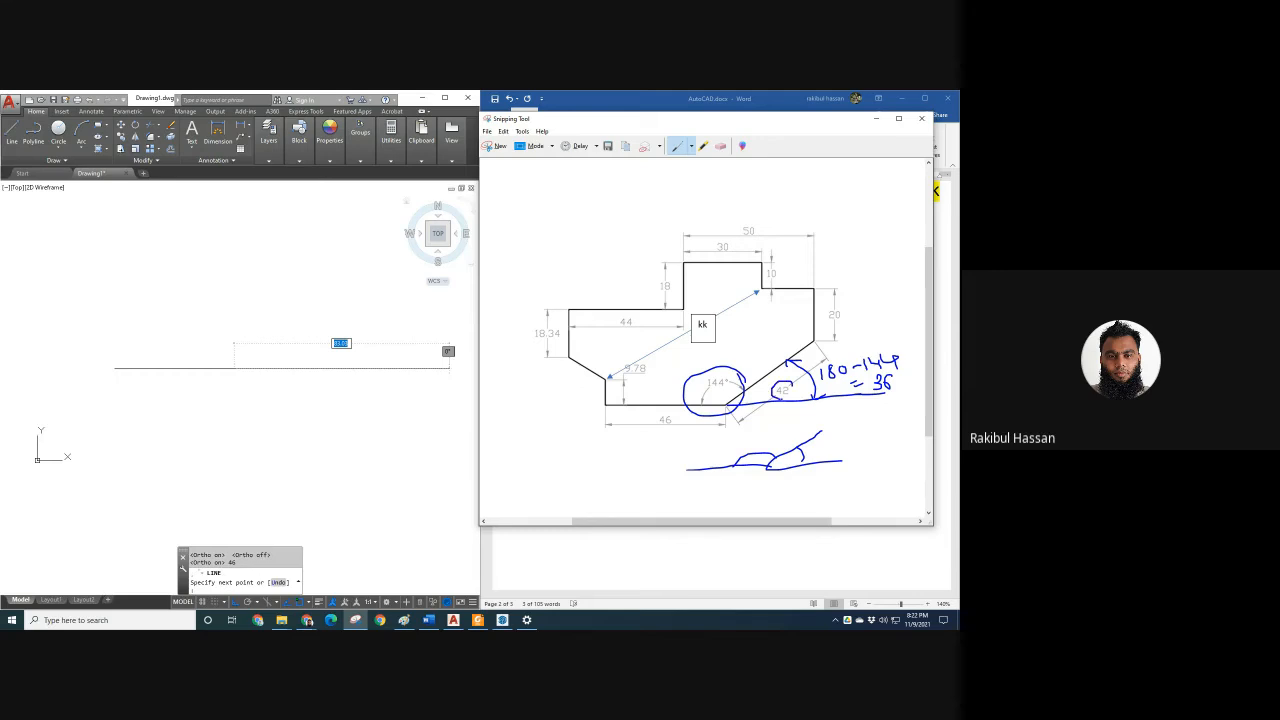
{"action": "left_click_drag", "start_coordinate": [667, 488], "coordinate": [671, 494]}
{"action": "left_click_drag", "start_coordinate": [719, 484], "coordinate": [725, 505]}
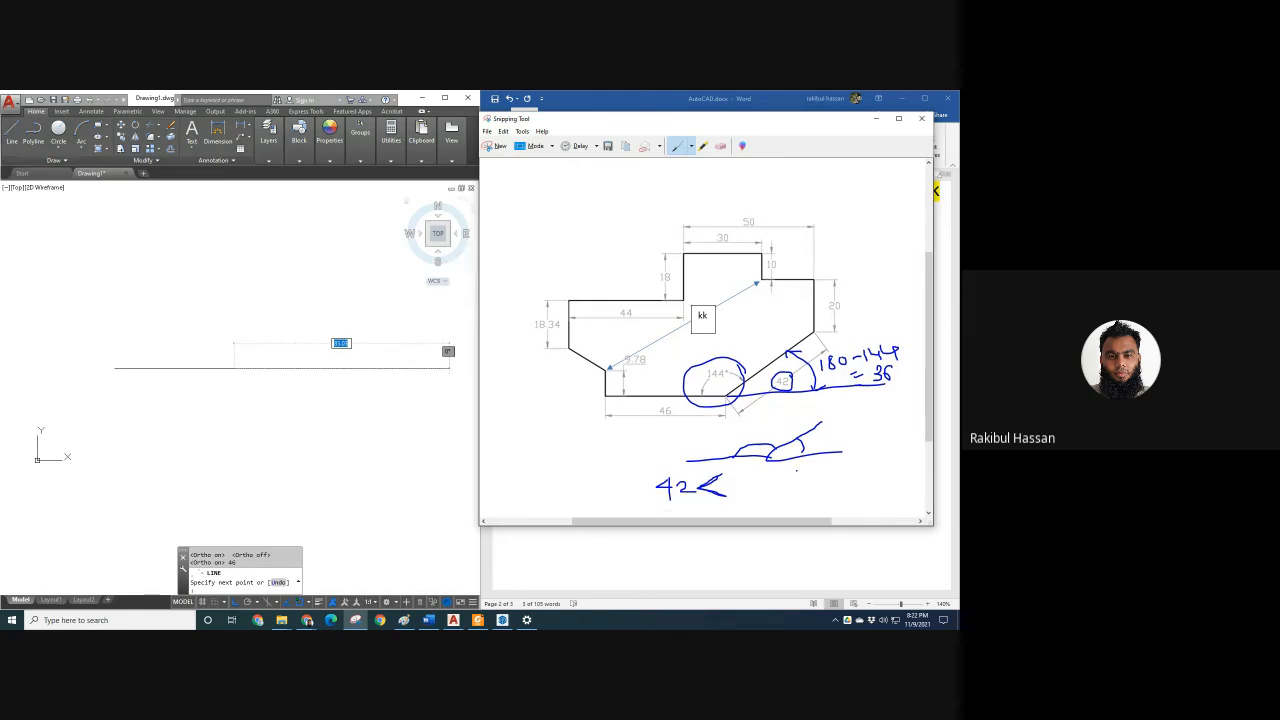
{"action": "scroll", "coordinate": [715, 465], "scroll_direction": "down", "scroll_amount": 2}
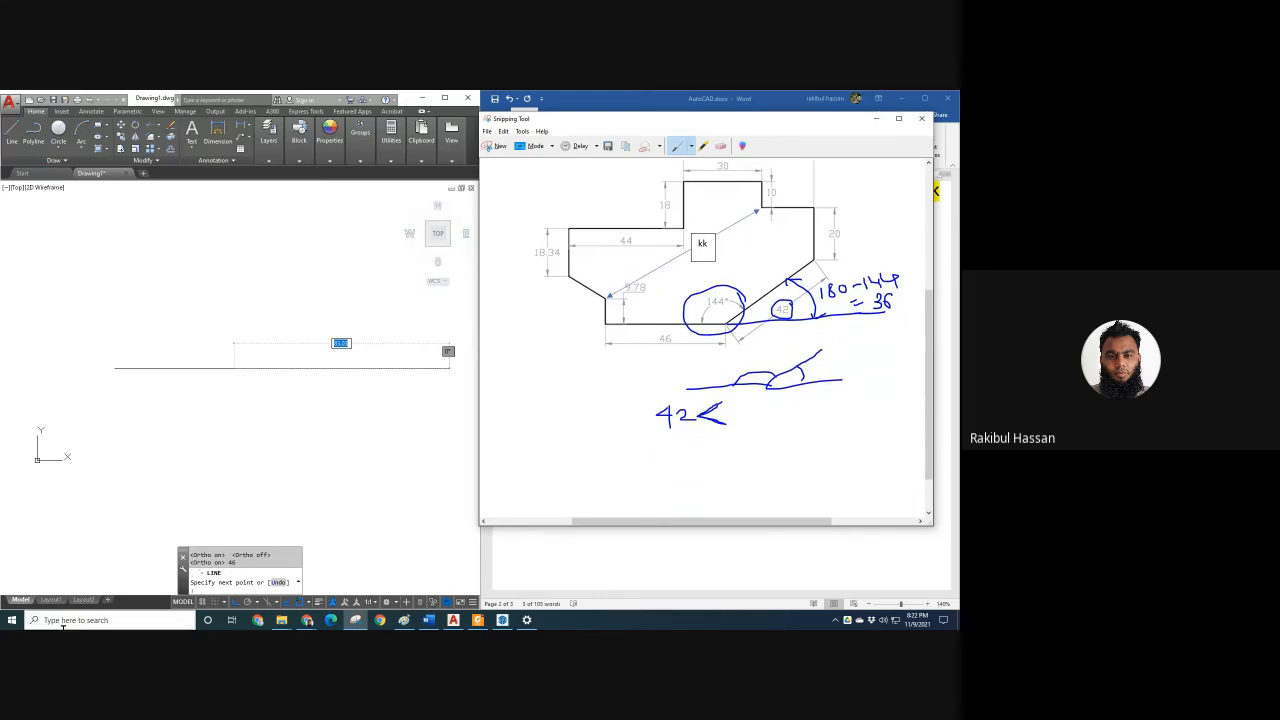
Open the On-Screen Keyboard through a Windows search, move it up and enlarge it.
{"action": "left_click", "coordinate": [99, 620]}
{"action": "type", "text": "on"}
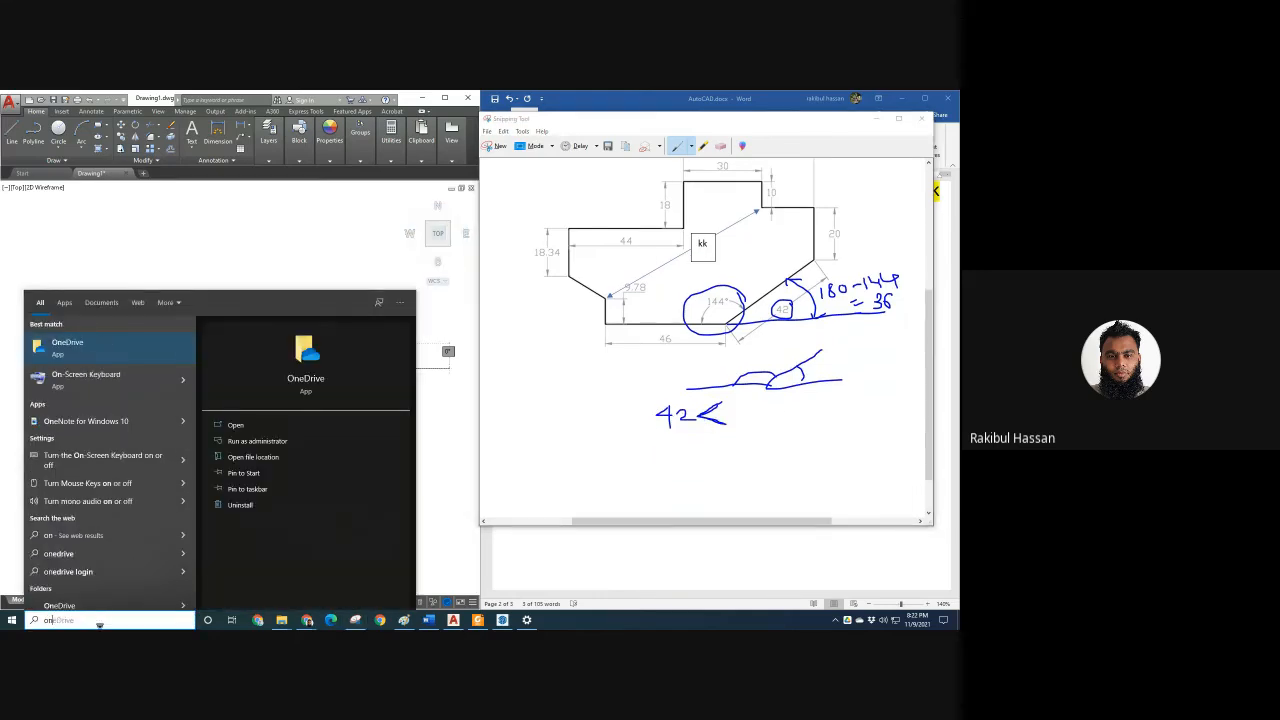
{"action": "type", "text": " sc"}
{"action": "key", "text": "Return"}
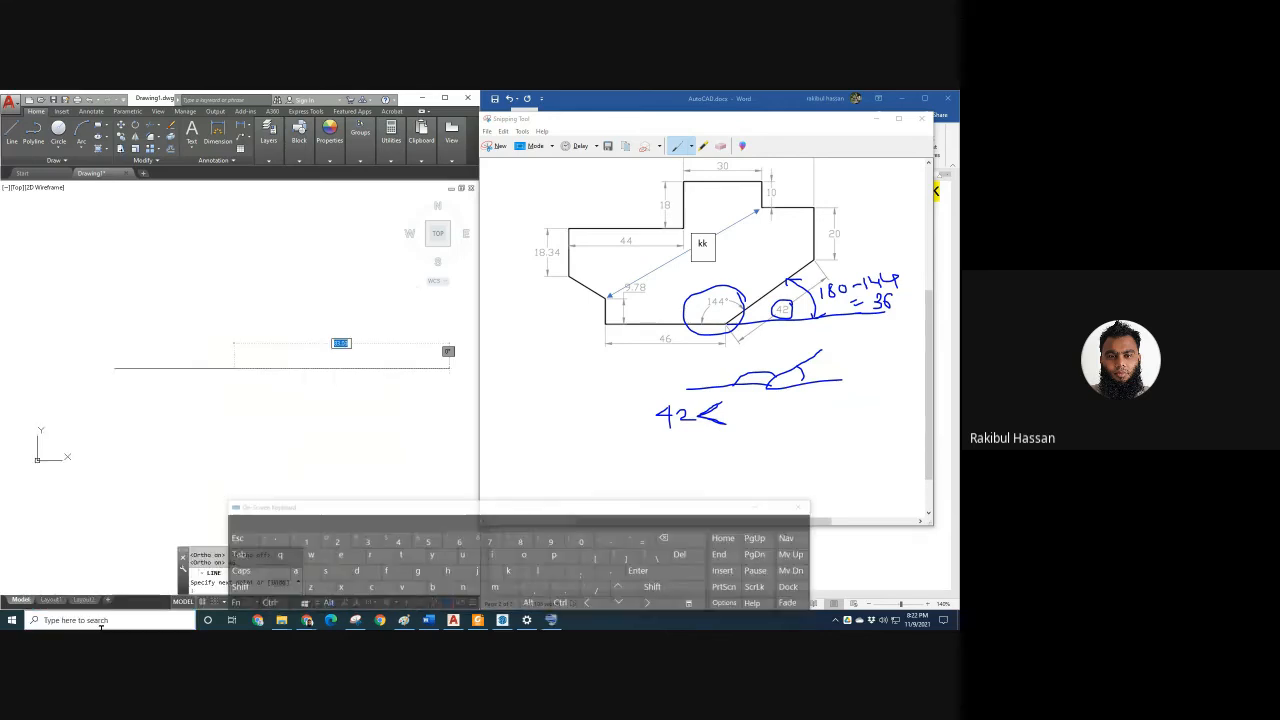
{"action": "left_click_drag", "start_coordinate": [493, 510], "coordinate": [451, 420]}
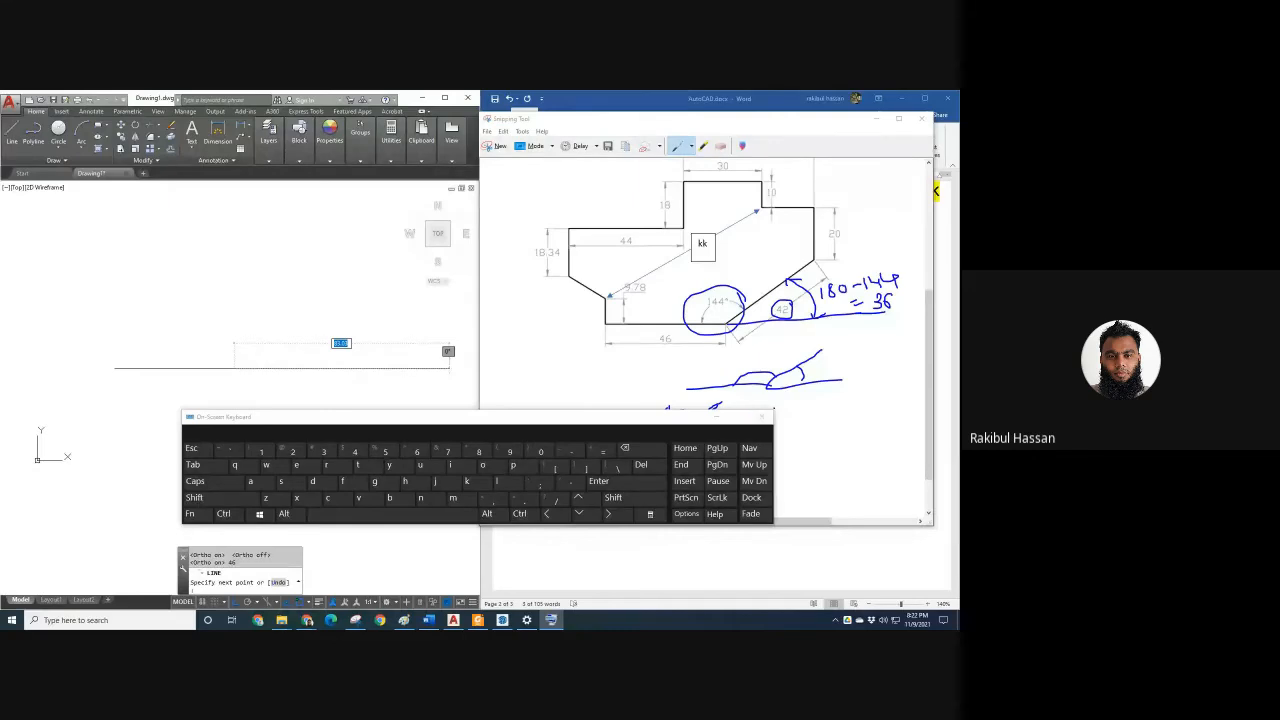
{"action": "left_click_drag", "start_coordinate": [773, 420], "coordinate": [770, 420]}
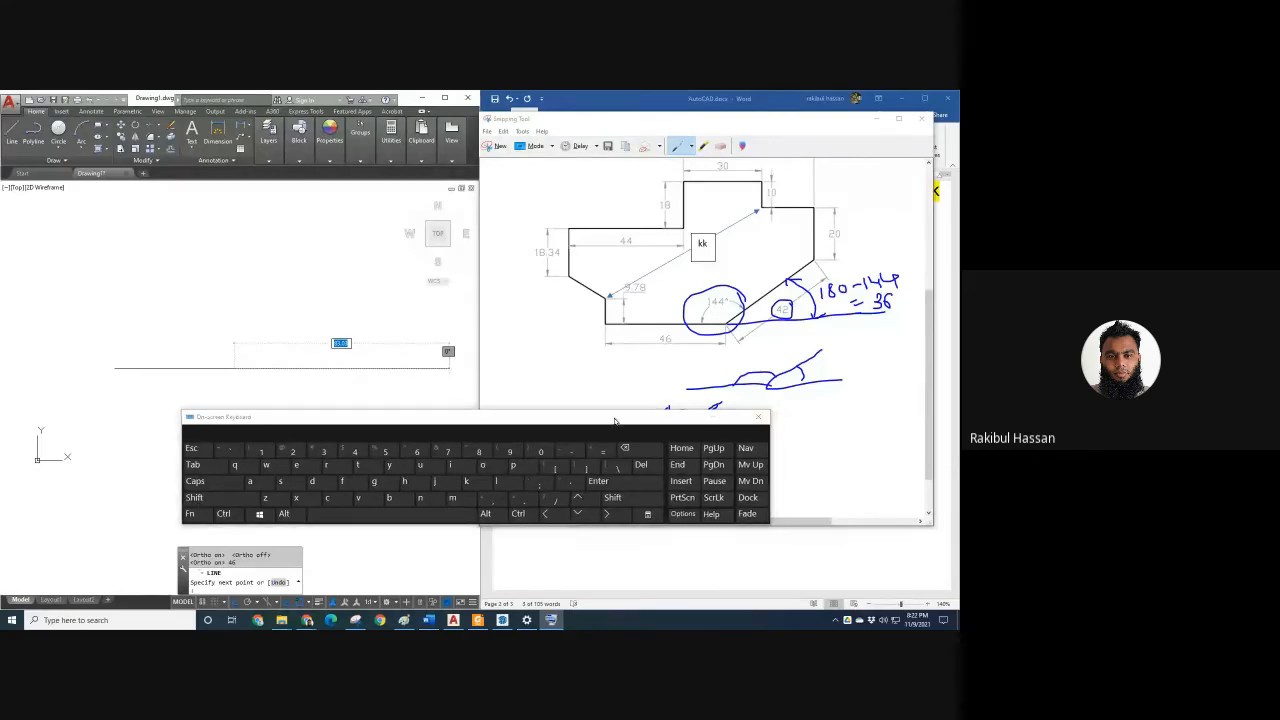
{"action": "left_click_drag", "start_coordinate": [615, 412], "coordinate": [617, 242]}
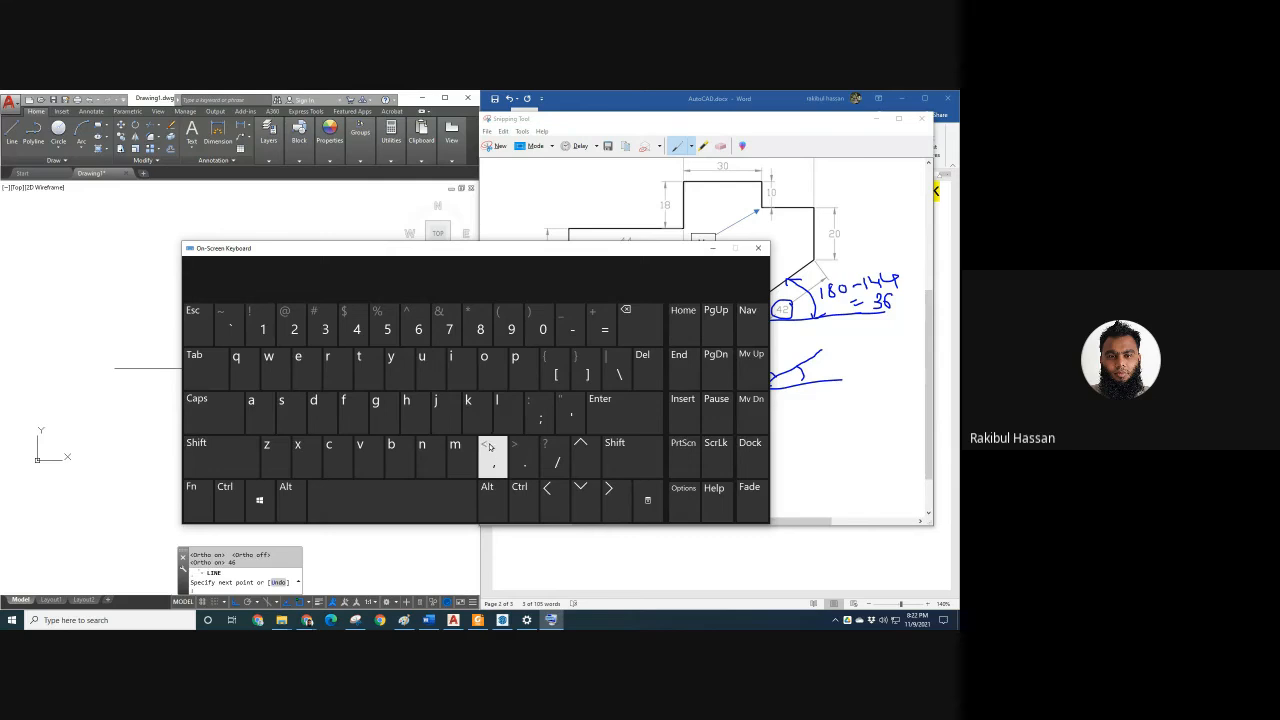
Demonstrate entering the "<" sign in the Windows search box with the On-Screen Keyboard.
{"action": "left_click", "coordinate": [624, 460]}
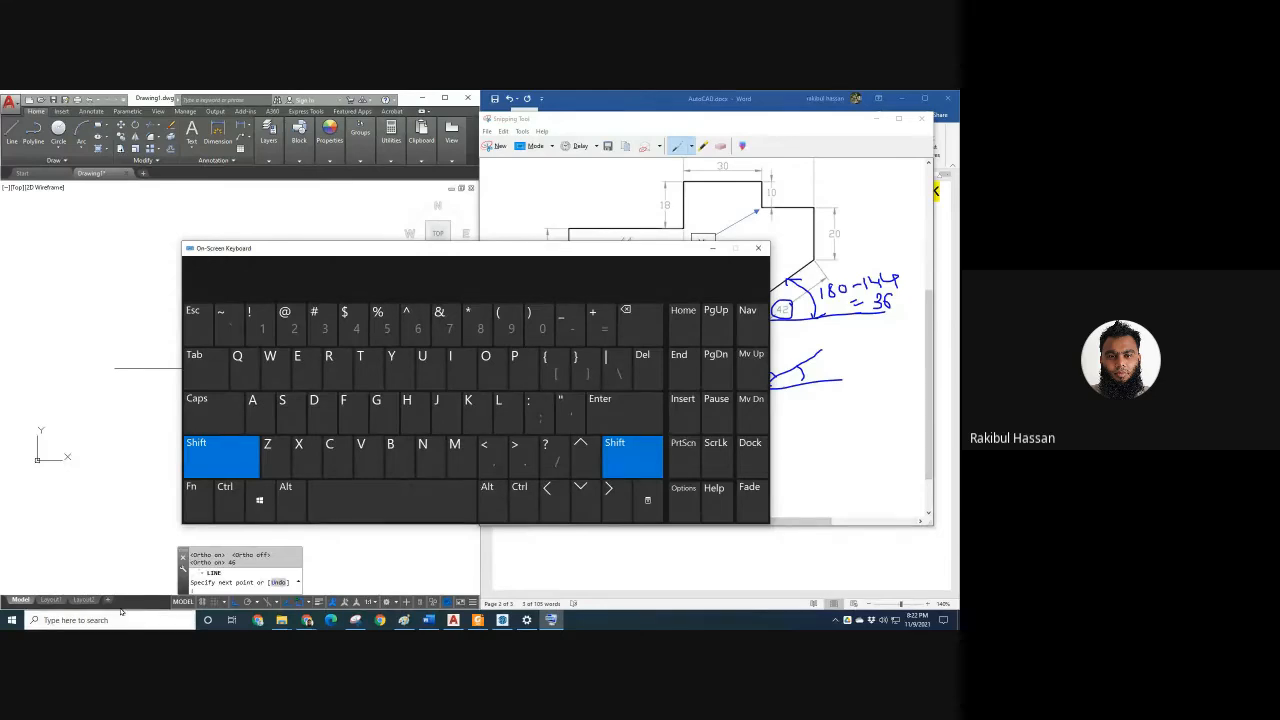
{"action": "left_click", "coordinate": [140, 620]}
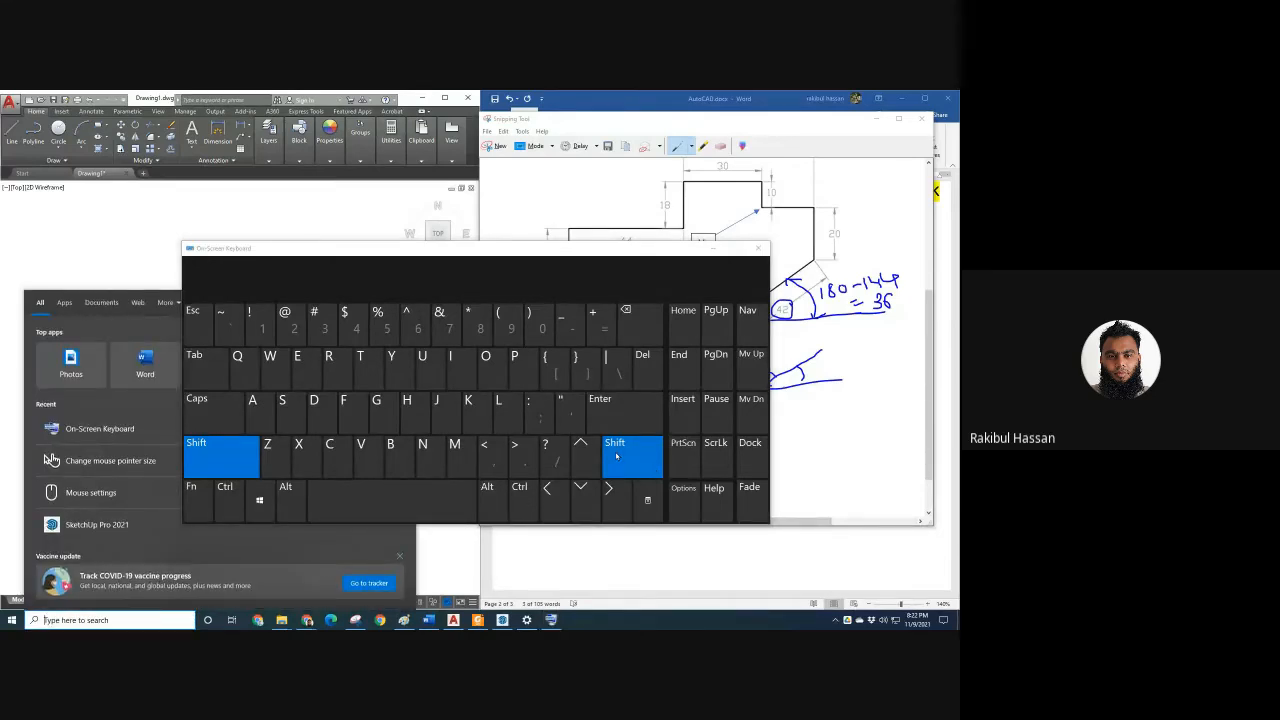
{"action": "left_click", "coordinate": [488, 450]}
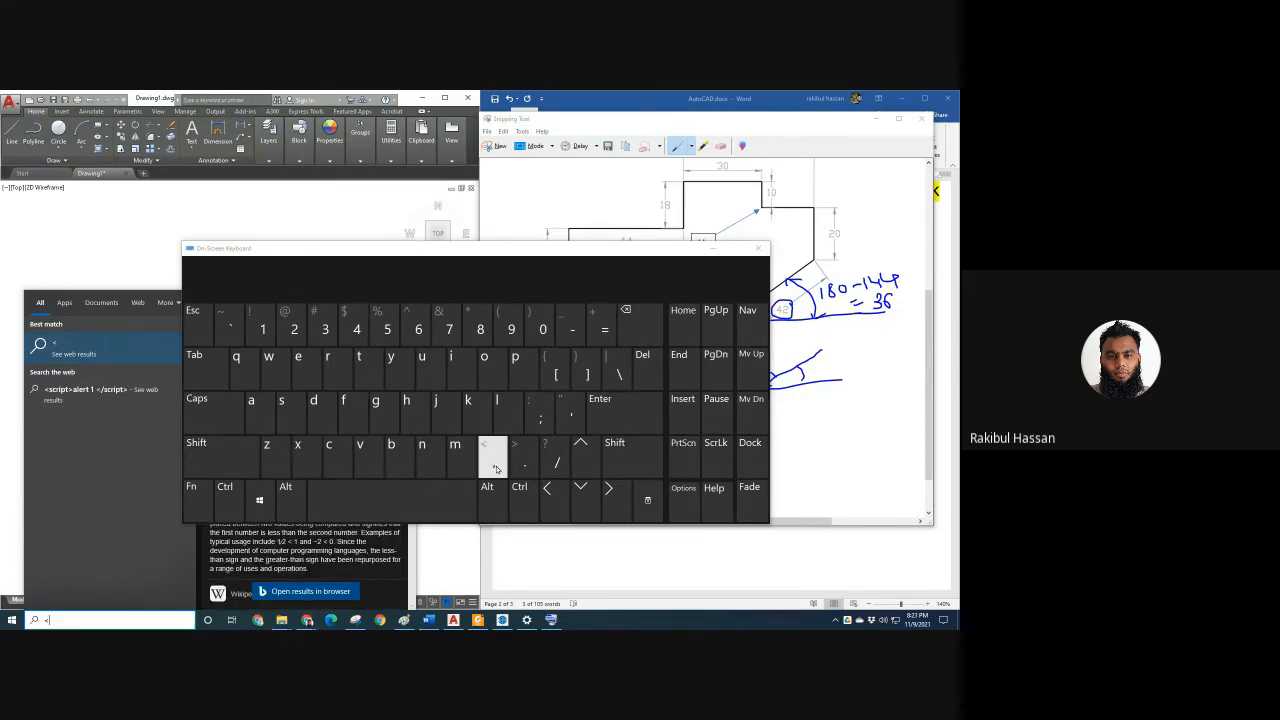
{"action": "left_click", "coordinate": [712, 248]}
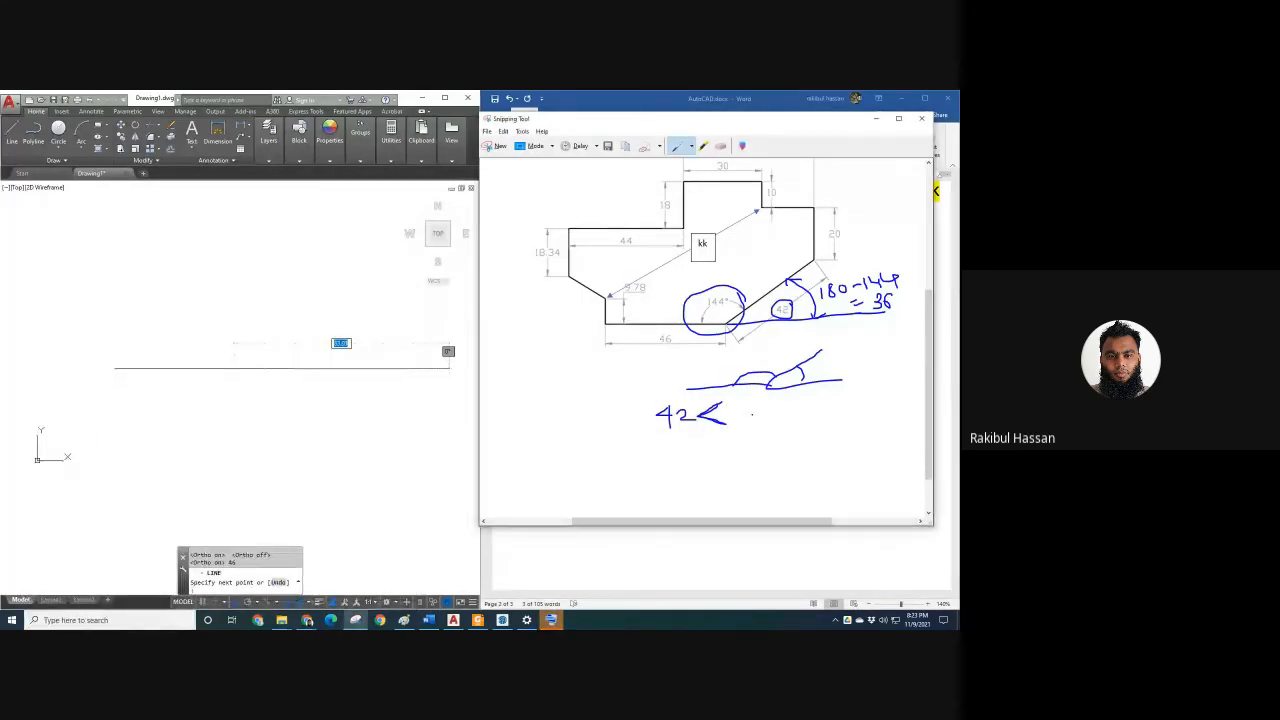
{"action": "mouse_move", "coordinate": [740, 404]}
{"action": "left_mouse_down"}
{"action": "mouse_move", "coordinate": [740, 427]}
{"action": "mouse_move", "coordinate": [760, 416]}
{"action": "left_mouse_up"}
{"action": "mouse_move", "coordinate": [624, 409]}
{"action": "left_mouse_down"}
{"action": "mouse_move", "coordinate": [660, 441]}
{"action": "mouse_move", "coordinate": [784, 441]}
{"action": "mouse_move", "coordinate": [788, 394]}
{"action": "mouse_move", "coordinate": [604, 388]}
{"action": "mouse_move", "coordinate": [598, 426]}
{"action": "mouse_move", "coordinate": [618, 445]}
{"action": "mouse_move", "coordinate": [649, 443]}
{"action": "left_mouse_up"}
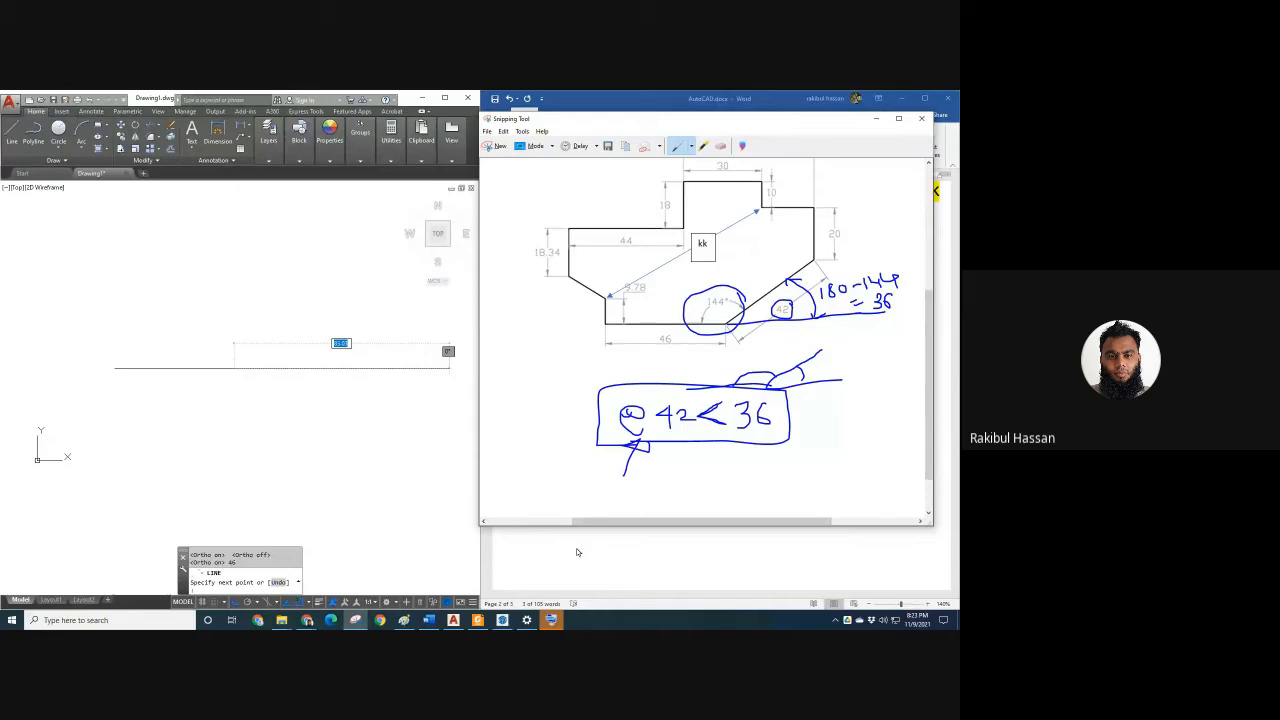
Restore the On-Screen Keyboard and demonstrate entering the "@" sign in the Windows search box.
{"action": "left_click", "coordinate": [549, 624]}
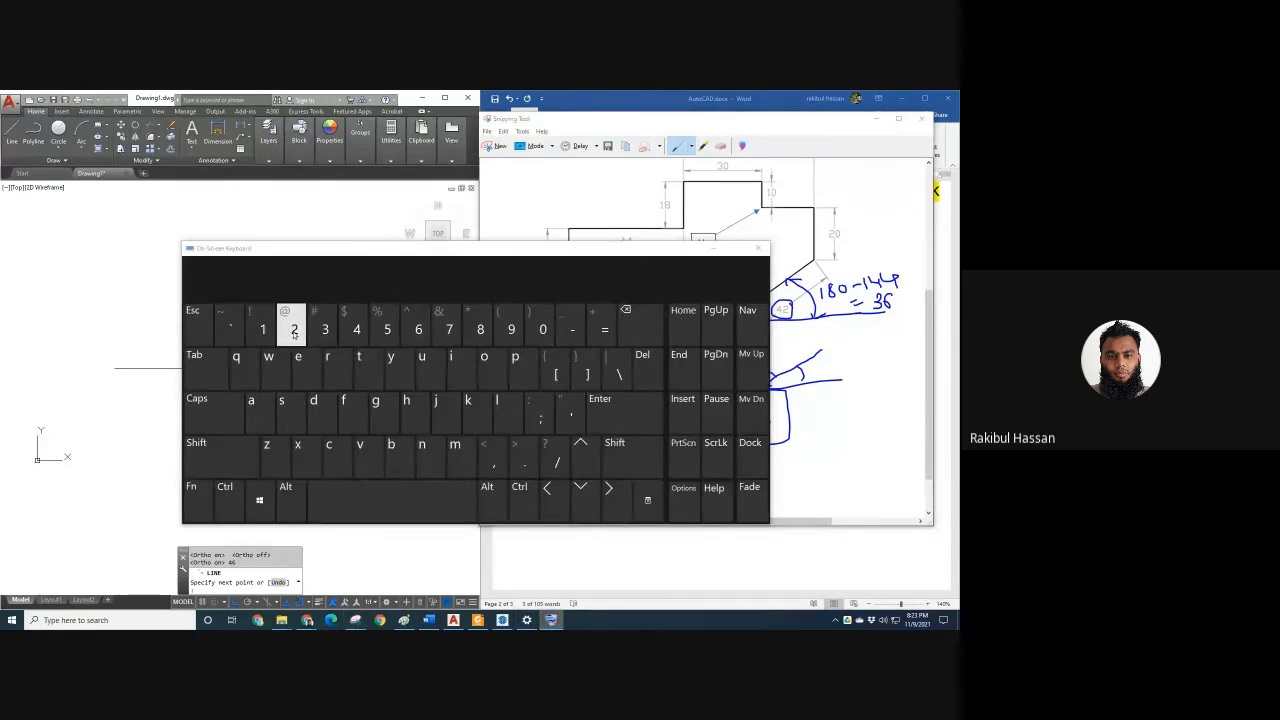
{"action": "left_click", "coordinate": [229, 465]}
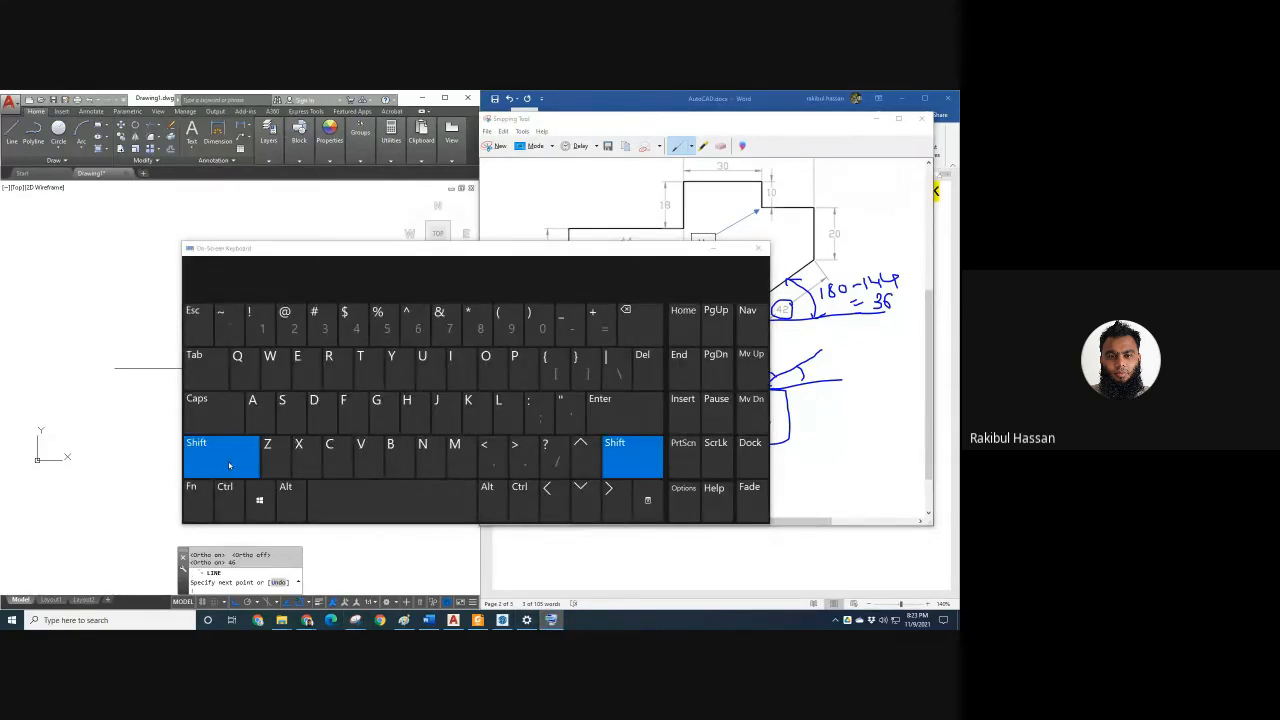
{"action": "left_click", "coordinate": [289, 327]}
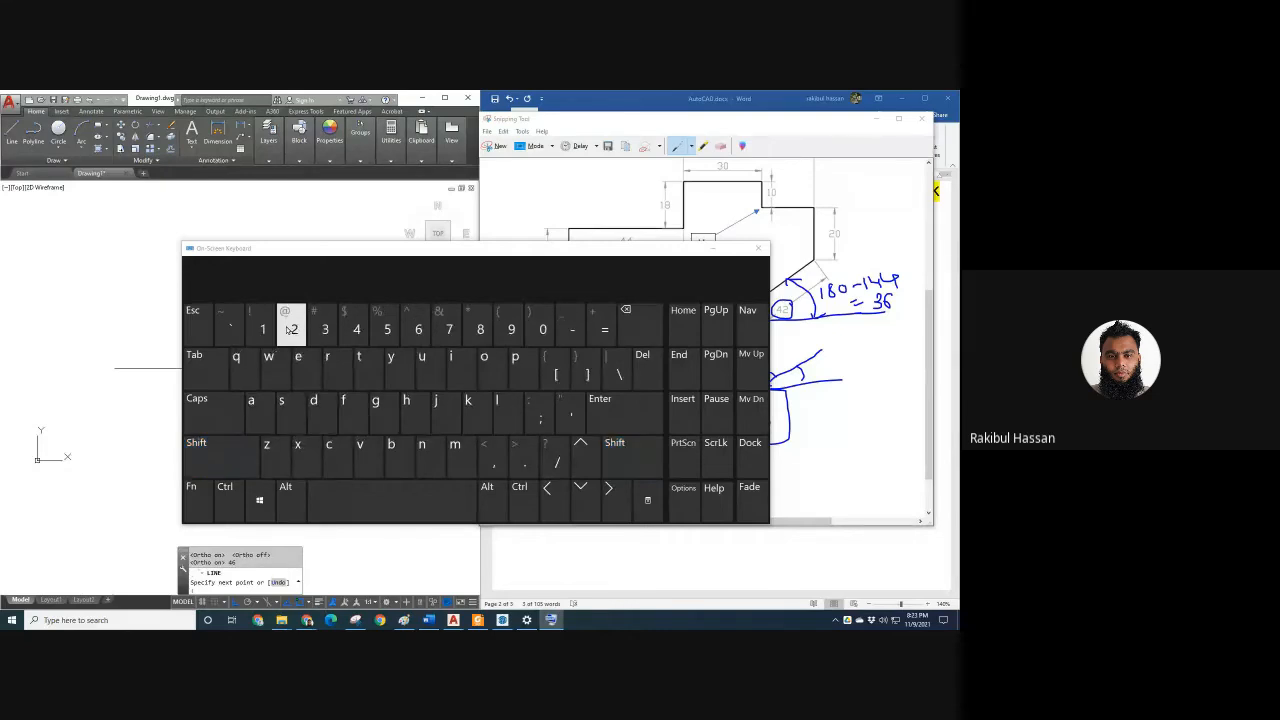
{"action": "left_click", "coordinate": [131, 617]}
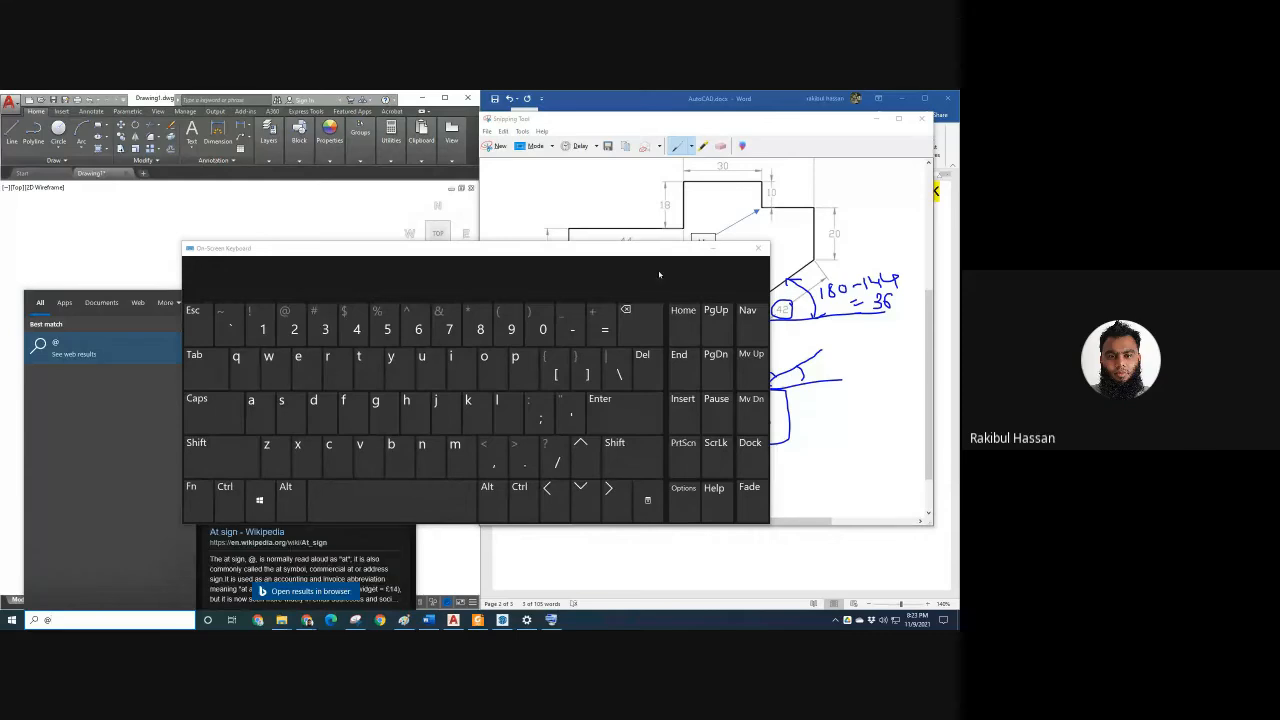
Minimize the On-Screen Keyboard and draw an arrow to the "<" sign in the framed note on the snip.
{"action": "left_click", "coordinate": [716, 248]}
{"action": "left_click", "coordinate": [360, 264]}
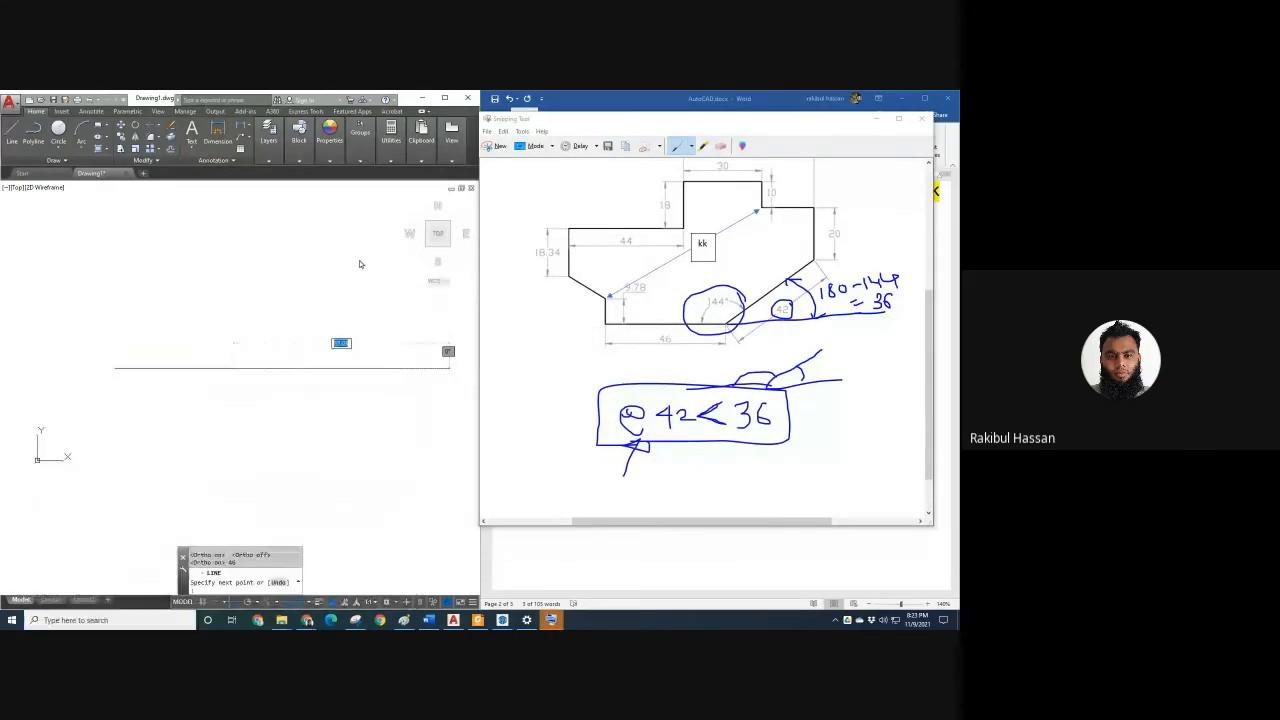
{"action": "left_click_drag", "start_coordinate": [677, 490], "coordinate": [706, 445]}
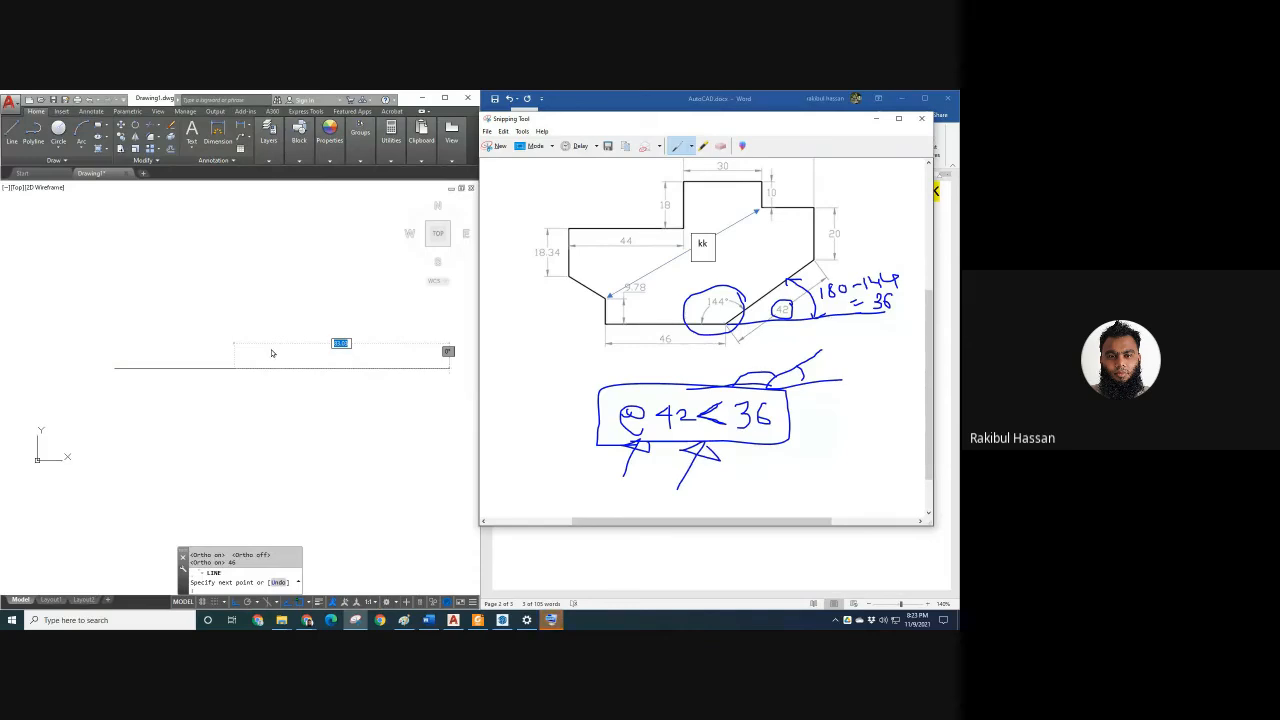
Switch to AutoCAD and turn Ortho mode off for the line in progress.
{"action": "left_click", "coordinate": [311, 368]}
{"action": "middle_click_drag", "start_coordinate": [331, 374], "coordinate": [251, 399]}
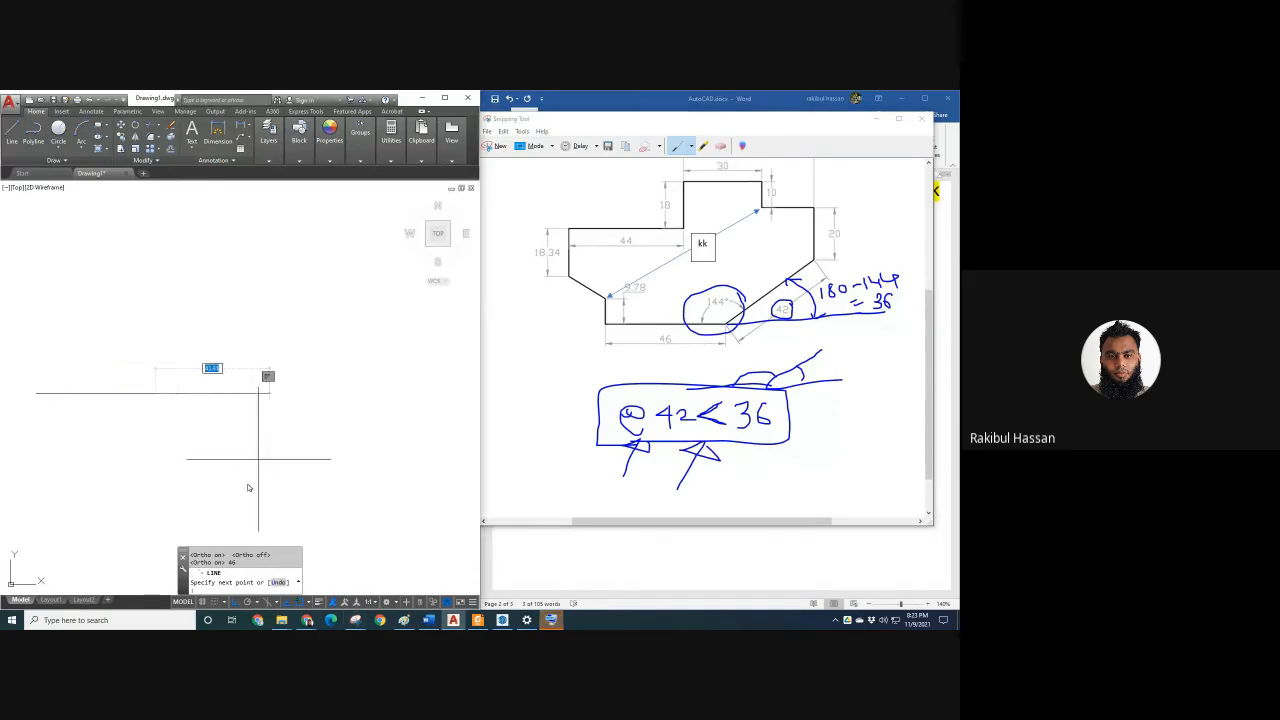
{"action": "left_click", "coordinate": [235, 602]}
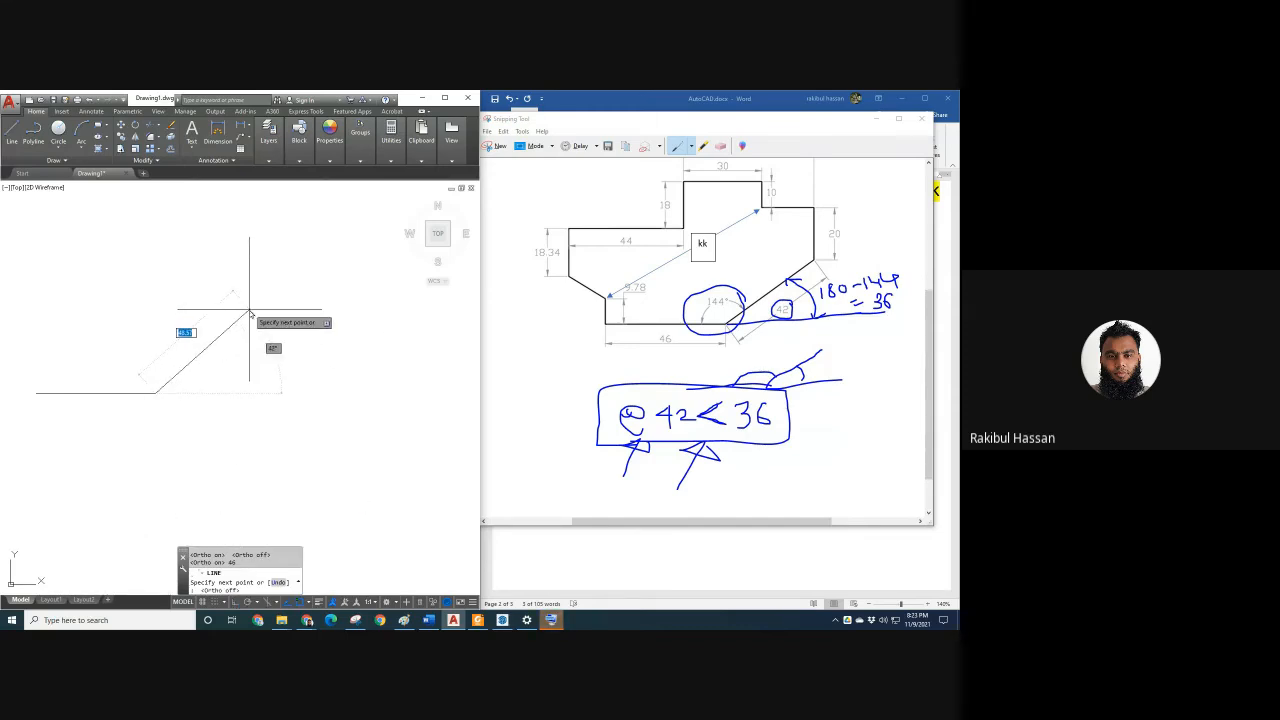
{"action": "type", "text": "@"}
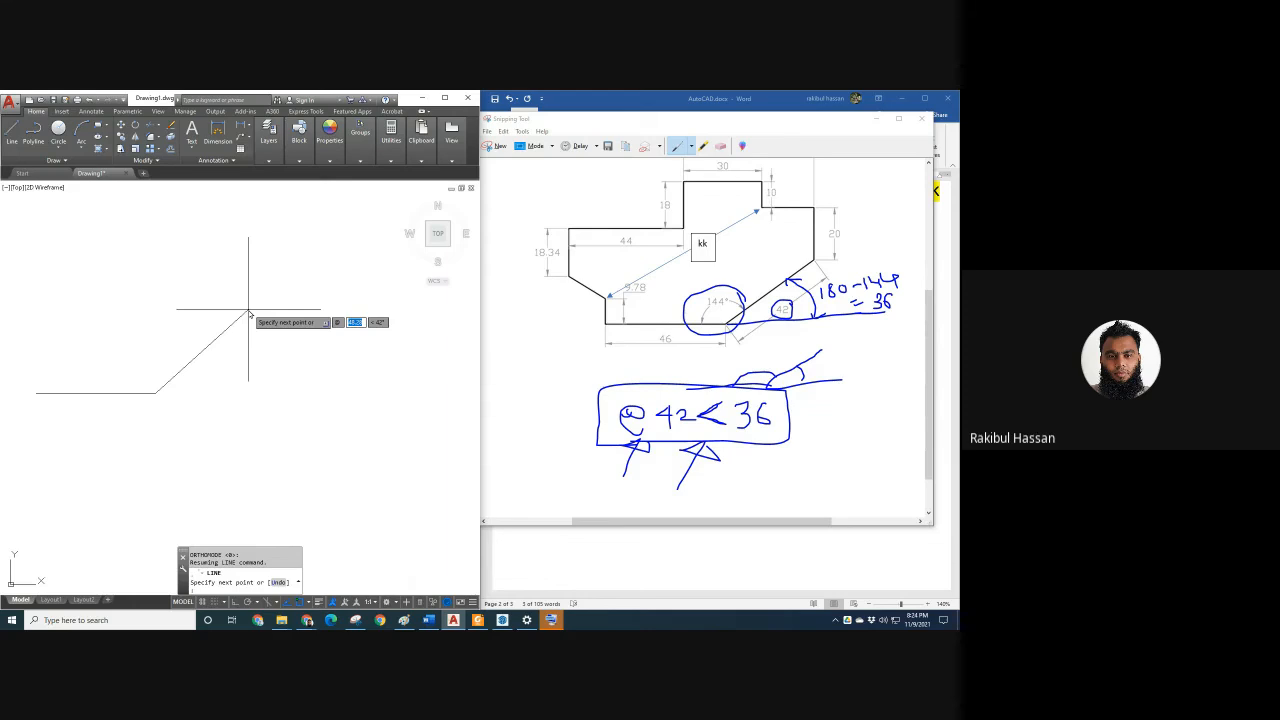
{"action": "type", "text": "4"}
{"action": "left_click", "coordinate": [550, 620]}
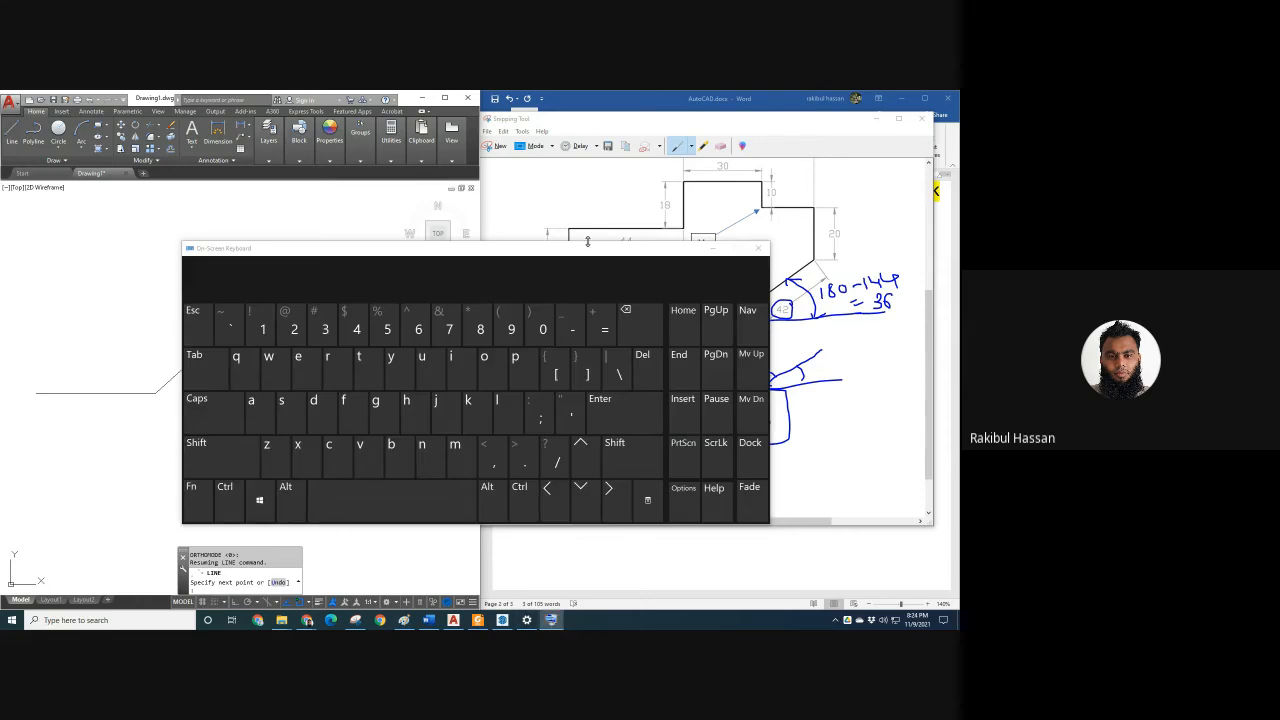
{"action": "mouse_move", "coordinate": [585, 251]}
{"action": "left_mouse_down"}
{"action": "mouse_move", "coordinate": [568, 453]}
{"action": "mouse_move", "coordinate": [594, 422]}
{"action": "mouse_move", "coordinate": [589, 366]}
{"action": "mouse_move", "coordinate": [585, 395]}
{"action": "left_mouse_up"}
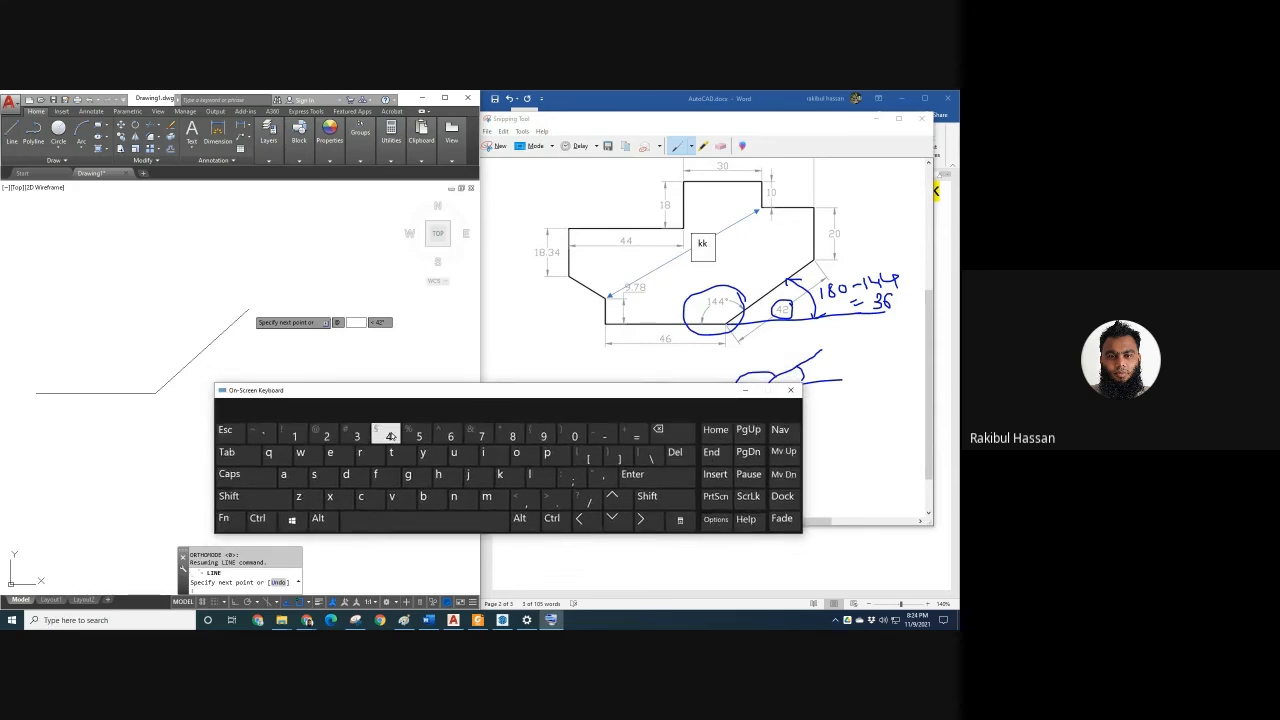
{"action": "left_click", "coordinate": [355, 322]}
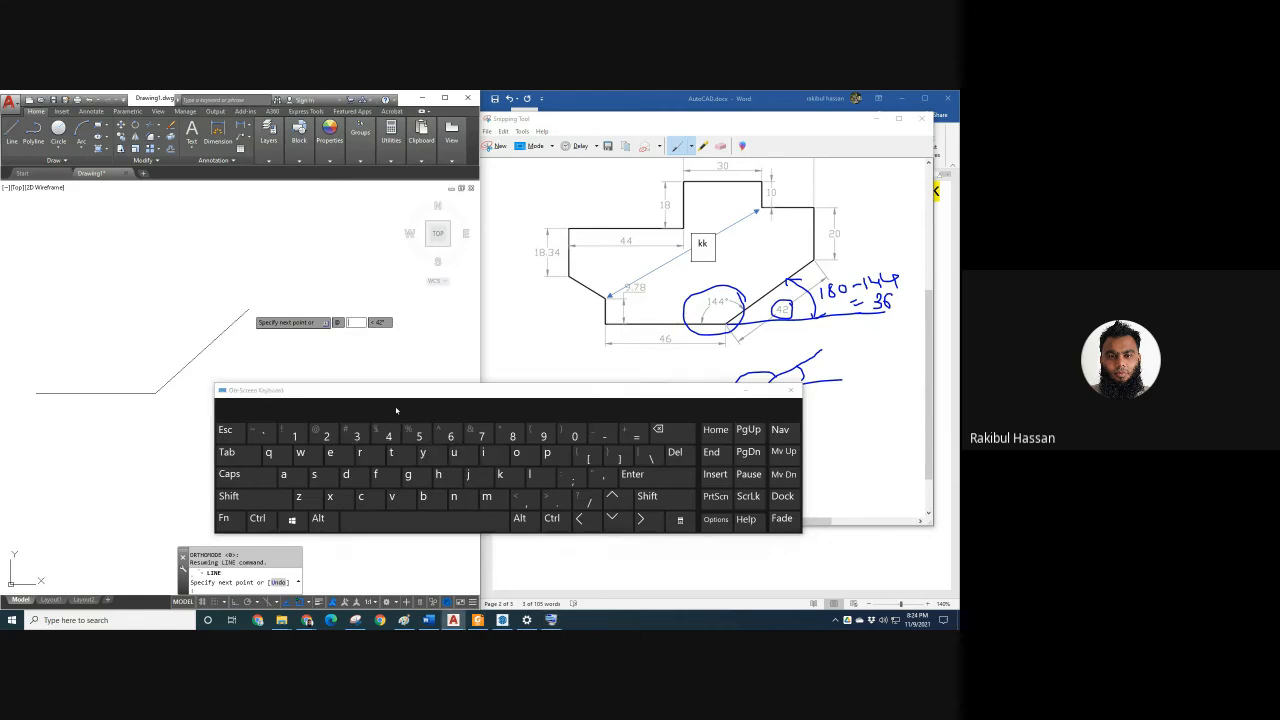
{"action": "type", "text": "4"}
{"action": "left_click", "coordinate": [326, 435]}
{"action": "left_click", "coordinate": [652, 497]}
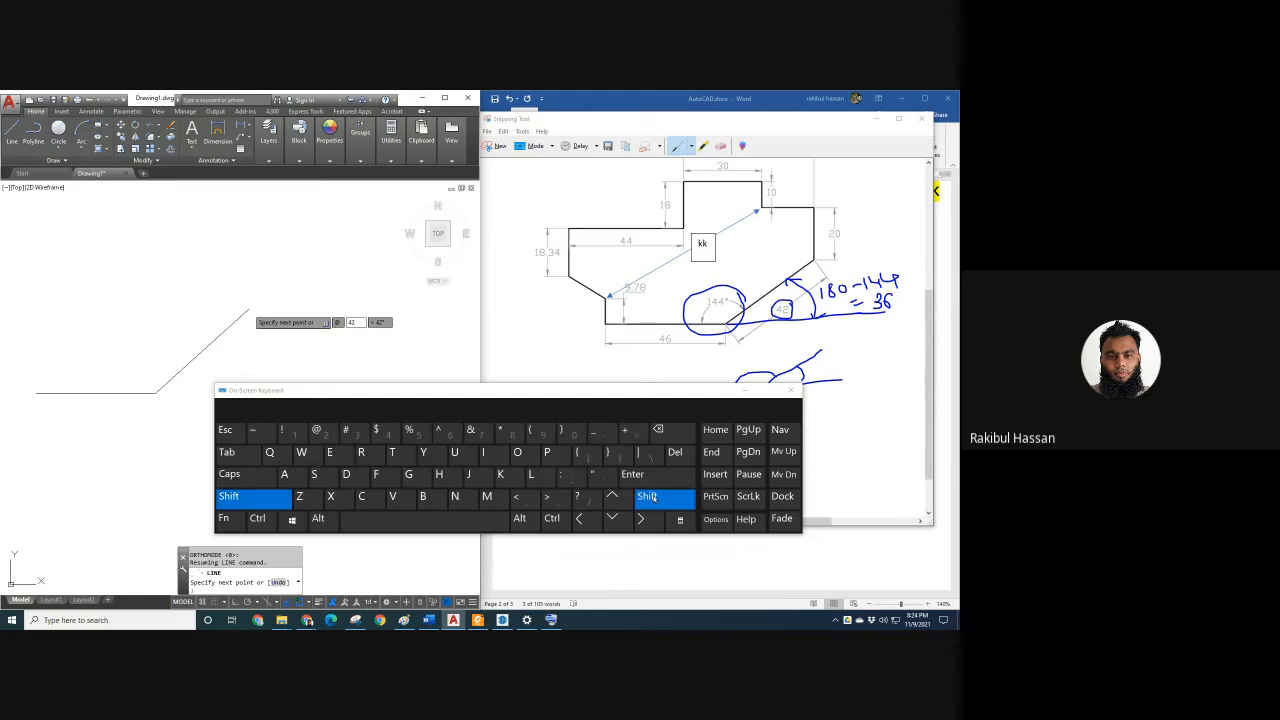
{"action": "left_click", "coordinate": [526, 497]}
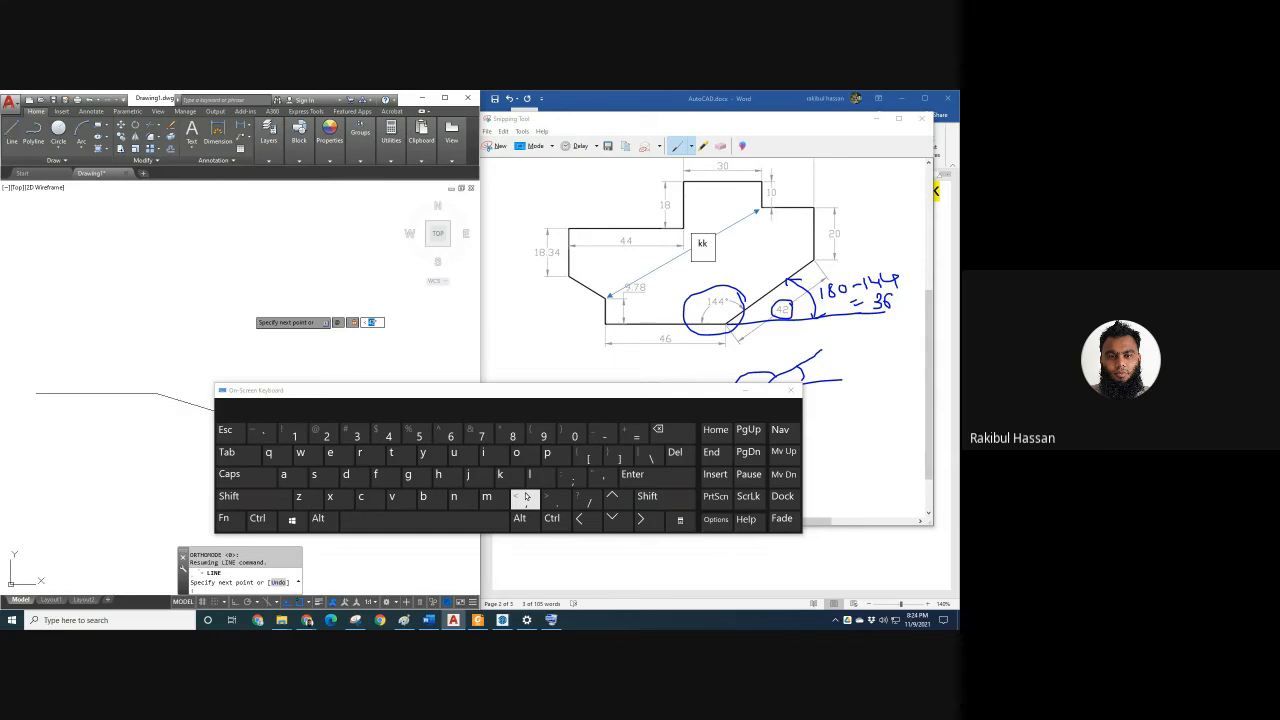
{"action": "left_click", "coordinate": [358, 436]}
{"action": "left_click", "coordinate": [445, 436]}
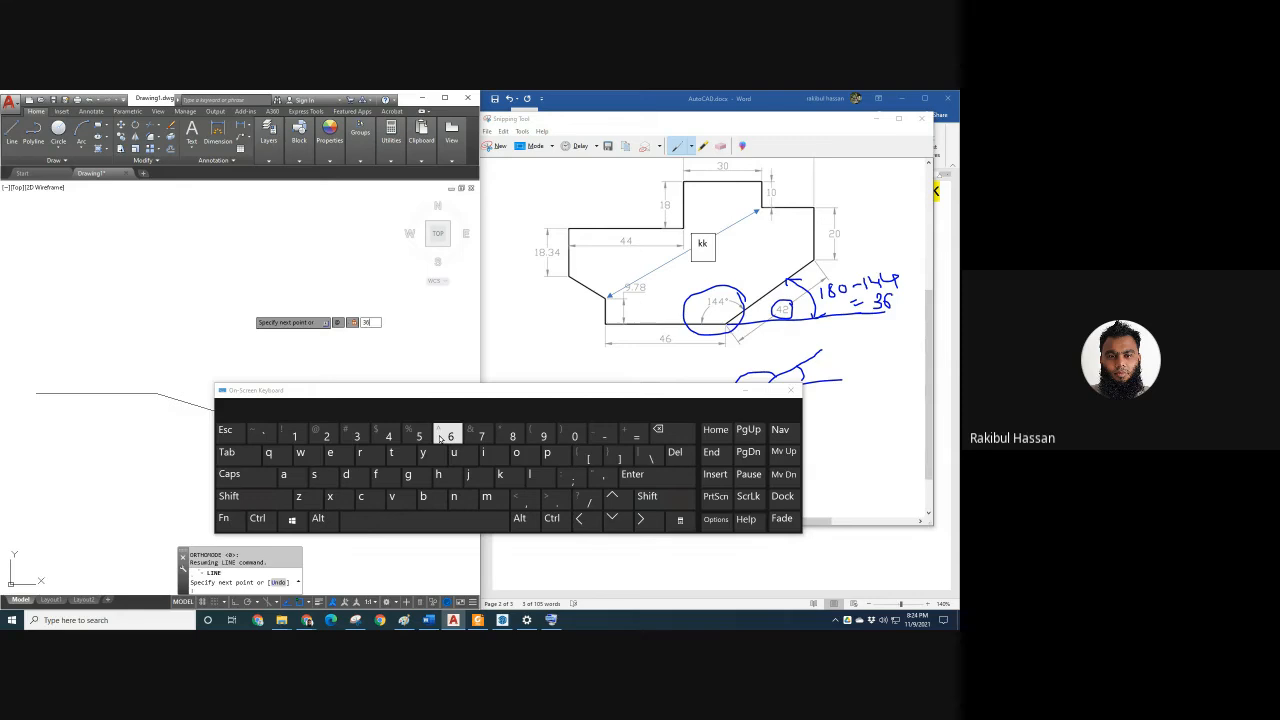
{"action": "left_click", "coordinate": [647, 476]}
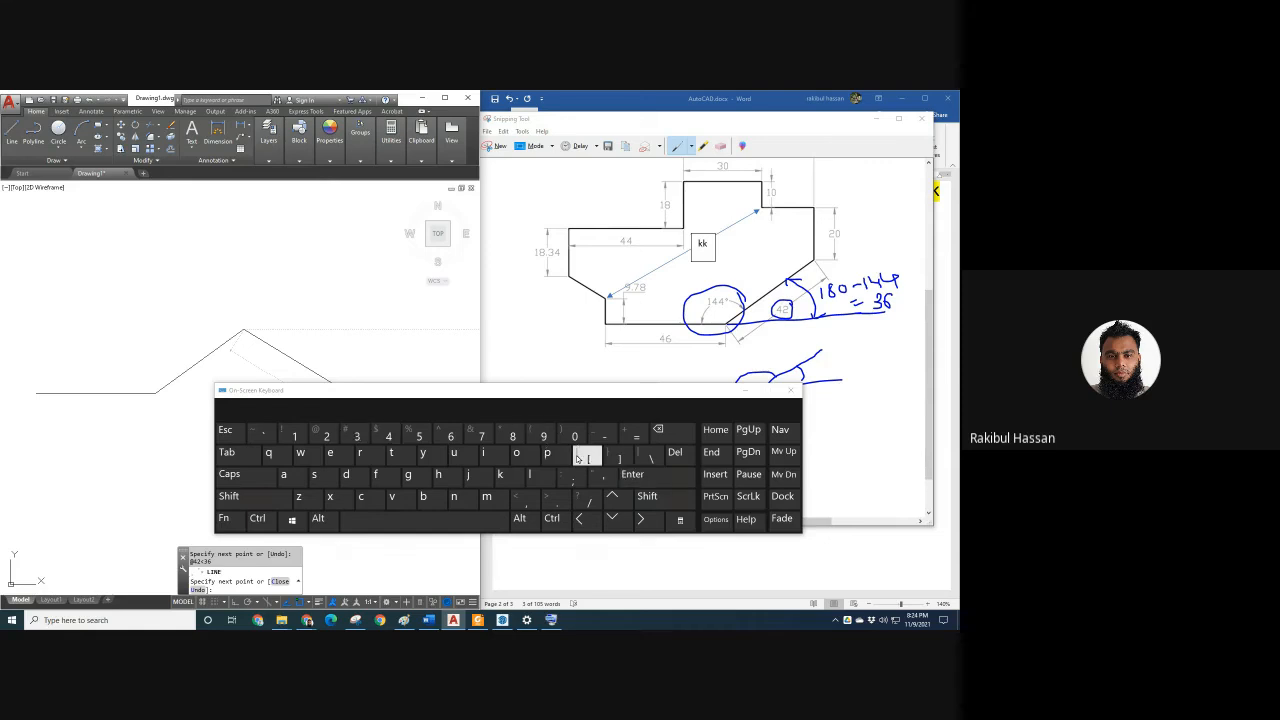
Reposition the On-Screen Keyboard below the practice figure, clear of the line being drawn in AutoCAD.
{"action": "left_click", "coordinate": [567, 393]}
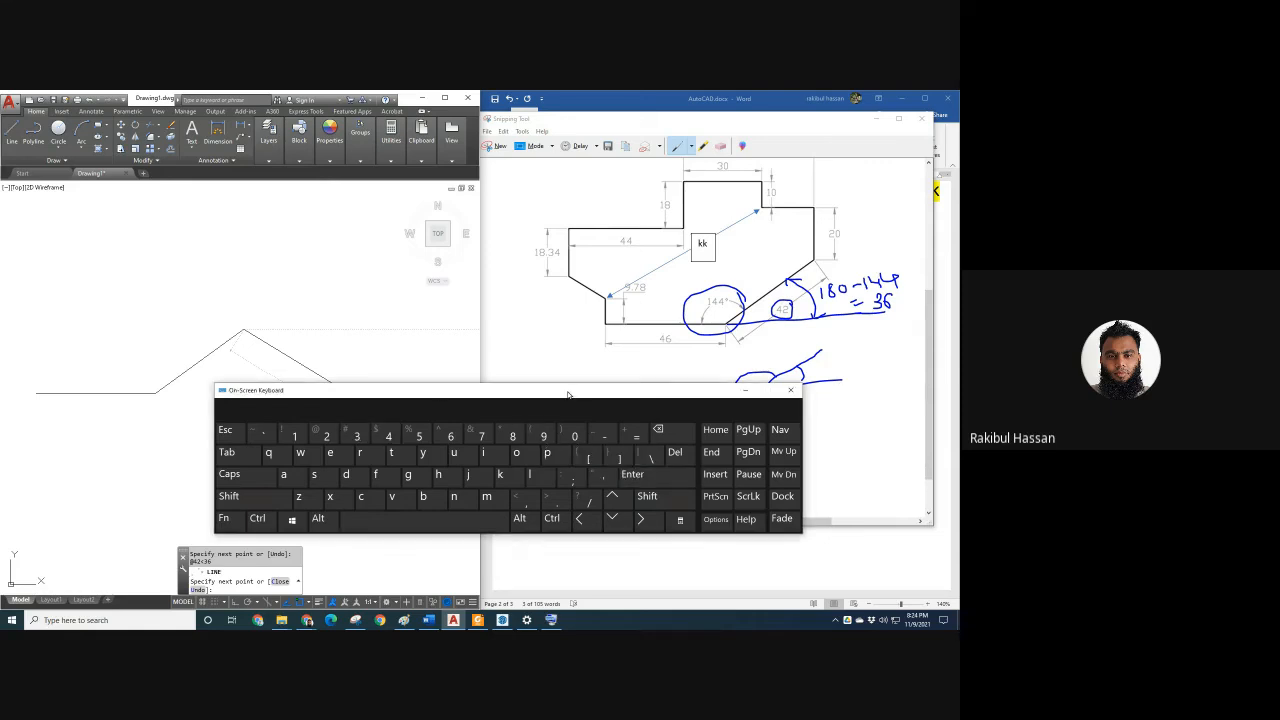
{"action": "left_click_drag", "start_coordinate": [567, 393], "coordinate": [702, 460]}
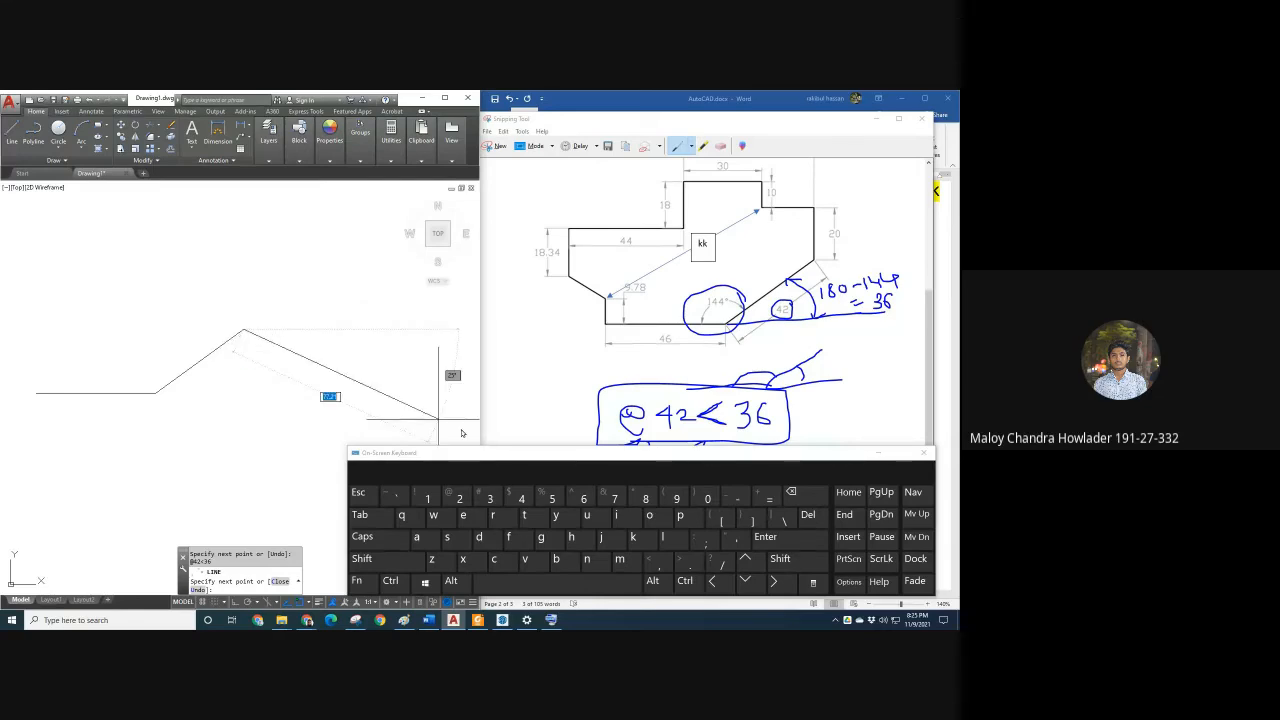
{"action": "left_click_drag", "start_coordinate": [600, 453], "coordinate": [597, 416]}
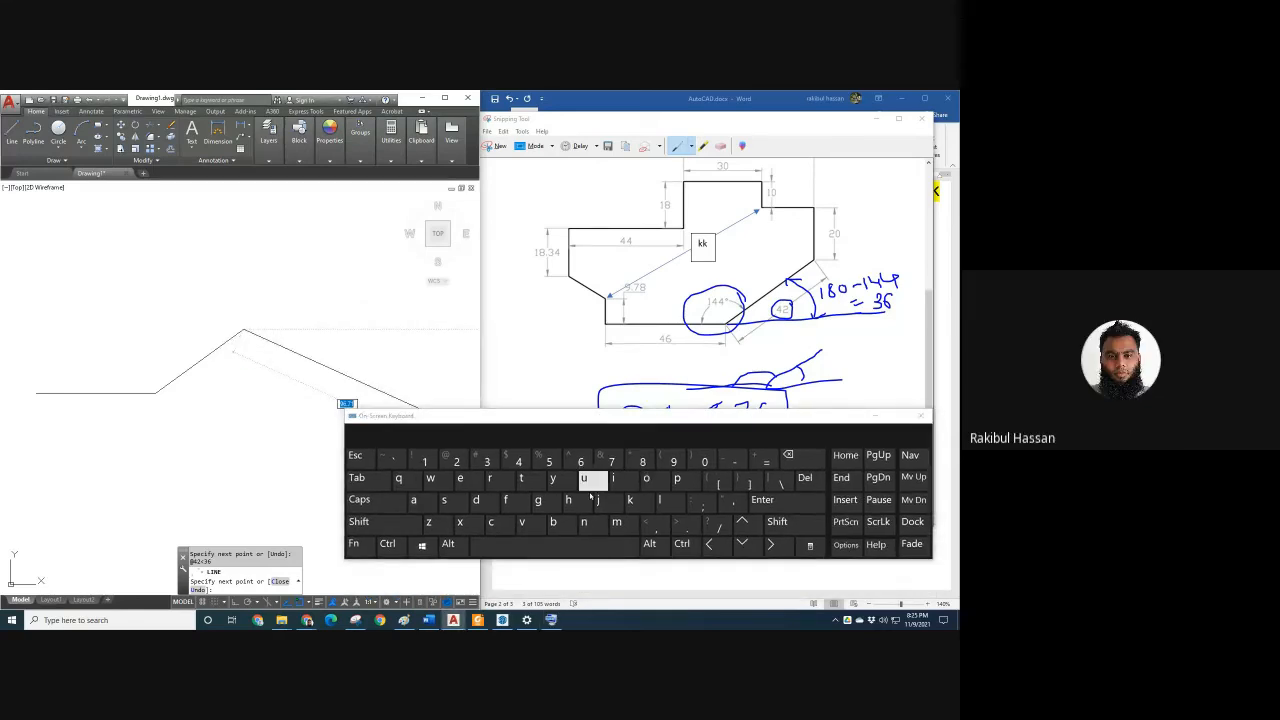
{"action": "mouse_move", "coordinate": [608, 389]}
{"action": "left_mouse_down"}
{"action": "mouse_move", "coordinate": [609, 331]}
{"action": "mouse_move", "coordinate": [609, 423]}
{"action": "mouse_move", "coordinate": [612, 386]}
{"action": "left_mouse_up"}
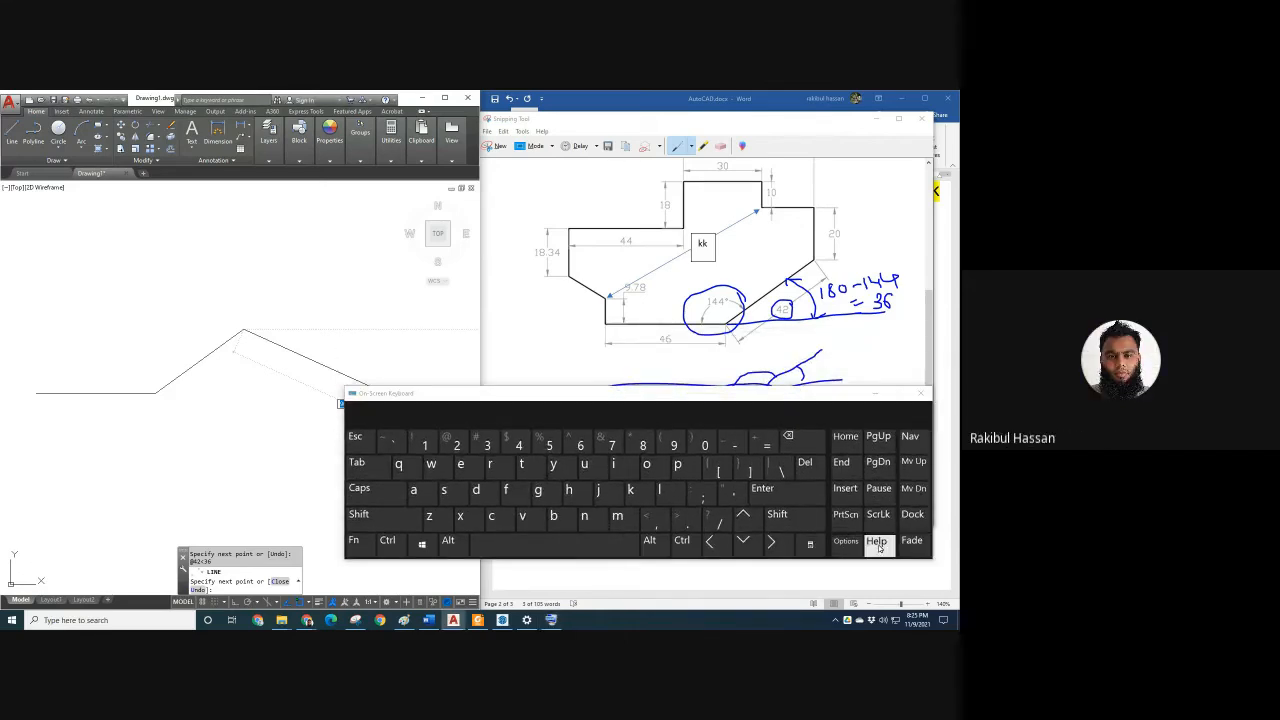
{"action": "left_click", "coordinate": [846, 541]}
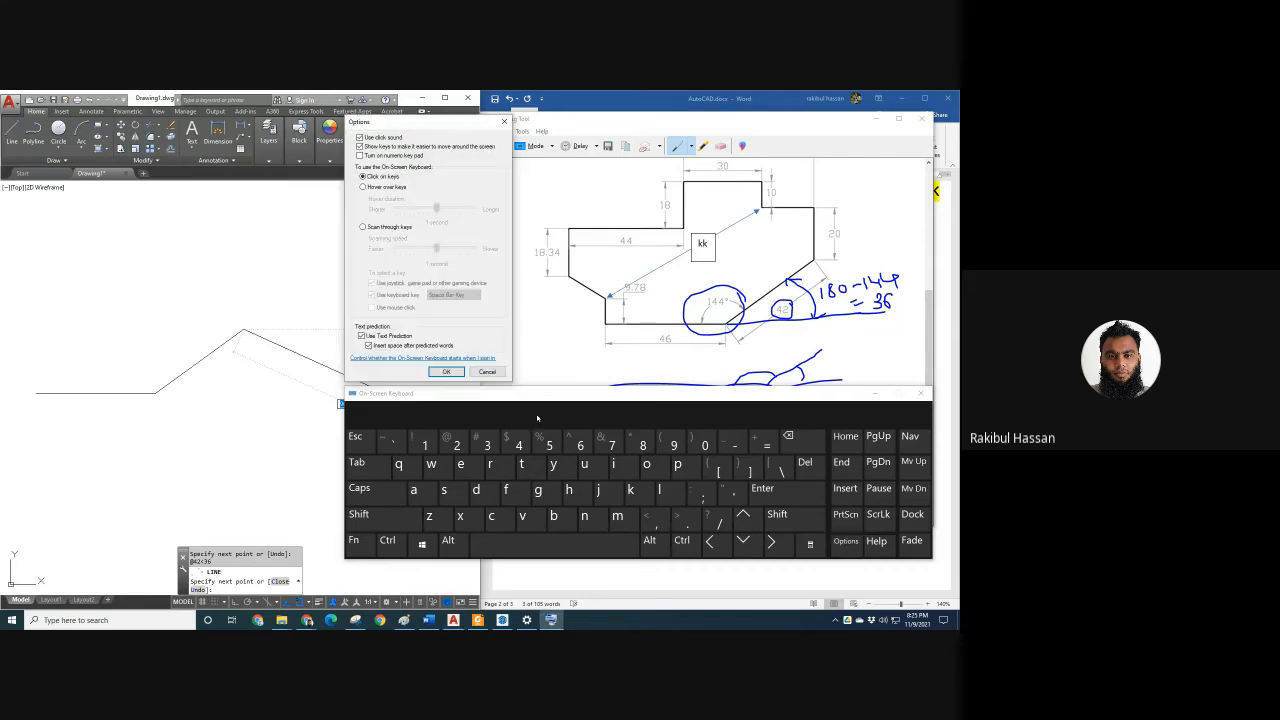
{"action": "left_click", "coordinate": [485, 371]}
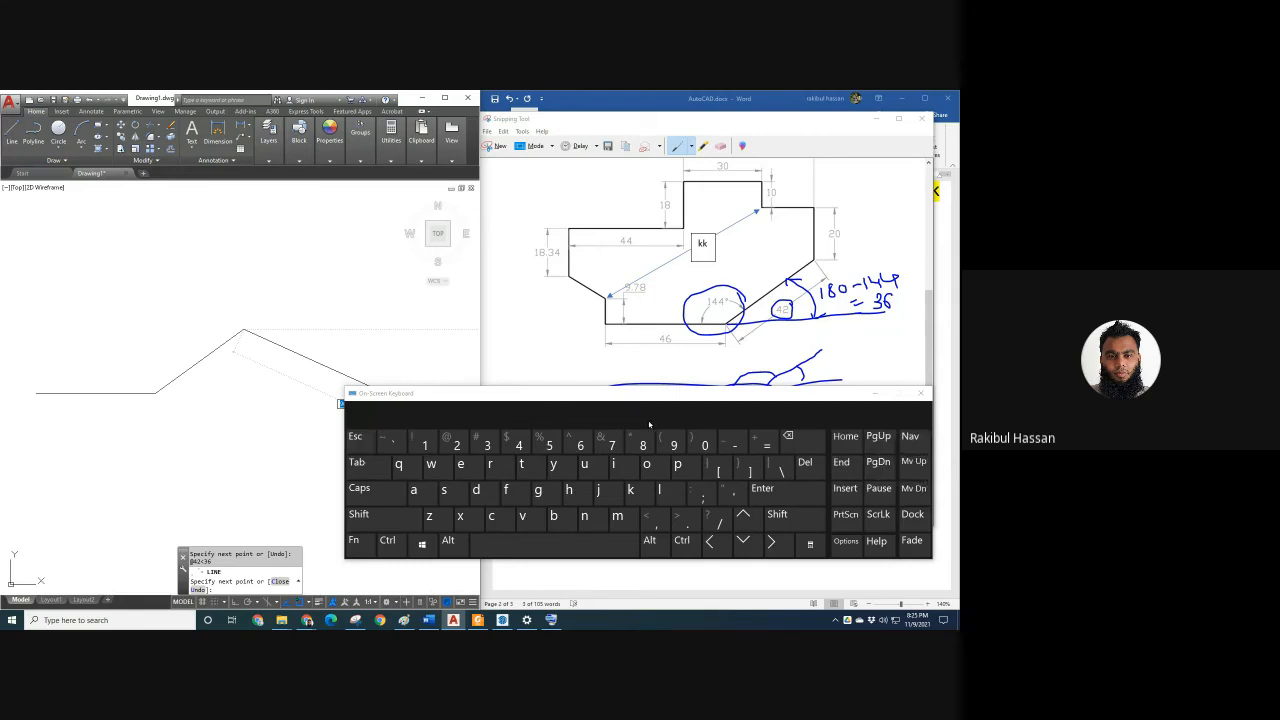
{"action": "mouse_move", "coordinate": [503, 387]}
{"action": "left_mouse_down"}
{"action": "mouse_move", "coordinate": [541, 475]}
{"action": "mouse_move", "coordinate": [532, 452]}
{"action": "left_mouse_up"}
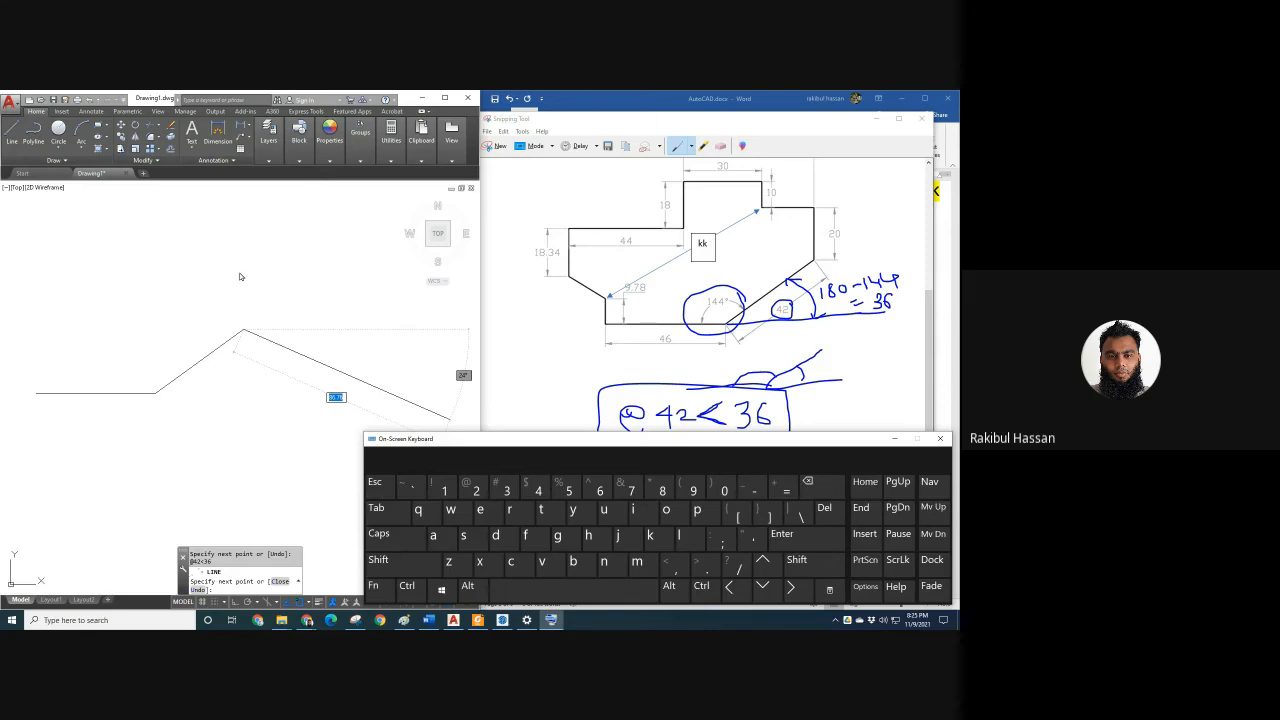
Turn Ortho on and draw a 20-unit vertical segment upward from the sloped segment's end, marking the 20 dimension on the snip.
{"action": "left_click", "coordinate": [319, 318]}
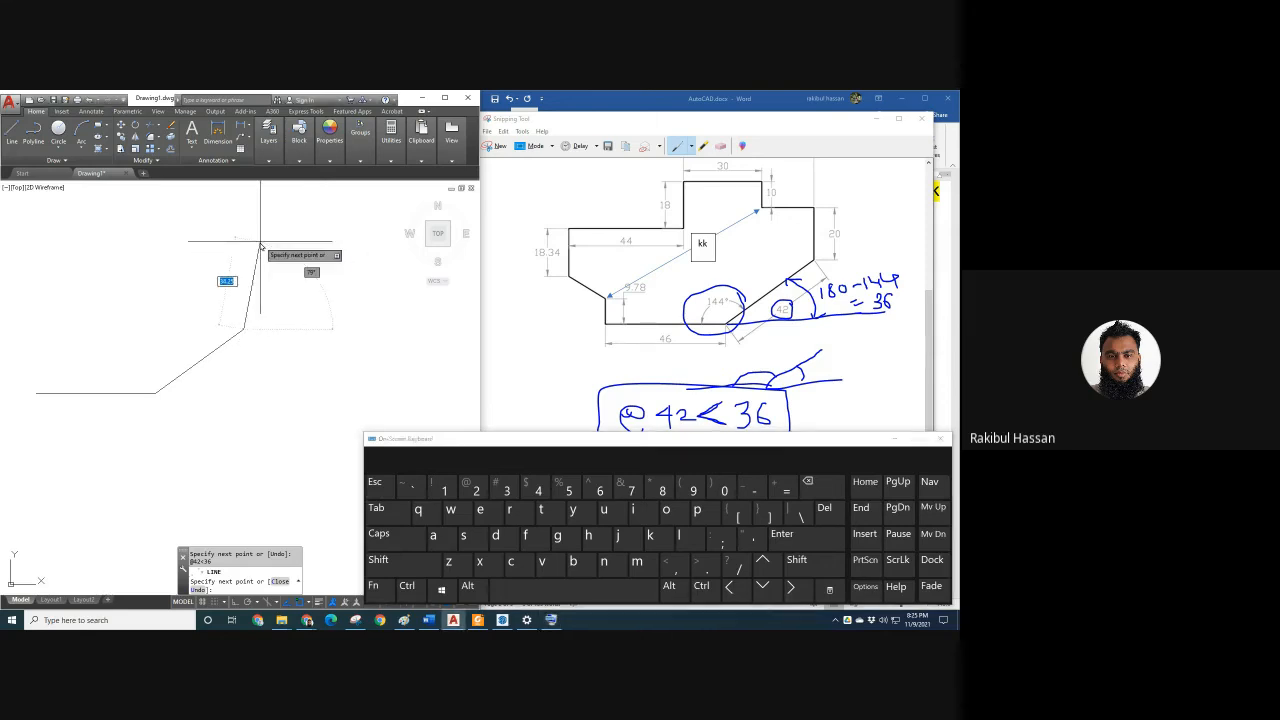
{"action": "key", "text": "F8"}
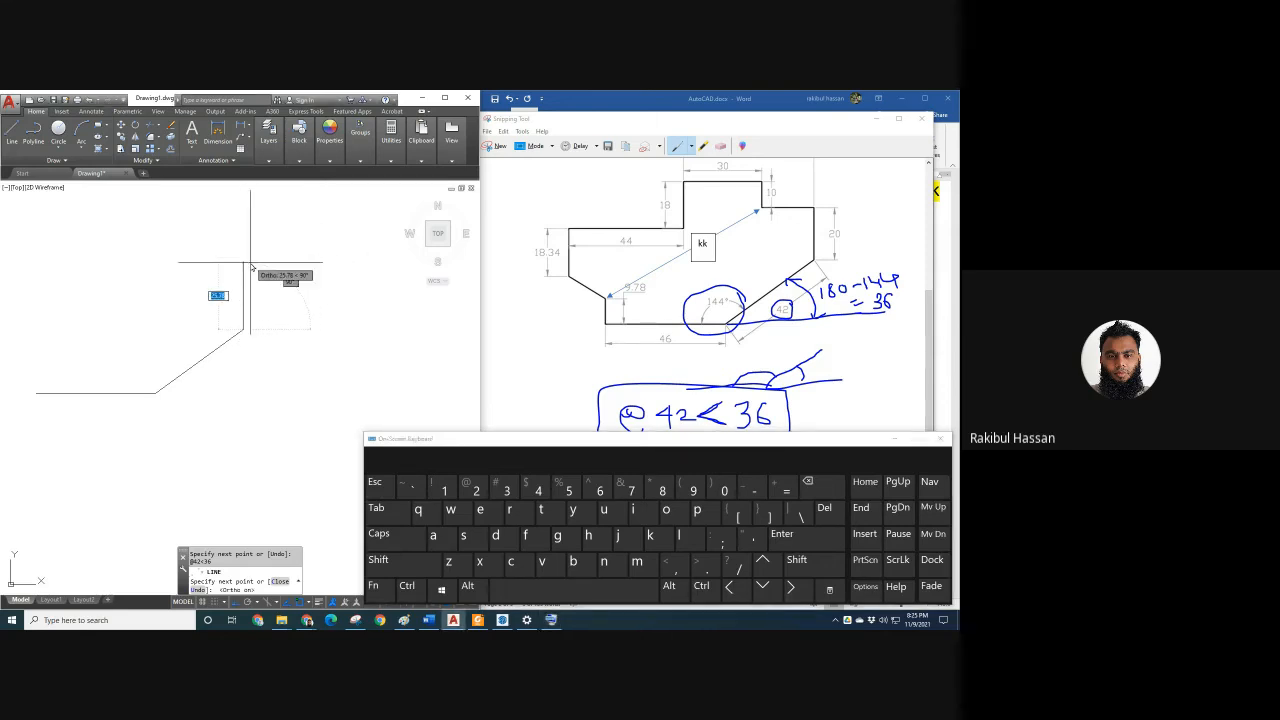
{"action": "scroll", "coordinate": [254, 263], "scroll_direction": "up", "scroll_amount": 2}
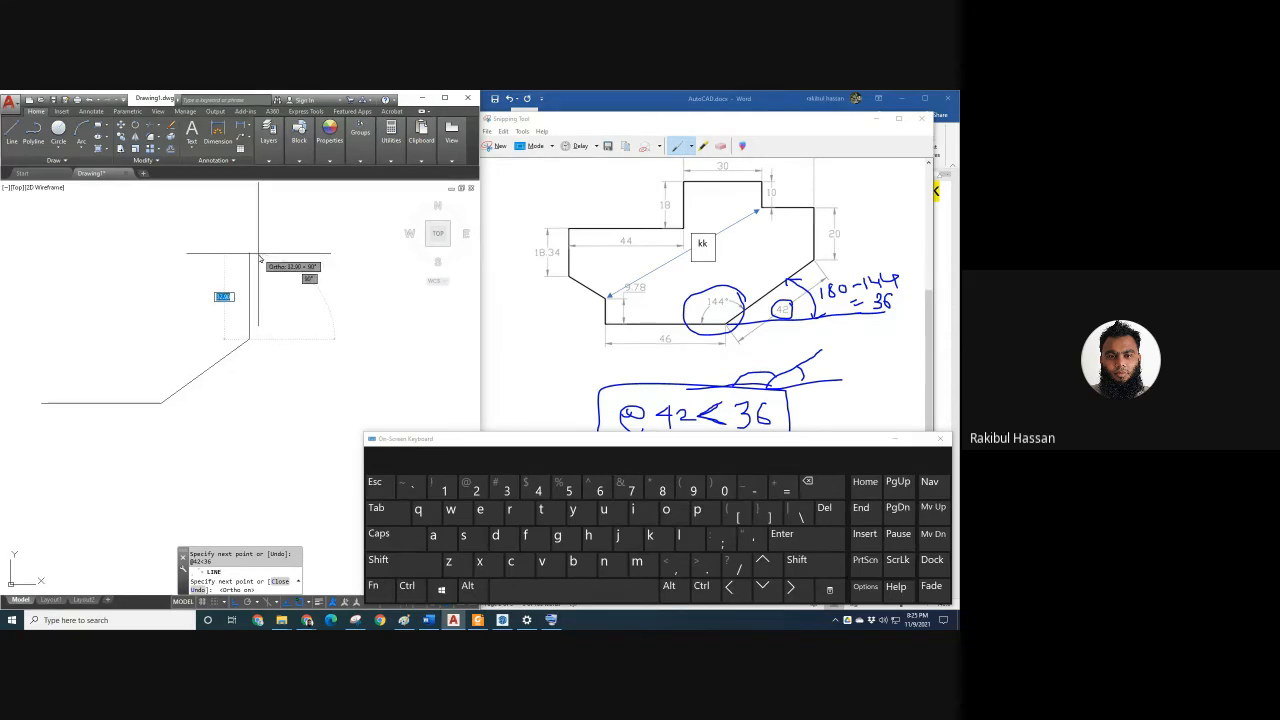
{"action": "type", "text": "4"}
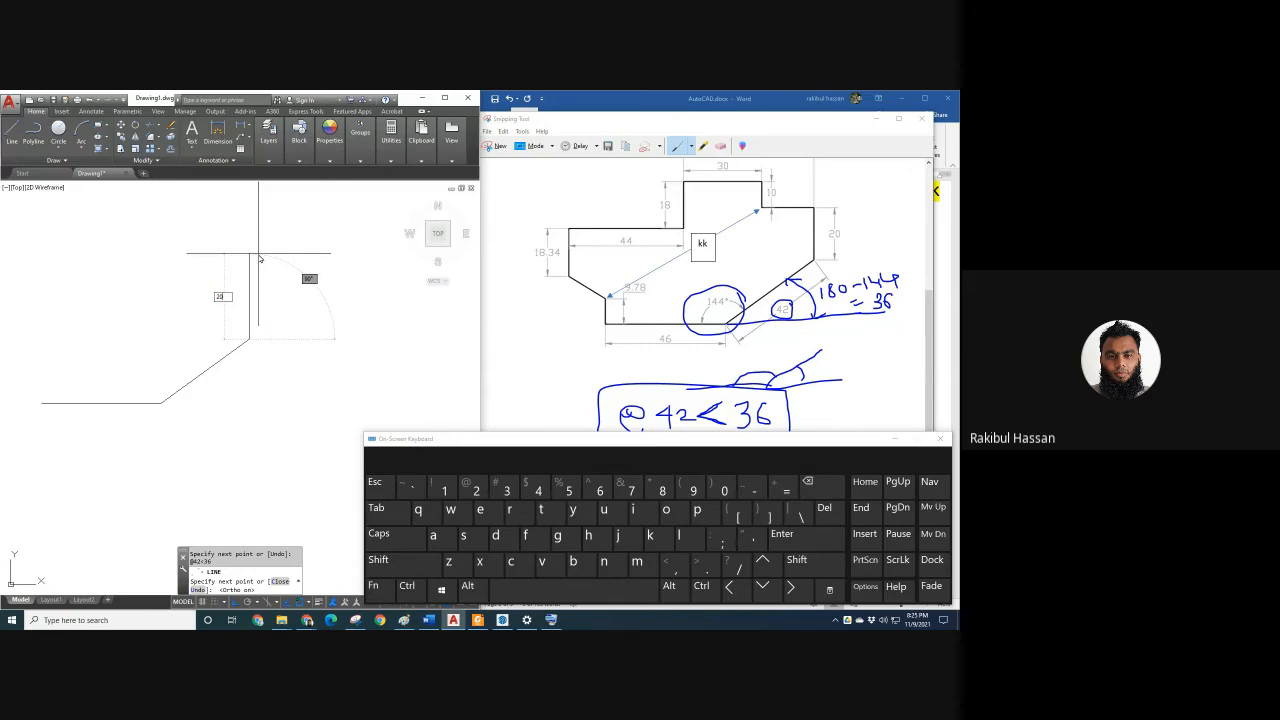
{"action": "left_click", "coordinate": [770, 266]}
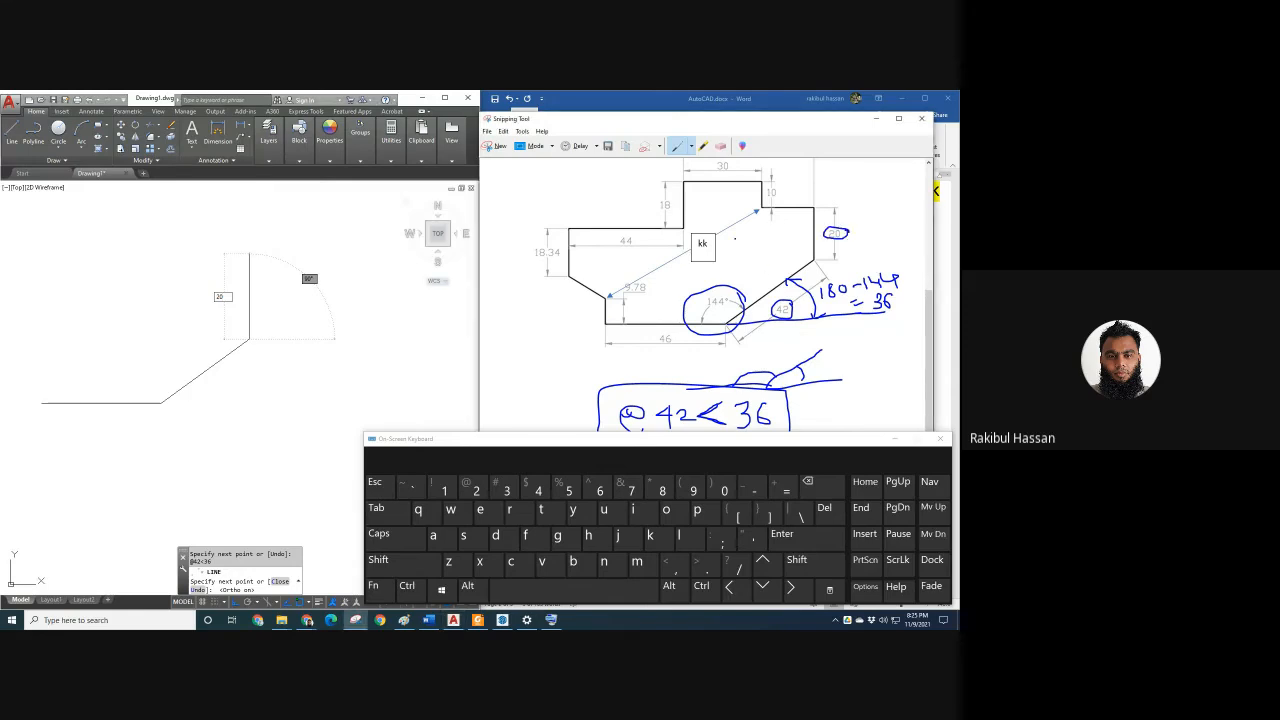
{"action": "left_click_drag", "start_coordinate": [735, 238], "coordinate": [820, 231]}
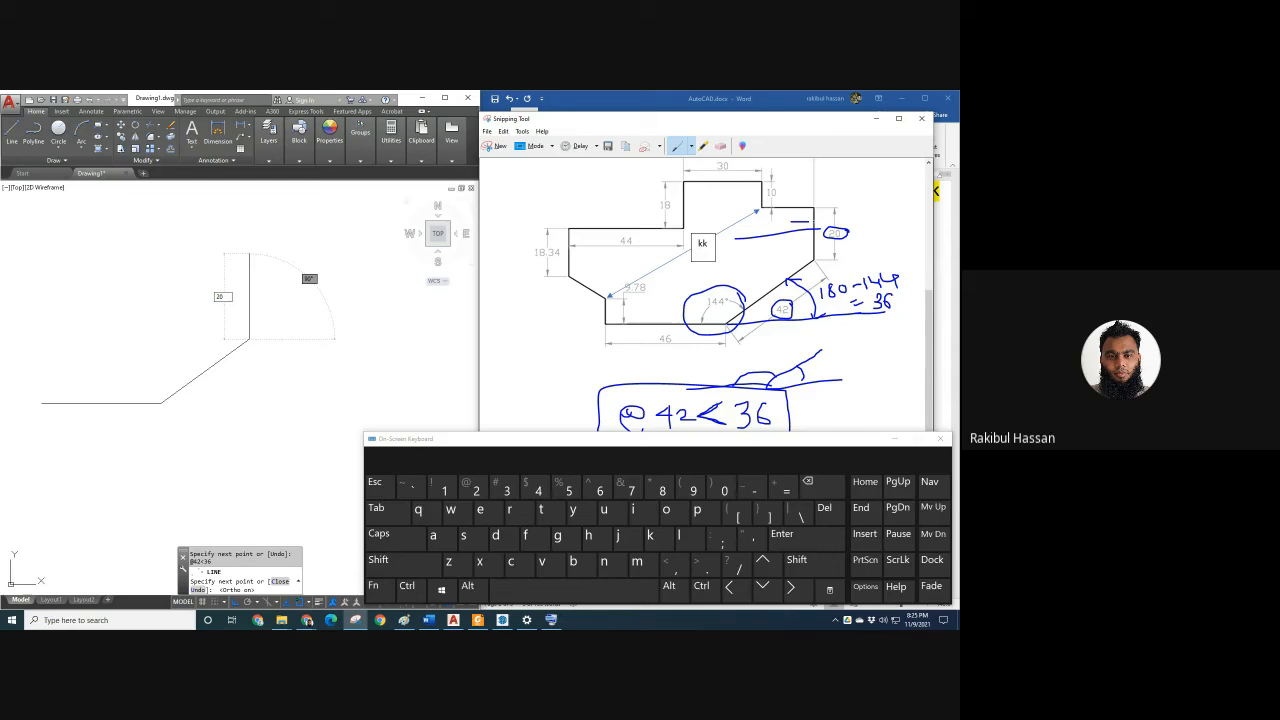
{"action": "left_click", "coordinate": [226, 297]}
{"action": "left_click", "coordinate": [786, 533]}
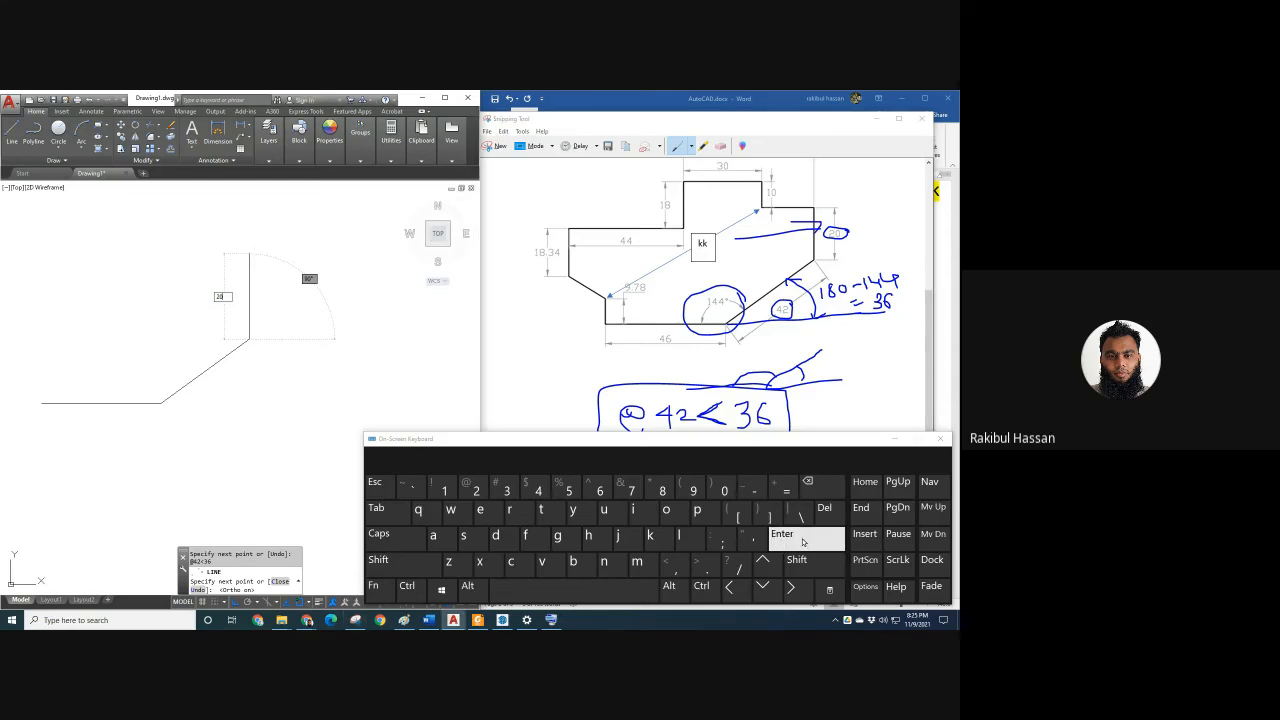
On the snip, circle the 10 and 50 dimensions and mark the 50 span, the 30 top edge and the short step edge.
{"action": "middle_click_drag", "start_coordinate": [250, 275], "coordinate": [272, 284]}
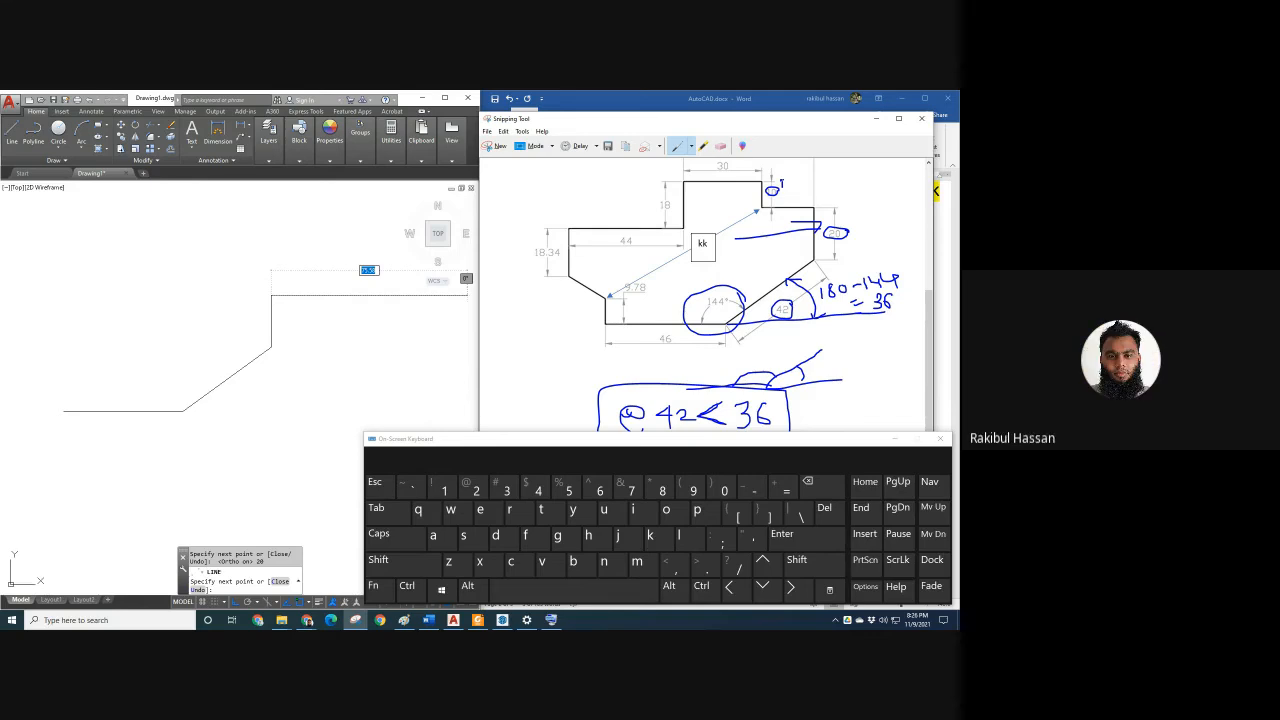
{"action": "scroll", "coordinate": [717, 295], "scroll_direction": "up", "scroll_amount": 2}
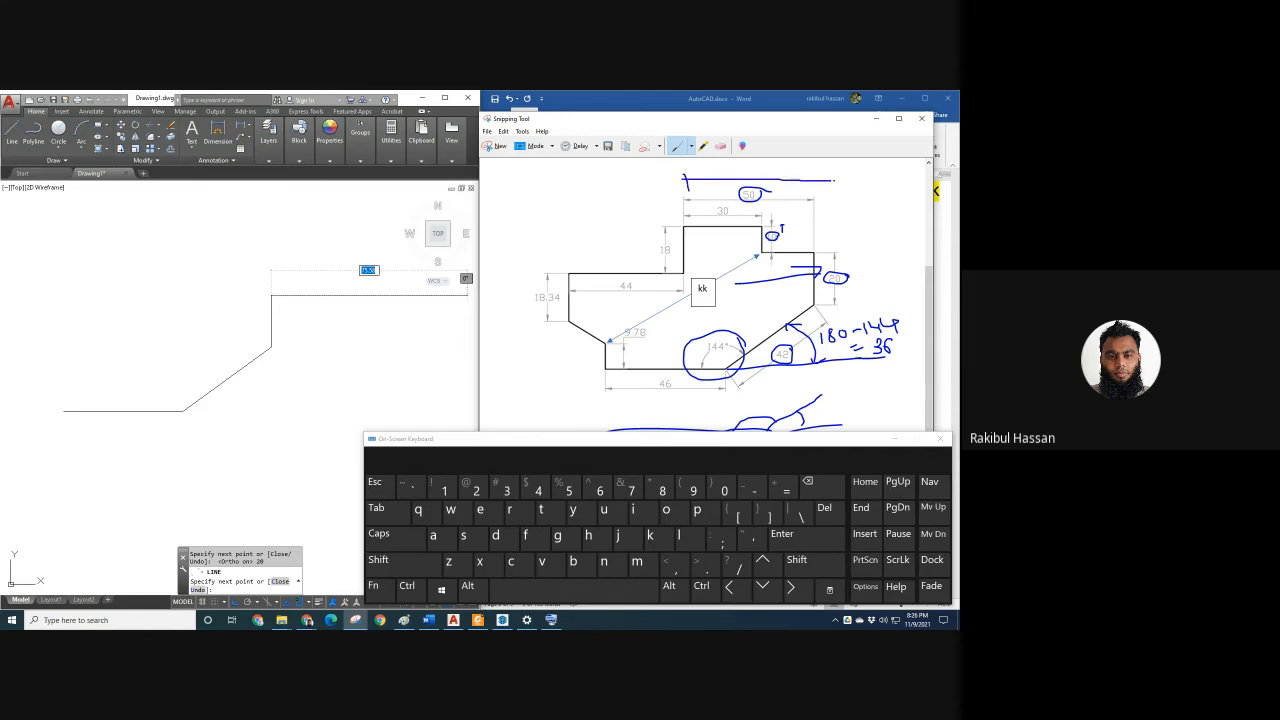
{"action": "left_click_drag", "start_coordinate": [833, 181], "coordinate": [837, 181]}
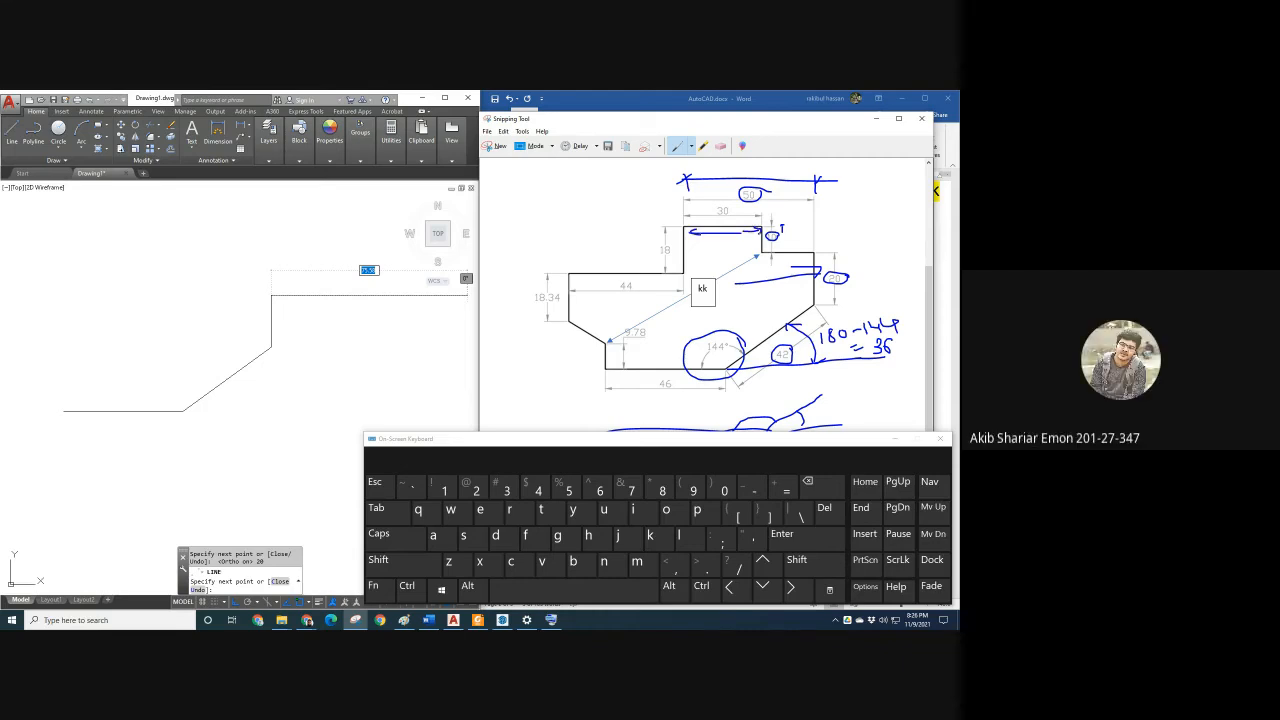
{"action": "left_click_drag", "start_coordinate": [768, 263], "coordinate": [784, 262]}
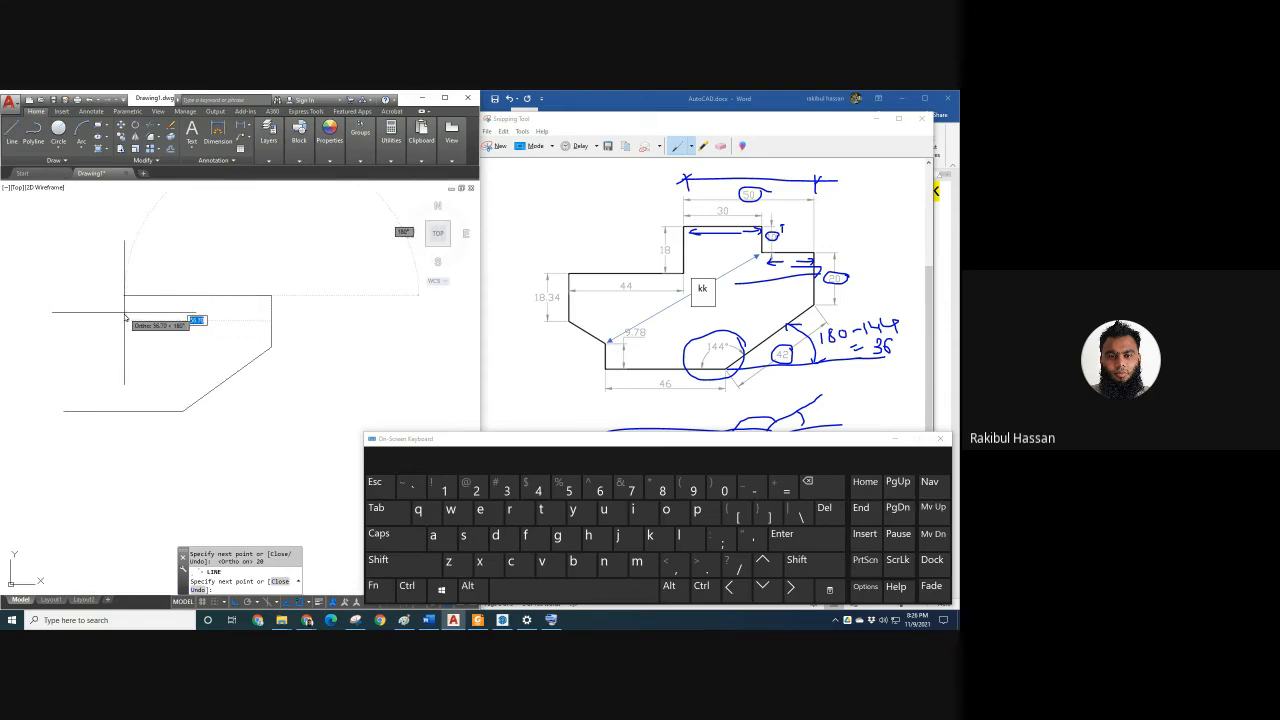
Try a 20-unit horizontal segment leftward from the top of the vertical edge, and undo it.
{"action": "type", "text": "20"}
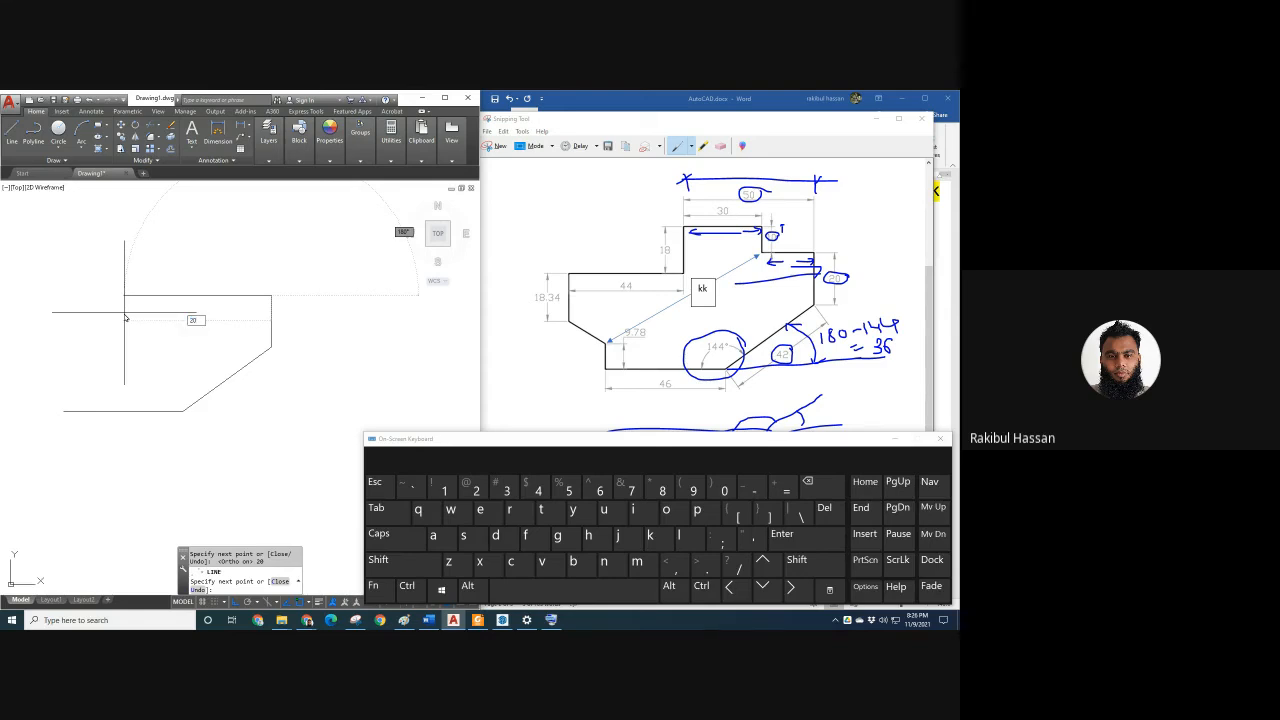
{"action": "key", "text": "Return"}
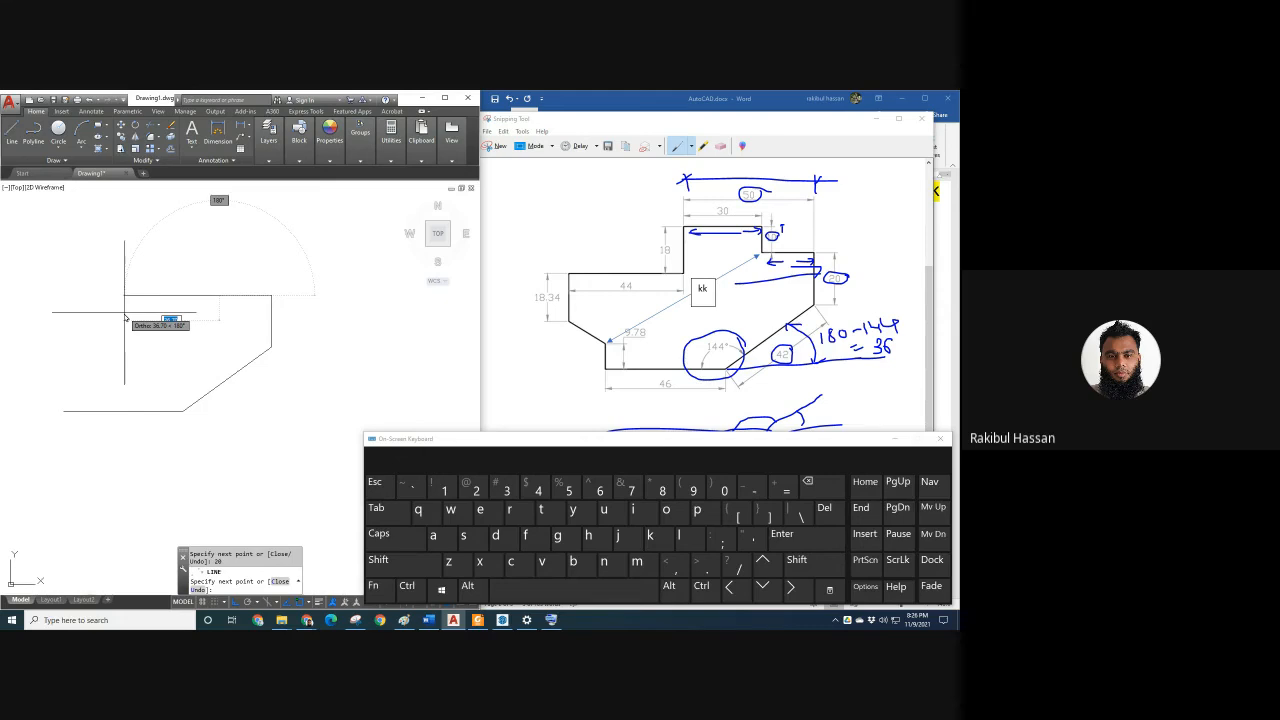
{"action": "key", "text": "ctrl+z"}
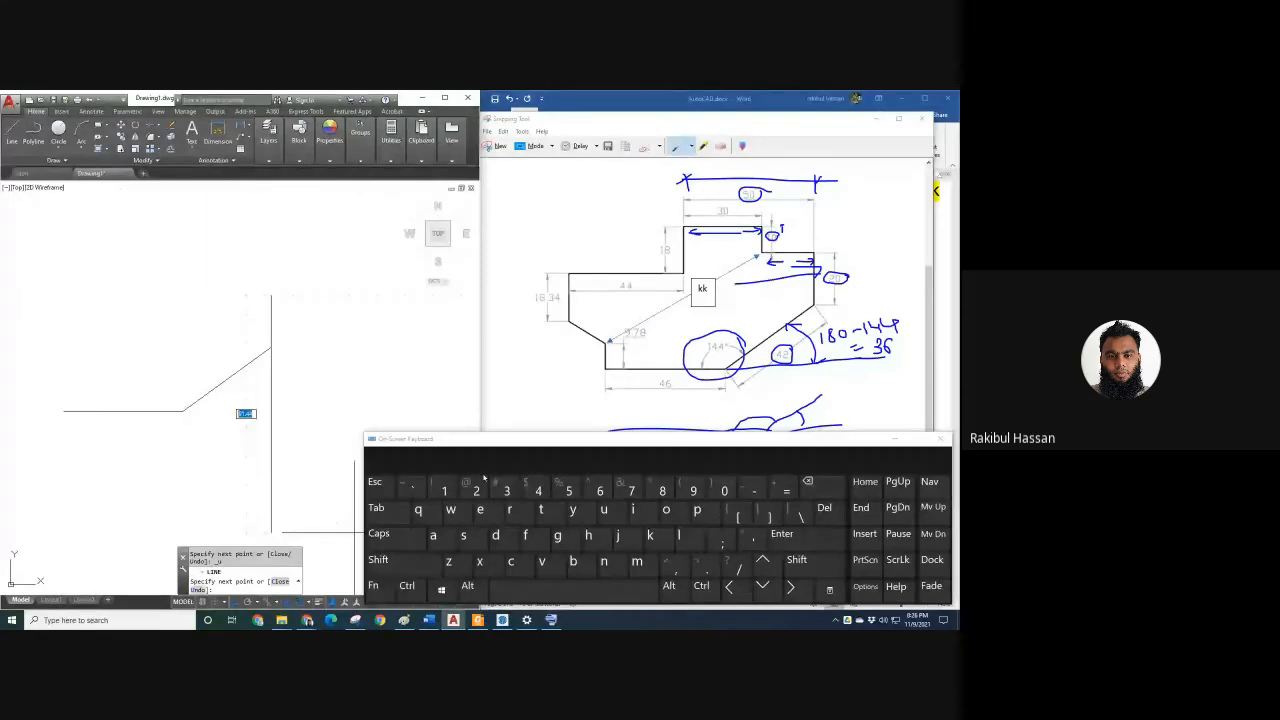
Draw a 20-unit horizontal segment leftward from the top of the vertical edge, entering the length with the On-Screen Keyboard.
{"action": "left_click_drag", "start_coordinate": [498, 447], "coordinate": [155, 344]}
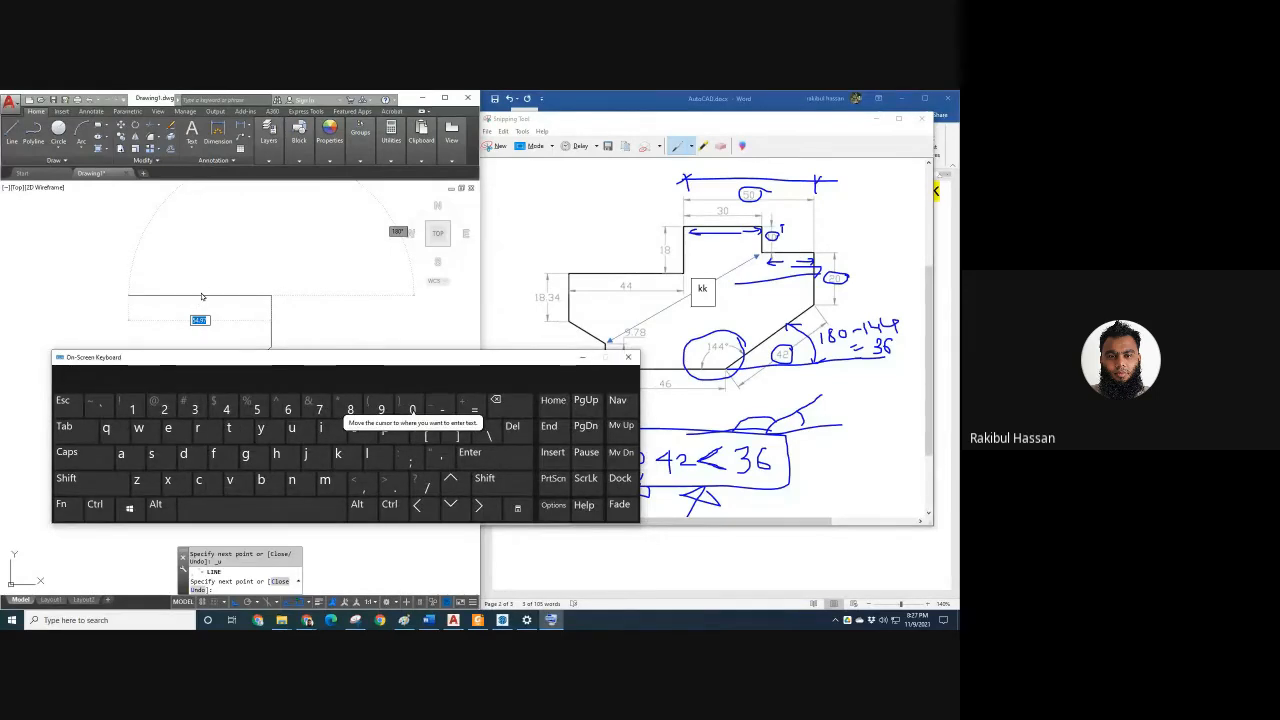
{"action": "left_click", "coordinate": [162, 408]}
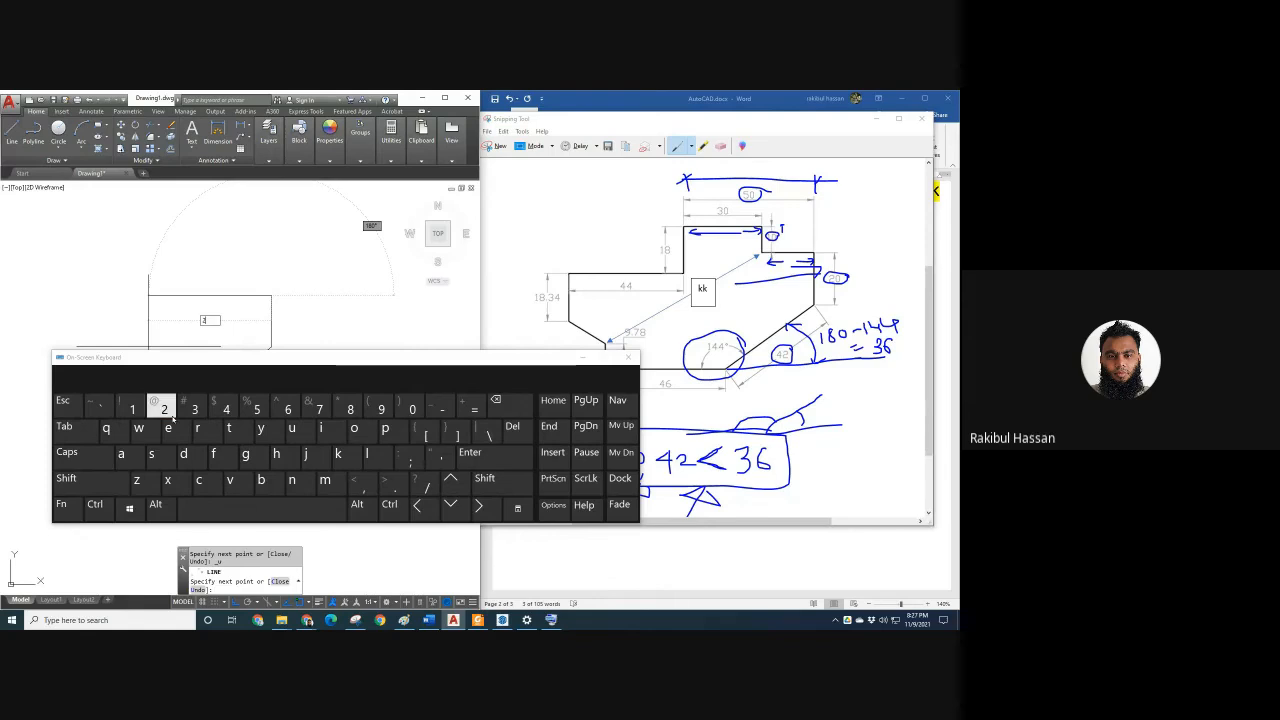
{"action": "left_click", "coordinate": [241, 513]}
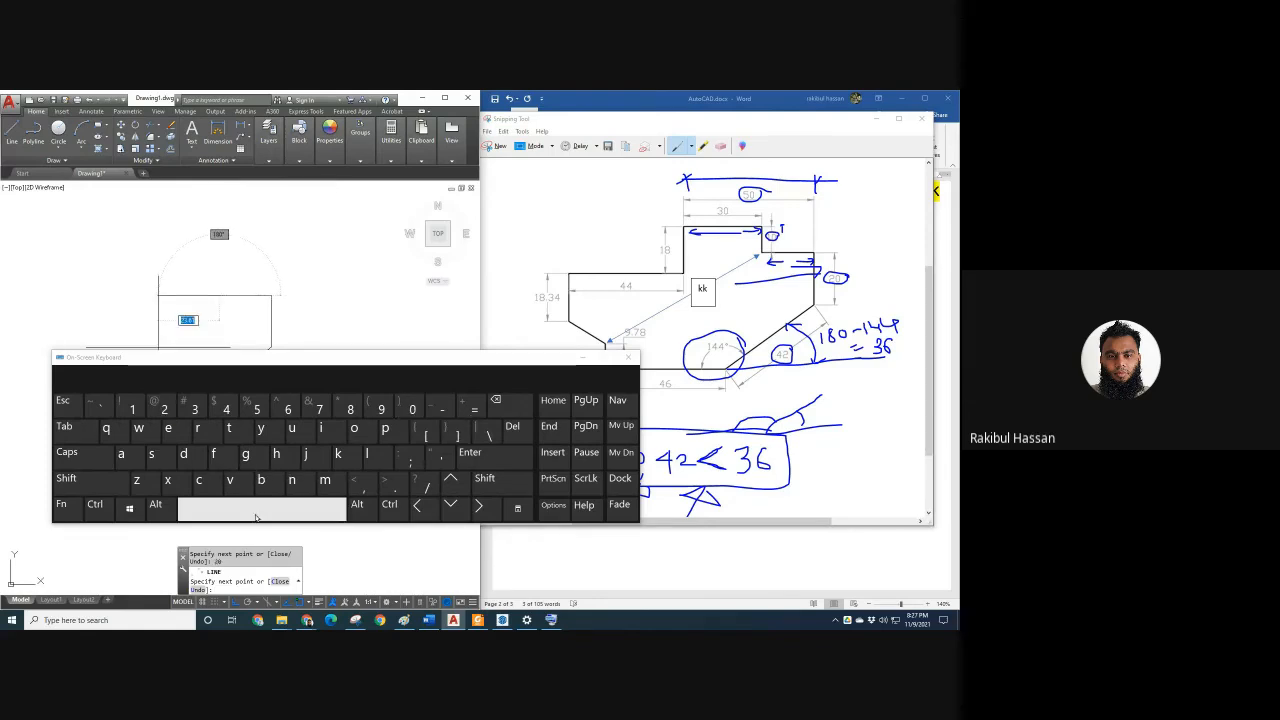
Draw a 10-unit vertical segment upward from the step edge's end, entering the length with the On-Screen Keyboard.
{"action": "left_click_drag", "start_coordinate": [346, 363], "coordinate": [376, 491]}
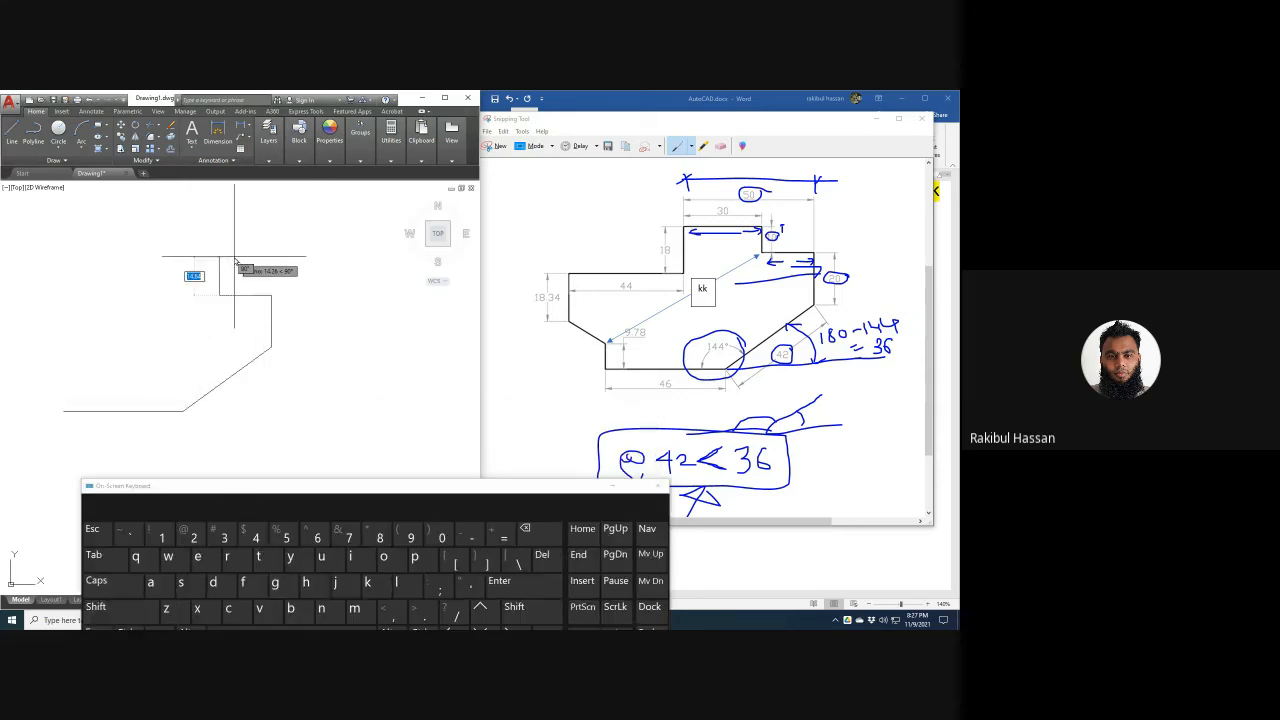
{"action": "middle_click_drag", "start_coordinate": [234, 256], "coordinate": [270, 314]}
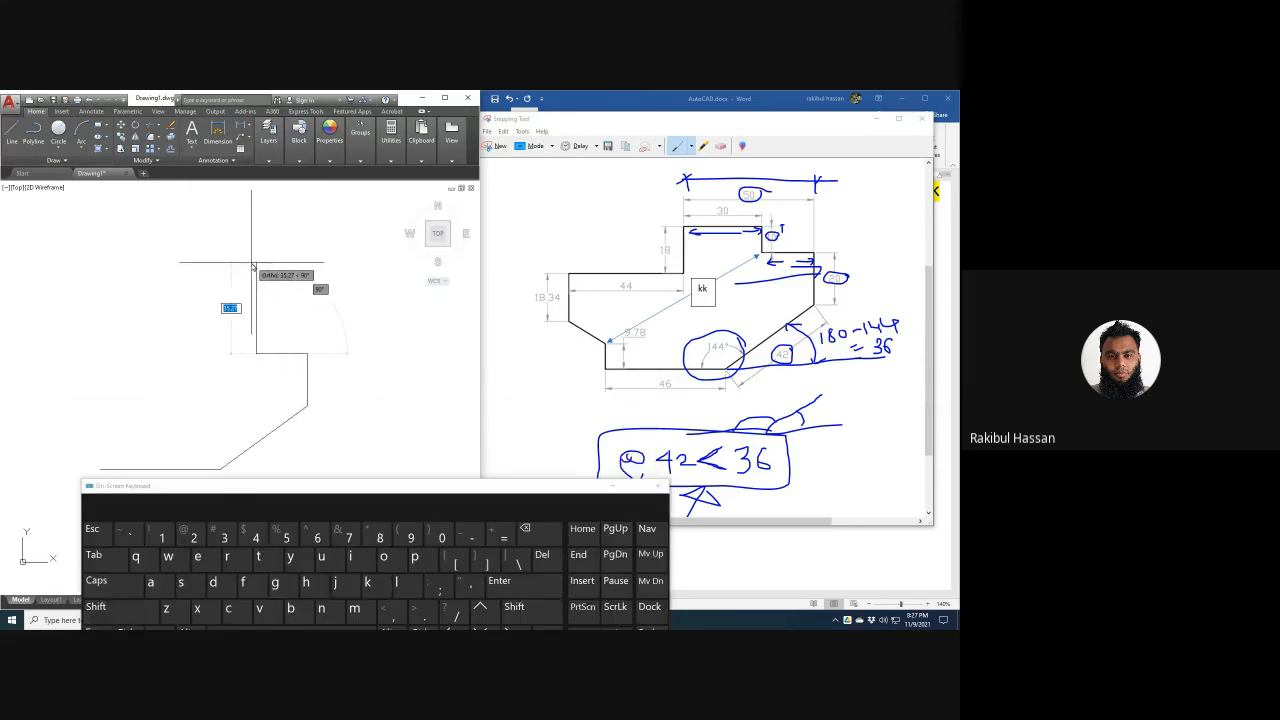
{"action": "left_click_drag", "start_coordinate": [366, 484], "coordinate": [573, 153]}
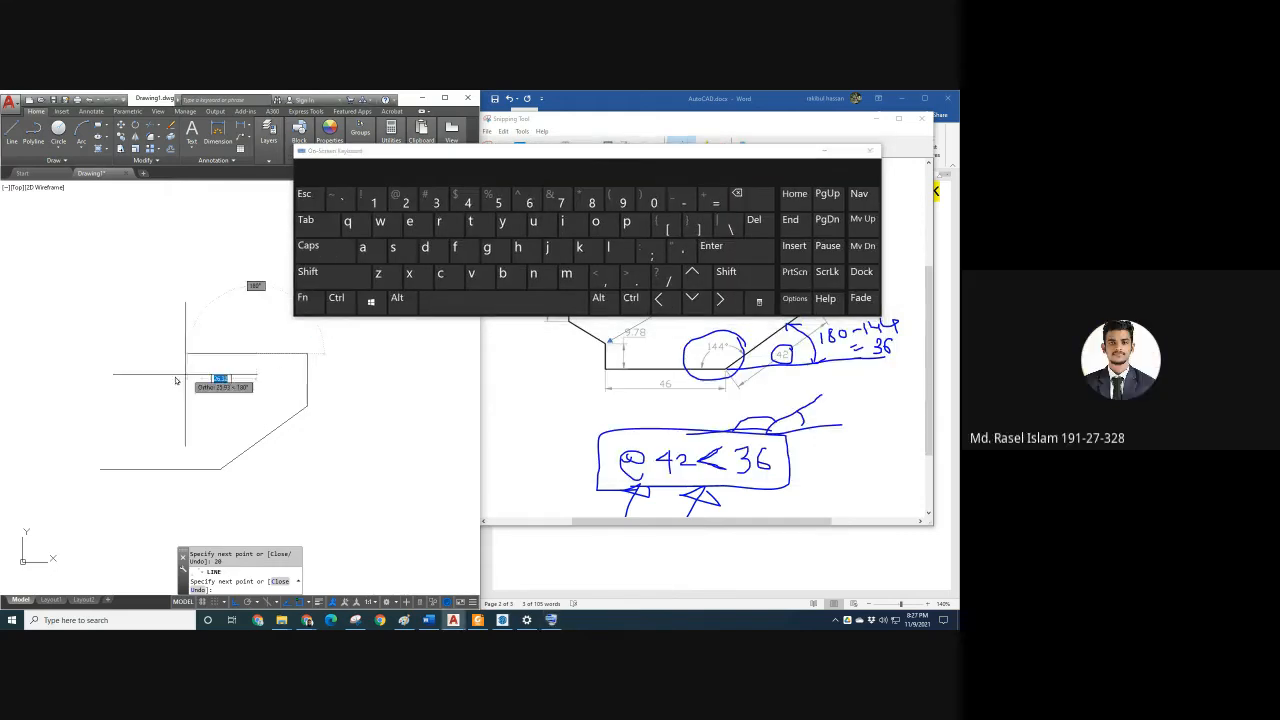
{"action": "left_click", "coordinate": [373, 202]}
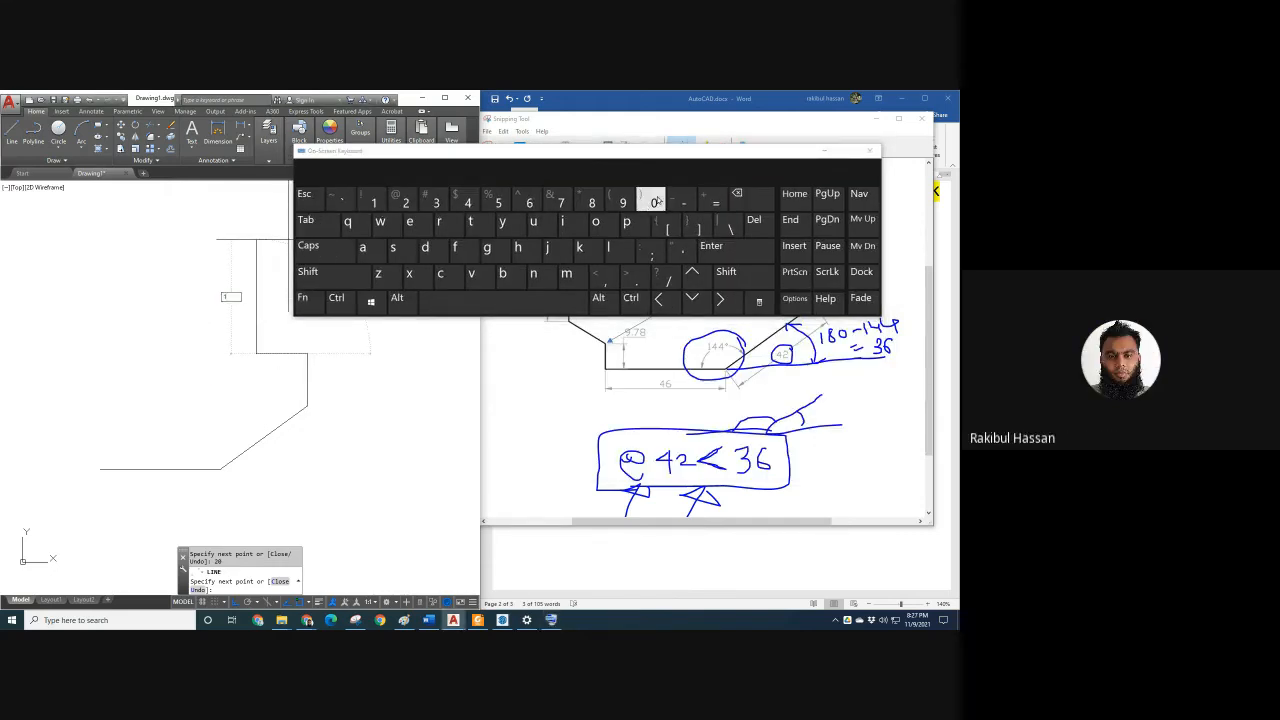
{"action": "left_click", "coordinate": [655, 202]}
{"action": "left_click", "coordinate": [477, 302]}
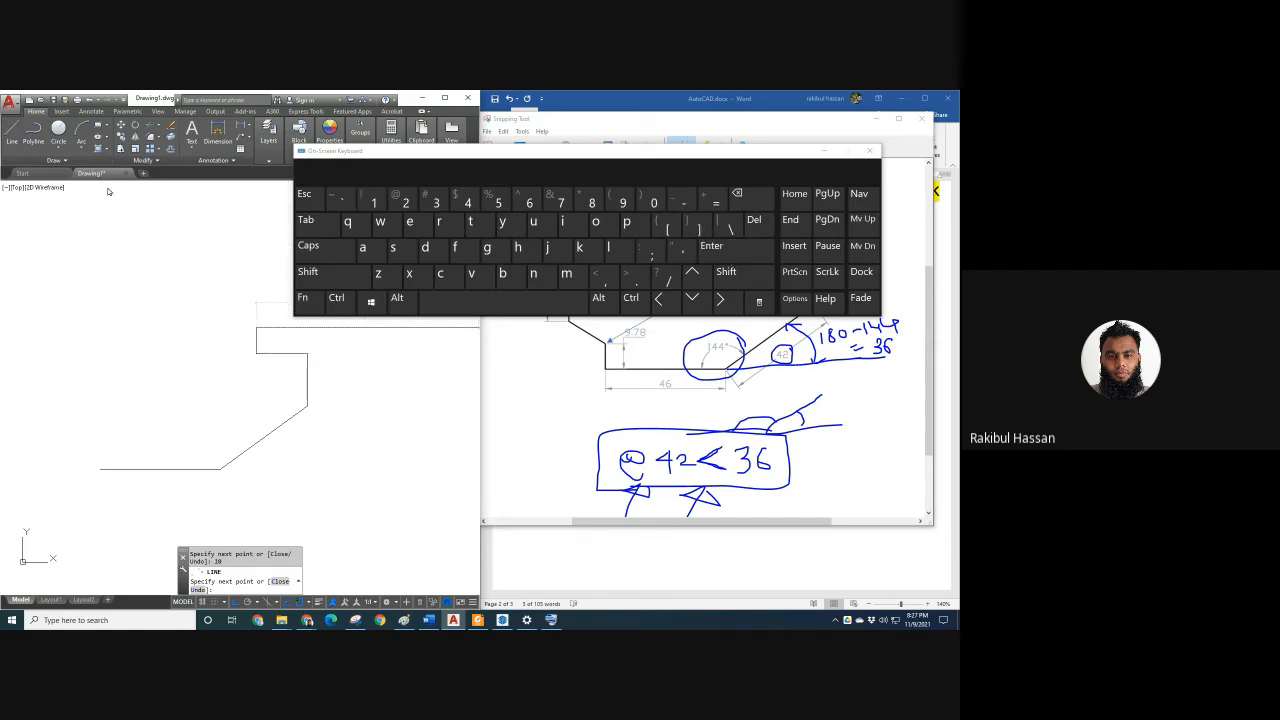
Move the On-Screen Keyboard off the figure and draw the 30-unit top edge leftward, followed by an 18-unit segment downward.
{"action": "left_click_drag", "start_coordinate": [477, 175], "coordinate": [510, 475]}
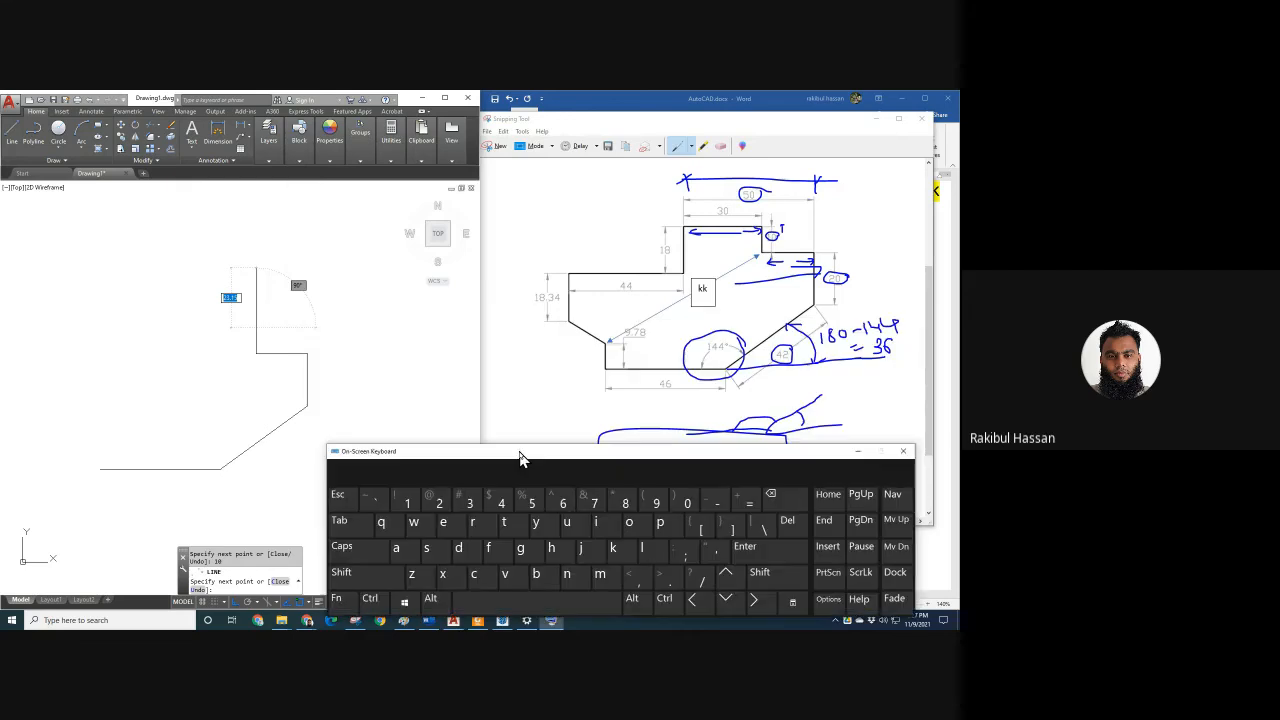
{"action": "middle_click_drag", "start_coordinate": [74, 318], "coordinate": [120, 316]}
{"action": "type", "text": "30"}
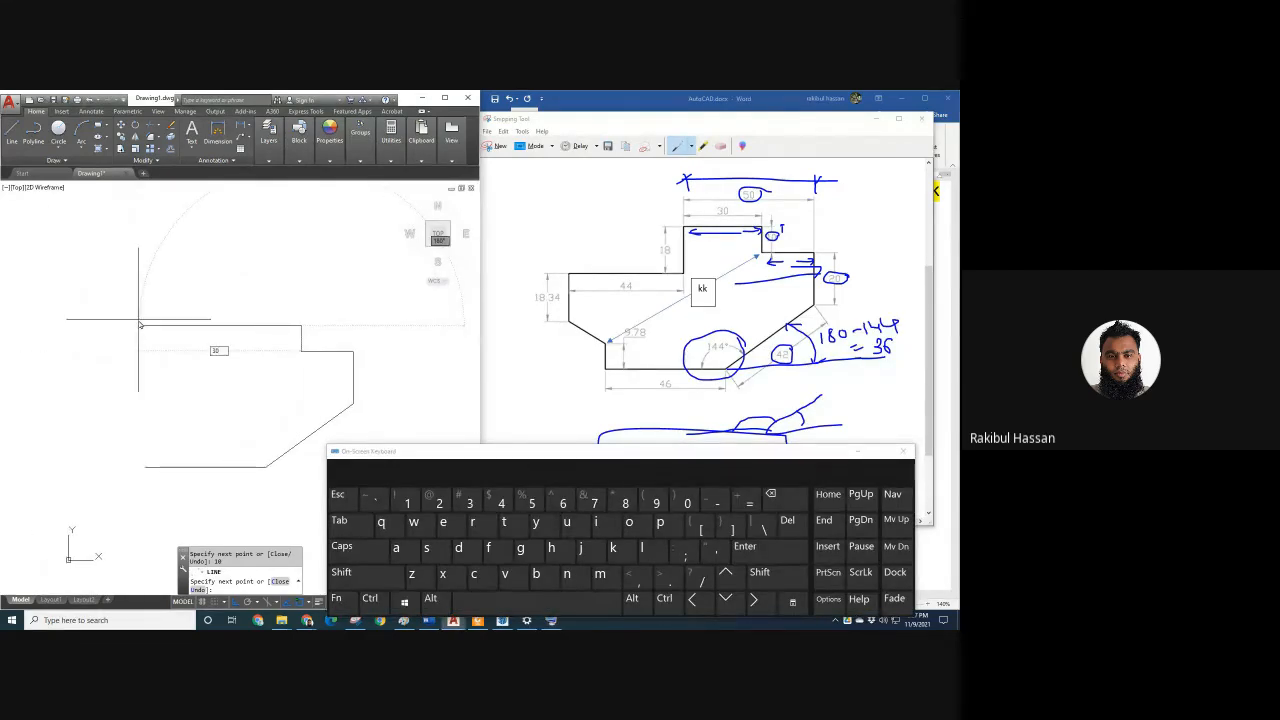
{"action": "key", "text": "Return"}
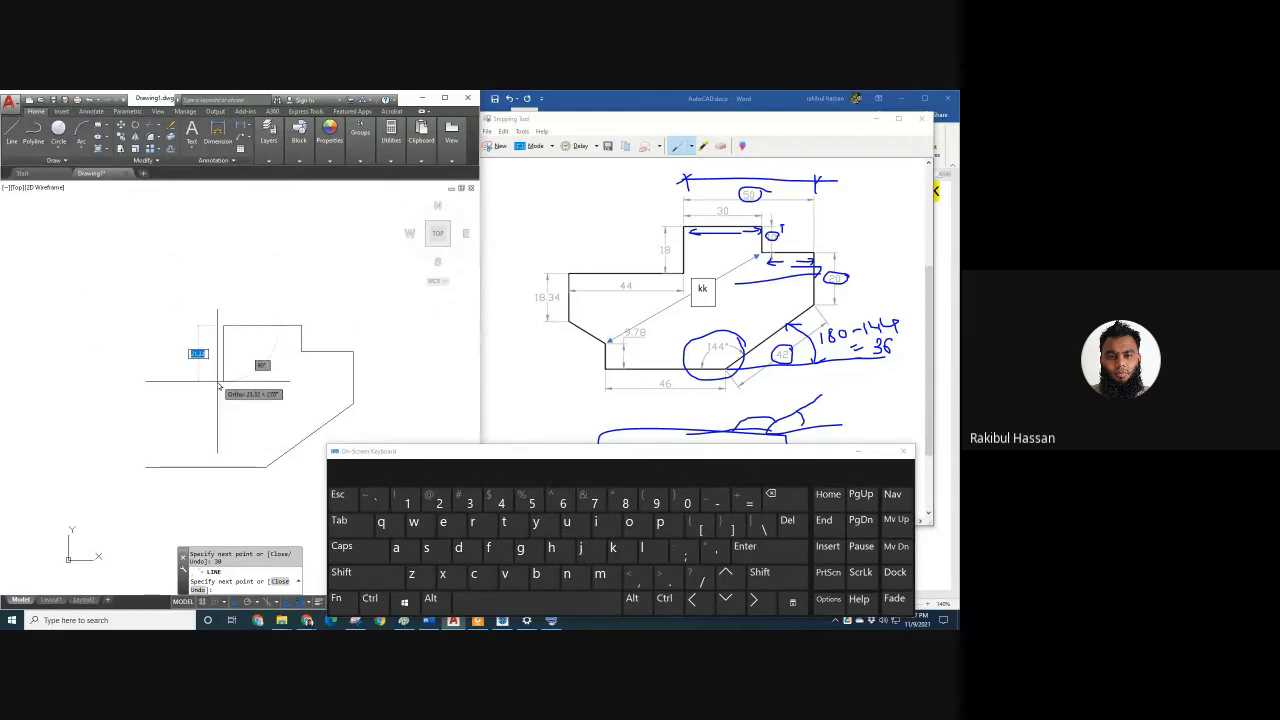
{"action": "type", "text": "18"}
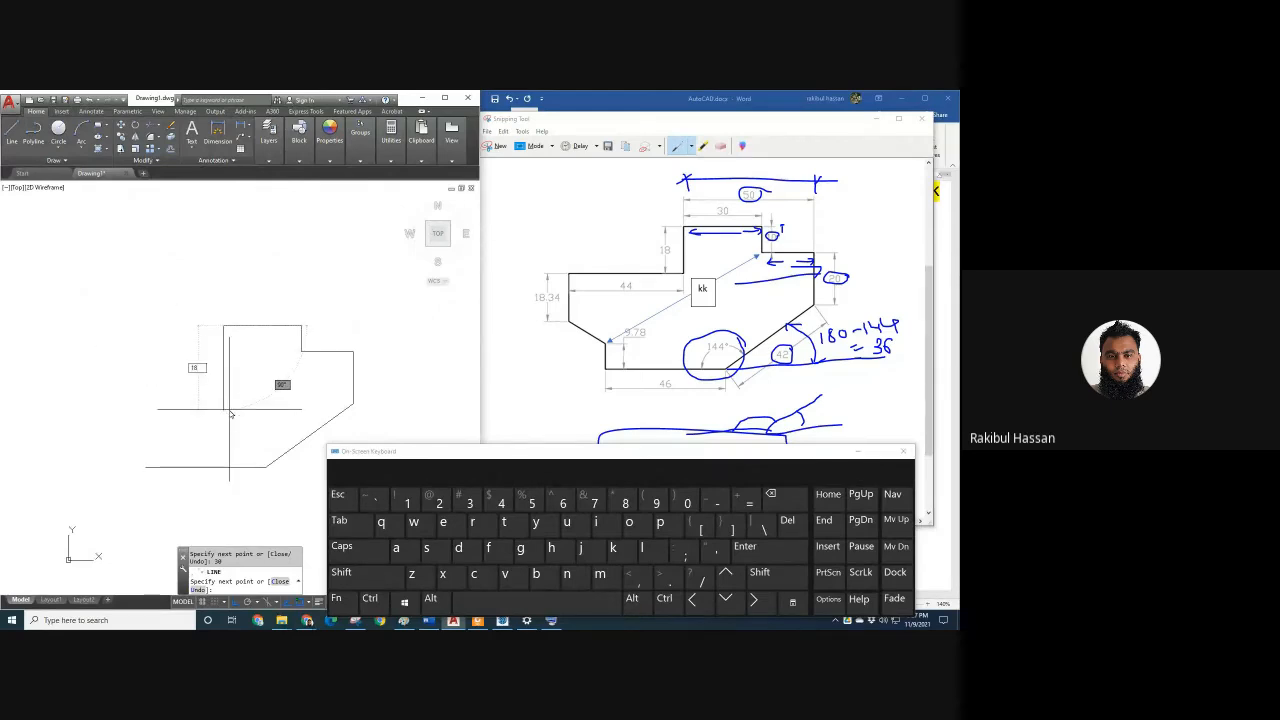
{"action": "key", "text": "Return"}
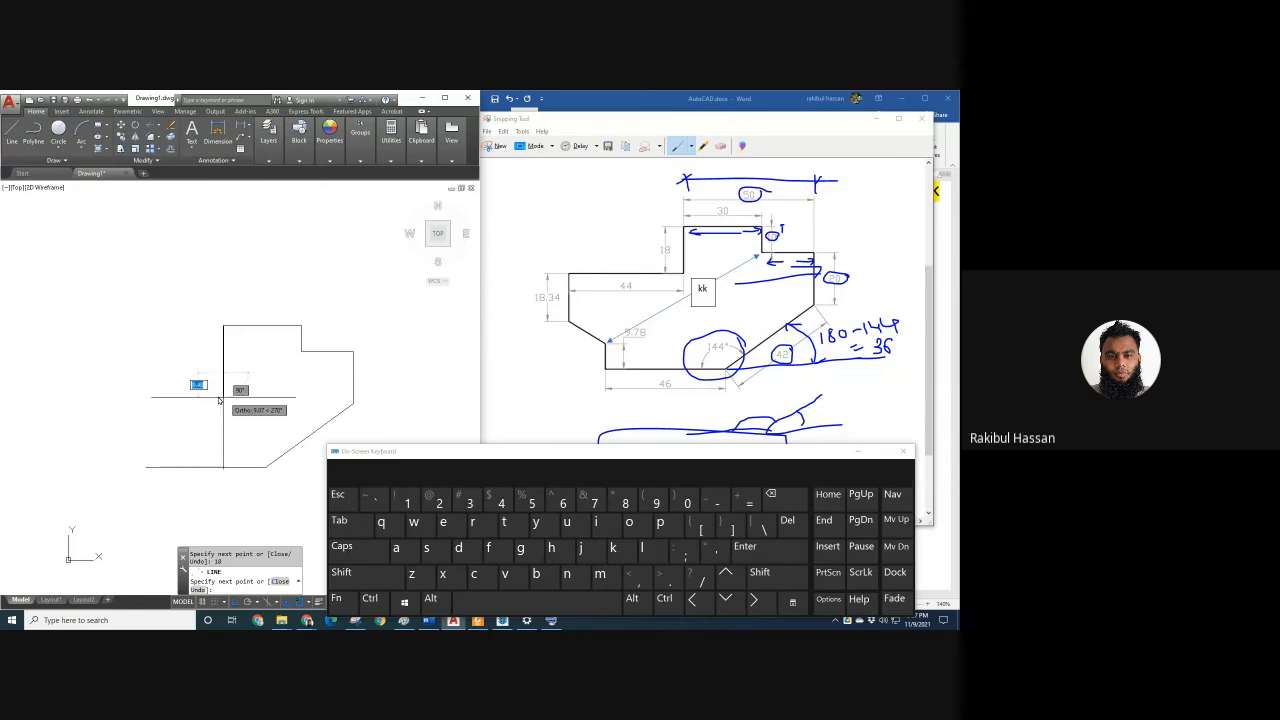
{"action": "mouse_move", "coordinate": [152, 369]}
{"action": "middle_mouse_down"}
{"action": "mouse_move", "coordinate": [310, 341]}
{"action": "mouse_move", "coordinate": [146, 347]}
{"action": "middle_mouse_up"}
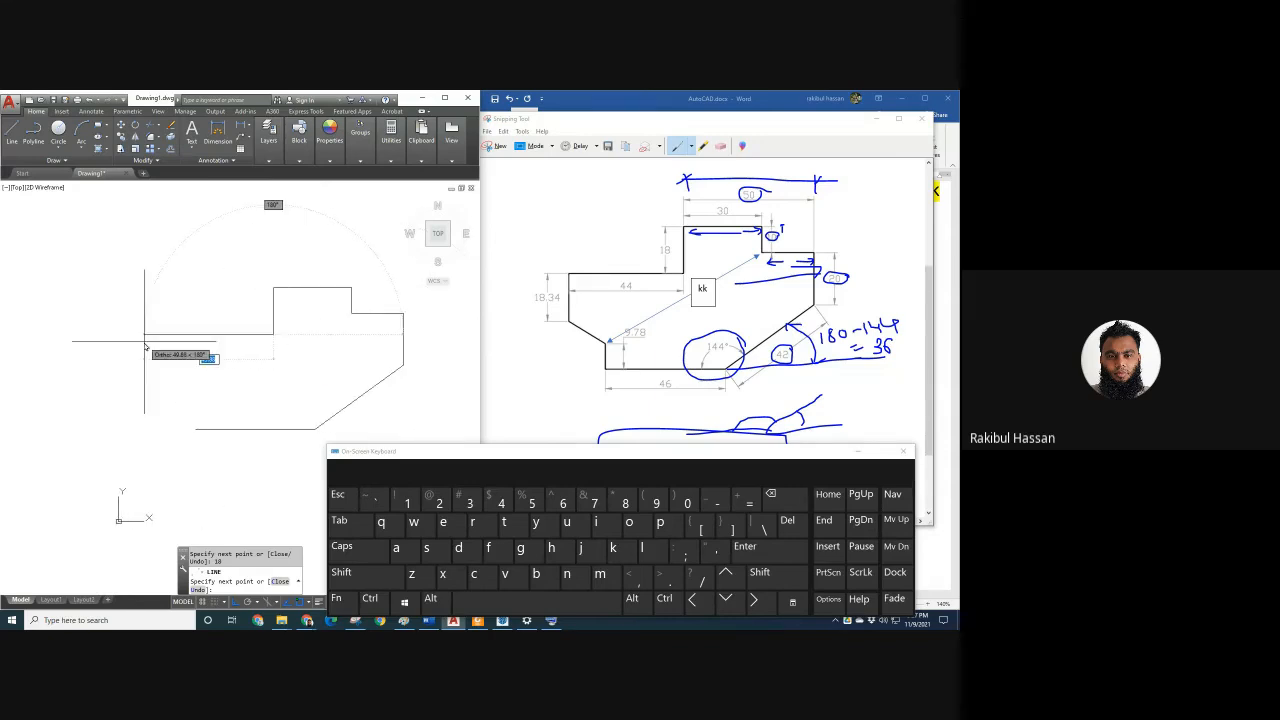
Draw the 44-unit horizontal segment leftward and the 18.34-unit vertical segment downward, and end the line command.
{"action": "type", "text": "44"}
{"action": "key", "text": "Return"}
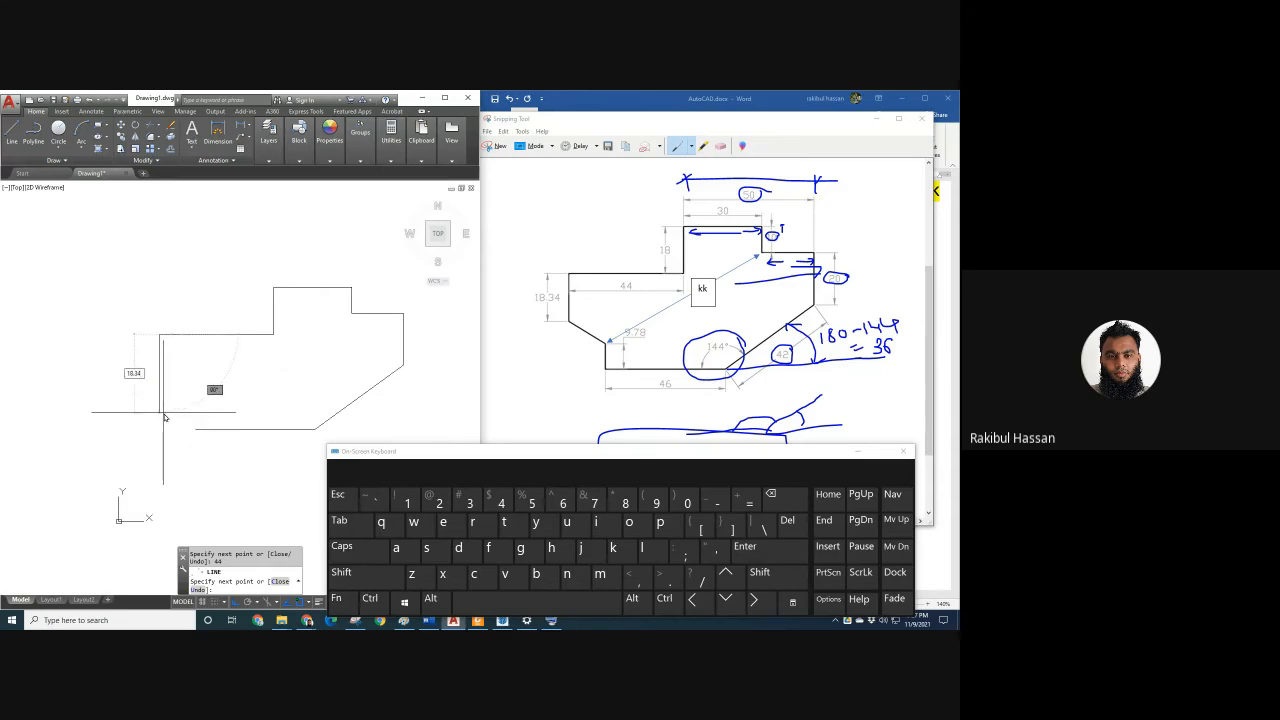
{"action": "key", "text": "Return"}
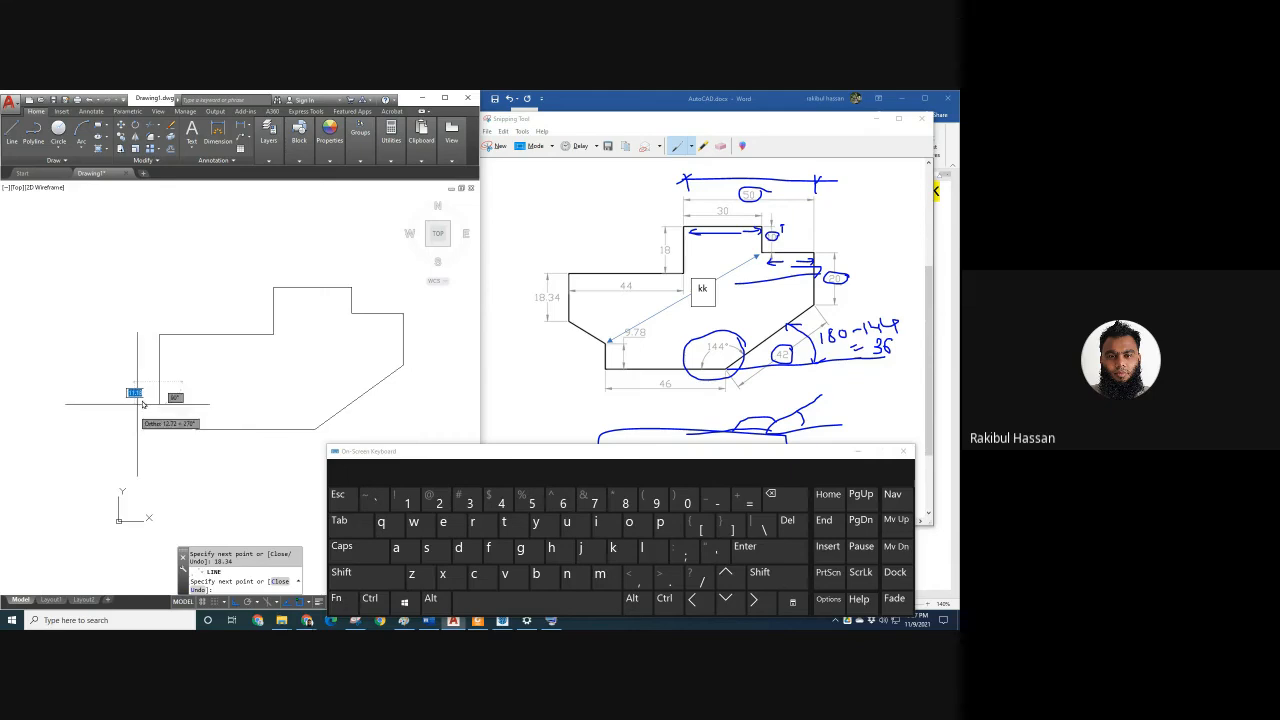
{"action": "middle_click_drag", "start_coordinate": [145, 401], "coordinate": [127, 349]}
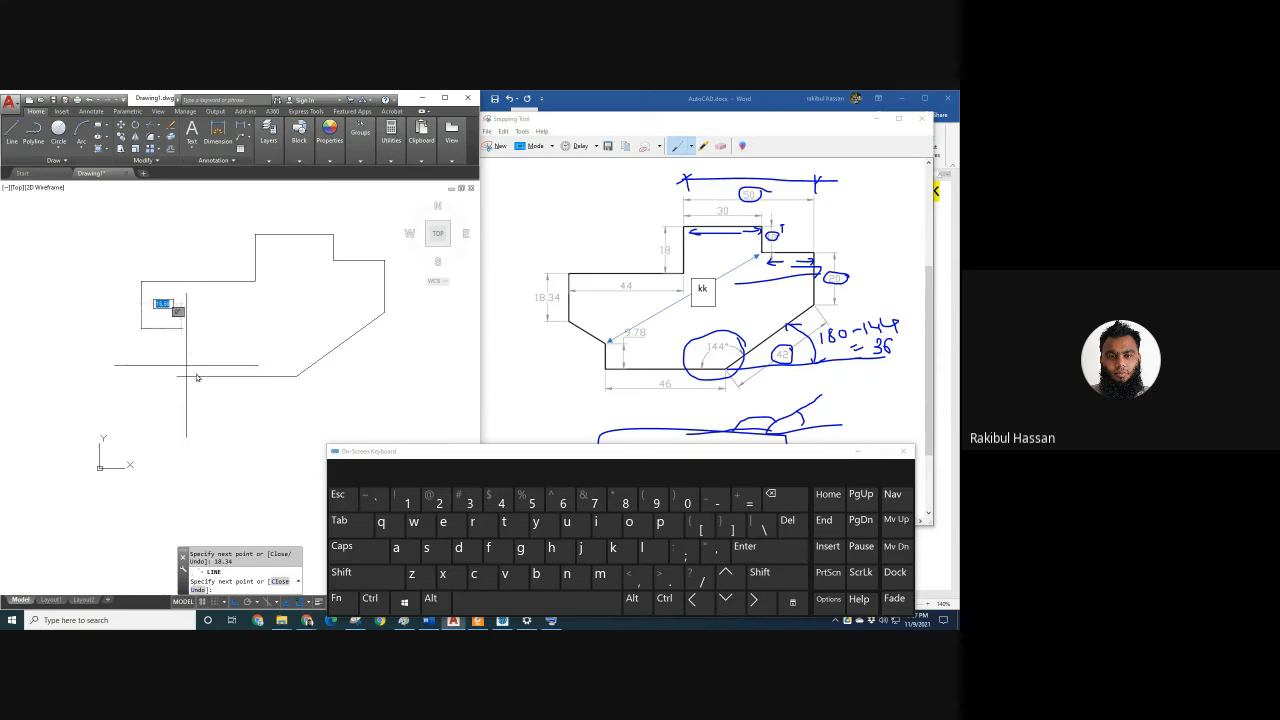
{"action": "key", "text": "Escape"}
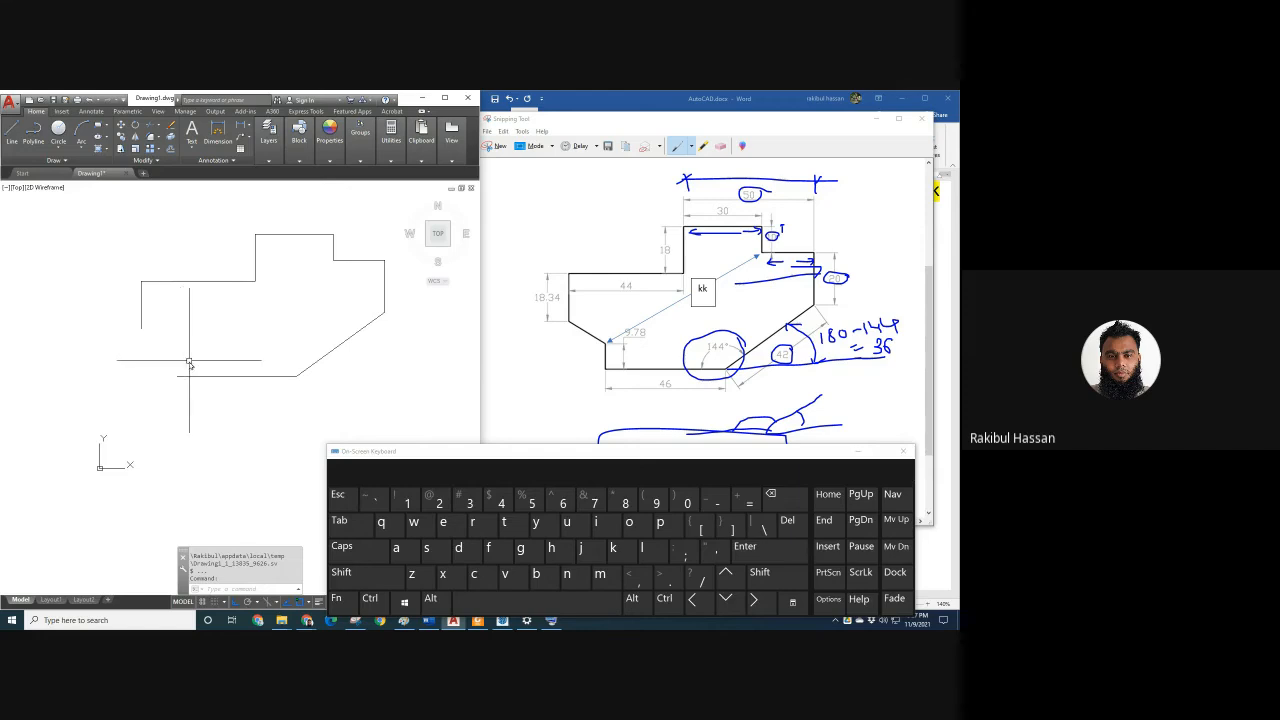
{"action": "left_click", "coordinate": [12, 130]}
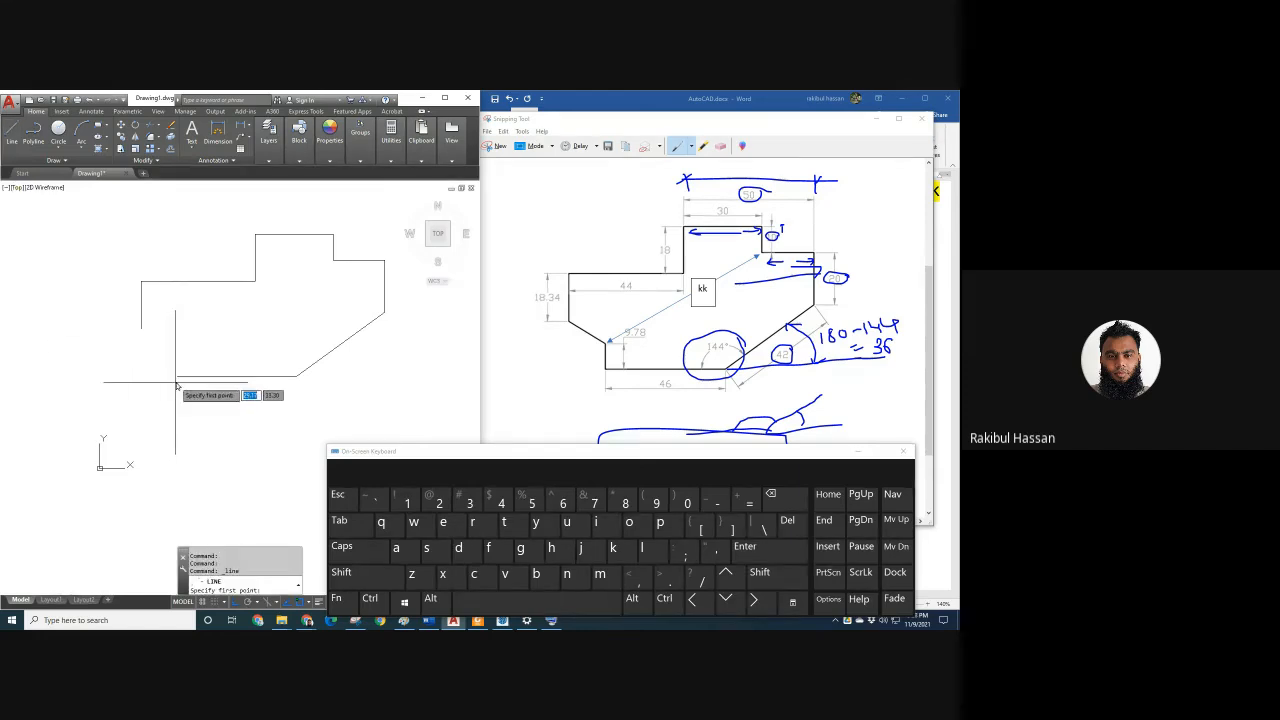
{"action": "left_click", "coordinate": [177, 377]}
{"action": "key", "text": "Escape"}
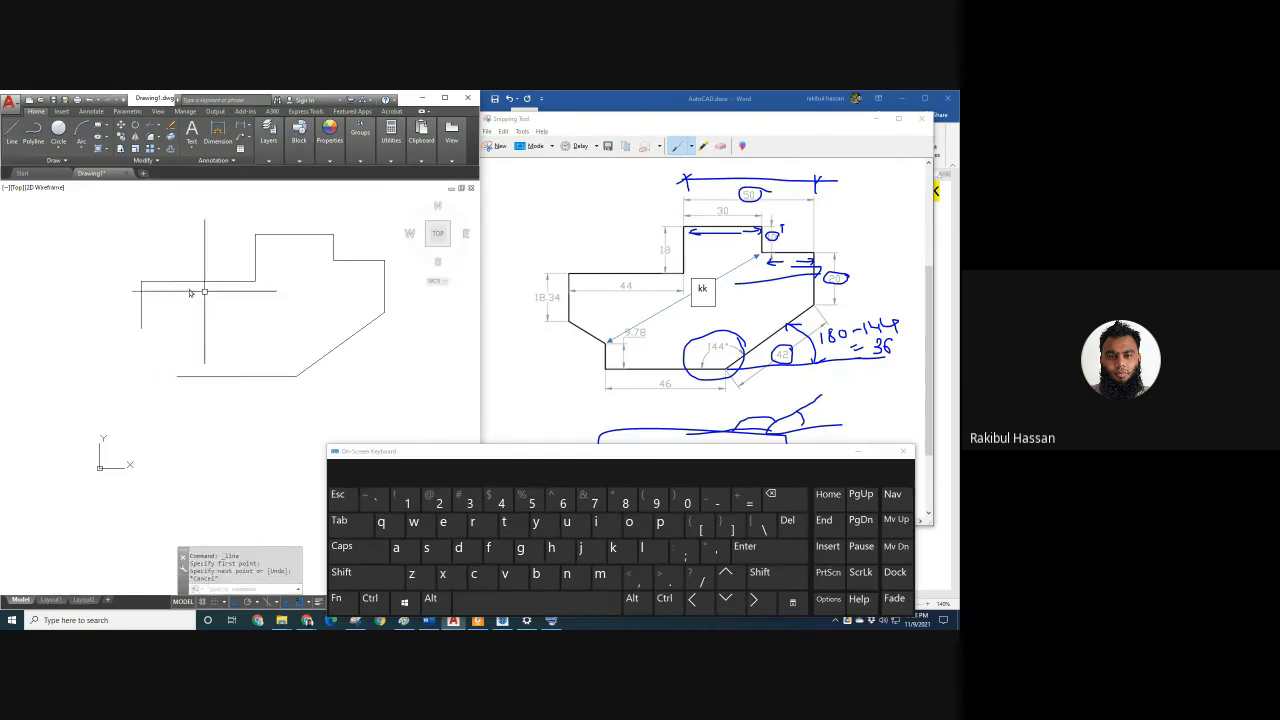
Draw a 9.78-unit vertical segment upward from the bottom edge's left end and join it to the 18.34-unit edge's lower end.
{"action": "left_click", "coordinate": [12, 130]}
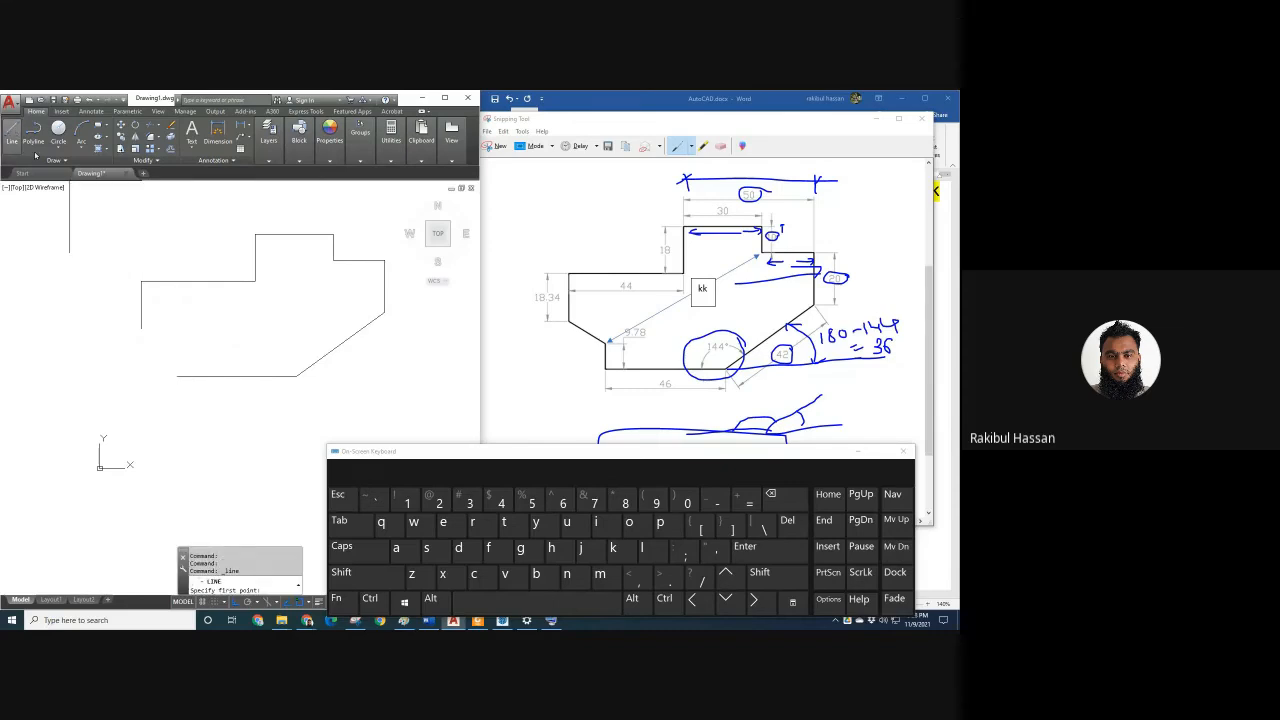
{"action": "left_click", "coordinate": [177, 377]}
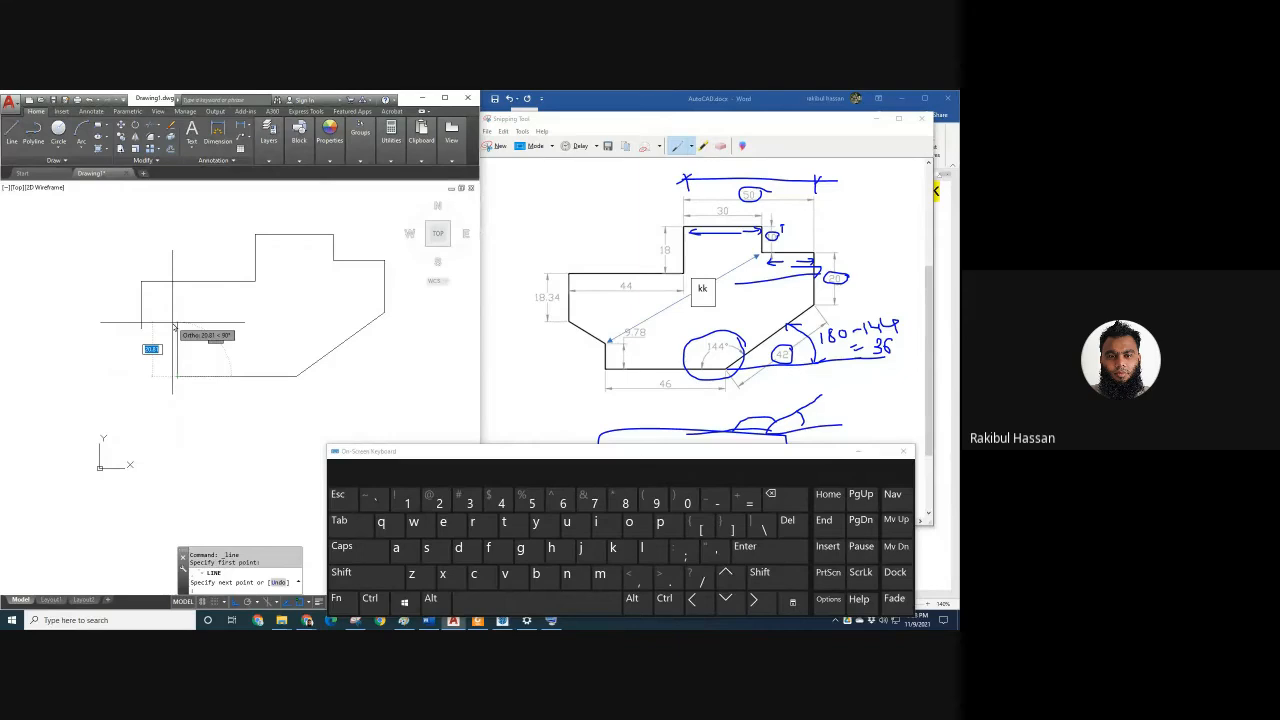
{"action": "type", "text": "9"}
{"action": "key", "text": "Return"}
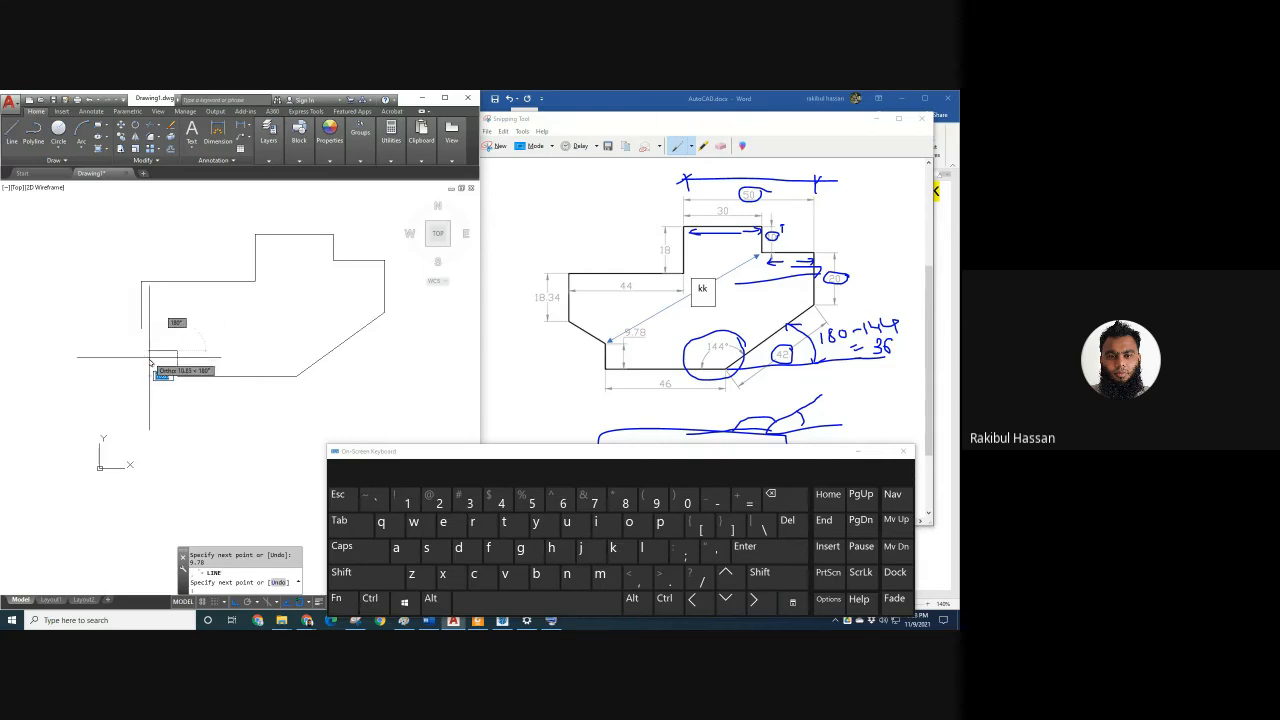
{"action": "left_click", "coordinate": [141, 329]}
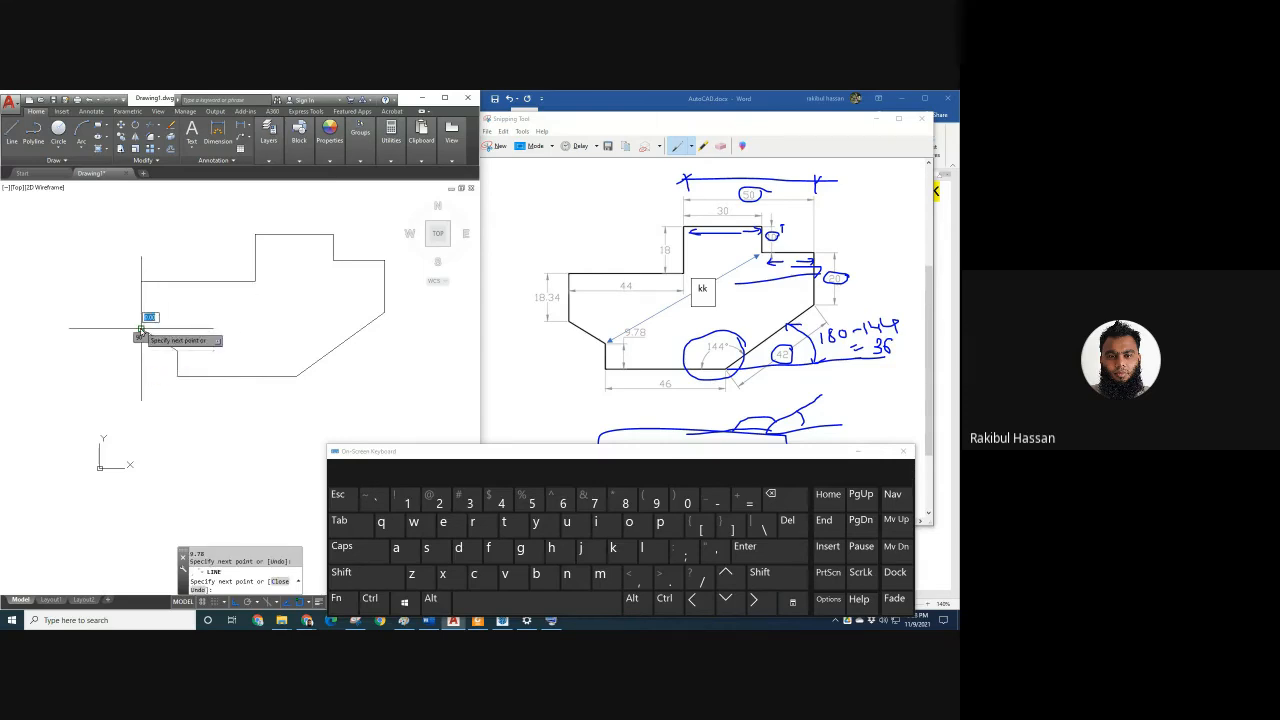
{"action": "key", "text": "Escape"}
Highlight the short vertical segment at the figure's lower-left corner to point it out.
{"action": "middle_click_drag", "start_coordinate": [211, 376], "coordinate": [176, 383]}
{"action": "left_click", "coordinate": [156, 374]}
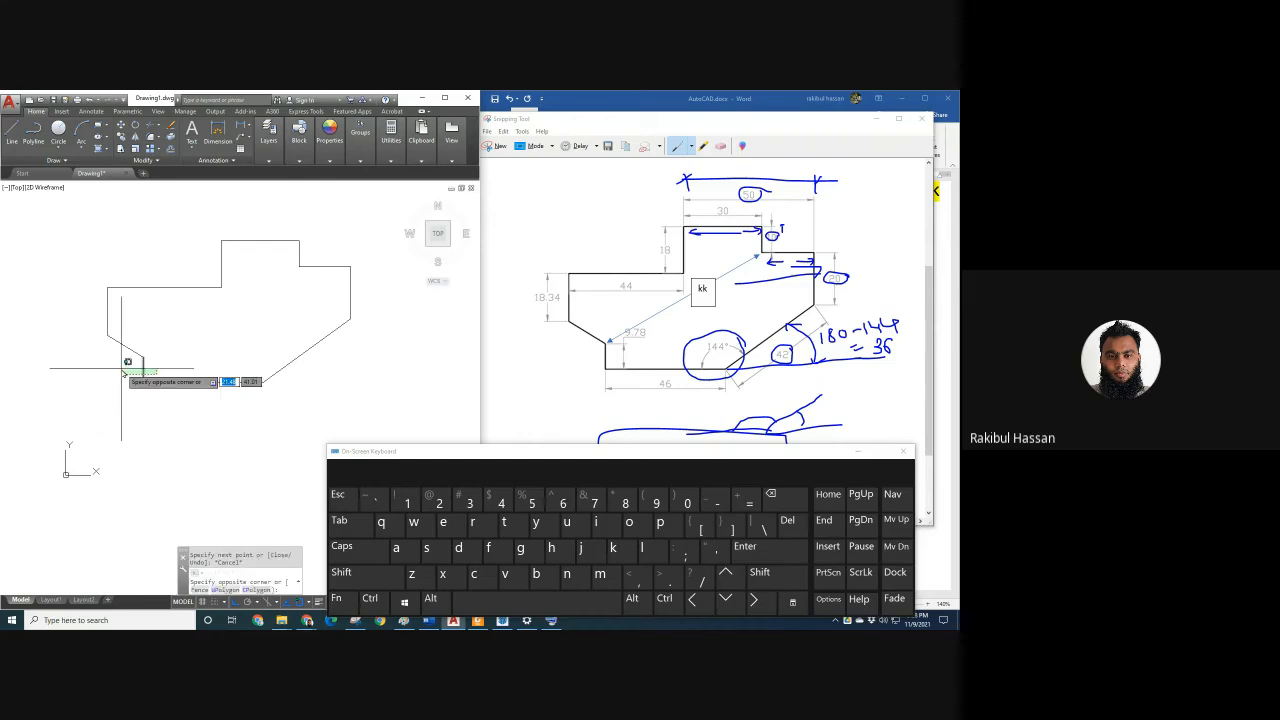
{"action": "left_click", "coordinate": [120, 368]}
{"action": "key", "text": "Escape"}
{"action": "left_click", "coordinate": [133, 348]}
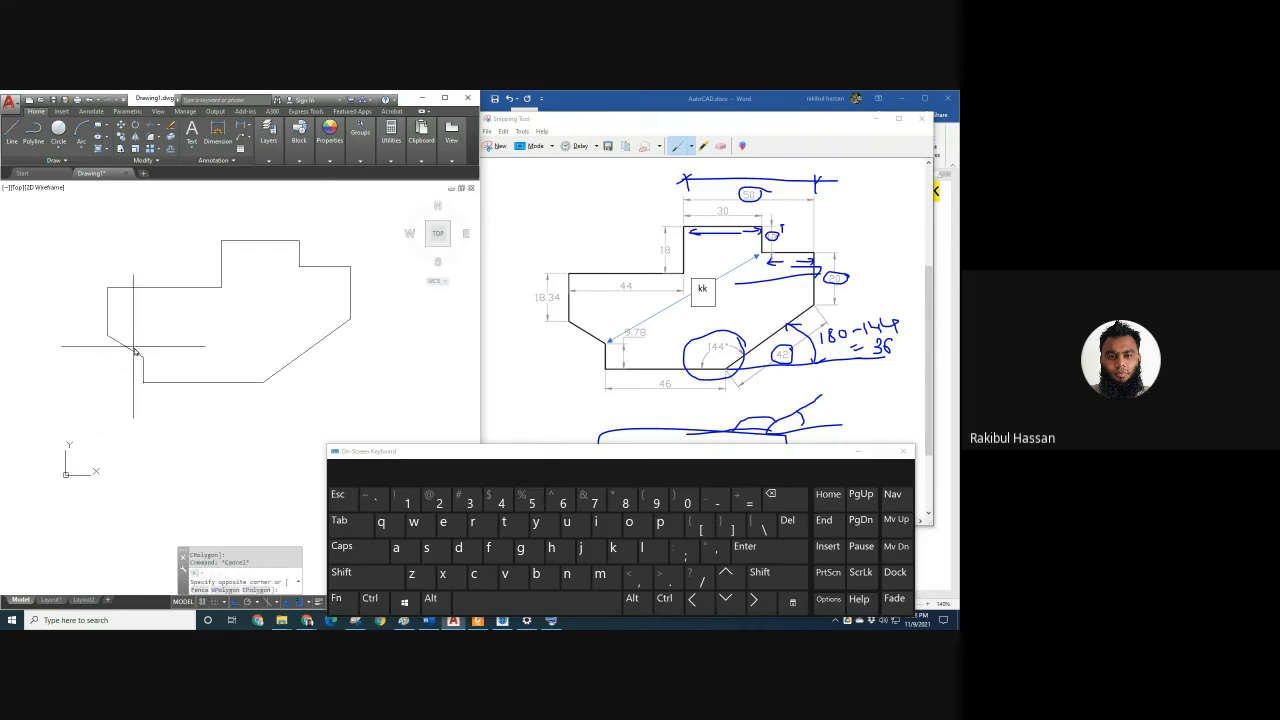
{"action": "left_click", "coordinate": [157, 397]}
{"action": "key", "text": "Escape"}
Select the slanted closing line and circle its counterpart on the snip, marking it with an arrow and a question mark.
{"action": "left_click", "coordinate": [135, 337]}
{"action": "left_click", "coordinate": [119, 357]}
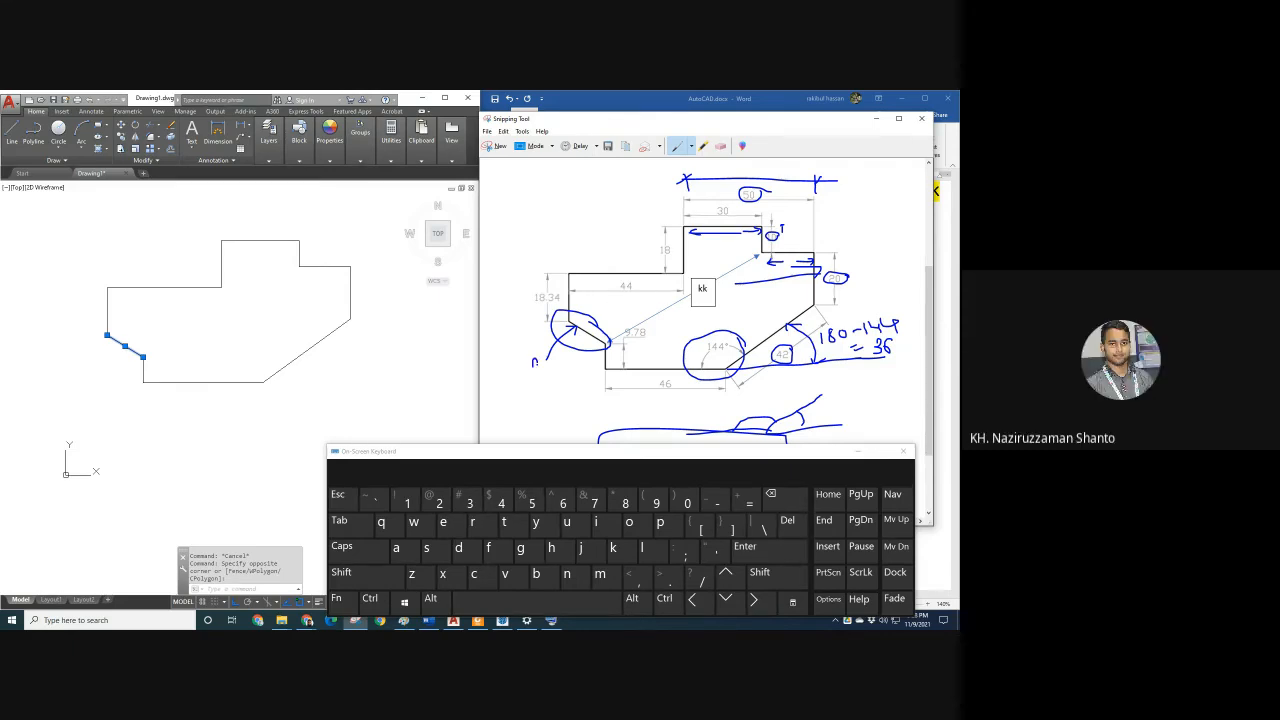
{"action": "left_click_drag", "start_coordinate": [537, 364], "coordinate": [536, 373]}
{"action": "left_click", "coordinate": [537, 382]}
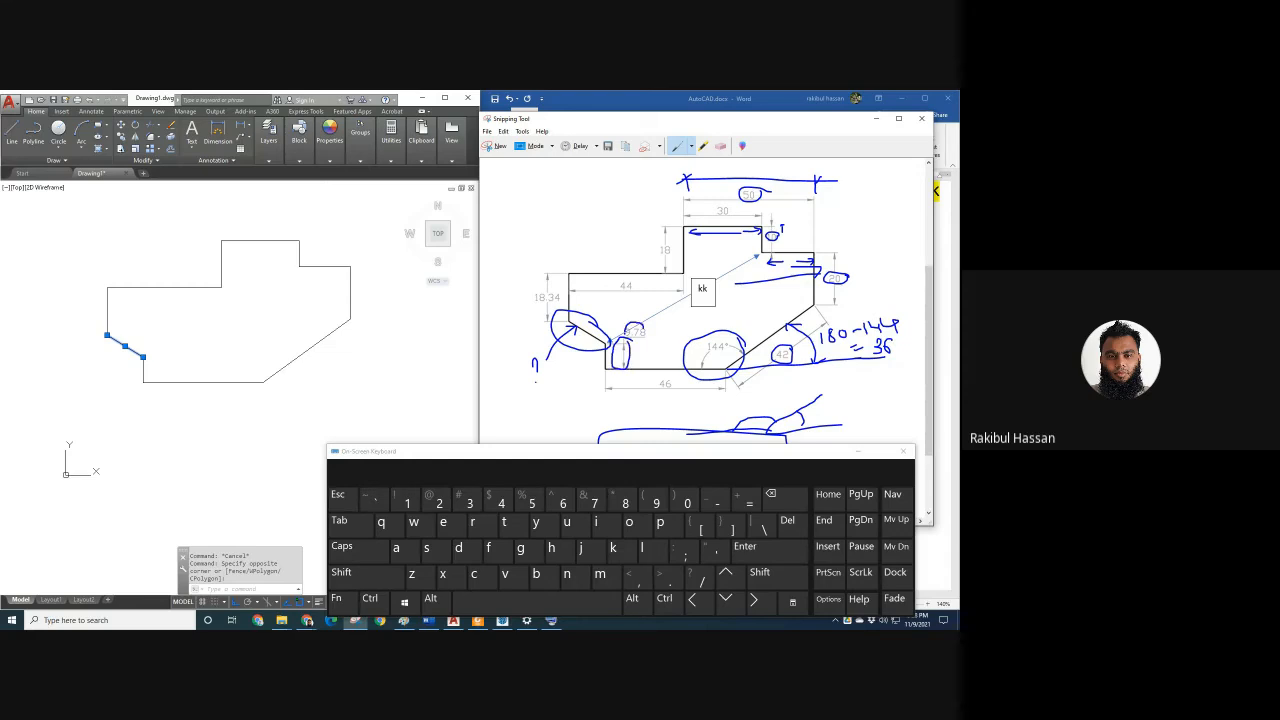
Highlight the short vertical segment and the slanted closing line in turn, comparing them with the snip.
{"action": "left_click", "coordinate": [154, 374]}
{"action": "key", "text": "Escape"}
{"action": "left_click", "coordinate": [150, 369]}
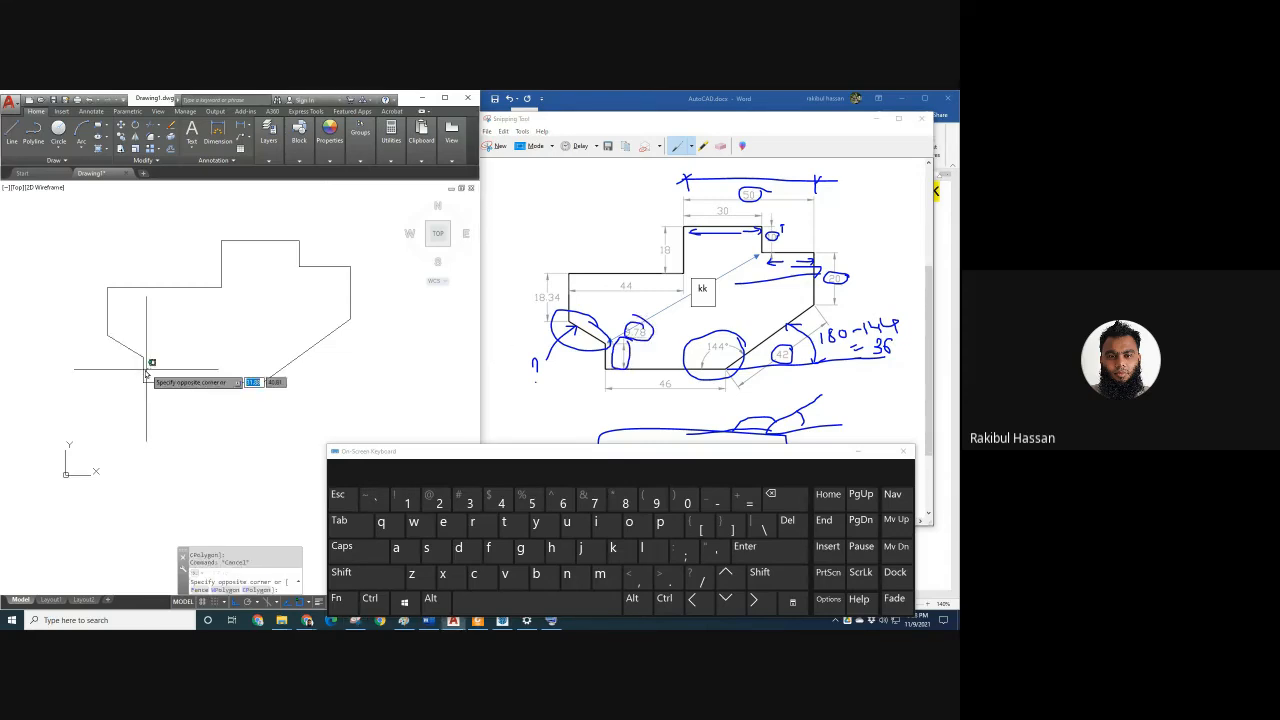
{"action": "left_click", "coordinate": [138, 368]}
{"action": "key", "text": "Escape"}
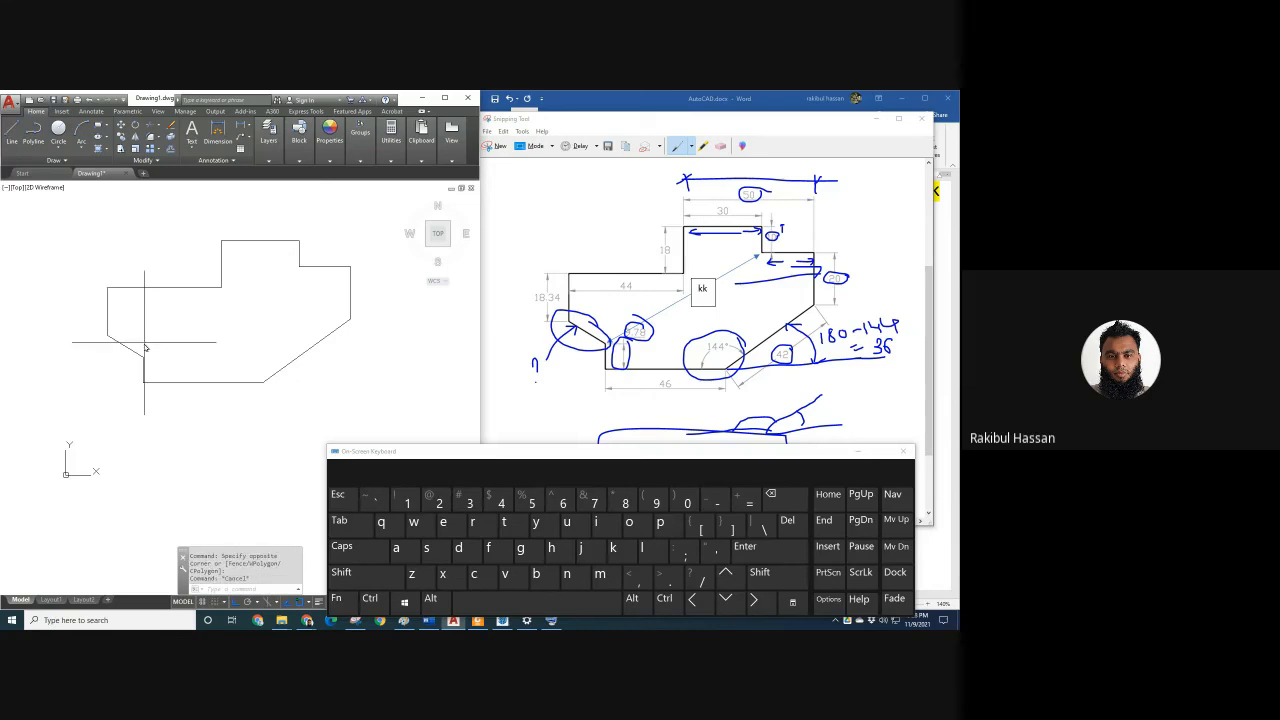
{"action": "left_click", "coordinate": [125, 350]}
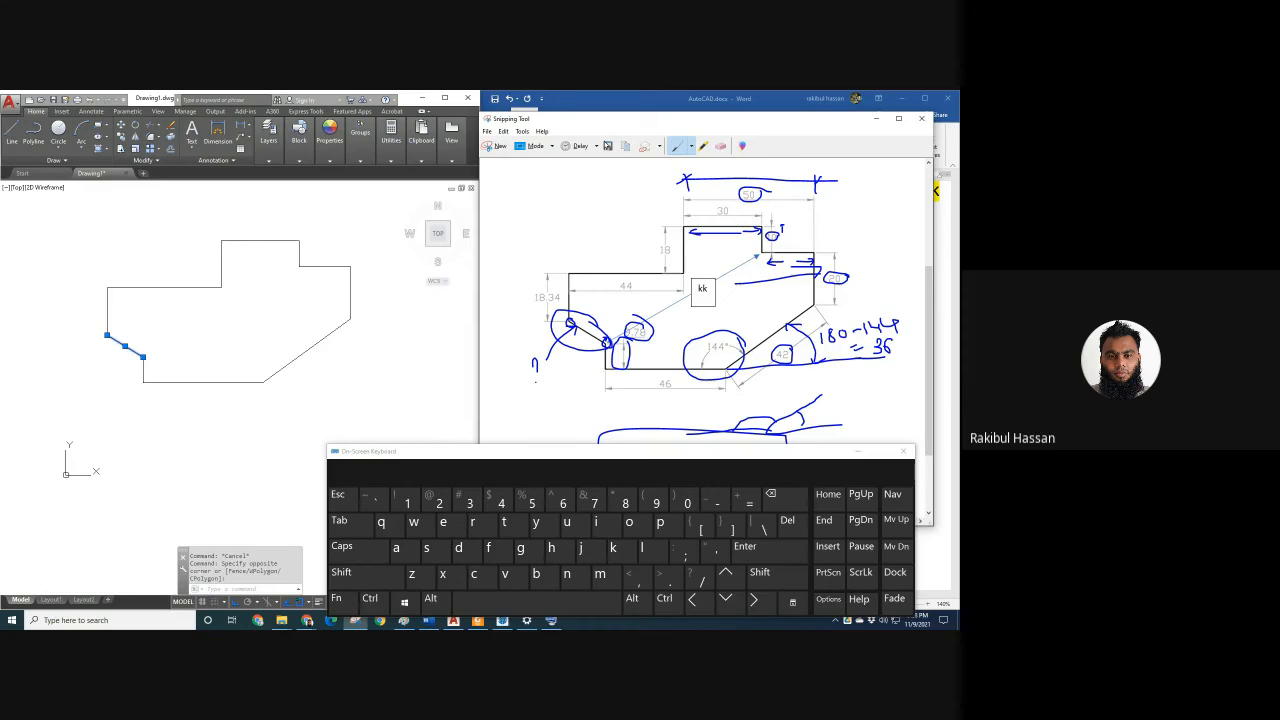
Erase the snip's pen marks around the slanted lower-left edge, the 9.78 and 42 dimensions and the 144° angle, plus most of the angle calculation.
{"action": "left_click", "coordinate": [720, 146]}
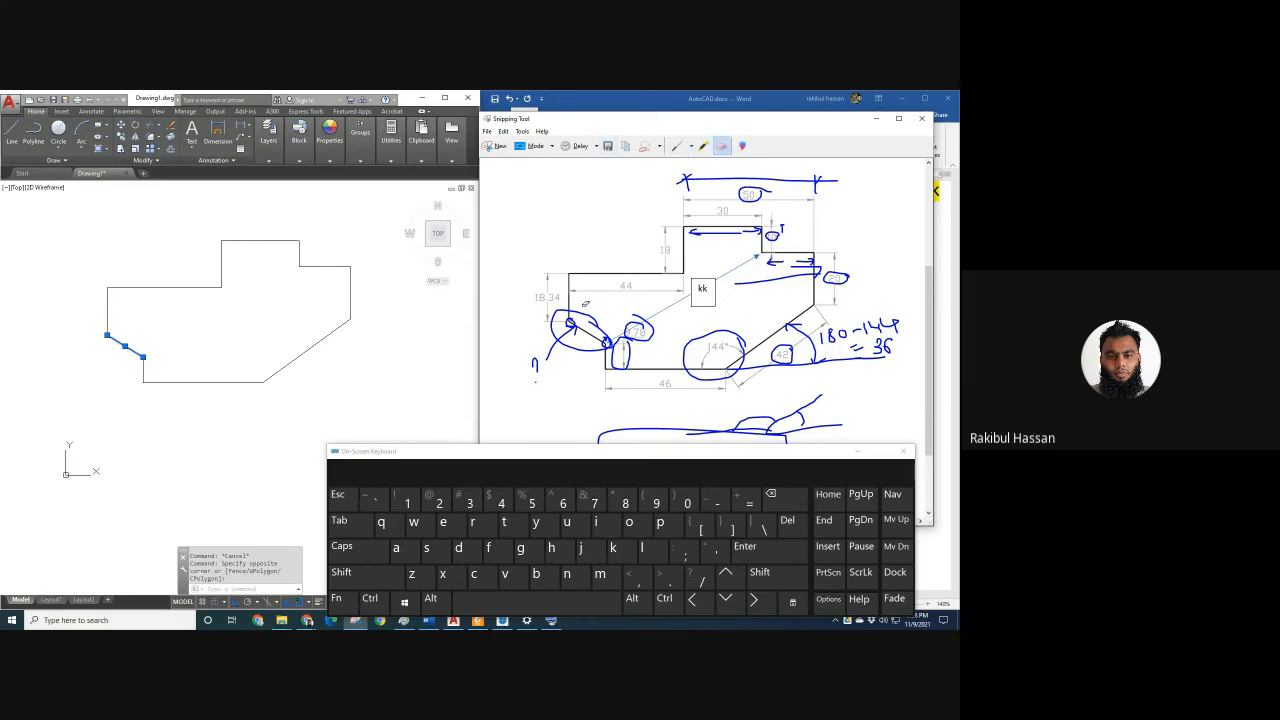
{"action": "left_click", "coordinate": [585, 332]}
{"action": "left_click", "coordinate": [535, 365]}
{"action": "left_click_drag", "start_coordinate": [648, 332], "coordinate": [619, 364]}
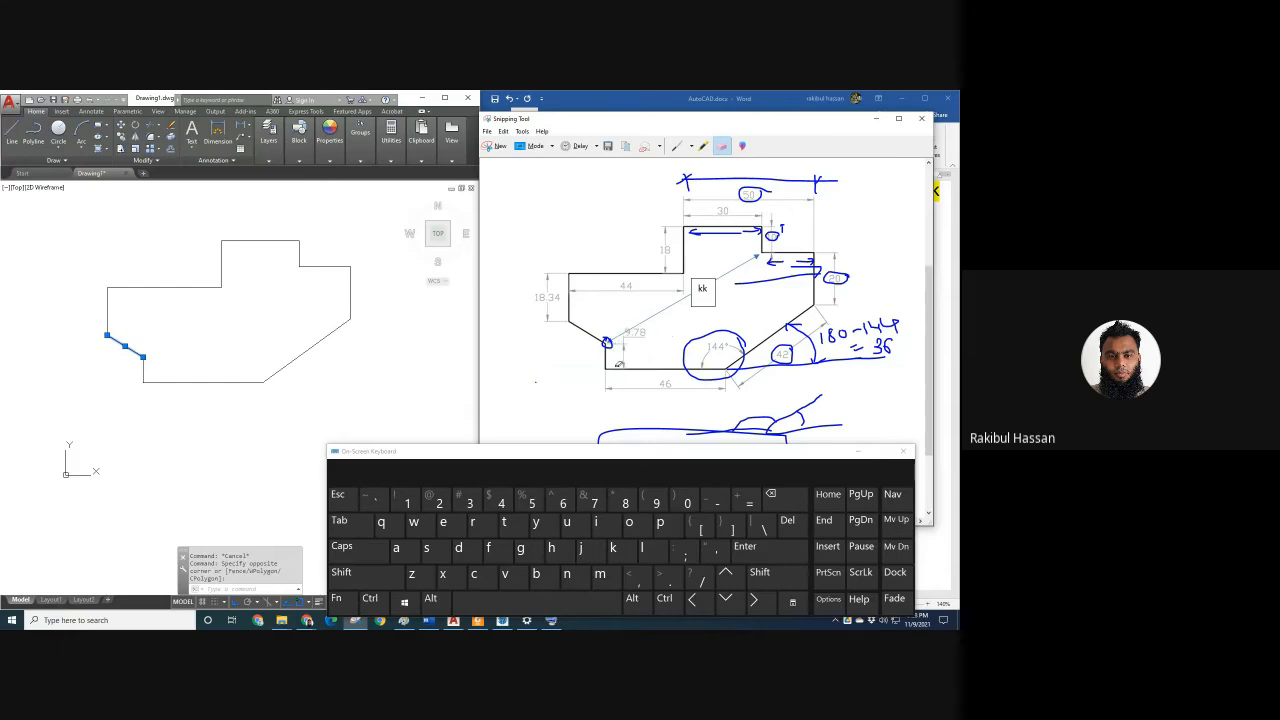
{"action": "left_click", "coordinate": [606, 343]}
{"action": "left_click", "coordinate": [710, 378]}
{"action": "mouse_move", "coordinate": [778, 339]}
{"action": "left_mouse_down"}
{"action": "mouse_move", "coordinate": [800, 322]}
{"action": "mouse_move", "coordinate": [889, 340]}
{"action": "mouse_move", "coordinate": [871, 366]}
{"action": "left_mouse_up"}
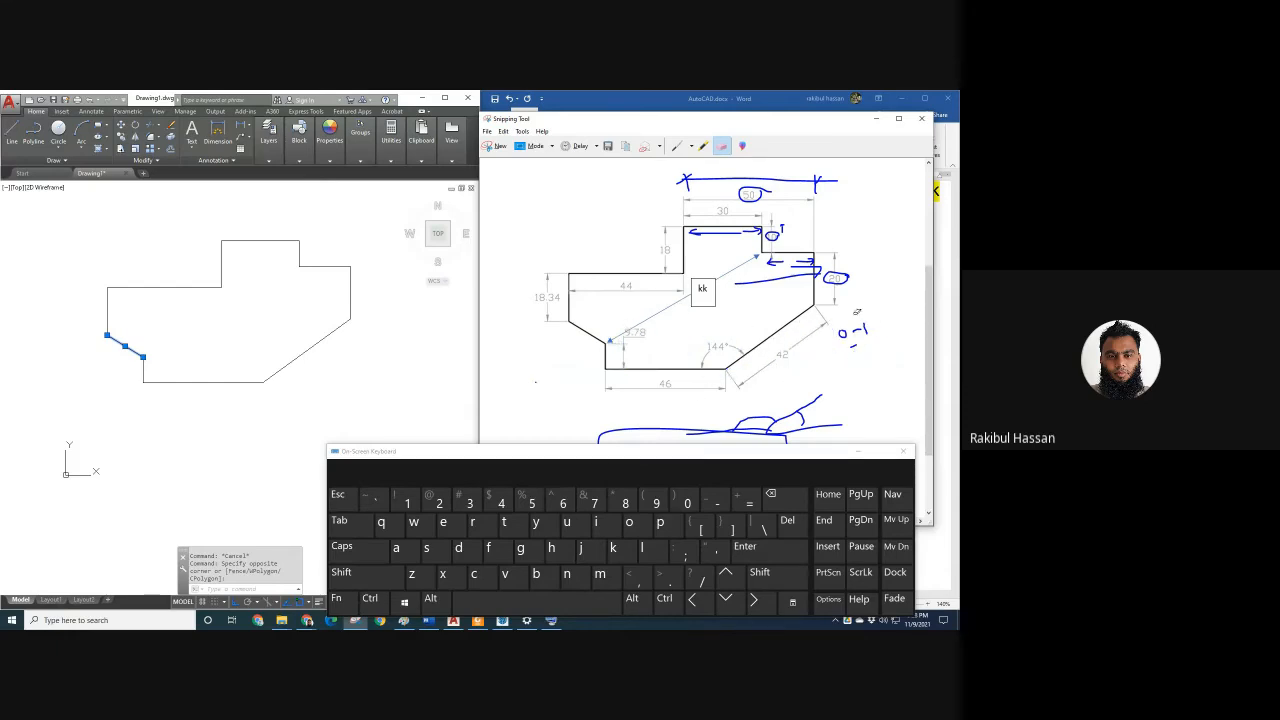
{"action": "scroll", "coordinate": [846, 311], "scroll_direction": "down", "scroll_amount": 3}
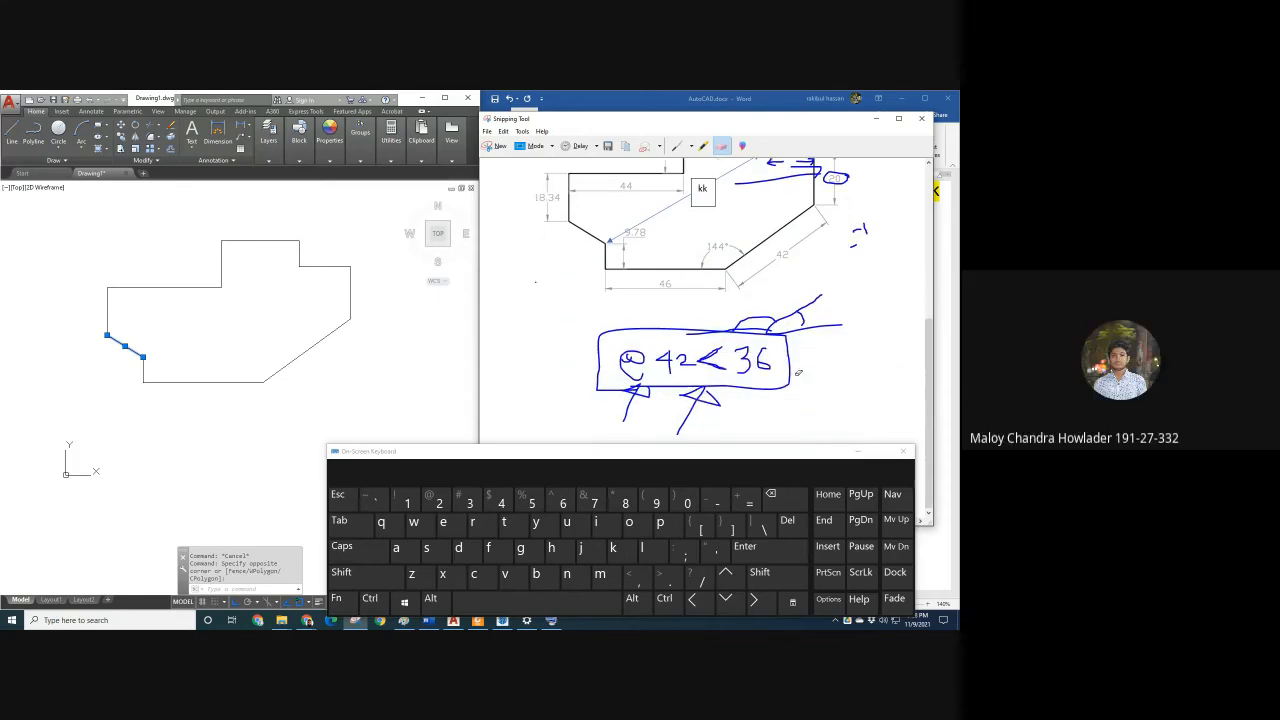
Shift the On-Screen Keyboard up slightly and highlight the short vertical segment again to examine the lower-left corner.
{"action": "left_click_drag", "start_coordinate": [818, 453], "coordinate": [816, 443]}
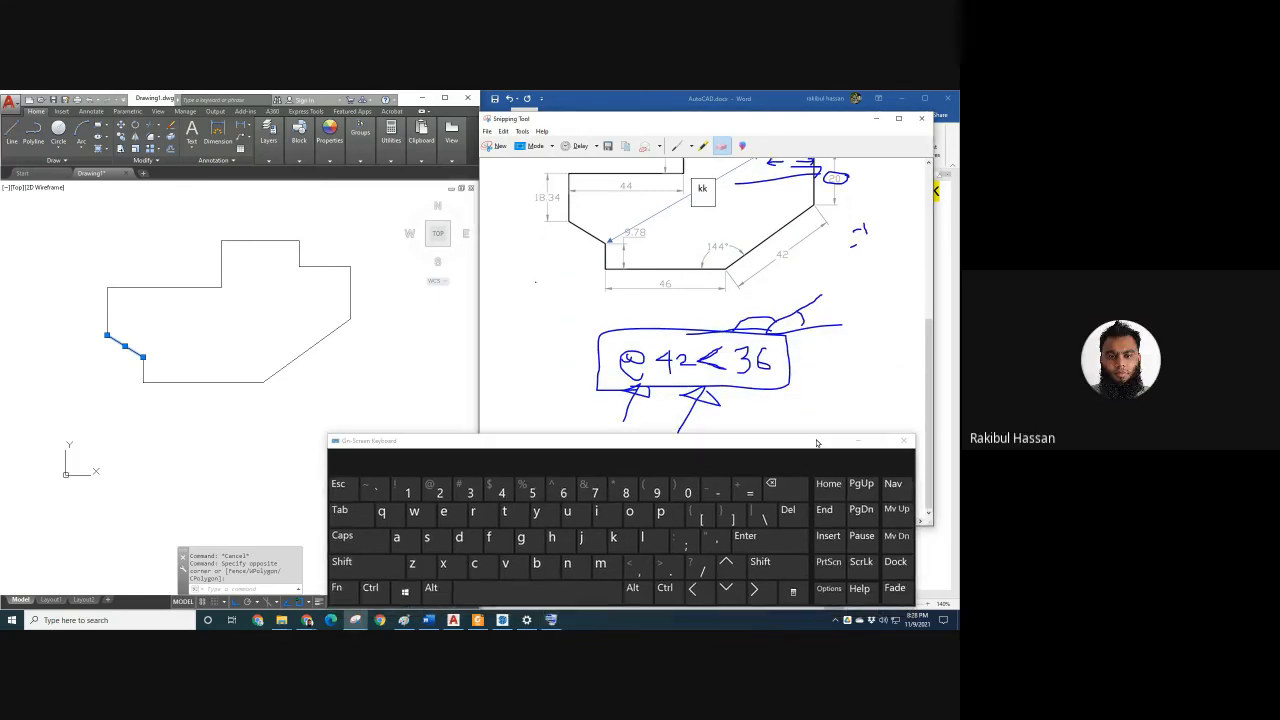
{"action": "left_click", "coordinate": [147, 370]}
{"action": "key", "text": "Escape"}
{"action": "left_click", "coordinate": [150, 372]}
{"action": "left_click", "coordinate": [138, 369]}
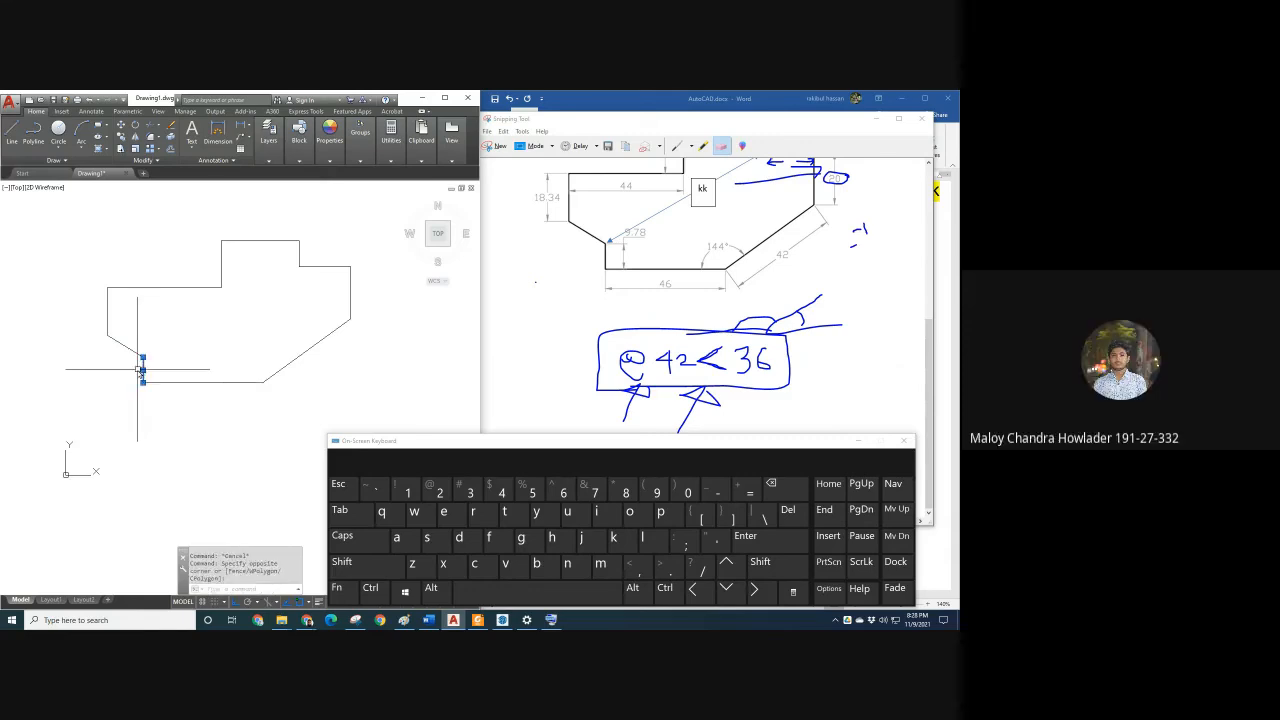
{"action": "key", "text": "Escape"}
{"action": "scroll", "coordinate": [215, 345], "scroll_direction": "up", "scroll_amount": 2}
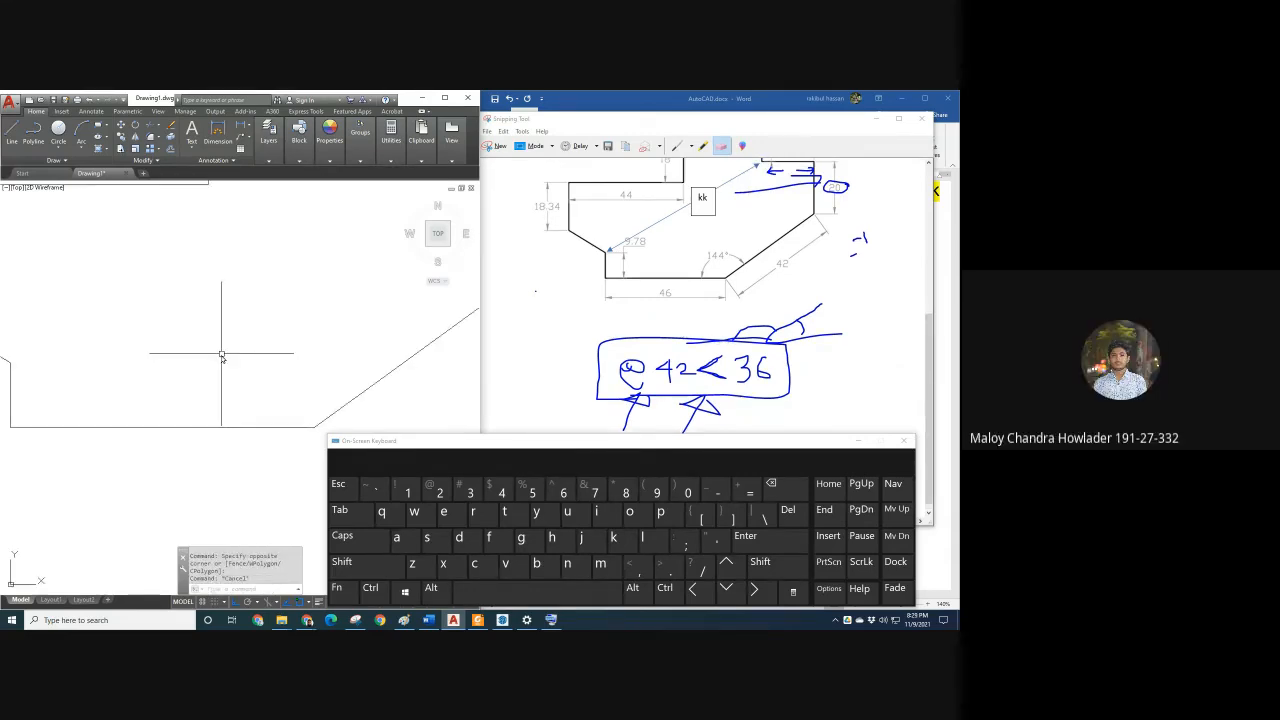
{"action": "scroll", "coordinate": [274, 387], "scroll_direction": "down", "scroll_amount": 2}
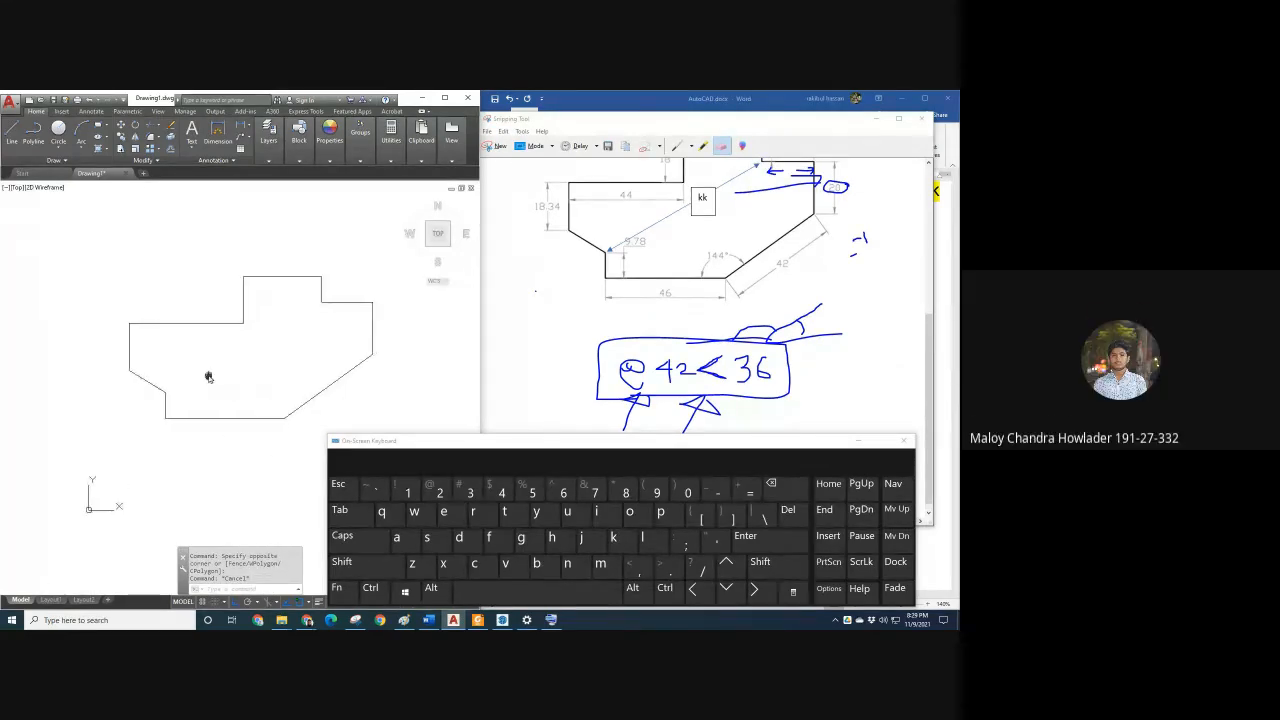
Circle the 9.78 dimension on the snip with the pen, and sketch arrows below it and left of the figure.
{"action": "left_click", "coordinate": [613, 263]}
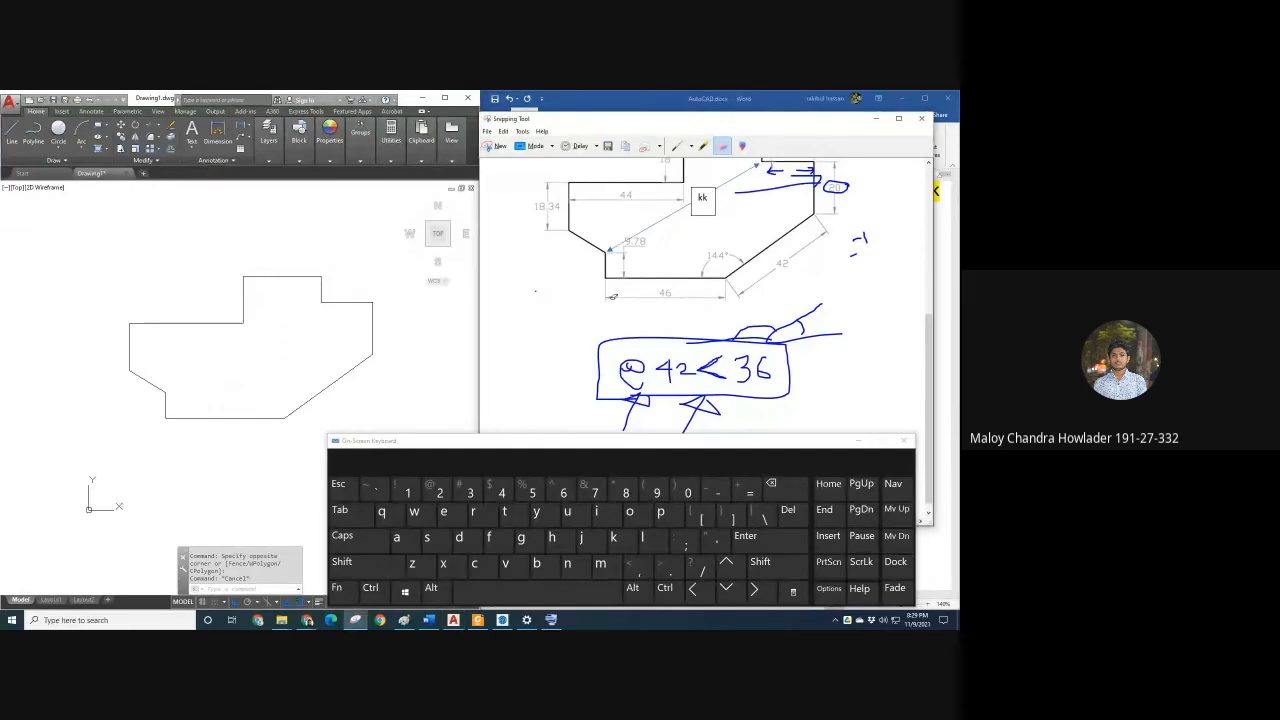
{"action": "scroll", "coordinate": [613, 296], "scroll_direction": "up", "scroll_amount": 4}
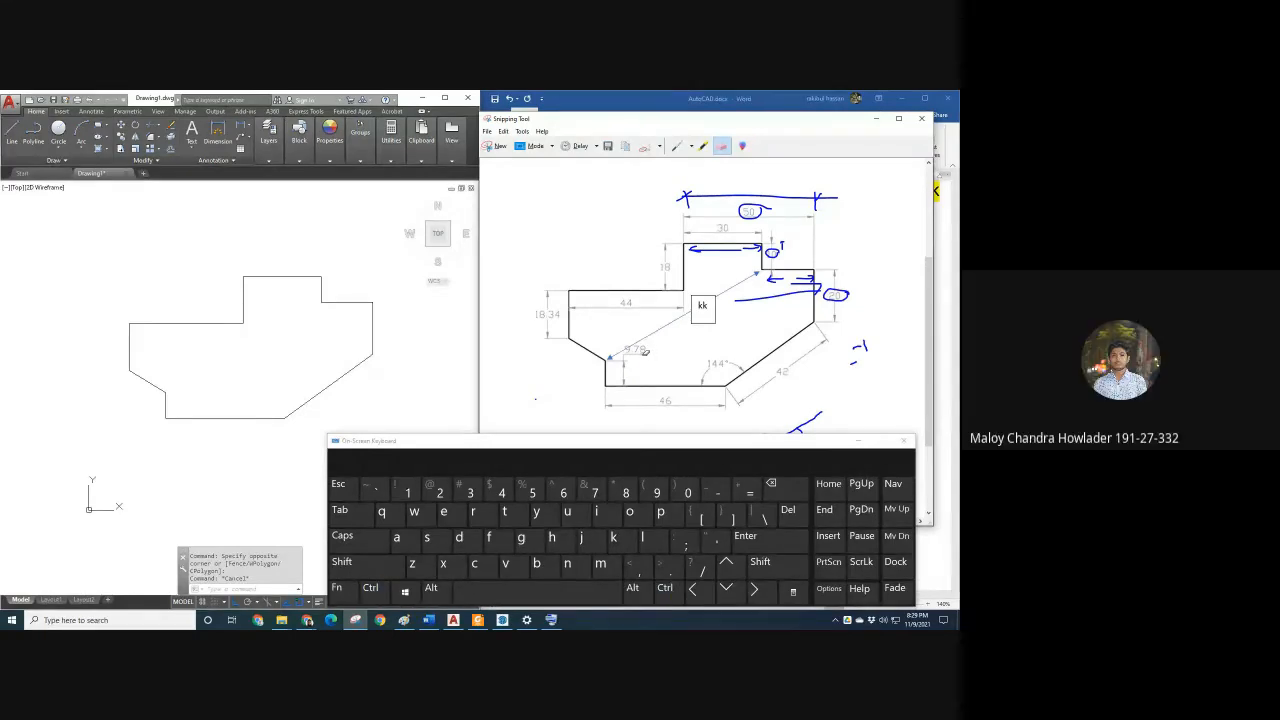
{"action": "left_click", "coordinate": [676, 146]}
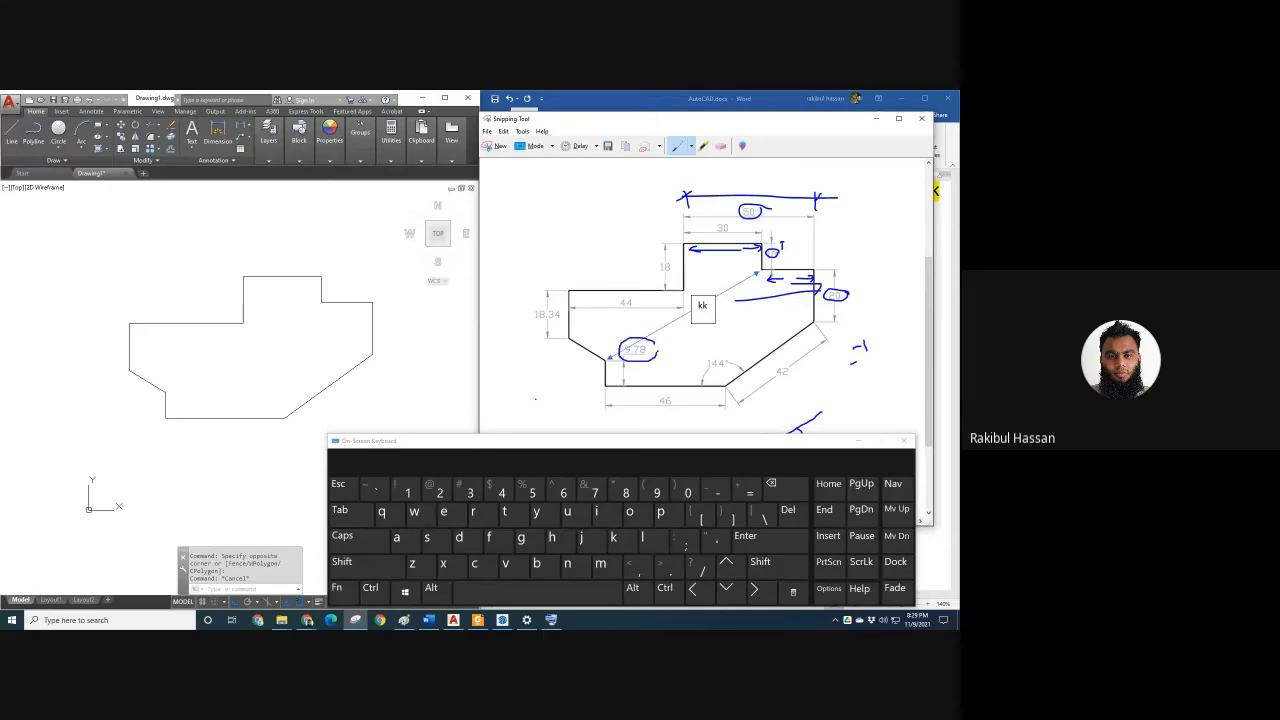
{"action": "mouse_move", "coordinate": [638, 364]}
{"action": "left_mouse_down"}
{"action": "mouse_move", "coordinate": [640, 382]}
{"action": "mouse_move", "coordinate": [661, 362]}
{"action": "left_mouse_up"}
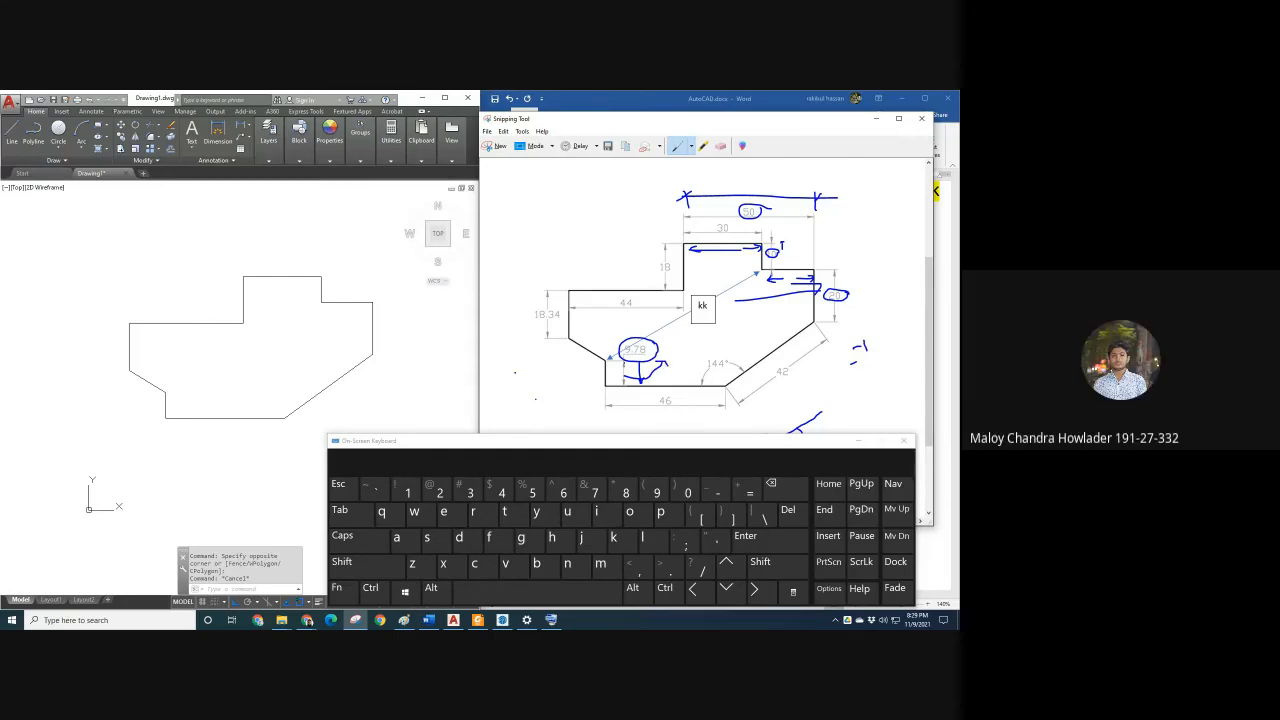
{"action": "left_click_drag", "start_coordinate": [511, 377], "coordinate": [544, 383]}
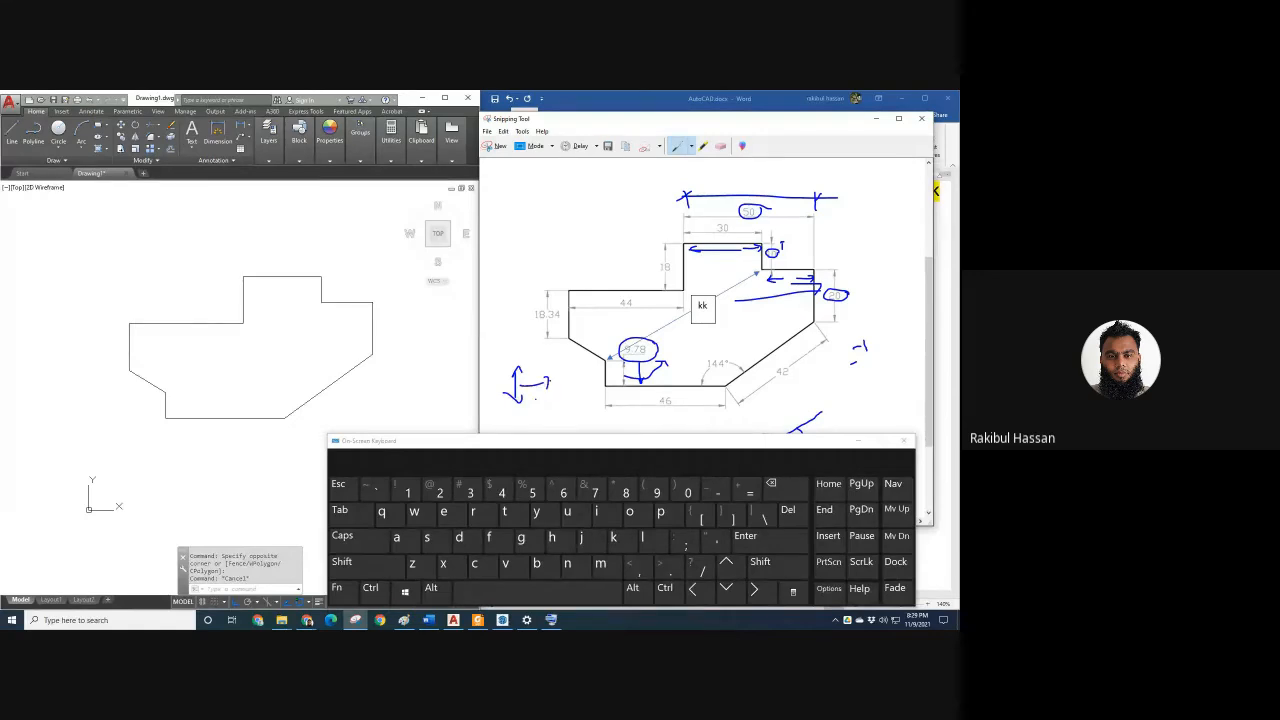
Delete the short vertical segment and the slanted closing line from the drawing.
{"action": "left_click", "coordinate": [166, 388]}
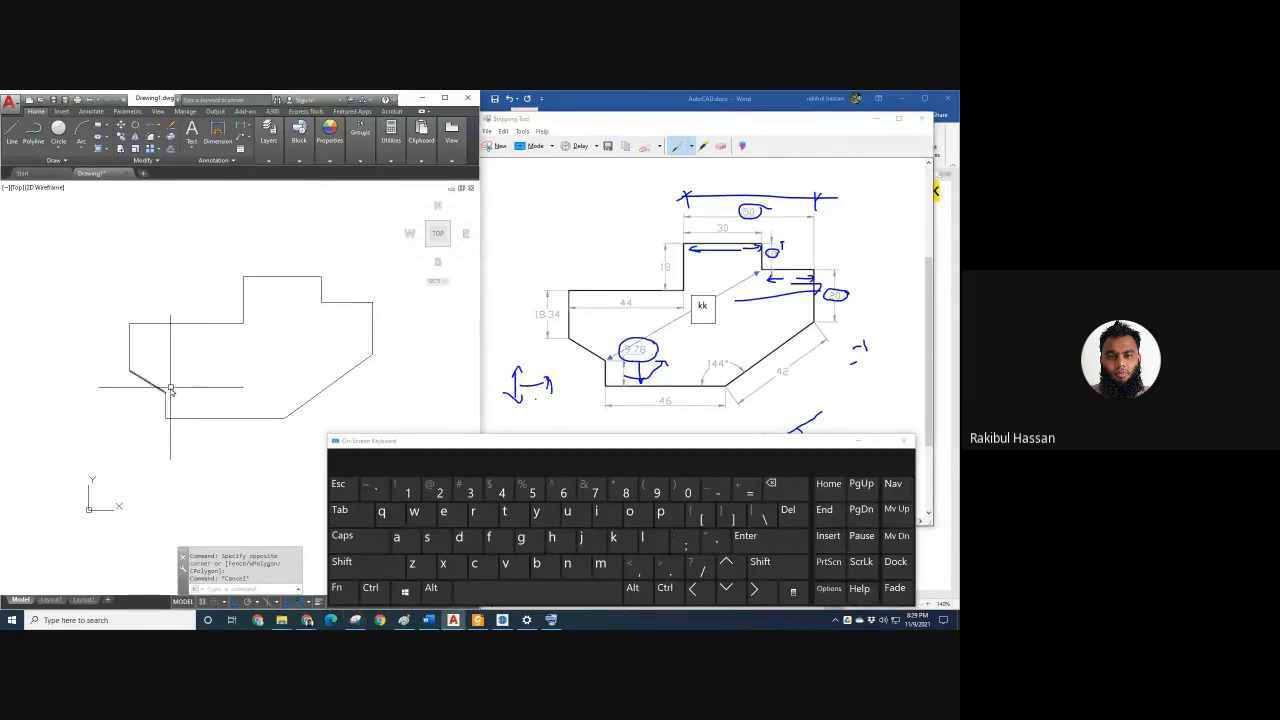
{"action": "left_click", "coordinate": [172, 386]}
{"action": "left_click", "coordinate": [163, 402]}
{"action": "key", "text": "Delete"}
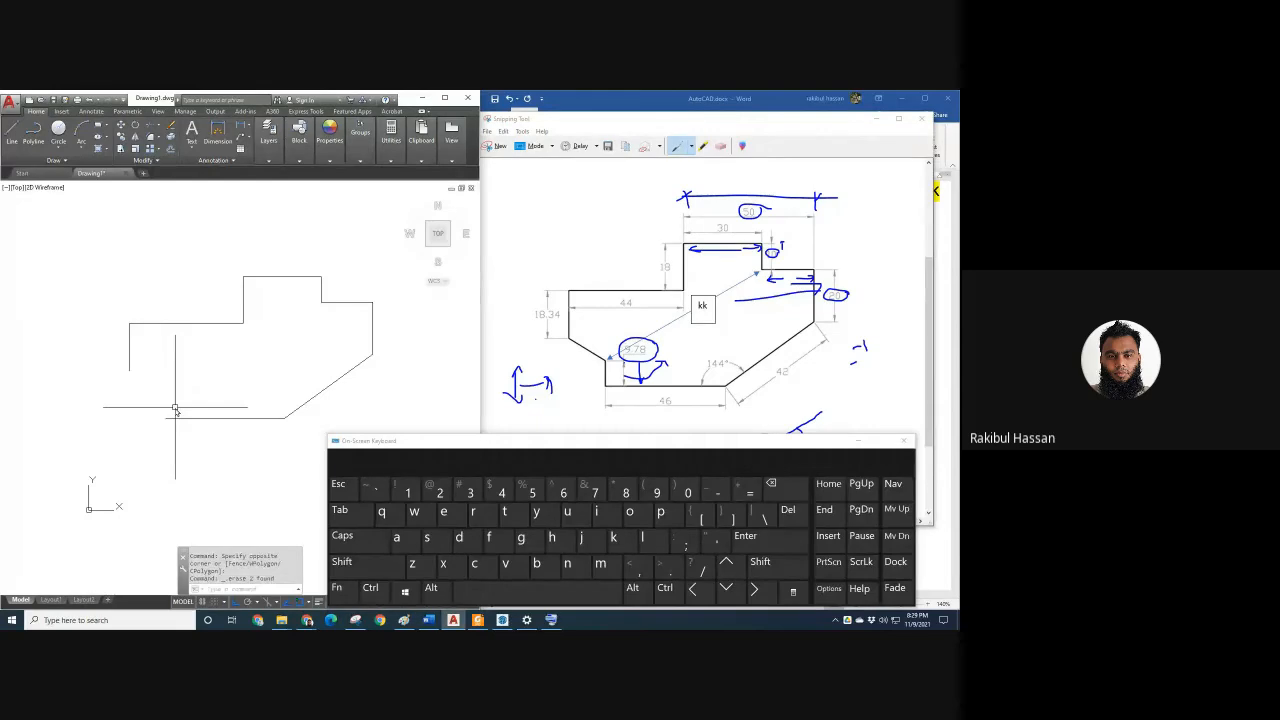
Circle the 18.34 edge's lower end on the snip, trace the outline round to it from the bottom edge, and cross out the slanted edge.
{"action": "left_click", "coordinate": [567, 333]}
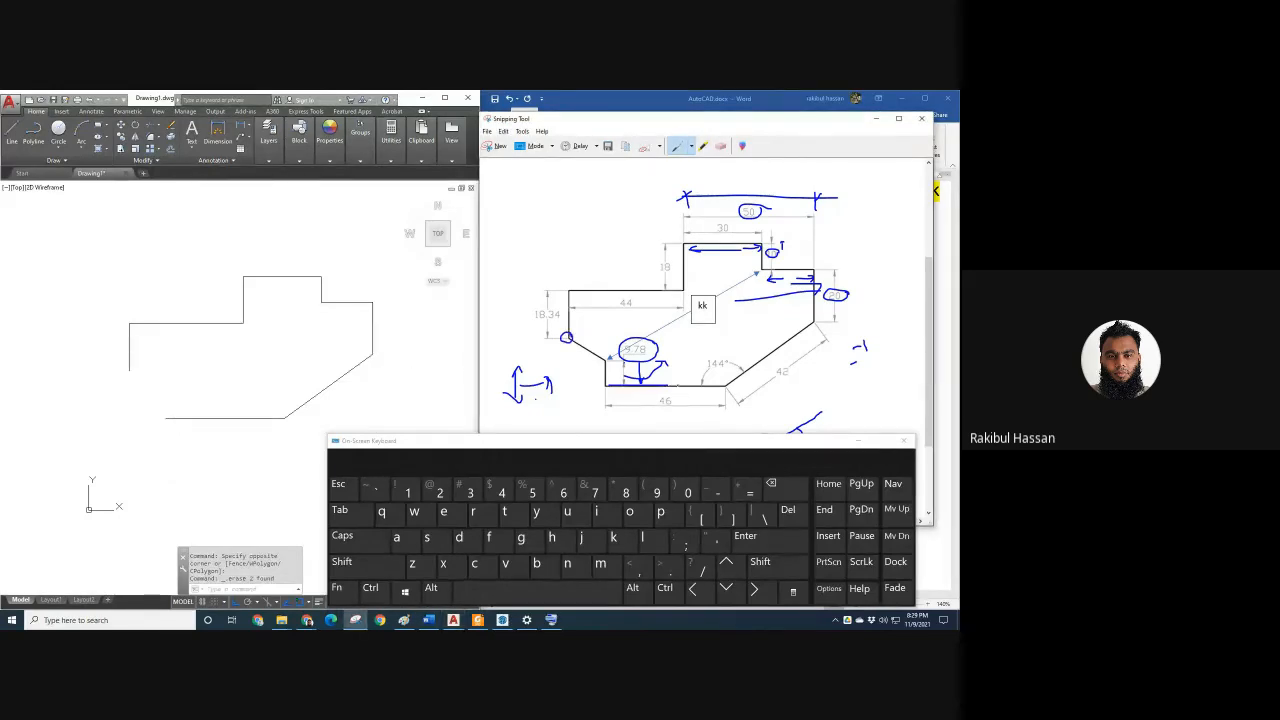
{"action": "mouse_move", "coordinate": [668, 385]}
{"action": "left_mouse_down"}
{"action": "mouse_move", "coordinate": [720, 386]}
{"action": "mouse_move", "coordinate": [765, 359]}
{"action": "left_mouse_up"}
{"action": "mouse_move", "coordinate": [812, 268]}
{"action": "left_mouse_down"}
{"action": "mouse_move", "coordinate": [764, 268]}
{"action": "mouse_move", "coordinate": [760, 246]}
{"action": "left_mouse_up"}
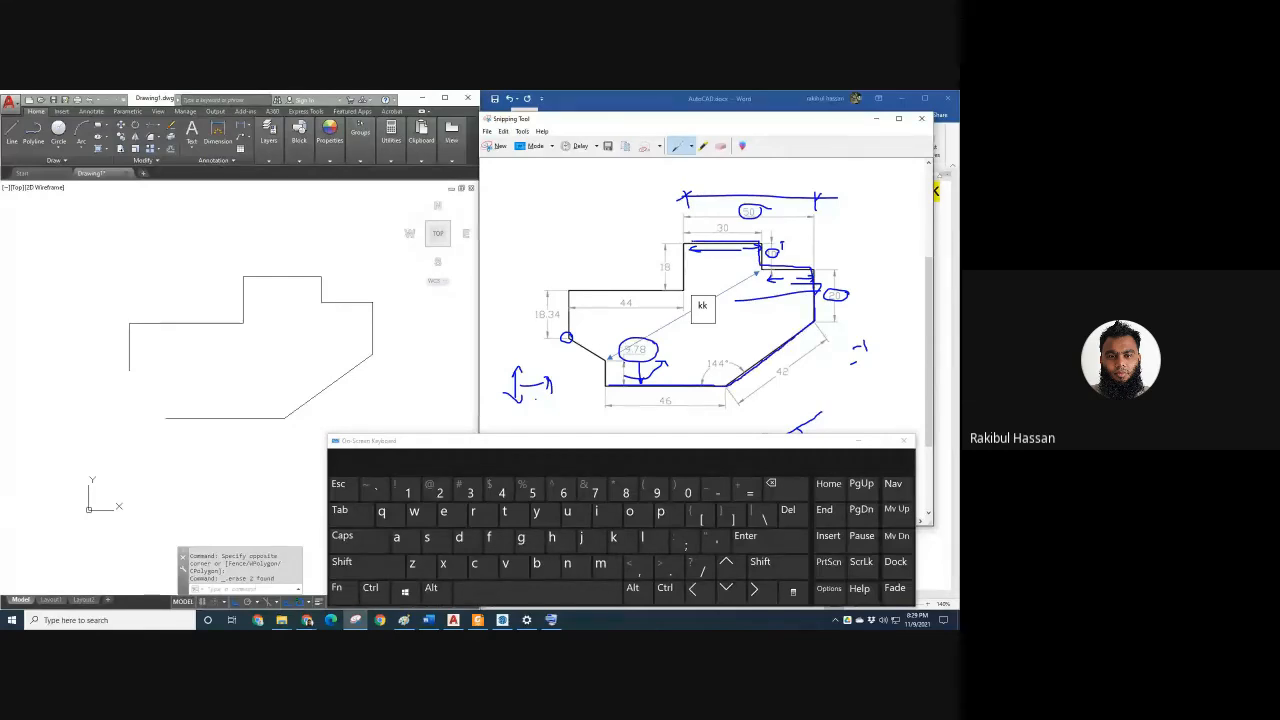
{"action": "mouse_move", "coordinate": [664, 292]}
{"action": "left_mouse_down"}
{"action": "mouse_move", "coordinate": [562, 293]}
{"action": "mouse_move", "coordinate": [563, 338]}
{"action": "mouse_move", "coordinate": [592, 357]}
{"action": "mouse_move", "coordinate": [574, 370]}
{"action": "left_mouse_up"}
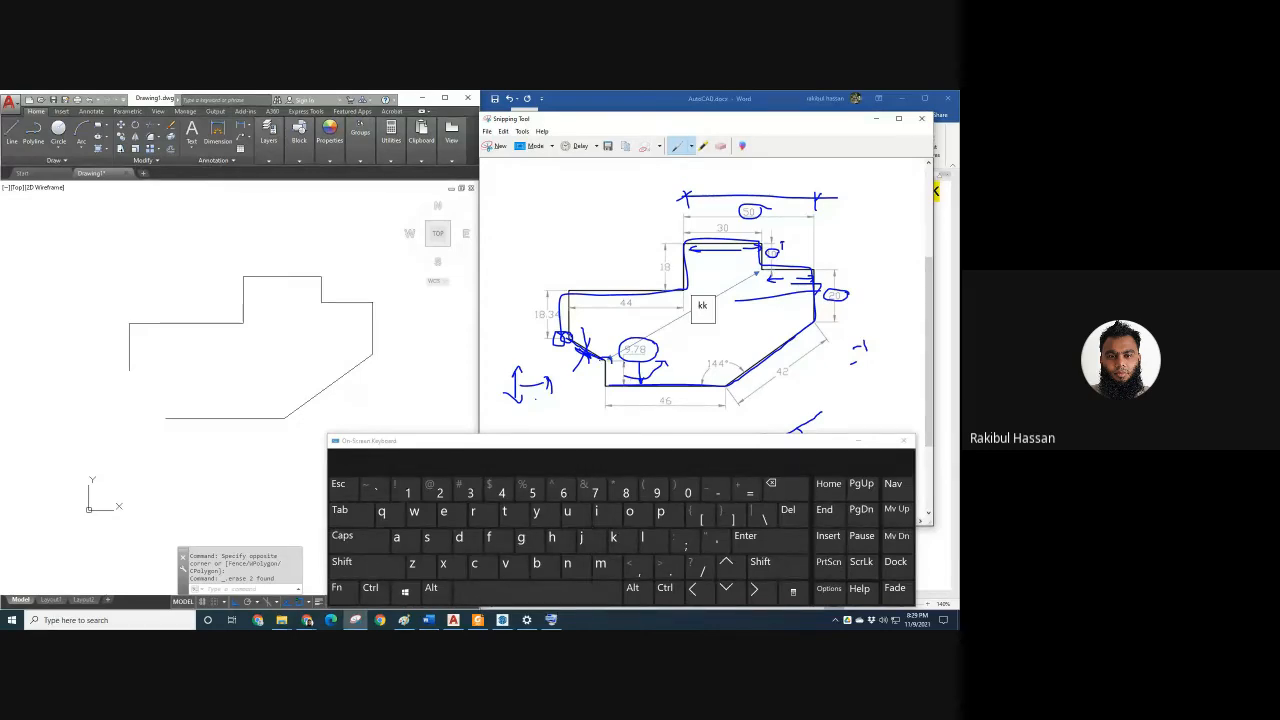
Circle the short vertical edge on the snip, and draw a 9.78 line straight up from the bottom edge's left end in the drawing.
{"action": "left_click_drag", "start_coordinate": [600, 357], "coordinate": [611, 398]}
{"action": "left_click", "coordinate": [159, 372]}
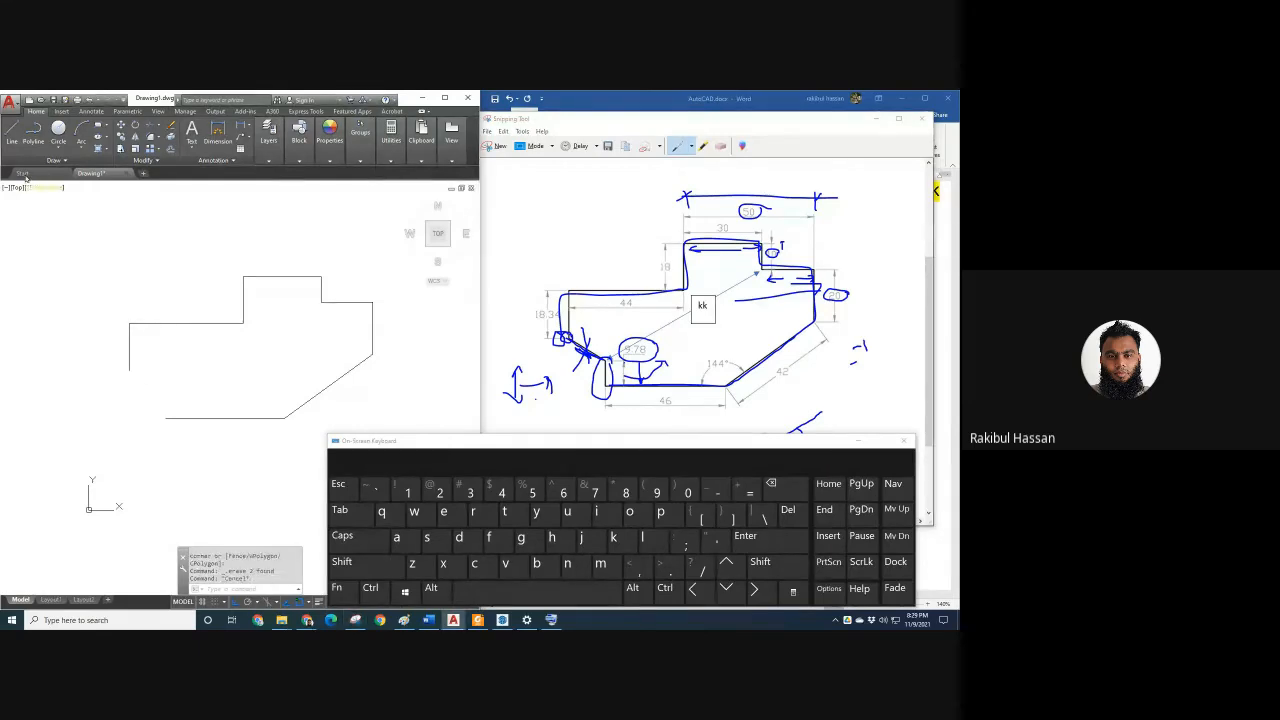
{"action": "left_click", "coordinate": [12, 132]}
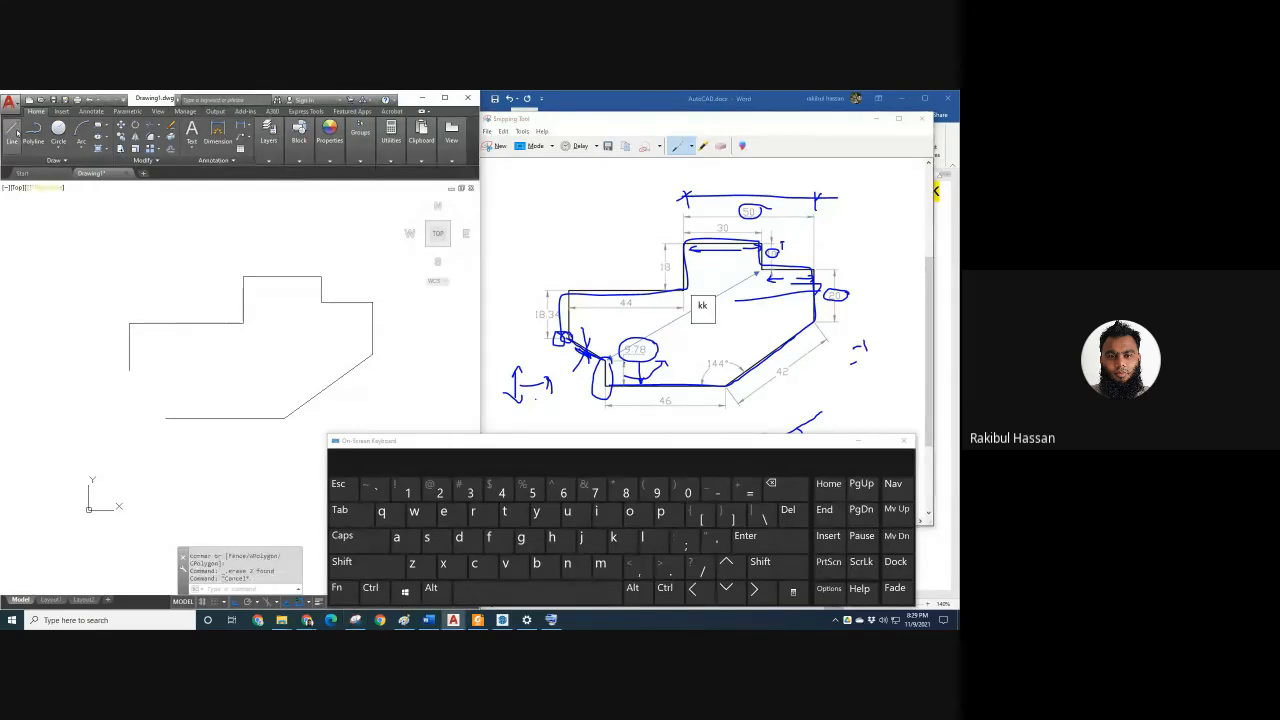
{"action": "left_click", "coordinate": [166, 420]}
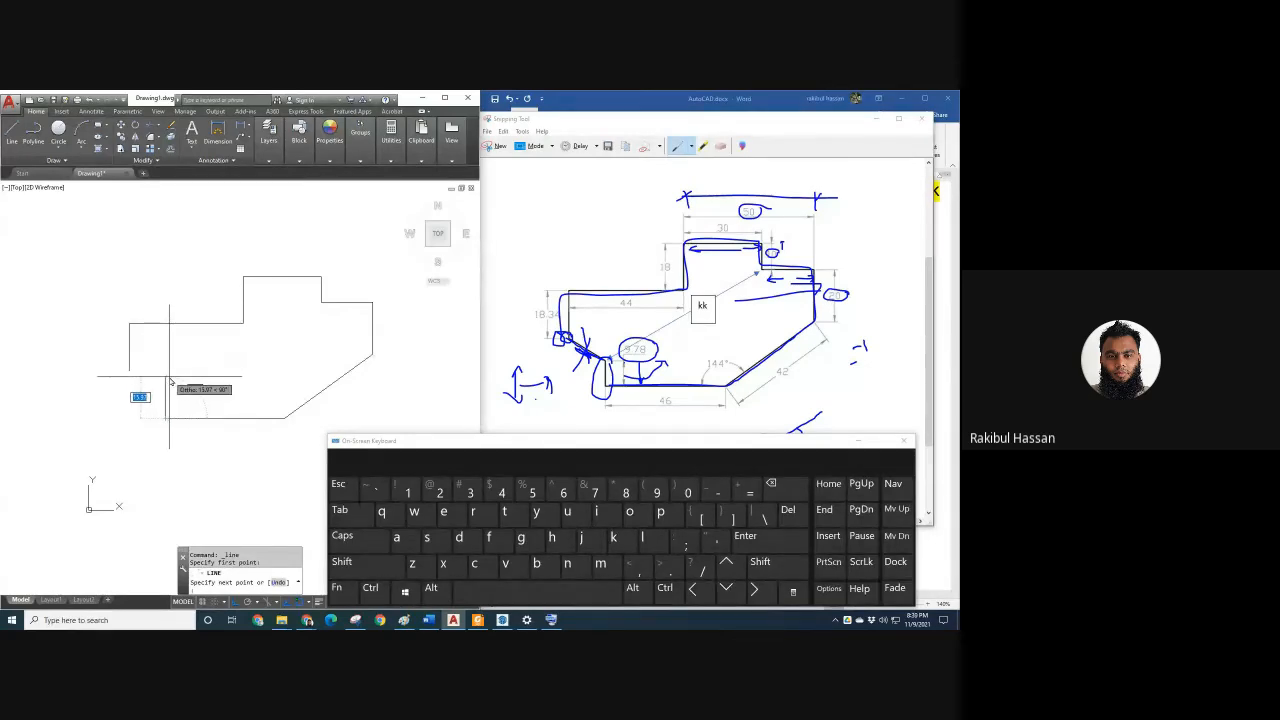
{"action": "type", "text": "9.78"}
{"action": "key", "text": "Return"}
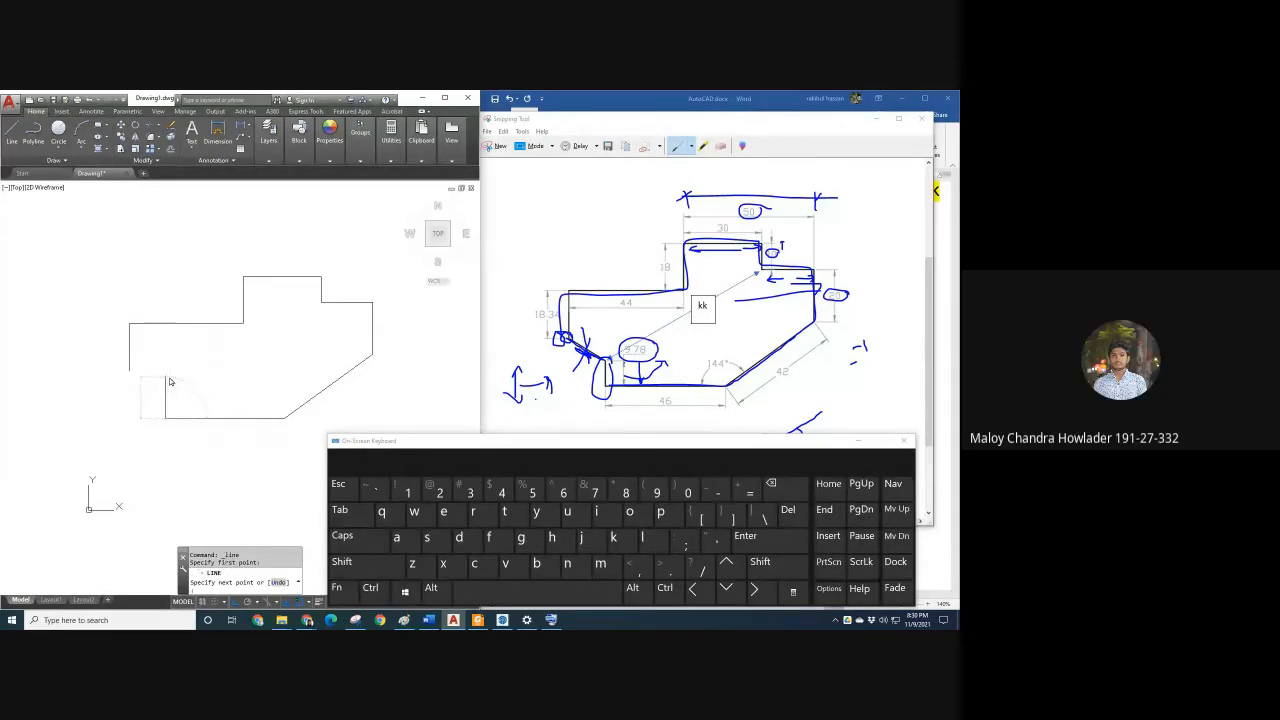
{"action": "key", "text": "Escape"}
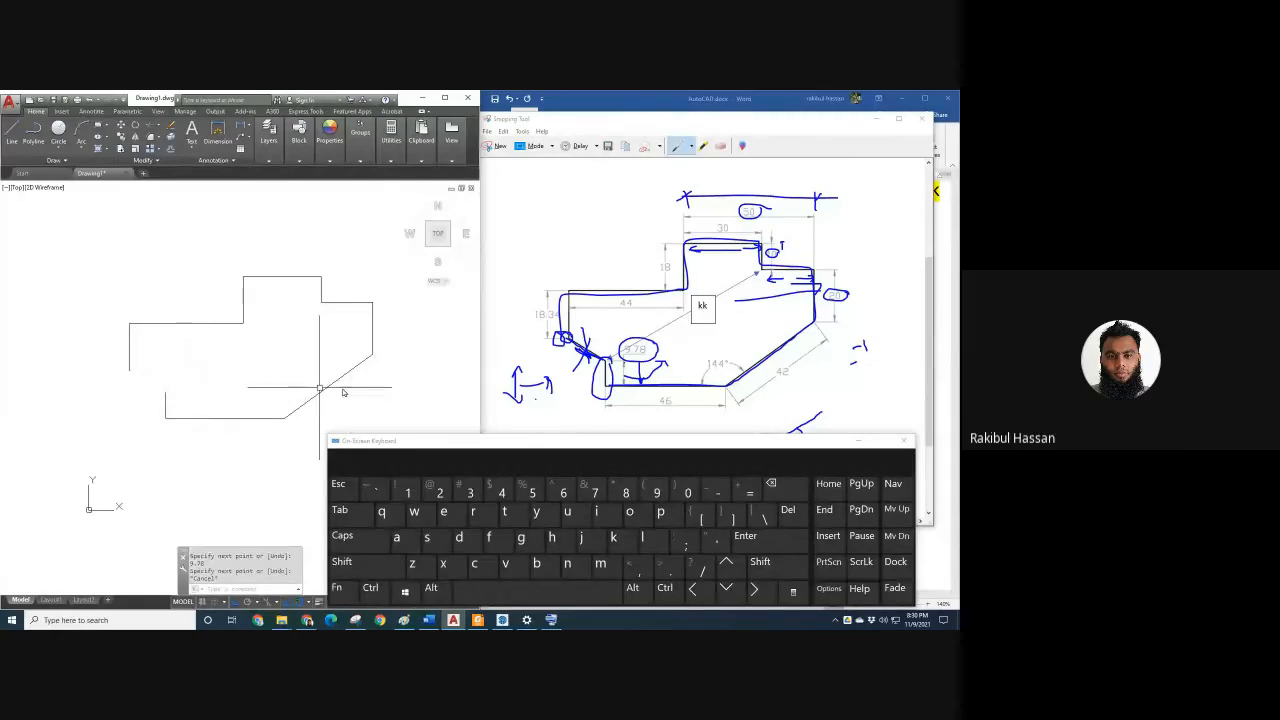
Tick the 46 dimension on the snip, and close the outline with a slanted line from the left edge's lower end to the short vertical's top.
{"action": "left_click", "coordinate": [661, 378]}
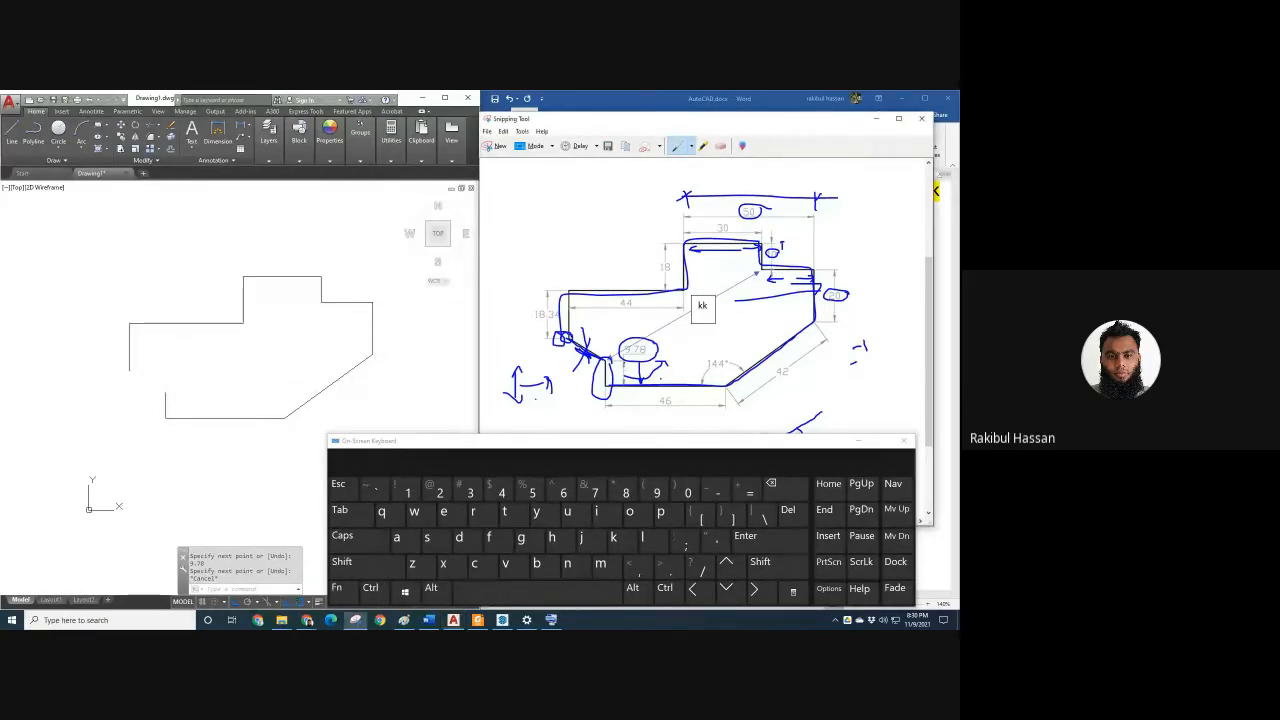
{"action": "left_click_drag", "start_coordinate": [671, 407], "coordinate": [697, 378]}
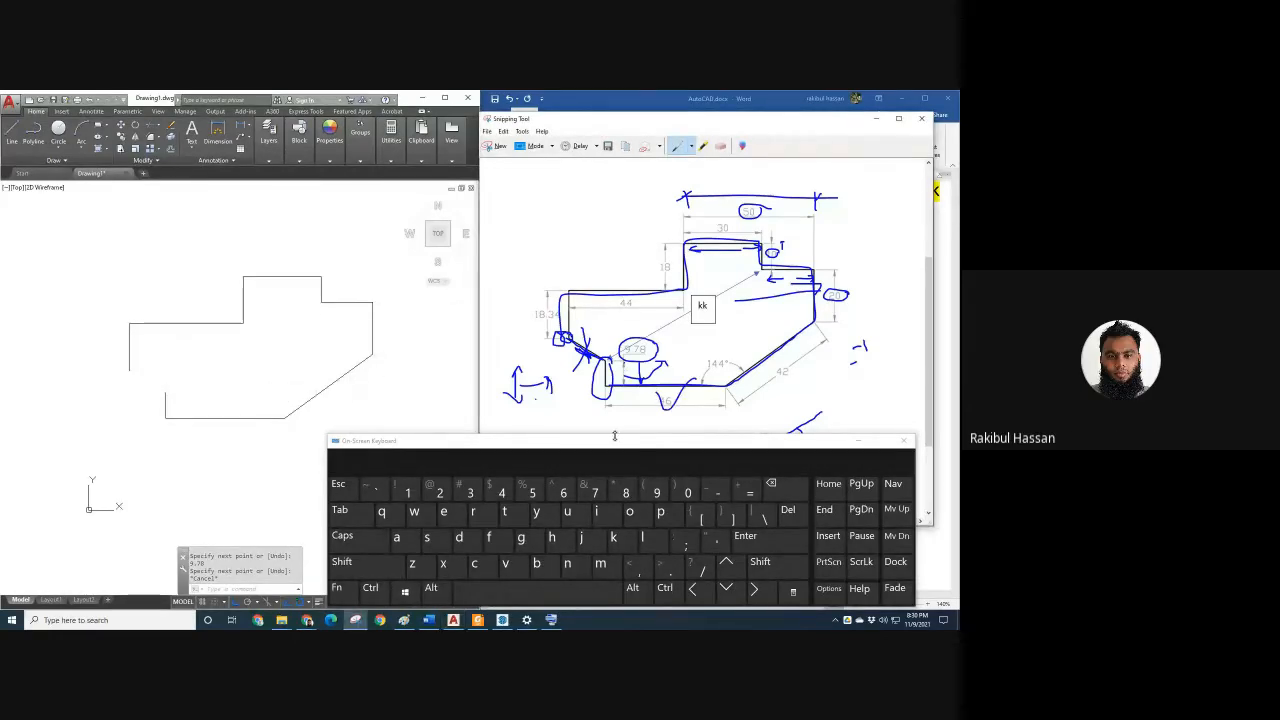
{"action": "left_click", "coordinate": [171, 394]}
{"action": "key", "text": "Escape"}
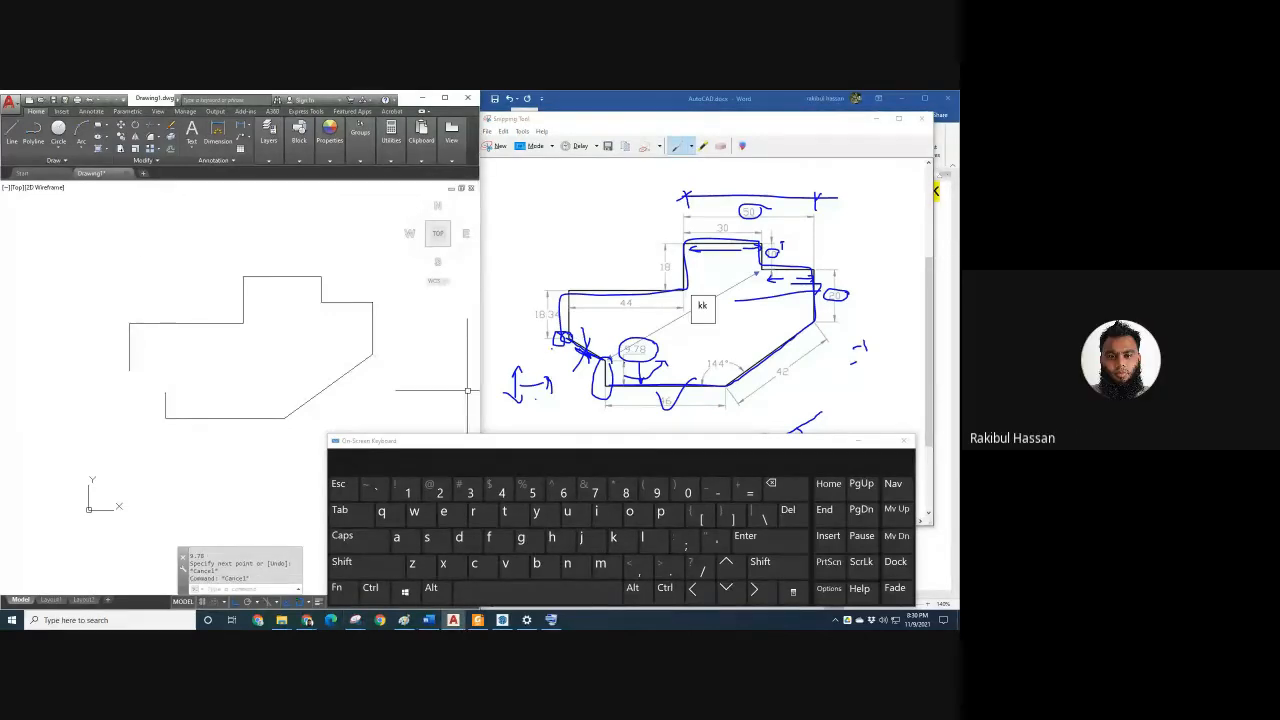
{"action": "left_click", "coordinate": [12, 132]}
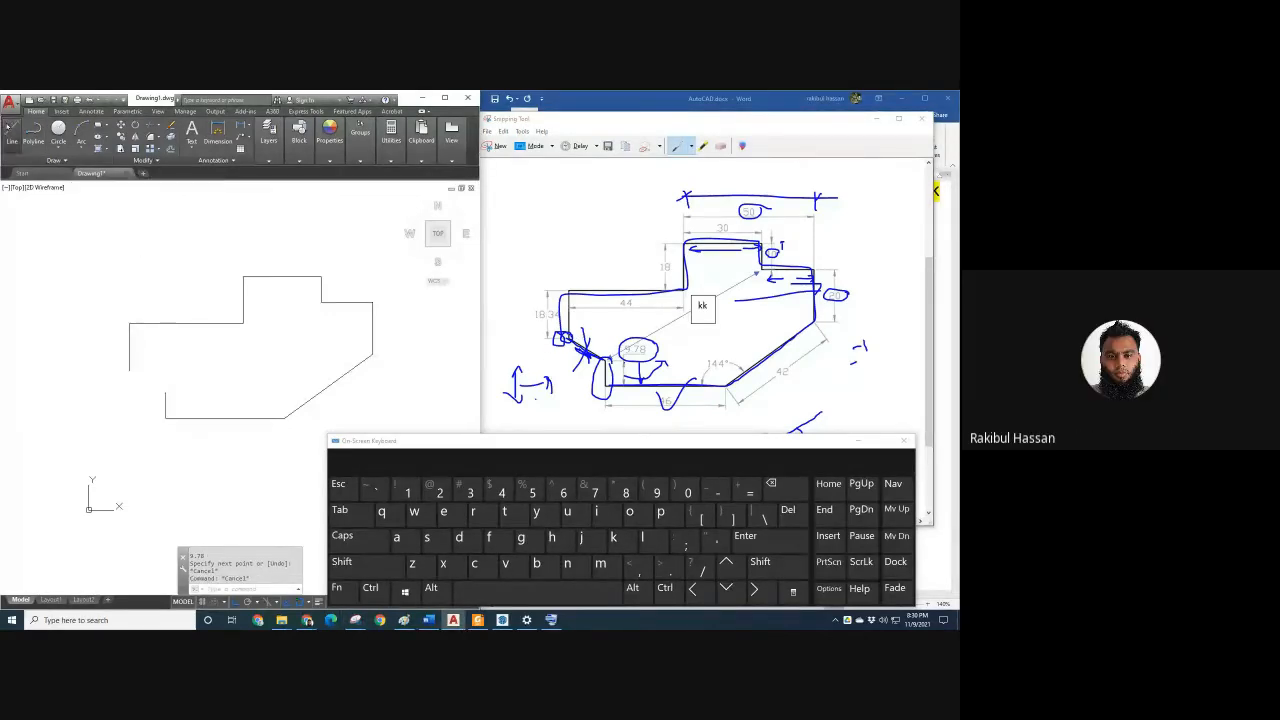
{"action": "left_click", "coordinate": [129, 368]}
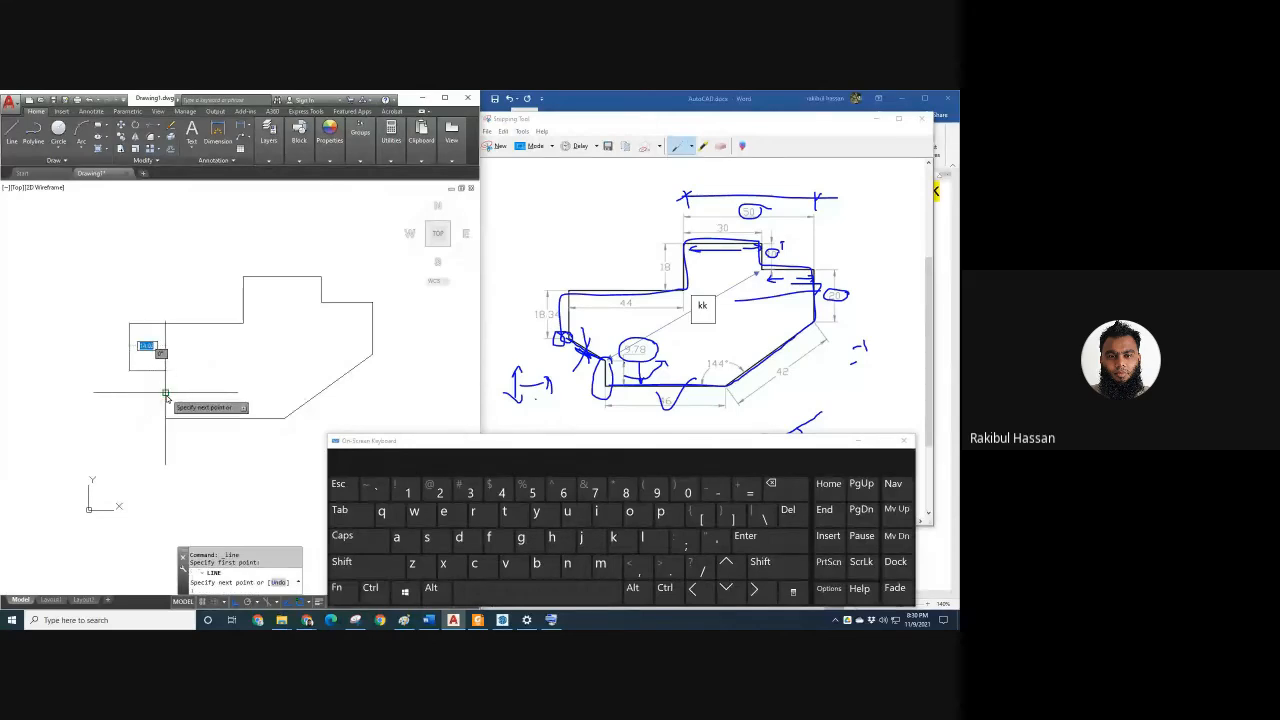
{"action": "left_click", "coordinate": [166, 398]}
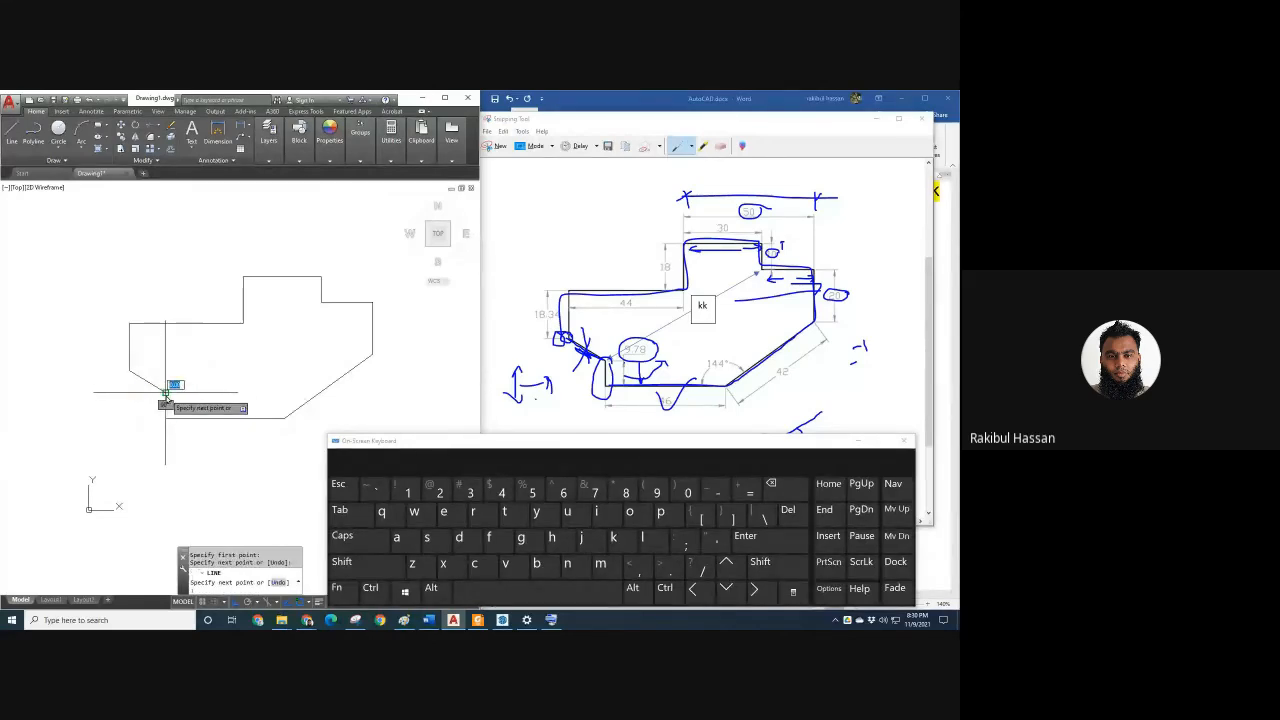
{"action": "key", "text": "Escape"}
{"action": "left_click", "coordinate": [172, 385]}
{"action": "key", "text": "Escape"}
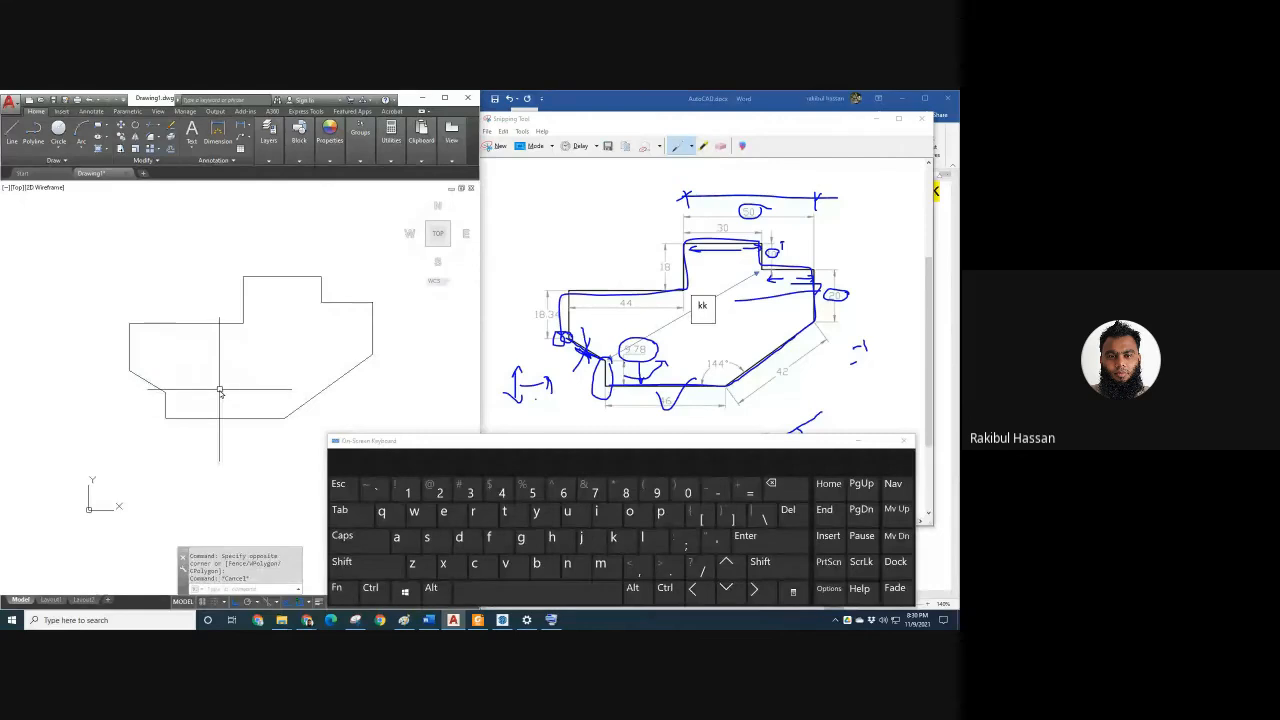
{"action": "middle_click_drag", "start_coordinate": [272, 362], "coordinate": [252, 348]}
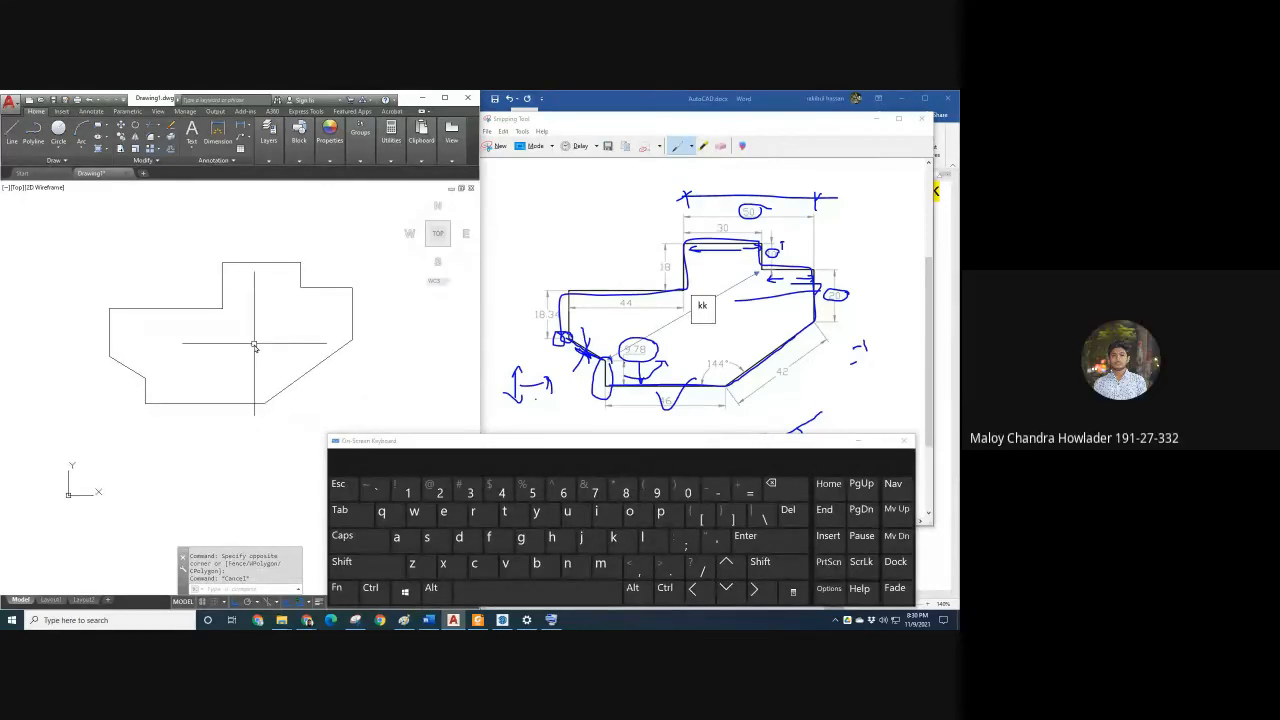
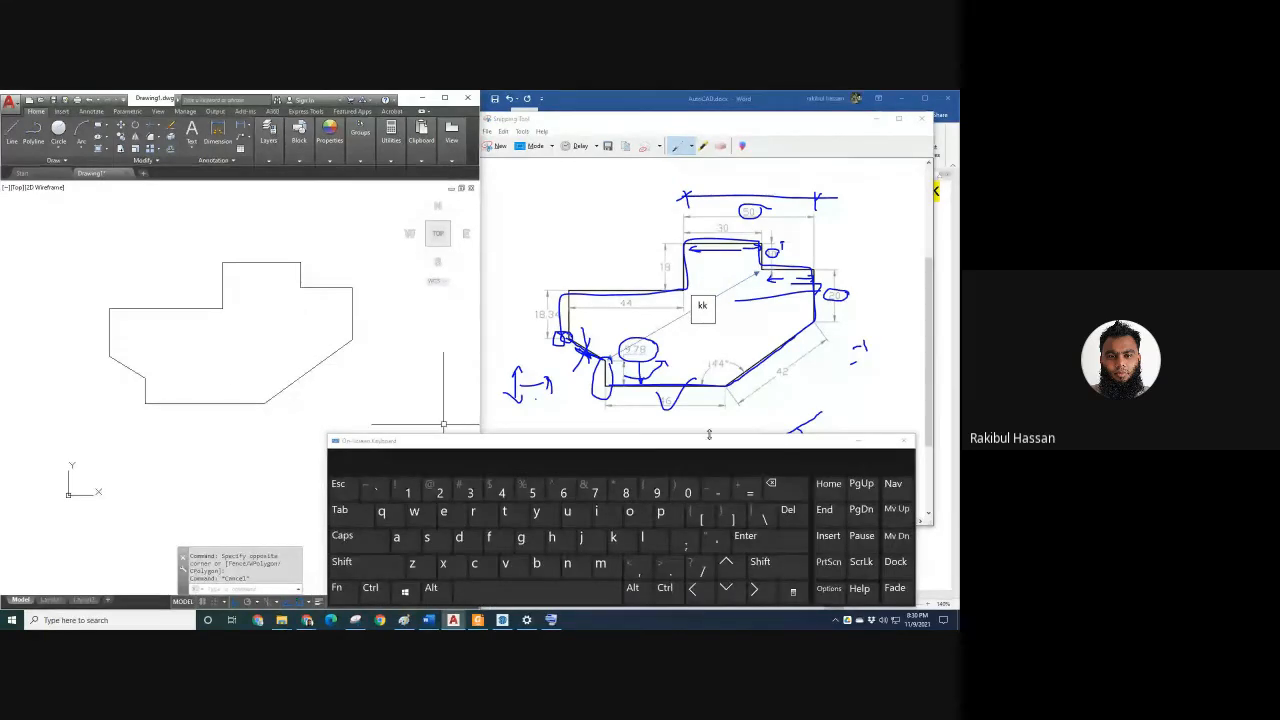
Shorten the On-Screen Keyboard, and erase the pen strokes over the figure's outline and the arrows left of it on the snip.
{"action": "left_click_drag", "start_coordinate": [710, 437], "coordinate": [713, 494]}
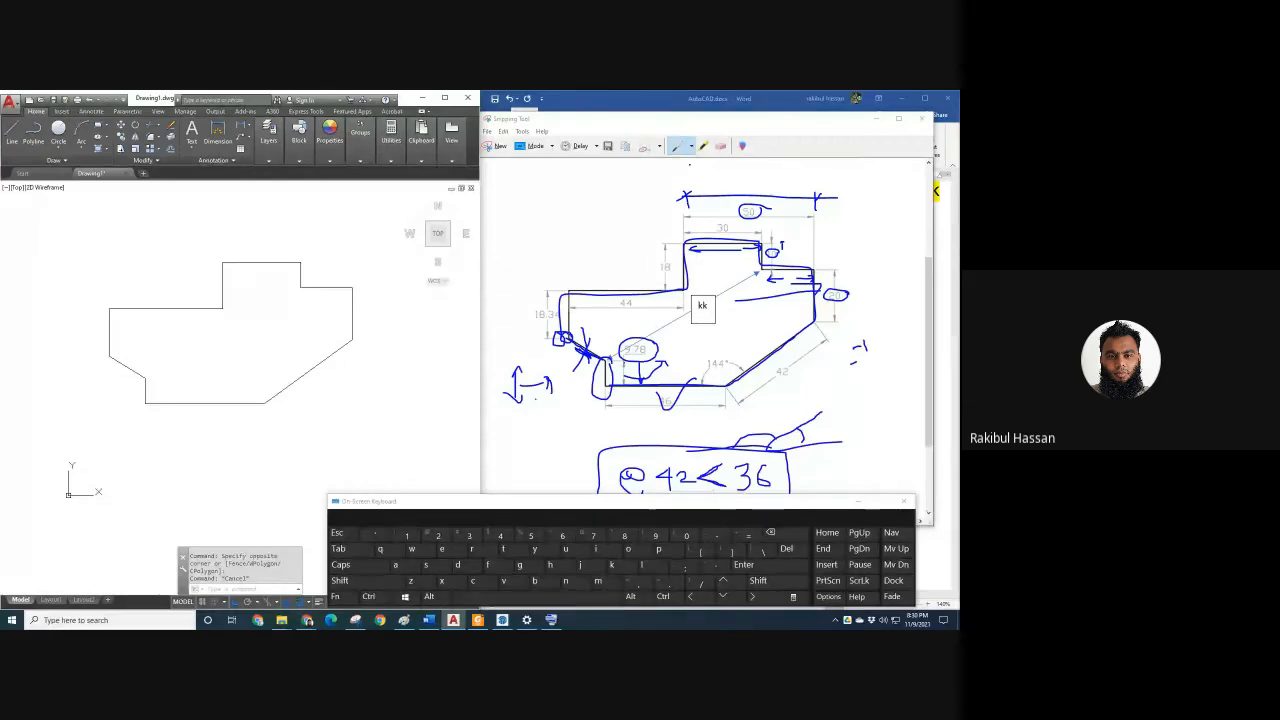
{"action": "left_click", "coordinate": [720, 146]}
{"action": "mouse_move", "coordinate": [548, 385]}
{"action": "left_mouse_down"}
{"action": "mouse_move", "coordinate": [560, 340]}
{"action": "mouse_move", "coordinate": [584, 344]}
{"action": "mouse_move", "coordinate": [608, 398]}
{"action": "mouse_move", "coordinate": [664, 402]}
{"action": "mouse_move", "coordinate": [657, 333]}
{"action": "mouse_move", "coordinate": [677, 407]}
{"action": "mouse_move", "coordinate": [645, 392]}
{"action": "mouse_move", "coordinate": [788, 296]}
{"action": "mouse_move", "coordinate": [840, 295]}
{"action": "mouse_move", "coordinate": [773, 268]}
{"action": "mouse_move", "coordinate": [816, 279]}
{"action": "mouse_move", "coordinate": [772, 262]}
{"action": "mouse_move", "coordinate": [782, 244]}
{"action": "mouse_move", "coordinate": [712, 252]}
{"action": "mouse_move", "coordinate": [795, 229]}
{"action": "mouse_move", "coordinate": [768, 242]}
{"action": "left_mouse_up"}
{"action": "left_click", "coordinate": [836, 197]}
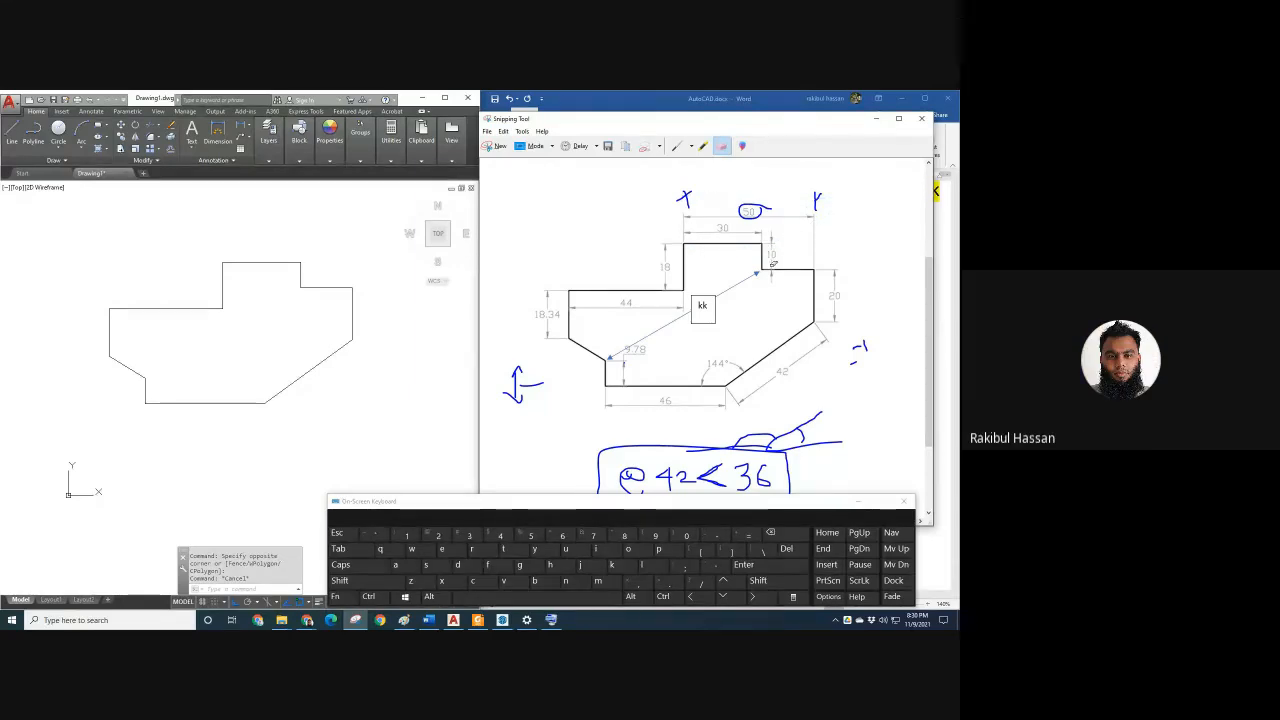
{"action": "left_click_drag", "start_coordinate": [541, 363], "coordinate": [517, 372]}
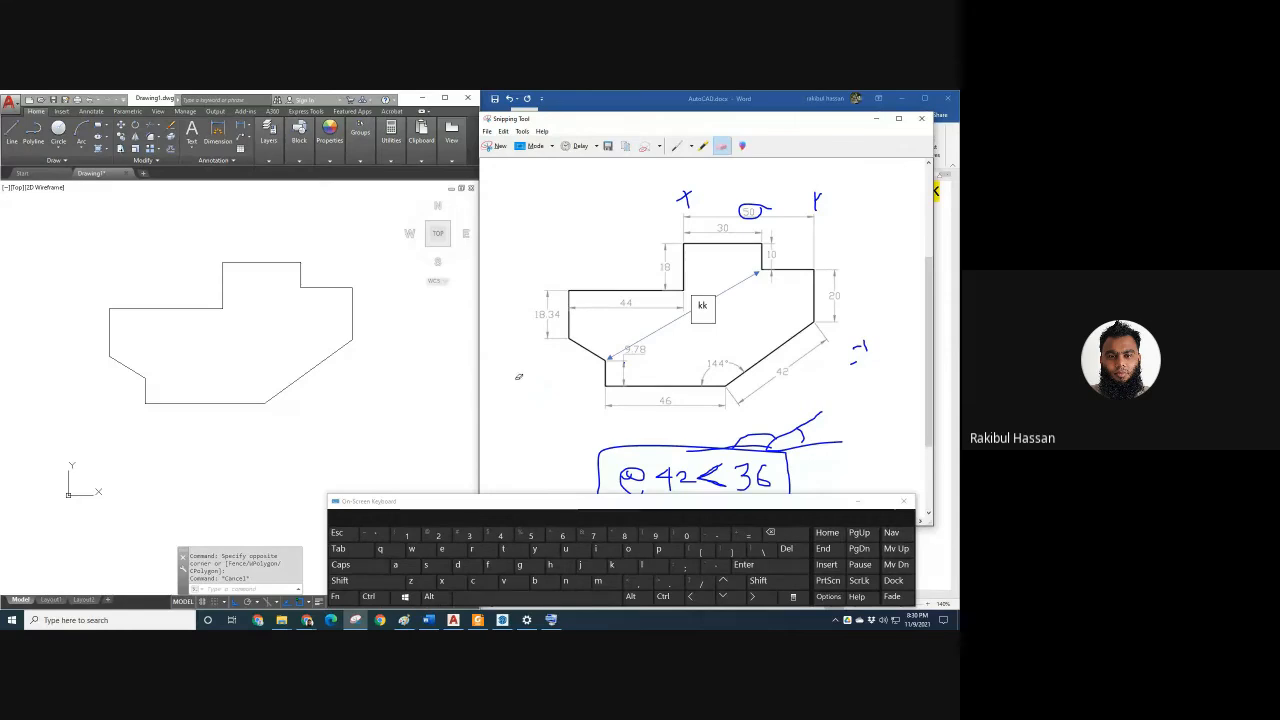
{"action": "scroll", "coordinate": [762, 335], "scroll_direction": "down", "scroll_amount": 1}
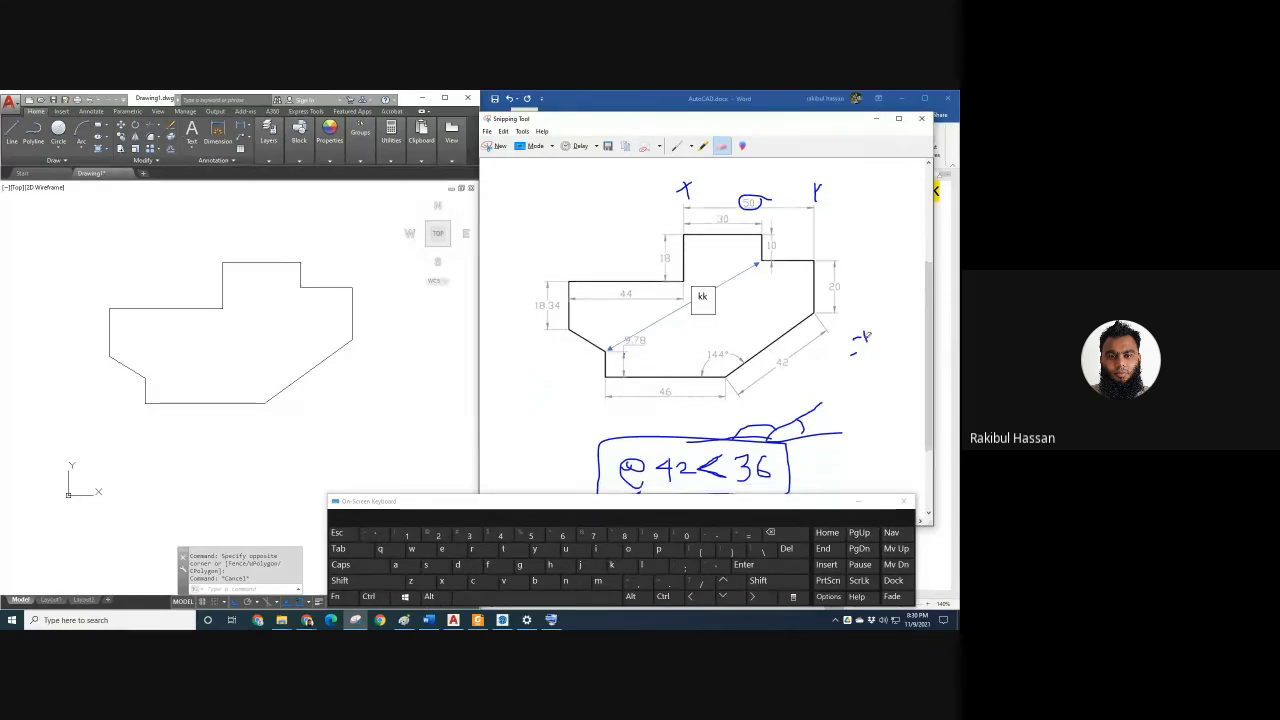
{"action": "left_click_drag", "start_coordinate": [865, 339], "coordinate": [855, 359]}
{"action": "scroll", "coordinate": [849, 392], "scroll_direction": "down", "scroll_amount": 1}
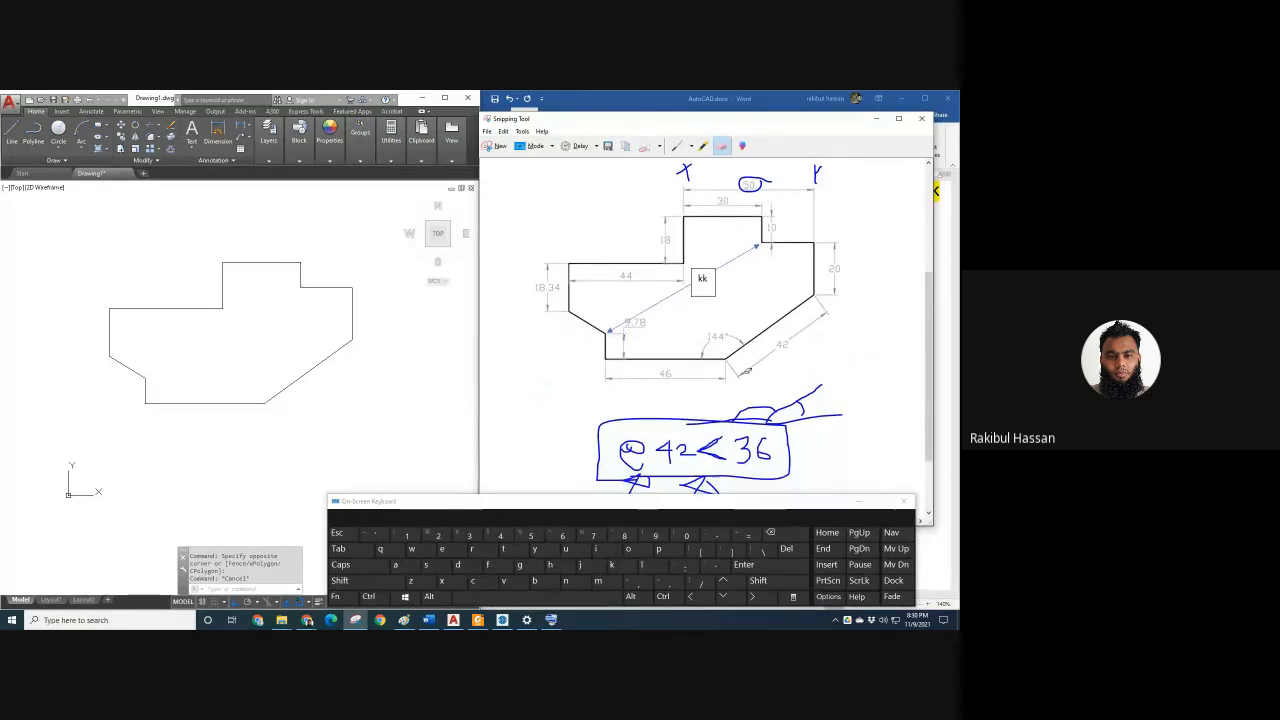
{"action": "mouse_move", "coordinate": [850, 423]}
{"action": "left_mouse_down"}
{"action": "mouse_move", "coordinate": [820, 378]}
{"action": "mouse_move", "coordinate": [757, 414]}
{"action": "left_mouse_up"}
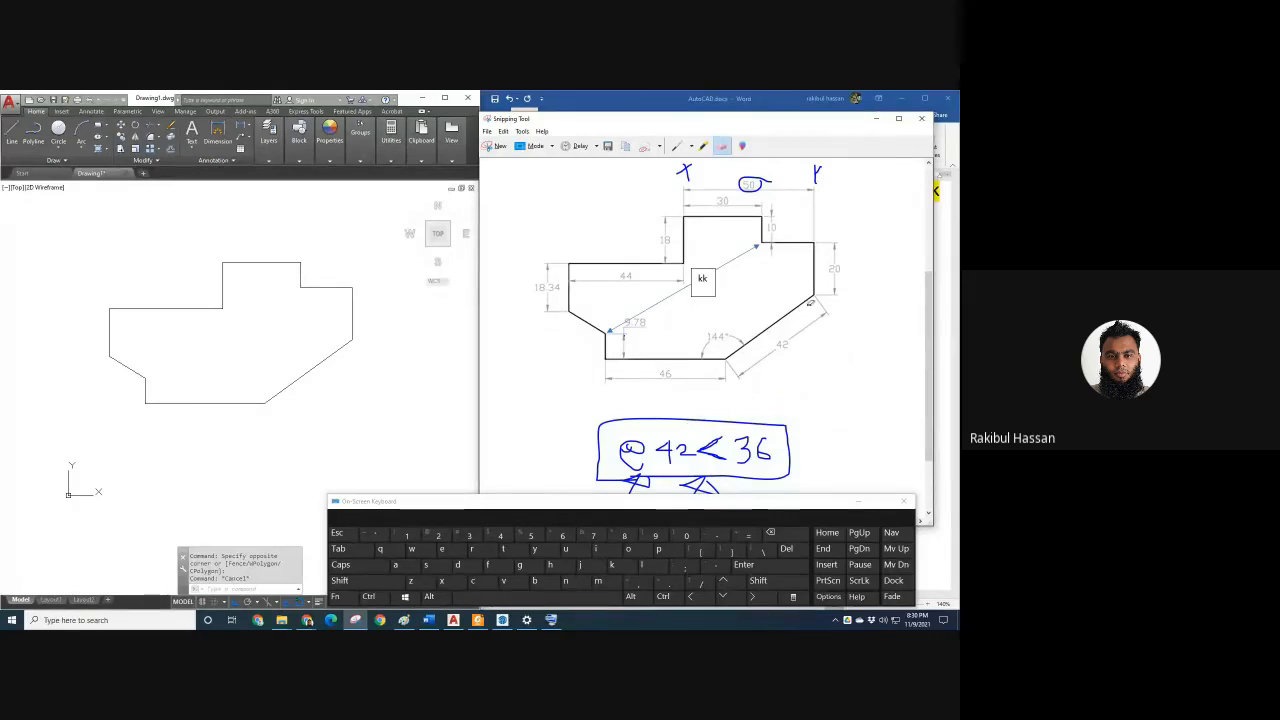
{"action": "scroll", "coordinate": [772, 340], "scroll_direction": "up", "scroll_amount": 1}
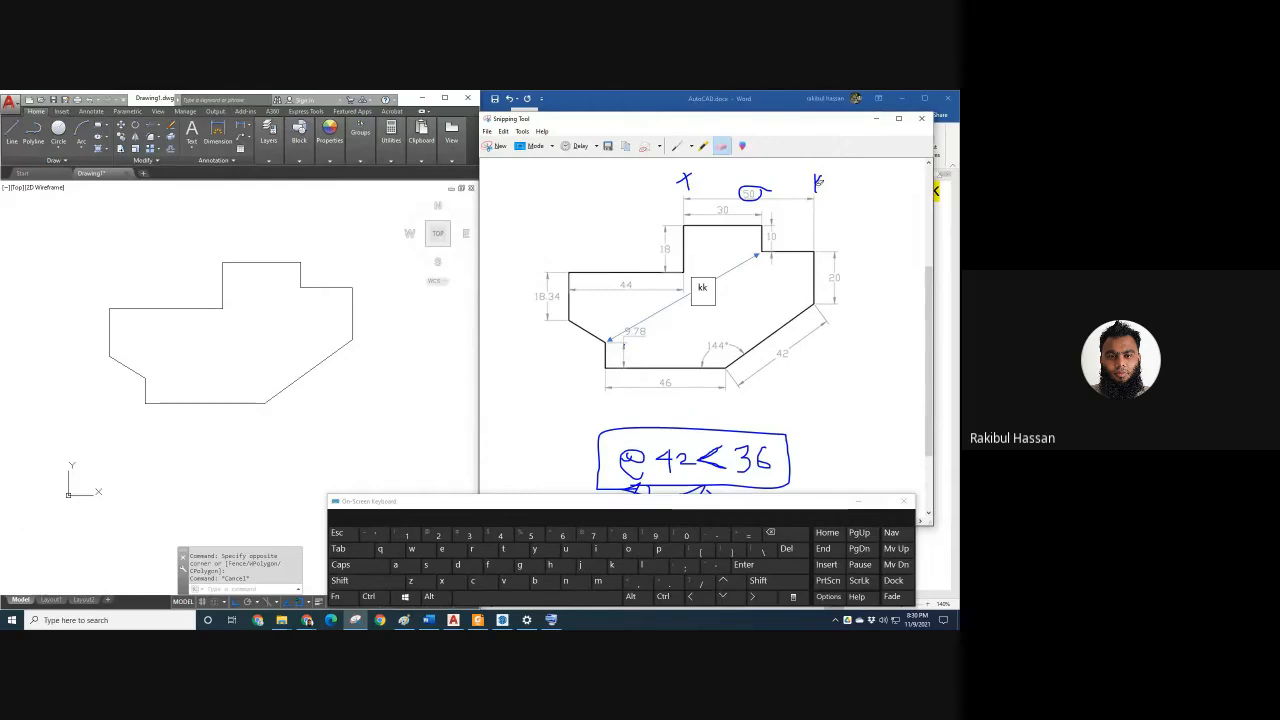
{"action": "left_click", "coordinate": [817, 183]}
{"action": "left_click", "coordinate": [685, 180]}
{"action": "left_click", "coordinate": [187, 376]}
{"action": "key", "text": "Escape"}
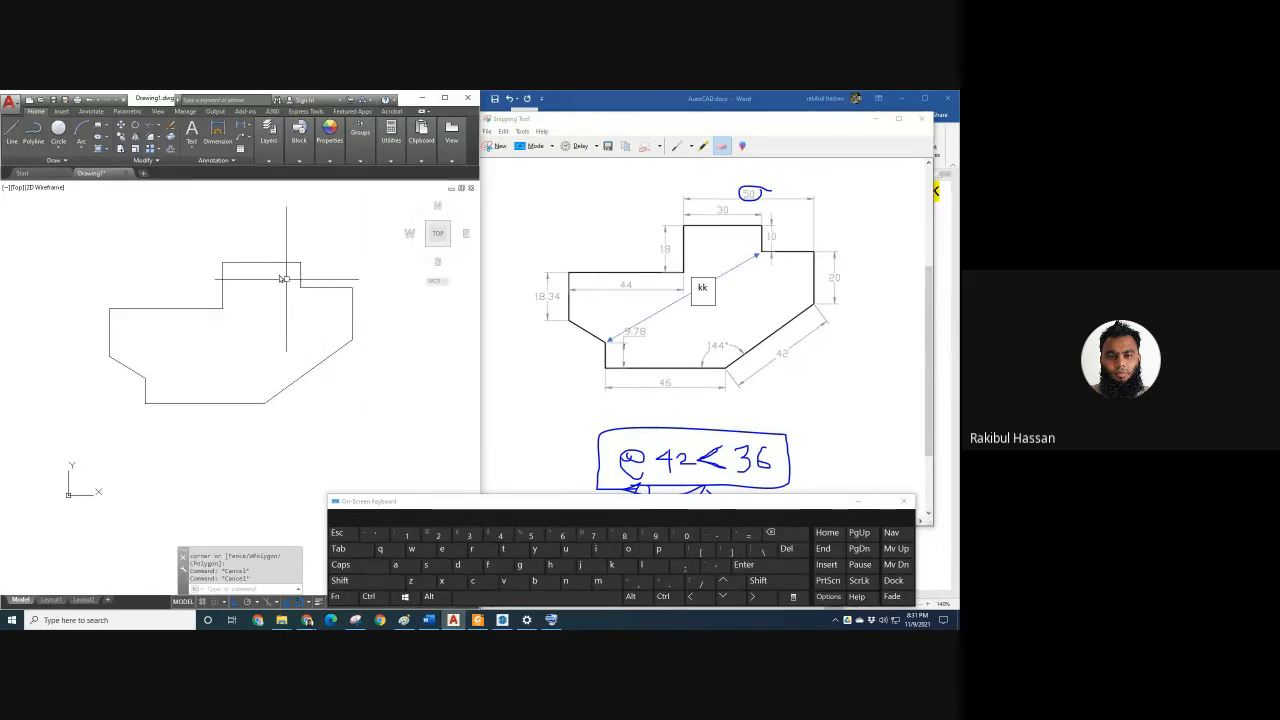
{"action": "left_click", "coordinate": [745, 334]}
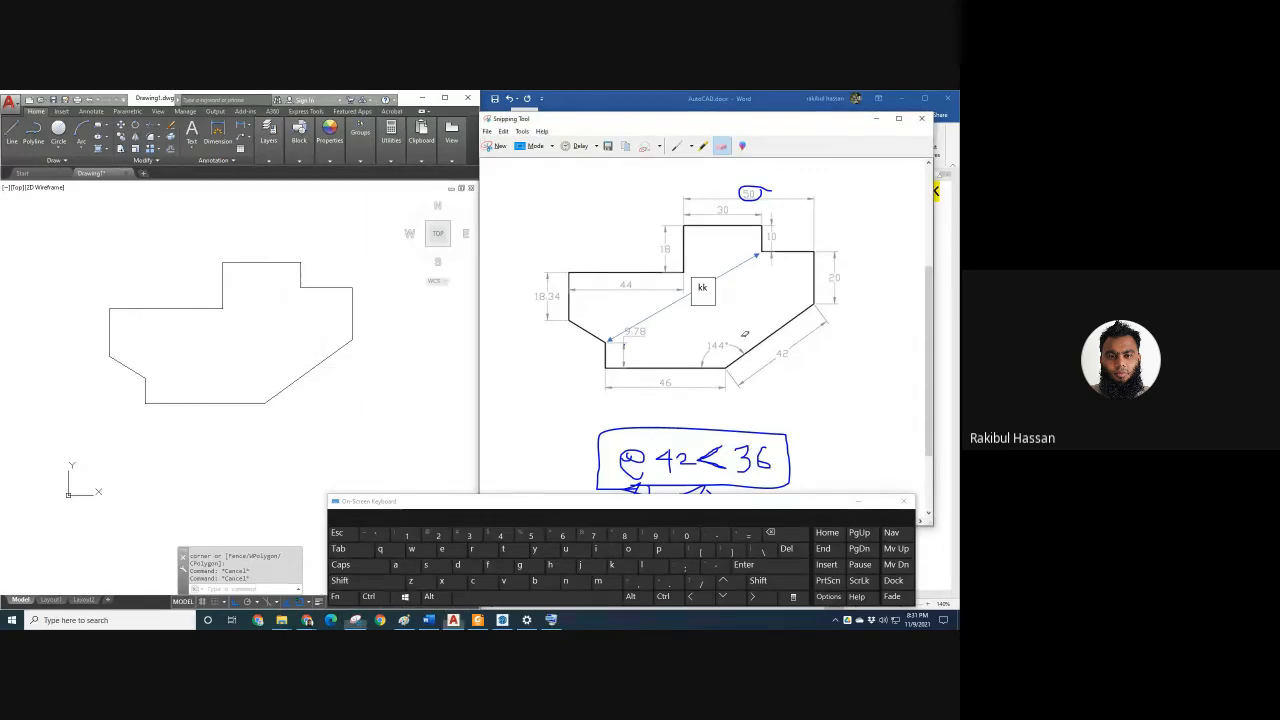
{"action": "left_click", "coordinate": [223, 400]}
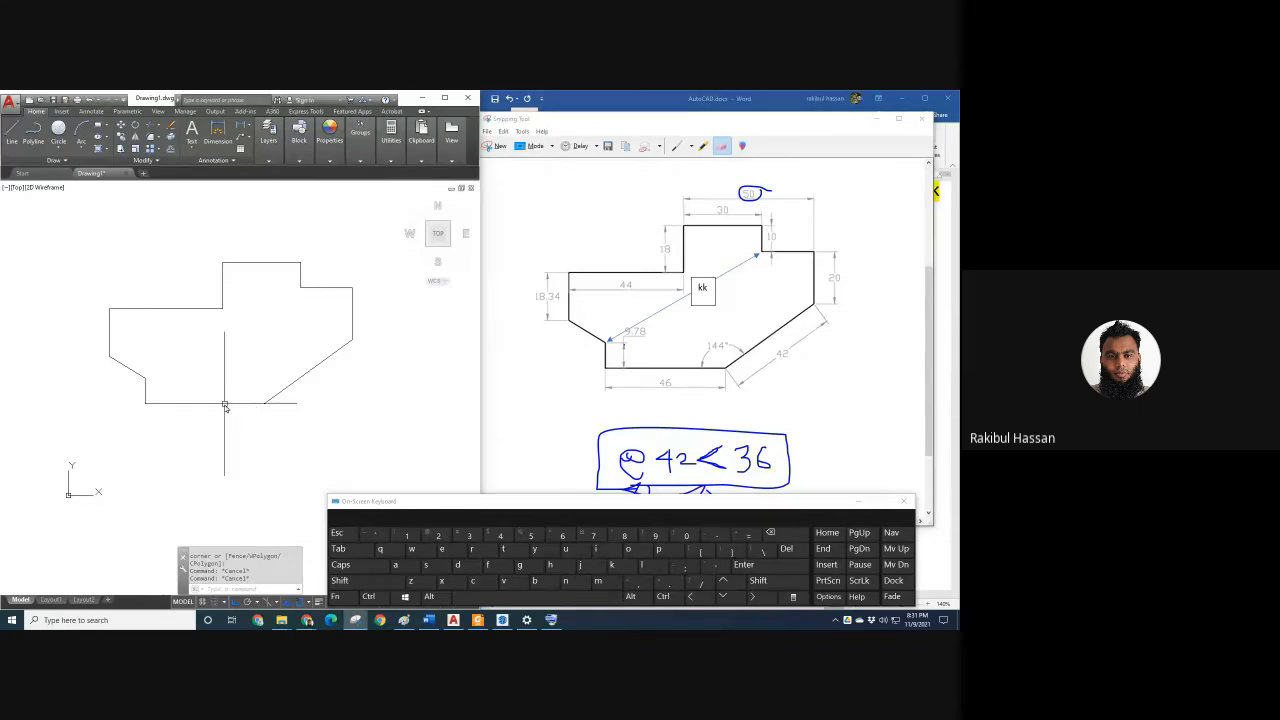
{"action": "left_click", "coordinate": [244, 424]}
{"action": "key", "text": "Escape"}
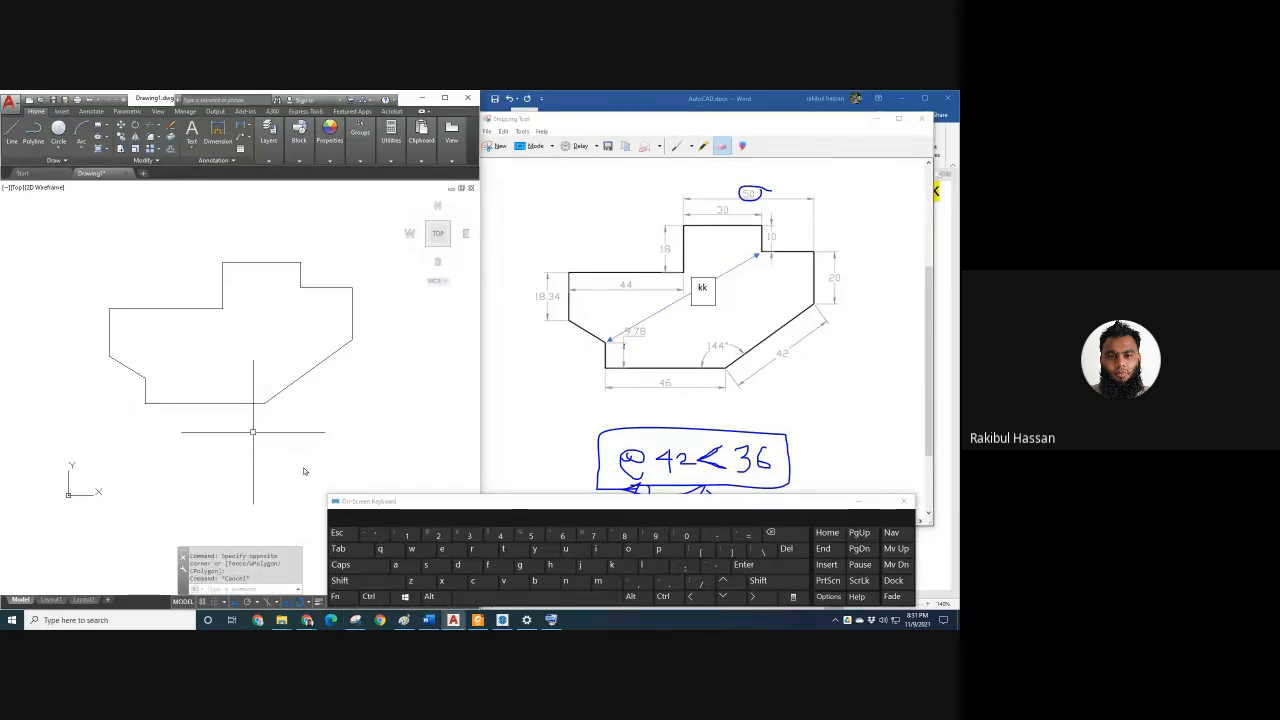
{"action": "left_click", "coordinate": [264, 428]}
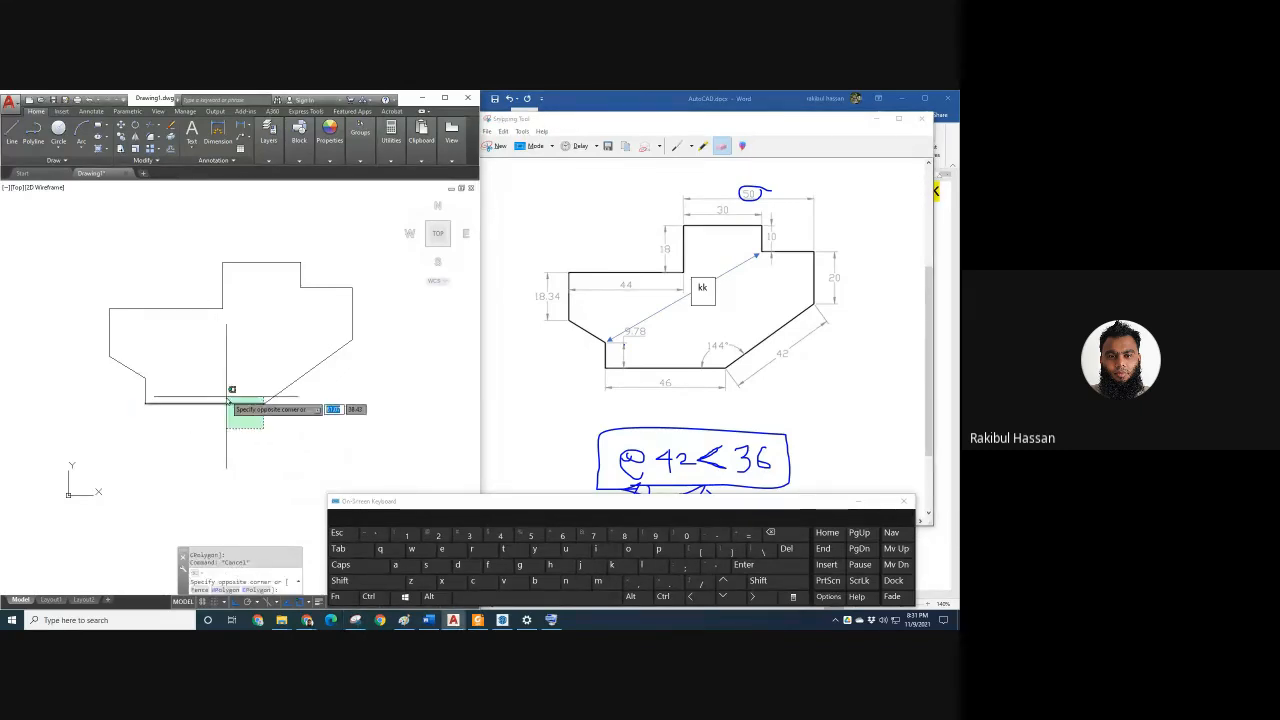
{"action": "key", "text": "Escape"}
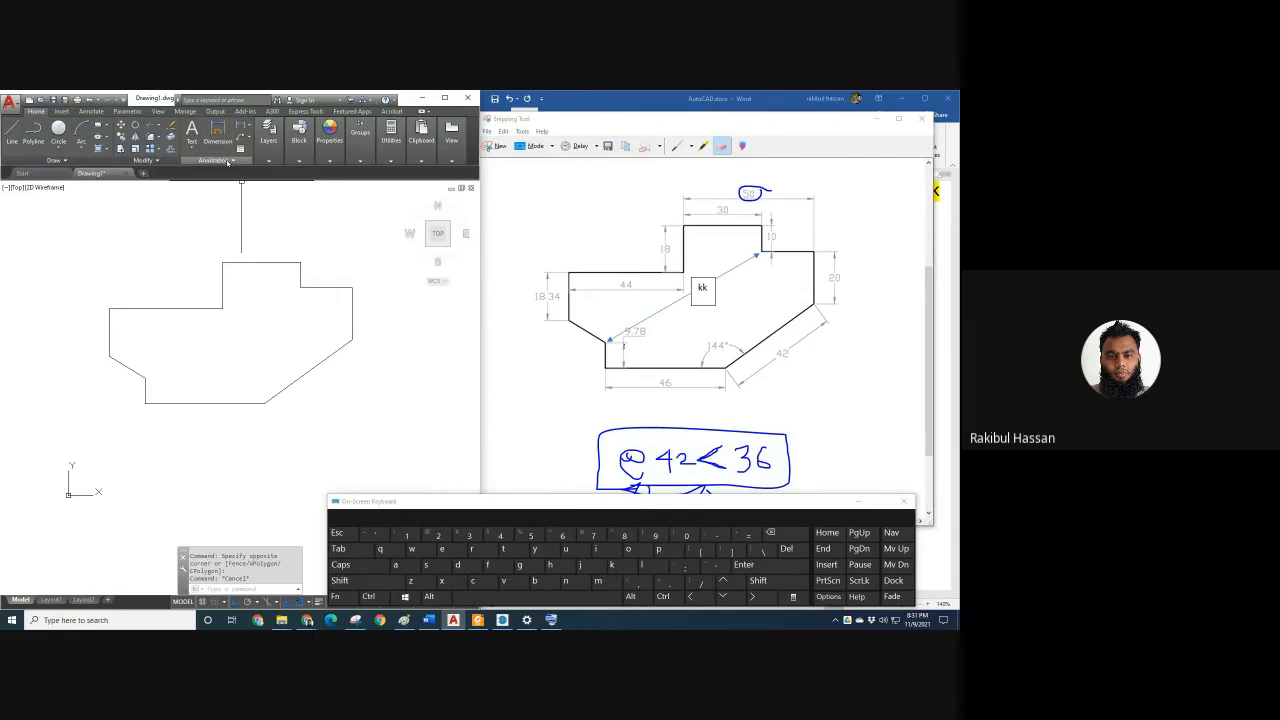
Add a linear dimension just below the figure's bottom edge, from its left end to its right end, and minimize the On-Screen Keyboard.
{"action": "left_click", "coordinate": [106, 112]}
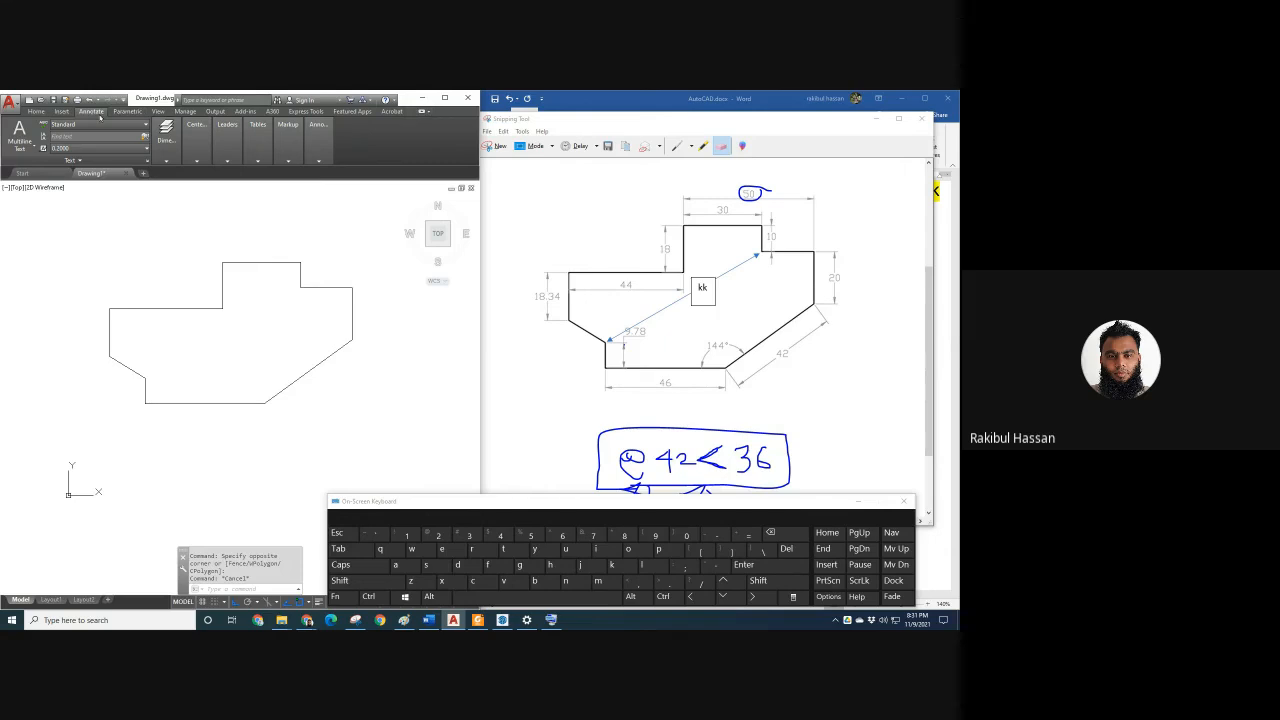
{"action": "left_click", "coordinate": [36, 111]}
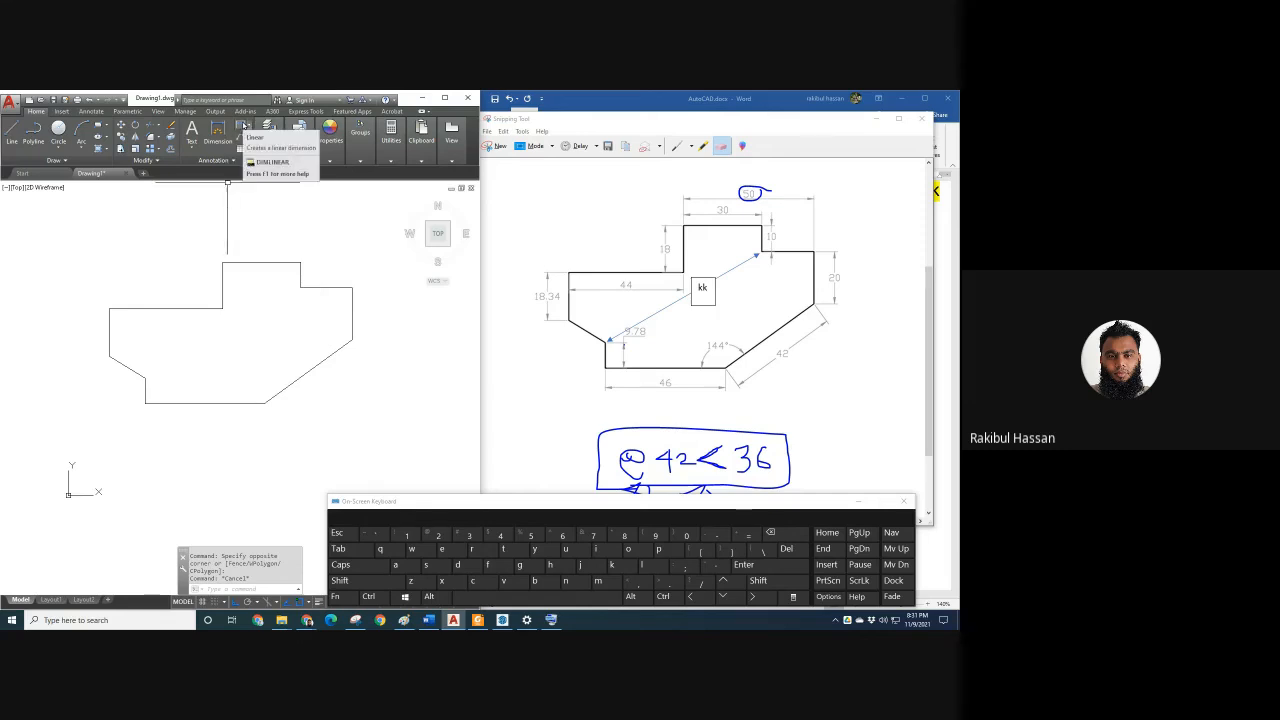
{"action": "left_click", "coordinate": [241, 126]}
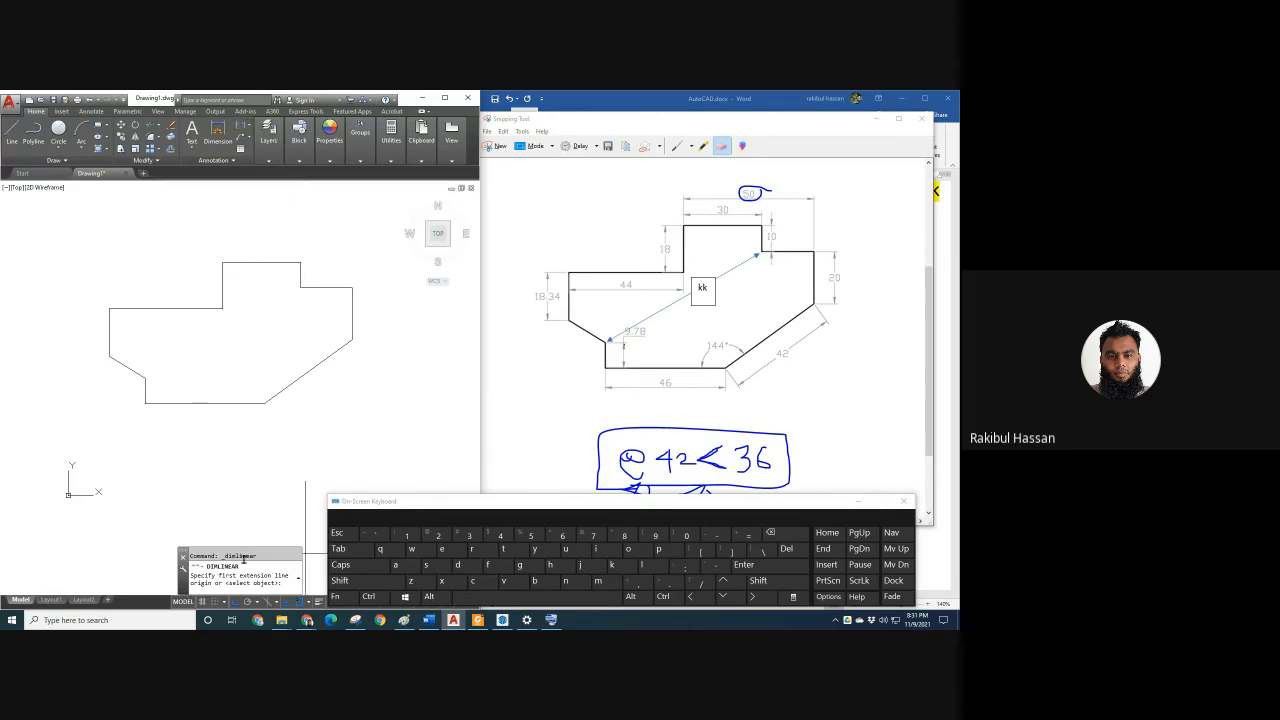
{"action": "left_click", "coordinate": [858, 500]}
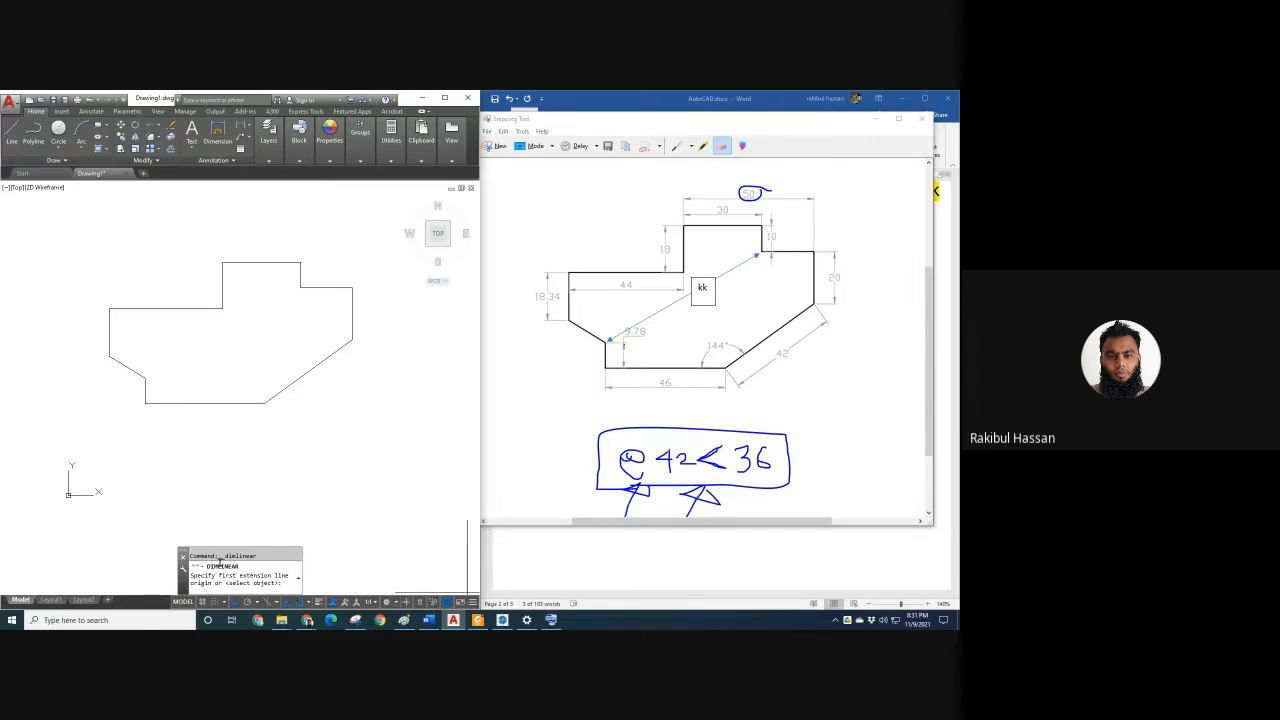
{"action": "left_click", "coordinate": [145, 406]}
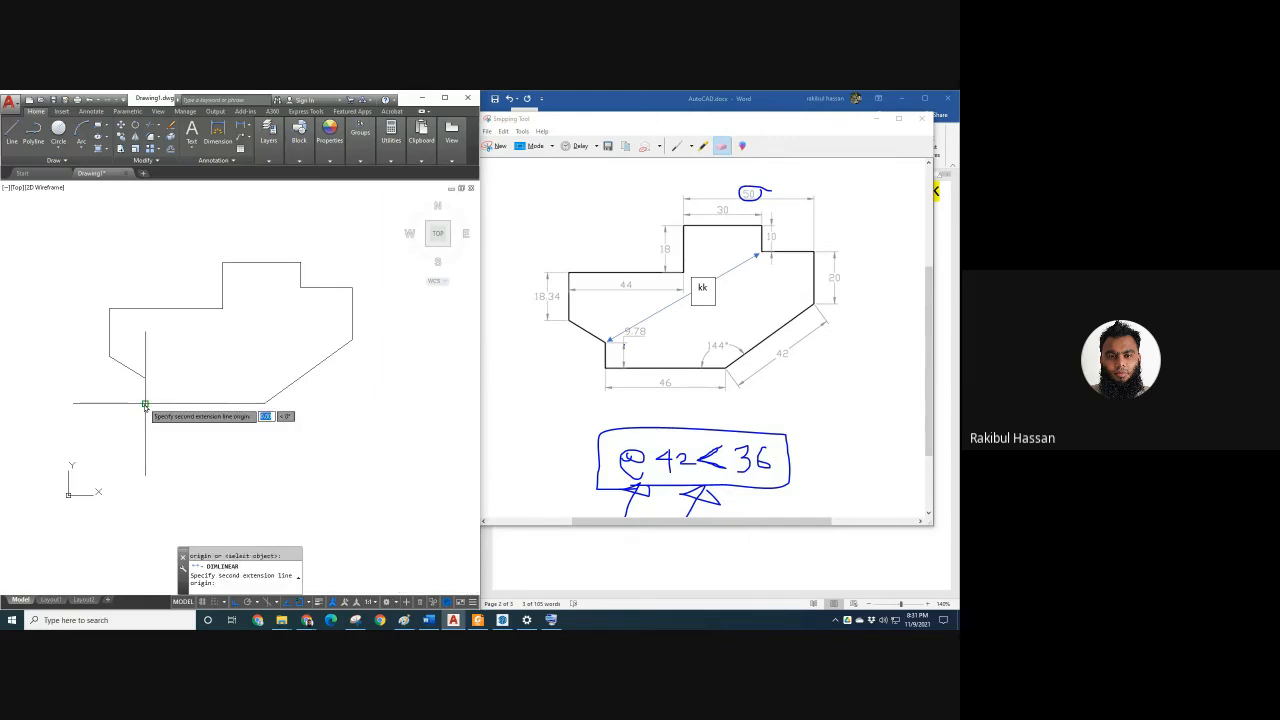
{"action": "left_click", "coordinate": [264, 405]}
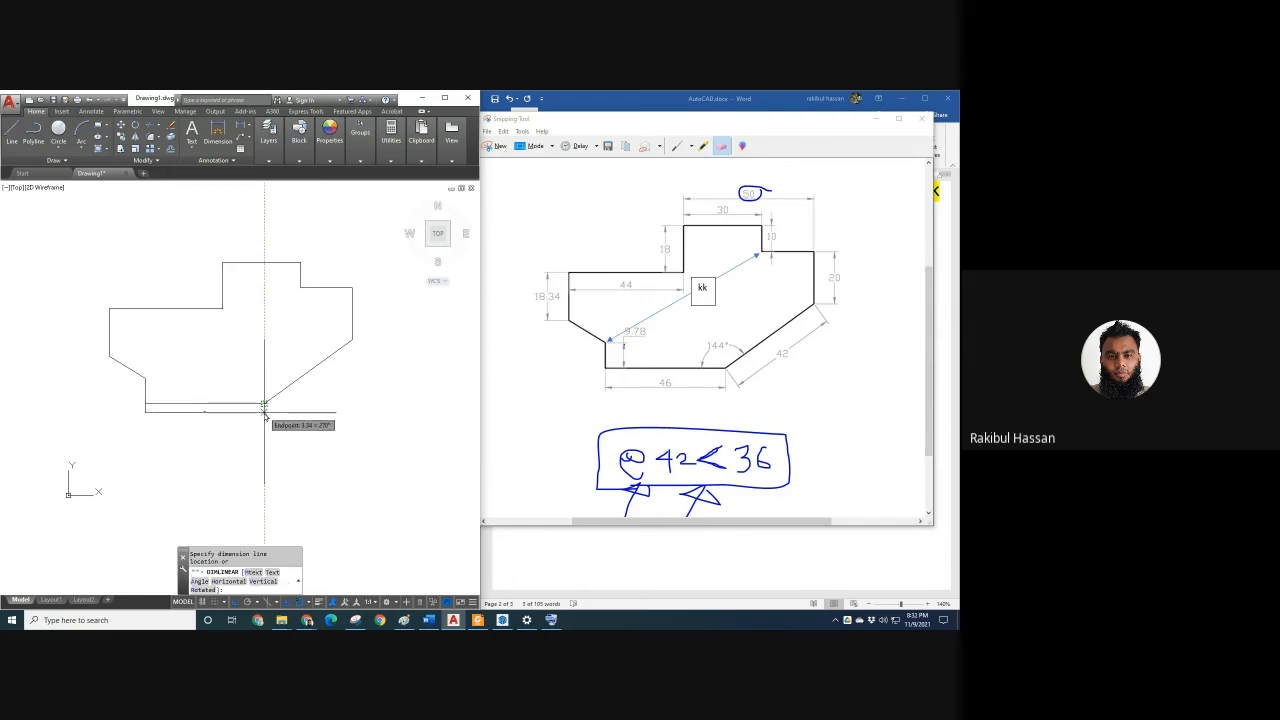
{"action": "left_click", "coordinate": [268, 418]}
{"action": "scroll", "coordinate": [184, 418], "scroll_direction": "up", "scroll_amount": 2}
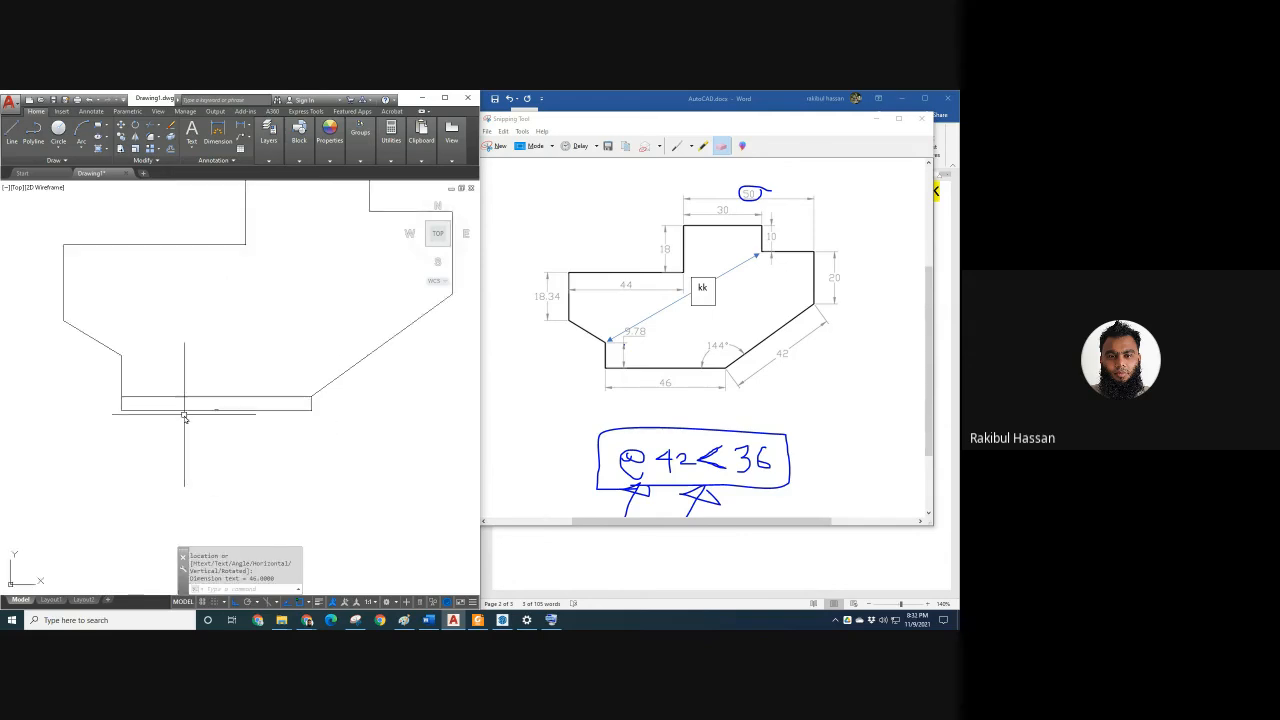
{"action": "scroll", "coordinate": [184, 418], "scroll_direction": "up", "scroll_amount": 2}
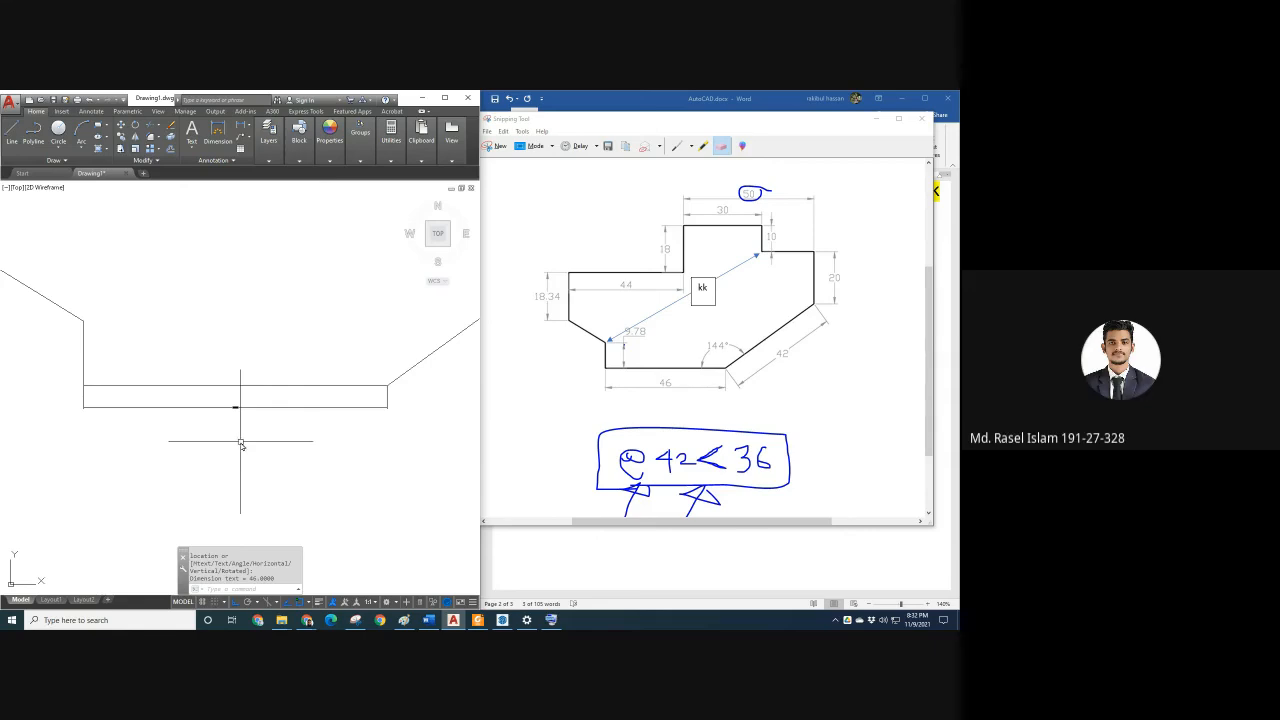
Examine the text of the linear dimension below the figure's bottom edge, and compare its size with the outline.
{"action": "scroll", "coordinate": [240, 443], "scroll_direction": "down", "scroll_amount": 2}
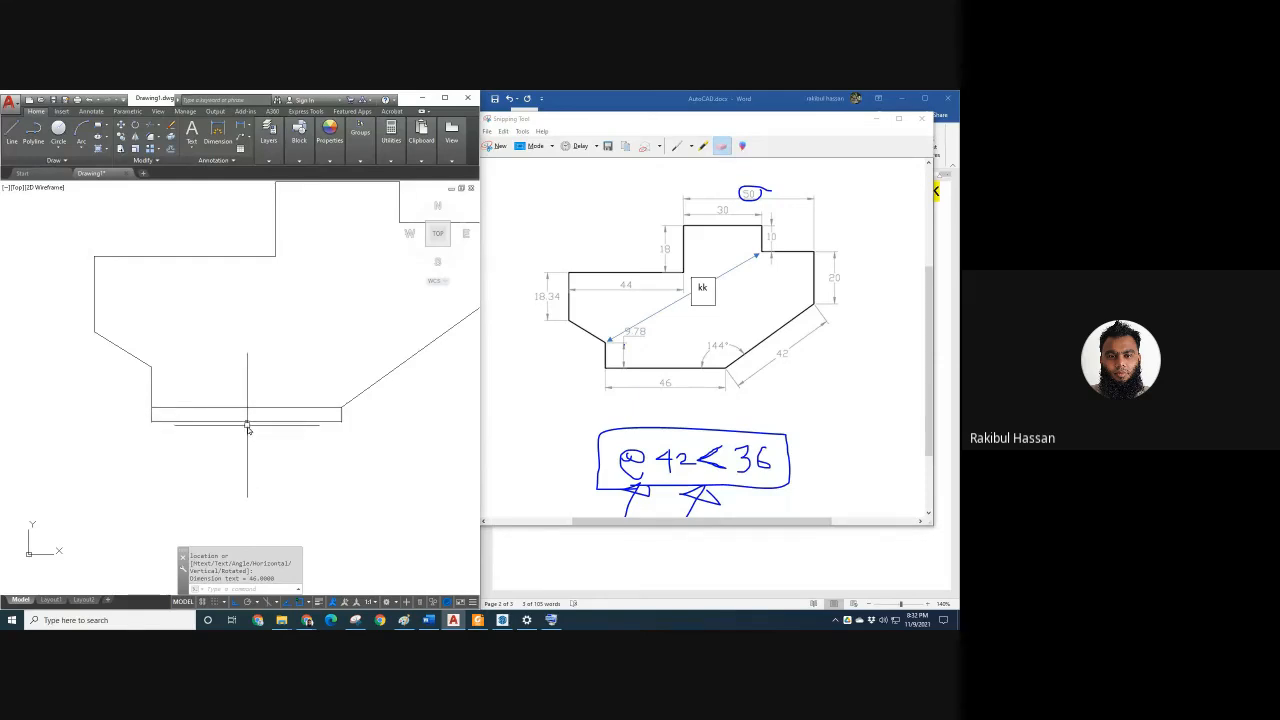
{"action": "scroll", "coordinate": [247, 429], "scroll_direction": "up", "scroll_amount": 4}
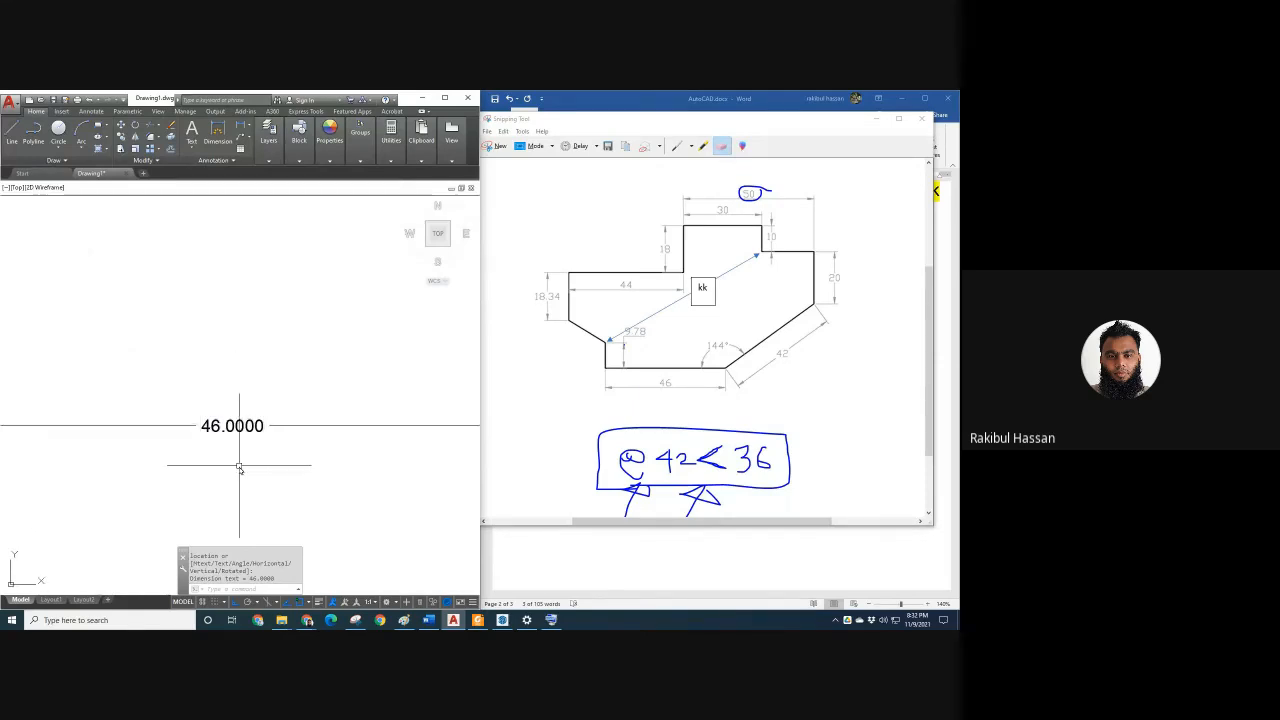
{"action": "scroll", "coordinate": [250, 450], "scroll_direction": "down", "scroll_amount": 5}
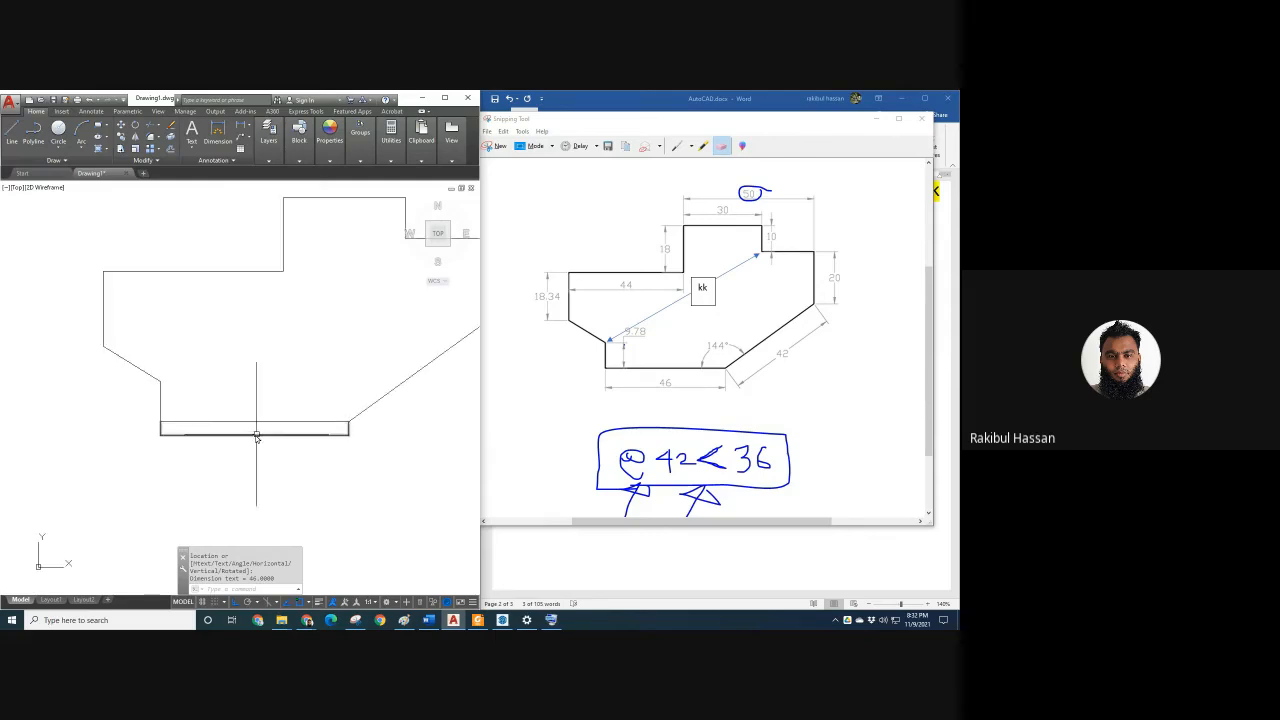
{"action": "scroll", "coordinate": [256, 437], "scroll_direction": "up", "scroll_amount": 5}
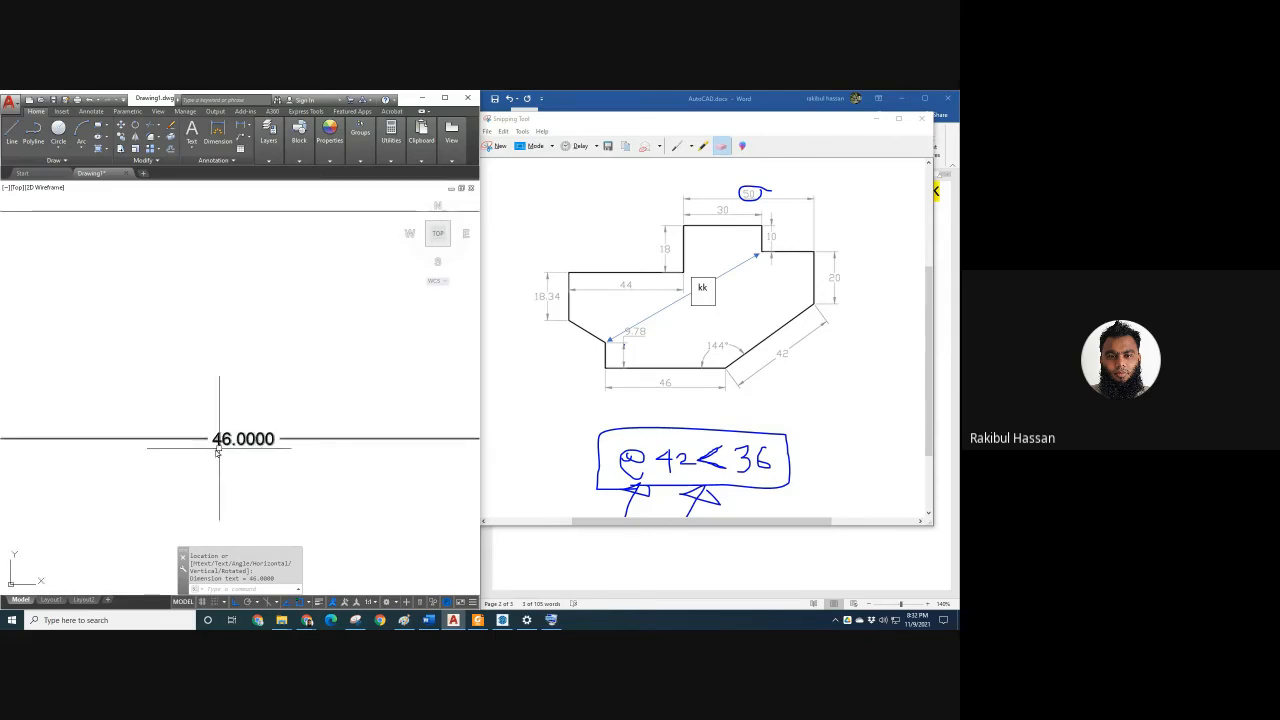
{"action": "scroll", "coordinate": [216, 452], "scroll_direction": "up", "scroll_amount": 4}
{"action": "scroll", "coordinate": [250, 445], "scroll_direction": "down", "scroll_amount": 4}
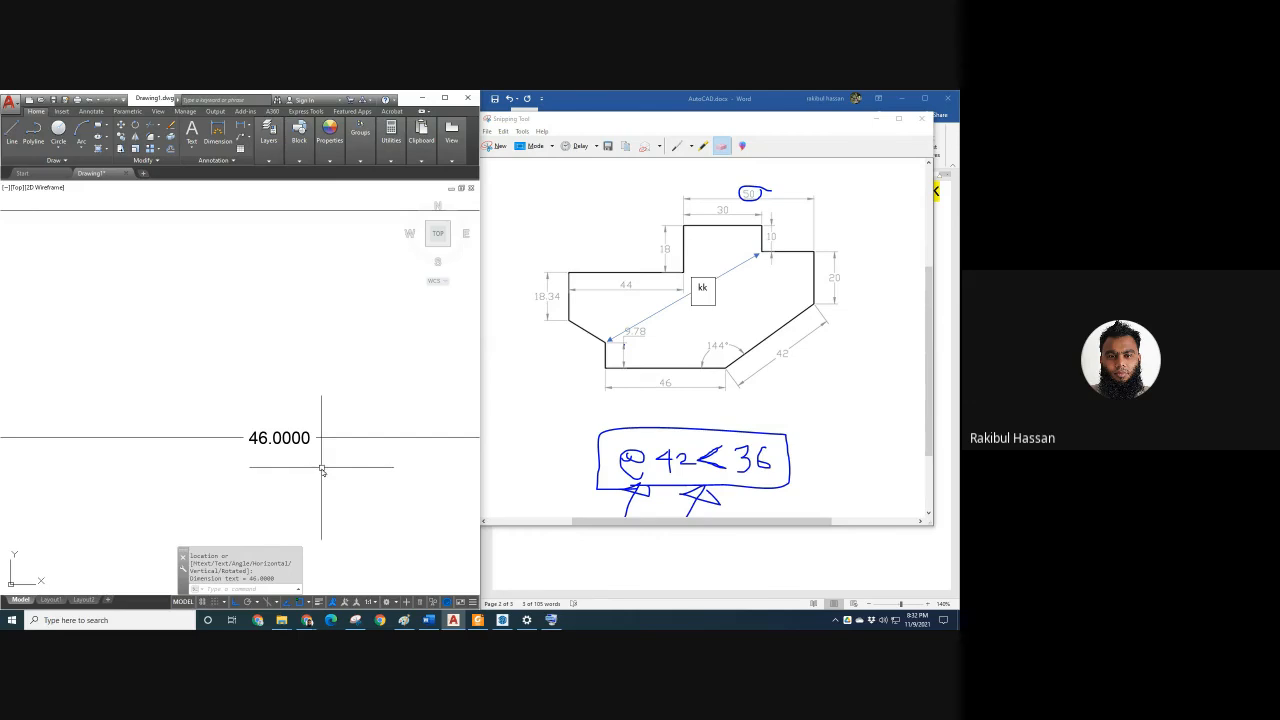
{"action": "scroll", "coordinate": [322, 470], "scroll_direction": "down", "scroll_amount": 3}
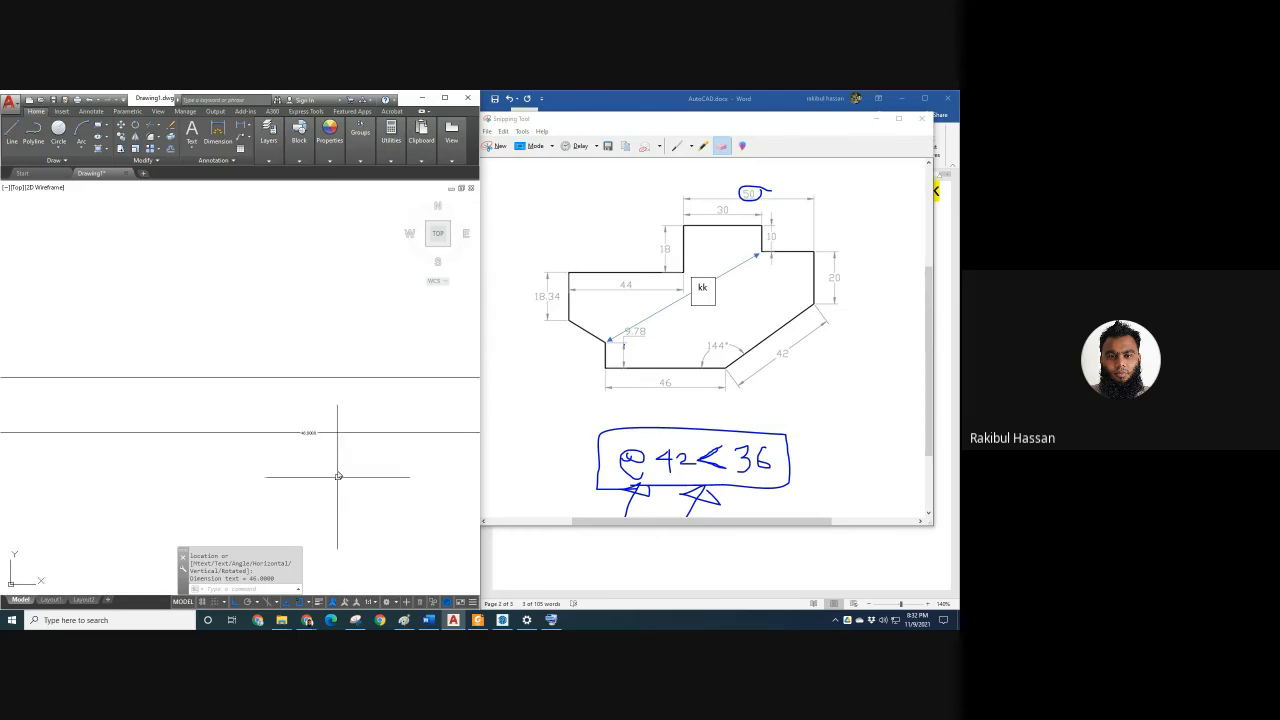
Examine the dimension text below the shape's bottom edge up close to judge its size.
{"action": "scroll", "coordinate": [330, 450], "scroll_direction": "down", "scroll_amount": 2}
{"action": "scroll", "coordinate": [317, 437], "scroll_direction": "up", "scroll_amount": 4}
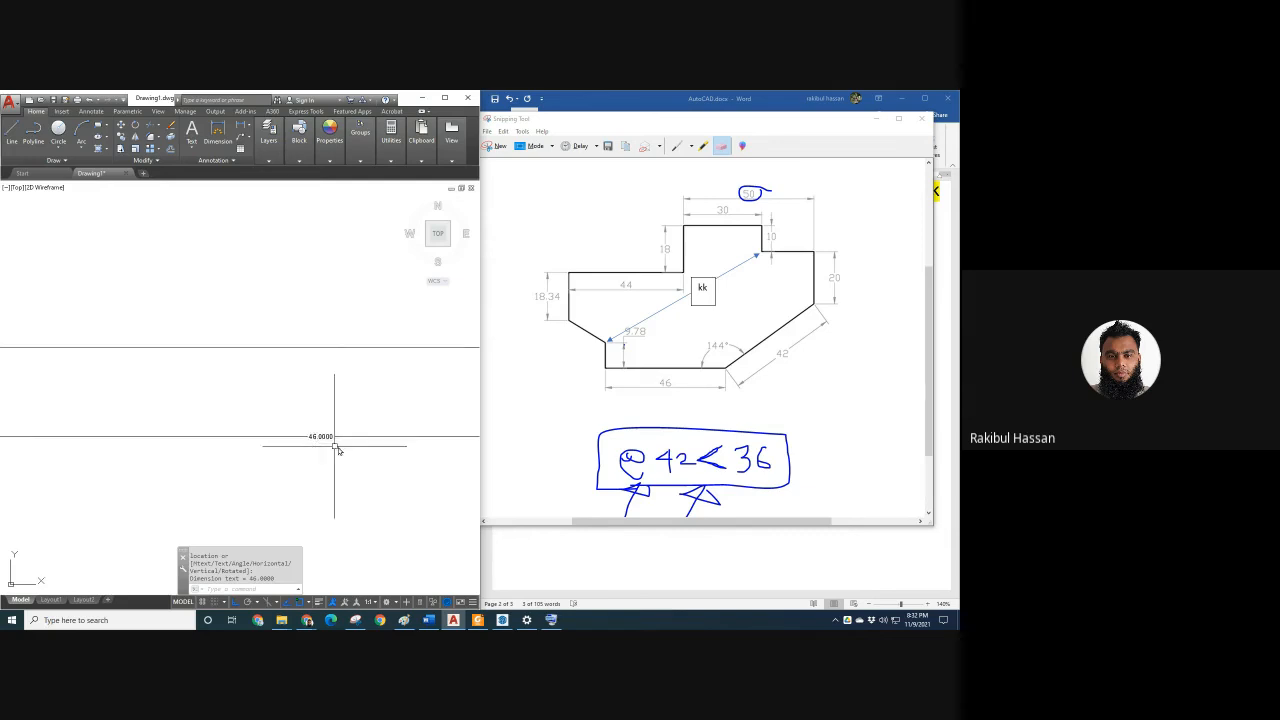
{"action": "scroll", "coordinate": [338, 450], "scroll_direction": "up", "scroll_amount": 3}
{"action": "scroll", "coordinate": [339, 449], "scroll_direction": "down", "scroll_amount": 3}
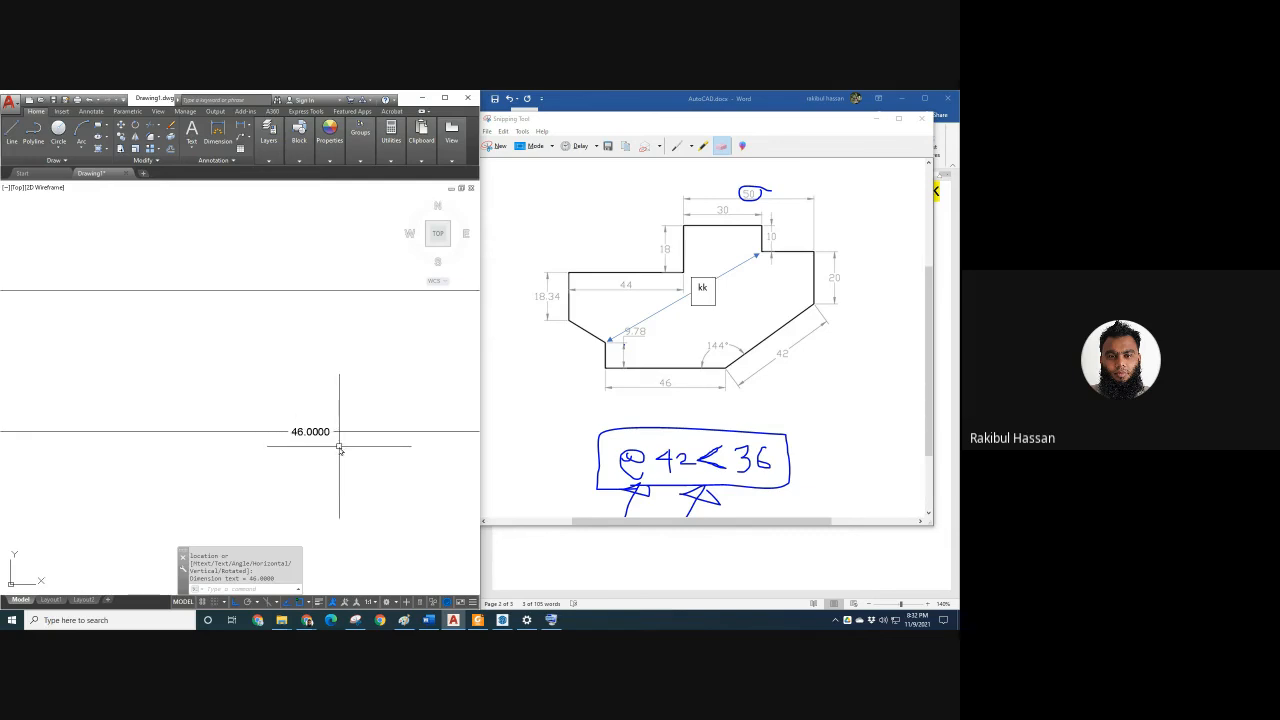
{"action": "left_click", "coordinate": [338, 441]}
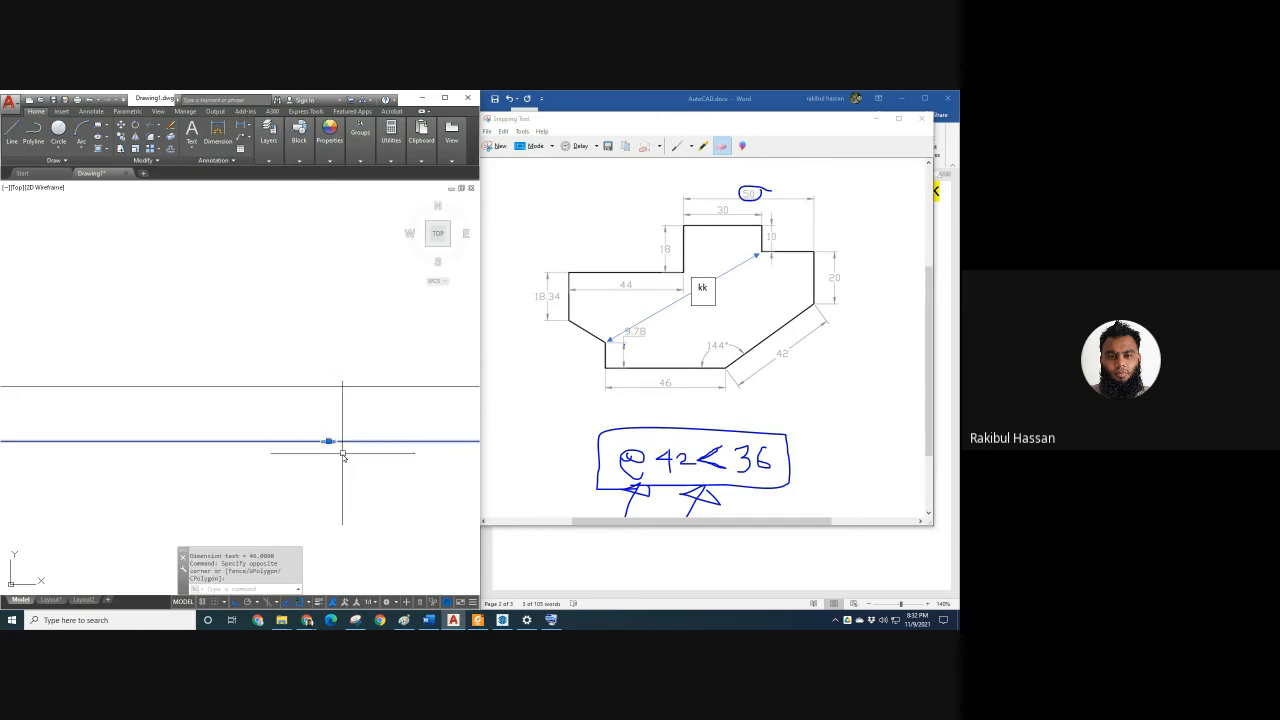
{"action": "key", "text": "Escape"}
{"action": "scroll", "coordinate": [263, 443], "scroll_direction": "down", "scroll_amount": 2}
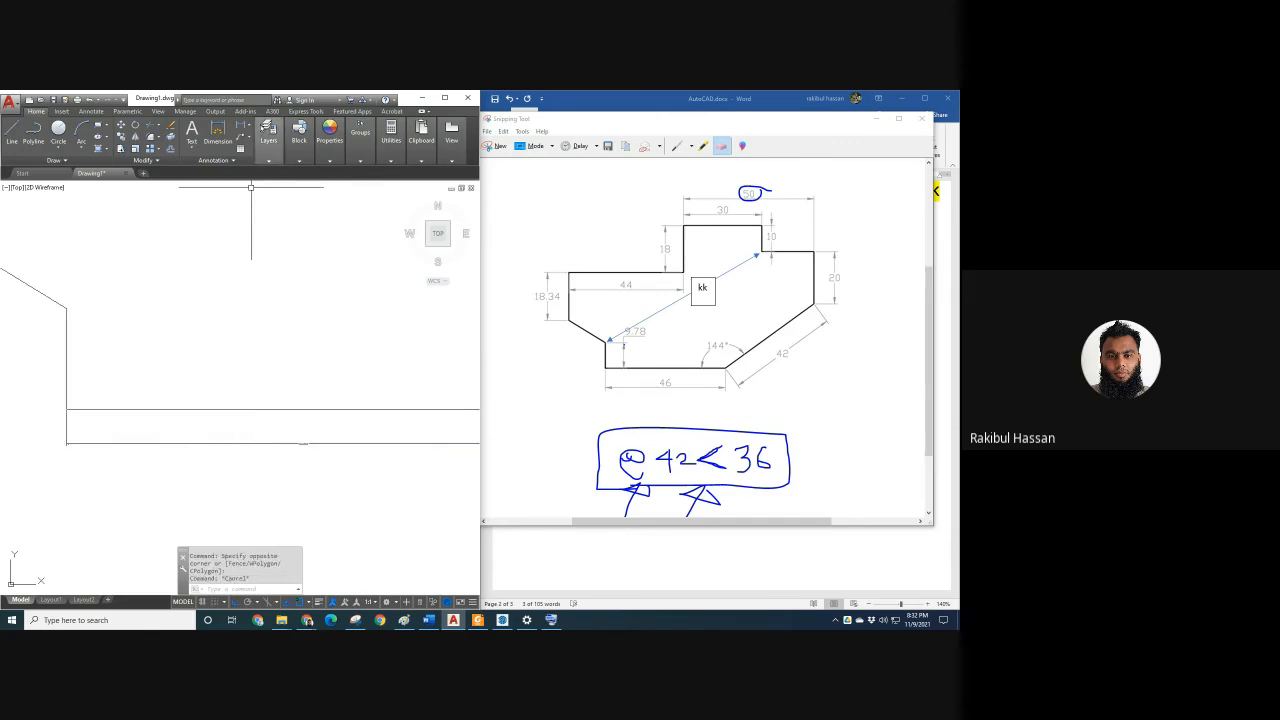
Bring up the Dimension Style Manager from the annotation settings and close it without changes.
{"action": "left_click", "coordinate": [249, 128]}
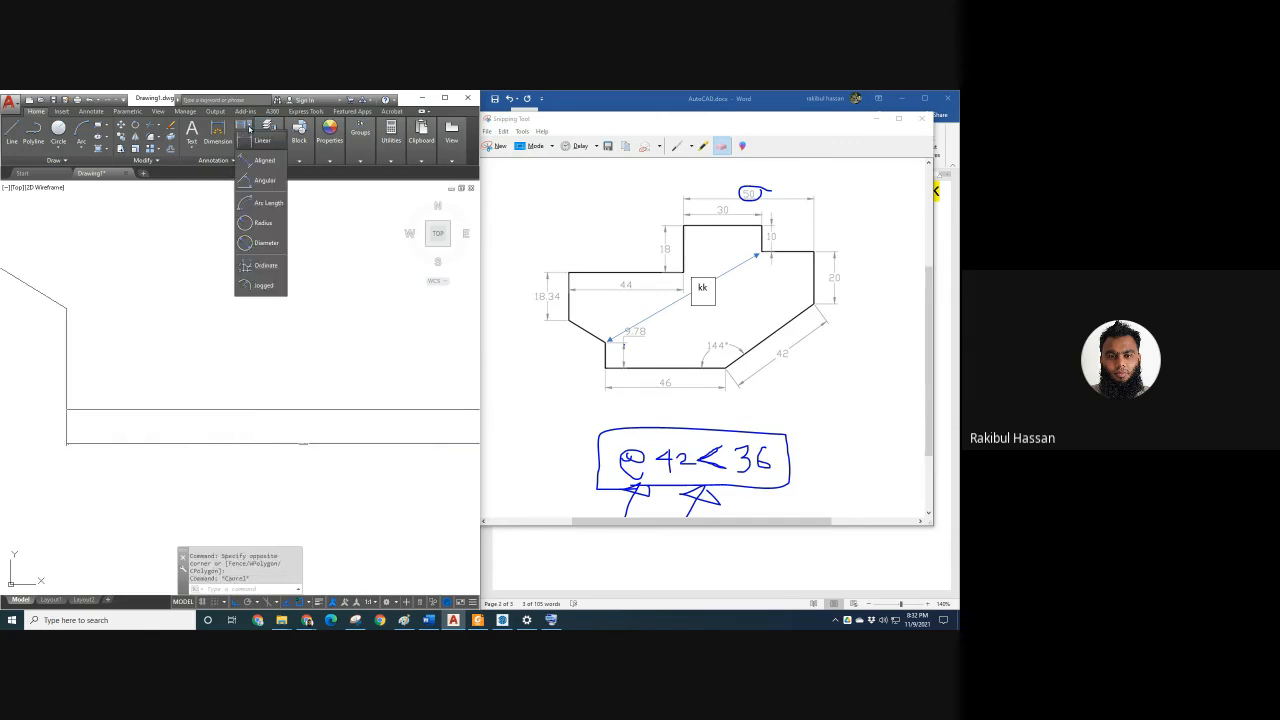
{"action": "left_click", "coordinate": [234, 161]}
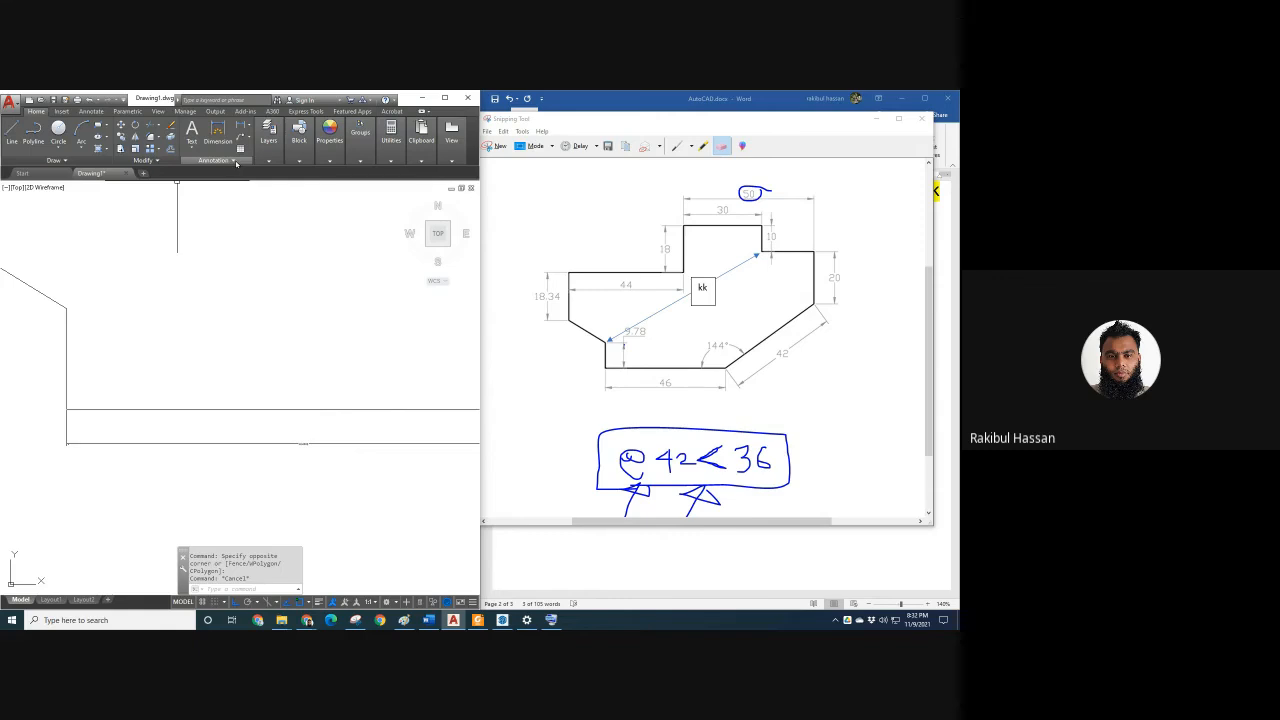
{"action": "left_click", "coordinate": [233, 161]}
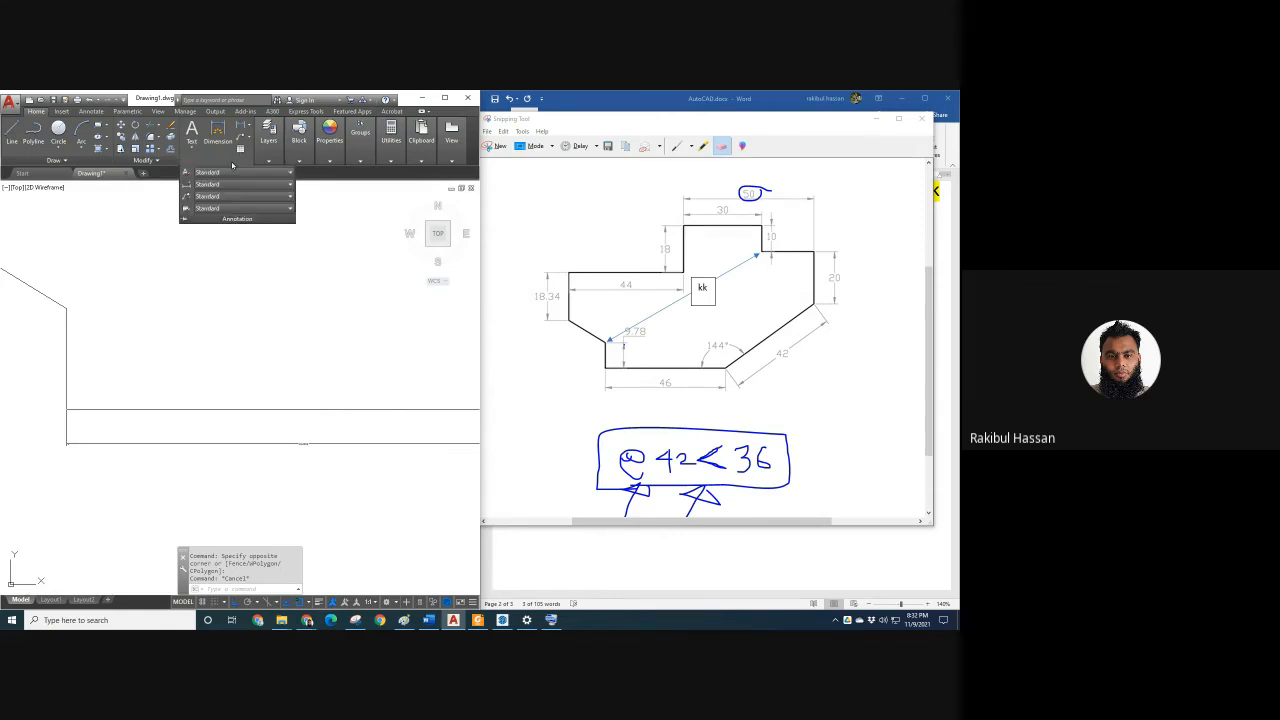
{"action": "key", "text": "Escape"}
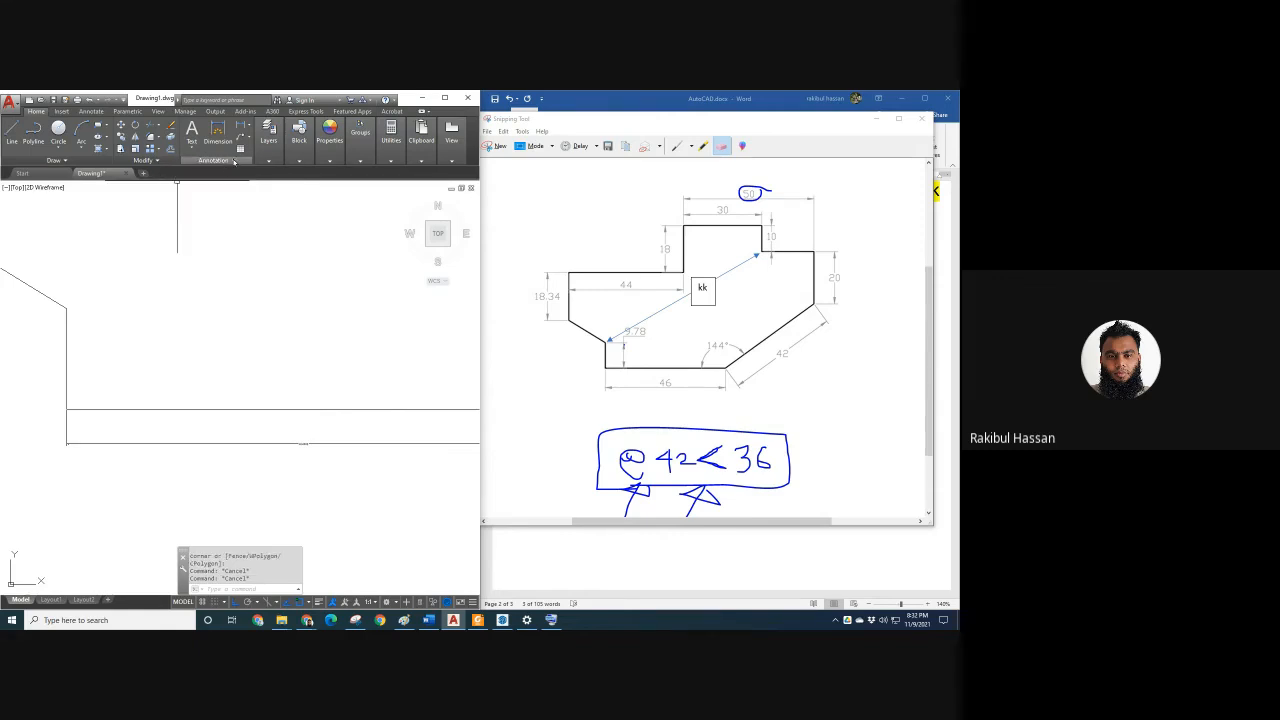
{"action": "left_click", "coordinate": [233, 161]}
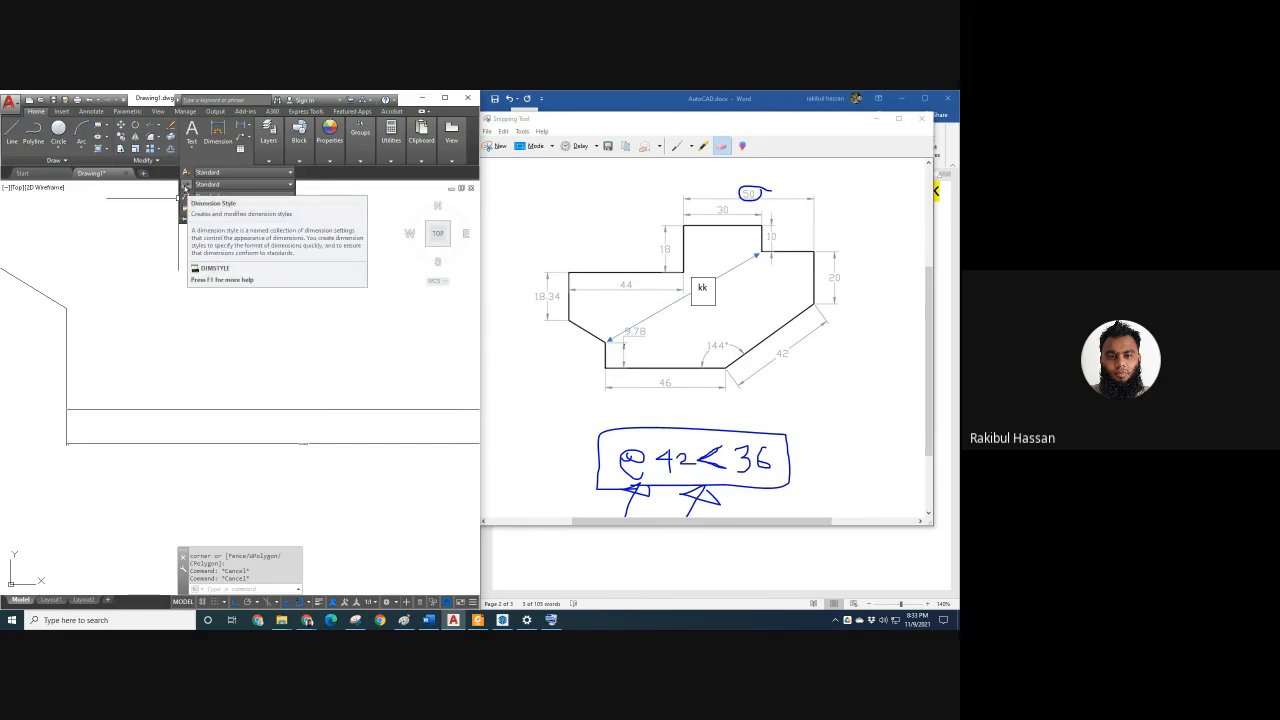
{"action": "left_click", "coordinate": [185, 190]}
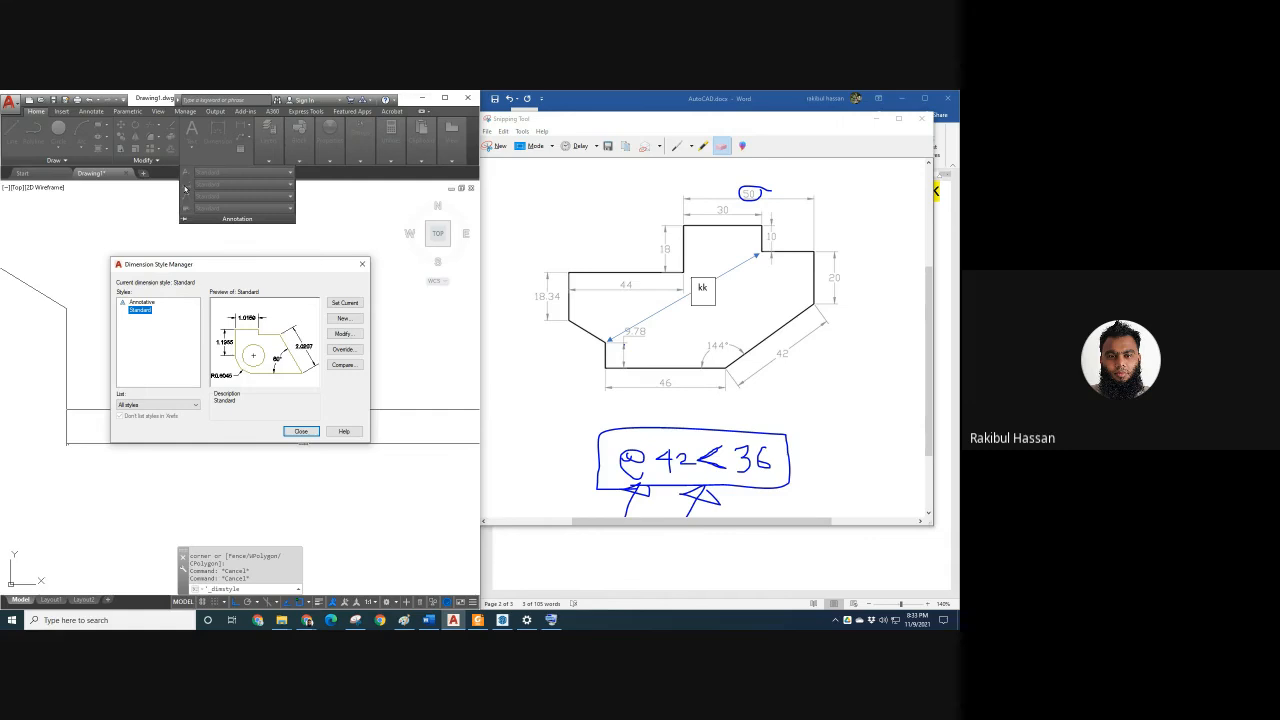
{"action": "left_click", "coordinate": [301, 431]}
Run the DIMSTYLE command to reach the dimension style settings, and close them without changes.
{"action": "left_click", "coordinate": [244, 589]}
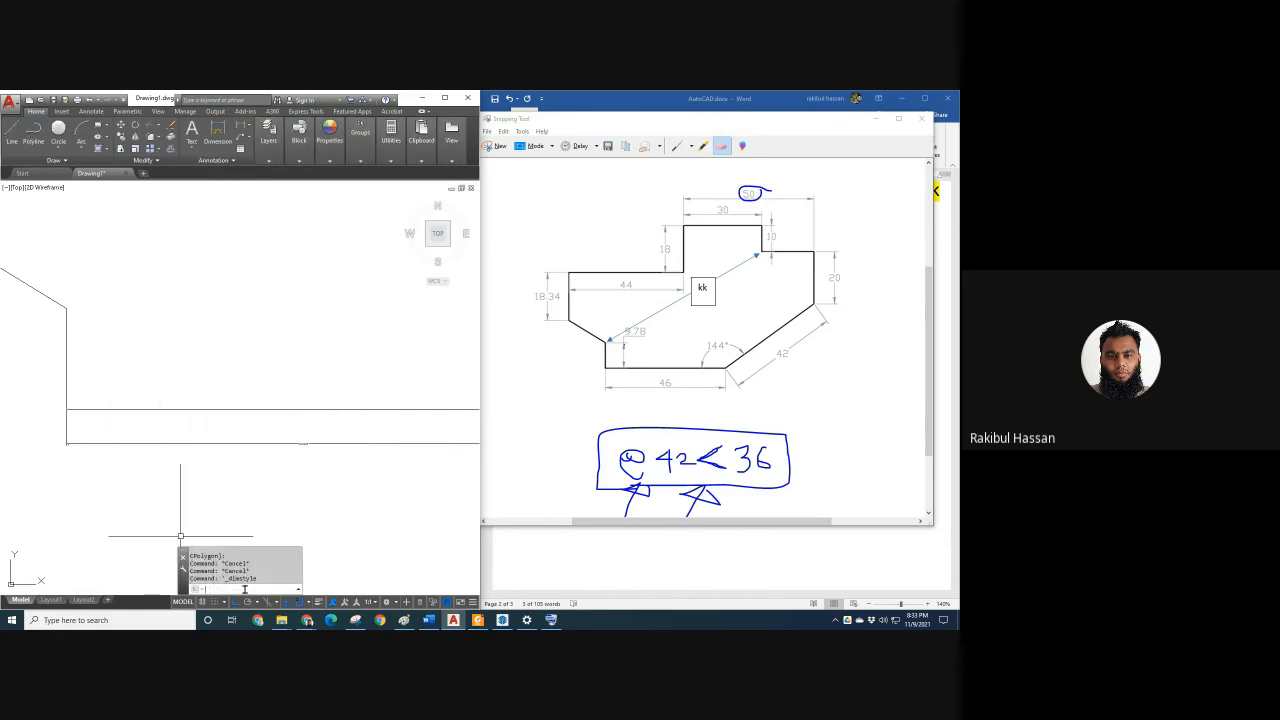
{"action": "type", "text": "dimsty"}
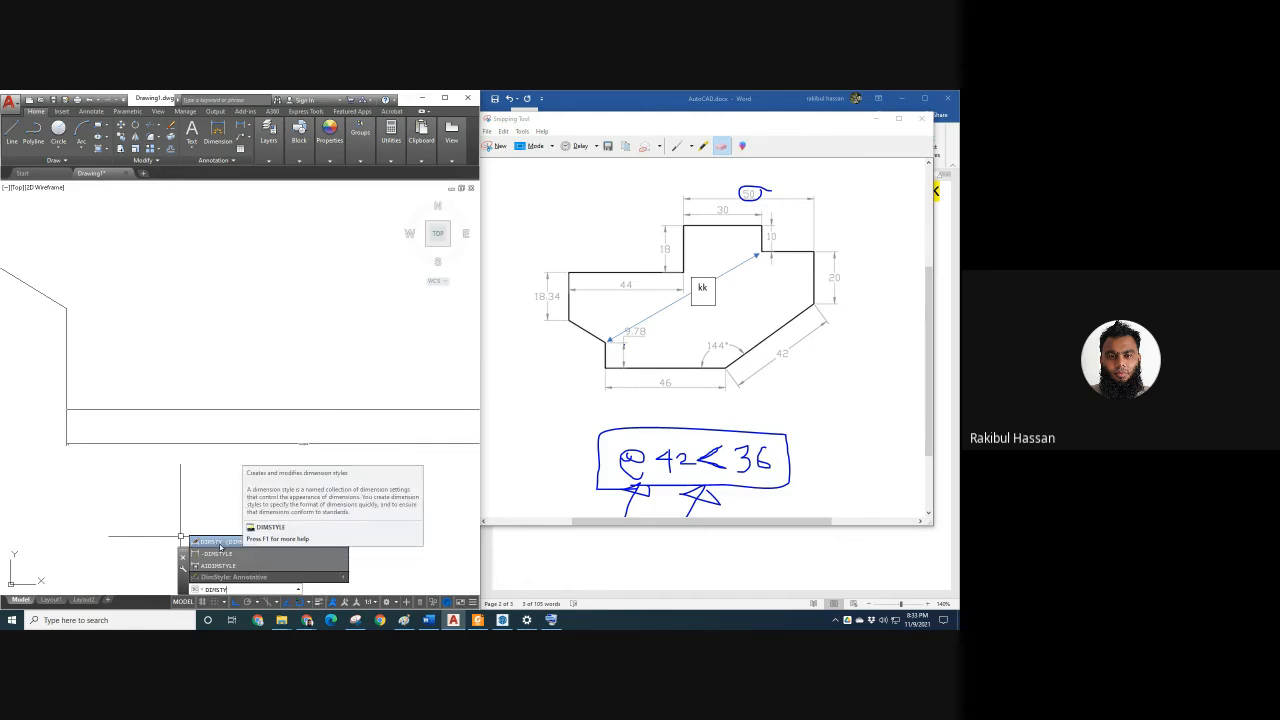
{"action": "left_click", "coordinate": [218, 542]}
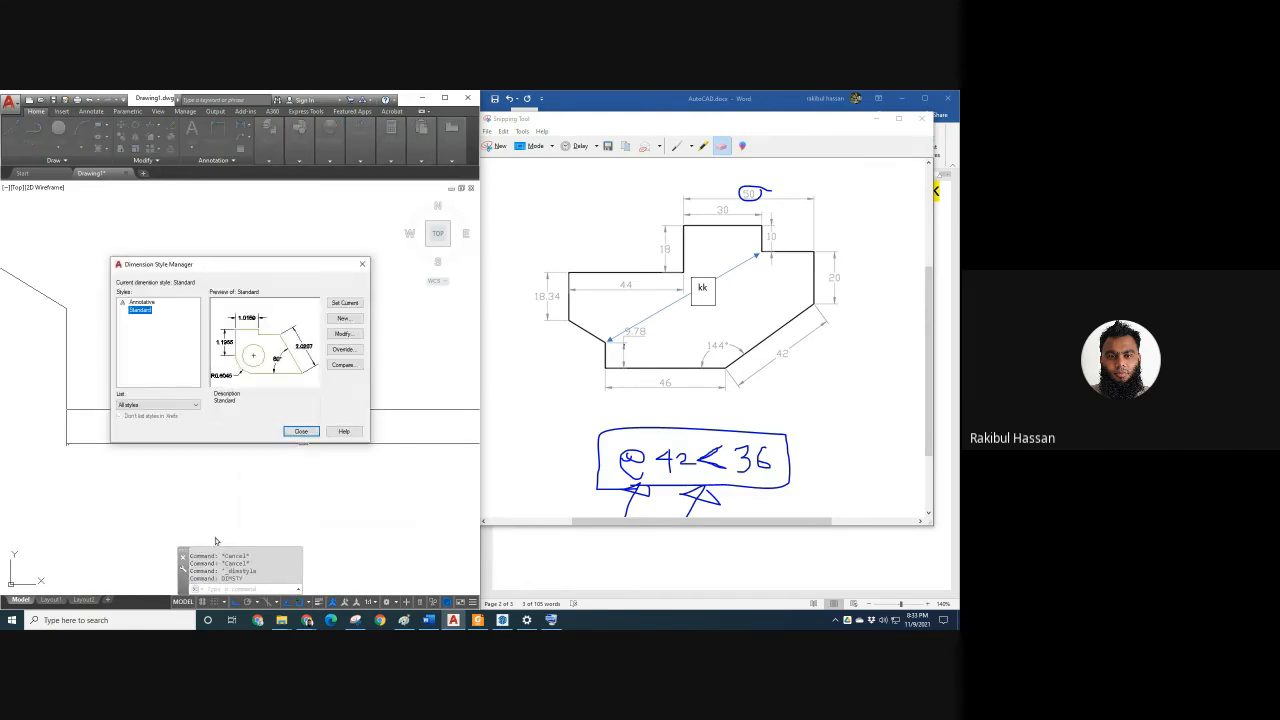
{"action": "left_click", "coordinate": [300, 431]}
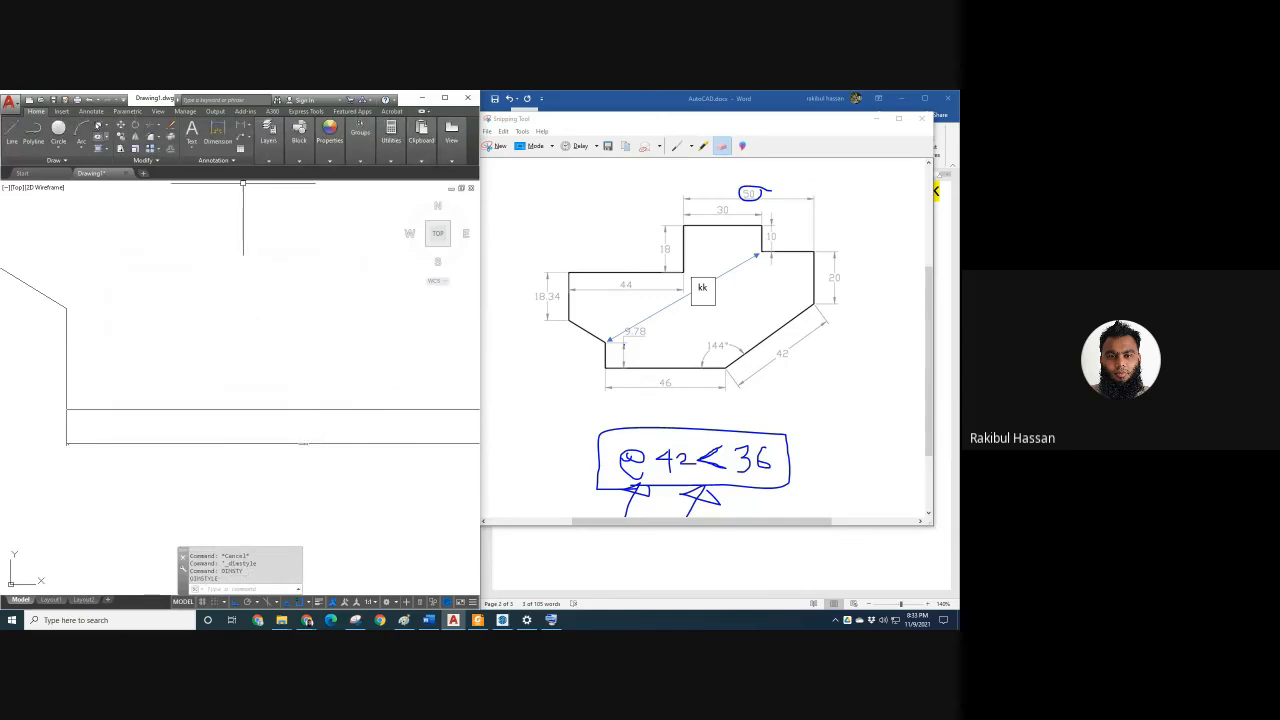
Maximise the AutoCAD window, minimise the Snipping Tool reference, and open the Dimension Style Manager.
{"action": "left_click", "coordinate": [89, 111]}
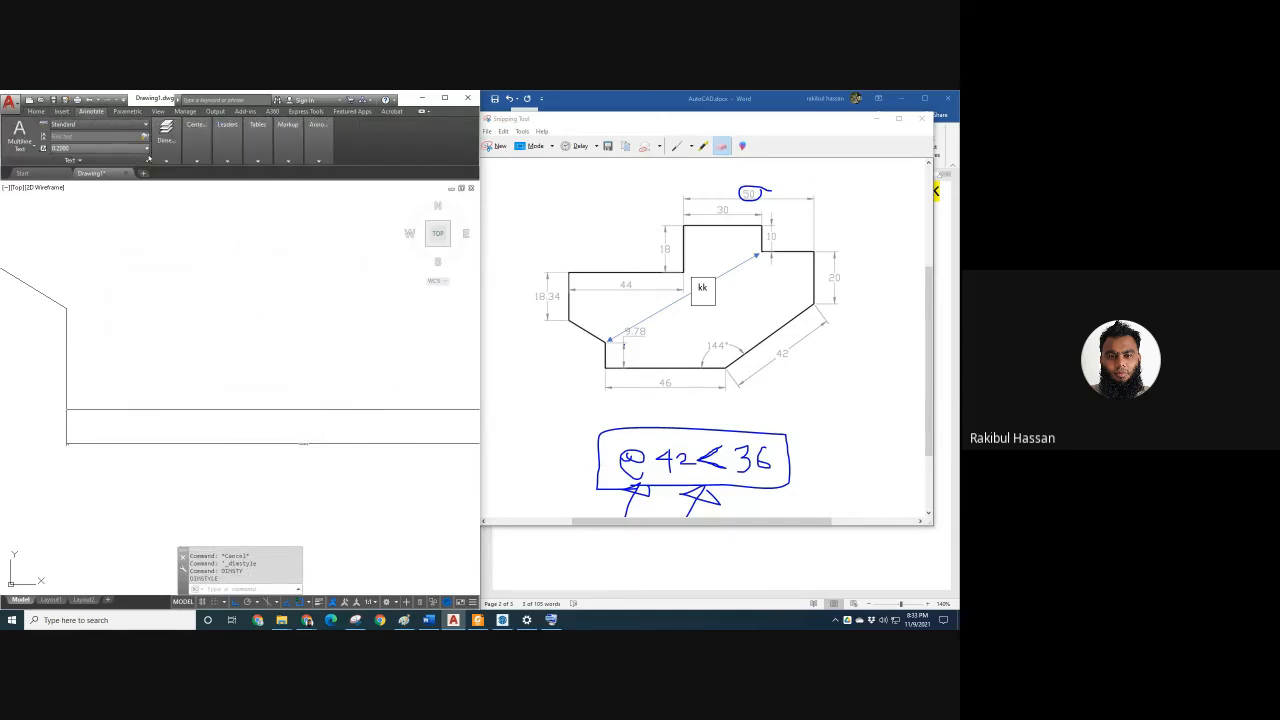
{"action": "left_click", "coordinate": [443, 98]}
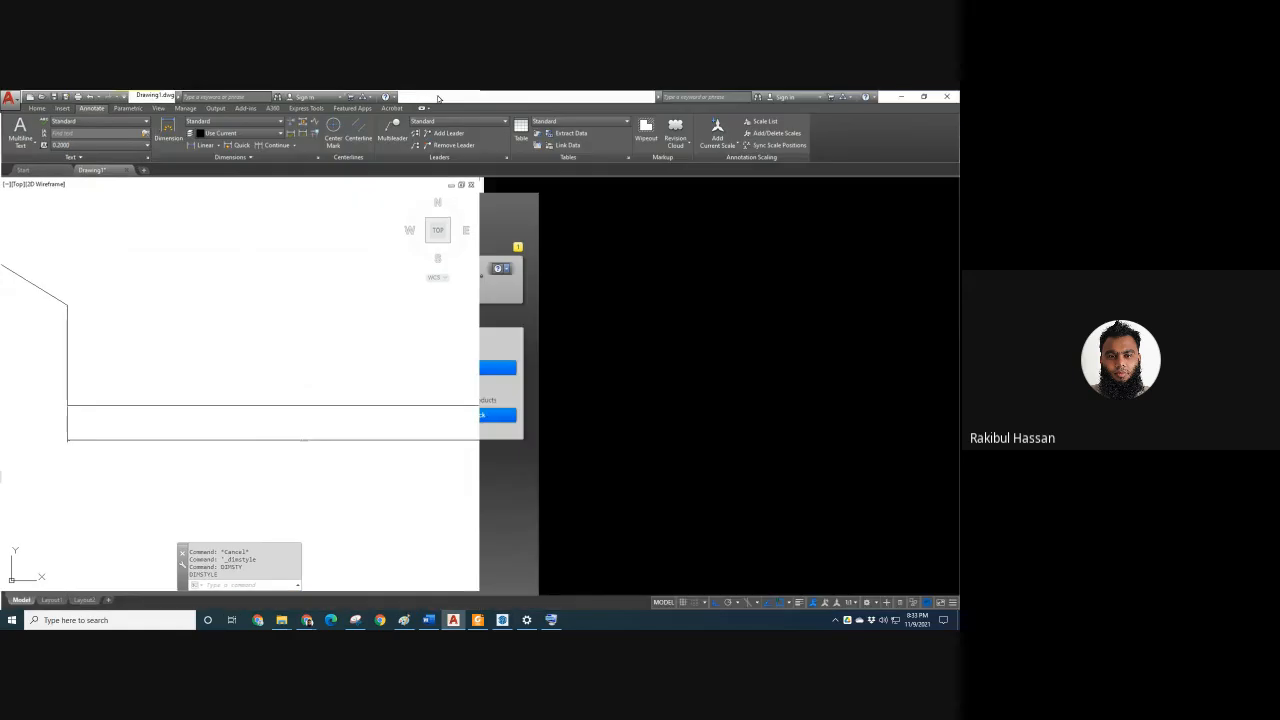
{"action": "left_click", "coordinate": [260, 159]}
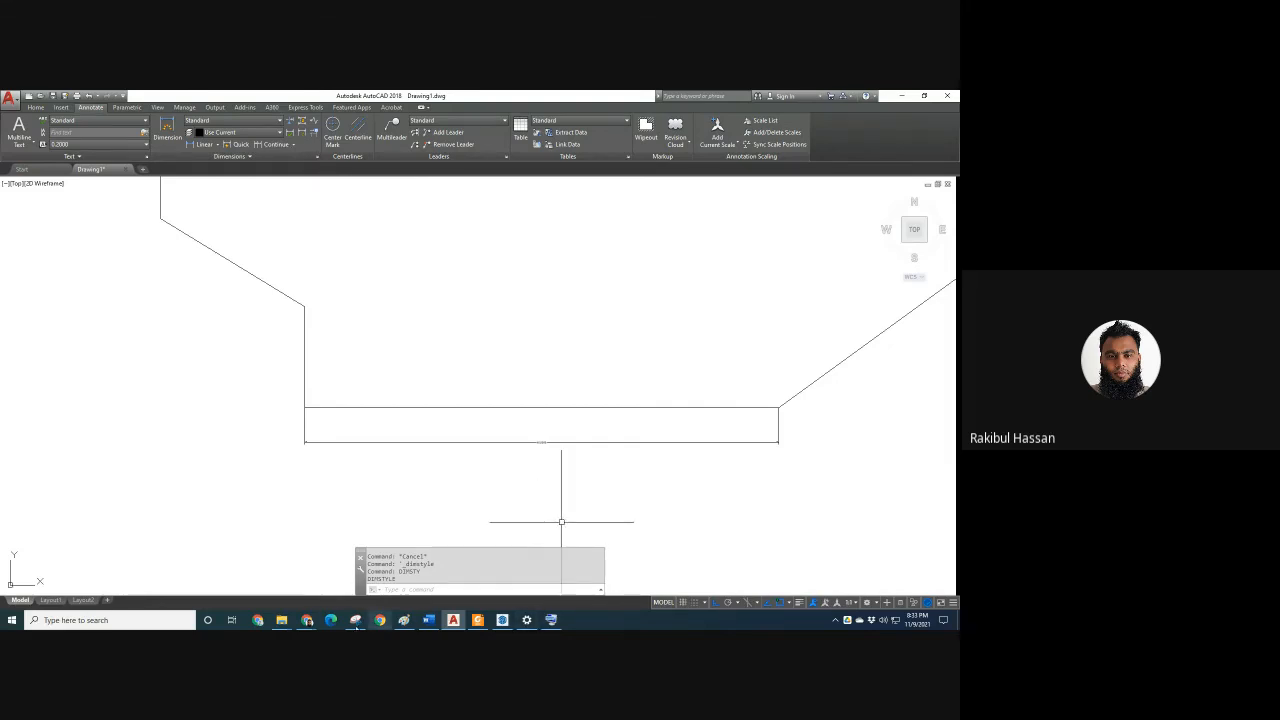
{"action": "left_click", "coordinate": [355, 620]}
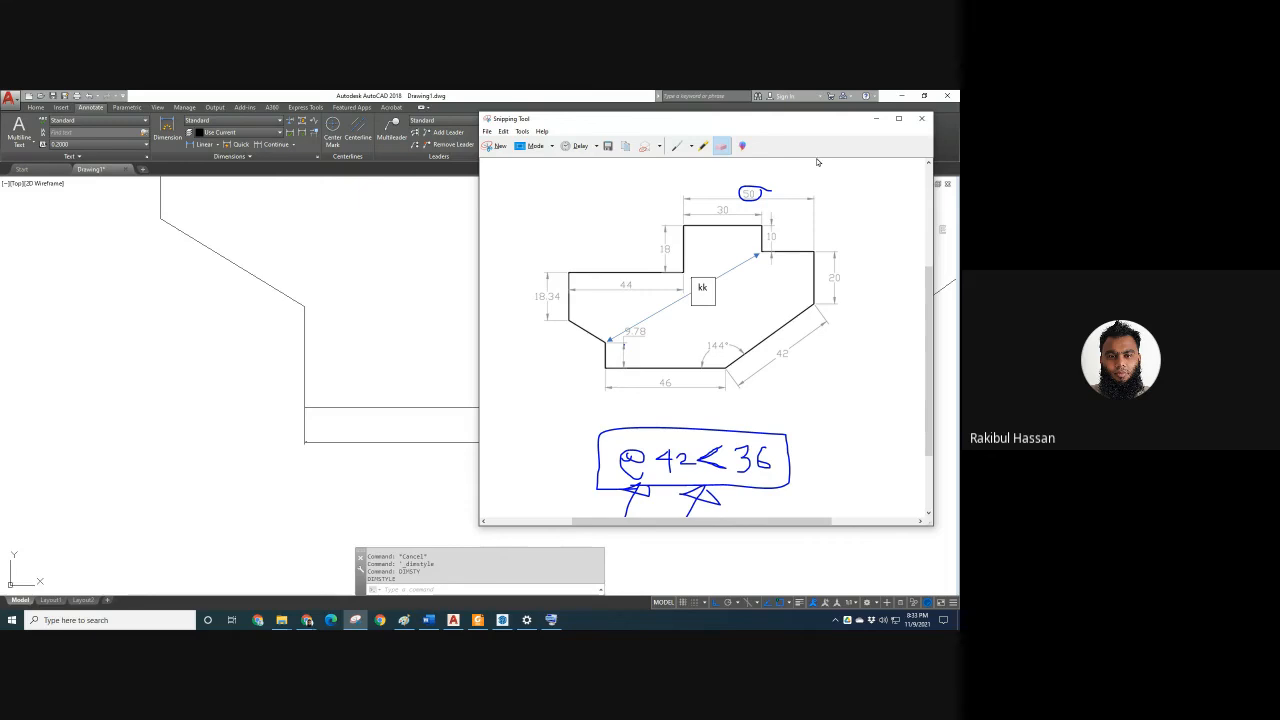
{"action": "left_click", "coordinate": [876, 118]}
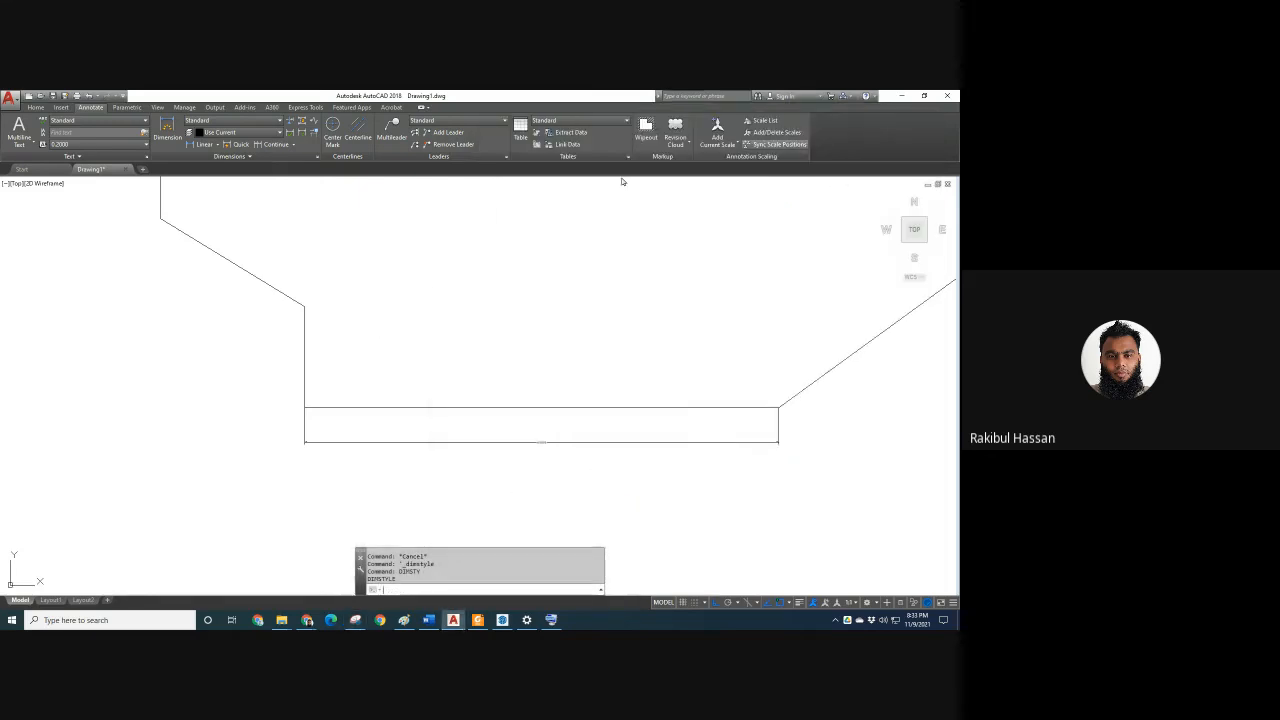
{"action": "left_click", "coordinate": [316, 157]}
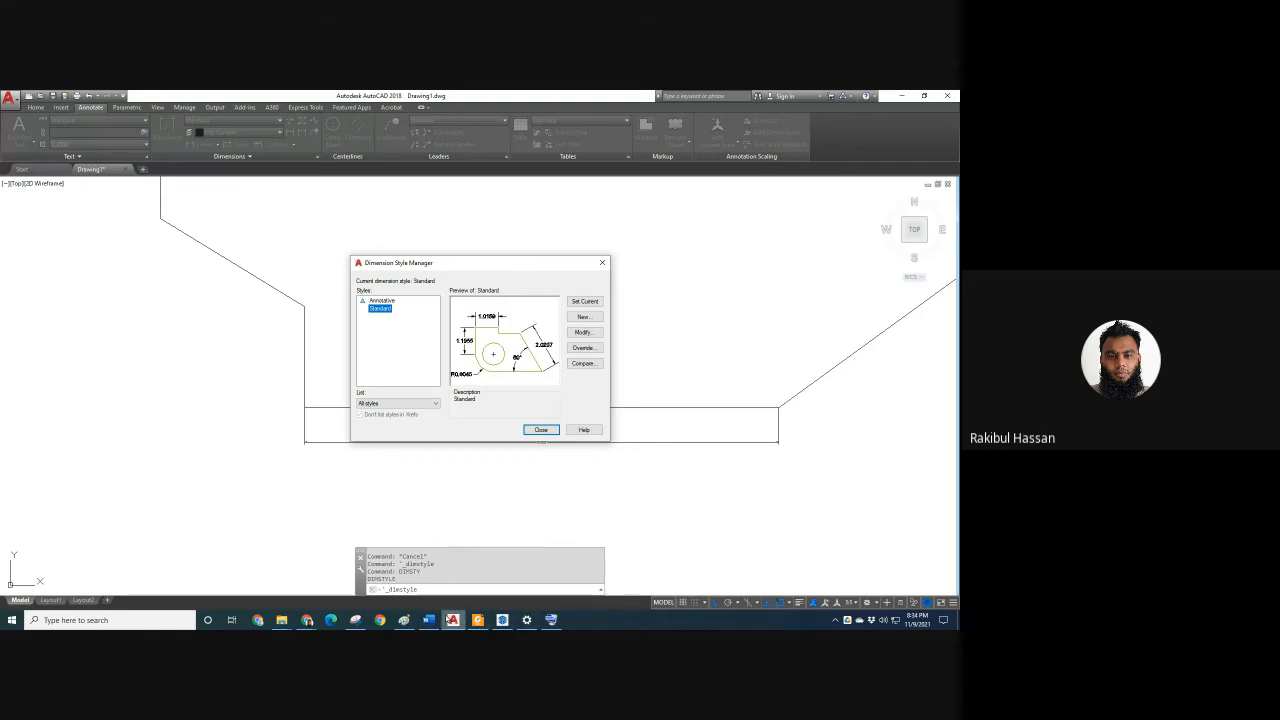
Switch to the AutoCAD.docx Word document, paste the screenshot of the Dimension Style Manager, and crop it to the dialog.
{"action": "left_click", "coordinate": [429, 620]}
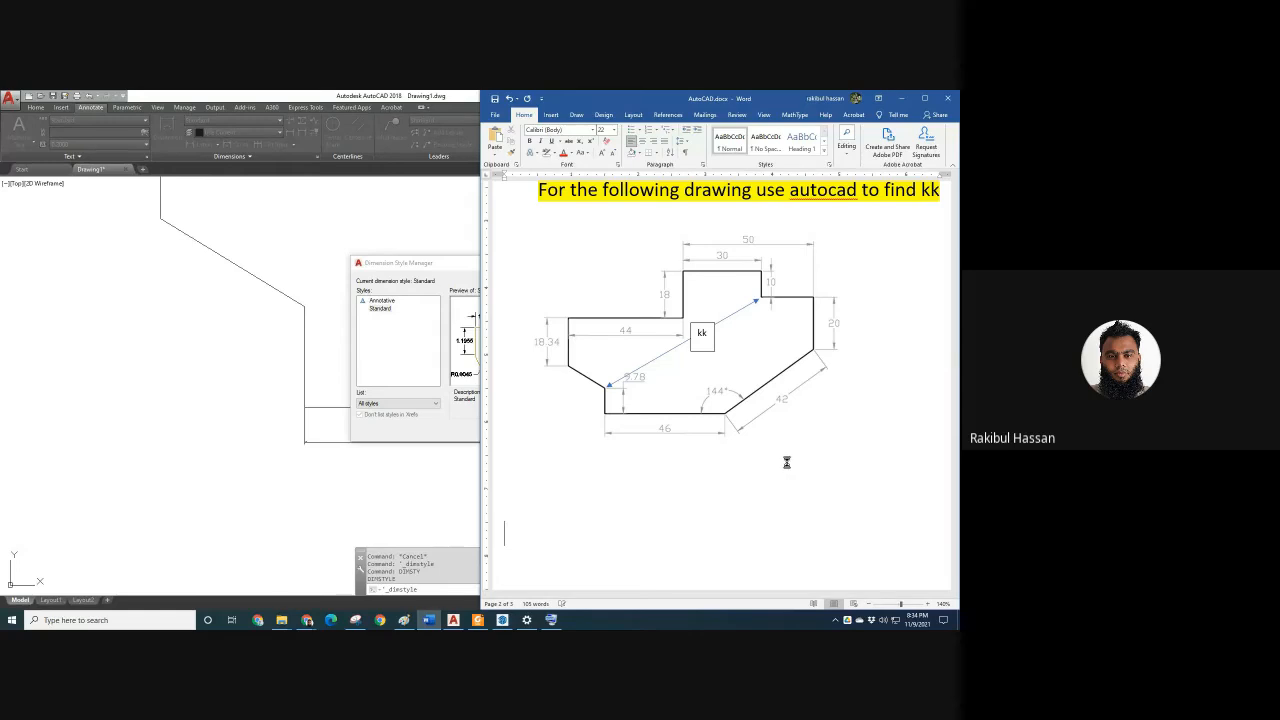
{"action": "key", "text": "ctrl+v"}
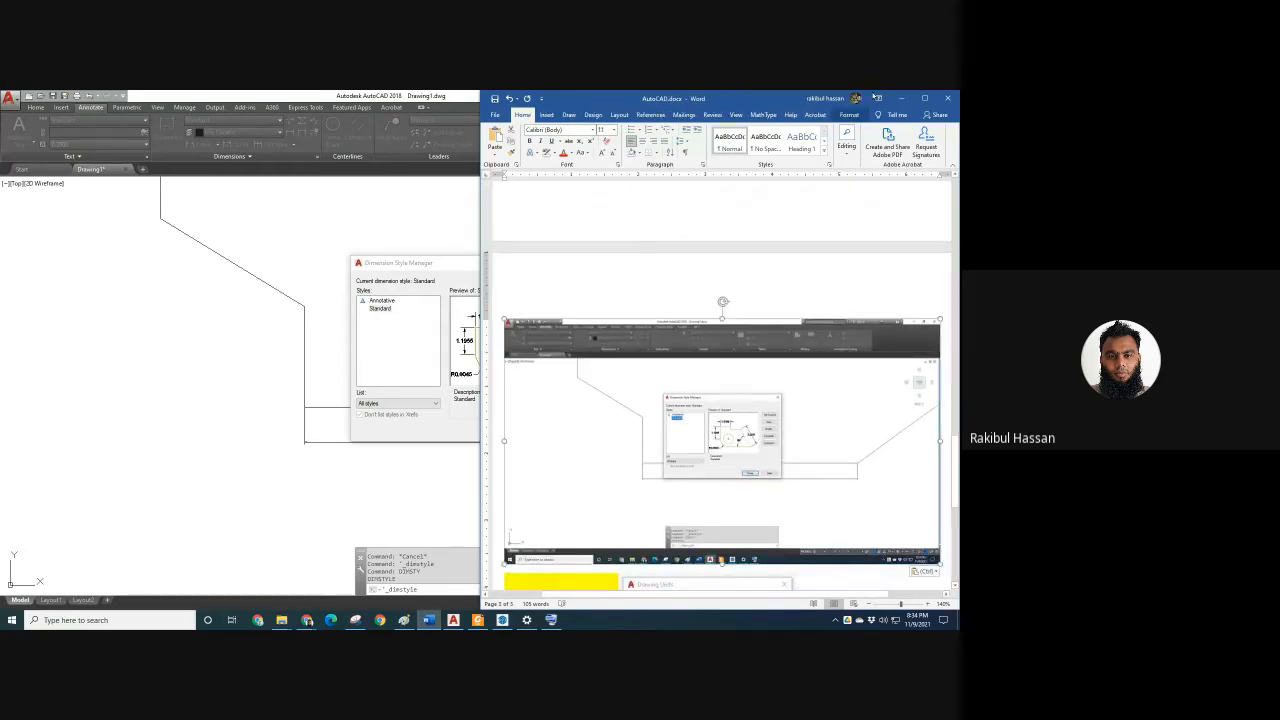
{"action": "left_click", "coordinate": [849, 114]}
{"action": "left_click", "coordinate": [872, 136]}
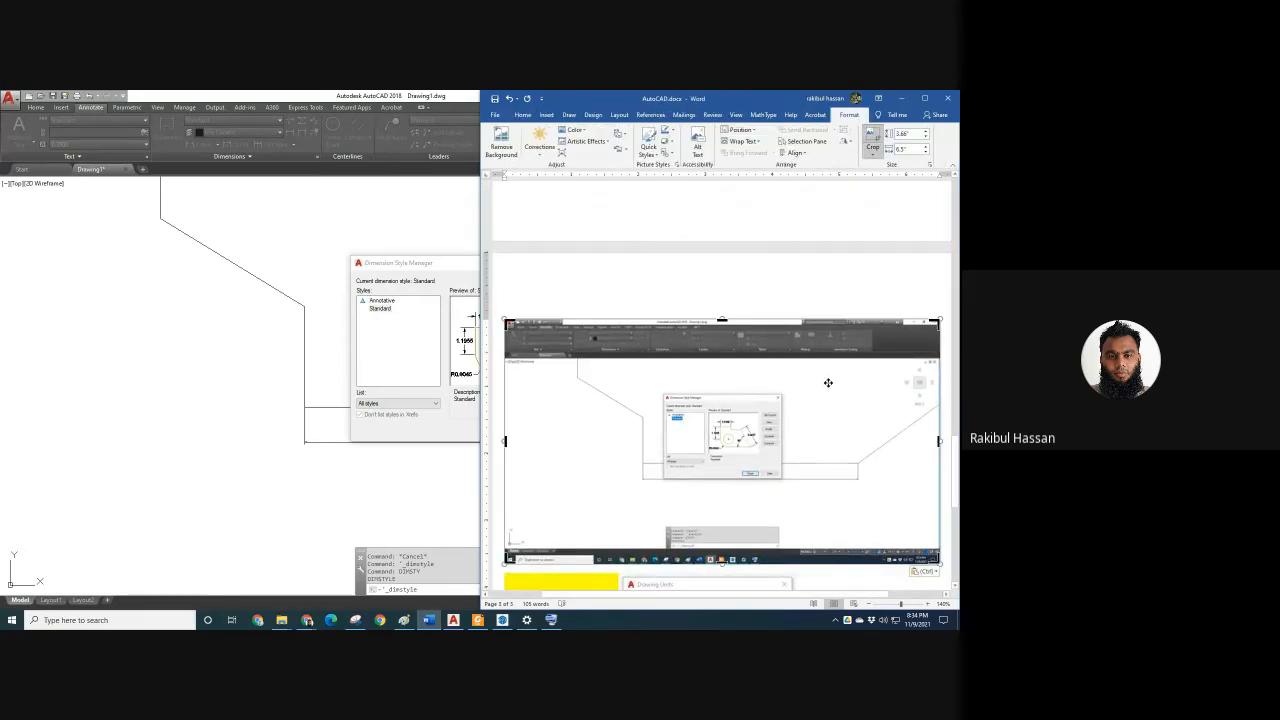
{"action": "left_click_drag", "start_coordinate": [721, 320], "coordinate": [723, 396]}
{"action": "left_click_drag", "start_coordinate": [504, 404], "coordinate": [657, 404]}
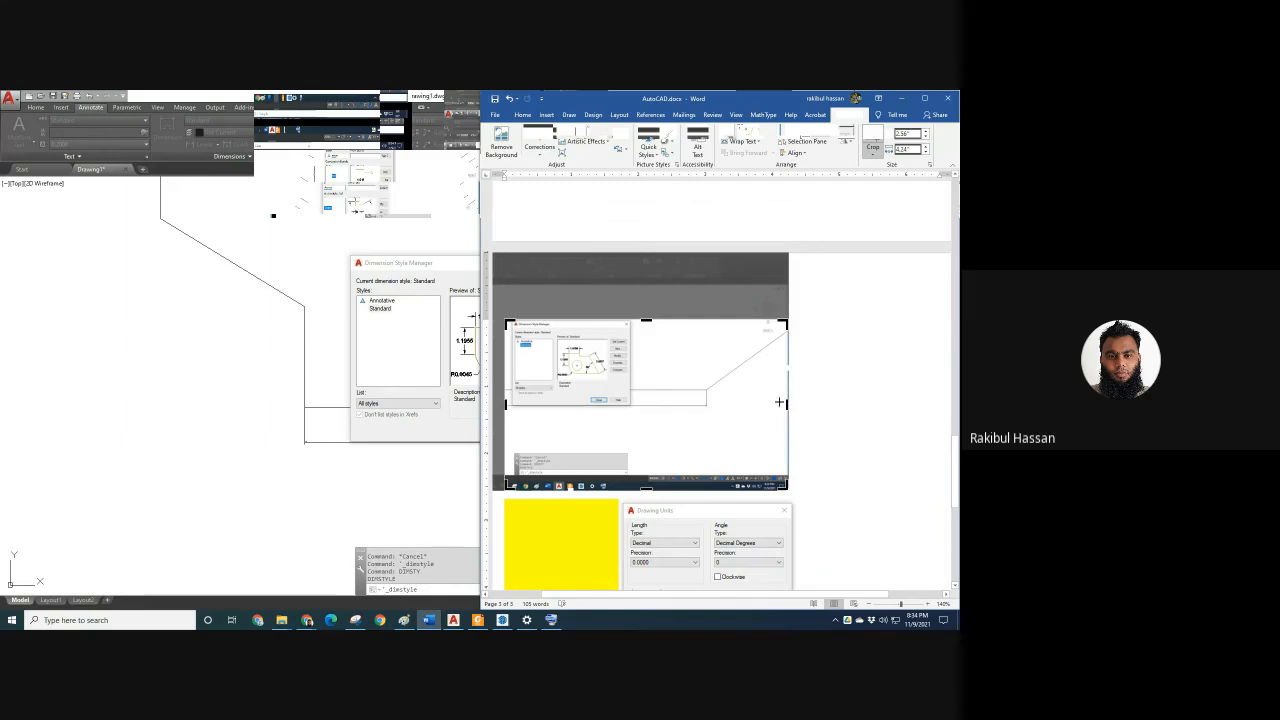
{"action": "left_click_drag", "start_coordinate": [780, 402], "coordinate": [637, 404]}
{"action": "left_click_drag", "start_coordinate": [565, 487], "coordinate": [571, 414]}
{"action": "scroll", "coordinate": [699, 450], "scroll_direction": "down", "scroll_amount": 4}
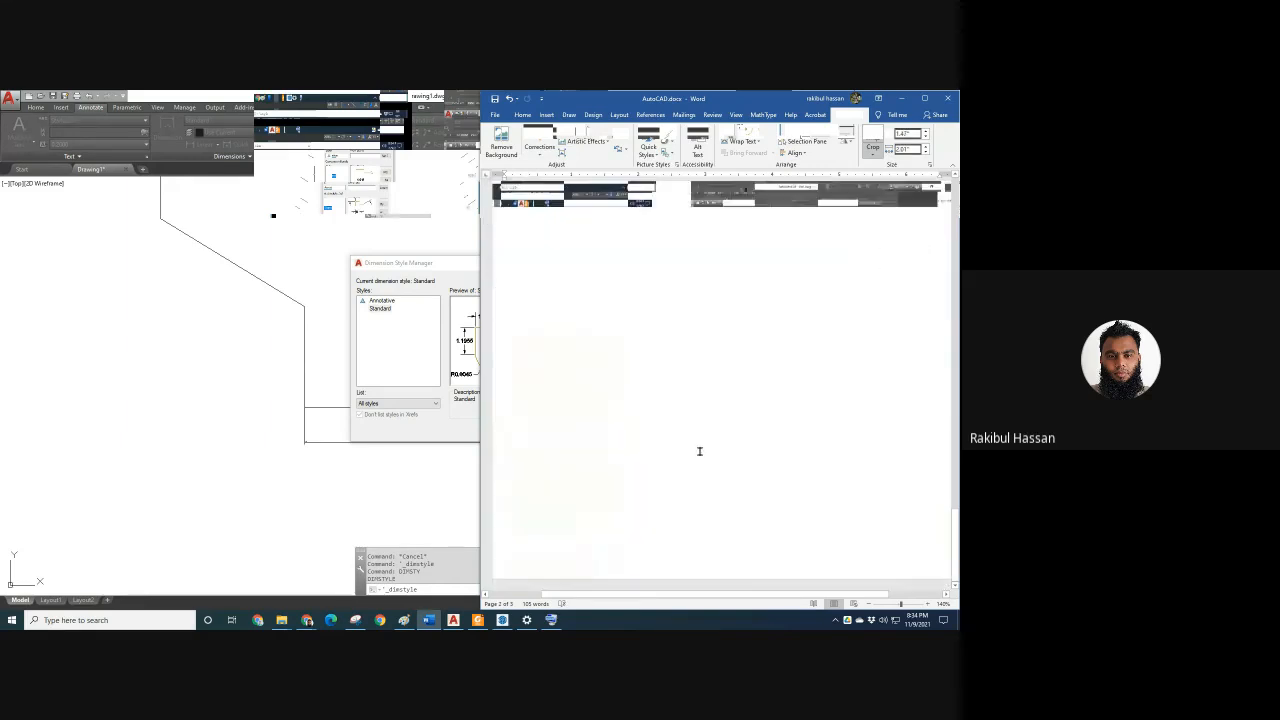
{"action": "scroll", "coordinate": [700, 451], "scroll_direction": "up", "scroll_amount": 3}
{"action": "left_click", "coordinate": [626, 457]}
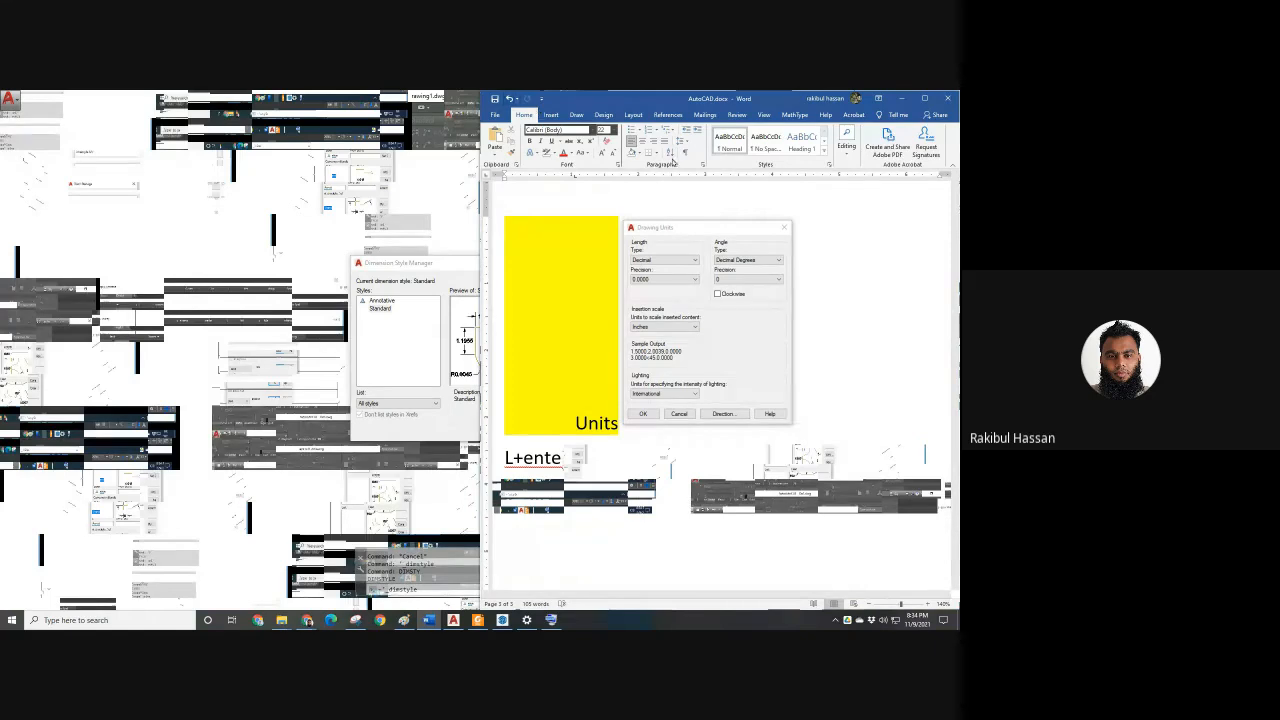
Switch to AutoCAD and try to modify the Standard dimension style.
{"action": "left_click", "coordinate": [440, 298]}
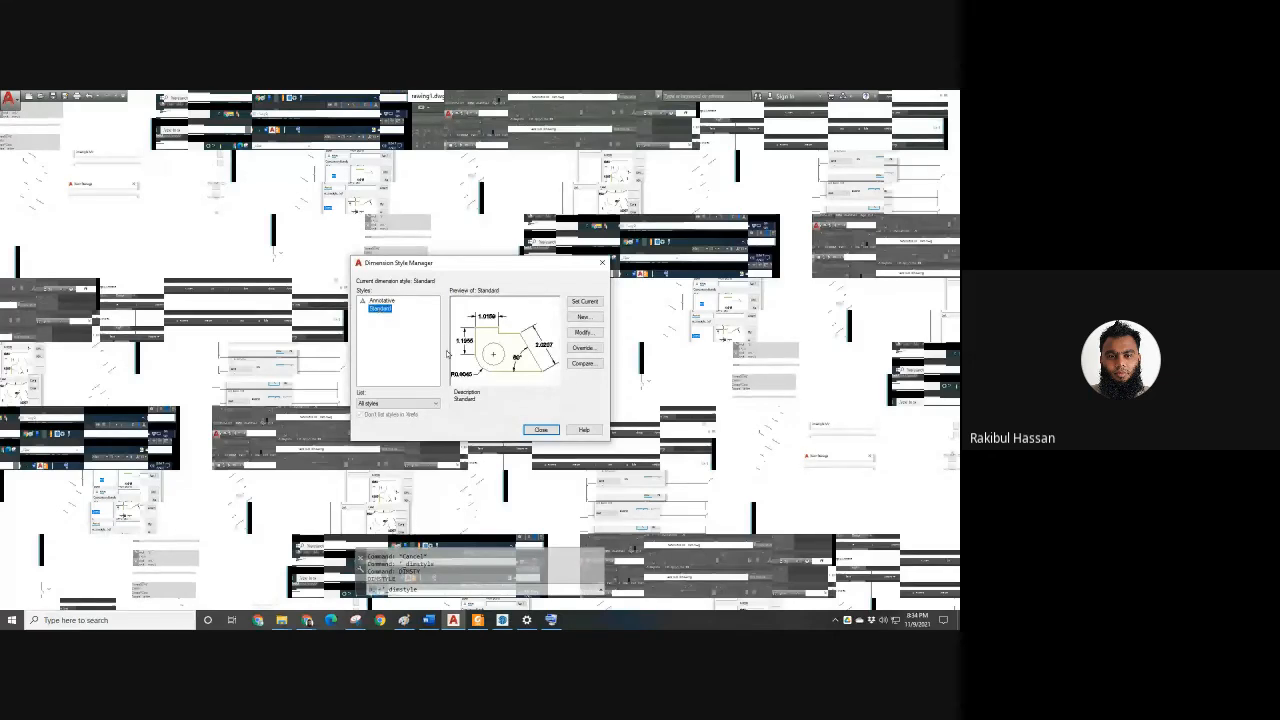
{"action": "left_click", "coordinate": [577, 335]}
{"action": "left_click", "coordinate": [551, 477]}
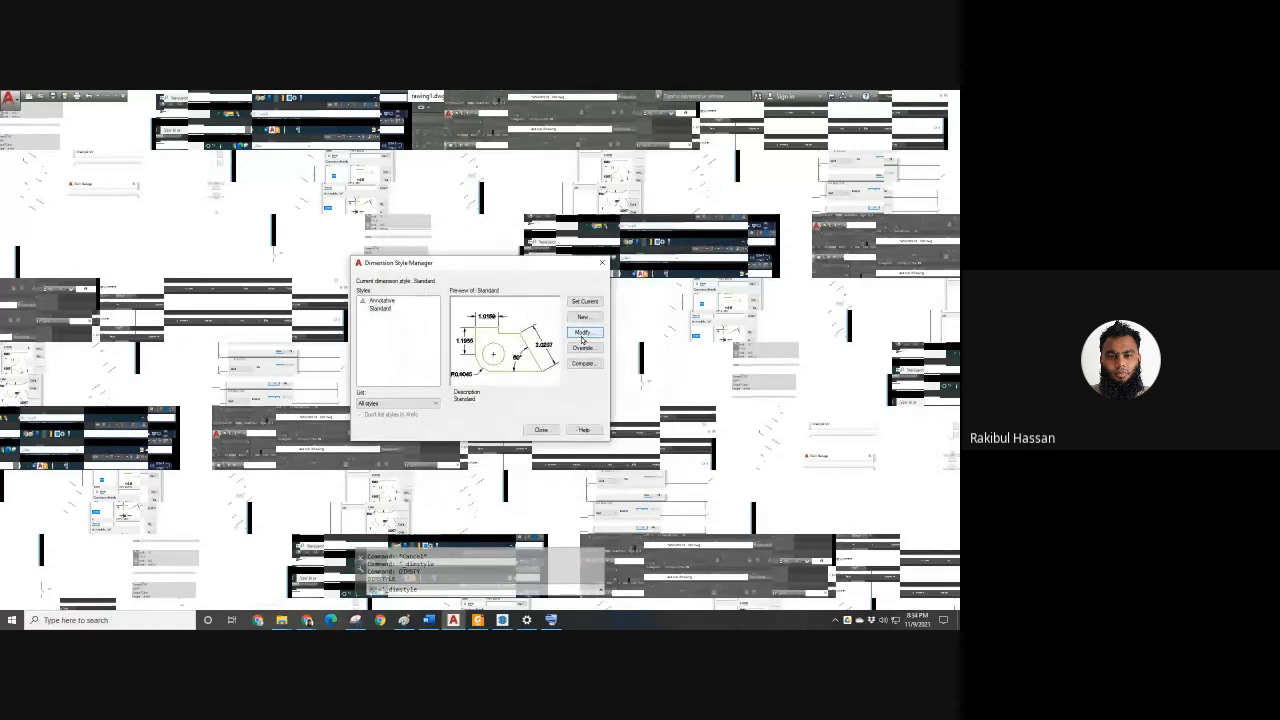
{"action": "left_click", "coordinate": [542, 430]}
Minimise AutoCAD, close the unneeded browser tabs including the practice drawing pages, and minimise the browser.
{"action": "left_click", "coordinate": [902, 96]}
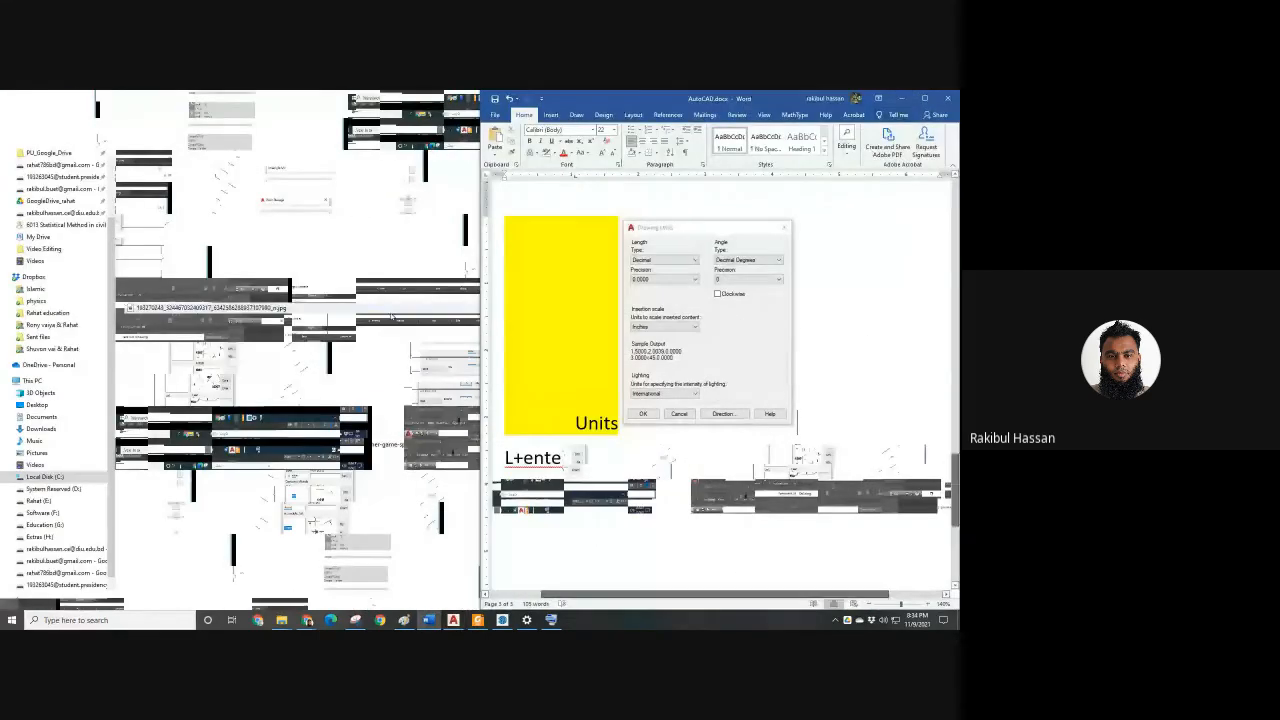
{"action": "left_click", "coordinate": [238, 116]}
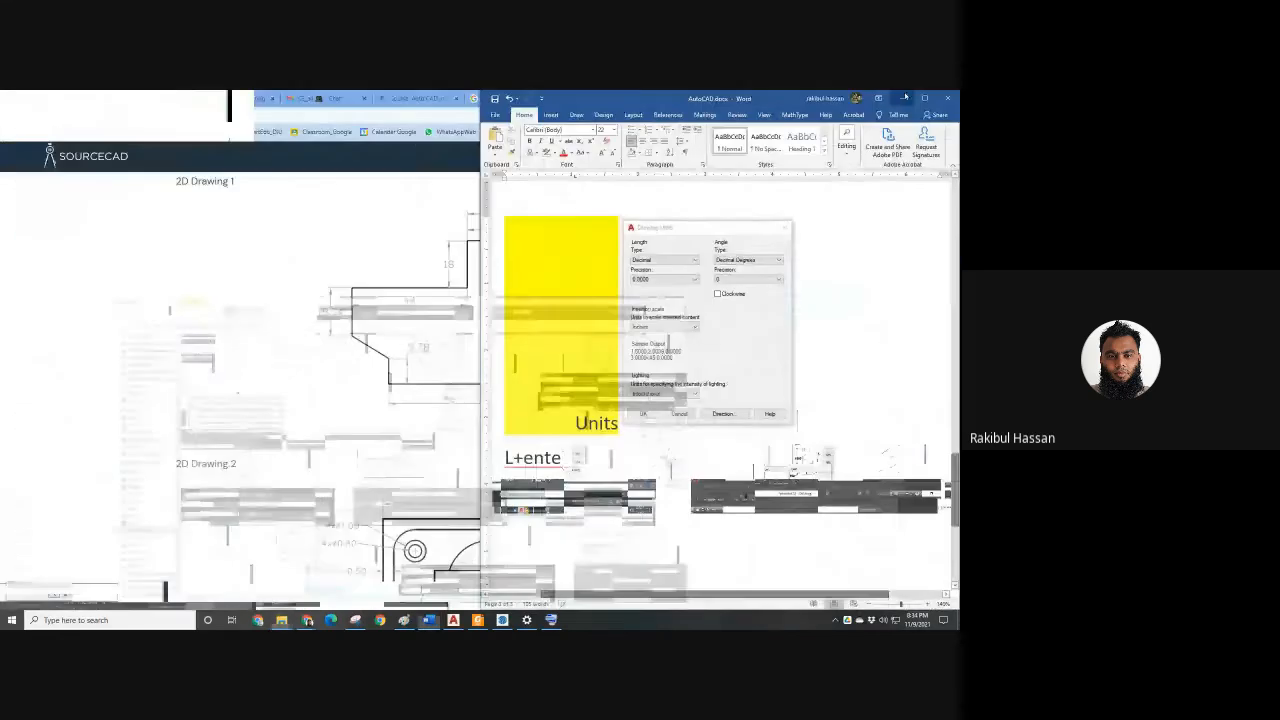
{"action": "left_click", "coordinate": [947, 95]}
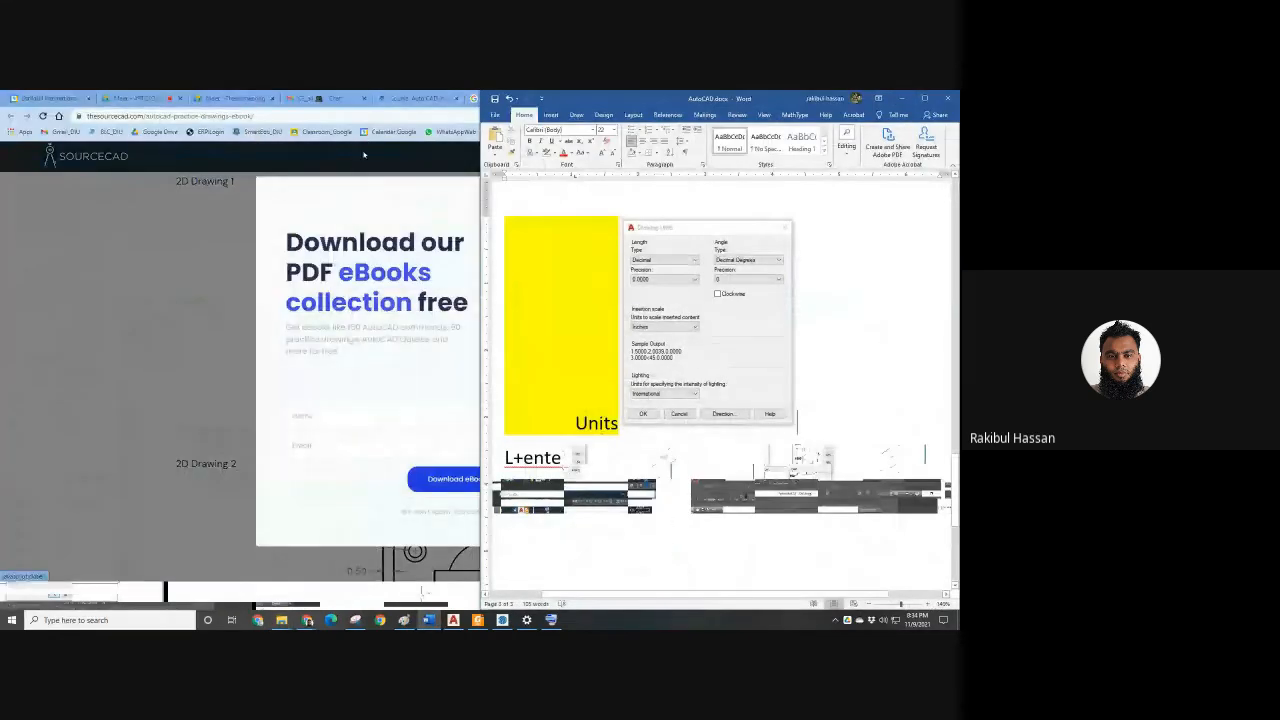
{"action": "left_click", "coordinate": [366, 154]}
{"action": "left_click", "coordinate": [822, 98]}
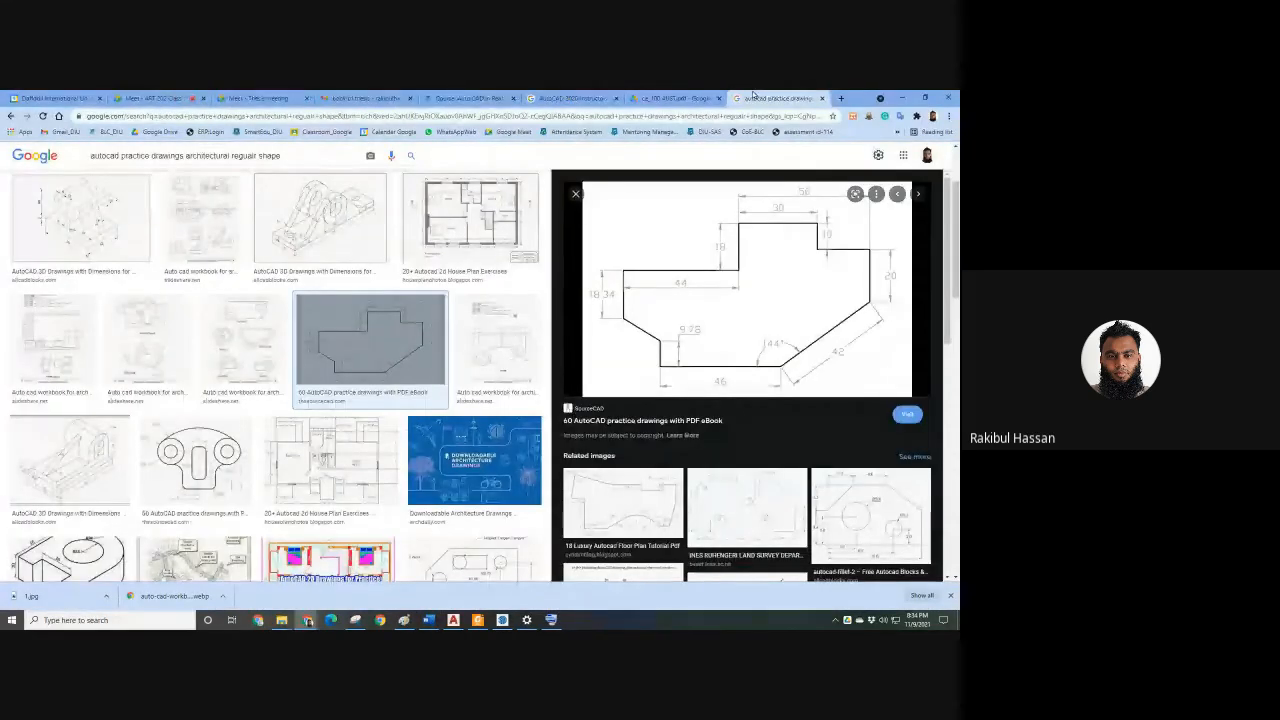
{"action": "left_click", "coordinate": [668, 97]}
{"action": "left_click", "coordinate": [540, 96]}
{"action": "middle_click", "coordinate": [539, 96]}
{"action": "middle_click", "coordinate": [457, 96]}
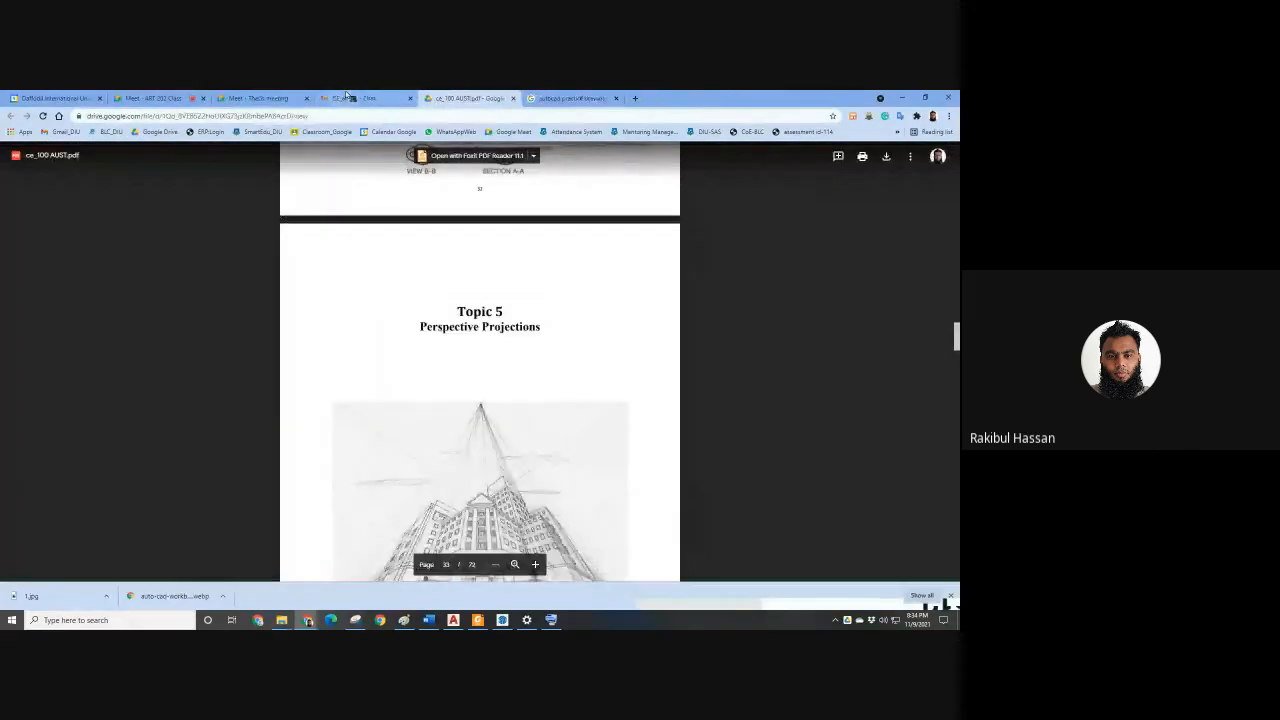
{"action": "middle_click", "coordinate": [345, 96]}
{"action": "middle_click", "coordinate": [273, 96]}
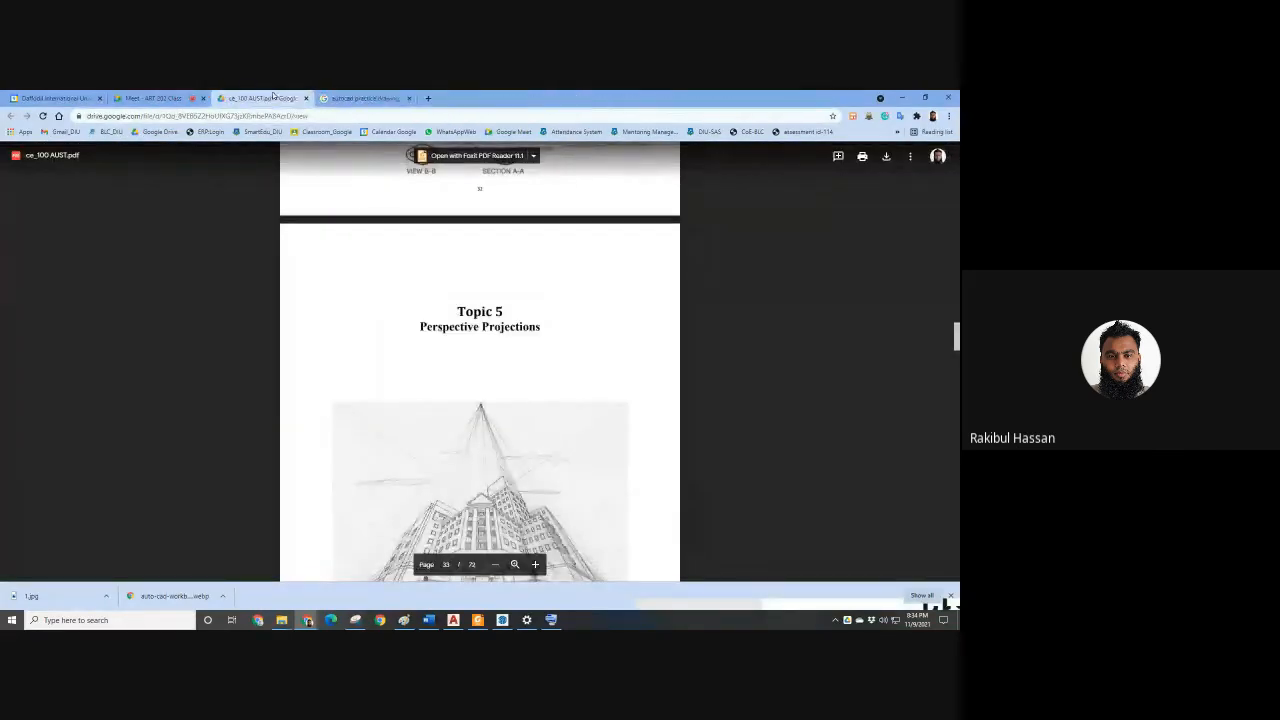
{"action": "left_click", "coordinate": [902, 97]}
{"action": "left_click", "coordinate": [341, 95]}
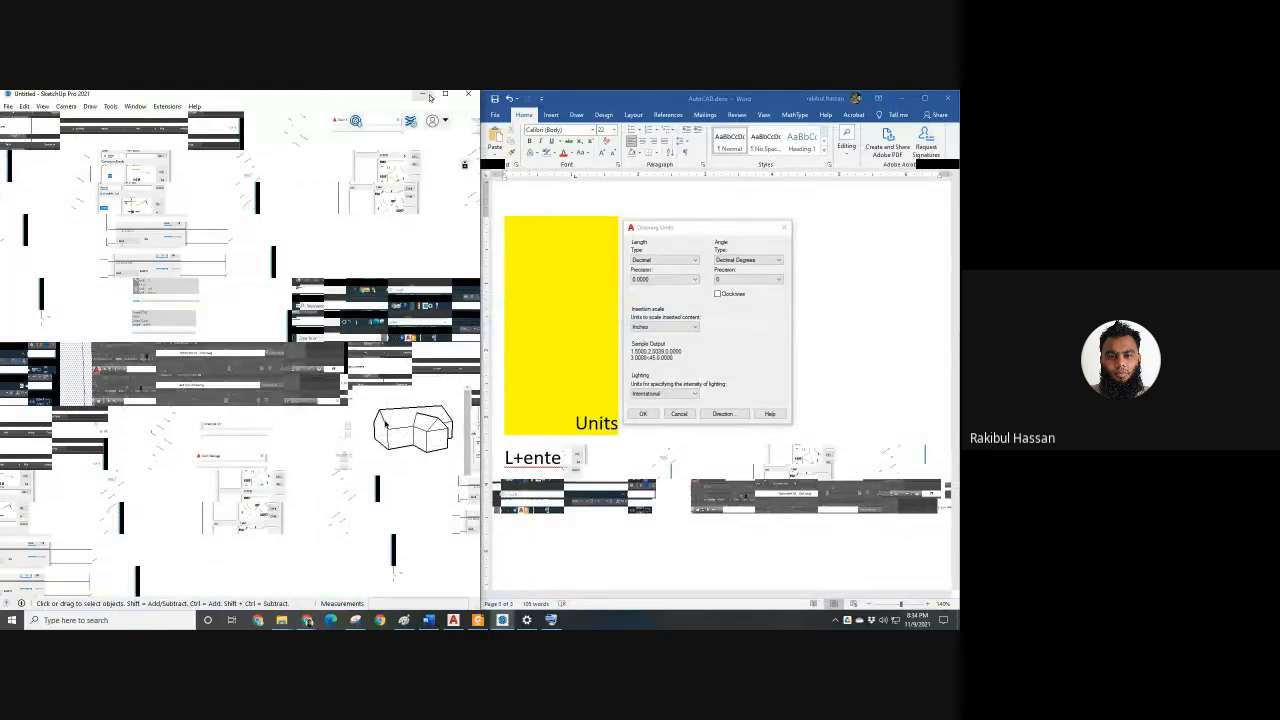
Close the untitled SketchUp model without saving its changes, and close the ART 202 folder window.
{"action": "left_click", "coordinate": [468, 94]}
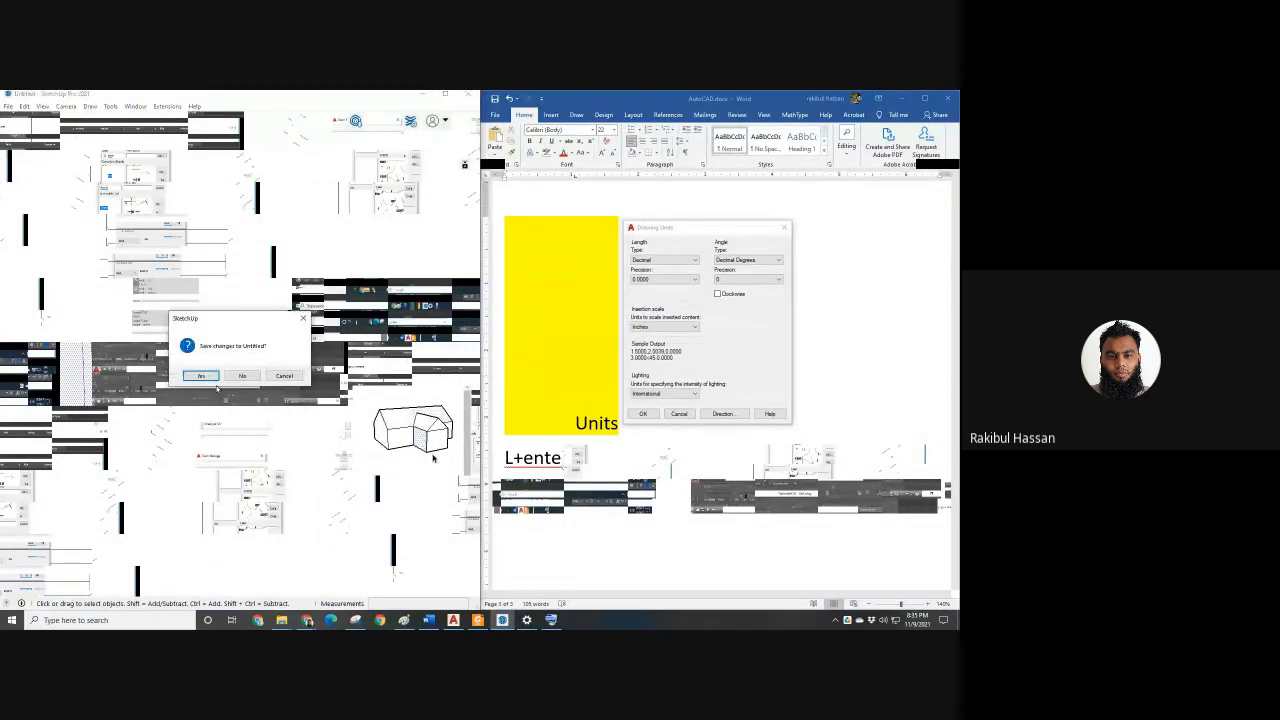
{"action": "left_click", "coordinate": [237, 380]}
{"action": "left_click", "coordinate": [416, 97]}
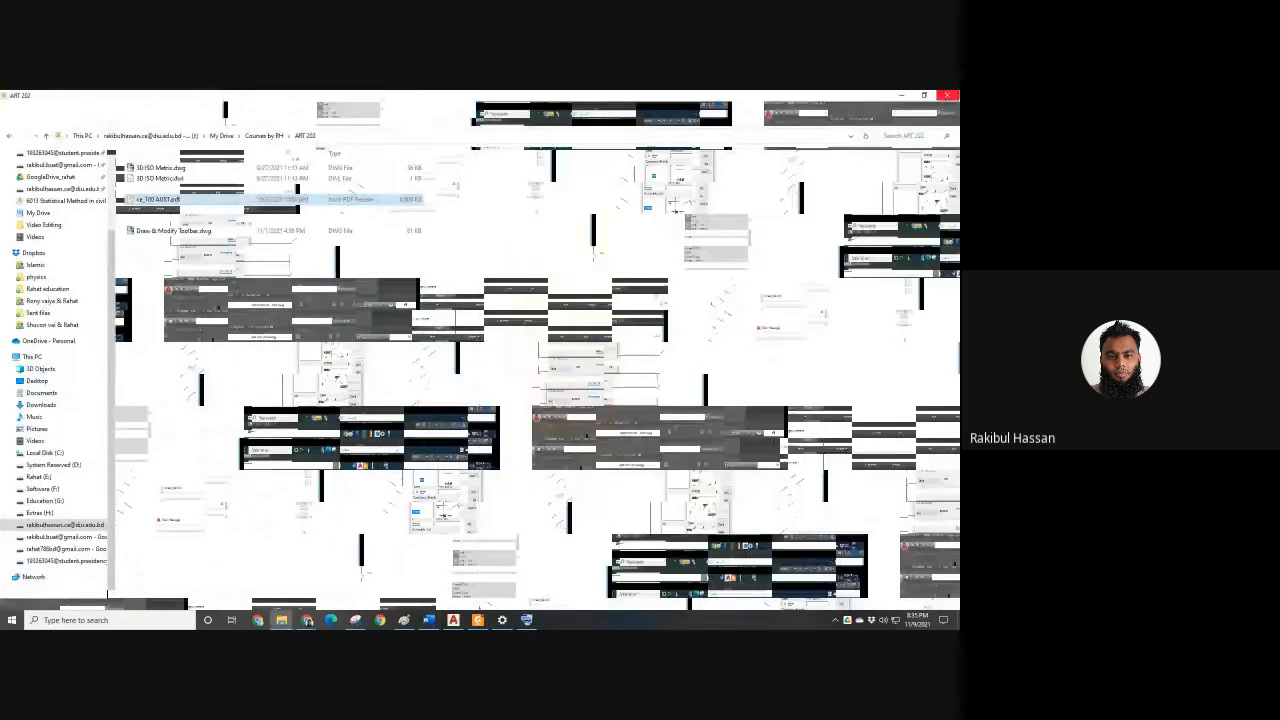
{"action": "left_click", "coordinate": [957, 95]}
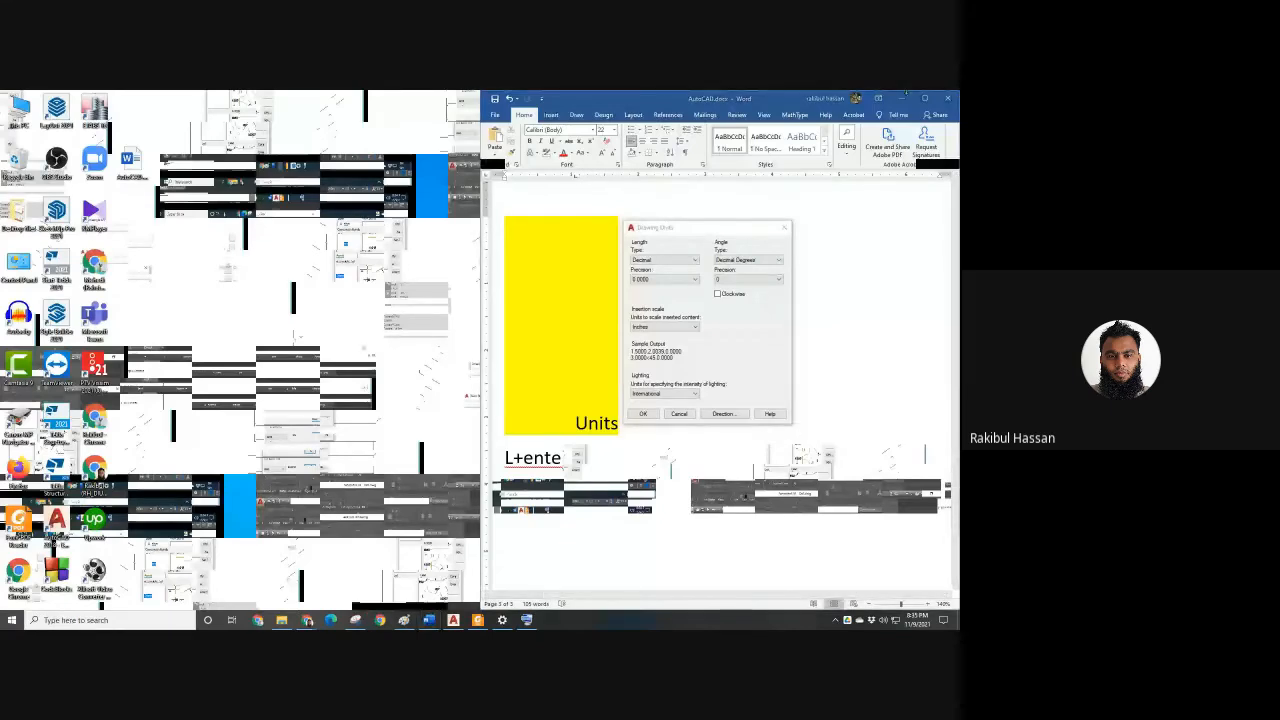
Close the AutoCAD.docx Word document and refresh the desktop.
{"action": "left_click", "coordinate": [925, 98]}
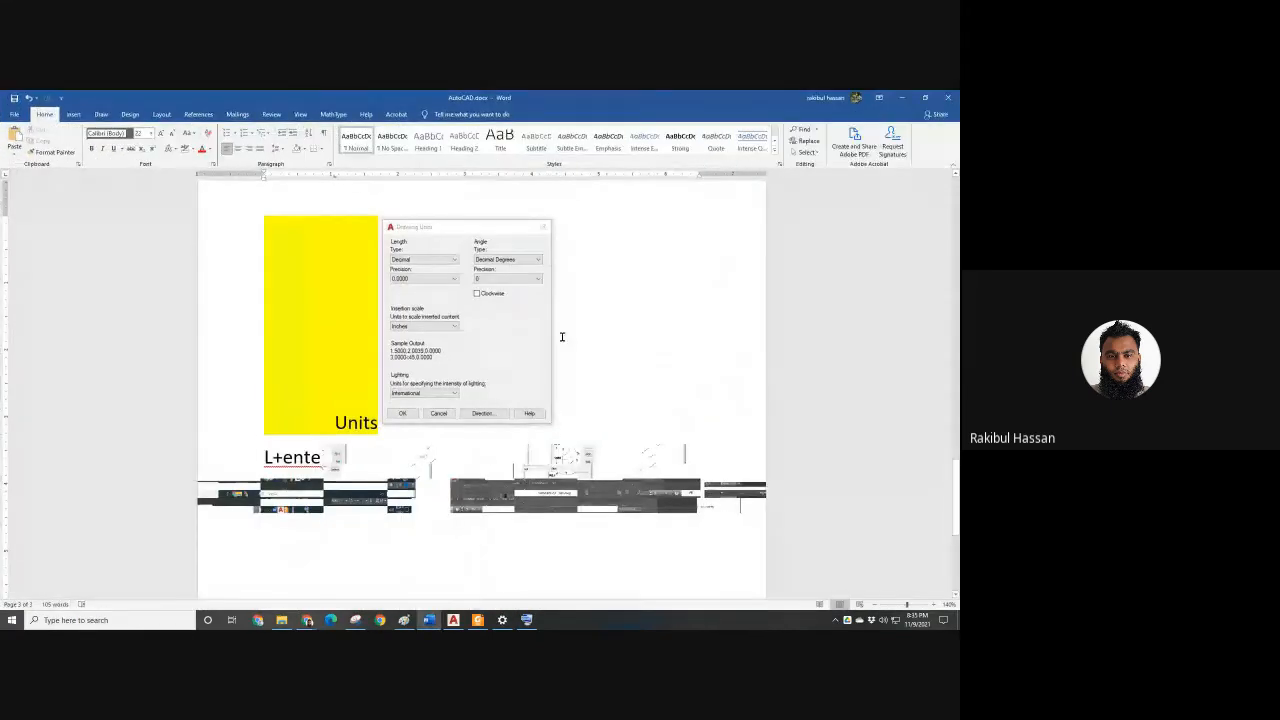
{"action": "left_click", "coordinate": [948, 98]}
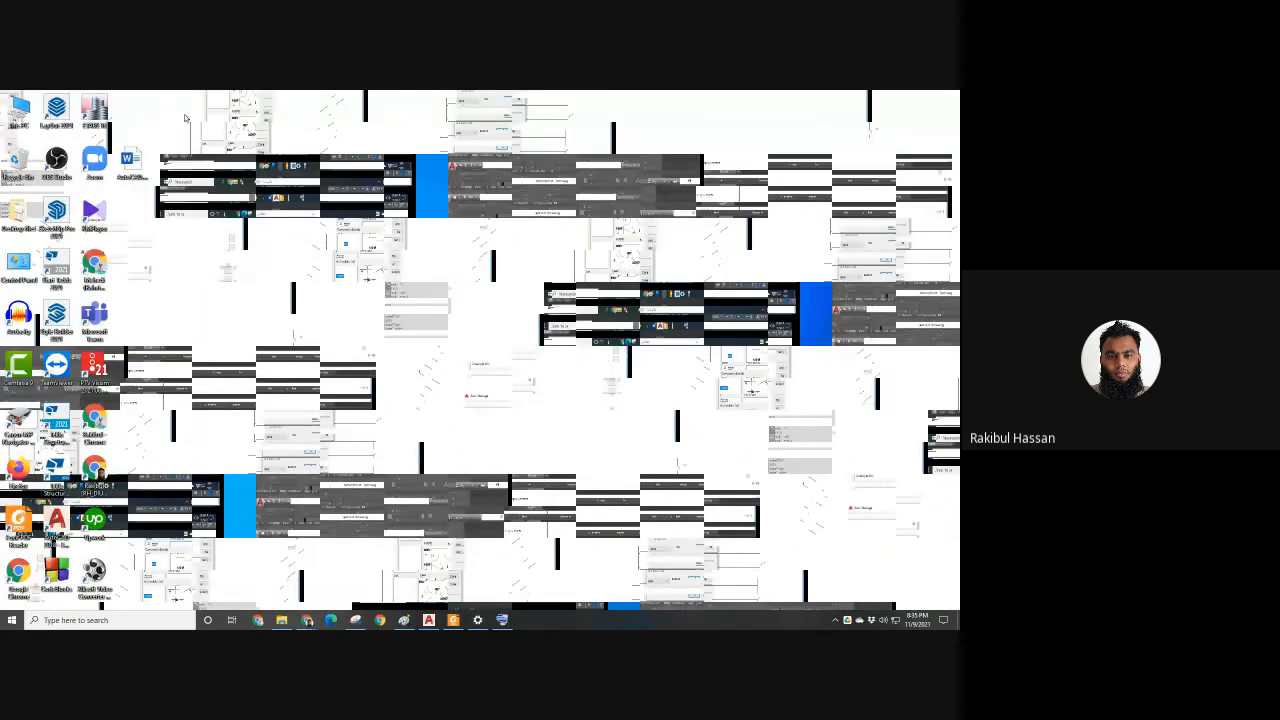
{"action": "right_click", "coordinate": [163, 142]}
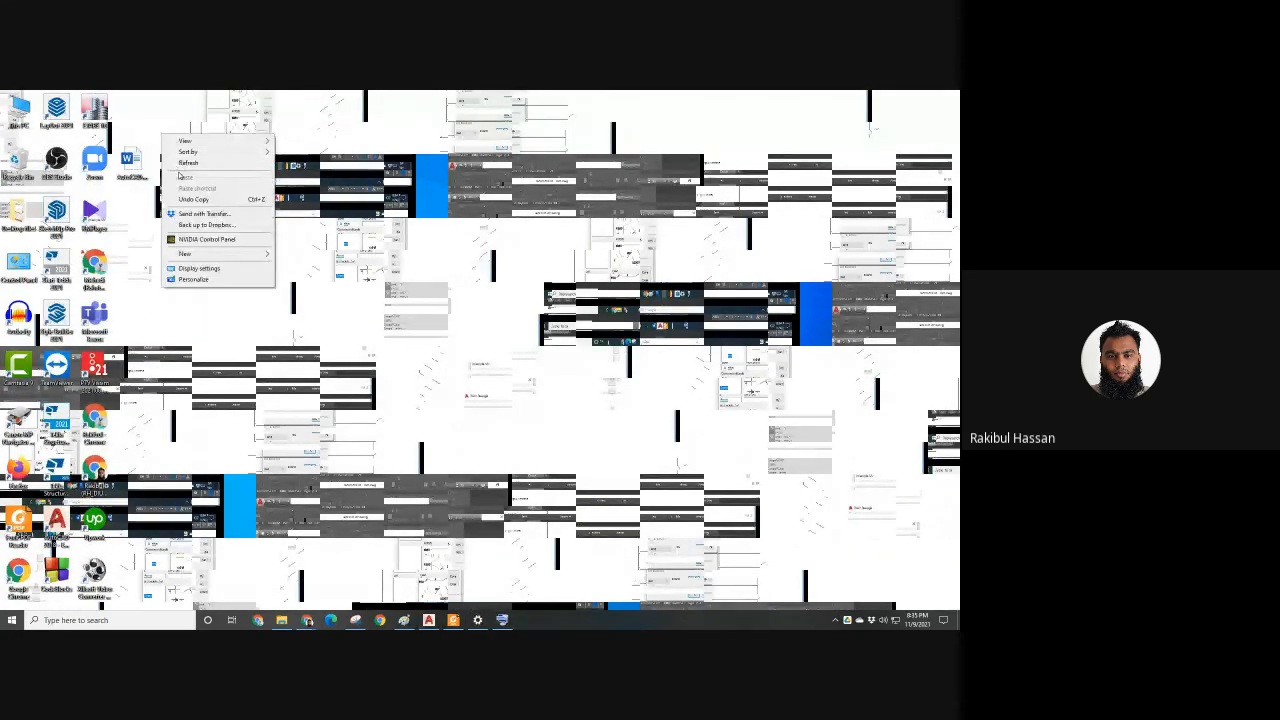
{"action": "left_click", "coordinate": [180, 164]}
Close the On-Screen Keyboard and the Windows Settings window.
{"action": "left_click", "coordinate": [503, 620]}
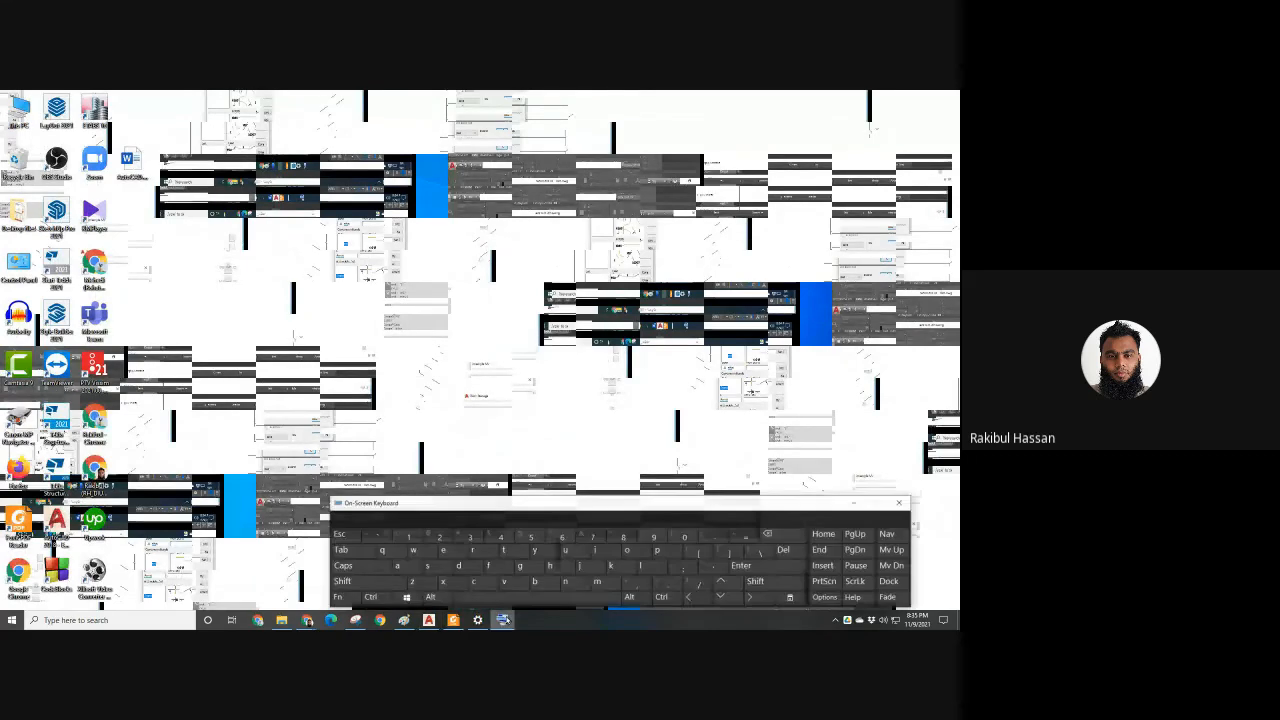
{"action": "left_click", "coordinate": [908, 495]}
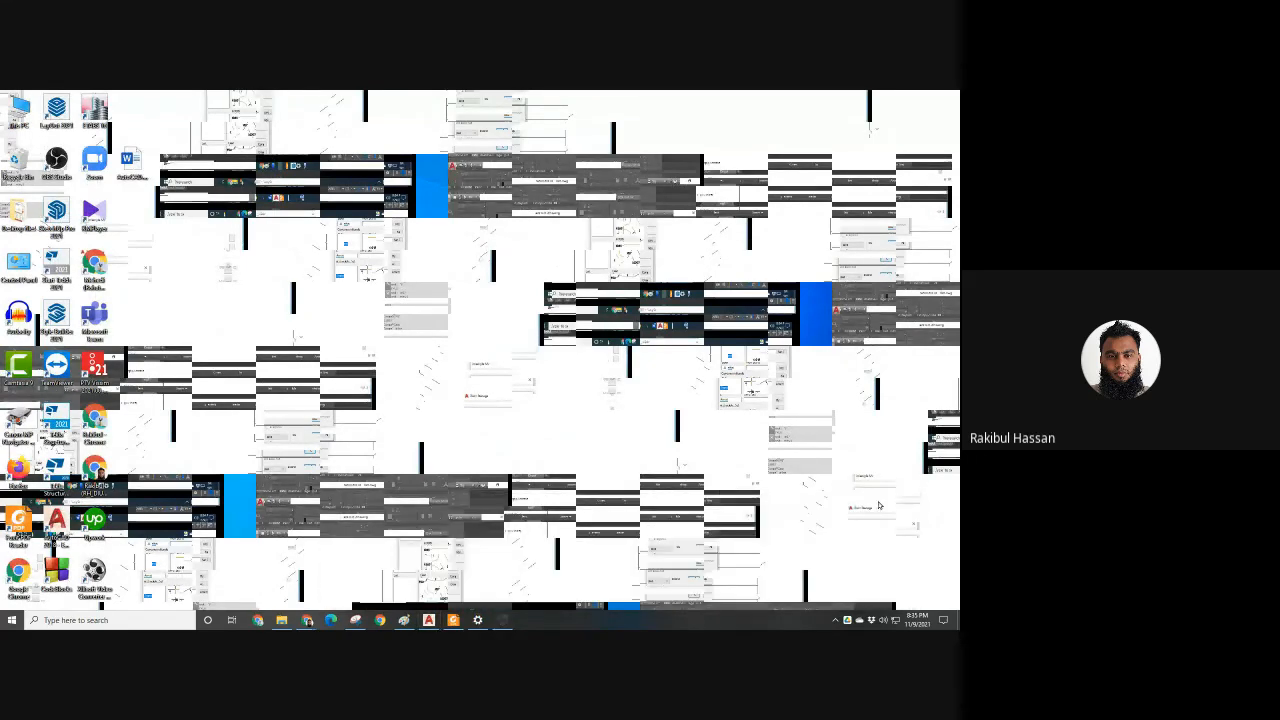
{"action": "left_click", "coordinate": [478, 620]}
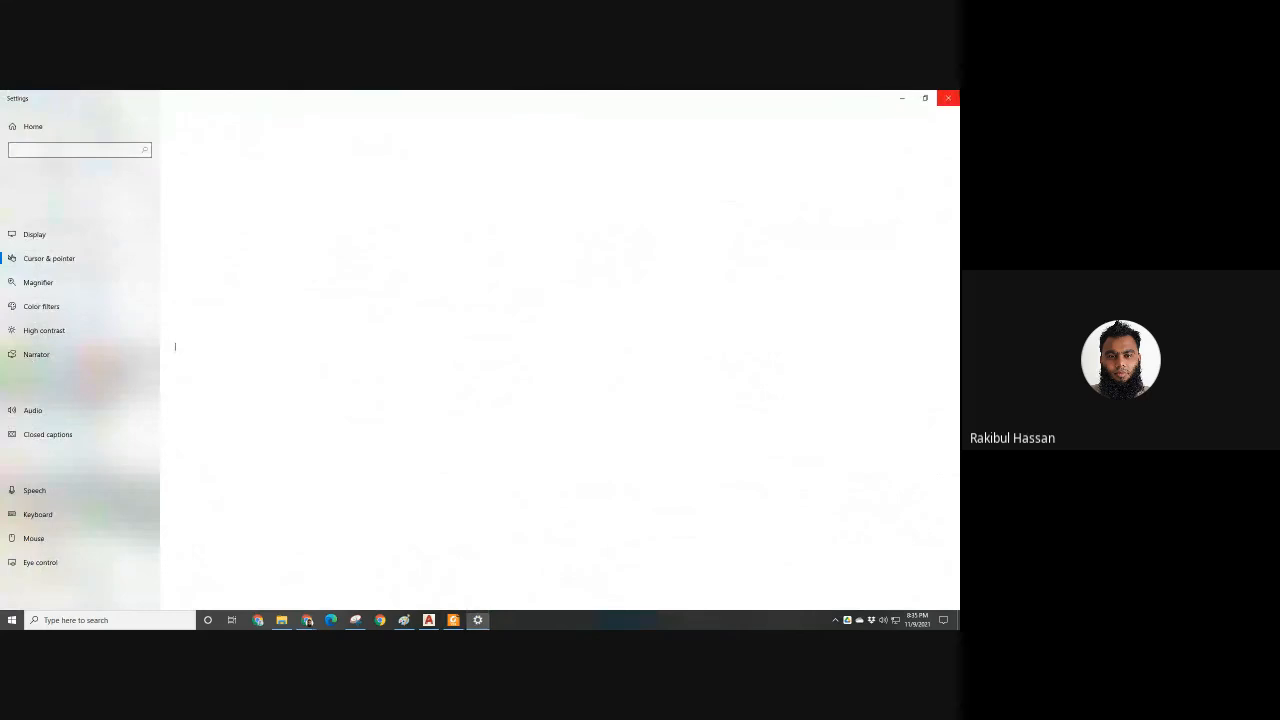
{"action": "left_click", "coordinate": [948, 98]}
Switch from the PDF to AutoCAD and inspect the dimension below the shape's bottom edge.
{"action": "scroll", "coordinate": [478, 486], "scroll_direction": "up", "scroll_amount": 3}
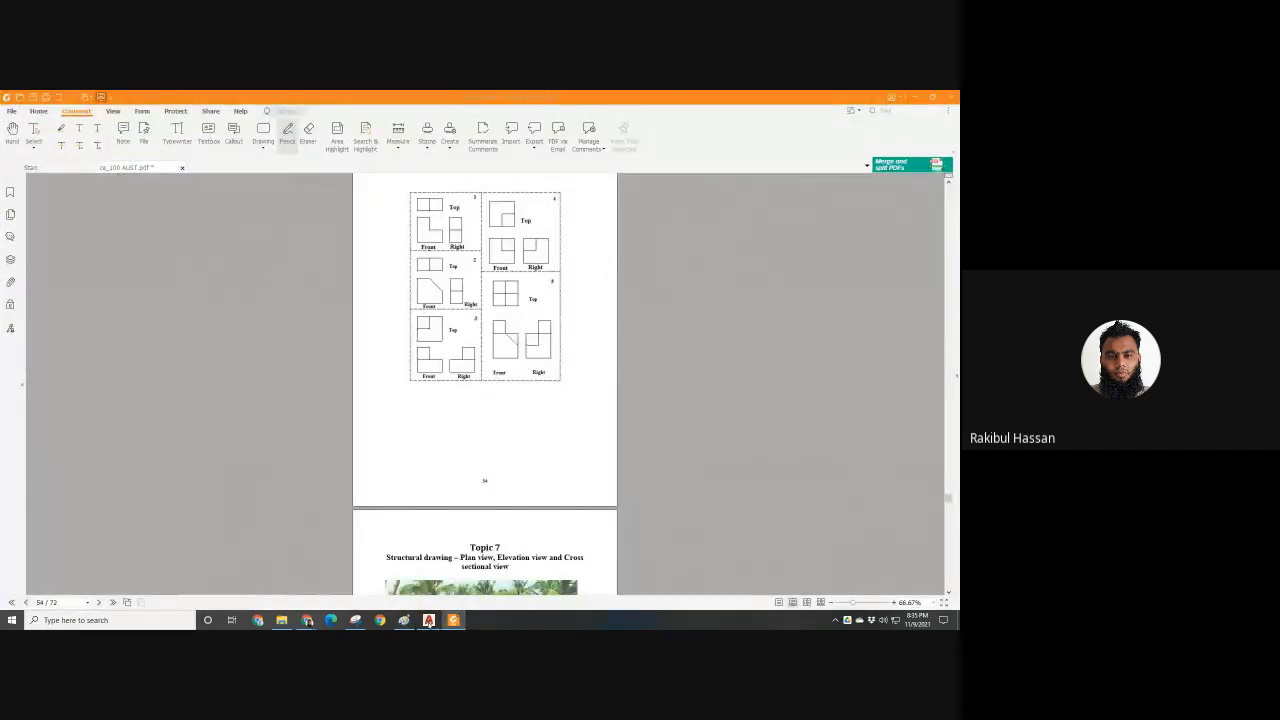
{"action": "left_click", "coordinate": [428, 620]}
{"action": "scroll", "coordinate": [524, 330], "scroll_direction": "down", "scroll_amount": 3}
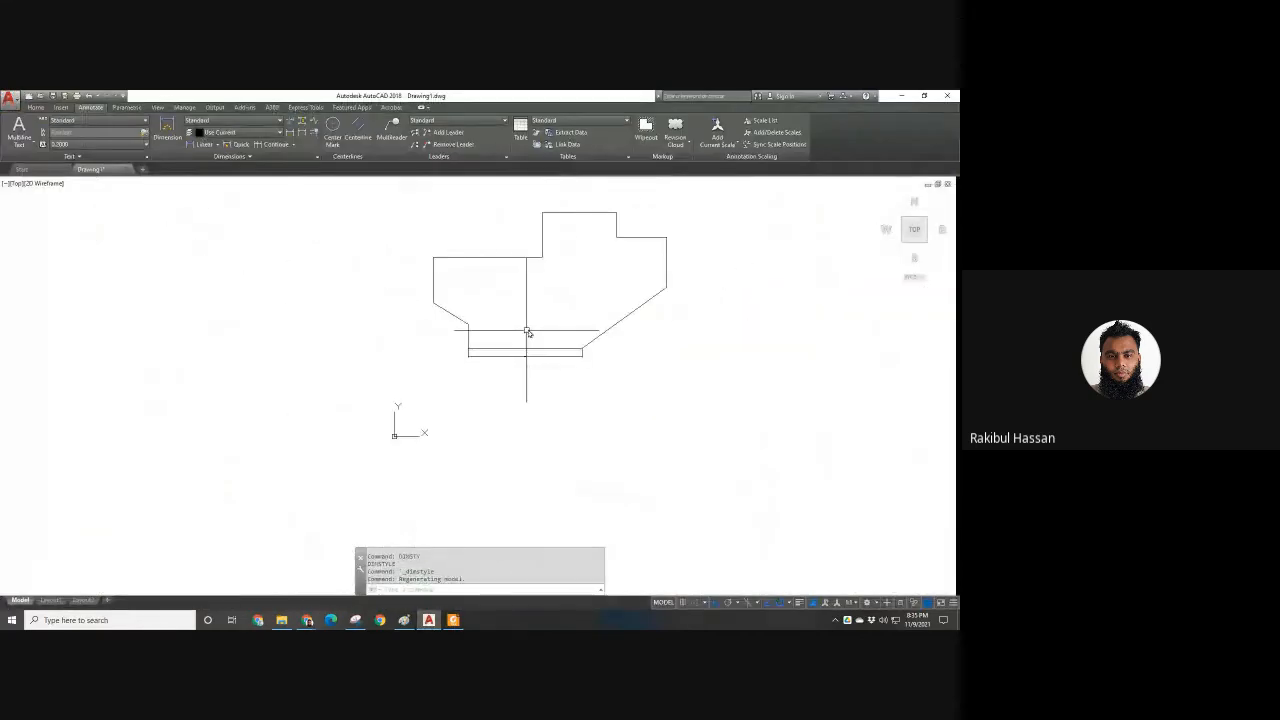
{"action": "scroll", "coordinate": [469, 354], "scroll_direction": "up", "scroll_amount": 2}
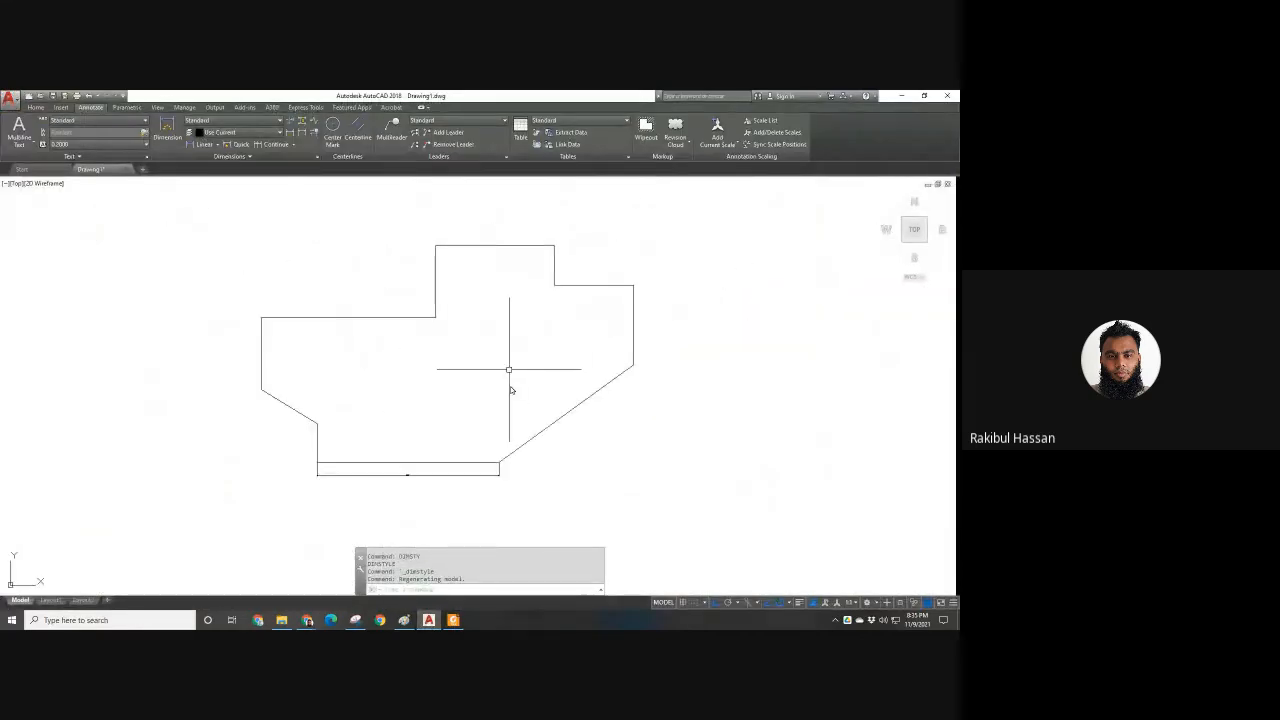
{"action": "left_click", "coordinate": [432, 482]}
{"action": "key", "text": "Escape"}
{"action": "left_click", "coordinate": [442, 492]}
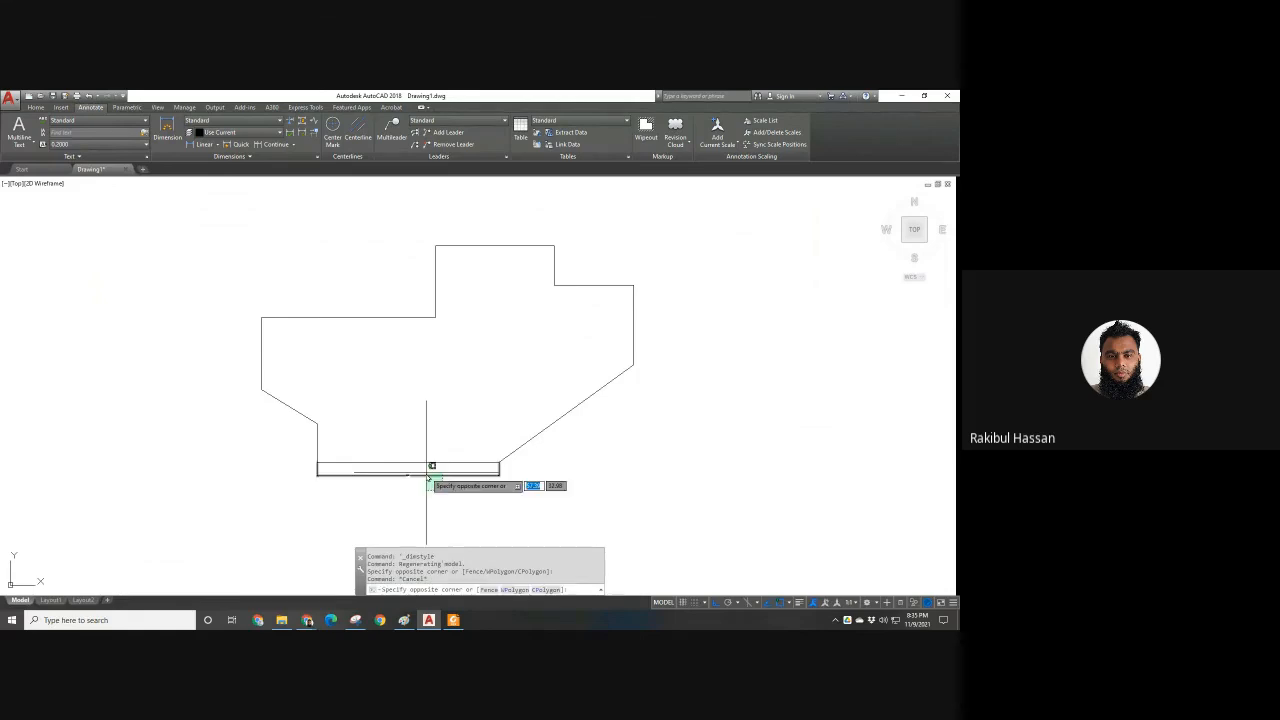
{"action": "key", "text": "Escape"}
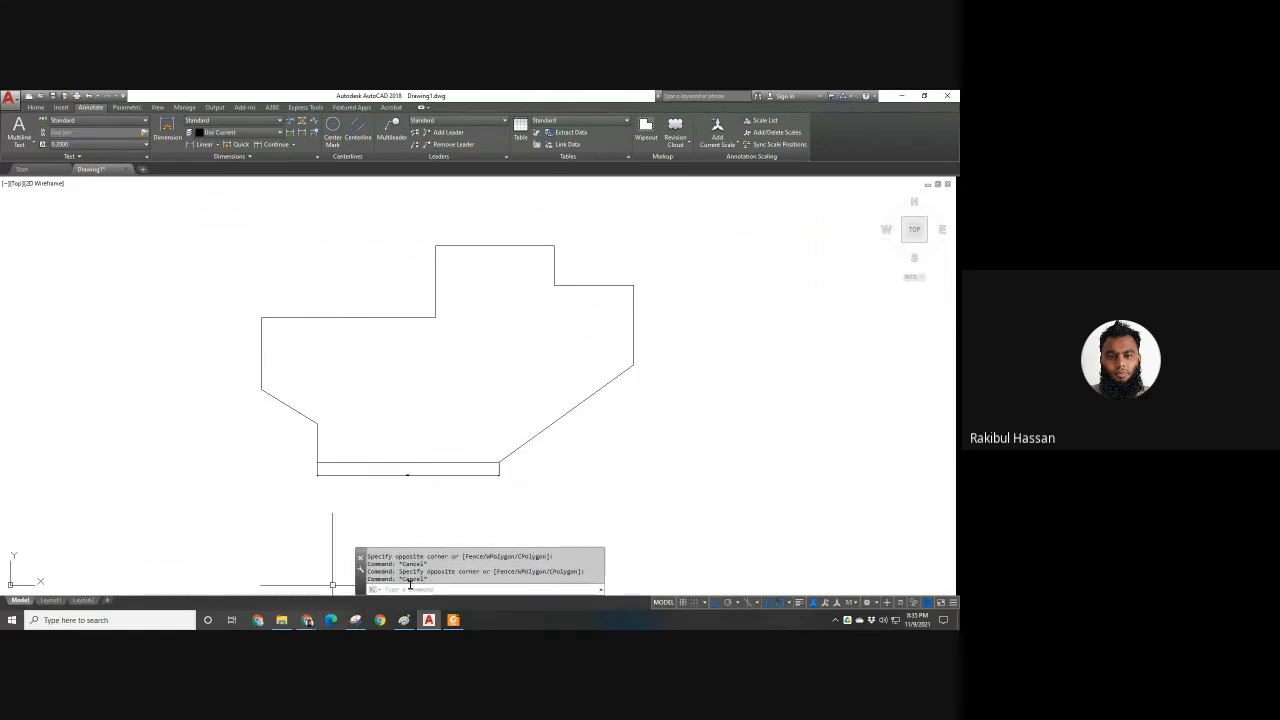
Open the Dimension Style Manager and start a new dimension style named rk, based on Standard for all dimensions.
{"action": "left_click", "coordinate": [319, 156]}
{"action": "mouse_move", "coordinate": [480, 259]}
{"action": "left_mouse_down"}
{"action": "mouse_move", "coordinate": [271, 249]}
{"action": "mouse_move", "coordinate": [742, 288]}
{"action": "mouse_move", "coordinate": [754, 267]}
{"action": "left_mouse_up"}
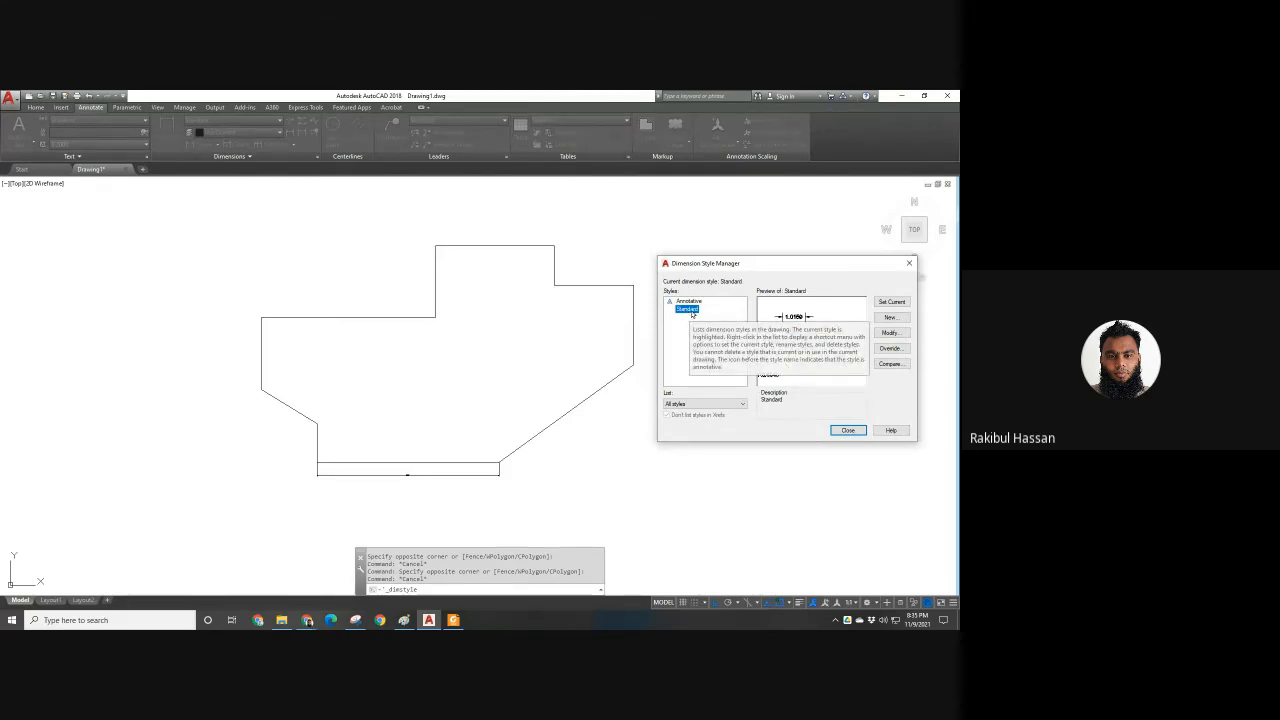
{"action": "left_click_drag", "start_coordinate": [756, 266], "coordinate": [703, 261]}
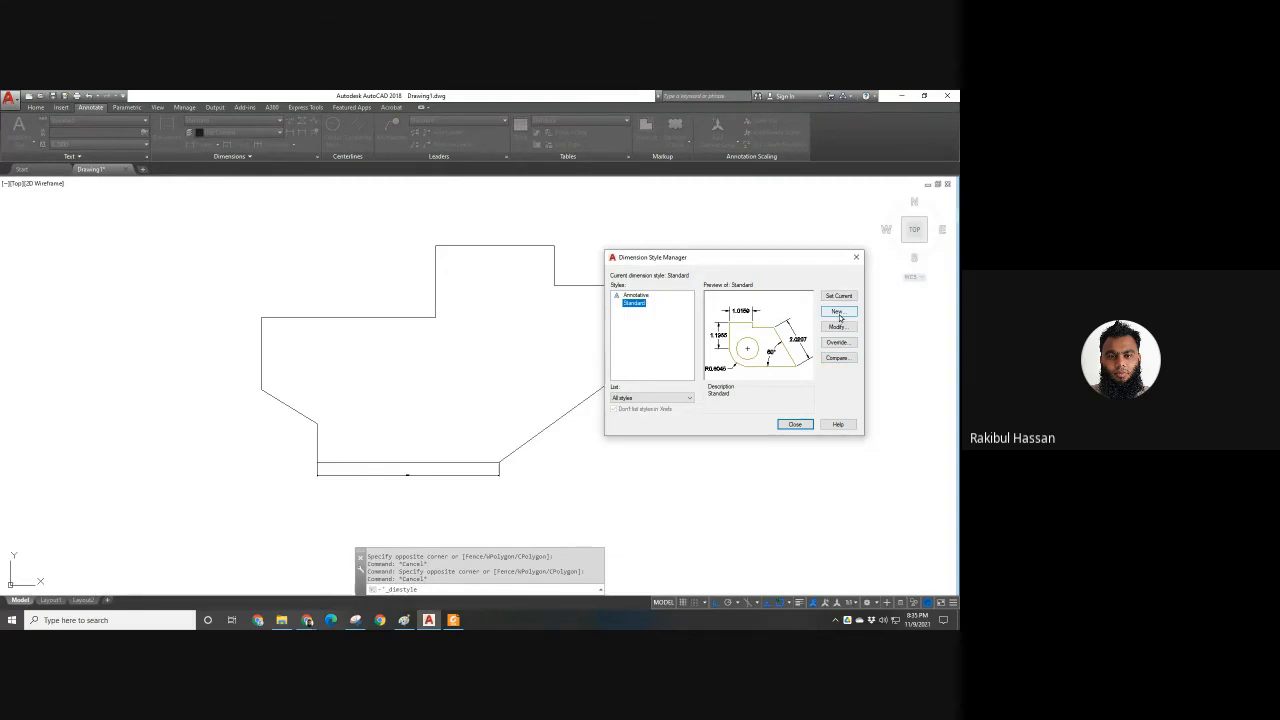
{"action": "left_click", "coordinate": [837, 312]}
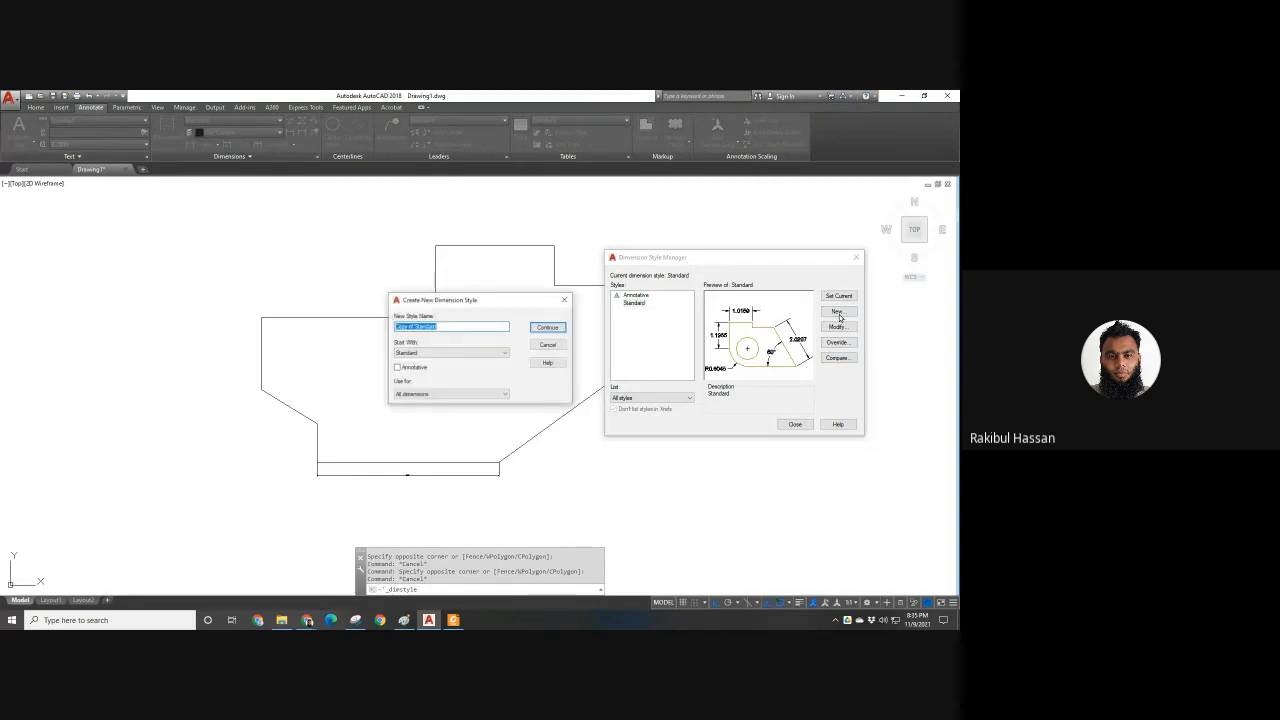
{"action": "left_click", "coordinate": [564, 345]}
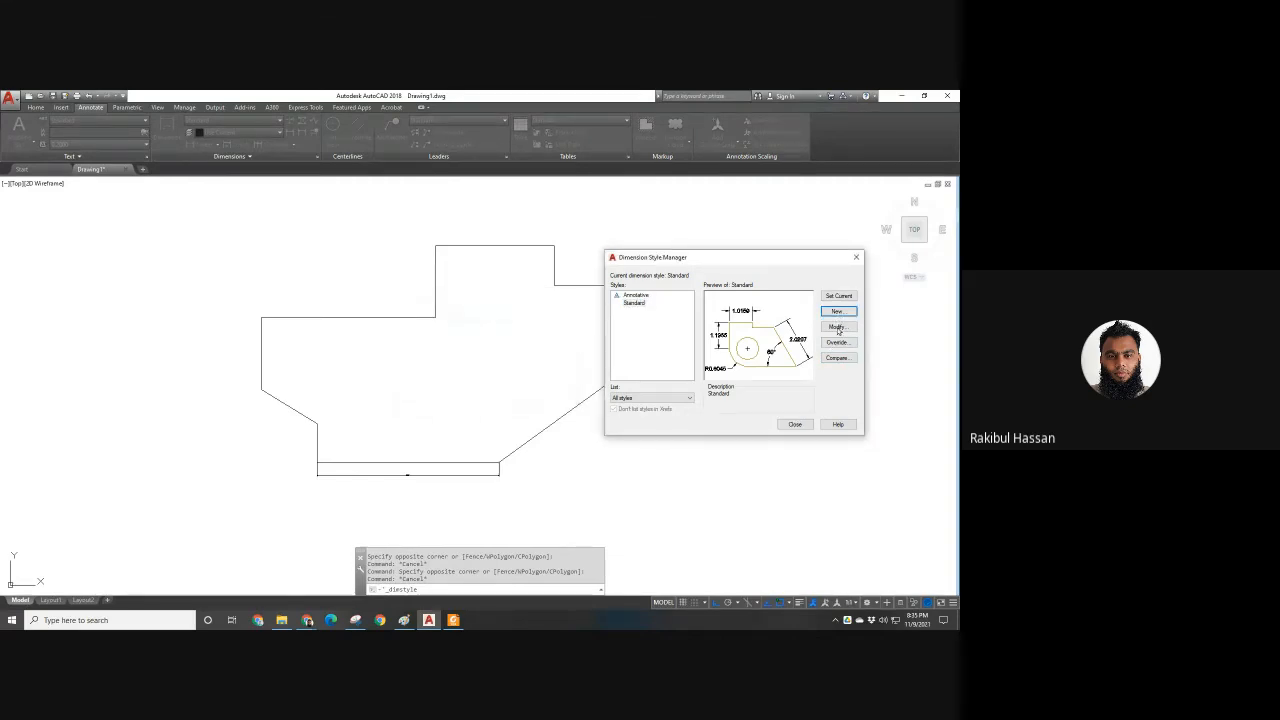
{"action": "left_click", "coordinate": [838, 312]}
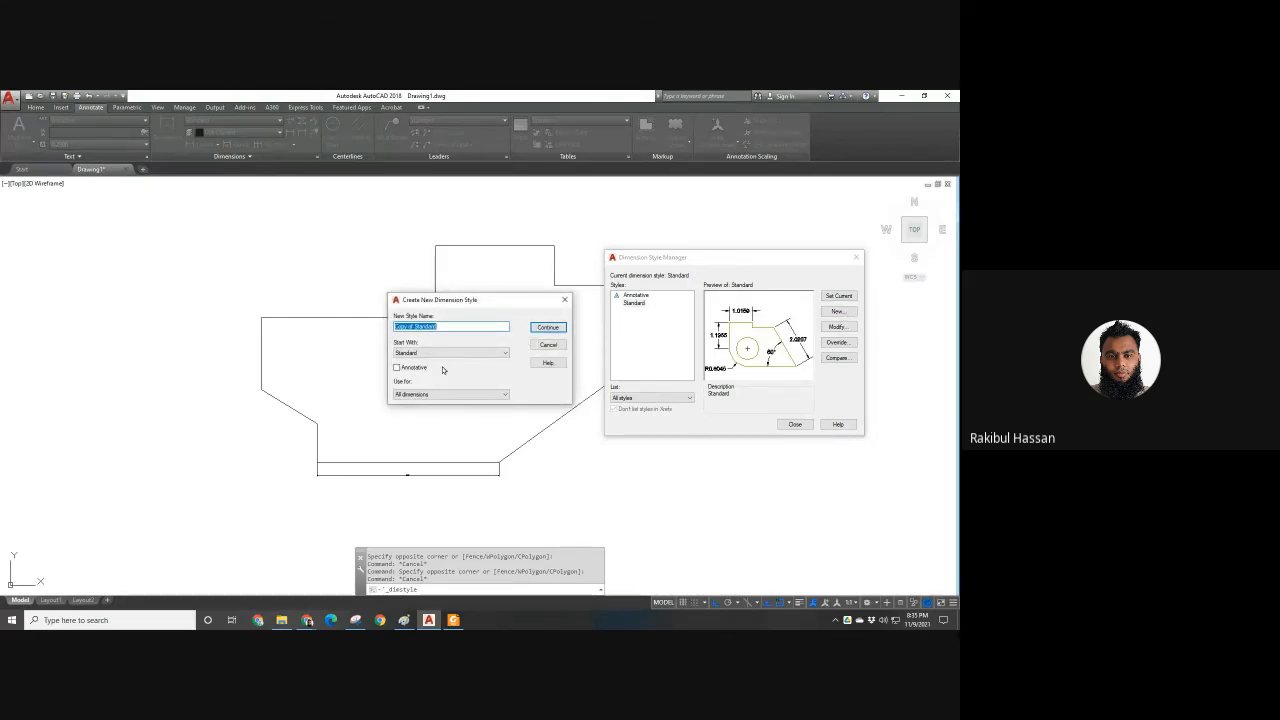
{"action": "type", "text": "f"}
{"action": "left_click", "coordinate": [543, 328]}
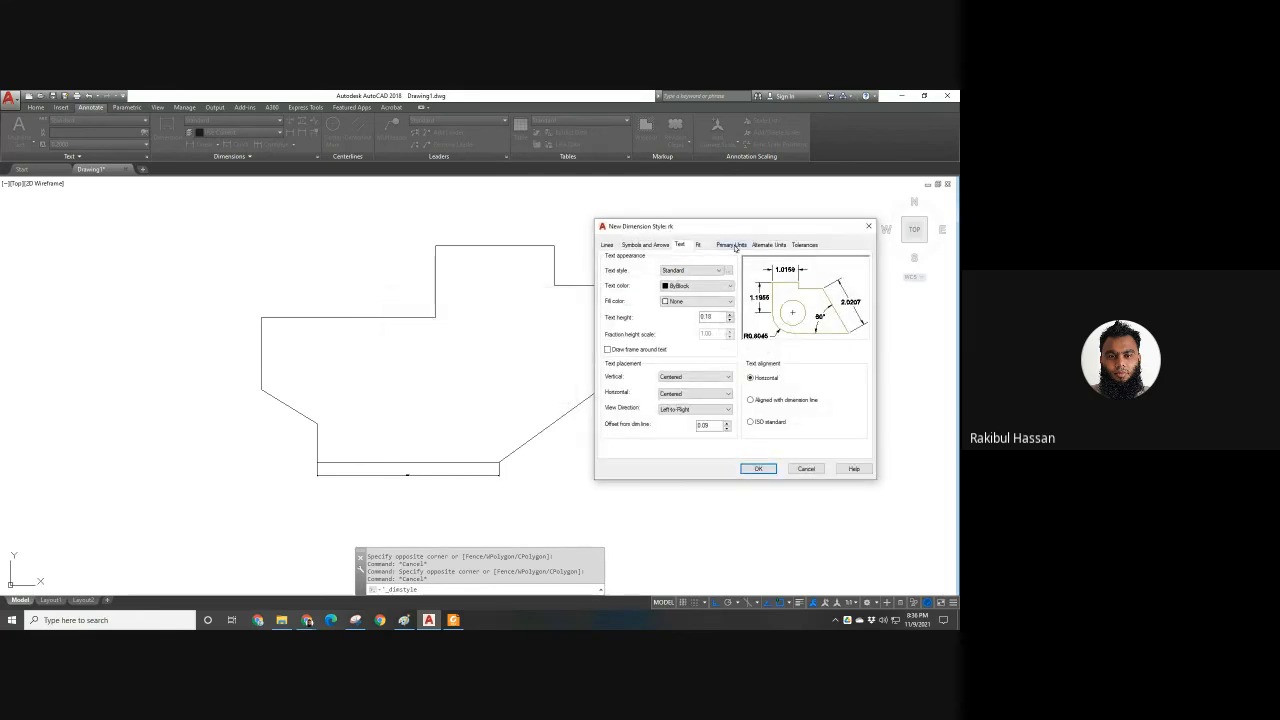
Review the new style's settings for lines, symbols and arrows, text, fit, primary units, alternate units and tolerances.
{"action": "left_click_drag", "start_coordinate": [745, 233], "coordinate": [440, 218]}
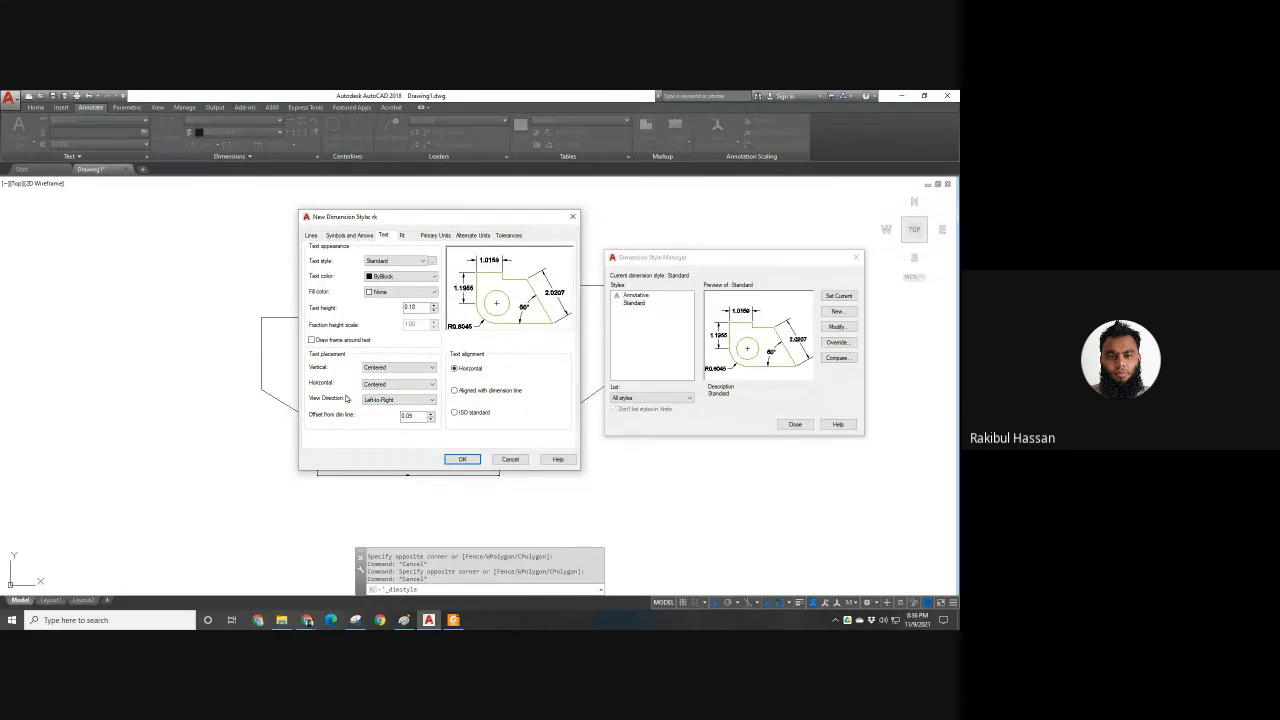
{"action": "left_click", "coordinate": [310, 236]}
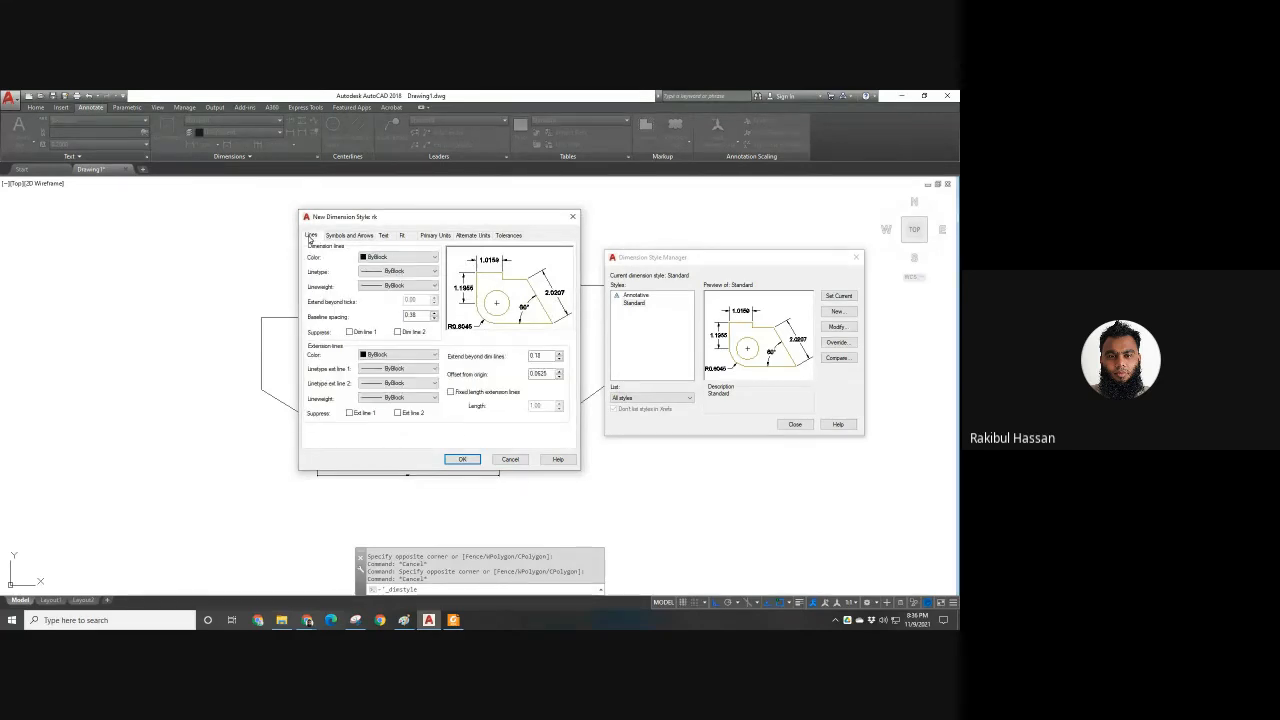
{"action": "left_click", "coordinate": [346, 236]}
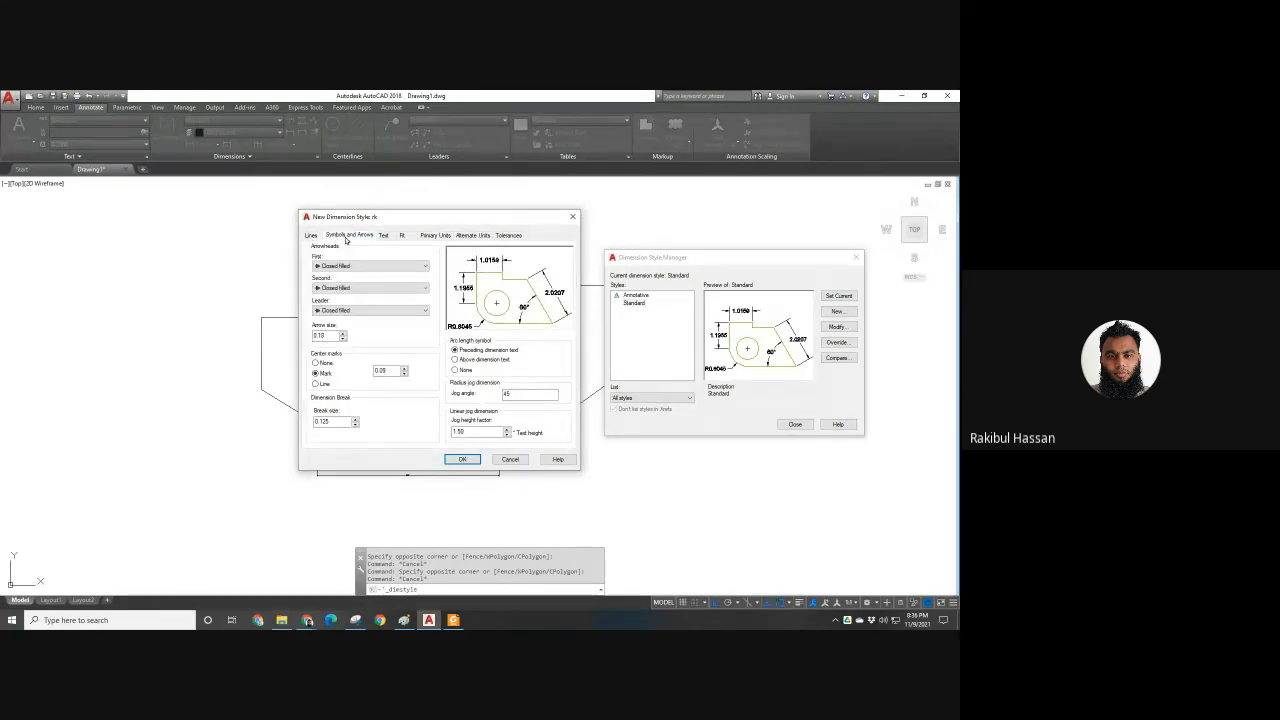
{"action": "left_click", "coordinate": [382, 236]}
{"action": "left_click", "coordinate": [402, 236]}
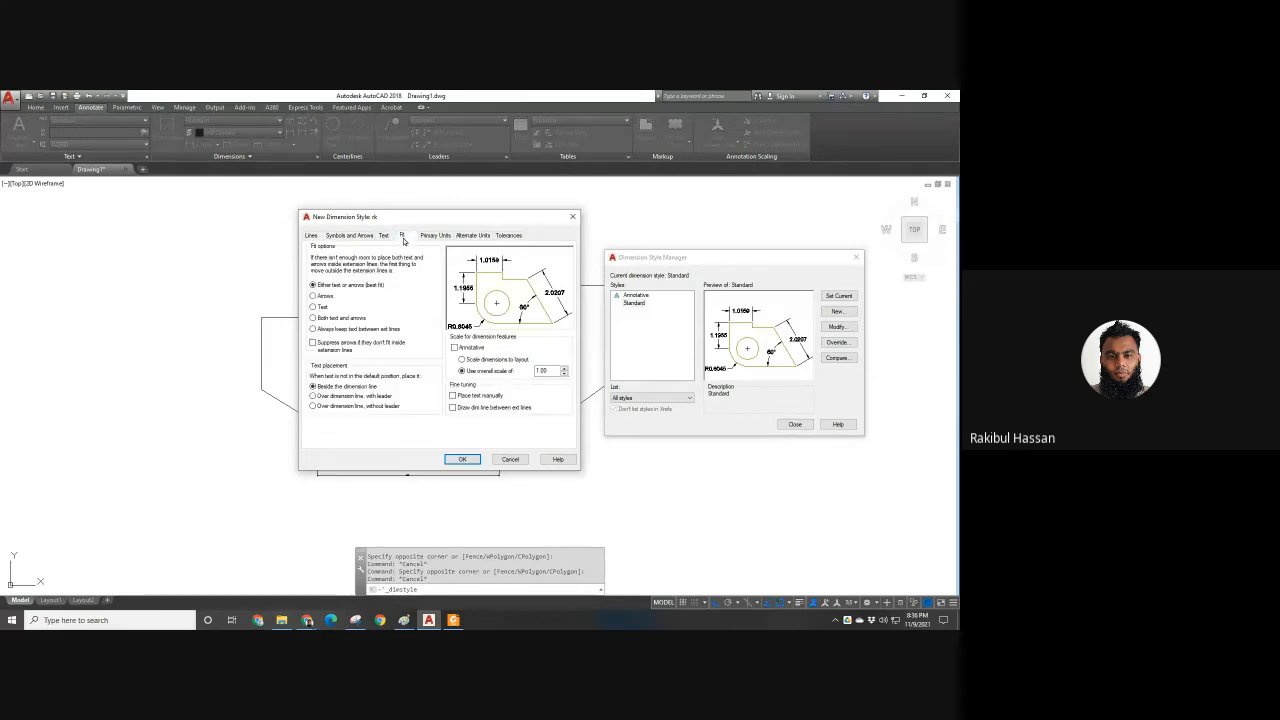
{"action": "left_click", "coordinate": [428, 237]}
{"action": "left_click", "coordinate": [472, 237]}
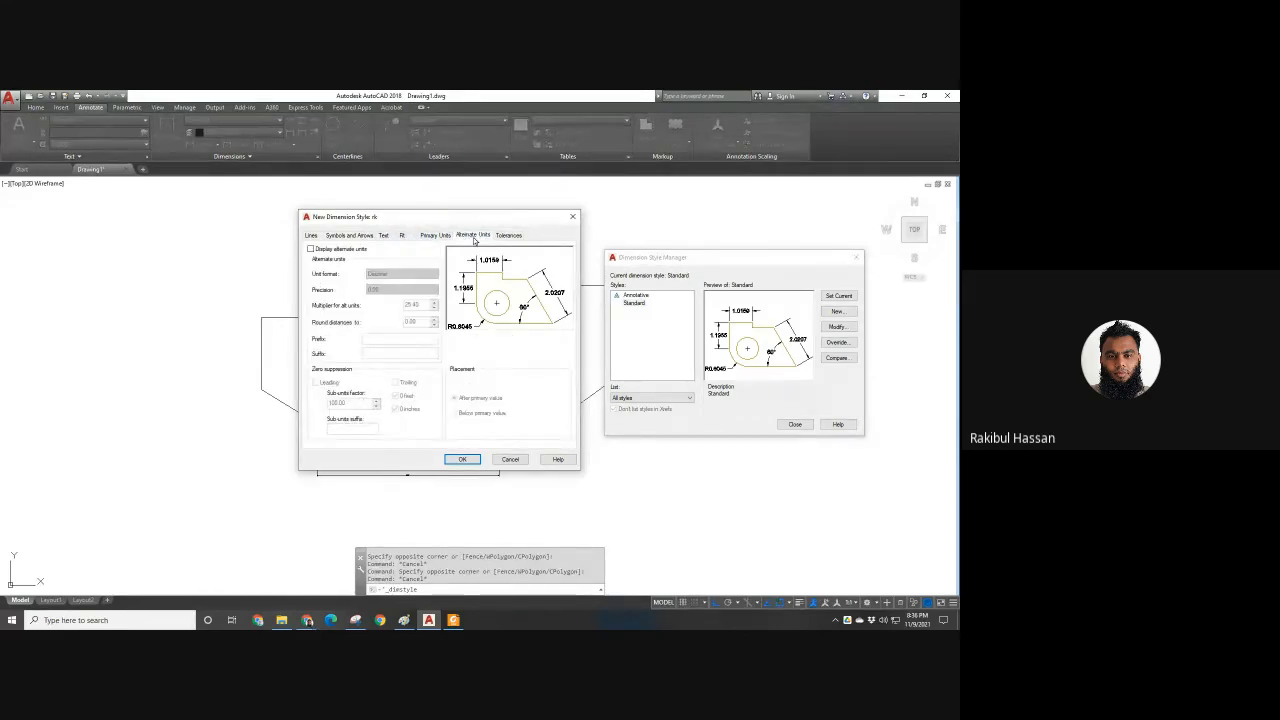
{"action": "left_click", "coordinate": [506, 237]}
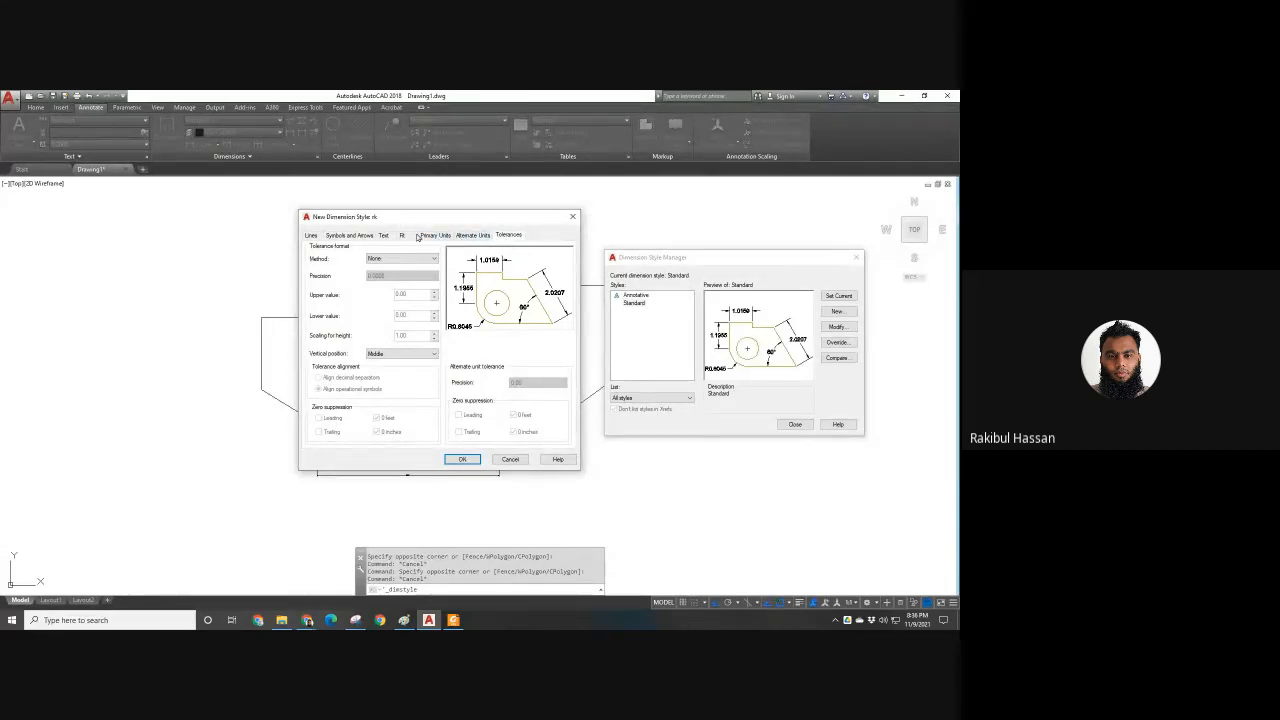
Set the text height of the rk dimension style to 4.
{"action": "left_click_drag", "start_coordinate": [440, 220], "coordinate": [580, 252]}
{"action": "left_click", "coordinate": [528, 261]}
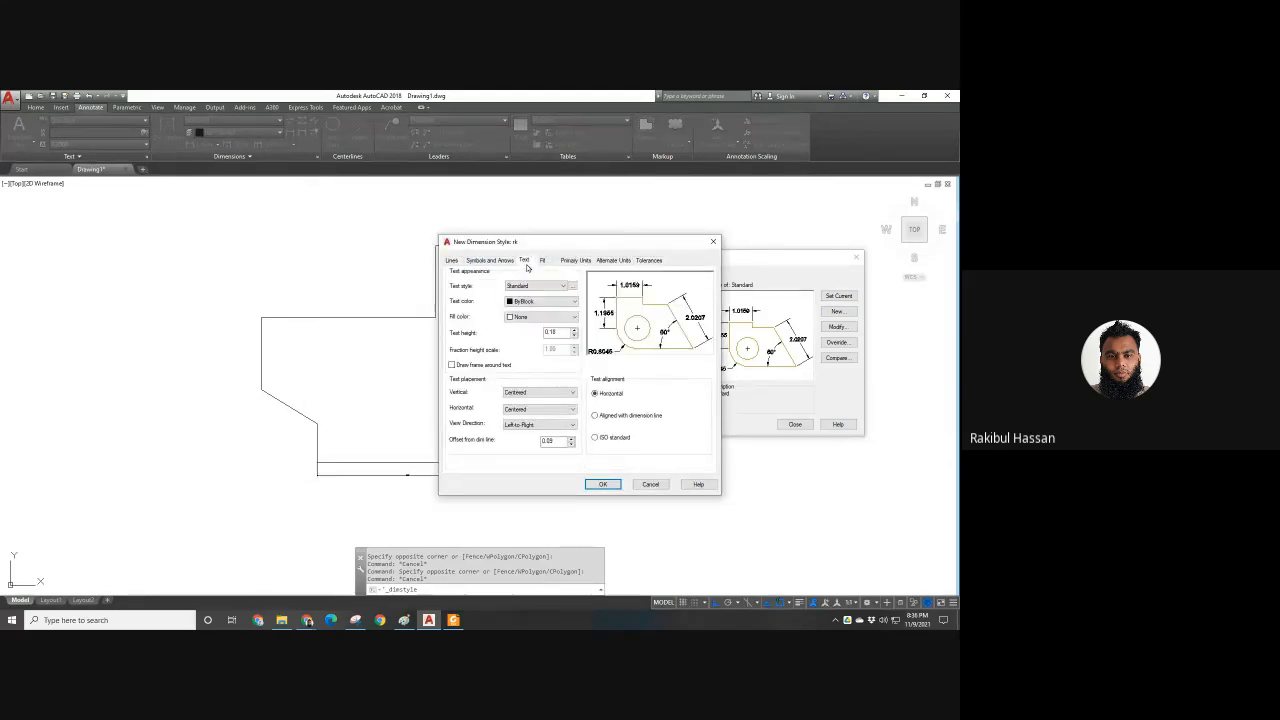
{"action": "double_click", "coordinate": [544, 333]}
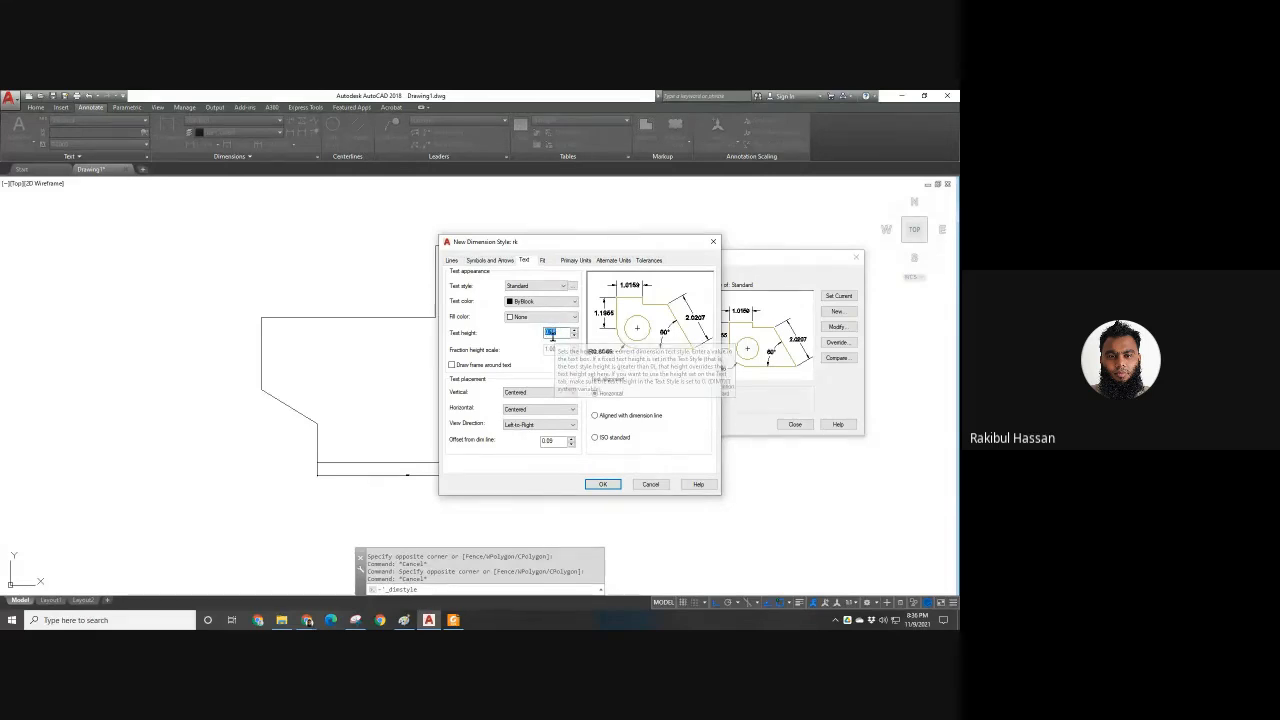
{"action": "left_click_drag", "start_coordinate": [576, 249], "coordinate": [413, 251]}
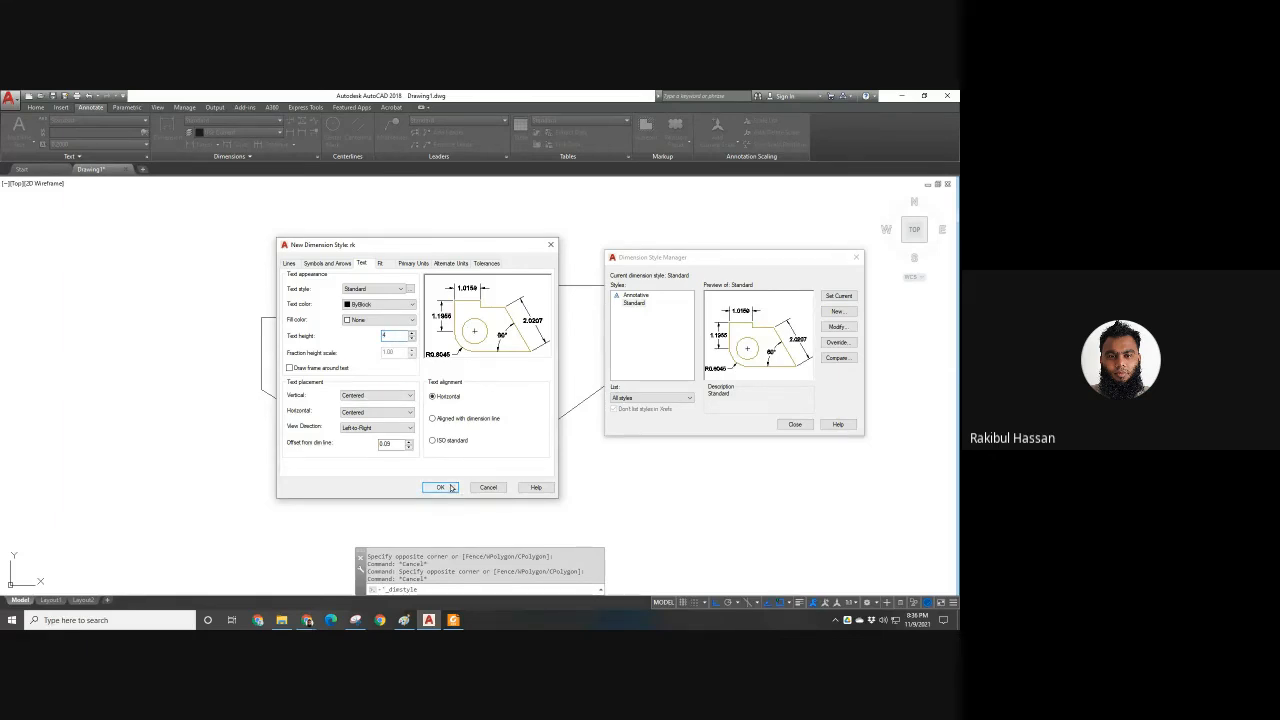
Compare horizontal with aligned dimension text, choose Aligned with dimension line, and save the new style.
{"action": "left_click", "coordinate": [458, 419]}
{"action": "left_click", "coordinate": [452, 400]}
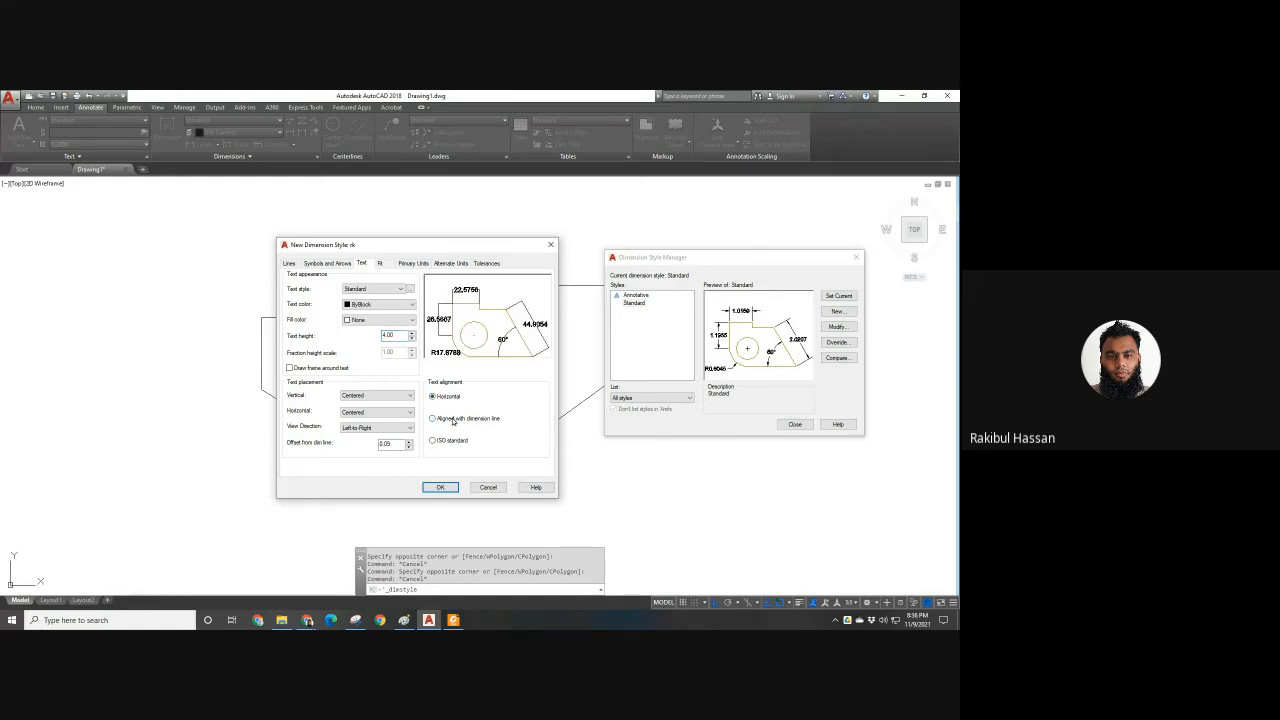
{"action": "left_click", "coordinate": [453, 421]}
{"action": "left_click", "coordinate": [451, 402]}
{"action": "left_click", "coordinate": [450, 421]}
{"action": "left_click", "coordinate": [448, 398]}
{"action": "left_click", "coordinate": [460, 419]}
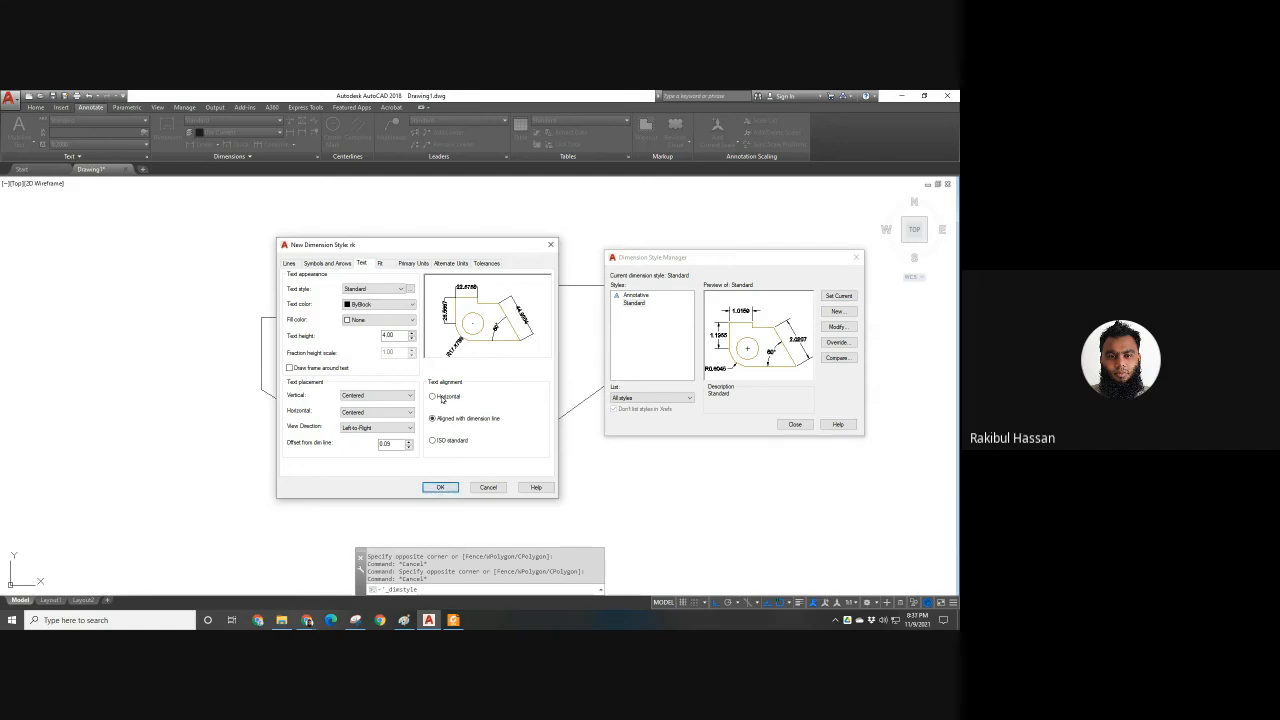
{"action": "left_click", "coordinate": [441, 487]}
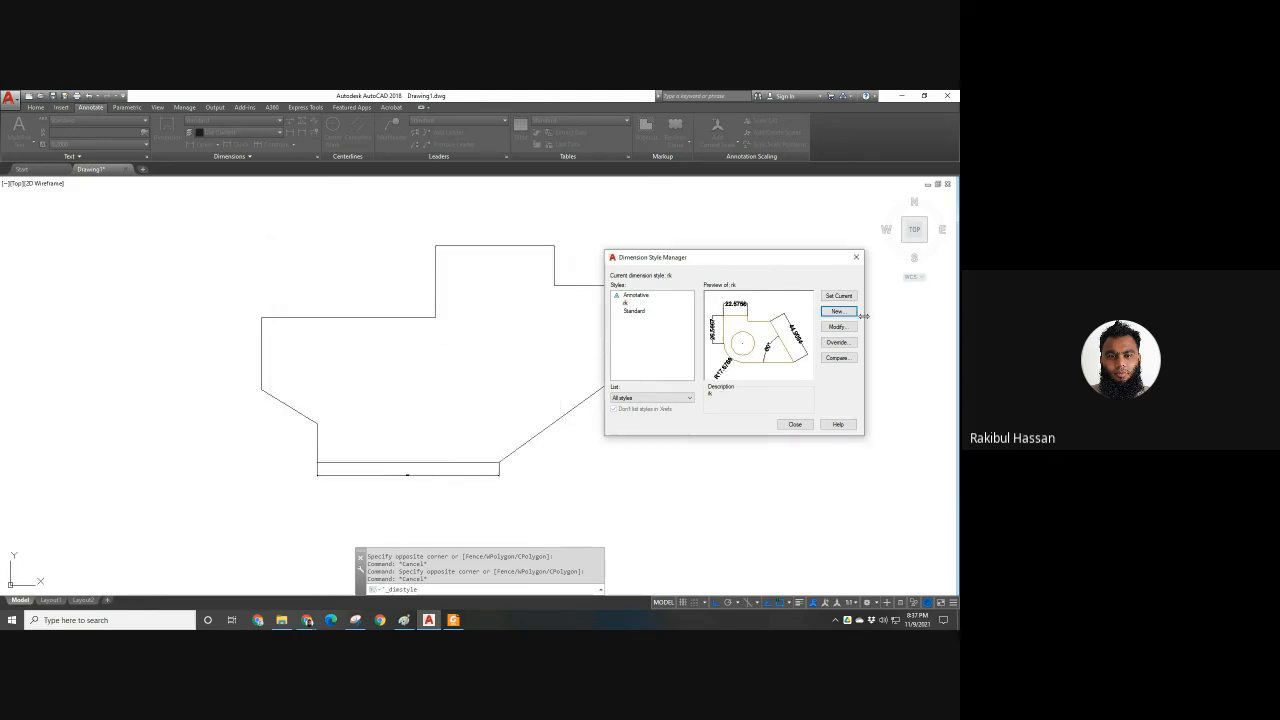
Make rk the current dimension style and close the Dimension Style Manager.
{"action": "left_click", "coordinate": [844, 300]}
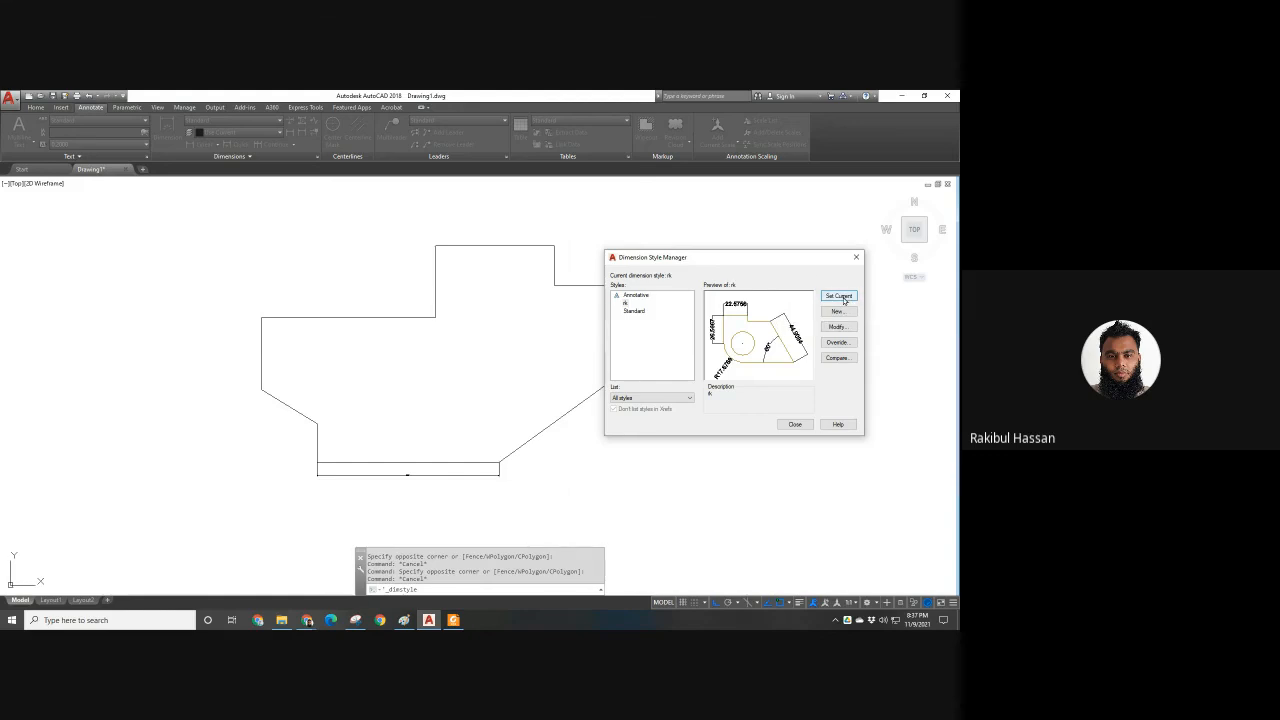
{"action": "left_click_drag", "start_coordinate": [816, 258], "coordinate": [862, 256]}
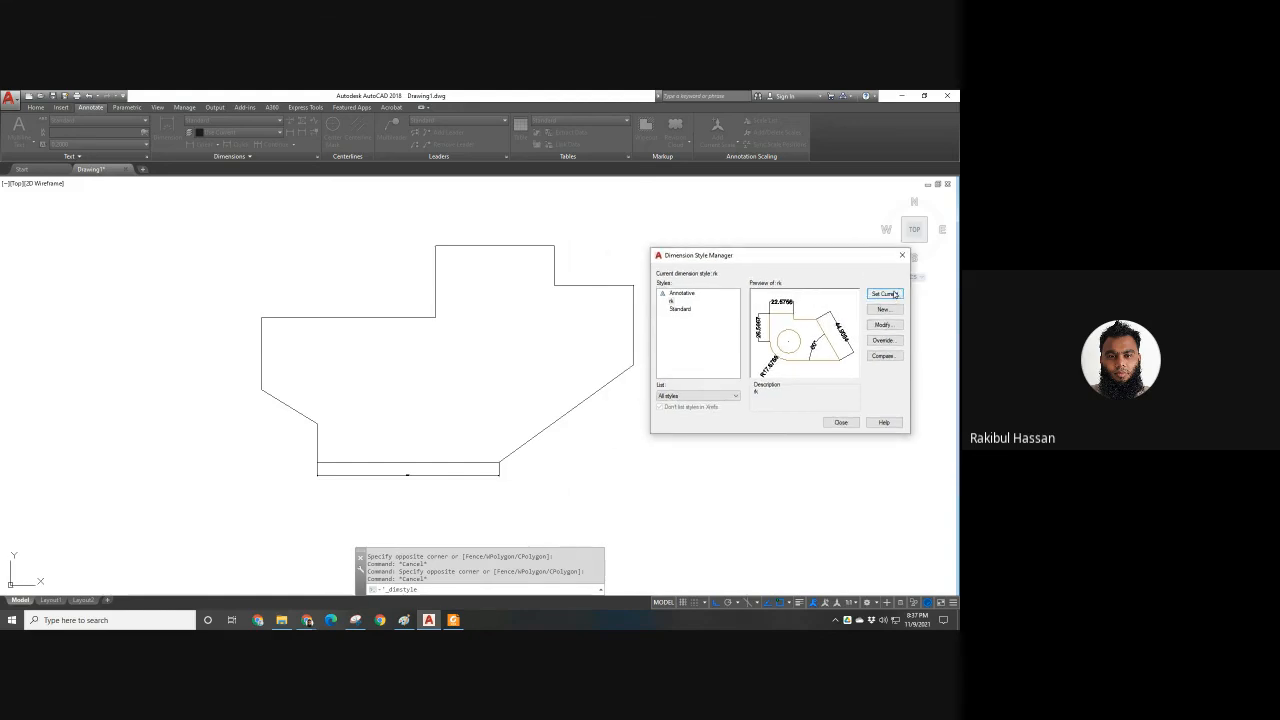
{"action": "left_click", "coordinate": [890, 294]}
{"action": "left_click", "coordinate": [841, 422]}
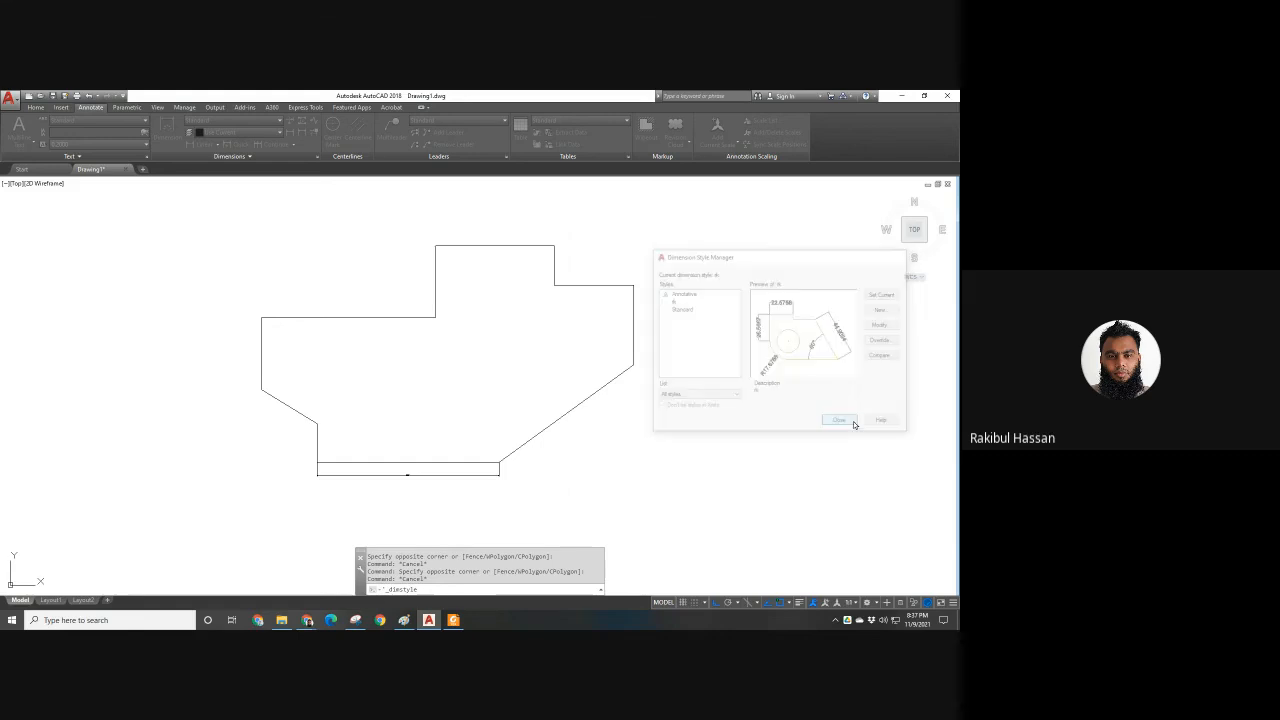
{"action": "left_click", "coordinate": [436, 463]}
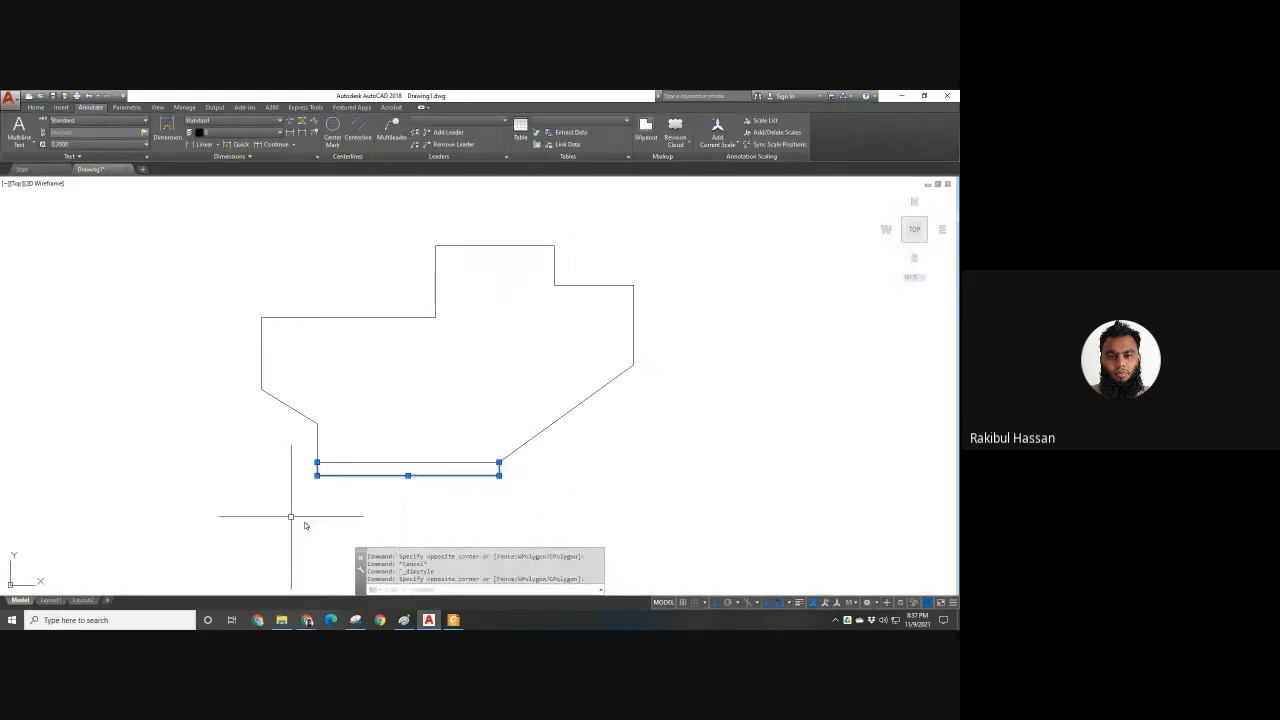
{"action": "key", "text": "Escape"}
{"action": "key", "text": "ctrl+o"}
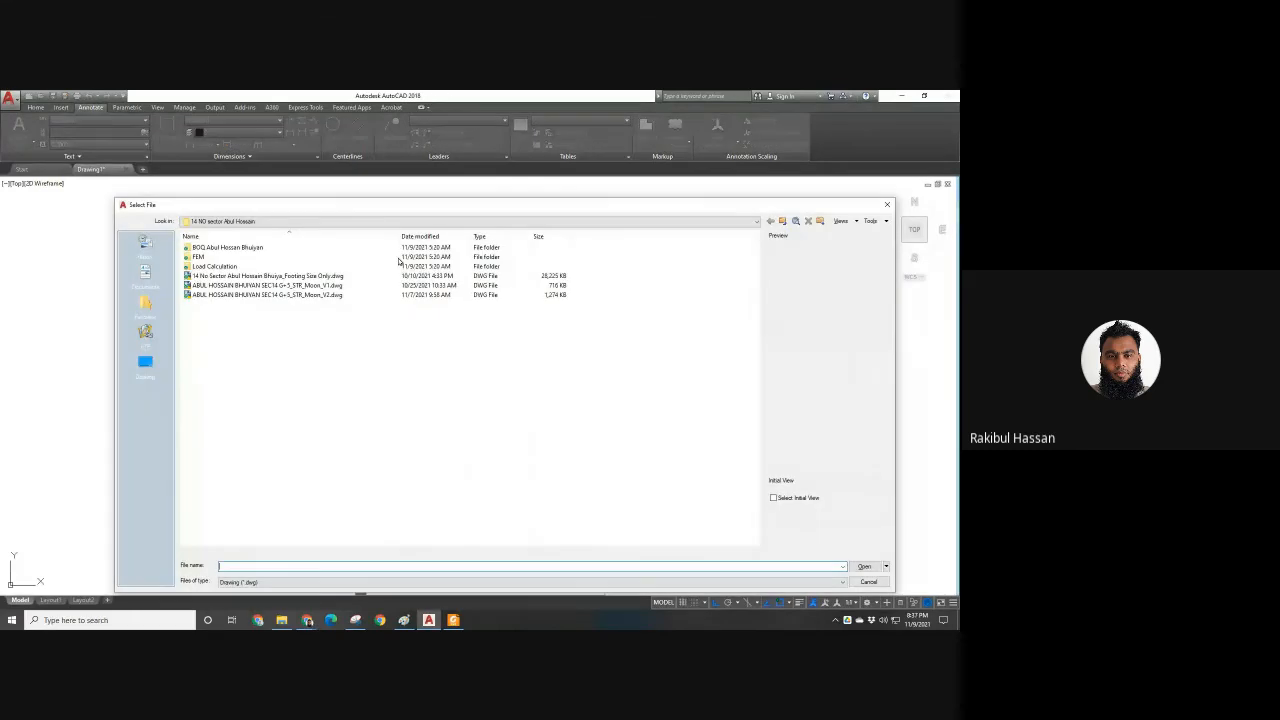
{"action": "left_click", "coordinate": [869, 582]}
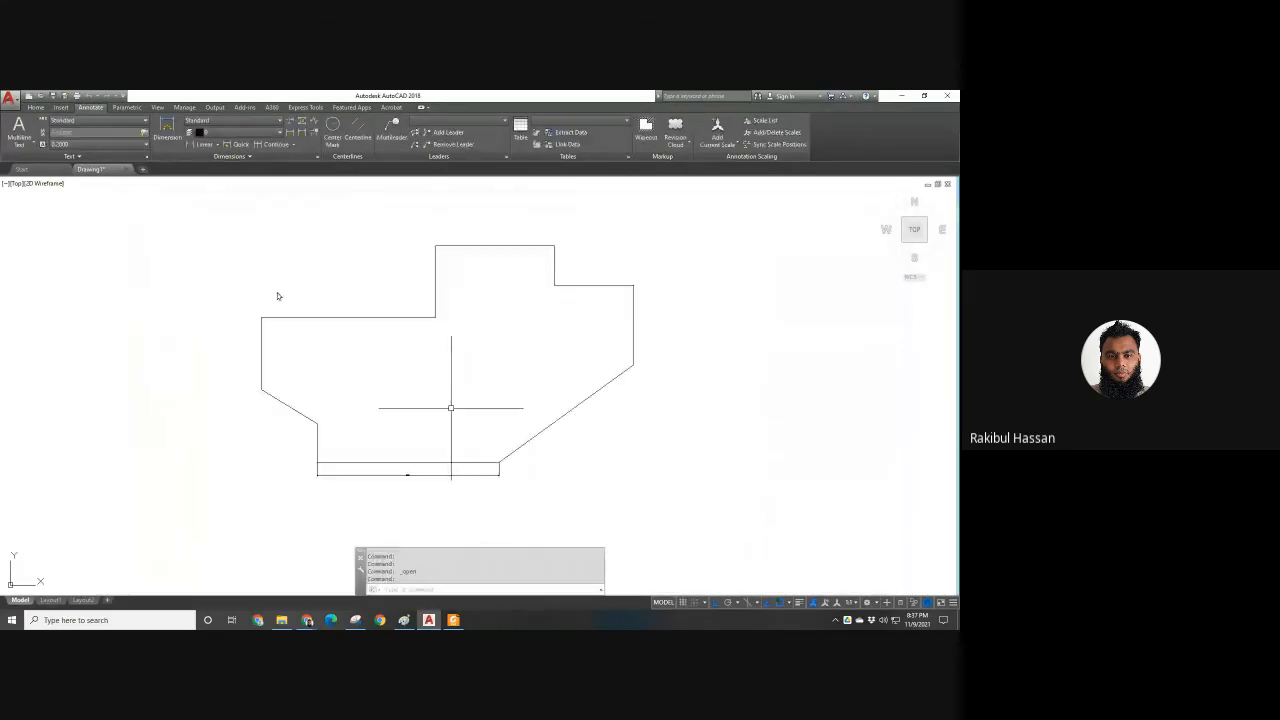
Save the drawing in the Documents folder under the file name 191-27-100.
{"action": "left_click", "coordinate": [36, 107]}
{"action": "left_click", "coordinate": [53, 96]}
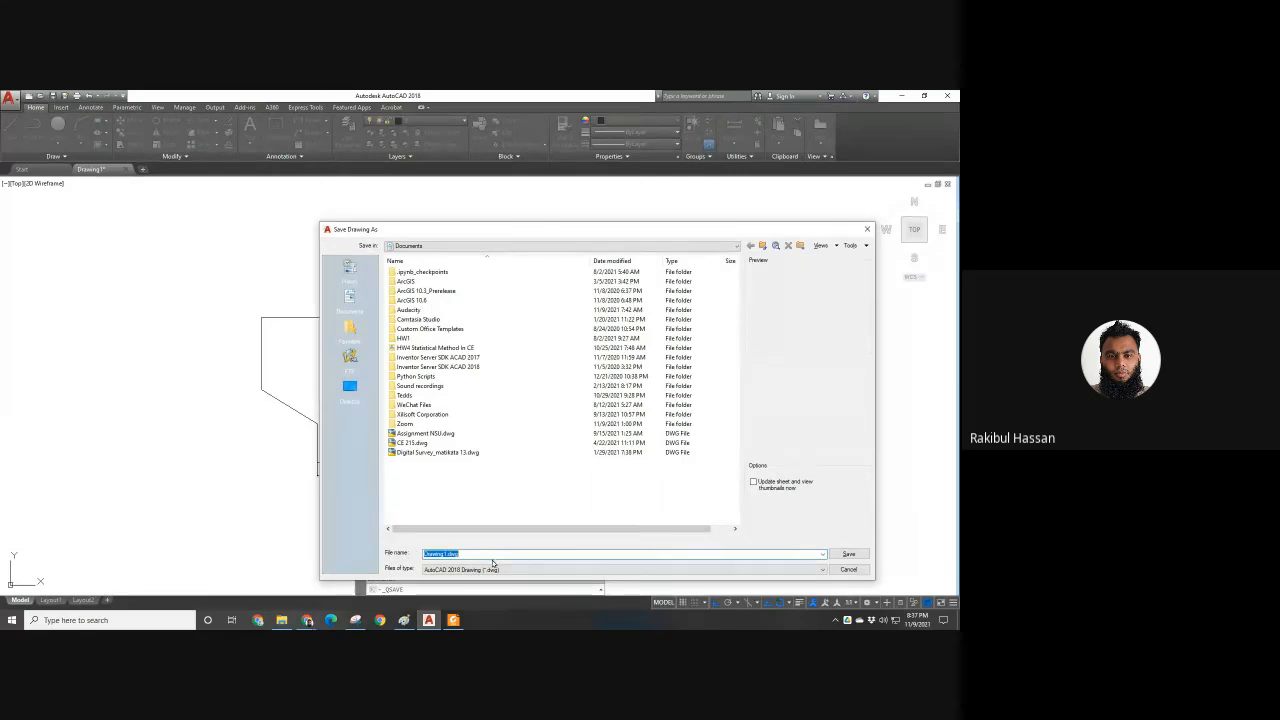
{"action": "type", "text": "t"}
{"action": "type", "text": "91-27-100"}
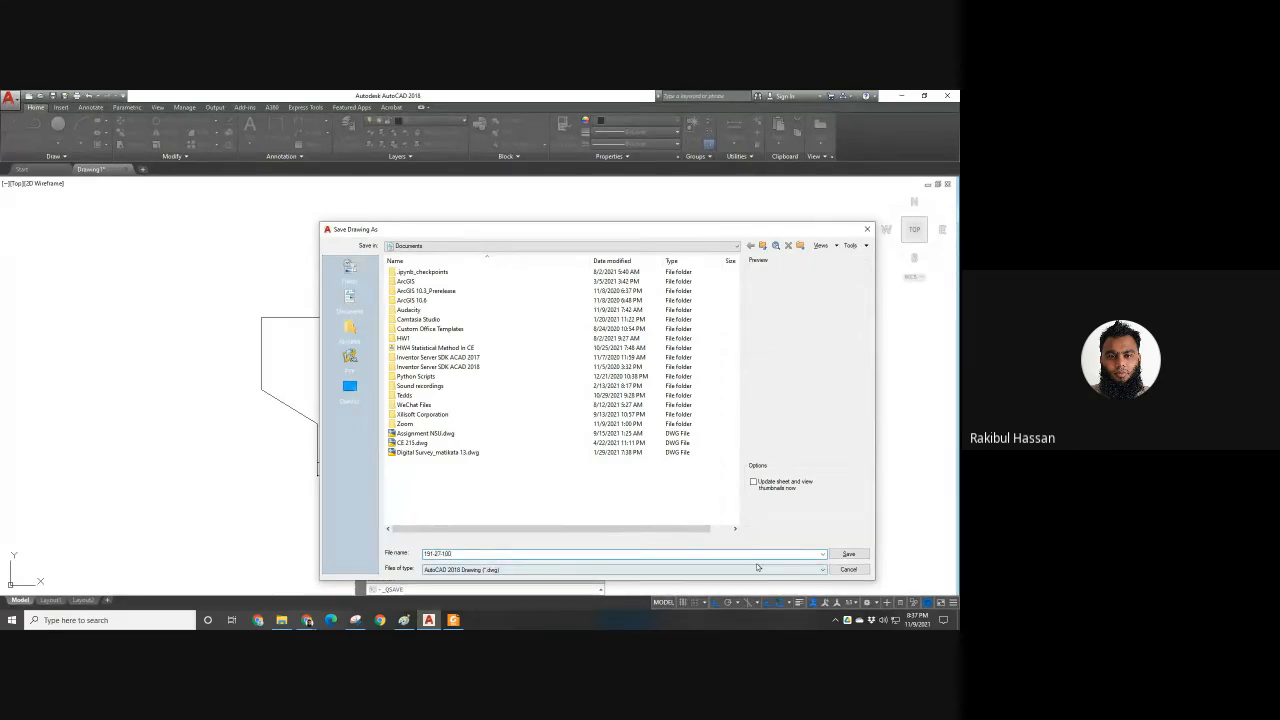
{"action": "left_click", "coordinate": [846, 555]}
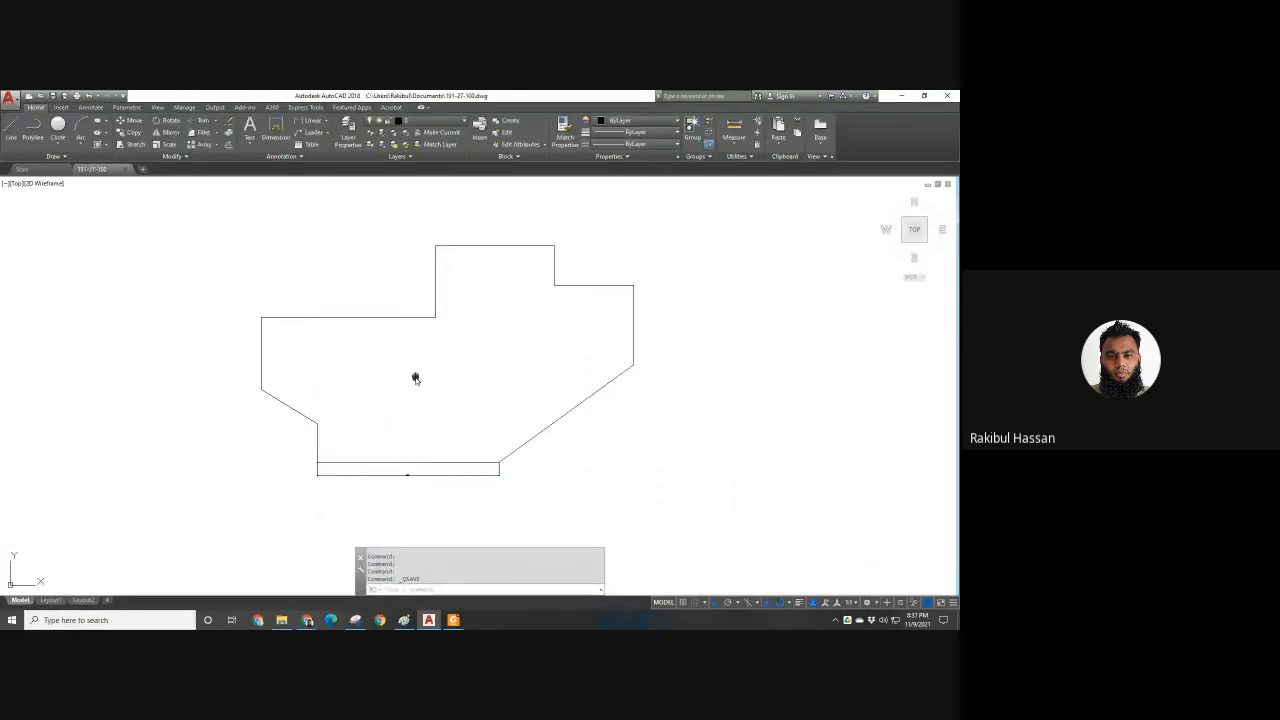
{"action": "scroll", "coordinate": [420, 470], "scroll_direction": "up", "scroll_amount": 2}
{"action": "left_click", "coordinate": [449, 503]}
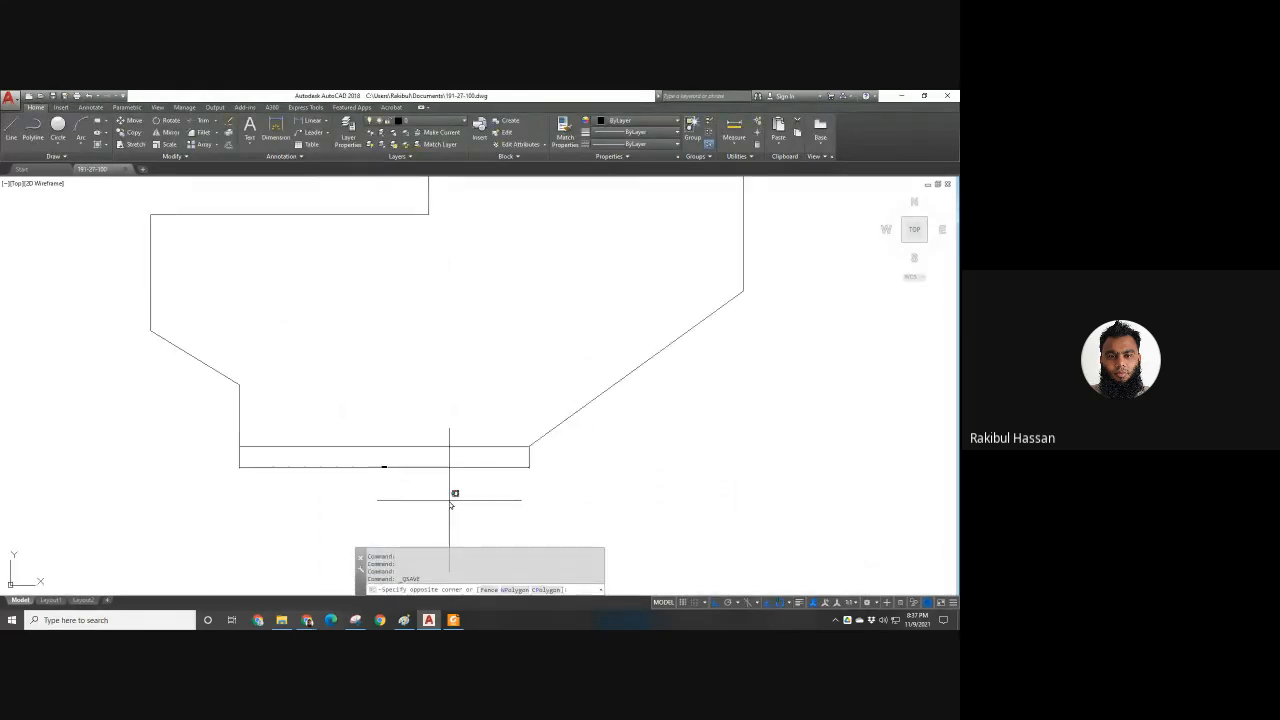
{"action": "left_click", "coordinate": [416, 462]}
{"action": "middle_click_drag", "start_coordinate": [449, 500], "coordinate": [475, 490]}
{"action": "scroll", "coordinate": [476, 489], "scroll_direction": "up", "scroll_amount": 2}
{"action": "key", "text": "Escape"}
{"action": "left_click", "coordinate": [463, 466]}
{"action": "left_click", "coordinate": [429, 426]}
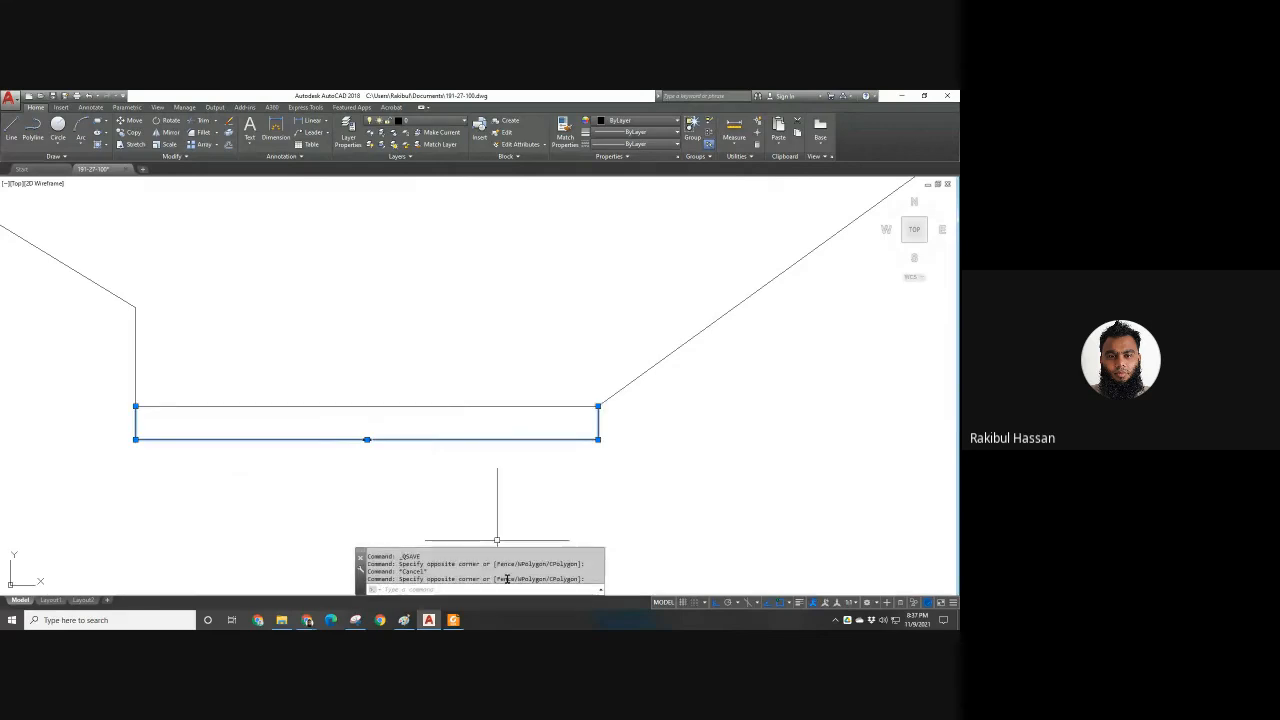
{"action": "key", "text": "Escape"}
{"action": "left_click", "coordinate": [453, 620]}
{"action": "left_click", "coordinate": [453, 620]}
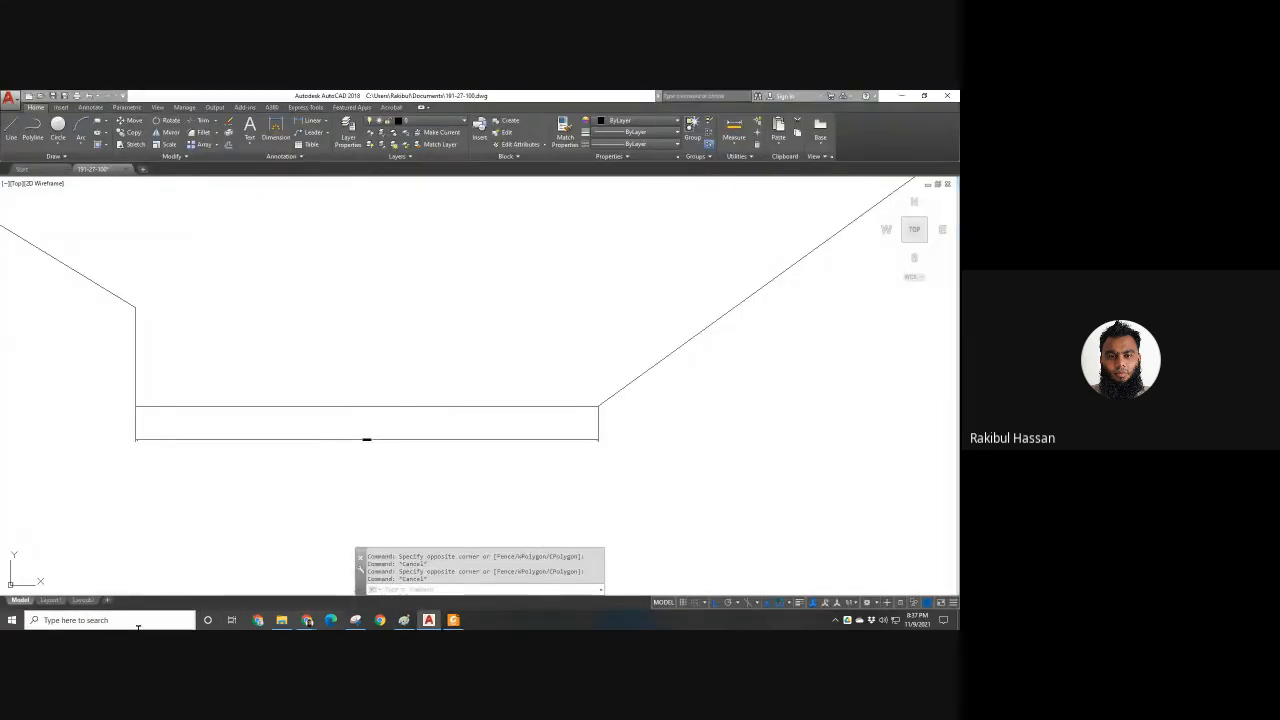
Switch to Word by opening the recent document AutoCAD.docx and go to the notes at its end.
{"action": "left_click", "coordinate": [100, 620]}
{"action": "type", "text": "wpr"}
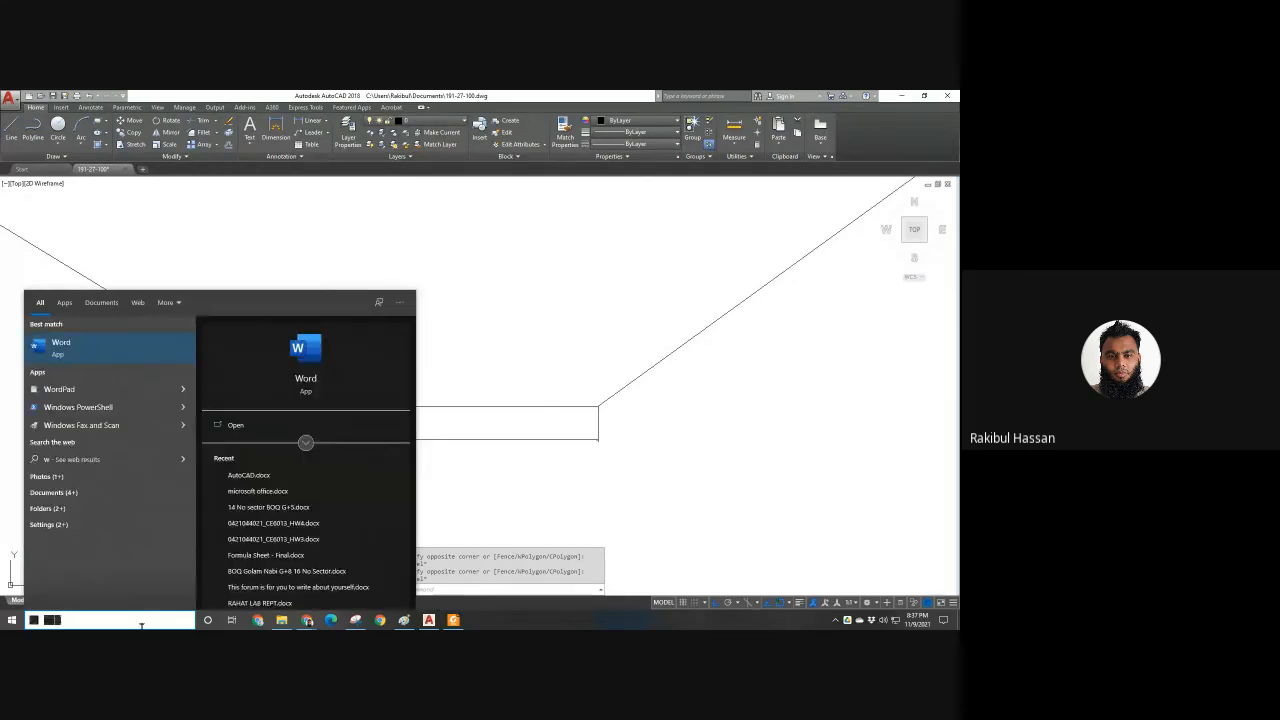
{"action": "left_click", "coordinate": [267, 477]}
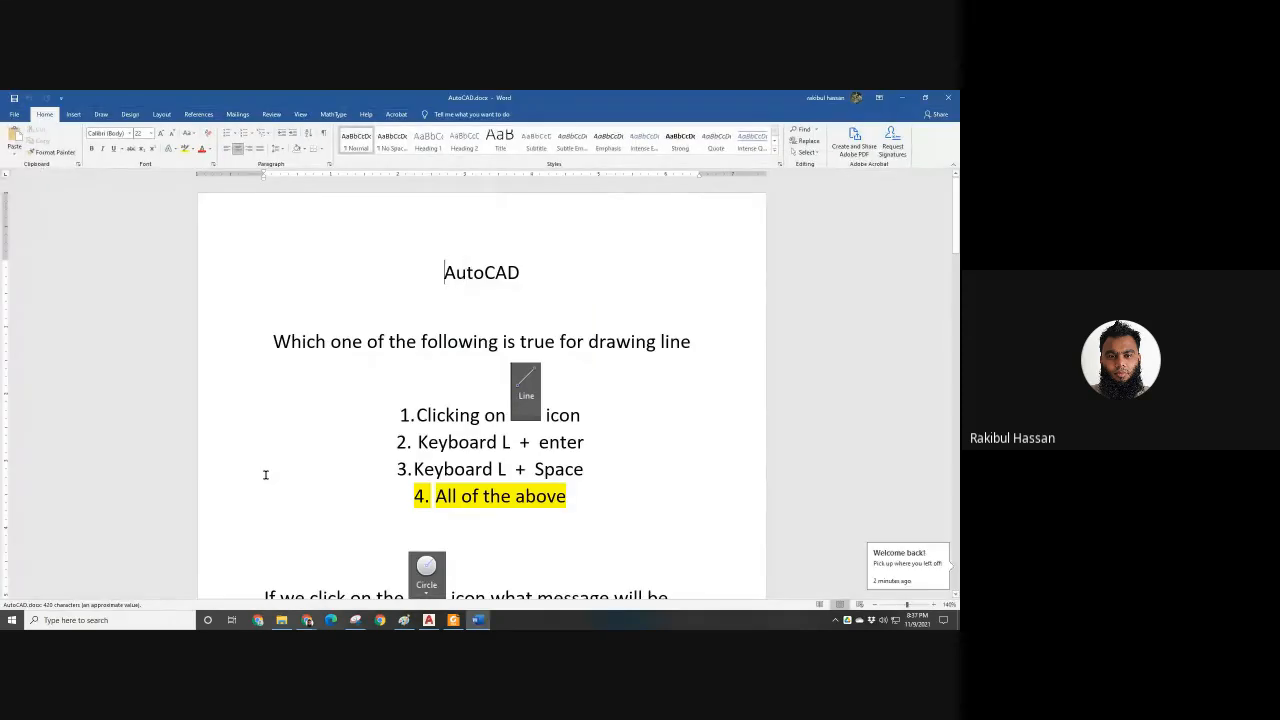
{"action": "scroll", "coordinate": [584, 430], "scroll_direction": "down", "scroll_amount": 15}
{"action": "scroll", "coordinate": [584, 437], "scroll_direction": "down", "scroll_amount": 1}
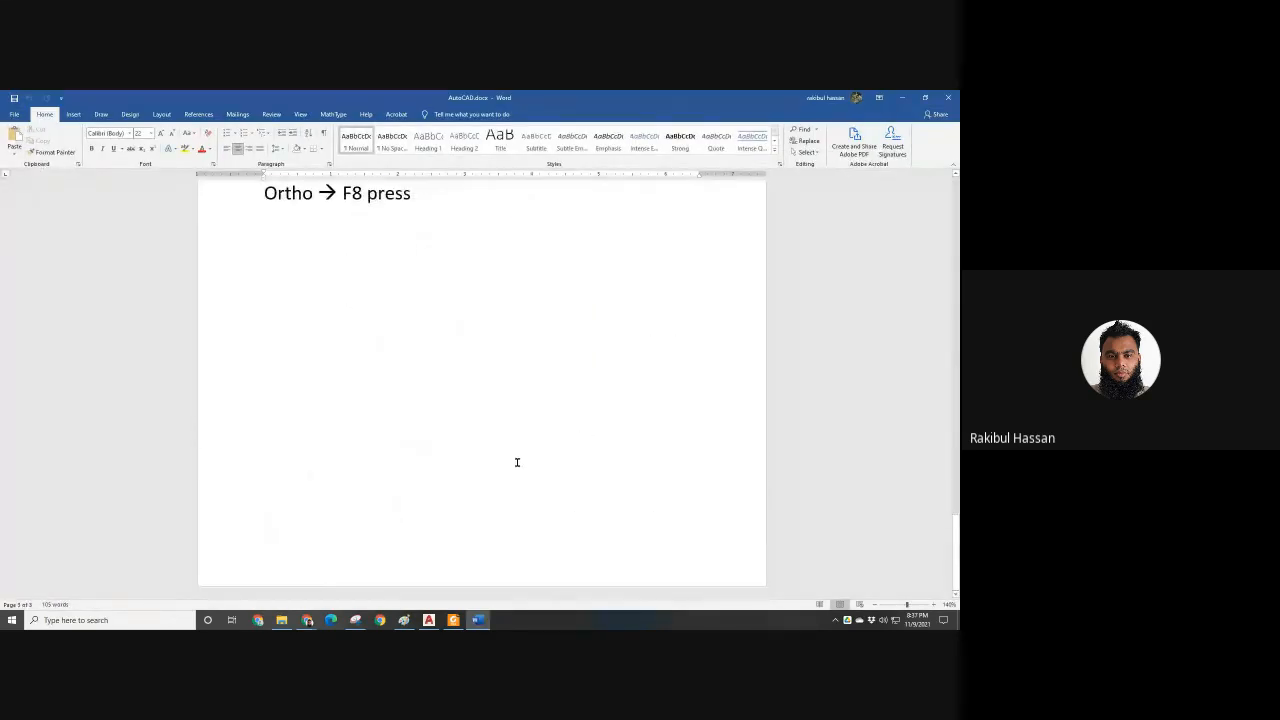
{"action": "scroll", "coordinate": [517, 460], "scroll_direction": "up", "scroll_amount": 3}
Add a bold line reading "Ctrl+S save" below the Ortho note, leaving one blank line between them.
{"action": "left_click", "coordinate": [410, 347]}
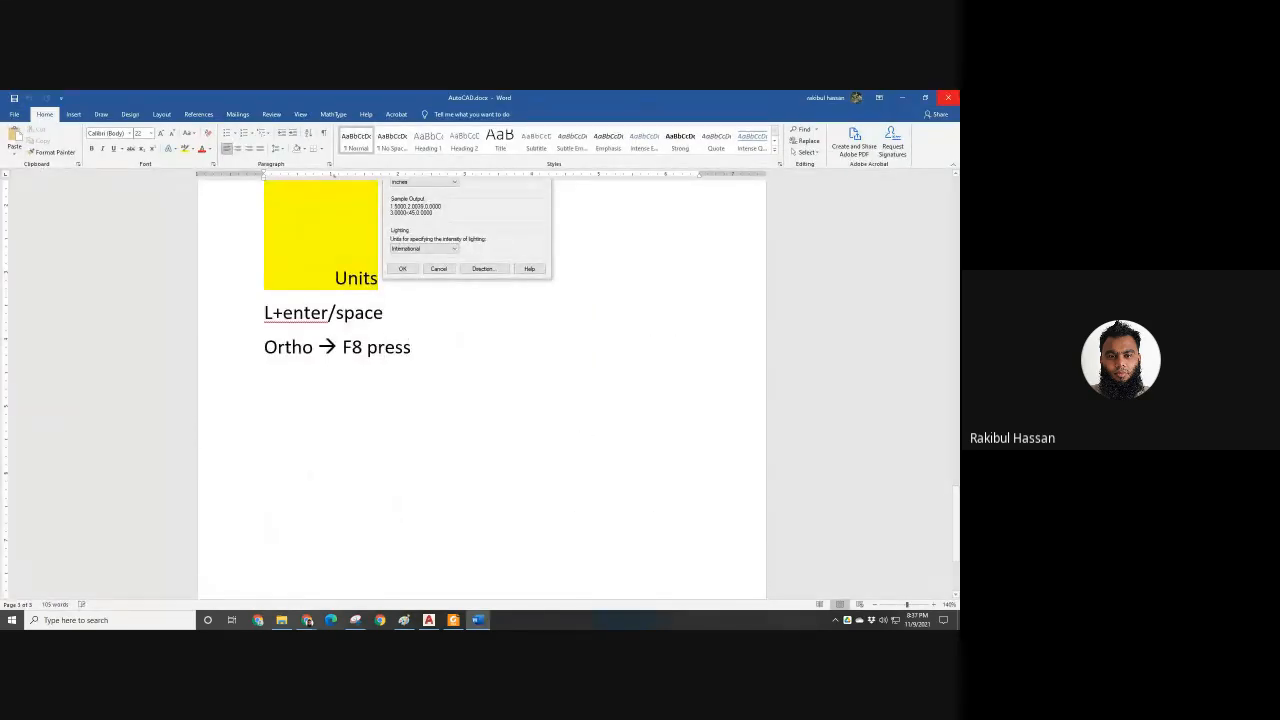
{"action": "key", "text": "Return"}
{"action": "key", "text": "Return"}
{"action": "type", "text": "Ctrl+"}
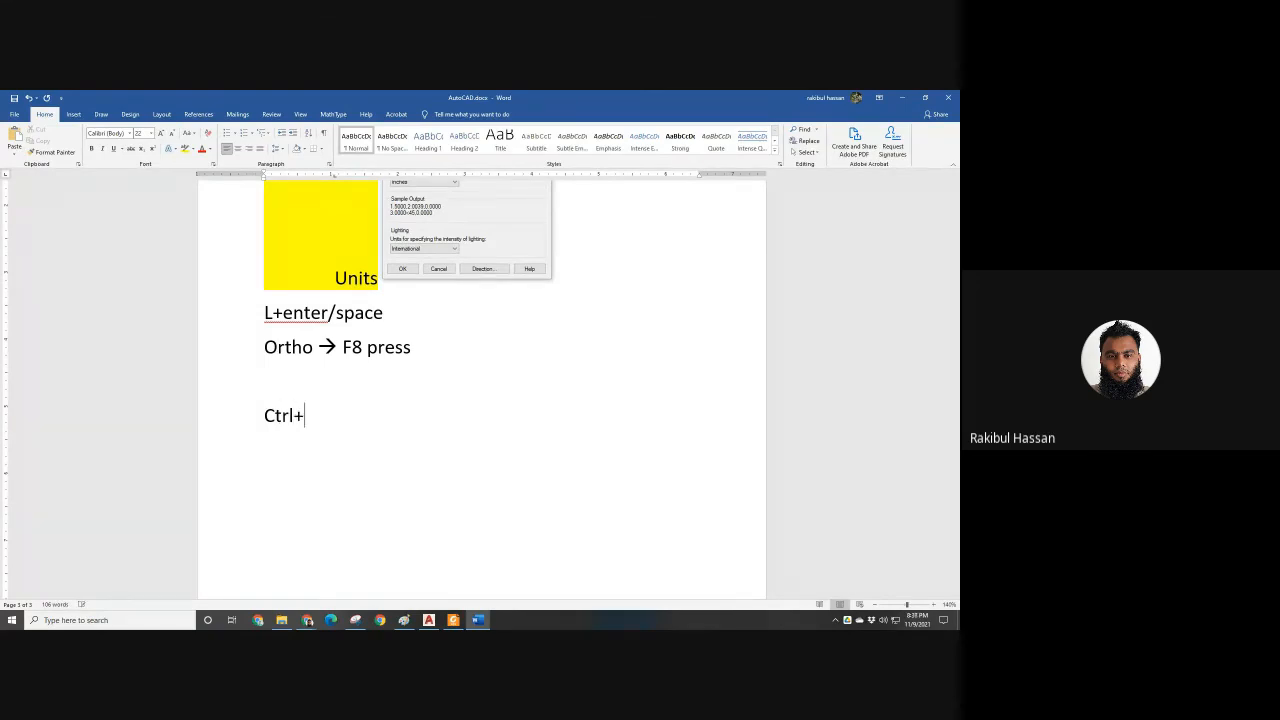
{"action": "type", "text": "S"}
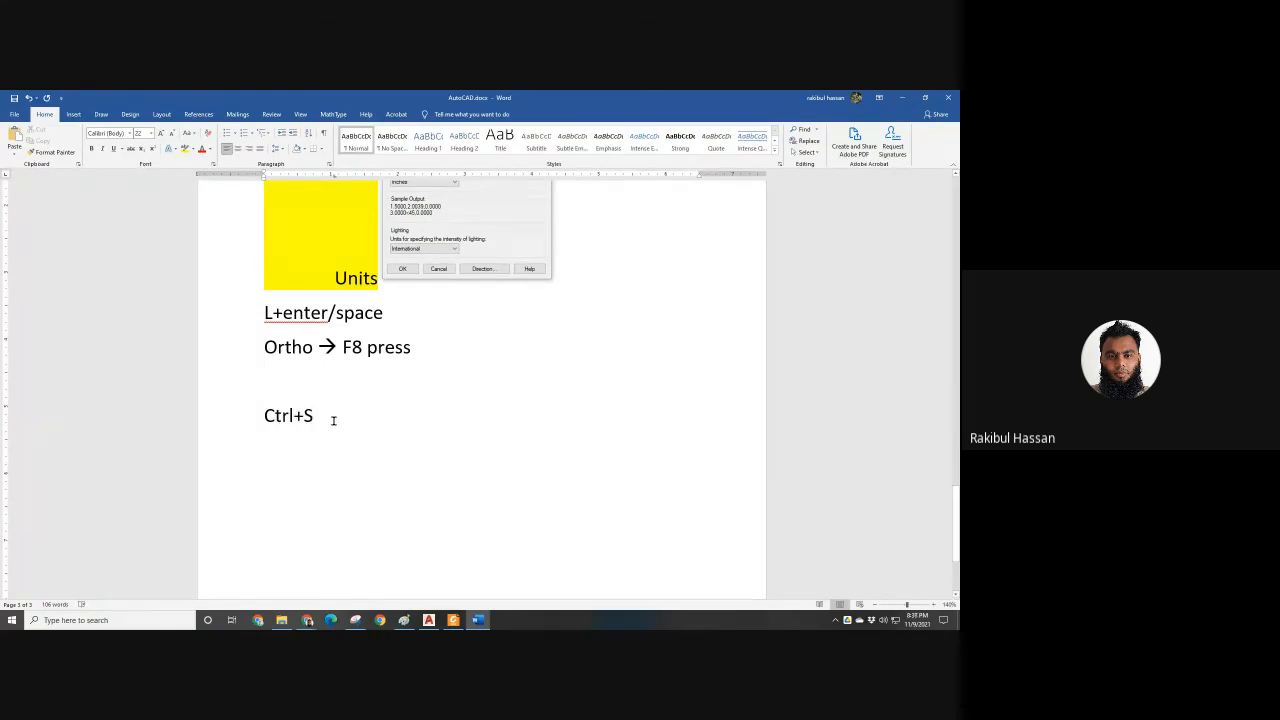
{"action": "left_click_drag", "start_coordinate": [255, 417], "coordinate": [308, 440]}
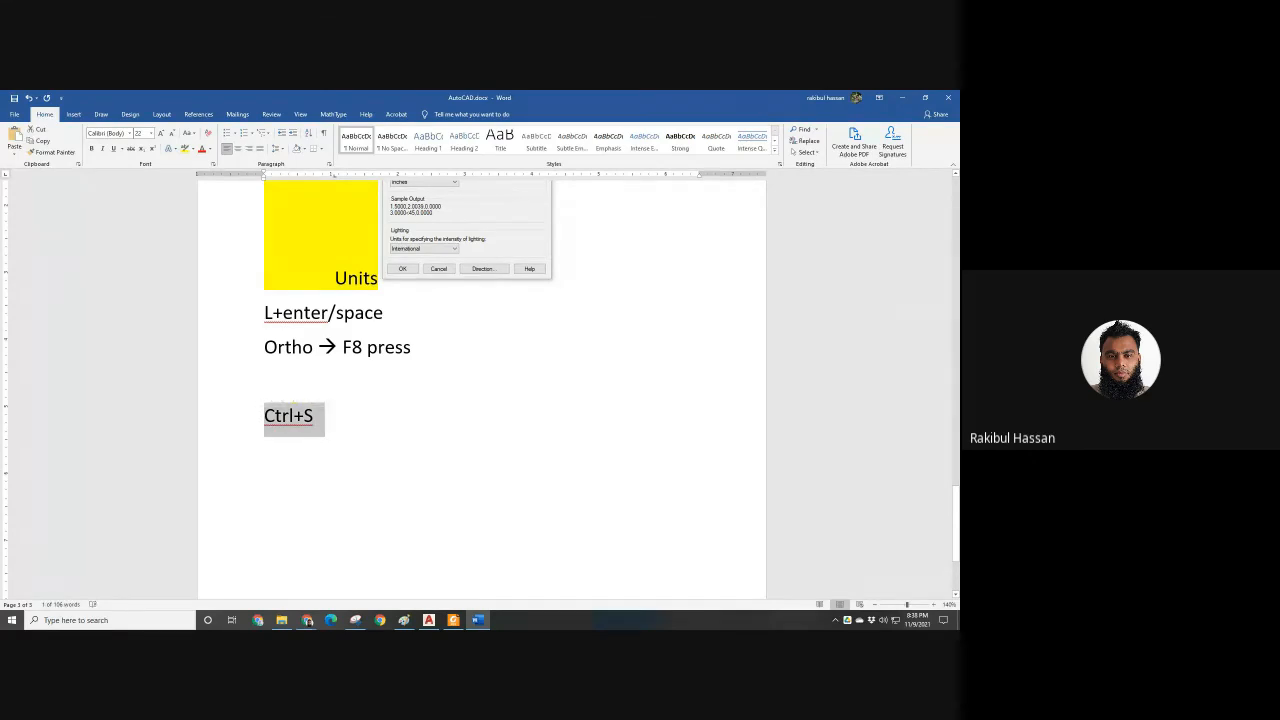
{"action": "key", "text": "ctrl+b"}
{"action": "left_click", "coordinate": [320, 424]}
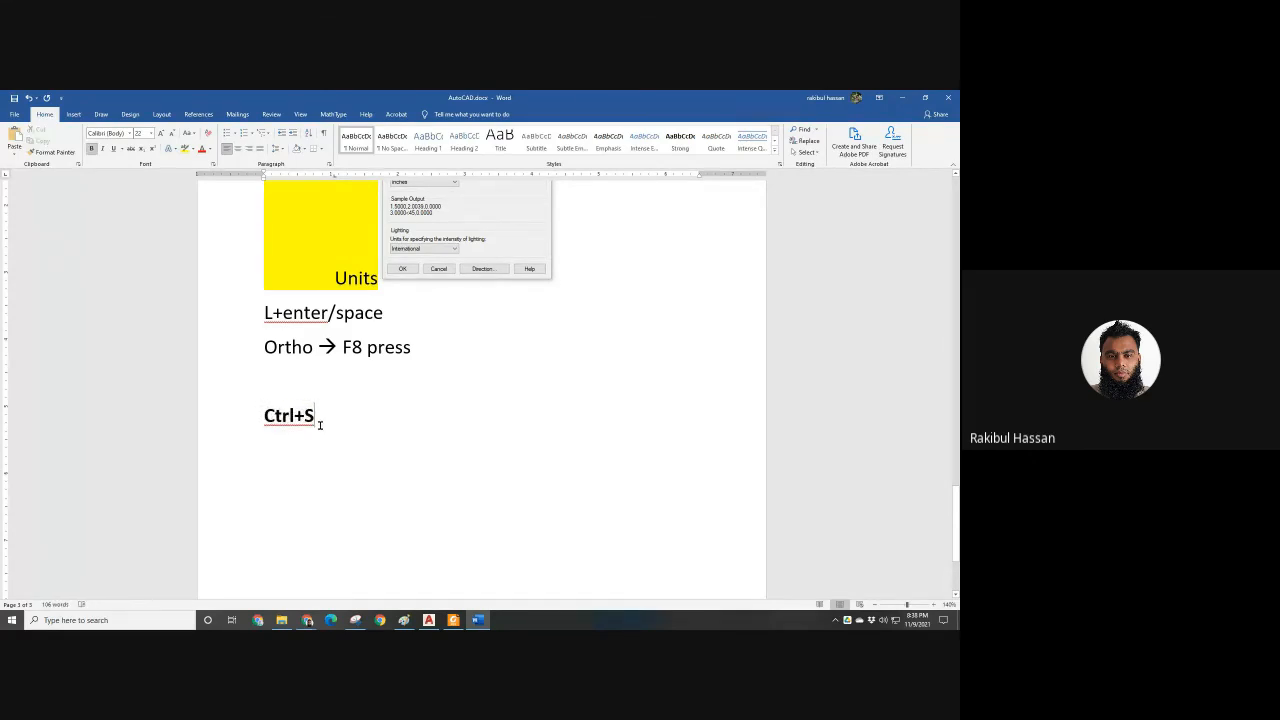
{"action": "type", "text": "save"}
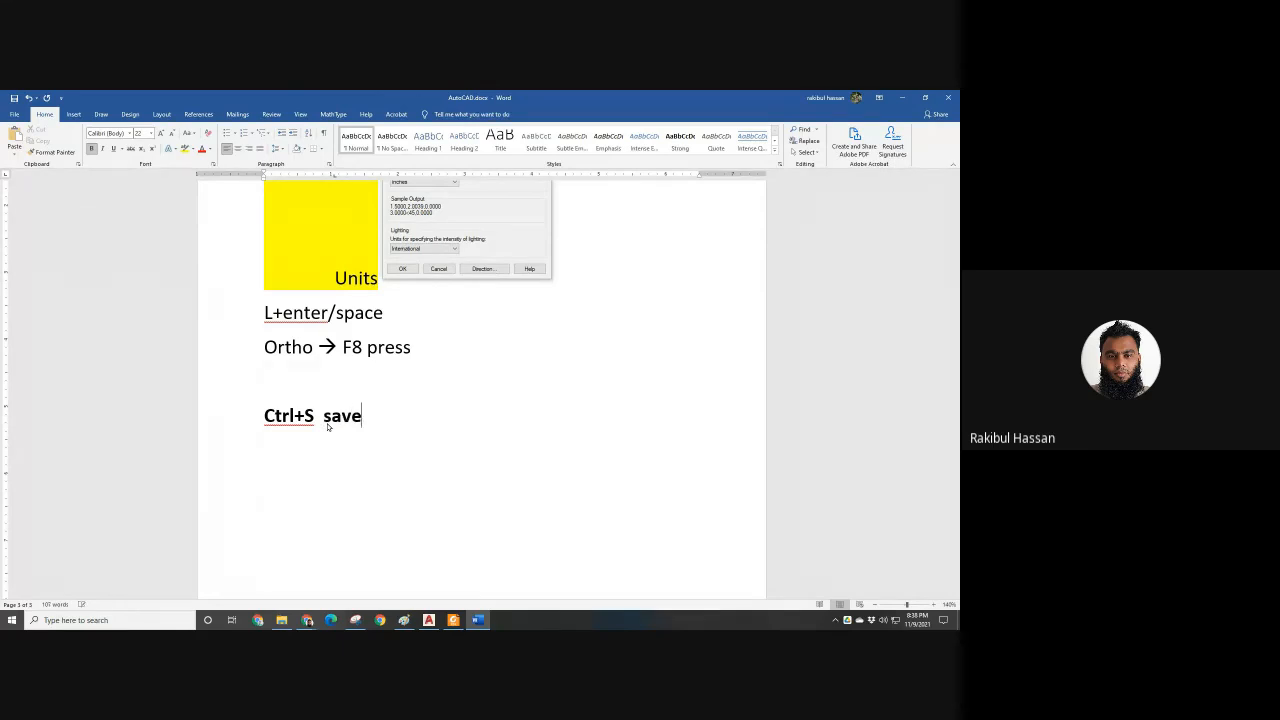
Switch back to AutoCAD and apply the rk dimension style to the dimension below the shape's bottom edge.
{"action": "key", "text": "alt+Tab"}
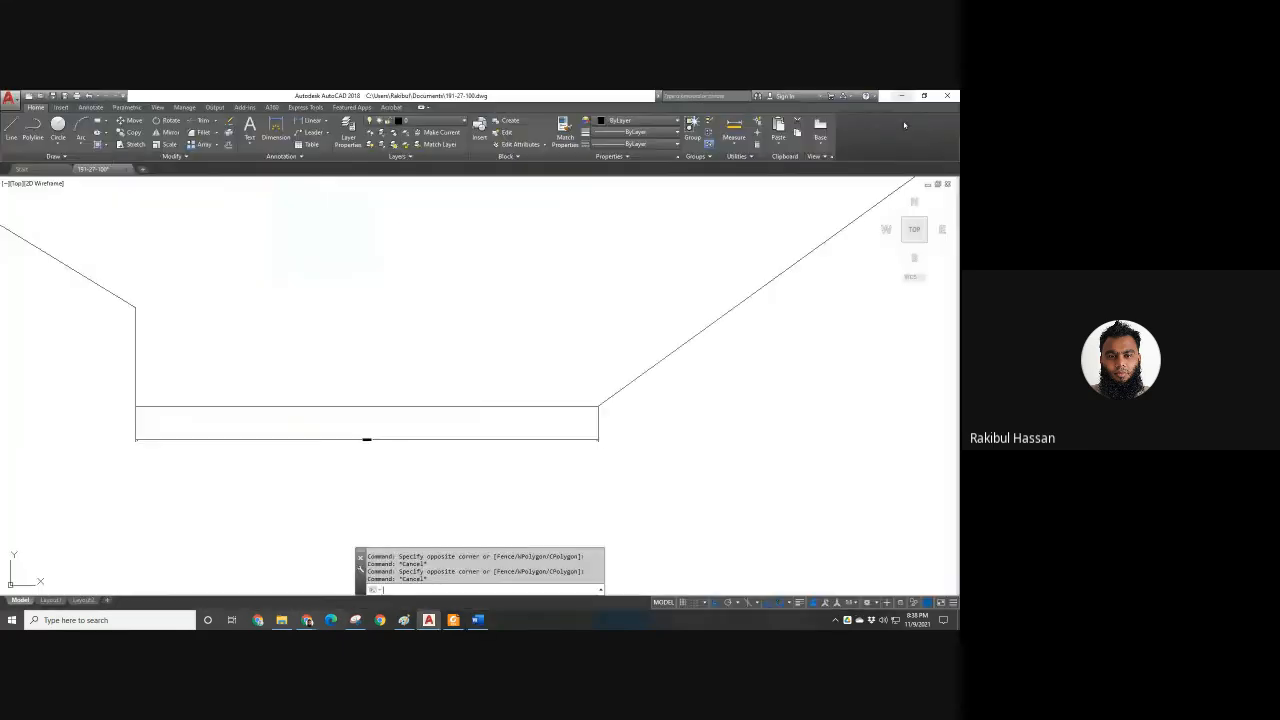
{"action": "left_click", "coordinate": [425, 454]}
{"action": "left_click", "coordinate": [404, 435]}
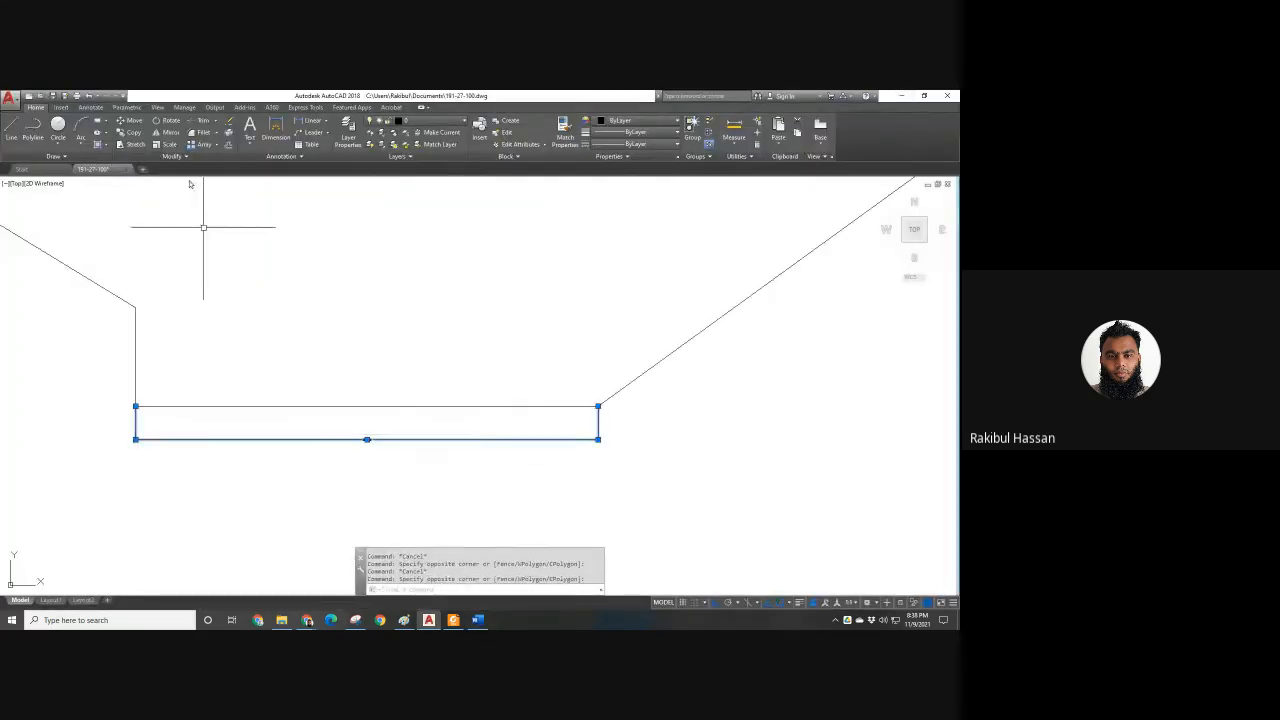
{"action": "key", "text": "Escape"}
{"action": "left_click", "coordinate": [428, 470]}
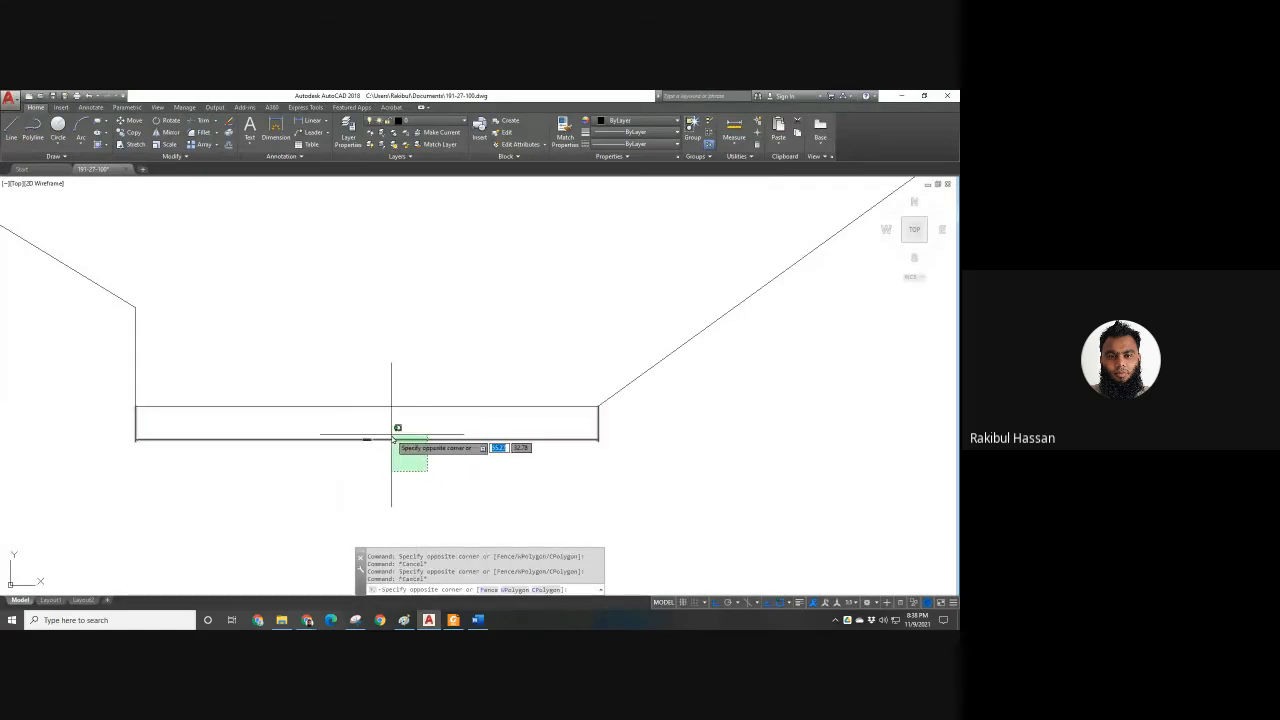
{"action": "left_click", "coordinate": [391, 436]}
{"action": "left_click", "coordinate": [92, 107]}
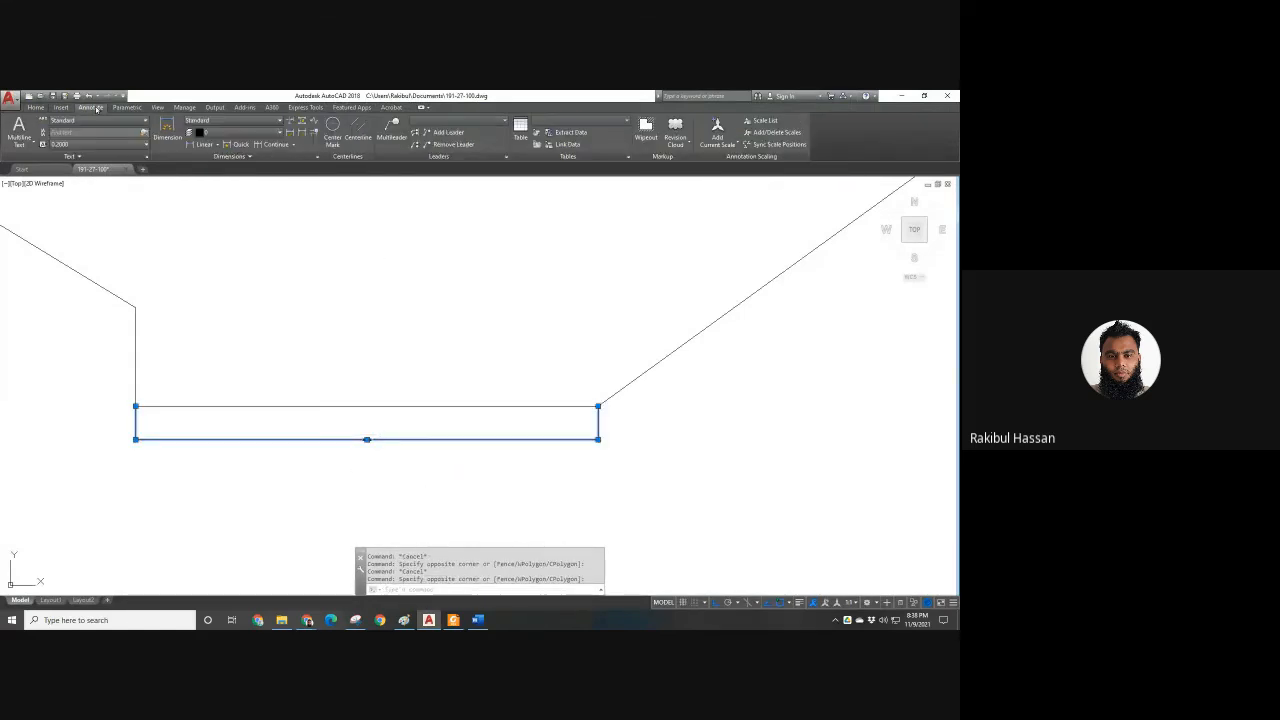
{"action": "left_click", "coordinate": [232, 120]}
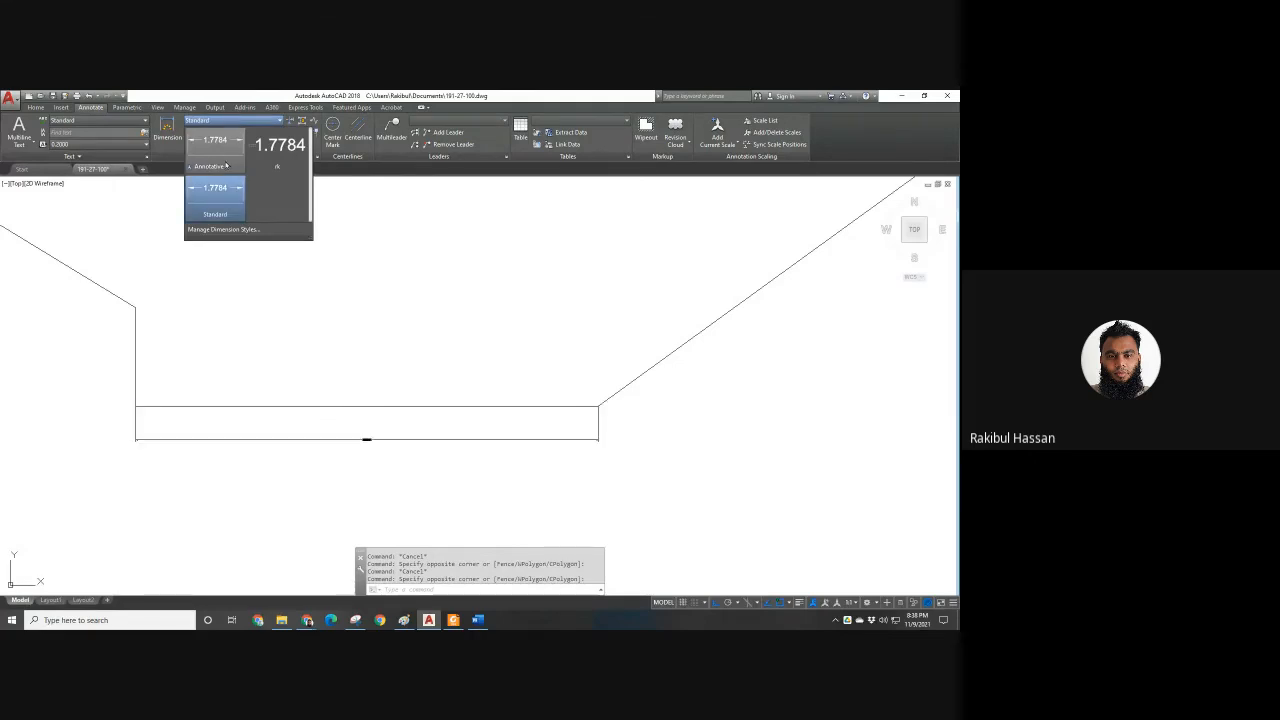
{"action": "left_click", "coordinate": [270, 160]}
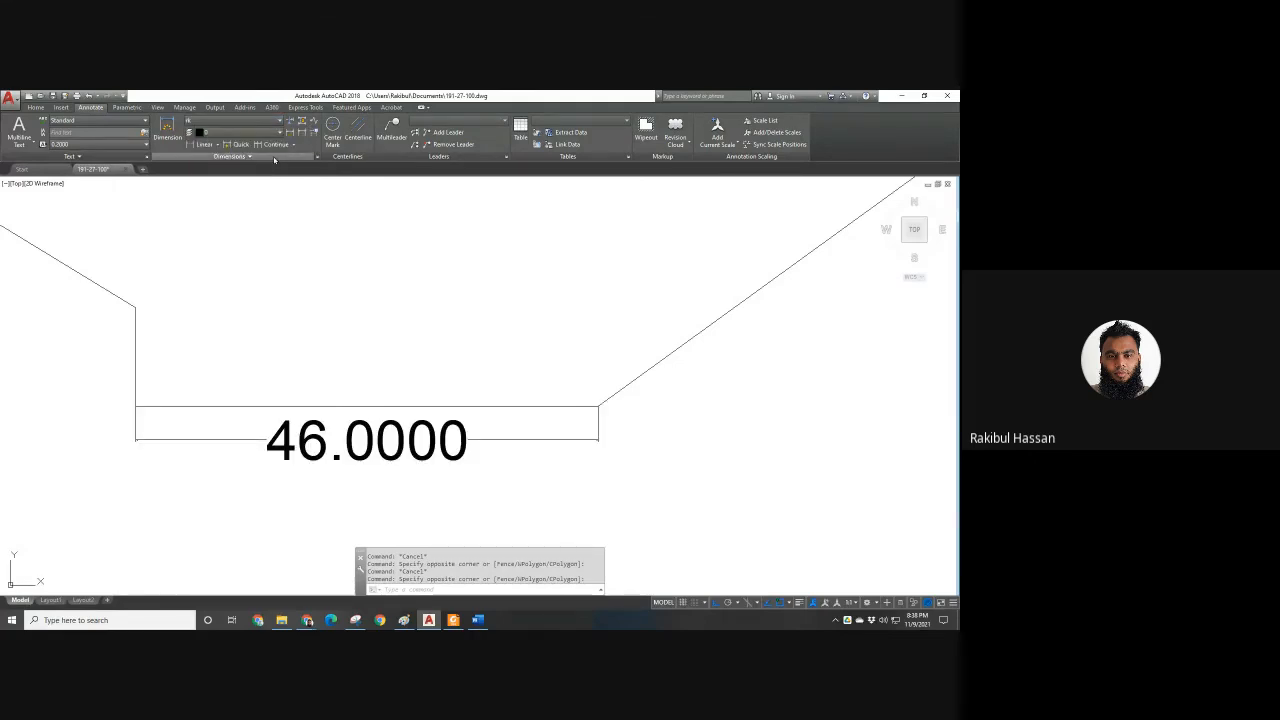
{"action": "scroll", "coordinate": [415, 380], "scroll_direction": "down", "scroll_amount": 3}
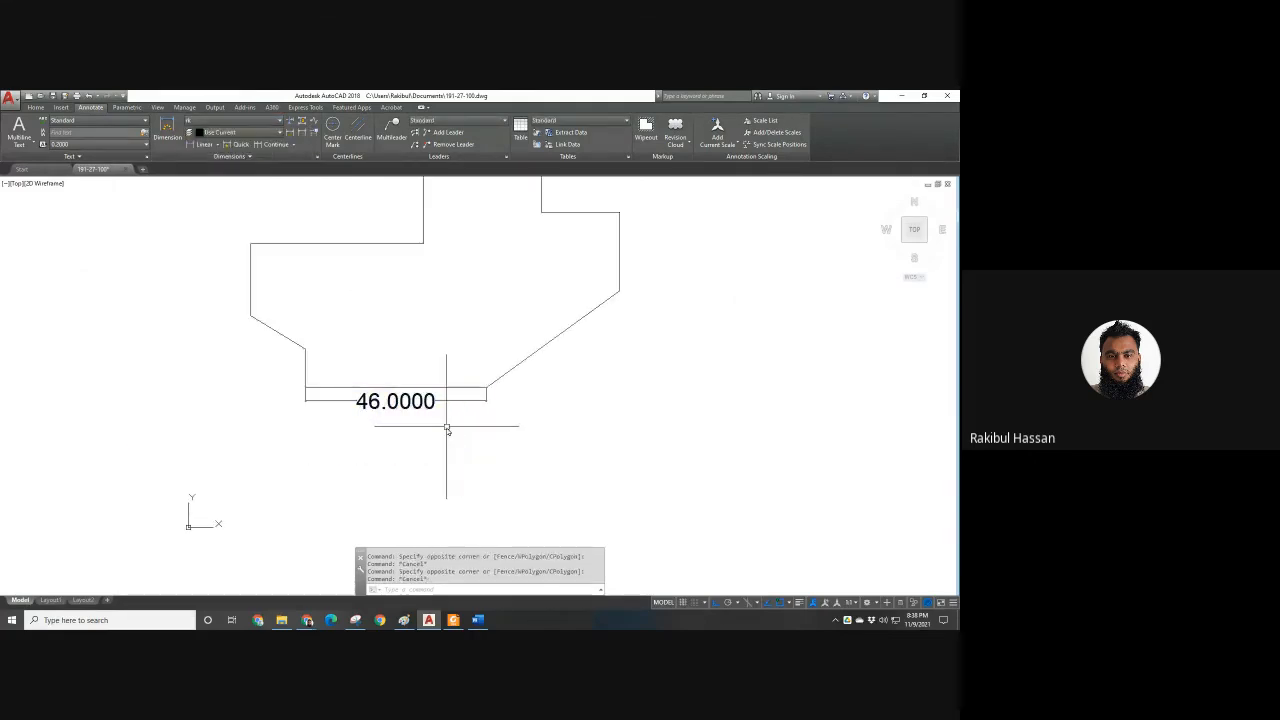
{"action": "key", "text": "Escape"}
{"action": "scroll", "coordinate": [443, 412], "scroll_direction": "up", "scroll_amount": 4}
{"action": "left_click", "coordinate": [446, 429]}
{"action": "left_click", "coordinate": [383, 389]}
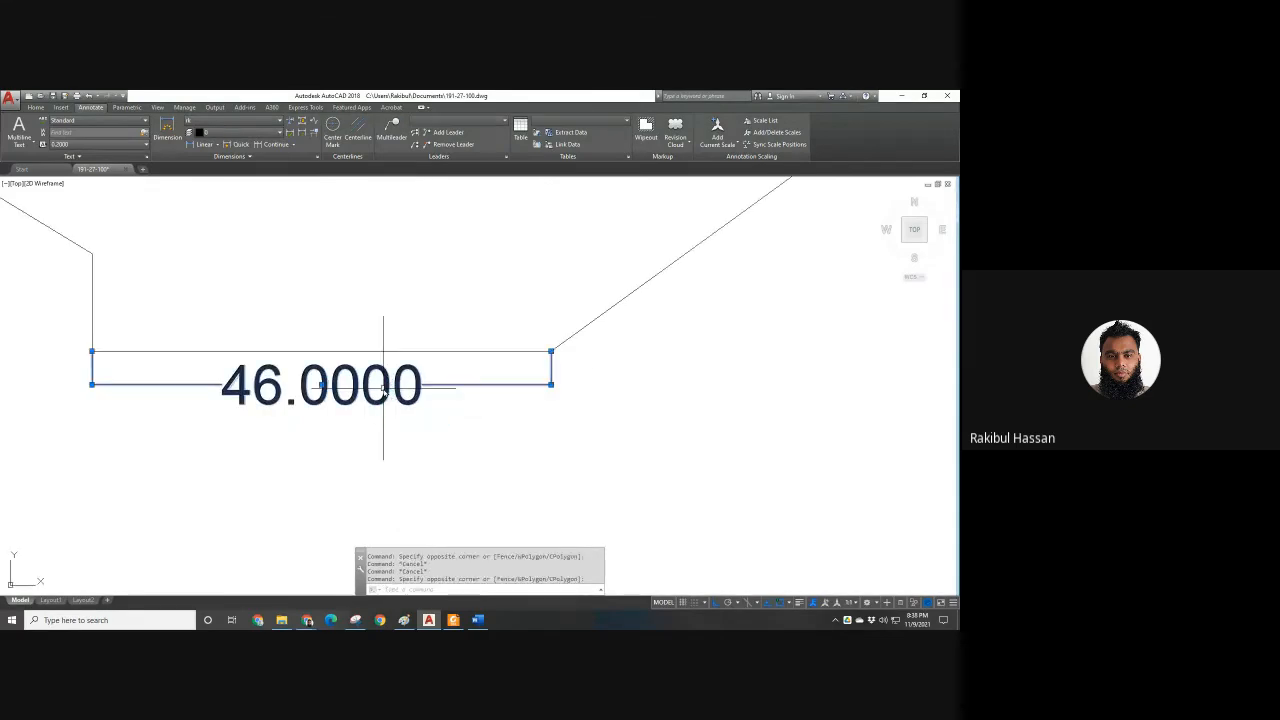
{"action": "key", "text": "Escape"}
{"action": "left_click", "coordinate": [458, 429]}
{"action": "left_click", "coordinate": [394, 381]}
{"action": "key", "text": "Escape"}
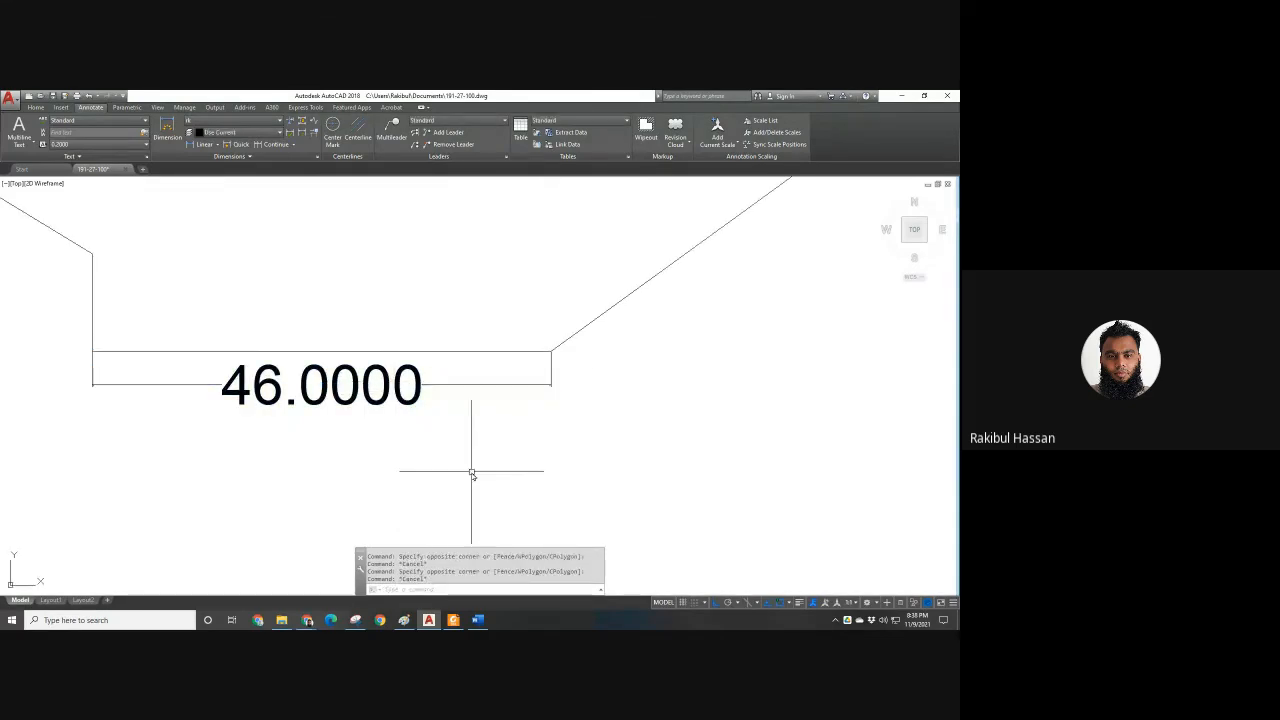
Apply the Standard dimension style to the dimension below the shape's bottom edge.
{"action": "left_click", "coordinate": [471, 473]}
{"action": "left_click", "coordinate": [391, 387]}
{"action": "left_click", "coordinate": [243, 107]}
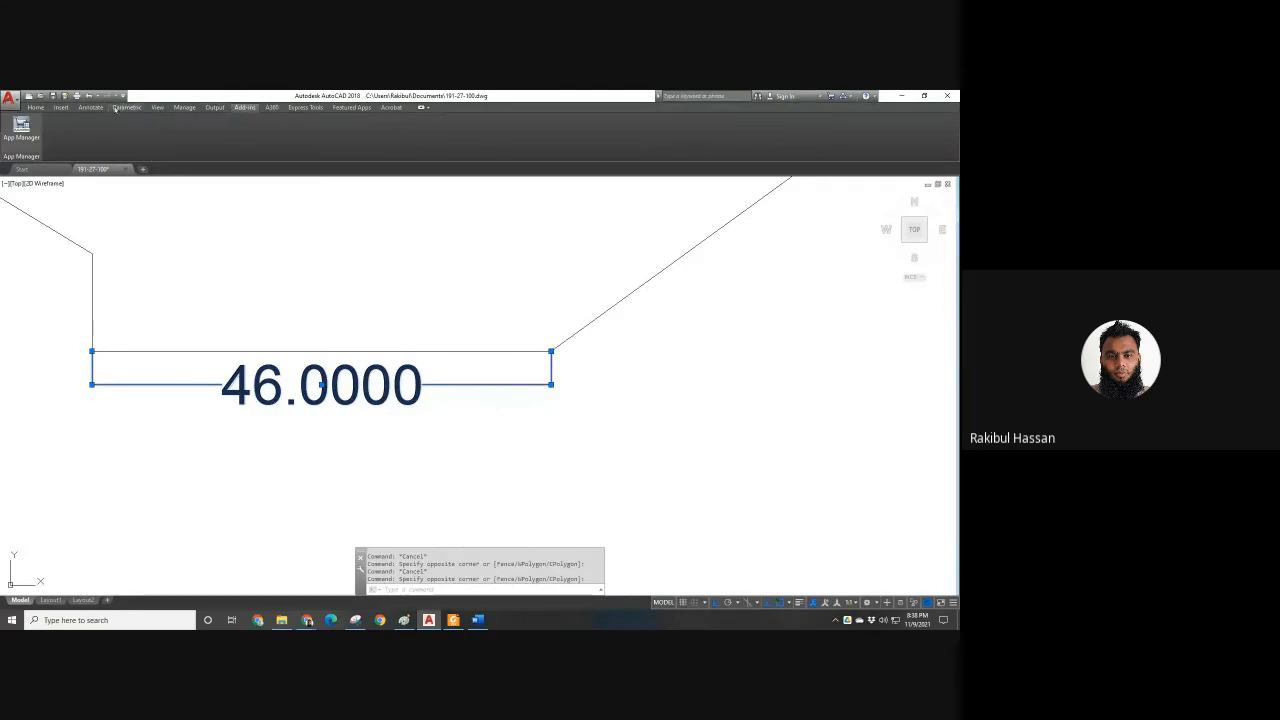
{"action": "left_click", "coordinate": [40, 107]}
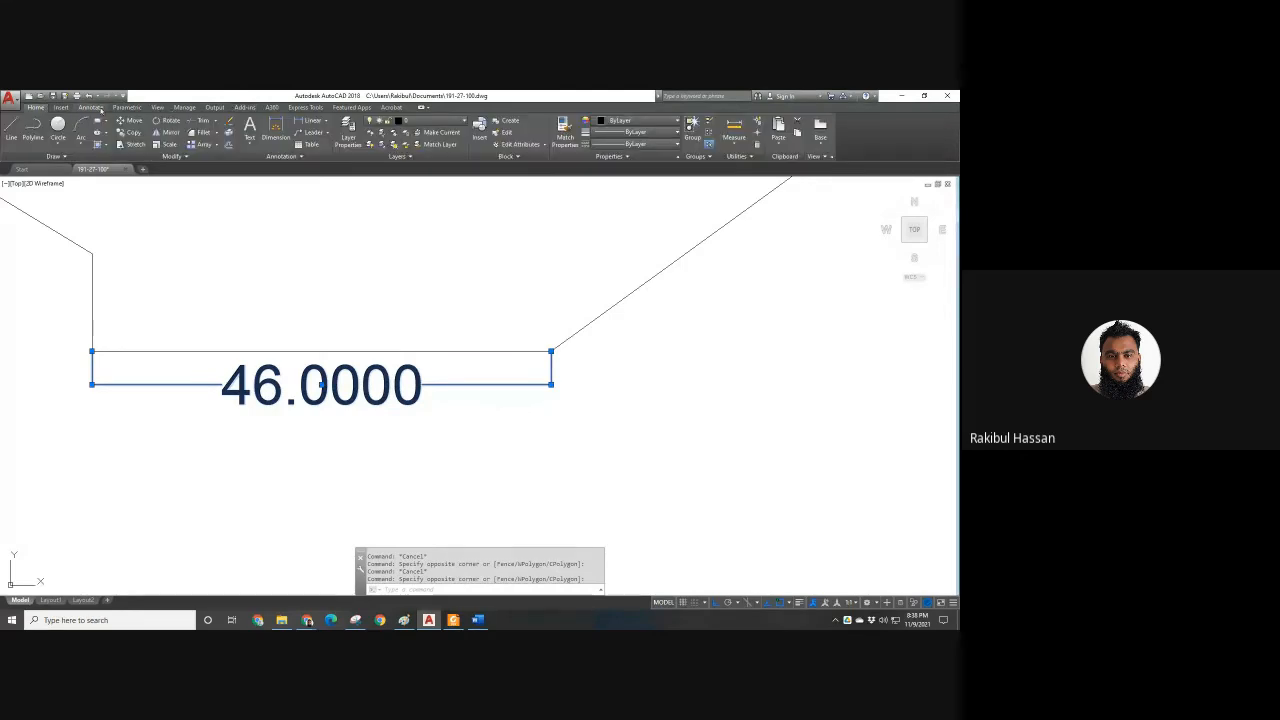
{"action": "left_click", "coordinate": [90, 107]}
{"action": "left_click", "coordinate": [228, 120]}
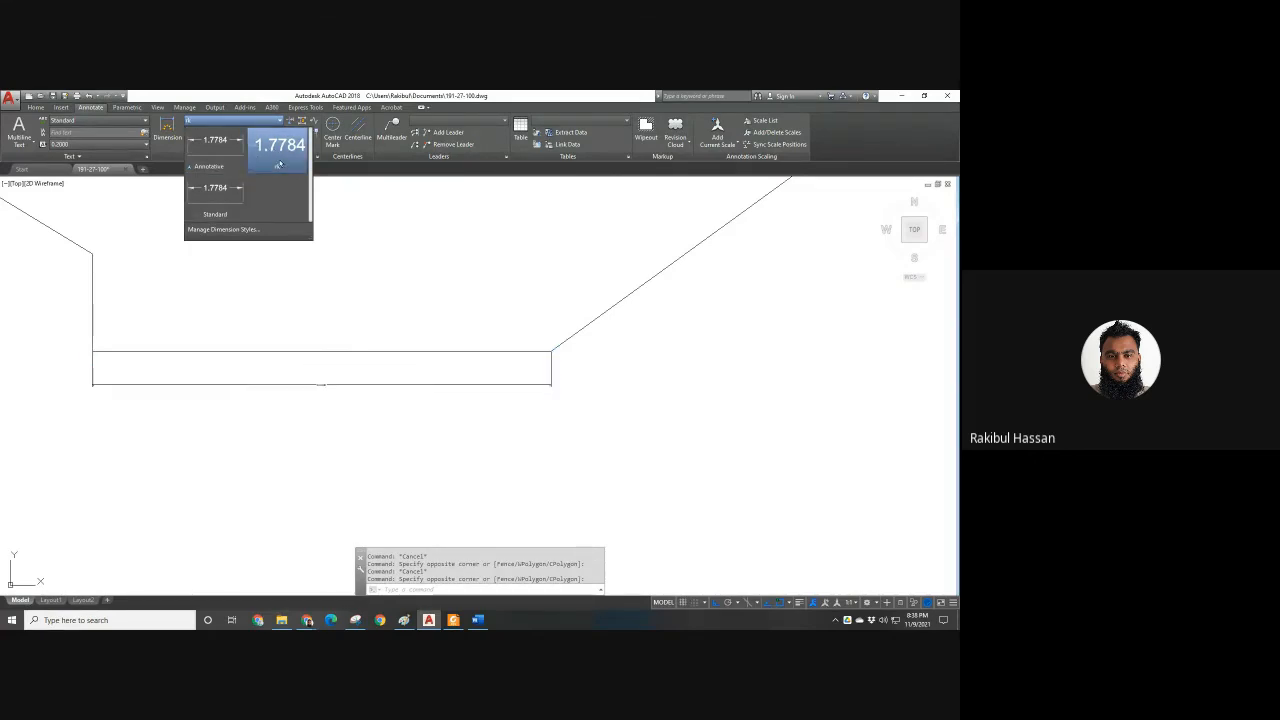
{"action": "left_click", "coordinate": [235, 188]}
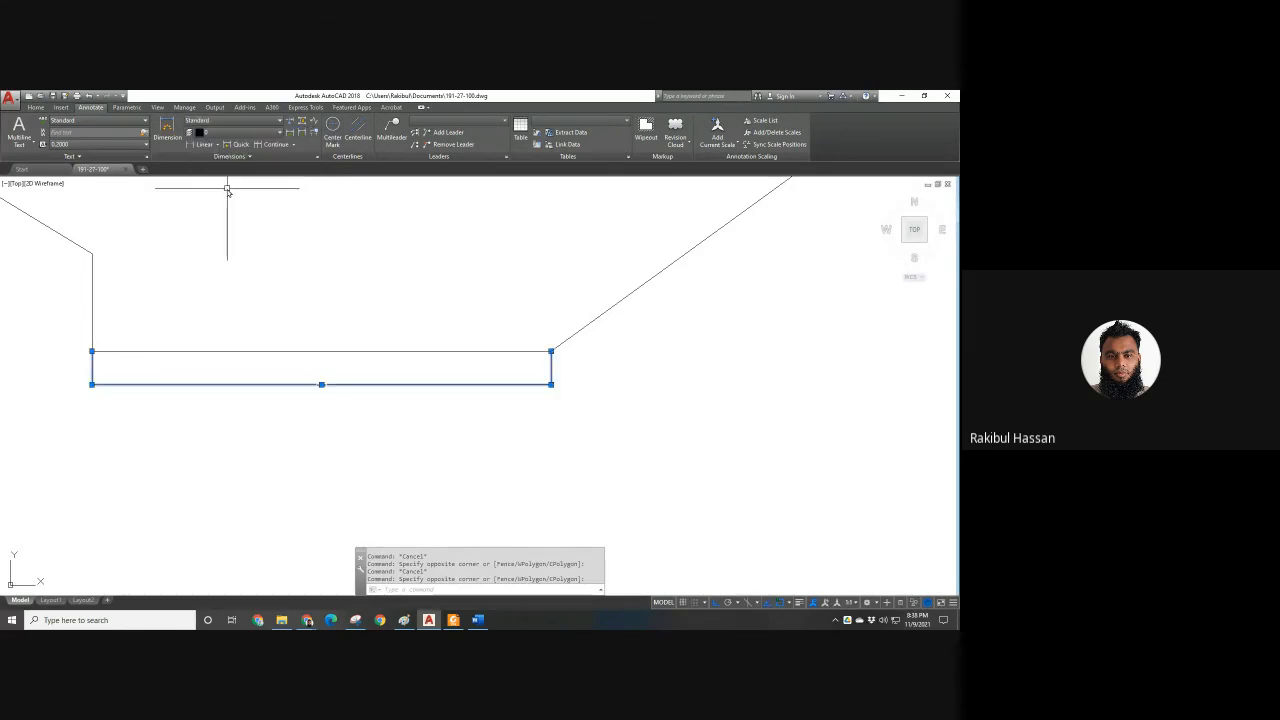
{"action": "key", "text": "Escape"}
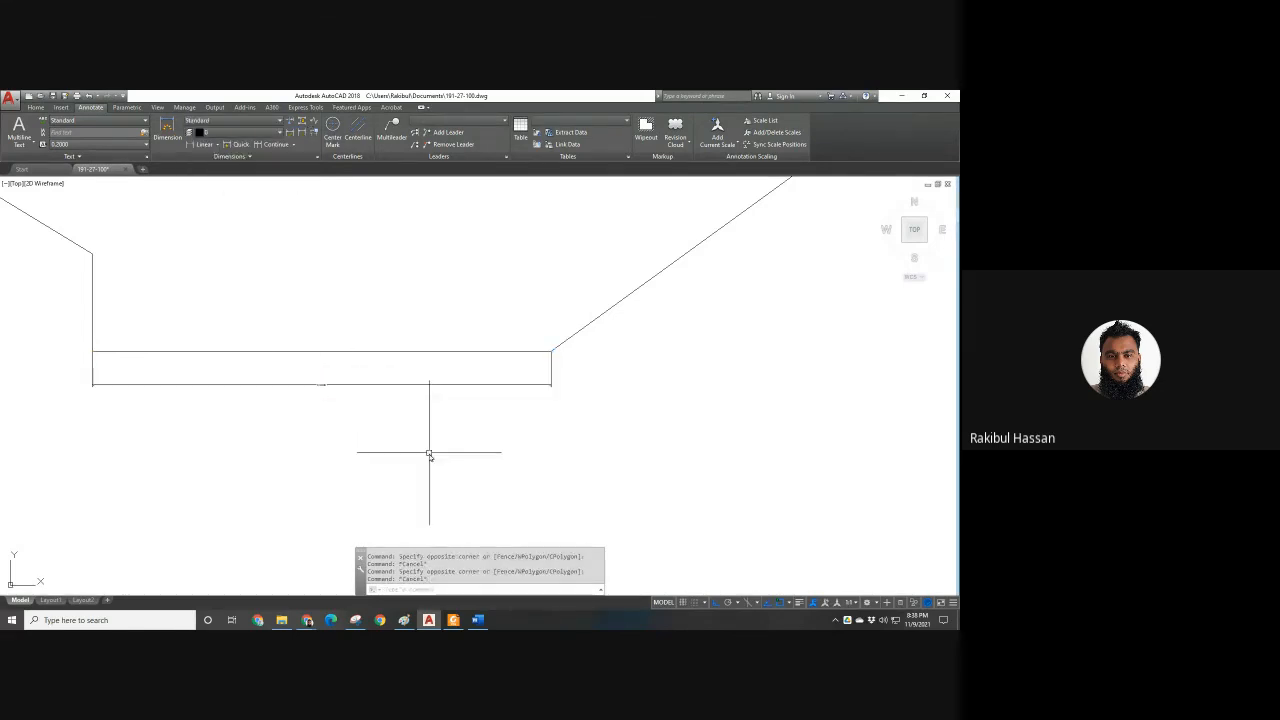
Apply the rk dimension style again to the shape's bottom-edge dimension.
{"action": "left_click", "coordinate": [422, 407]}
{"action": "left_click", "coordinate": [397, 371]}
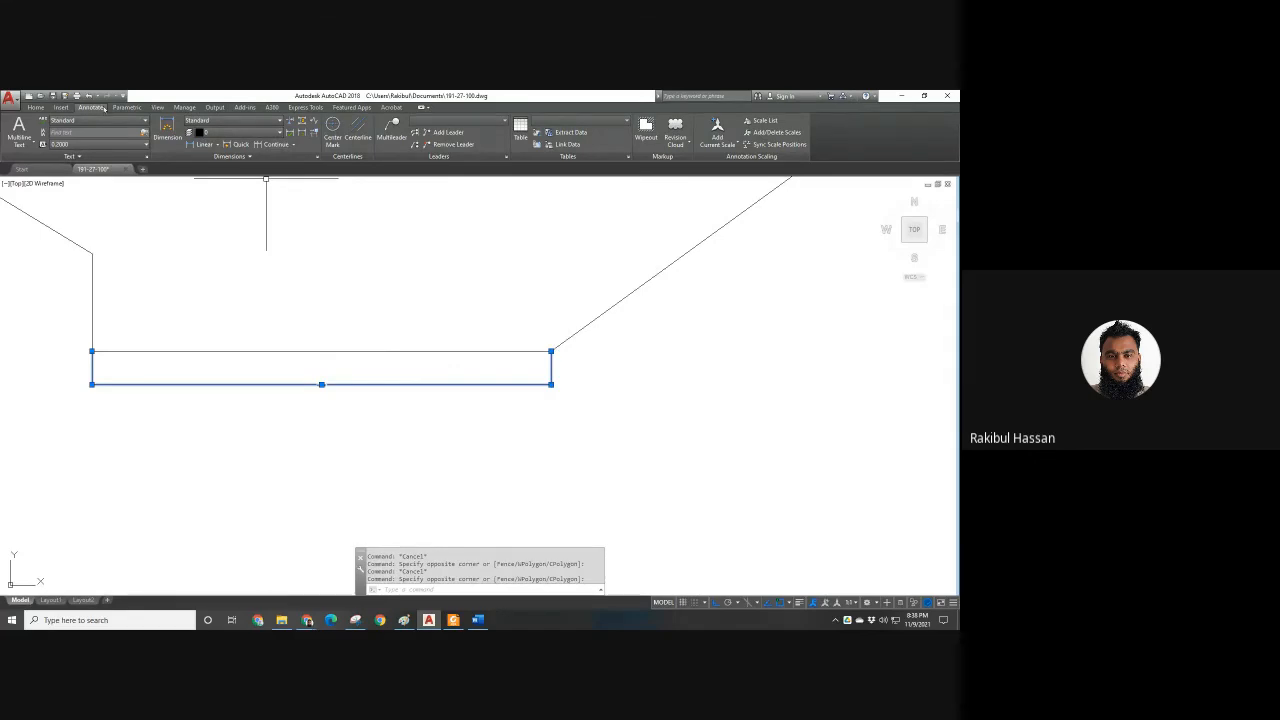
{"action": "left_click", "coordinate": [237, 122]}
{"action": "left_click", "coordinate": [218, 181]}
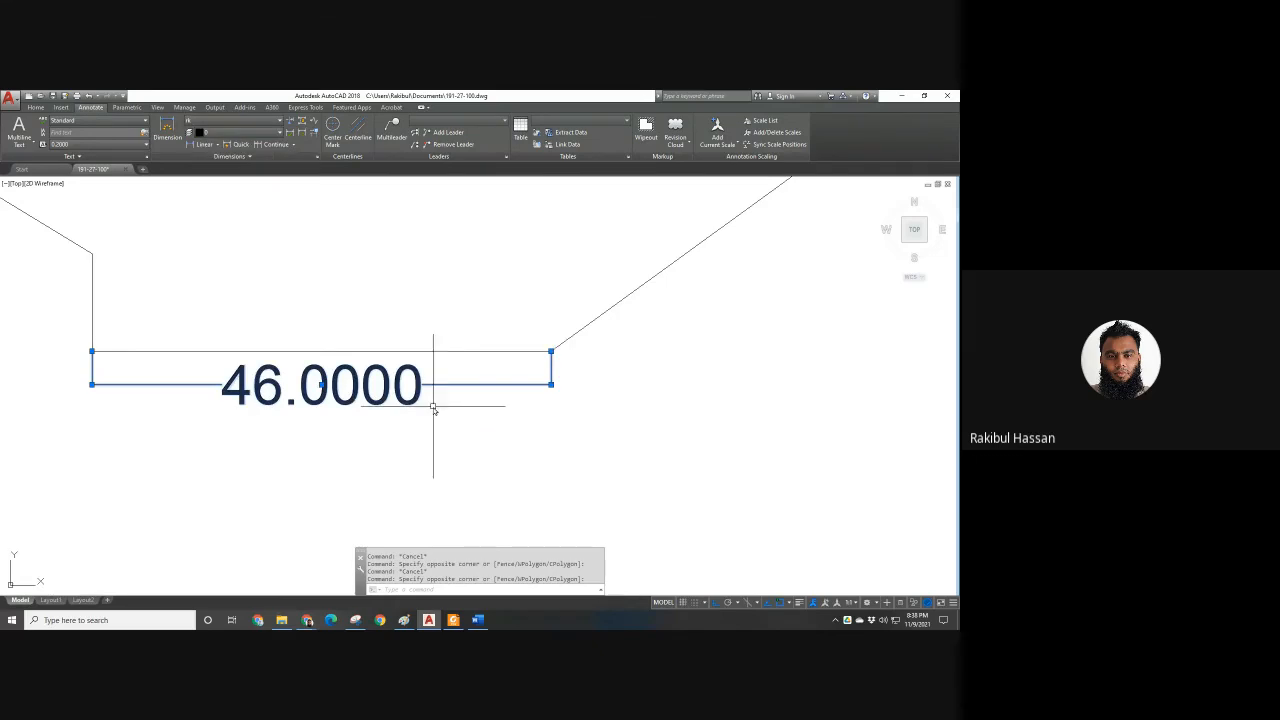
{"action": "key", "text": "Escape"}
Modify the rk dimension style to use a linear precision of 0.00 in its primary units.
{"action": "left_click", "coordinate": [412, 386]}
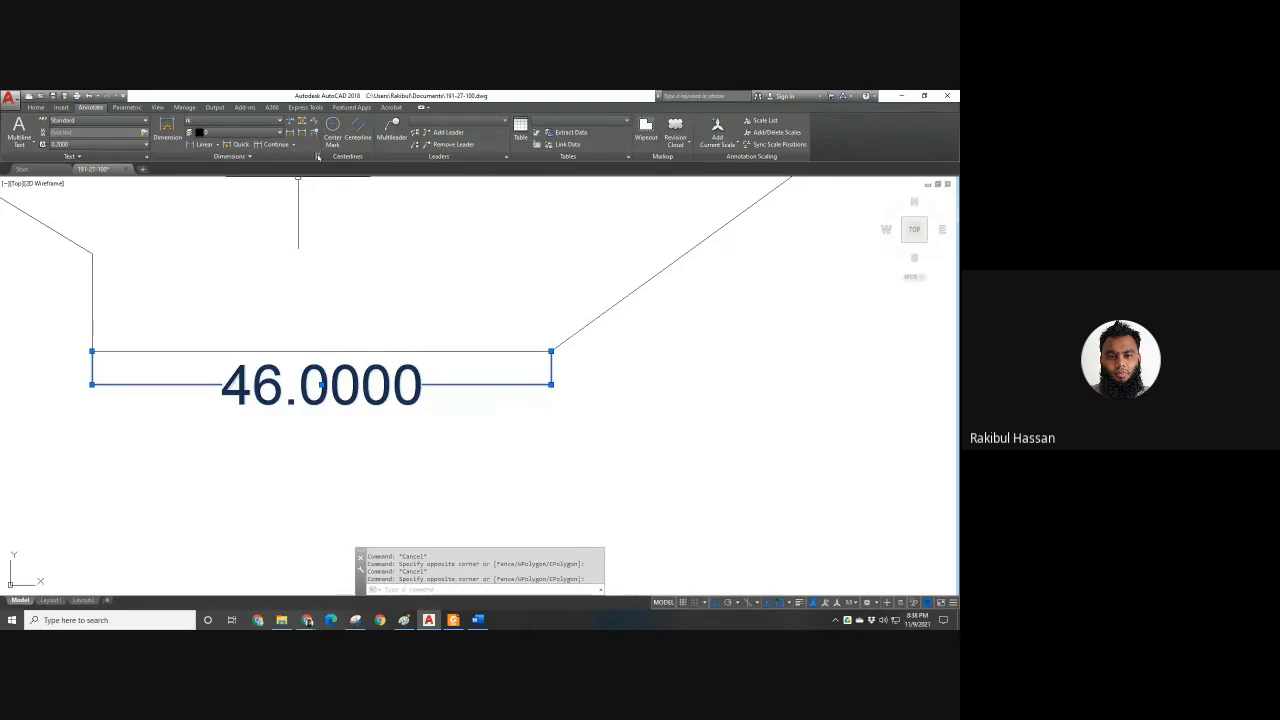
{"action": "left_click", "coordinate": [318, 157]}
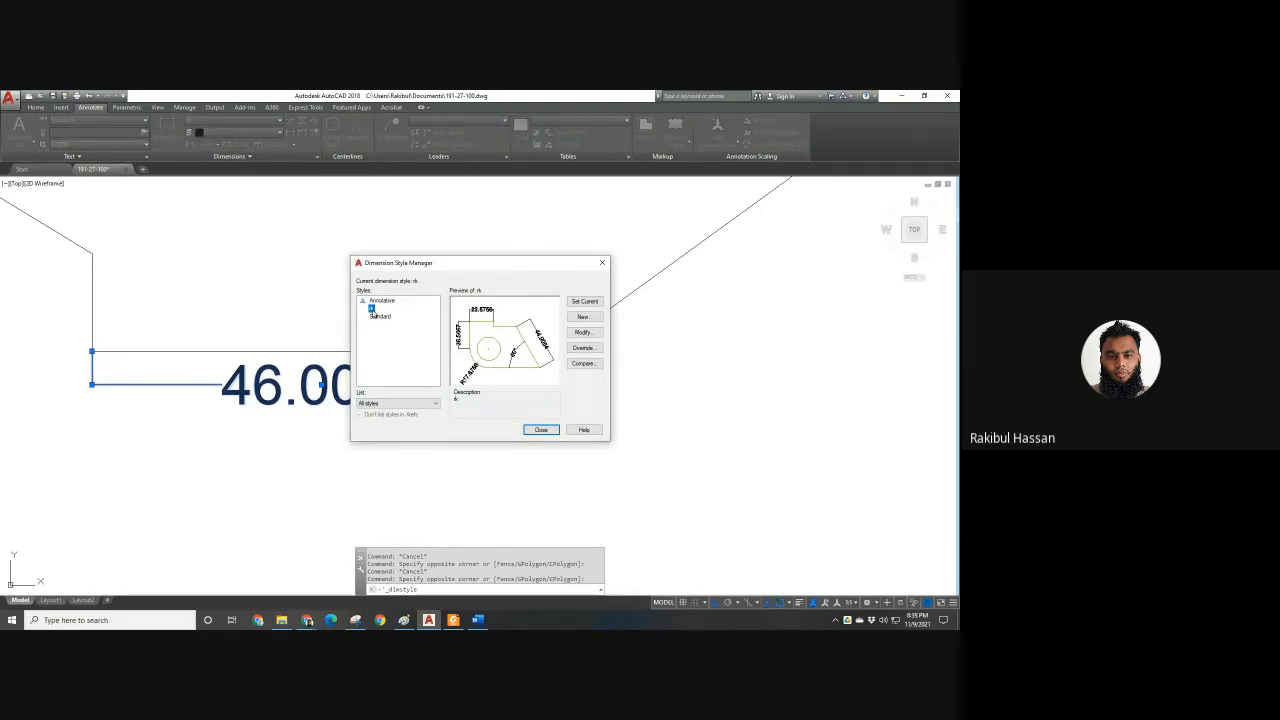
{"action": "left_click", "coordinate": [580, 335]}
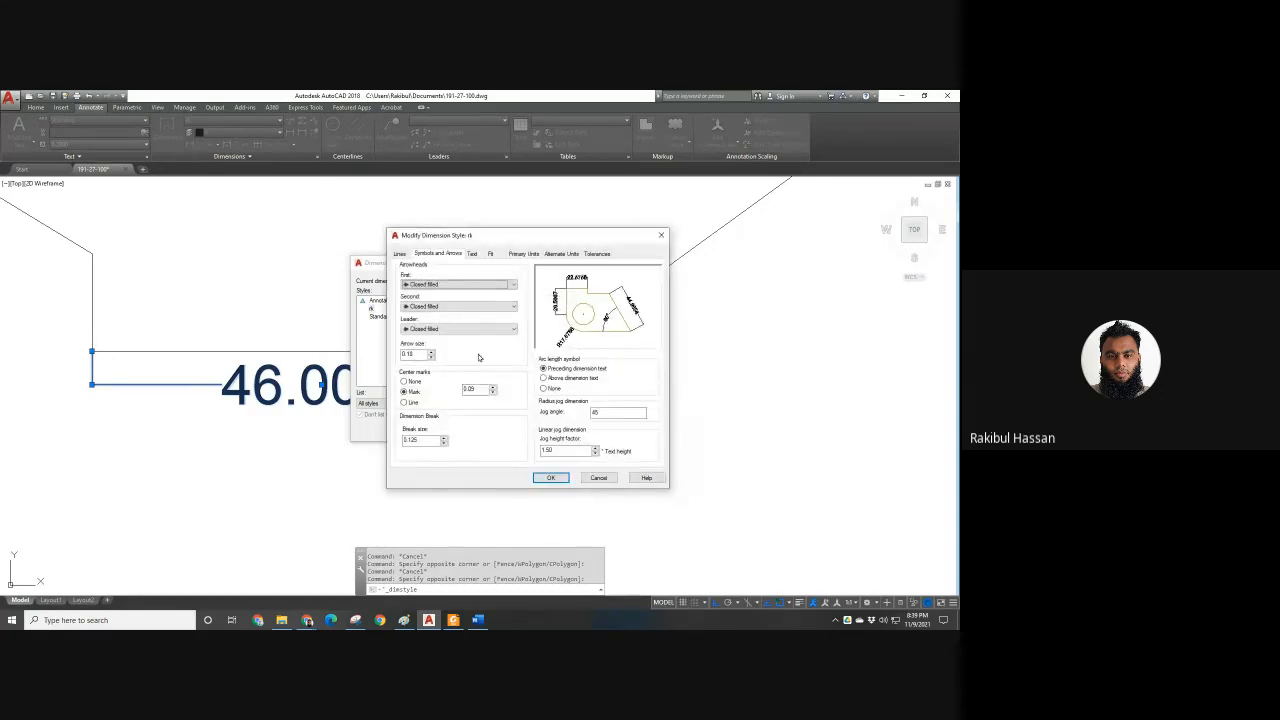
{"action": "left_click", "coordinate": [471, 254]}
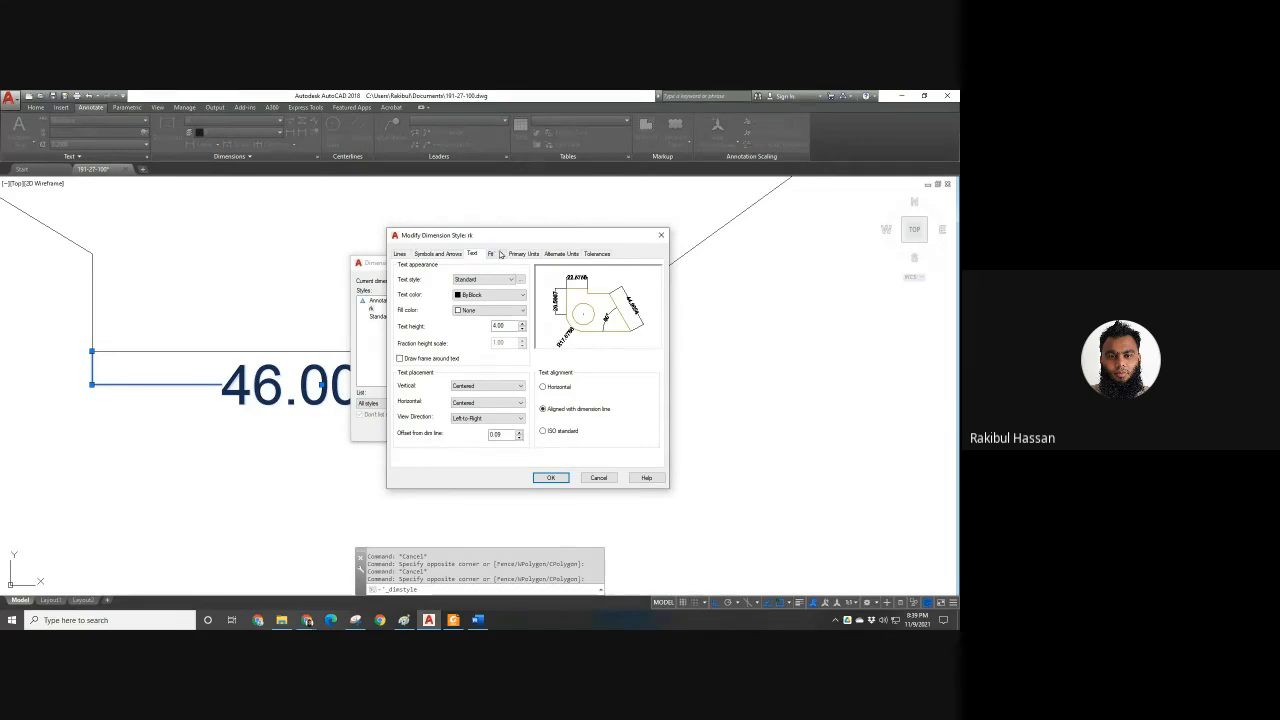
{"action": "left_click", "coordinate": [515, 254]}
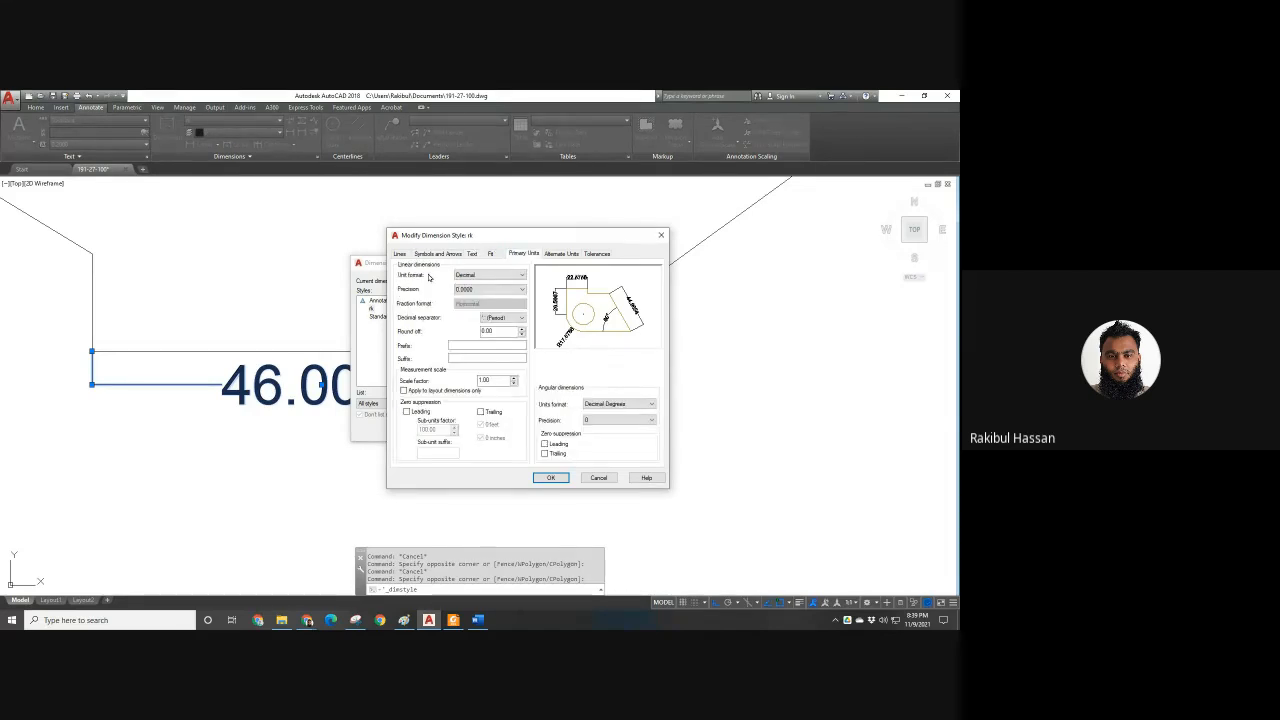
{"action": "left_click_drag", "start_coordinate": [544, 241], "coordinate": [560, 274]}
{"action": "left_click", "coordinate": [517, 308]}
{"action": "left_click", "coordinate": [517, 310]}
{"action": "left_click", "coordinate": [517, 322]}
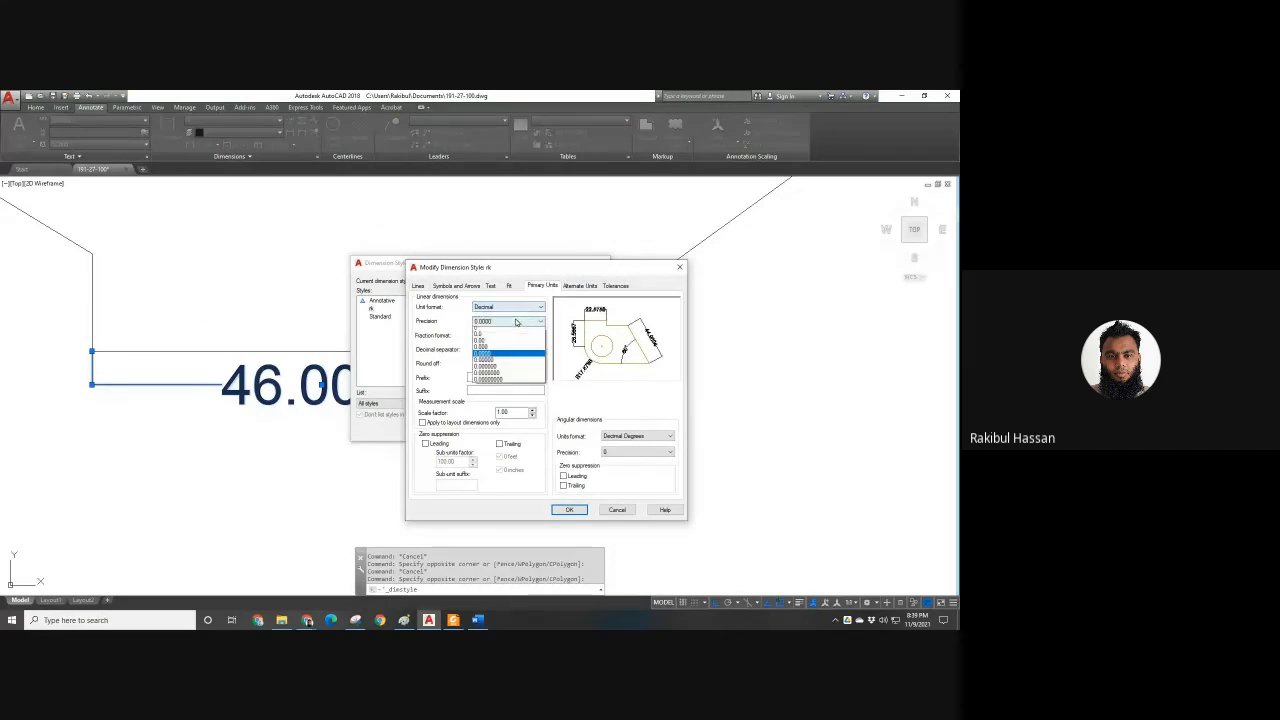
{"action": "left_click", "coordinate": [499, 343]}
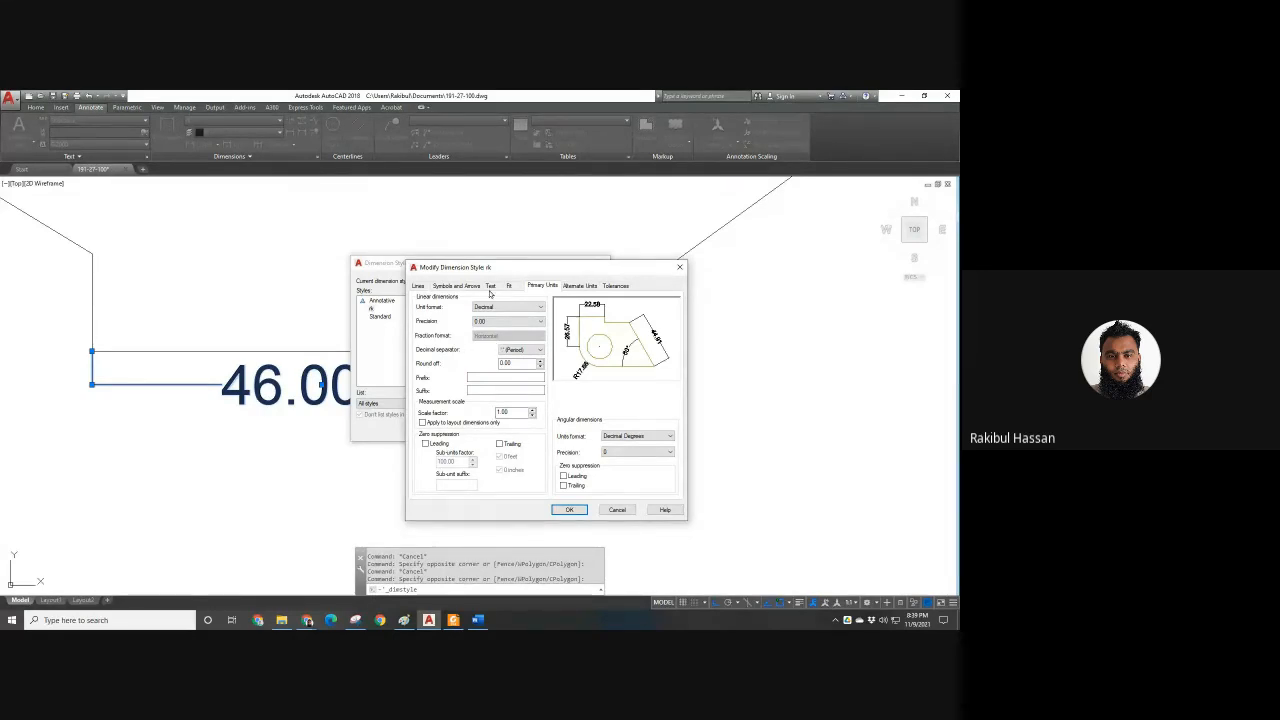
Suppress trailing zeros for linear dimensions and both leading and trailing zeros for angular dimensions, and apply the rk style changes.
{"action": "left_click", "coordinate": [577, 485]}
{"action": "left_click", "coordinate": [578, 476]}
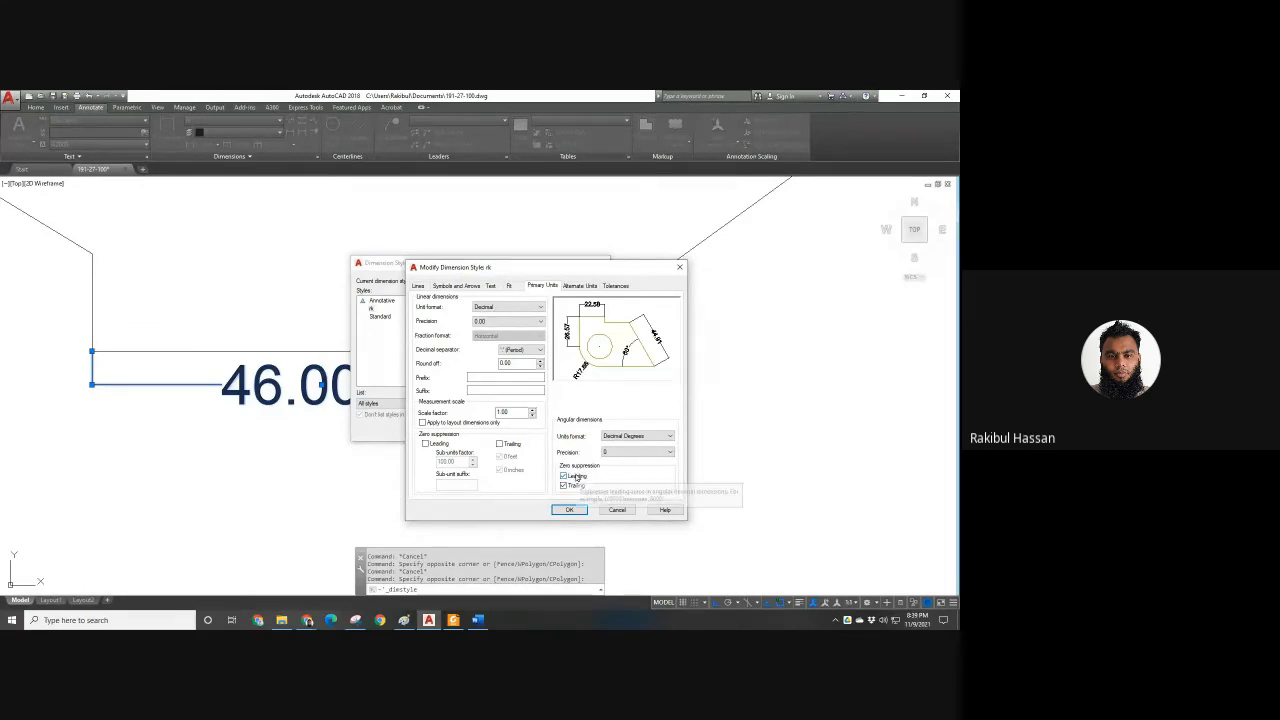
{"action": "left_click", "coordinate": [426, 446]}
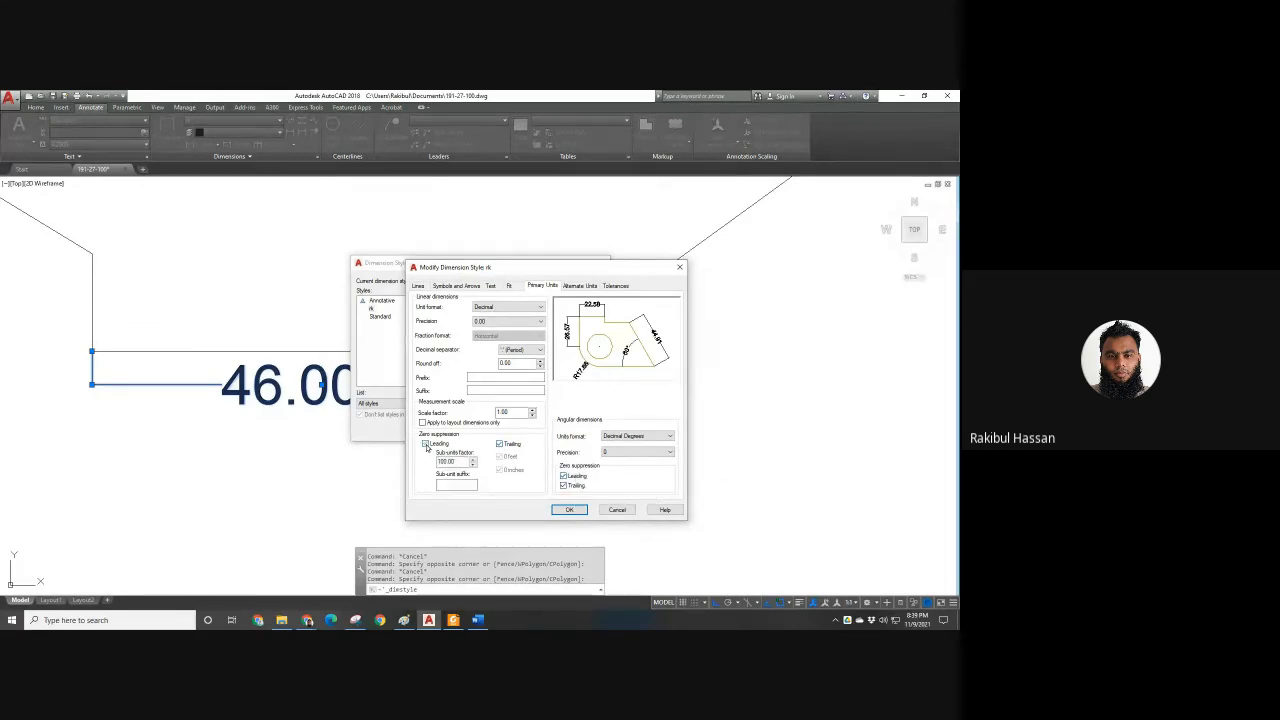
{"action": "left_click", "coordinate": [426, 446]}
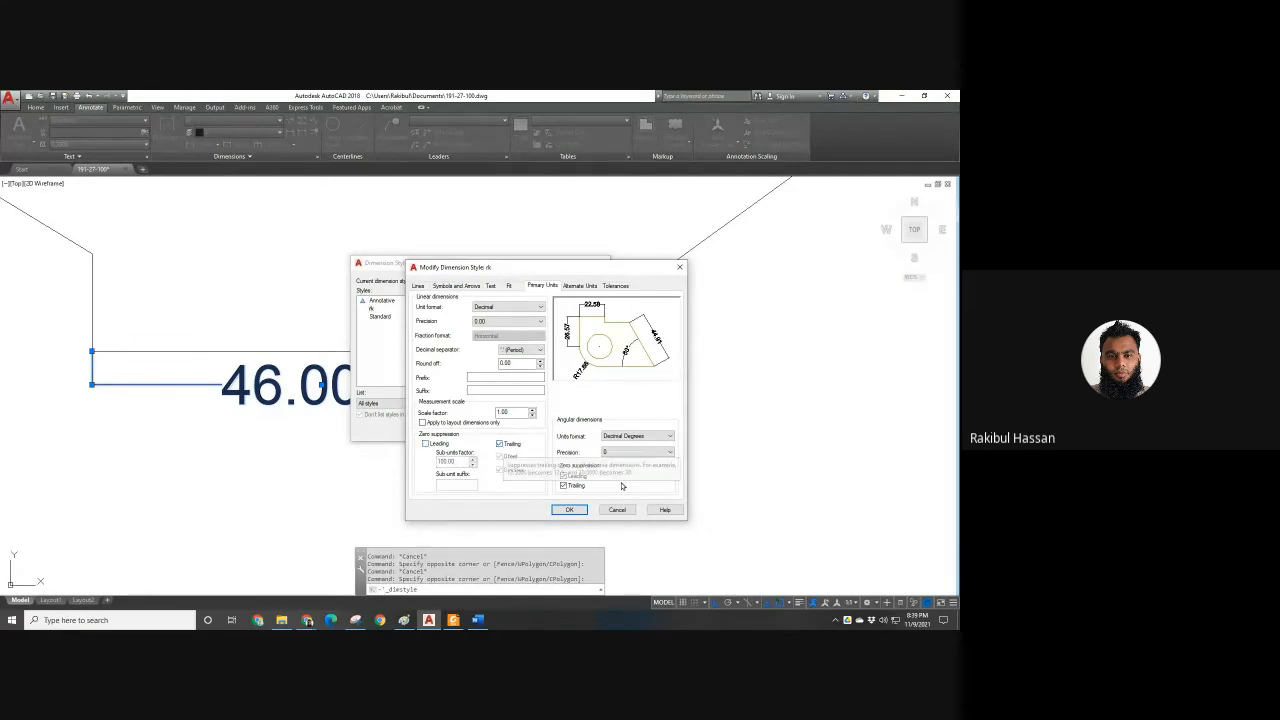
{"action": "left_click", "coordinate": [576, 510]}
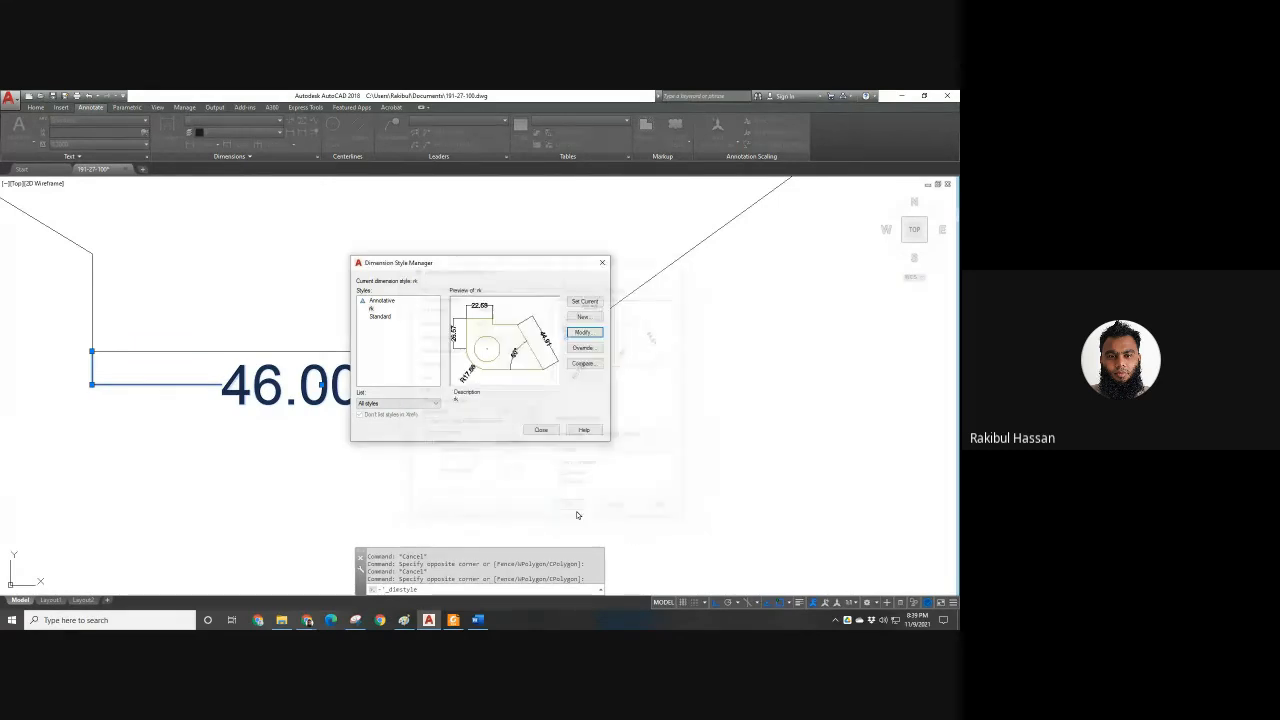
{"action": "left_click", "coordinate": [542, 430]}
Examine the shape's bottom-edge dimension, including its text, arrowheads and extension lines at both ends.
{"action": "middle_click_drag", "start_coordinate": [533, 441], "coordinate": [584, 440]}
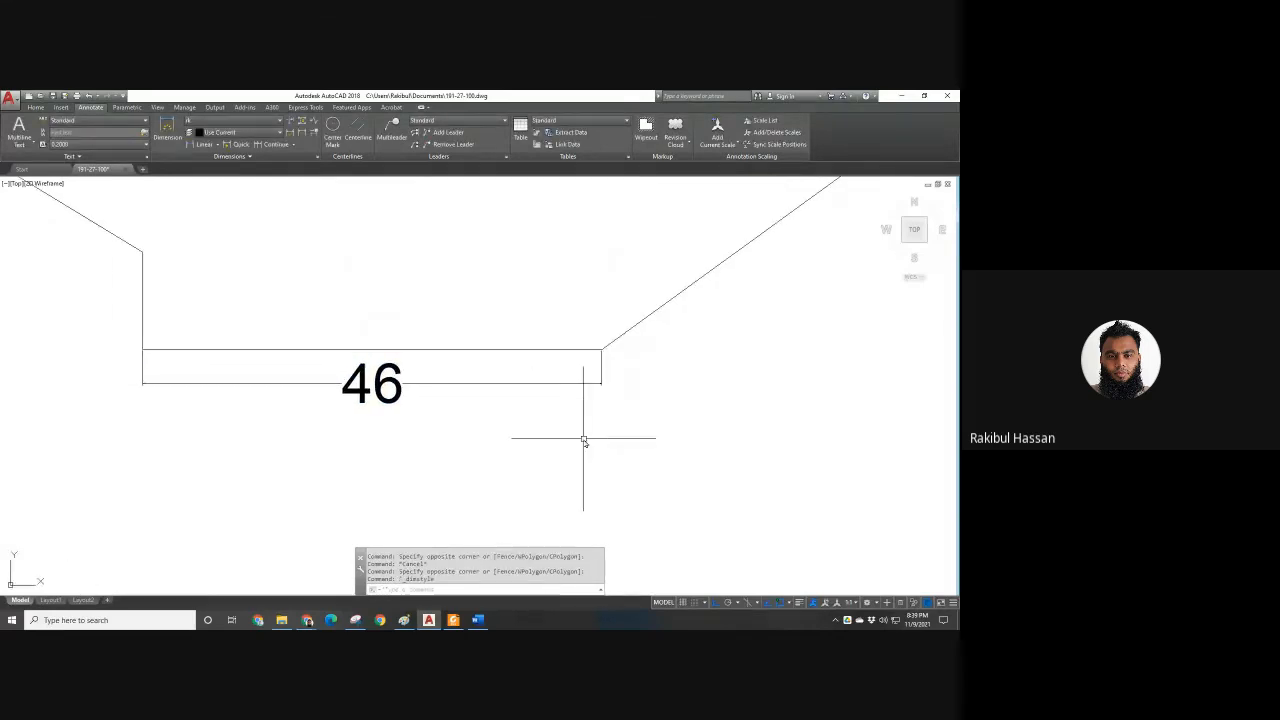
{"action": "scroll", "coordinate": [584, 440], "scroll_direction": "down", "scroll_amount": 4}
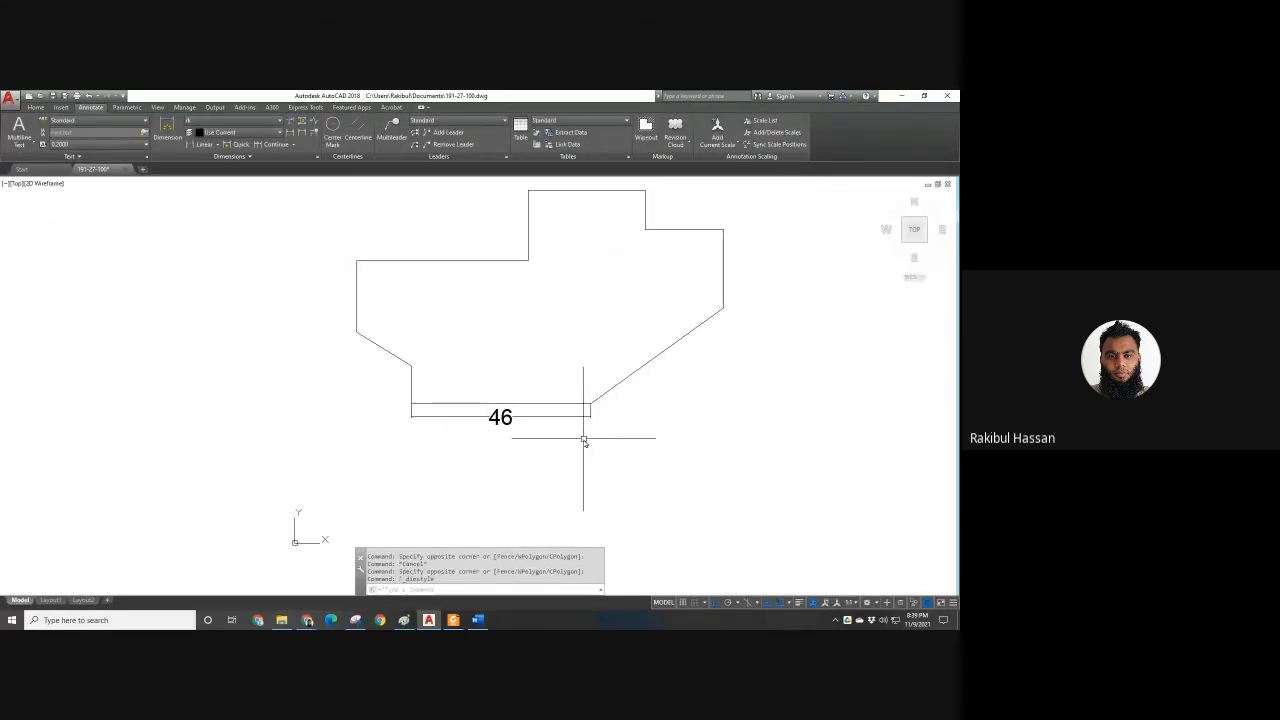
{"action": "scroll", "coordinate": [514, 388], "scroll_direction": "up", "scroll_amount": 3}
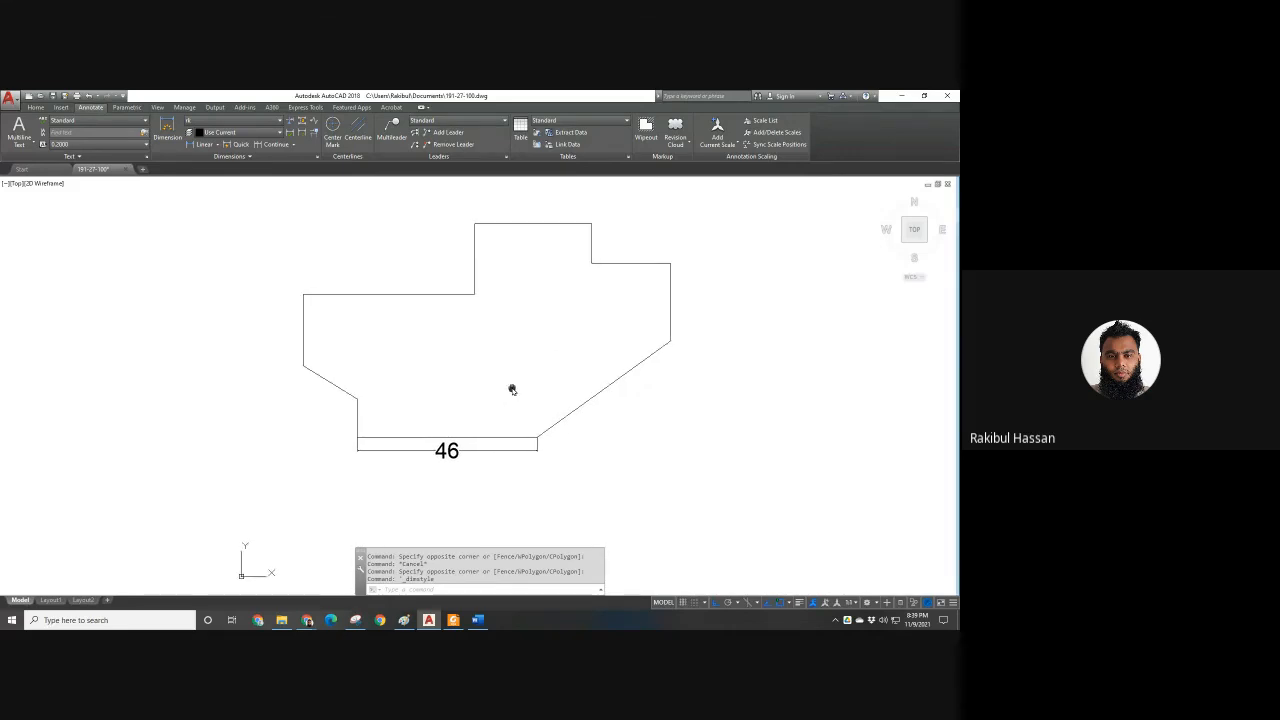
{"action": "scroll", "coordinate": [510, 381], "scroll_direction": "down", "scroll_amount": 2}
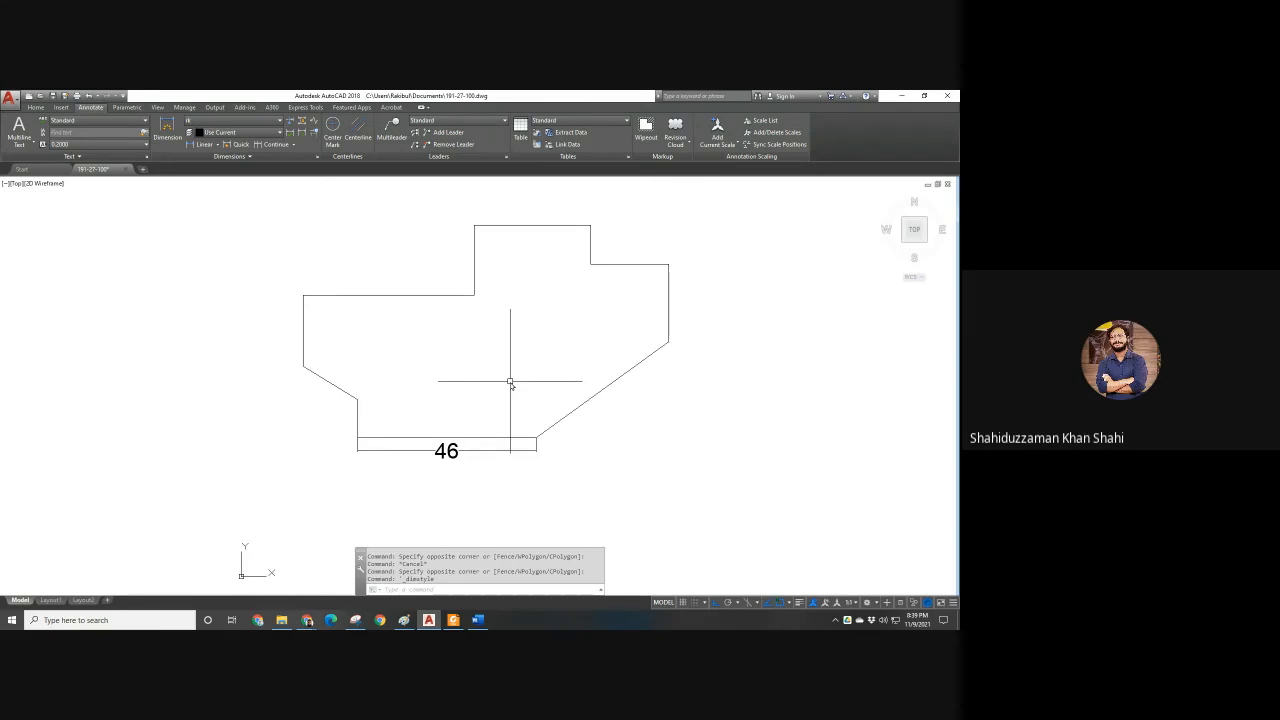
{"action": "scroll", "coordinate": [545, 447], "scroll_direction": "up", "scroll_amount": 4}
{"action": "left_click", "coordinate": [508, 428]}
{"action": "key", "text": "Escape"}
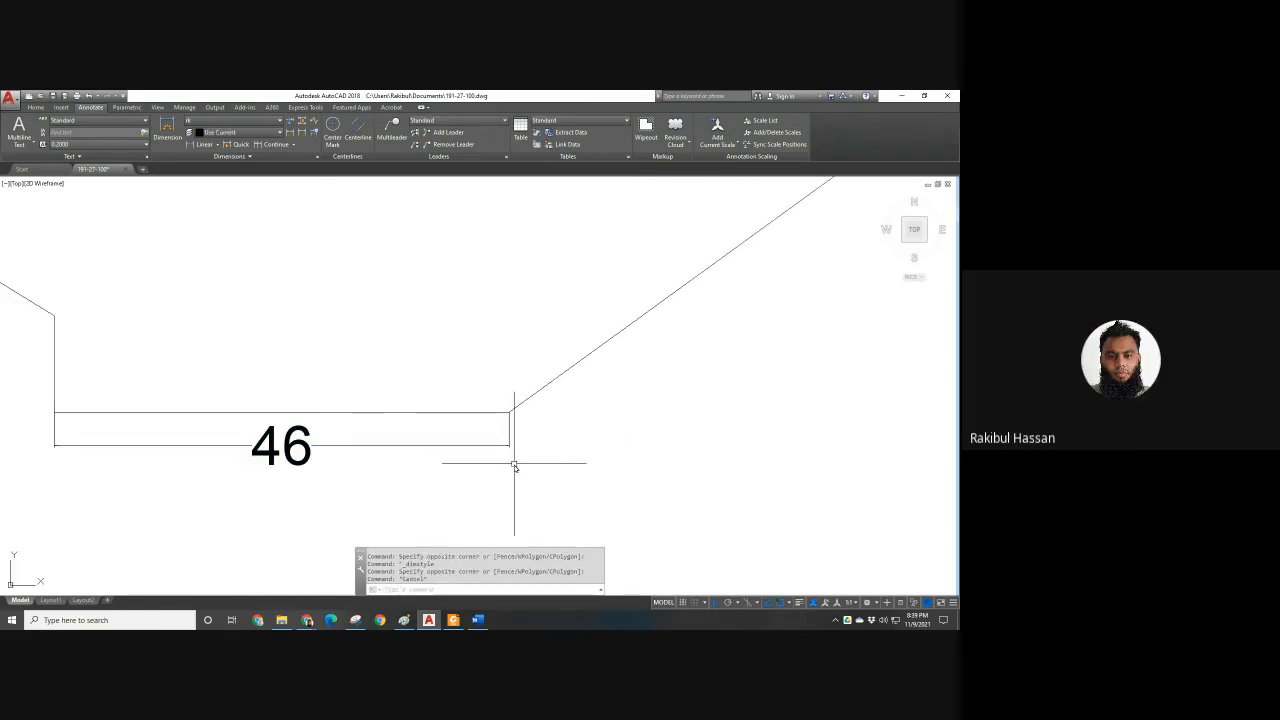
{"action": "scroll", "coordinate": [507, 422], "scroll_direction": "up", "scroll_amount": 4}
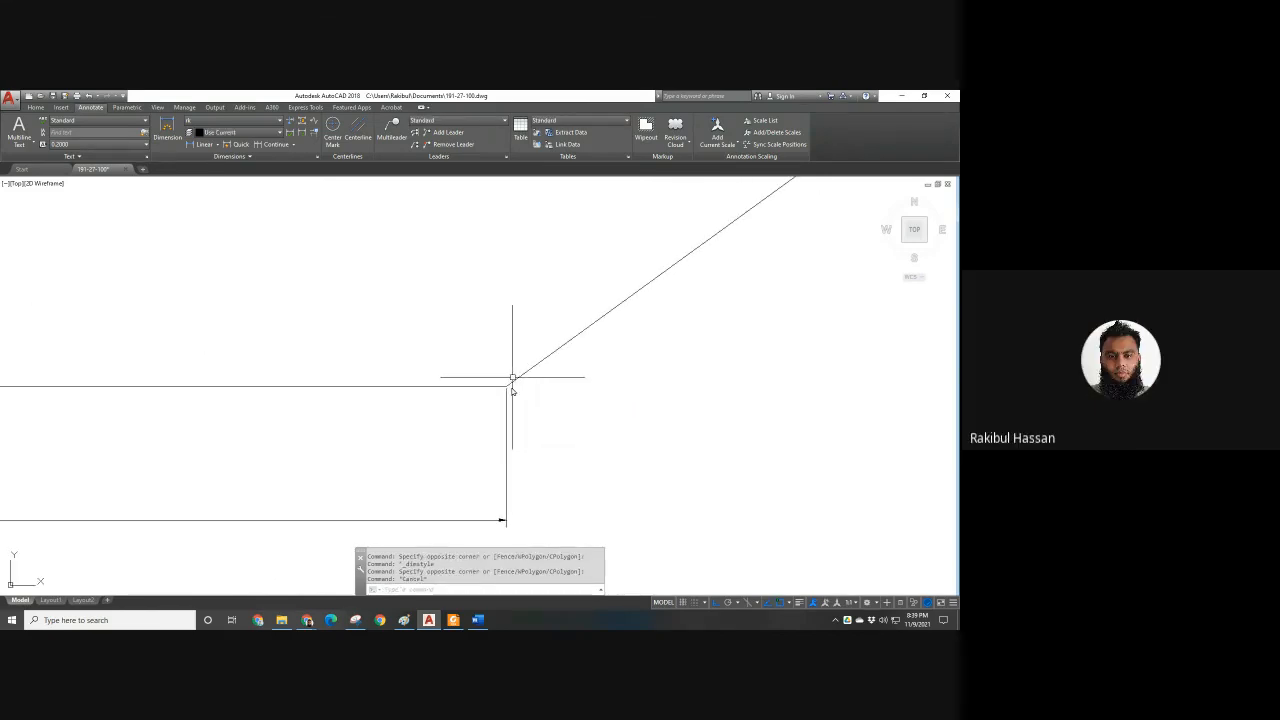
{"action": "scroll", "coordinate": [515, 440], "scroll_direction": "down", "scroll_amount": 4}
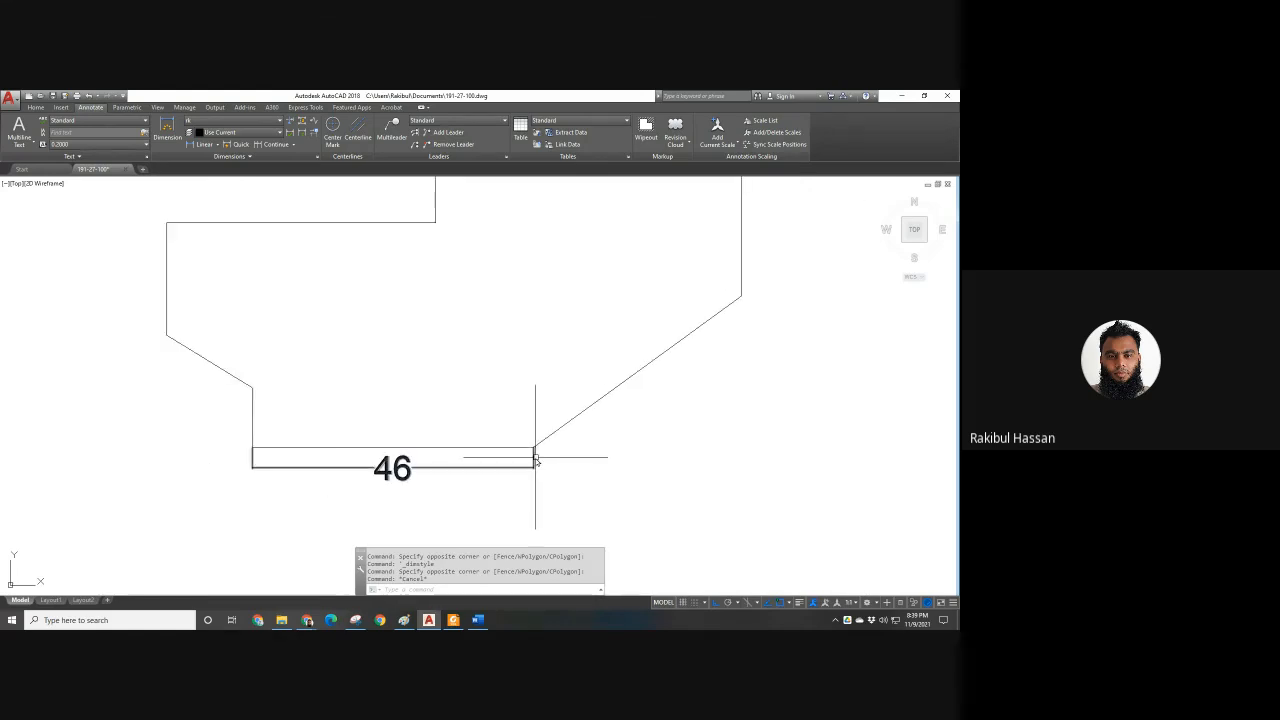
{"action": "left_click", "coordinate": [522, 456]}
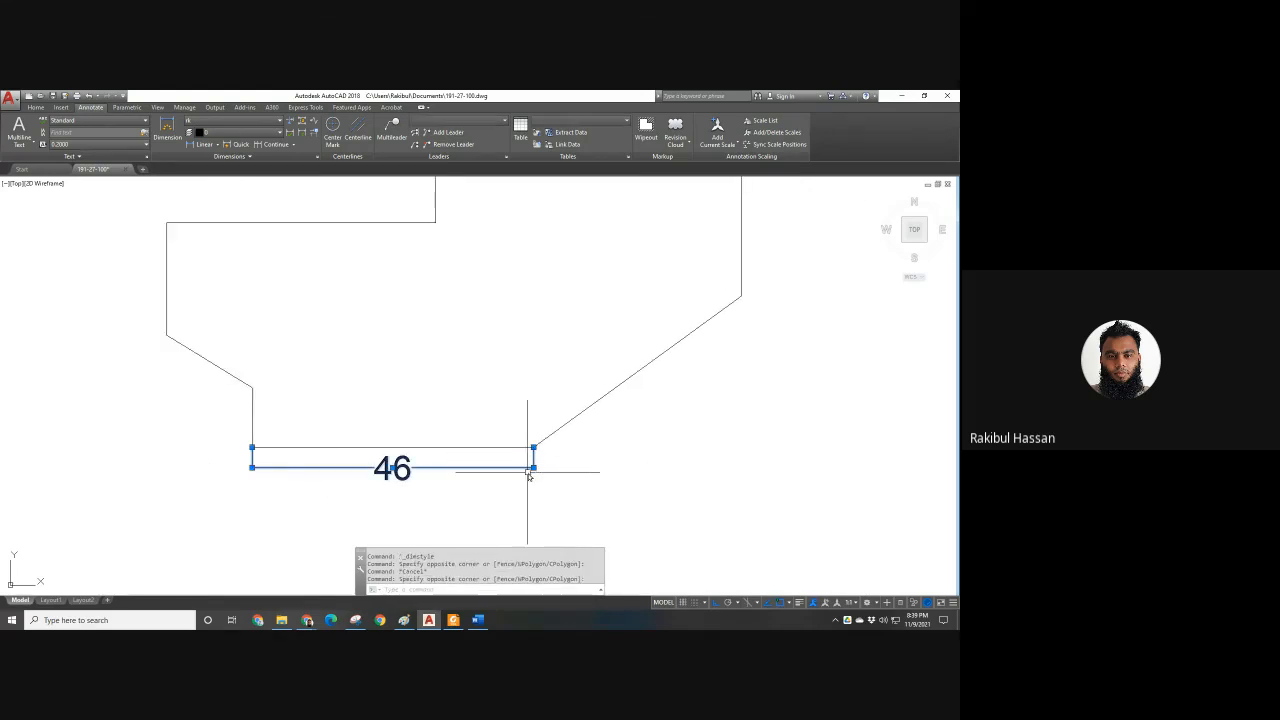
{"action": "key", "text": "Escape"}
{"action": "scroll", "coordinate": [530, 455], "scroll_direction": "up", "scroll_amount": 2}
{"action": "scroll", "coordinate": [535, 450], "scroll_direction": "up", "scroll_amount": 2}
{"action": "left_click", "coordinate": [471, 449]}
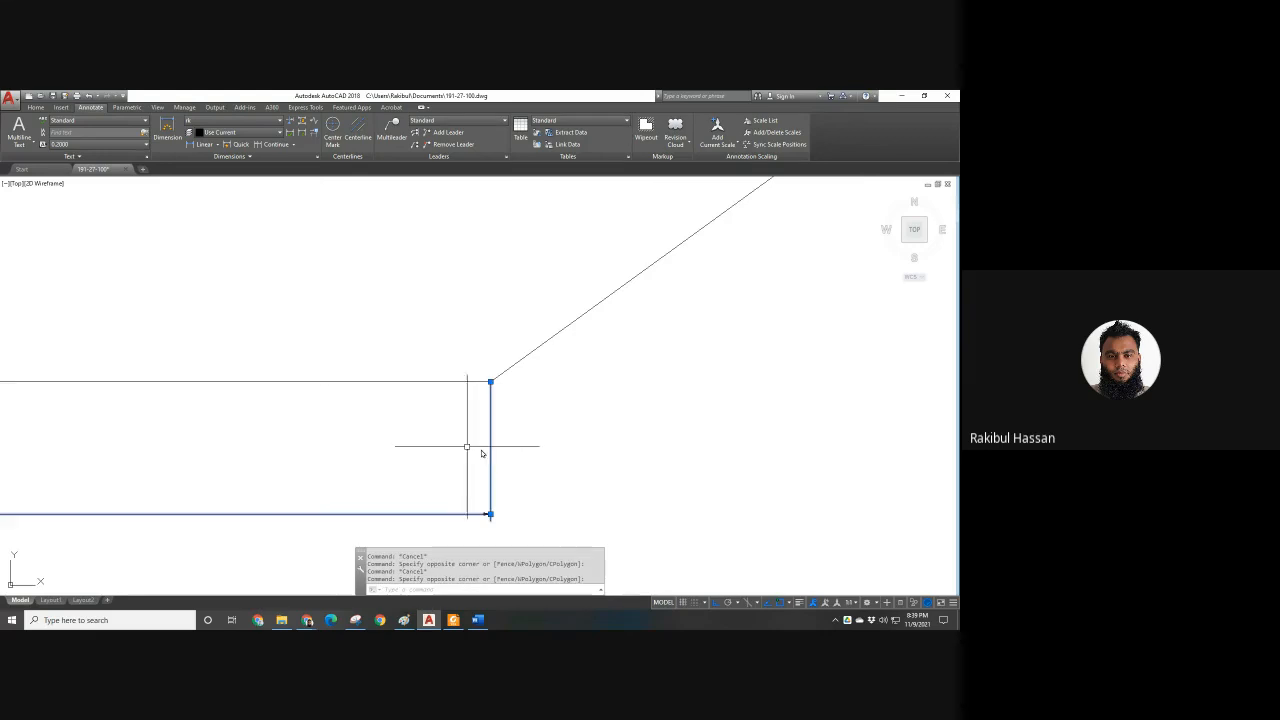
{"action": "middle_click_drag", "start_coordinate": [527, 486], "coordinate": [731, 437]}
{"action": "scroll", "coordinate": [731, 437], "scroll_direction": "down", "scroll_amount": 6}
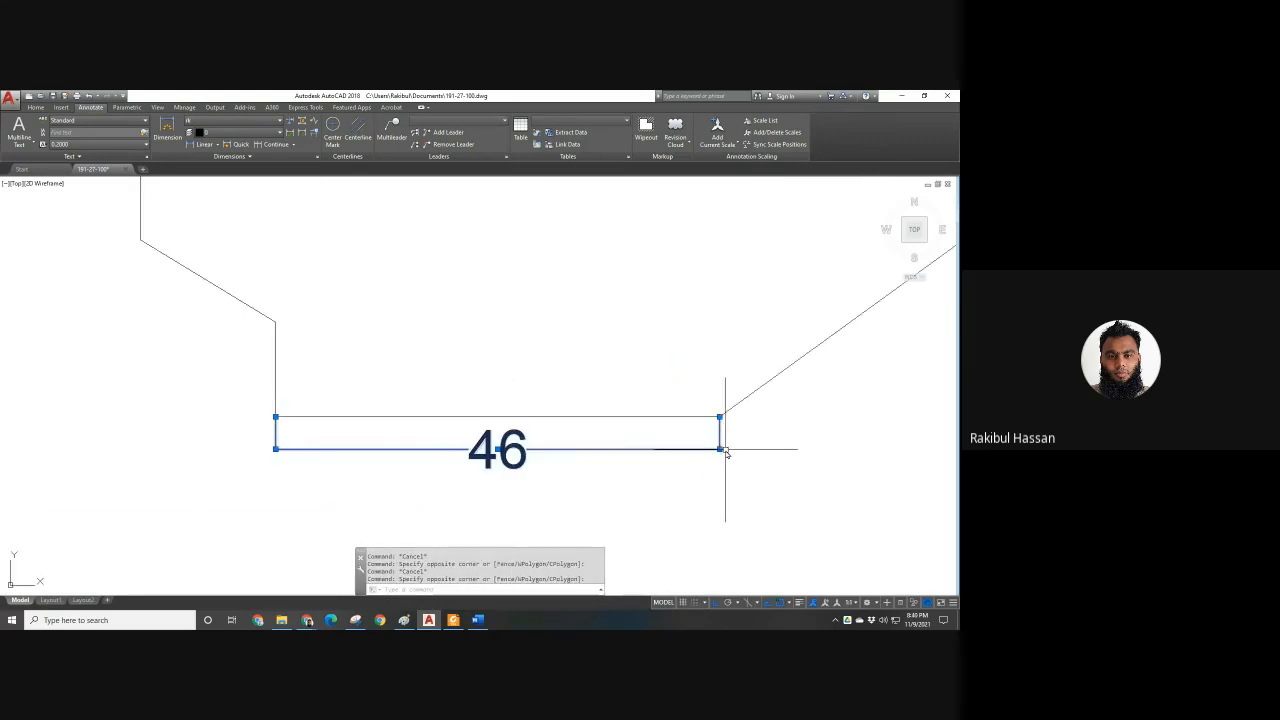
{"action": "scroll", "coordinate": [284, 432], "scroll_direction": "up", "scroll_amount": 4}
{"action": "scroll", "coordinate": [285, 430], "scroll_direction": "down", "scroll_amount": 2}
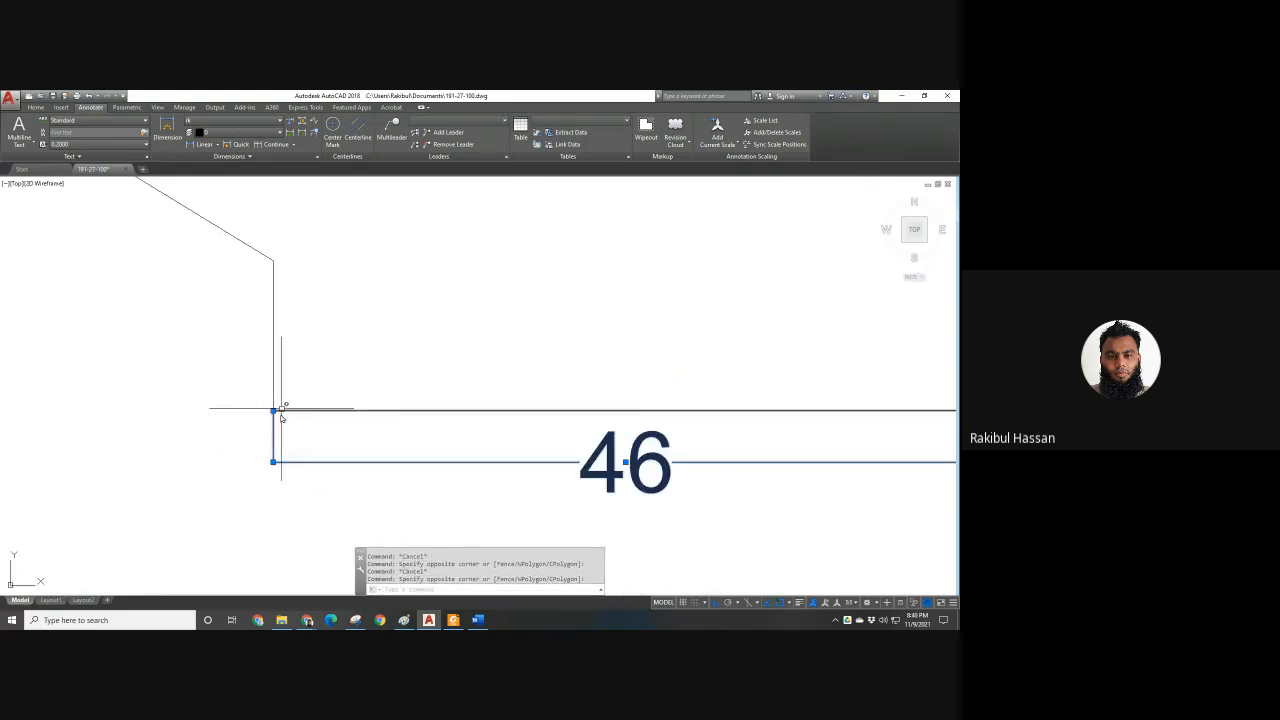
{"action": "scroll", "coordinate": [380, 480], "scroll_direction": "down", "scroll_amount": 5}
{"action": "scroll", "coordinate": [470, 470], "scroll_direction": "up", "scroll_amount": 3}
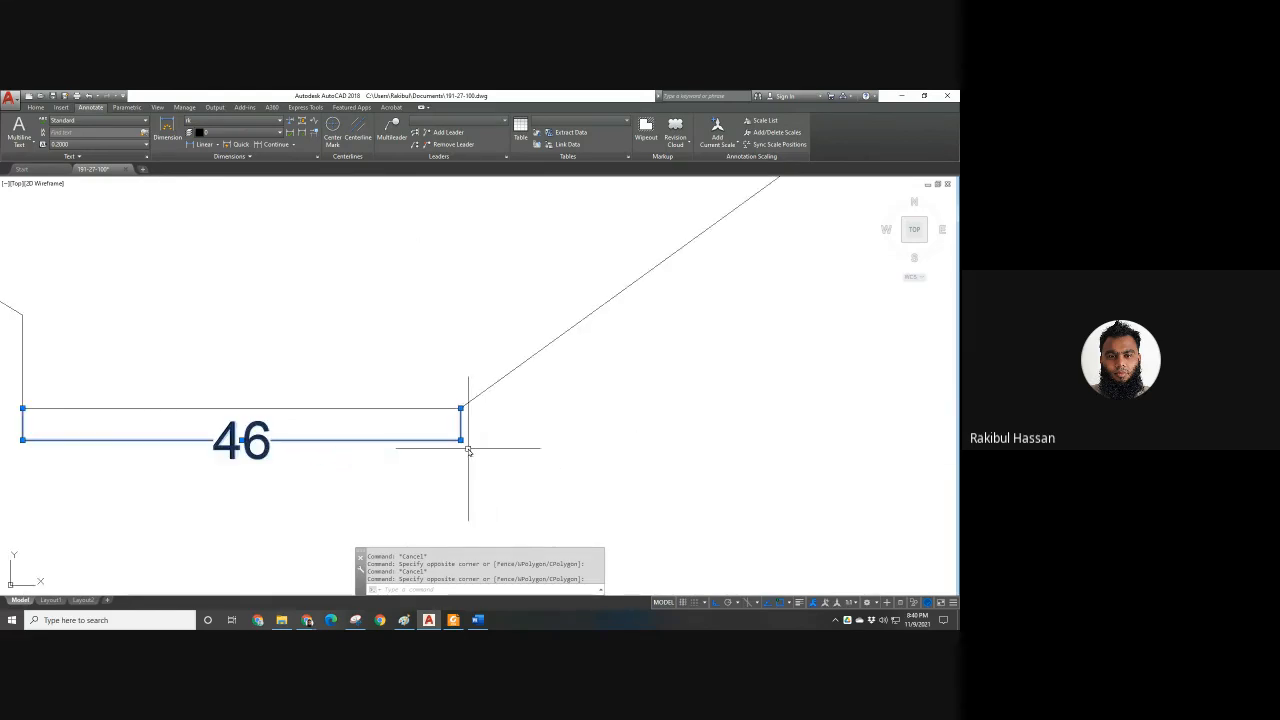
Move the bottom-edge dimension line slightly farther below the shape and deselect the dimension.
{"action": "left_click", "coordinate": [460, 439]}
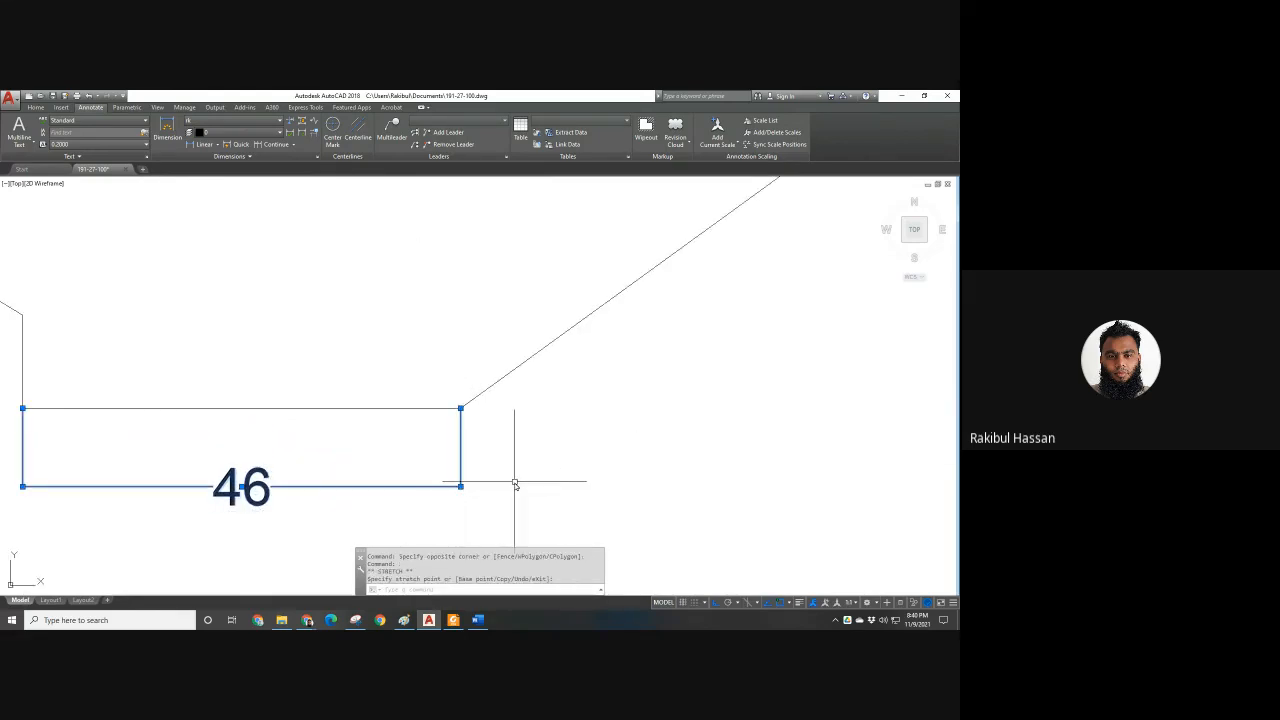
{"action": "left_click", "coordinate": [460, 446]}
{"action": "left_click", "coordinate": [460, 446]}
{"action": "key", "text": "Escape"}
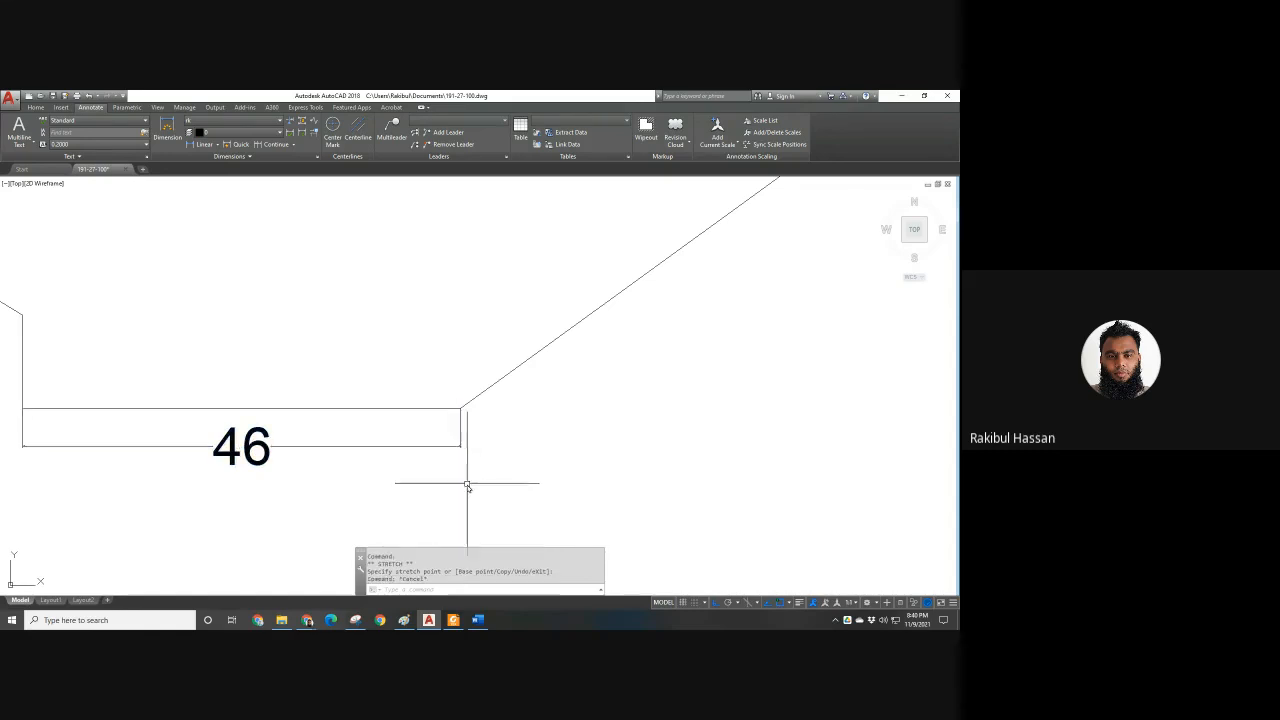
{"action": "left_click", "coordinate": [405, 451]}
{"action": "key", "text": "Escape"}
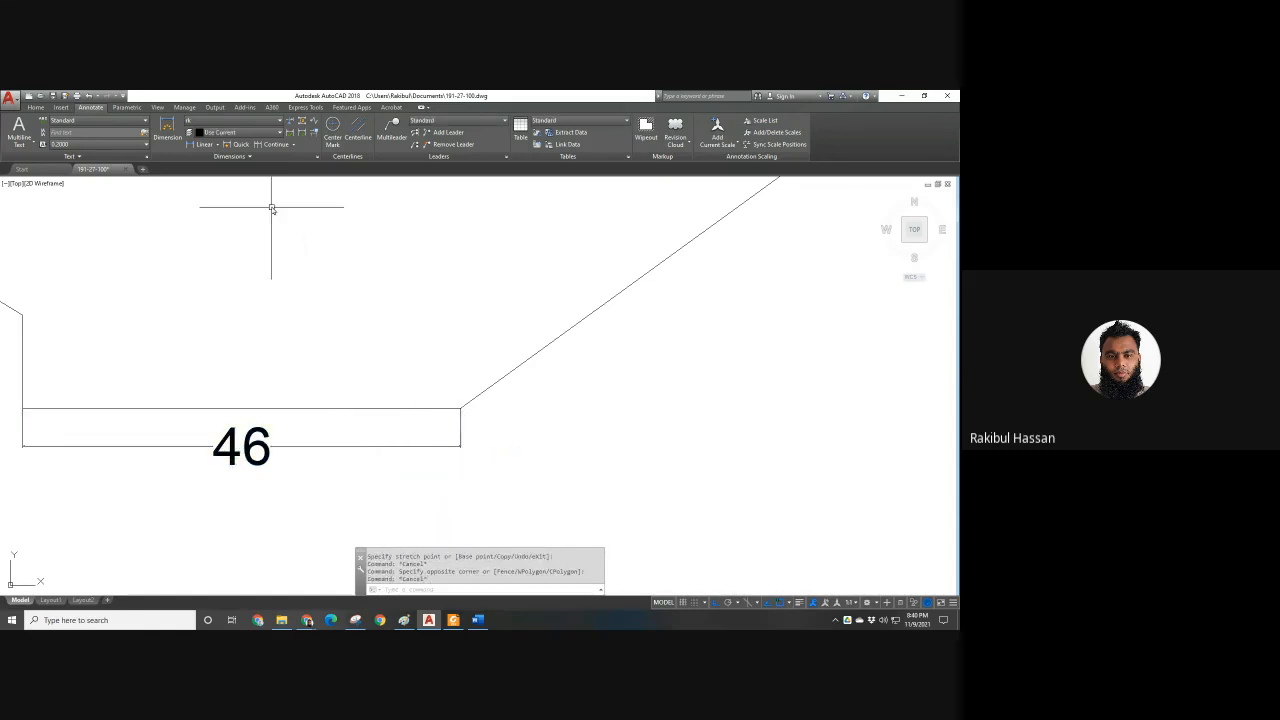
Modify the rk dimension style to use fixed-length extension lines and extend 5 beyond the dimension lines.
{"action": "left_click", "coordinate": [314, 160]}
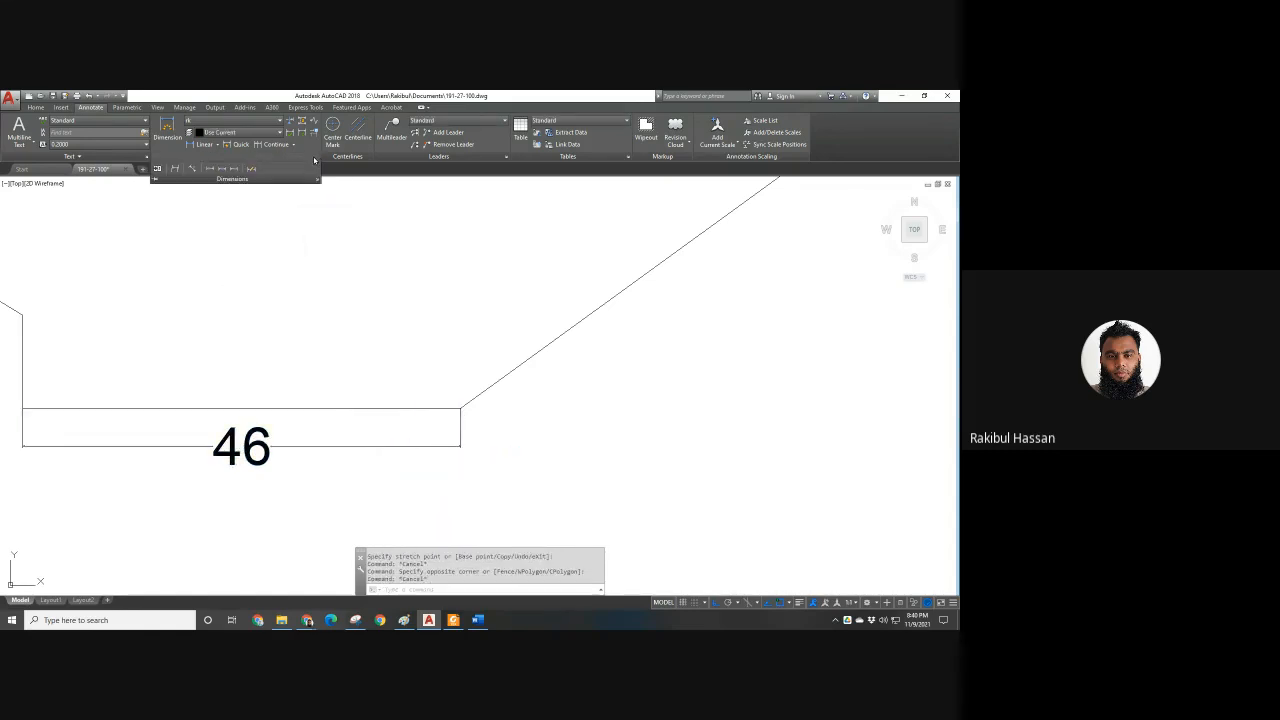
{"action": "key", "text": "Escape"}
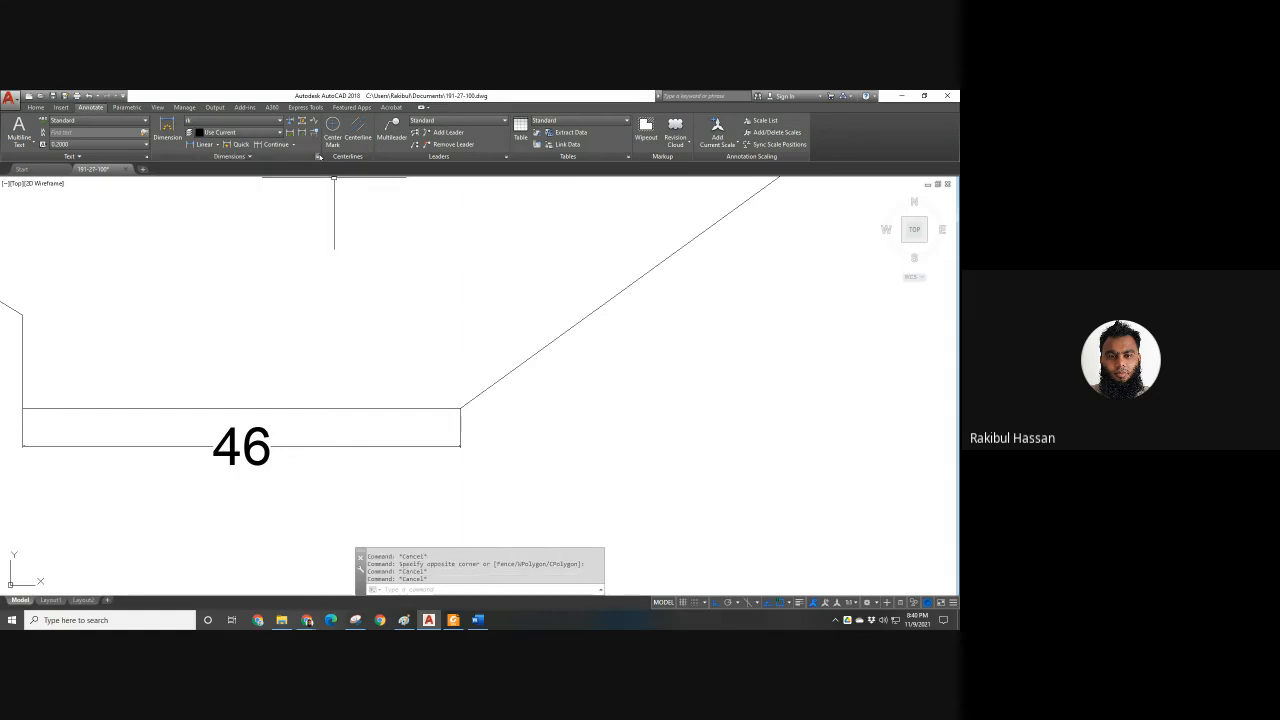
{"action": "left_click", "coordinate": [318, 157]}
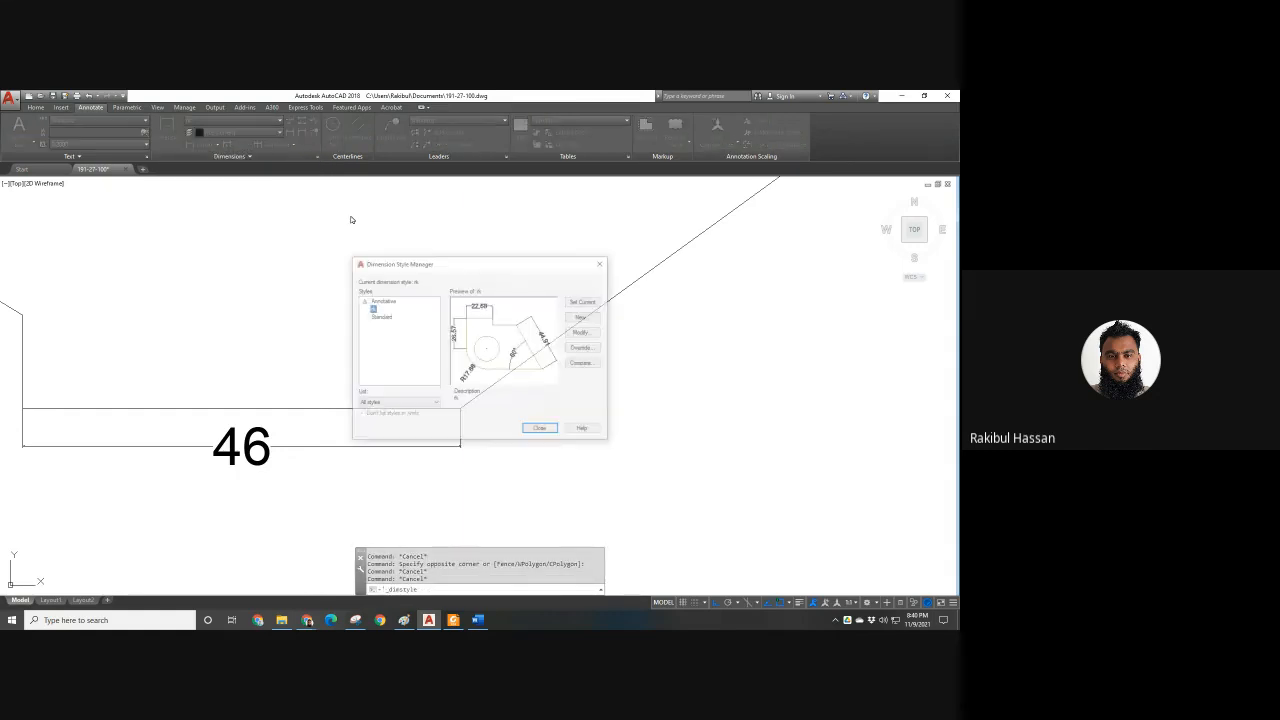
{"action": "left_click", "coordinate": [582, 334]}
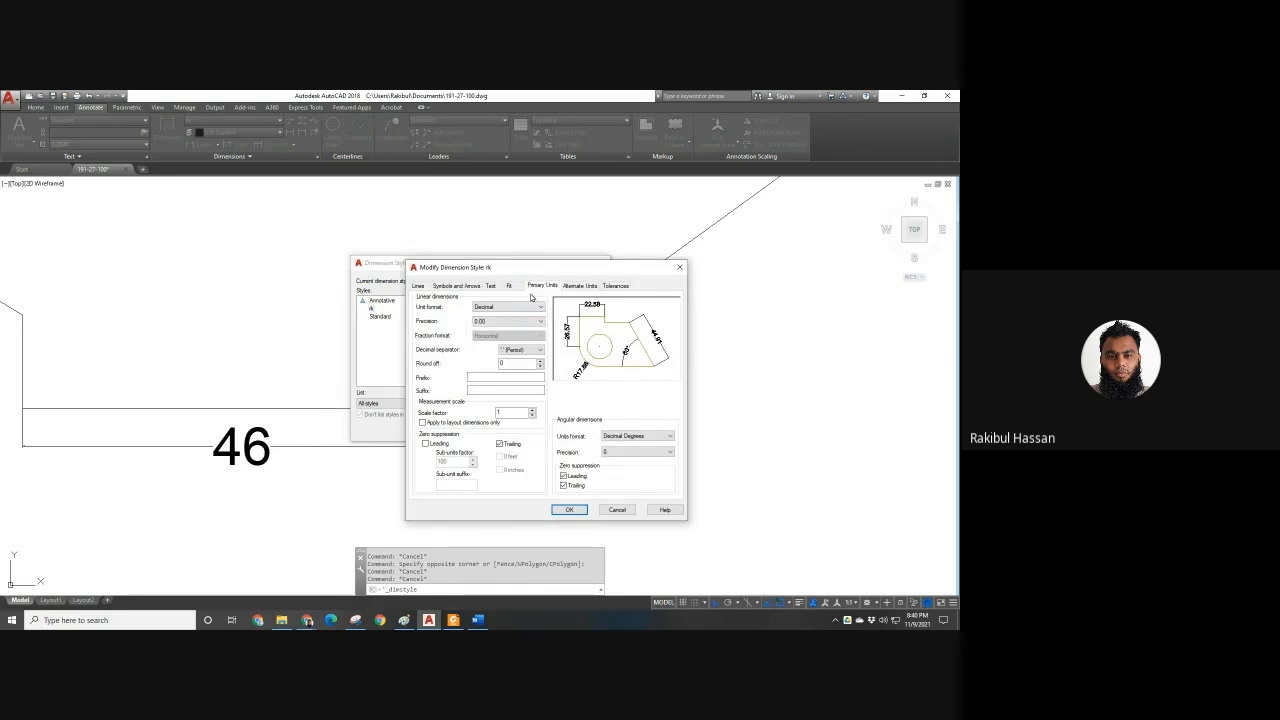
{"action": "left_click", "coordinate": [493, 286]}
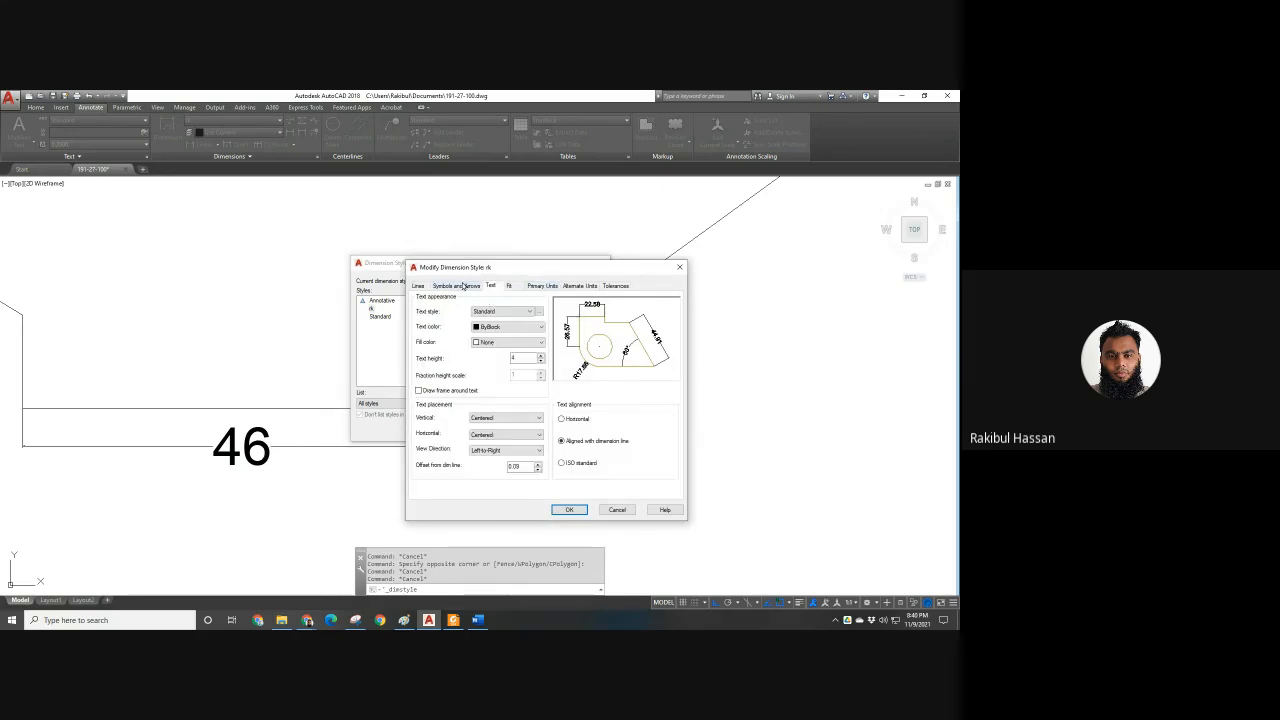
{"action": "left_click", "coordinate": [418, 286]}
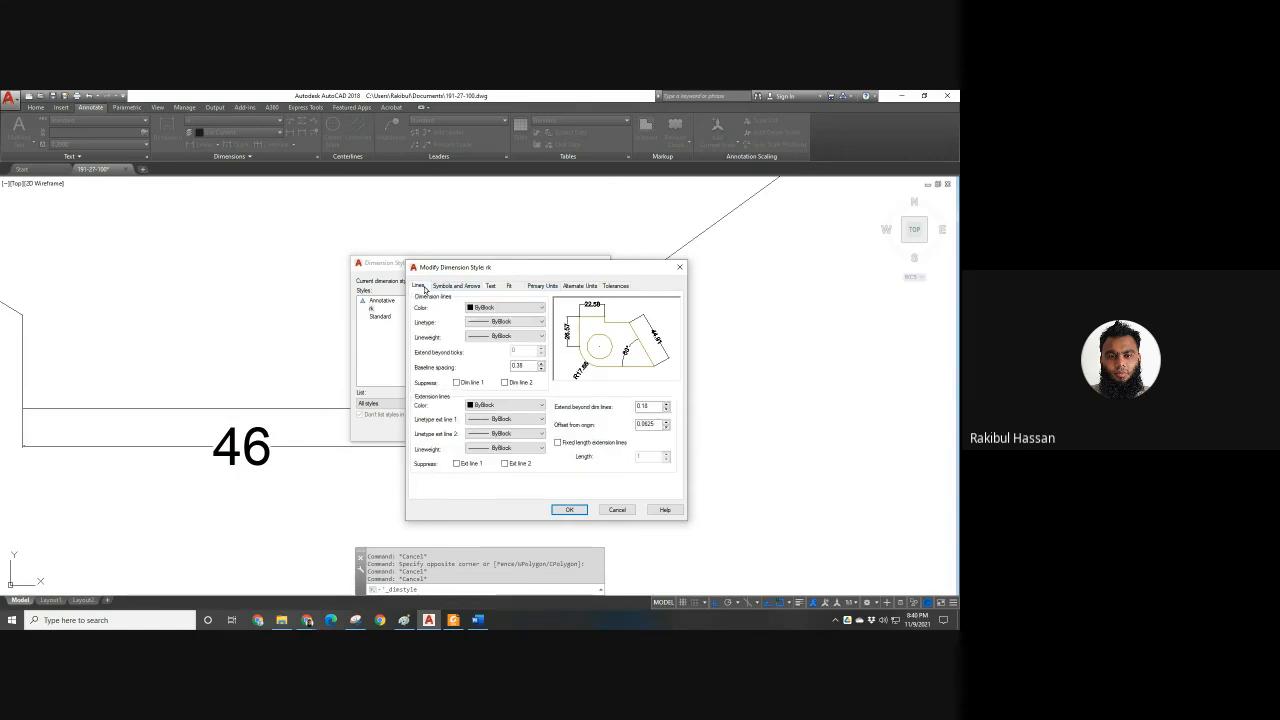
{"action": "left_click", "coordinate": [457, 287]}
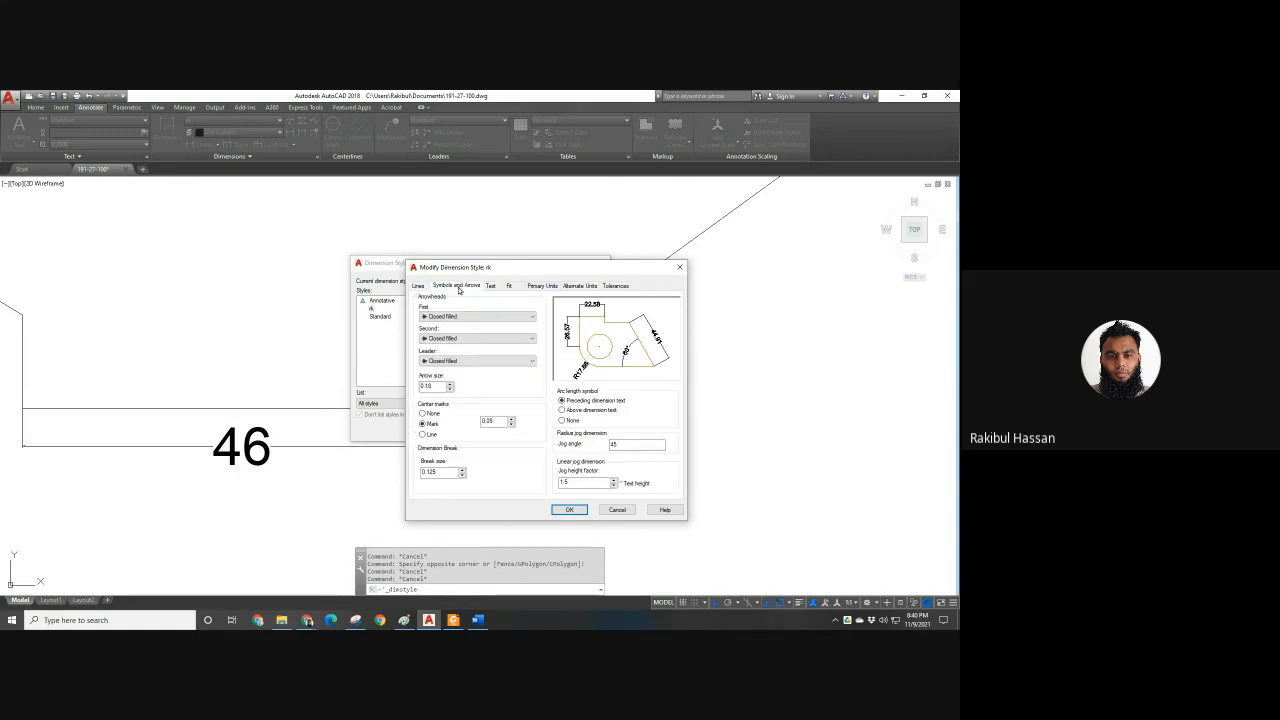
{"action": "left_click", "coordinate": [416, 287]}
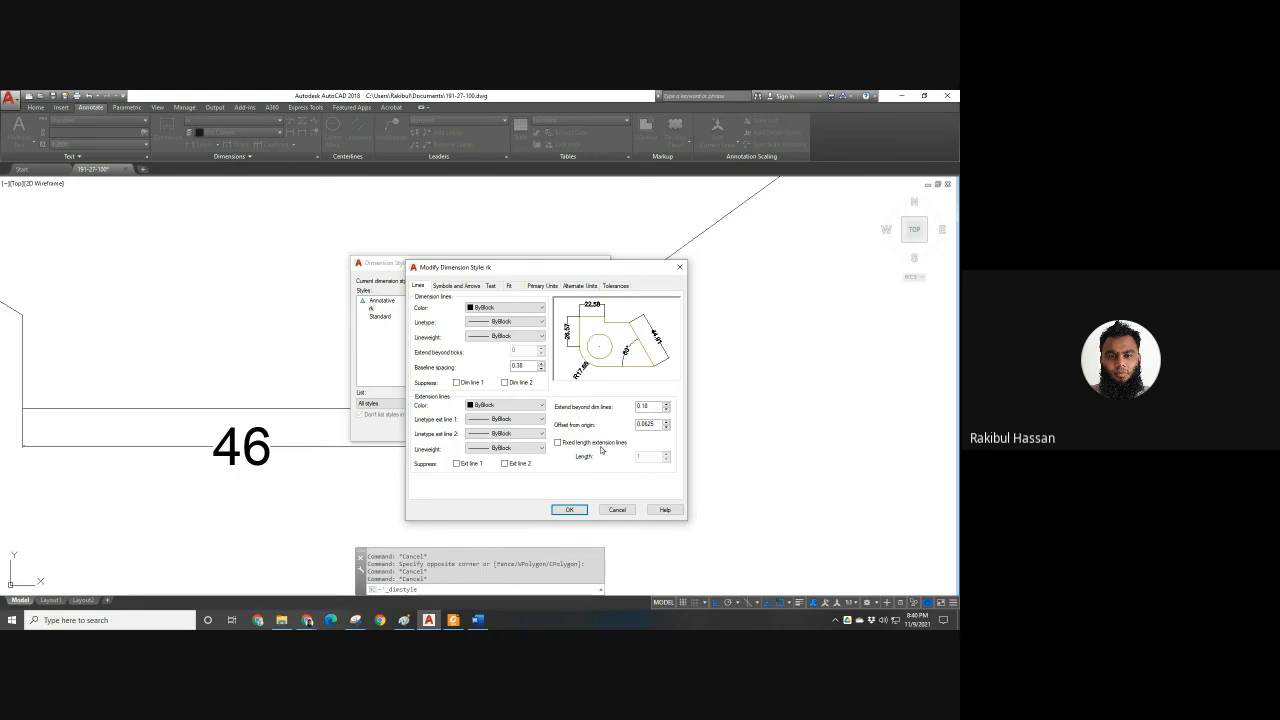
{"action": "left_click", "coordinate": [557, 443]}
{"action": "left_click_drag", "start_coordinate": [656, 406], "coordinate": [621, 405]}
{"action": "type", "text": "5"}
{"action": "left_click", "coordinate": [567, 510]}
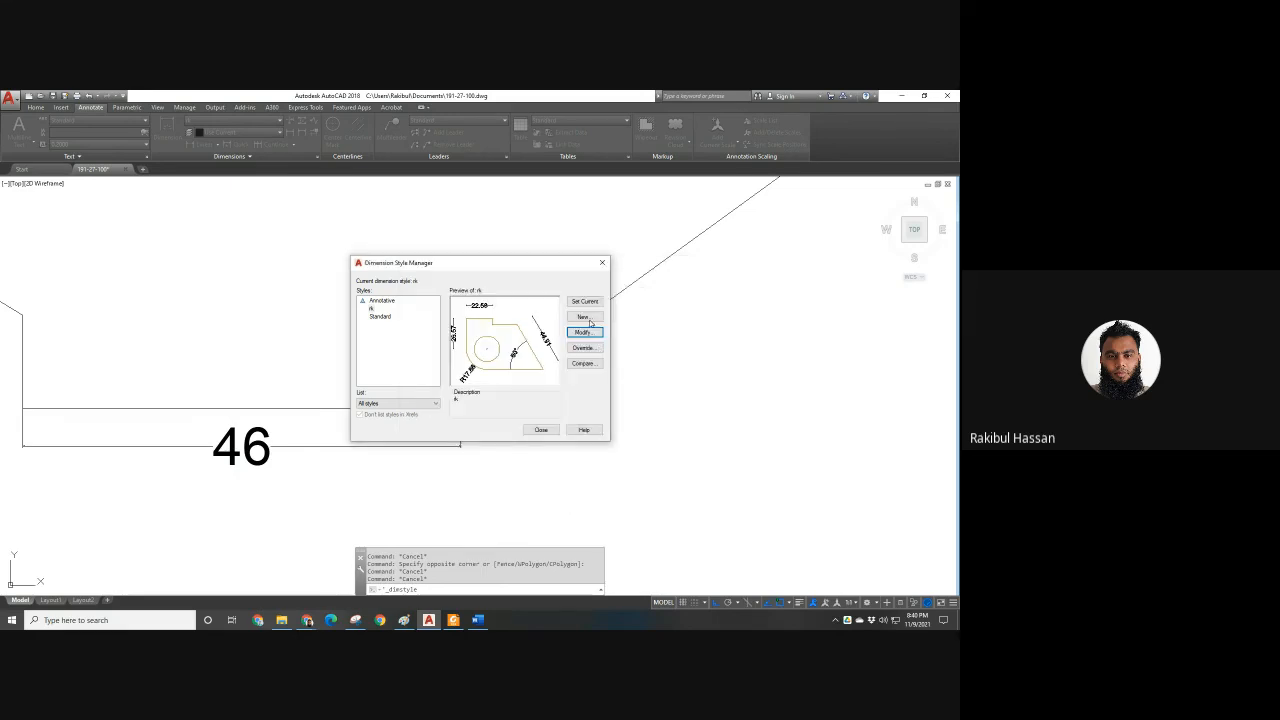
Close the dimension style manager and examine the bottom-edge dimension against the whole shape.
{"action": "left_click_drag", "start_coordinate": [541, 263], "coordinate": [779, 270]}
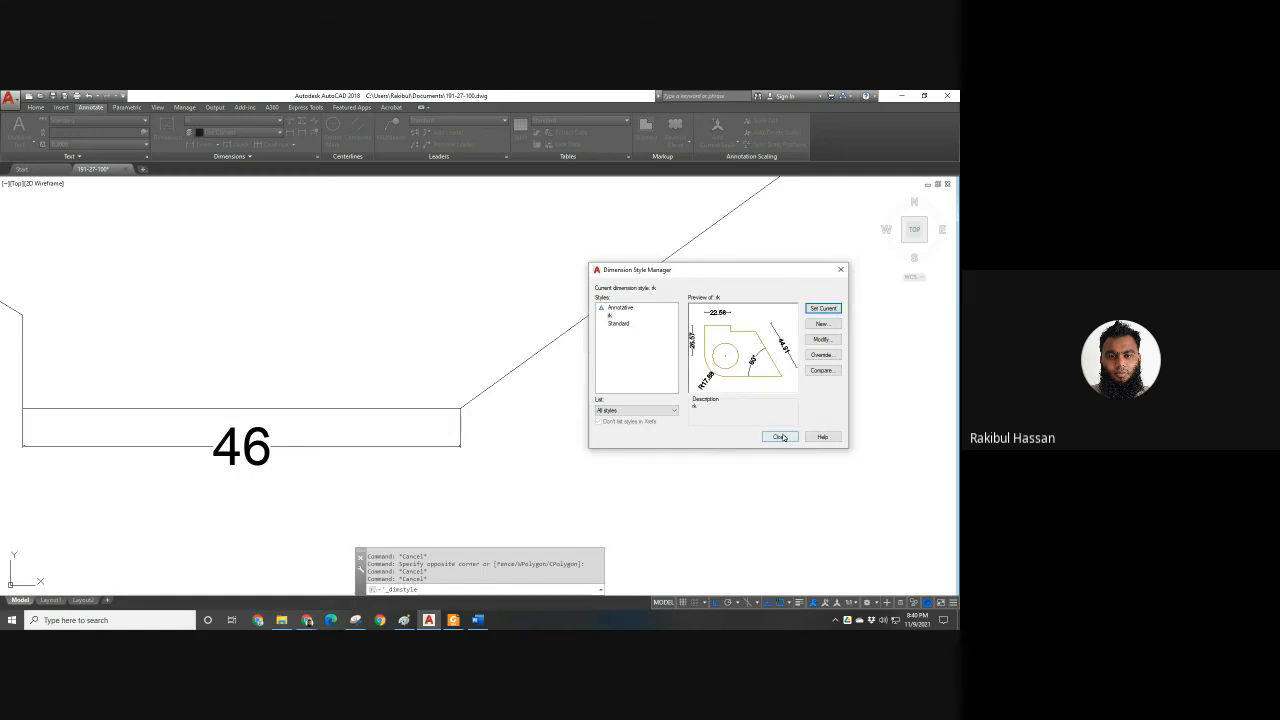
{"action": "left_click", "coordinate": [782, 437]}
{"action": "scroll", "coordinate": [434, 434], "scroll_direction": "down", "scroll_amount": 4}
{"action": "scroll", "coordinate": [464, 490], "scroll_direction": "up", "scroll_amount": 2}
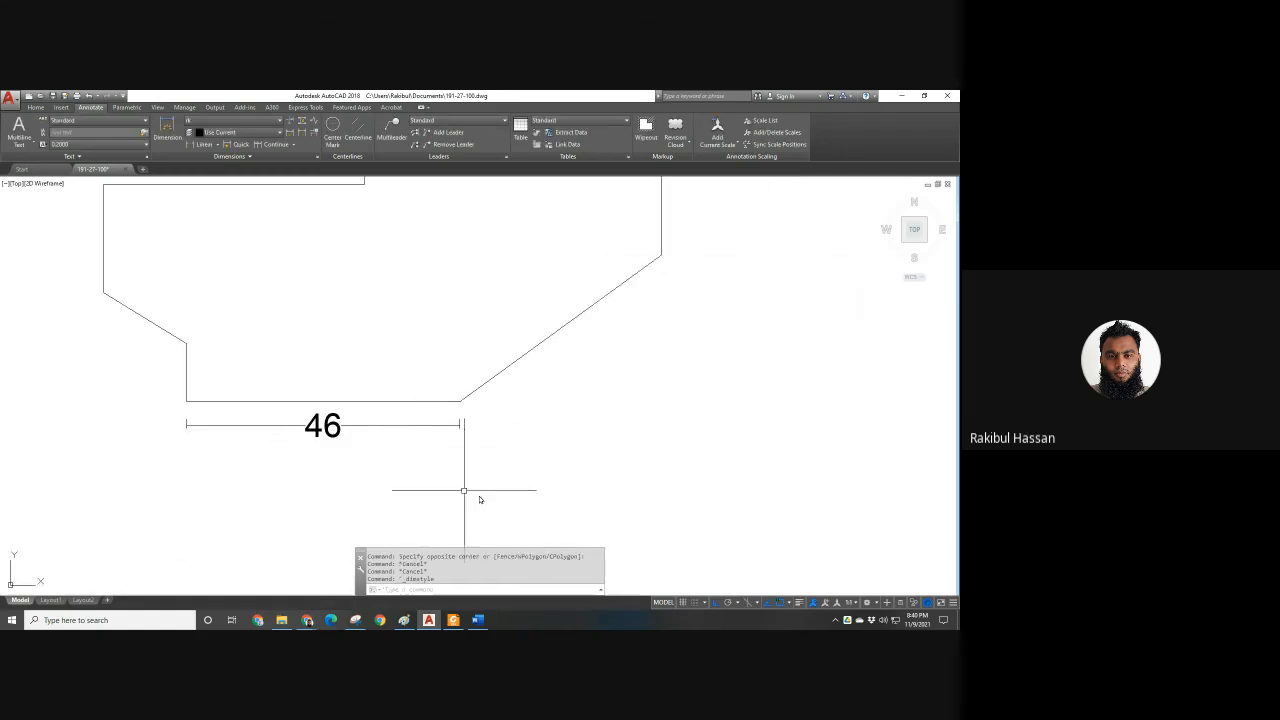
{"action": "key", "text": "Escape"}
{"action": "scroll", "coordinate": [718, 519], "scroll_direction": "down", "scroll_amount": 1}
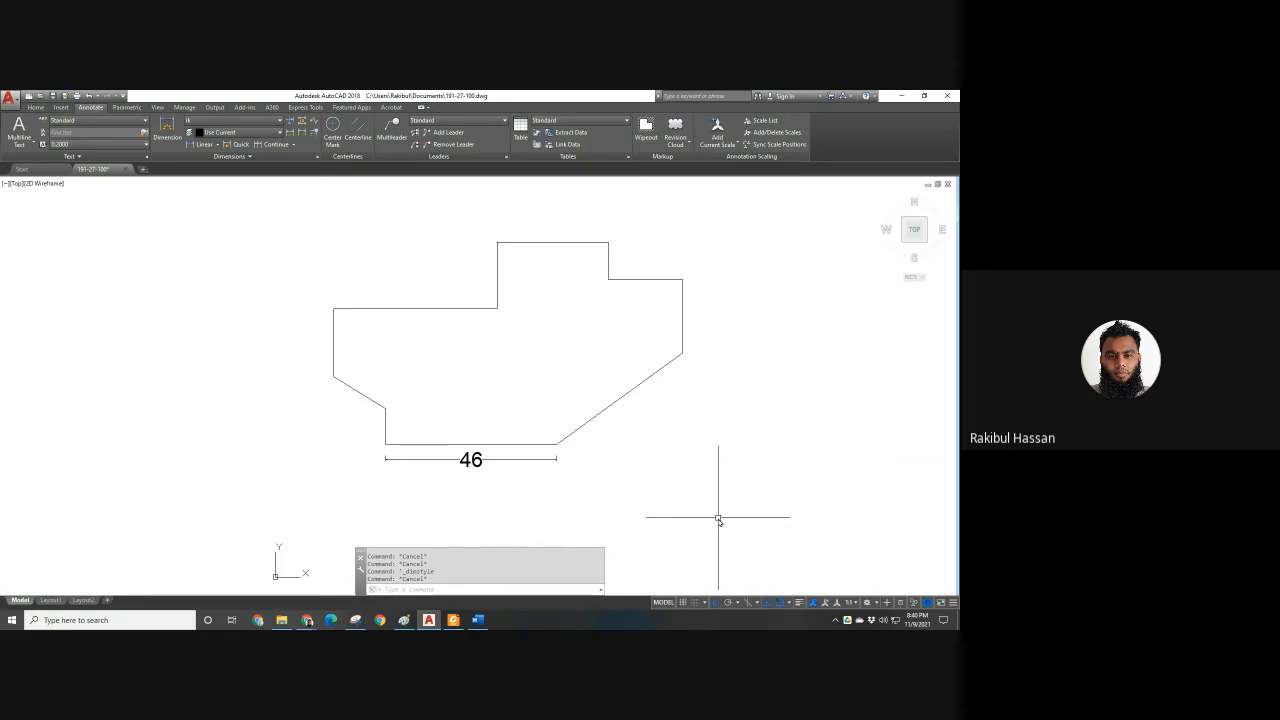
{"action": "middle_click_drag", "start_coordinate": [718, 519], "coordinate": [608, 505]}
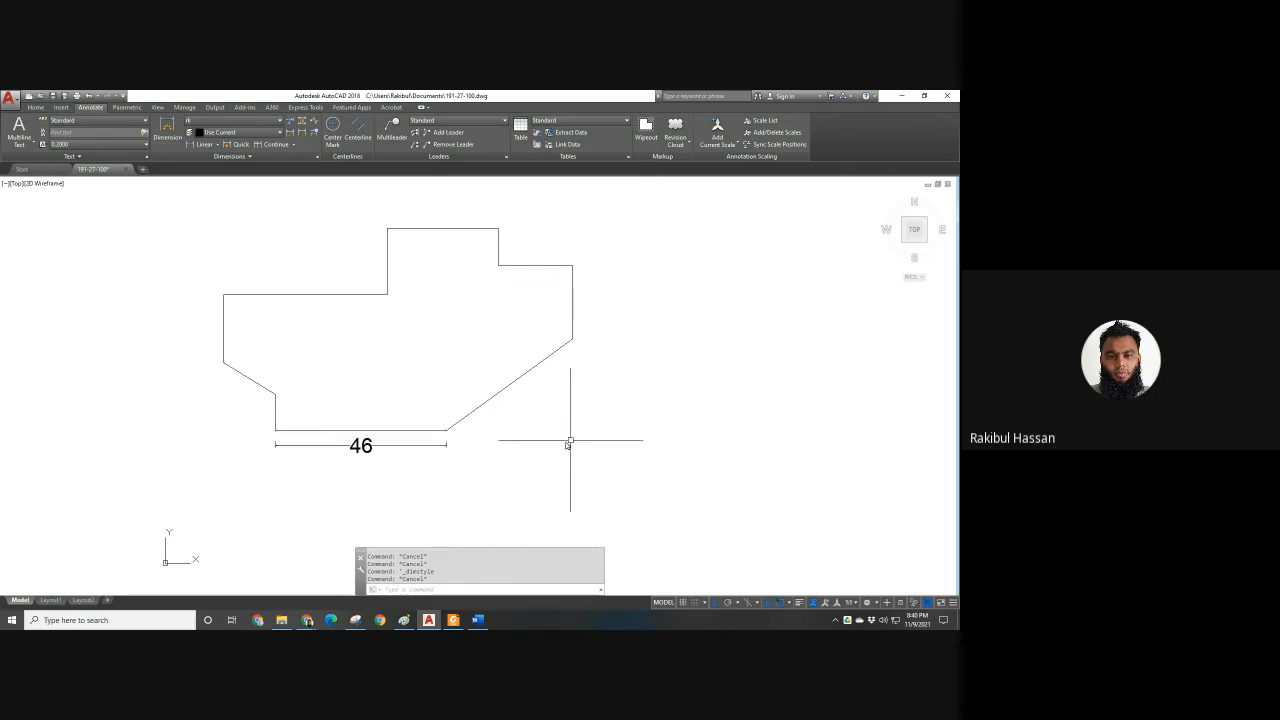
Reduce the text height in the rk dimension style and apply the change to the drawing.
{"action": "left_click", "coordinate": [316, 158]}
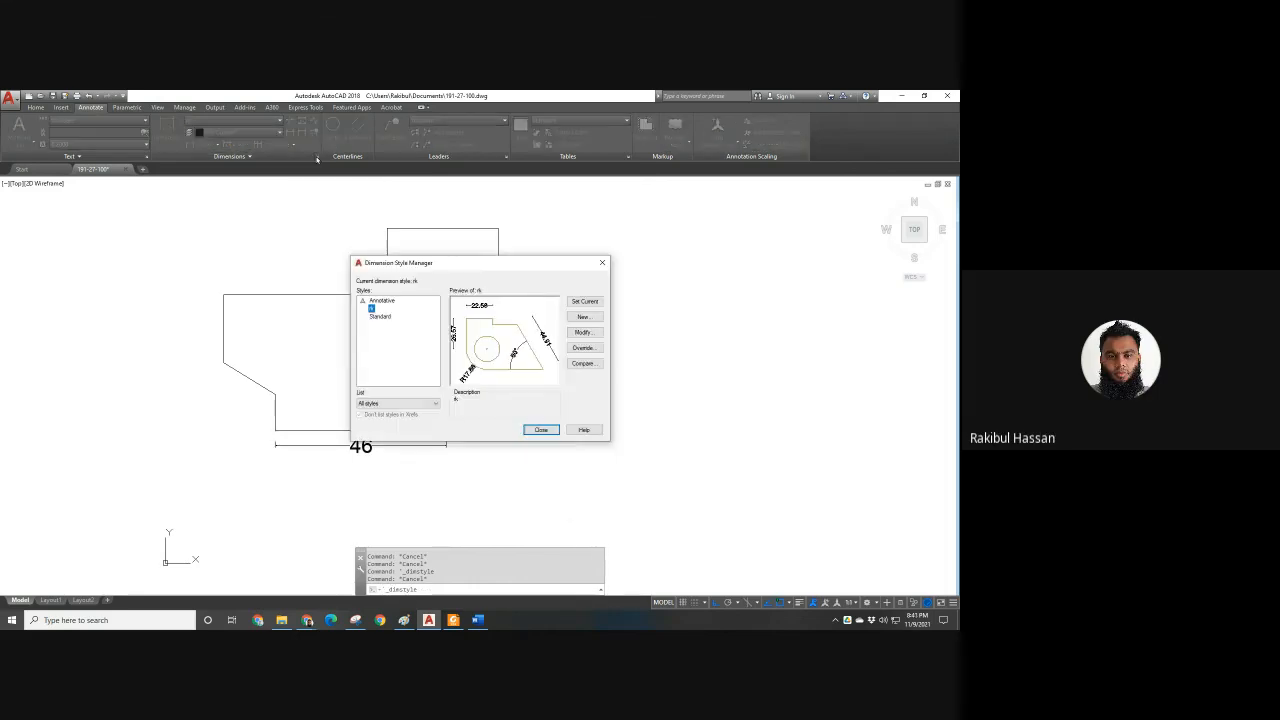
{"action": "mouse_move", "coordinate": [466, 260]}
{"action": "left_mouse_down"}
{"action": "mouse_move", "coordinate": [777, 277]}
{"action": "mouse_move", "coordinate": [749, 270]}
{"action": "left_mouse_up"}
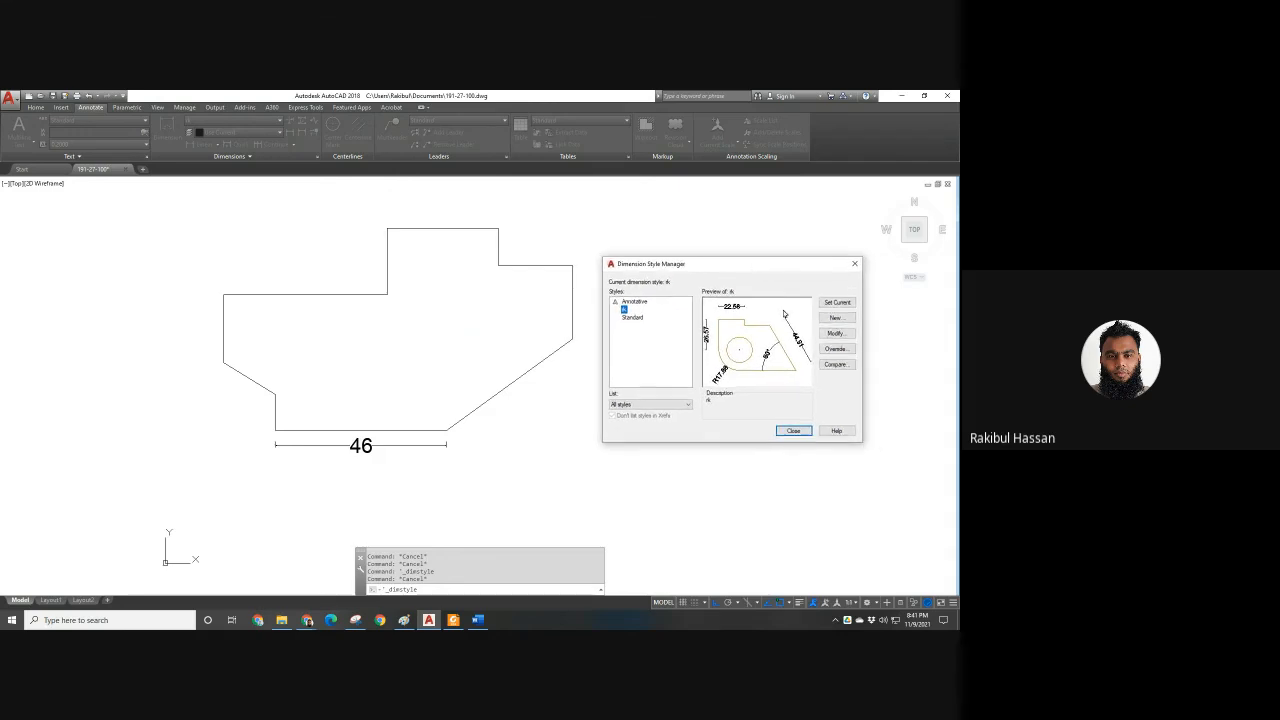
{"action": "left_click", "coordinate": [835, 334]}
{"action": "left_click_drag", "start_coordinate": [568, 270], "coordinate": [753, 273]}
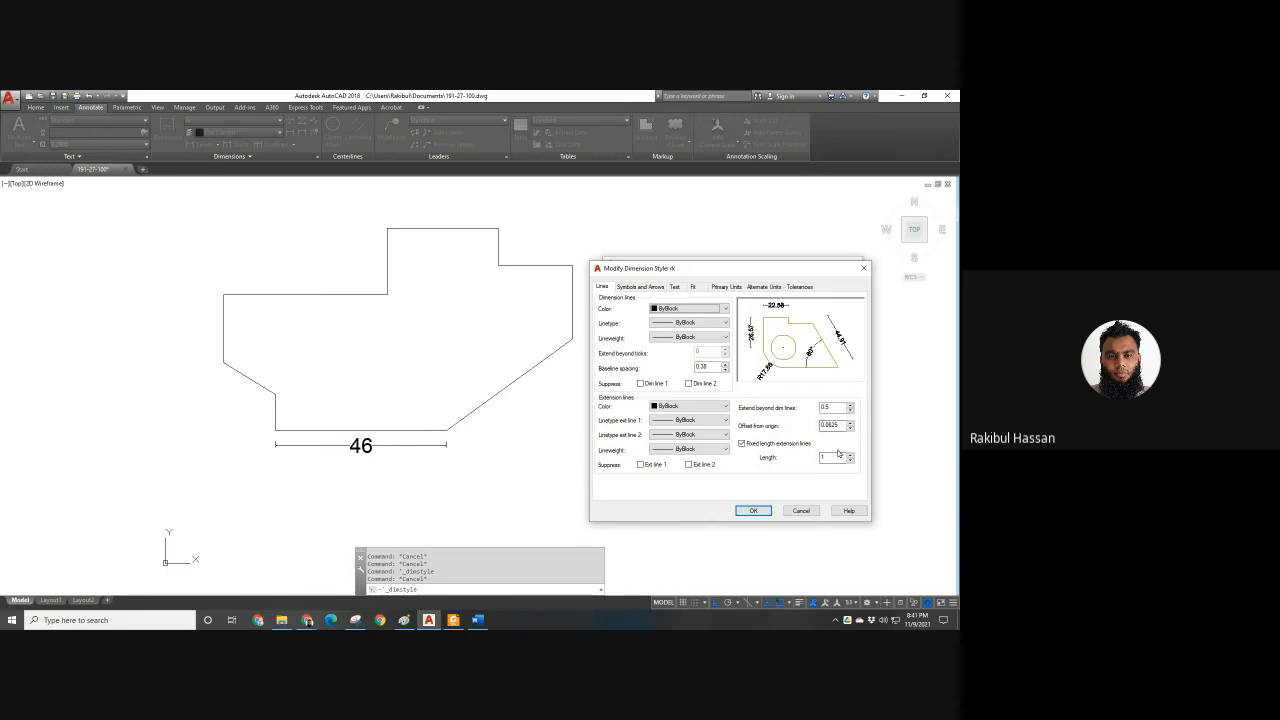
{"action": "double_click", "coordinate": [816, 408]}
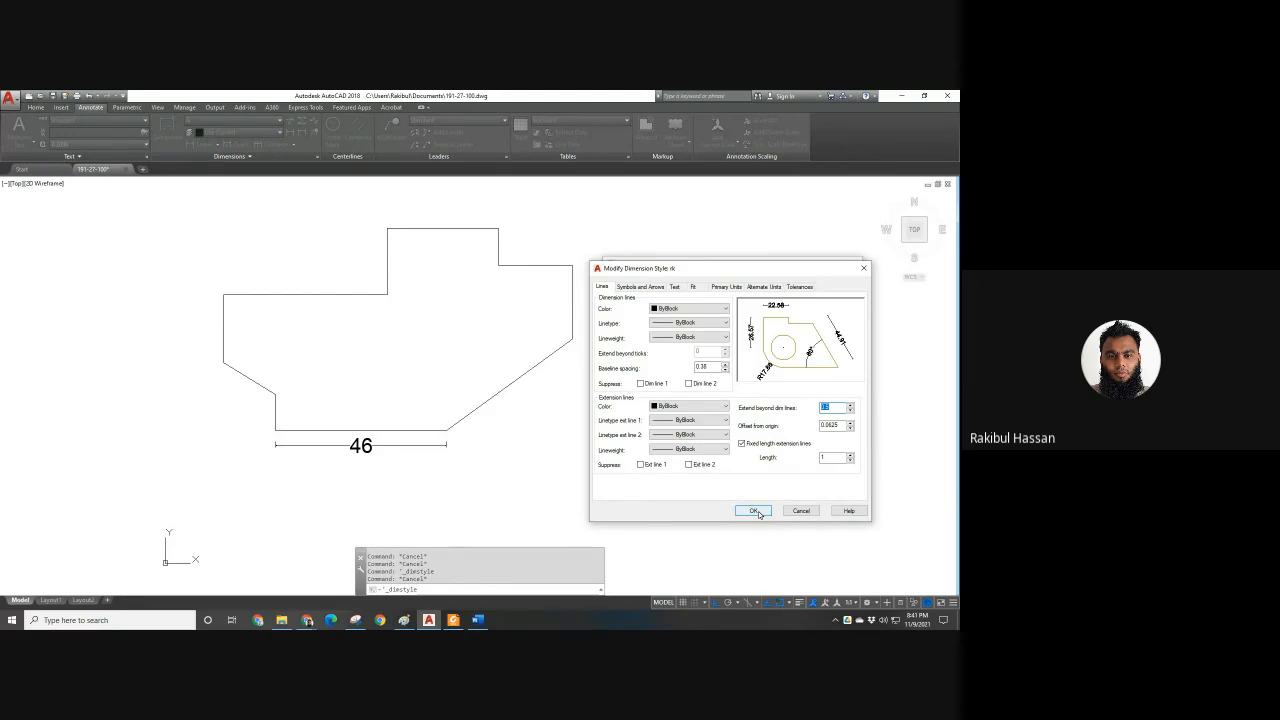
{"action": "left_click", "coordinate": [676, 287]}
{"action": "double_click", "coordinate": [706, 359]}
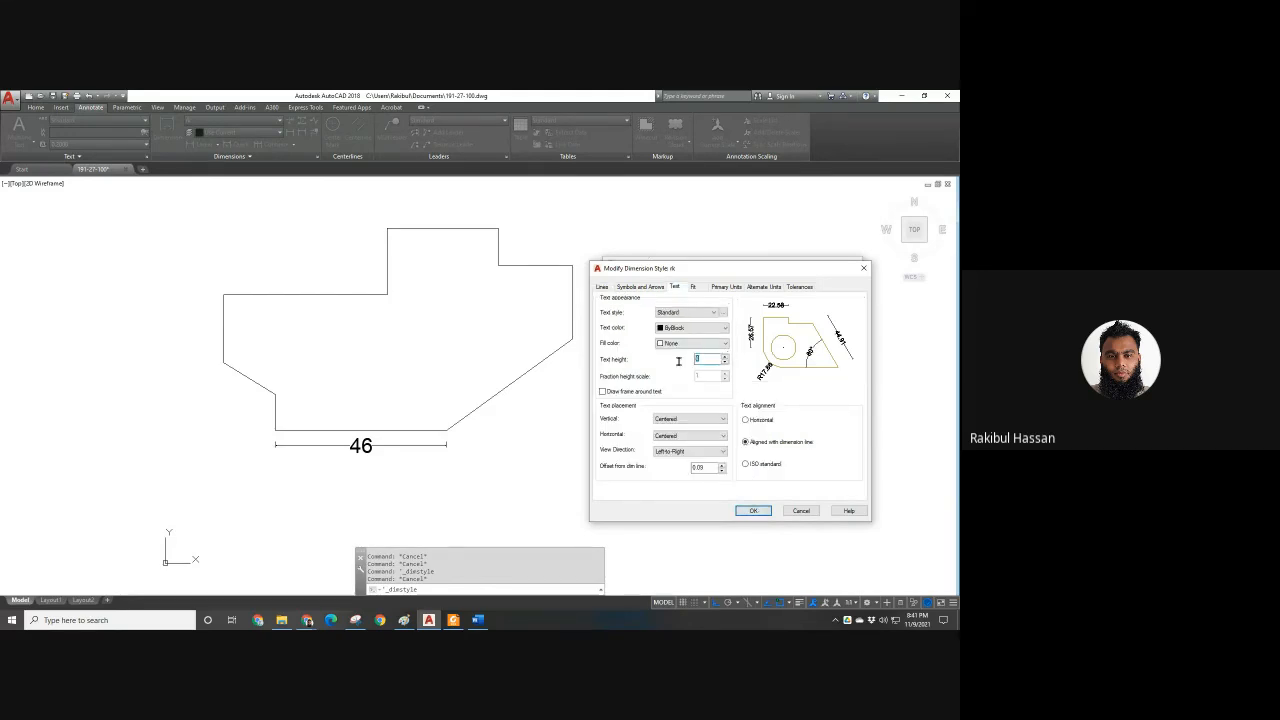
{"action": "left_click", "coordinate": [753, 510]}
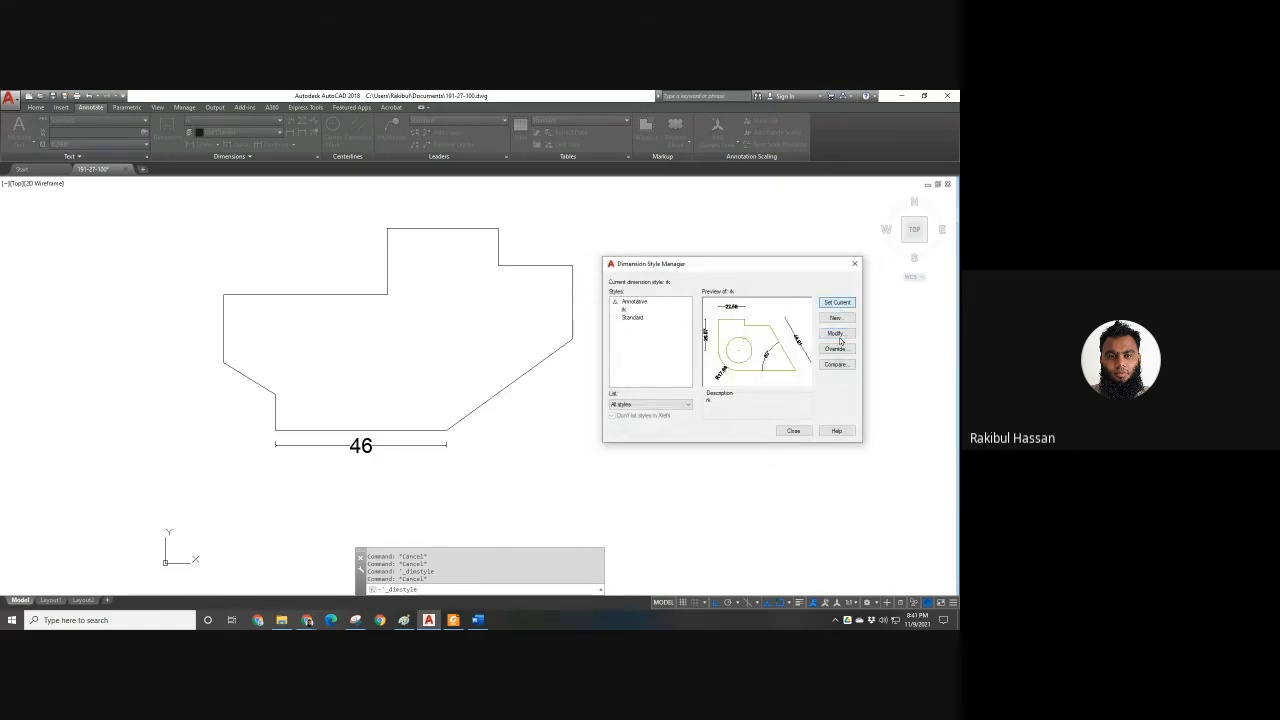
{"action": "left_click", "coordinate": [793, 430]}
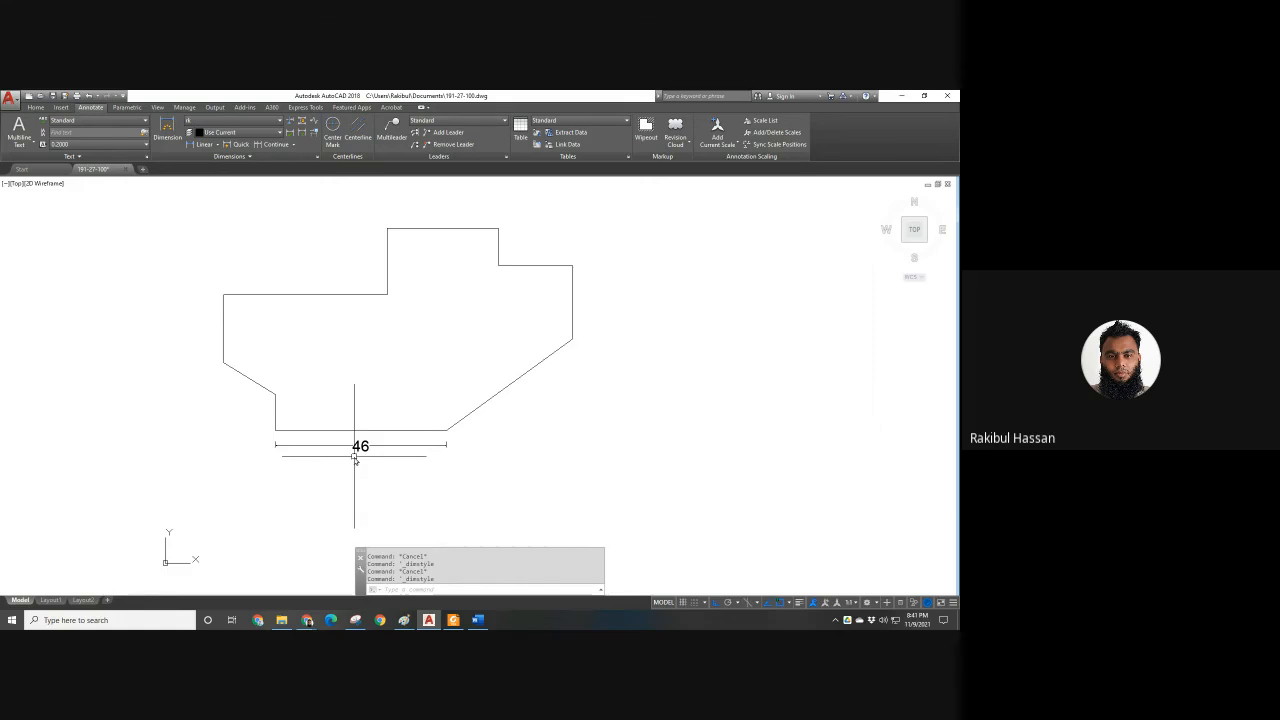
{"action": "key", "text": "Return"}
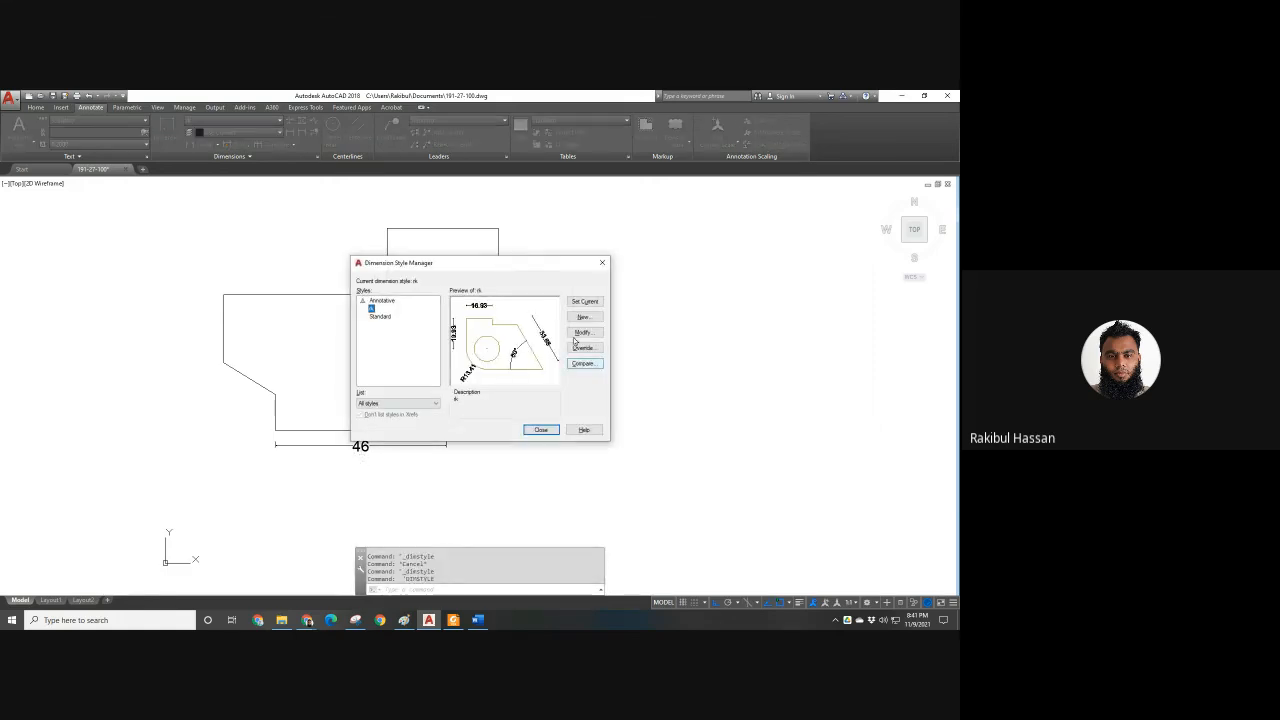
{"action": "left_click_drag", "start_coordinate": [539, 262], "coordinate": [827, 292]}
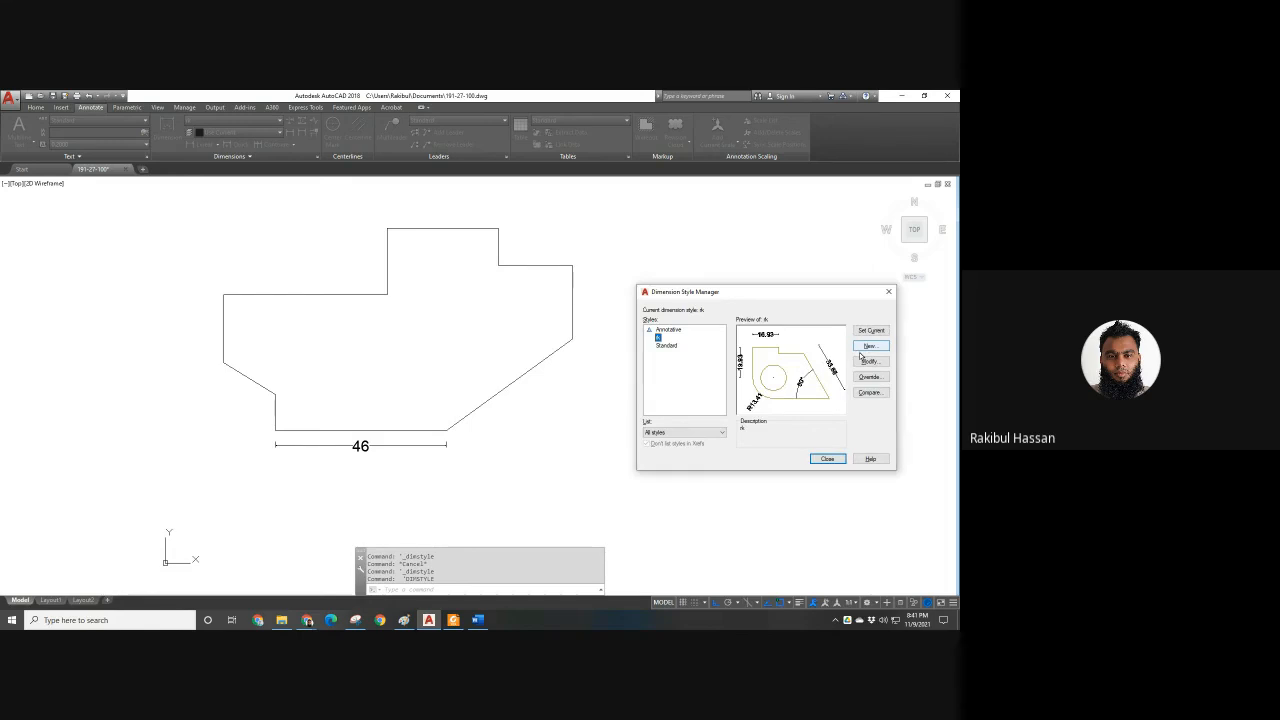
{"action": "left_click", "coordinate": [835, 465]}
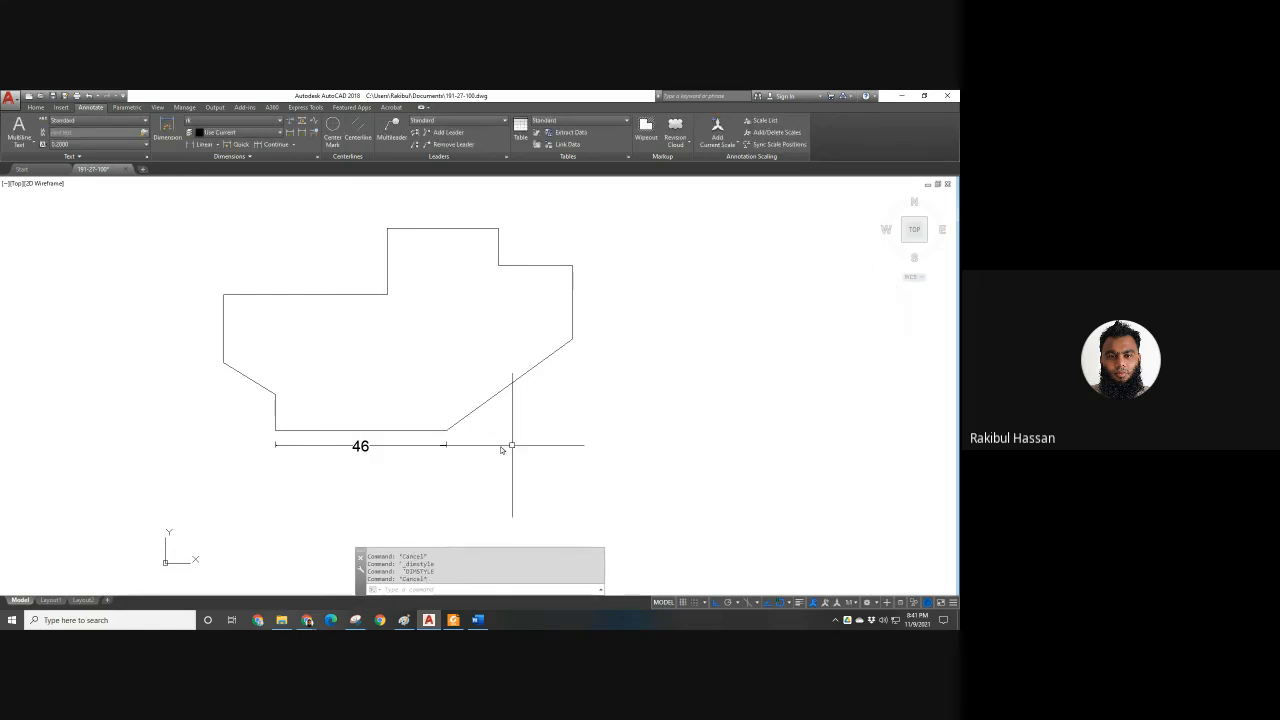
Switch to the AutoCAD.docx document in Word, examine the exercise drawing asking for kk, and return to AutoCAD.
{"action": "left_click", "coordinate": [479, 621]}
{"action": "scroll", "coordinate": [503, 391], "scroll_direction": "down", "scroll_amount": 10}
{"action": "scroll", "coordinate": [536, 436], "scroll_direction": "down", "scroll_amount": 5}
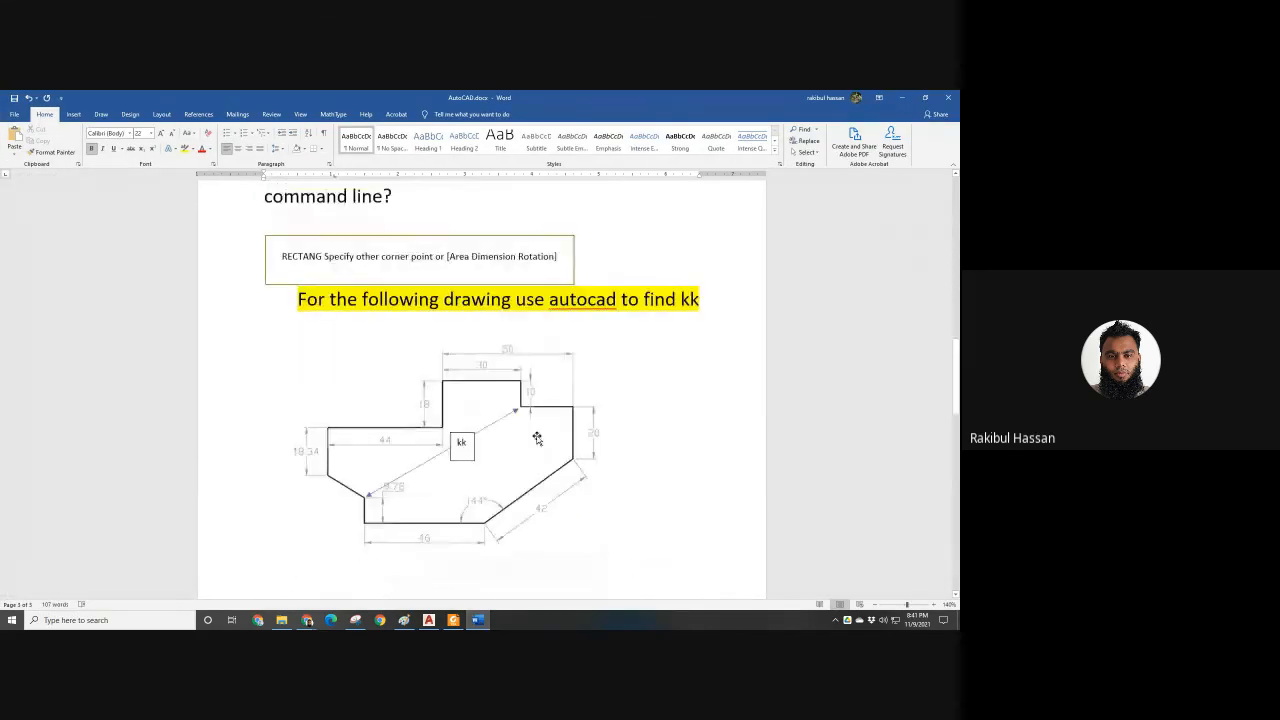
{"action": "scroll", "coordinate": [537, 449], "scroll_direction": "down", "scroll_amount": 5, "text": "ctrl"}
{"action": "scroll", "coordinate": [650, 297], "scroll_direction": "up", "scroll_amount": 3}
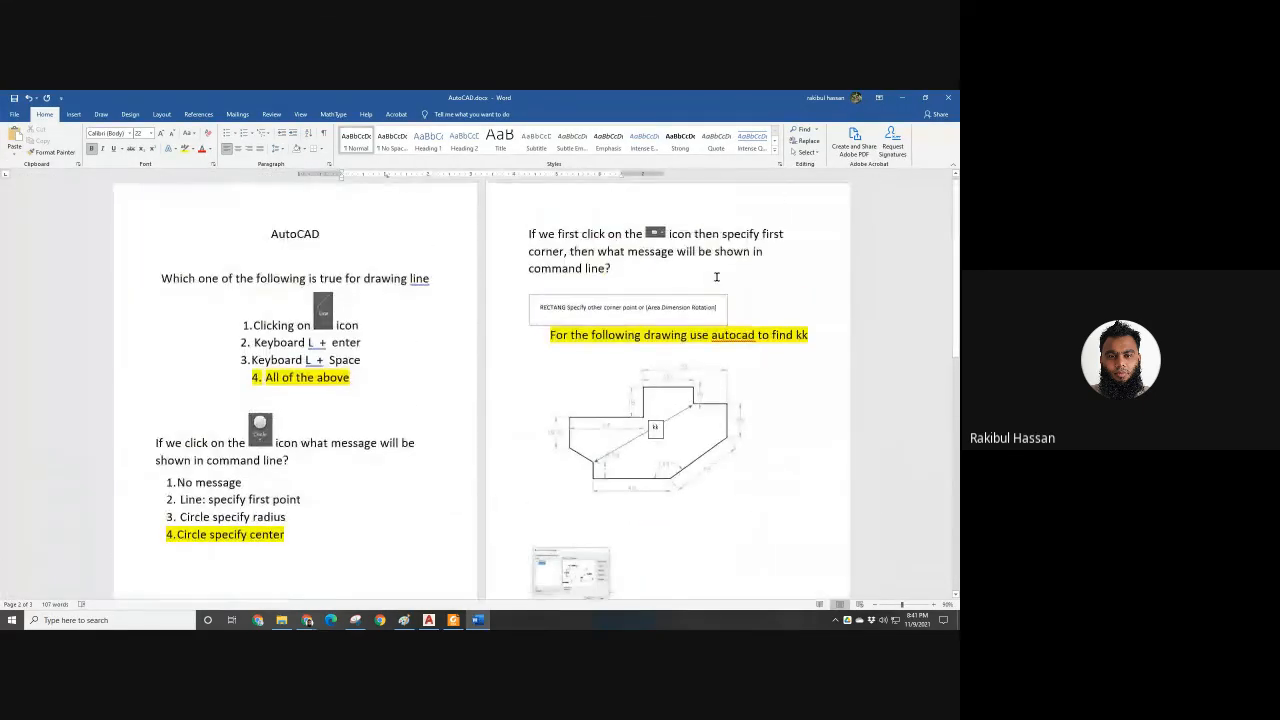
{"action": "scroll", "coordinate": [711, 366], "scroll_direction": "up", "scroll_amount": 1, "text": "ctrl"}
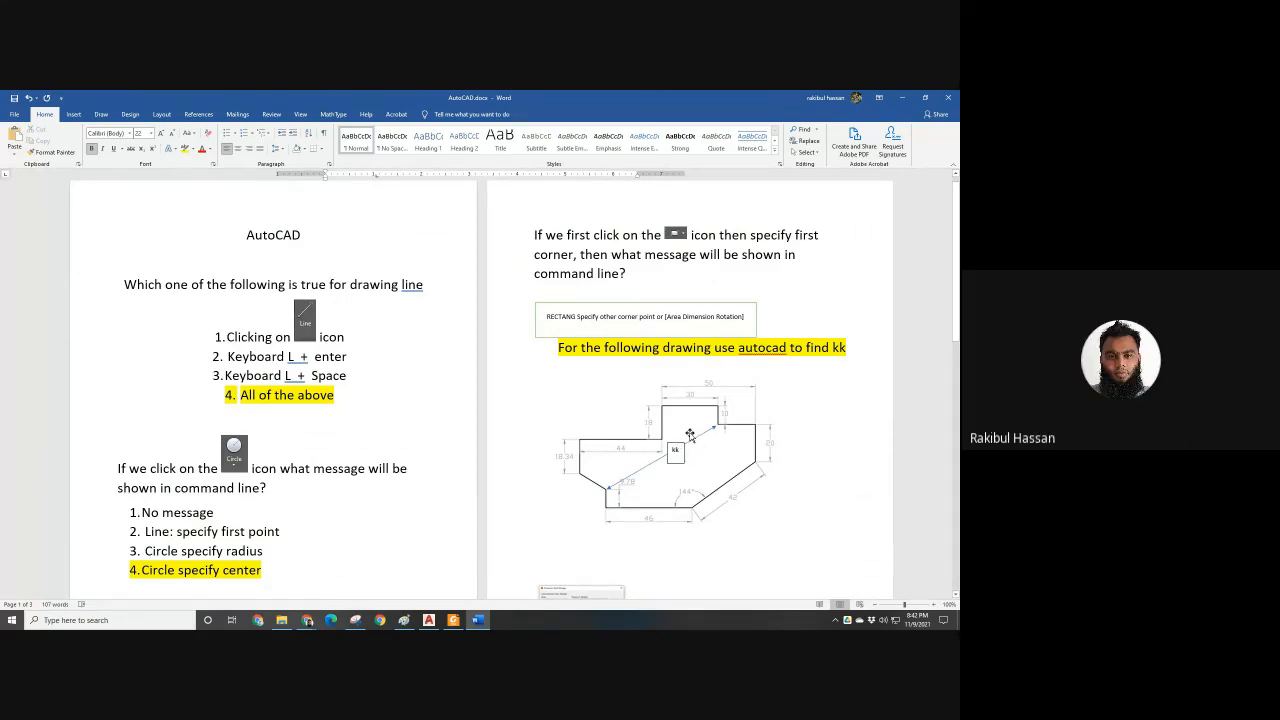
{"action": "left_click", "coordinate": [902, 99]}
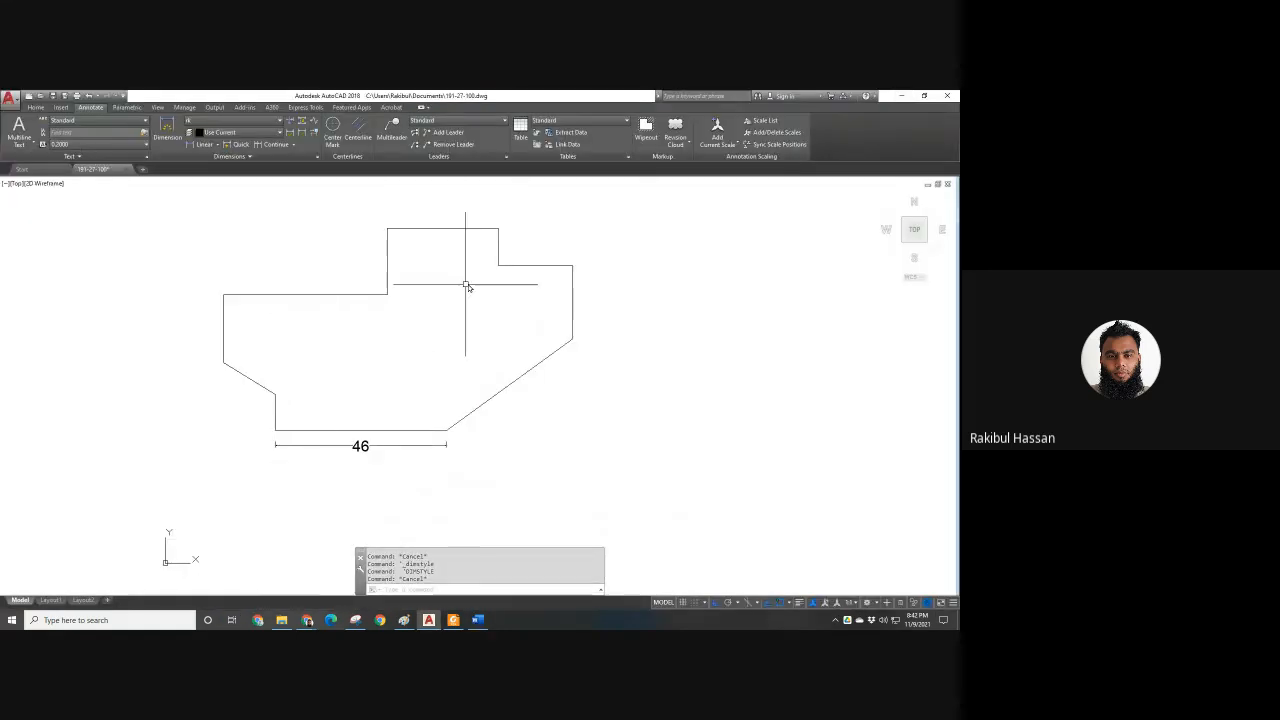
Add a linear dimension to the shape's left vertical edge, placing the dimension line outside the shape.
{"action": "left_click", "coordinate": [36, 107]}
{"action": "left_click", "coordinate": [326, 121]}
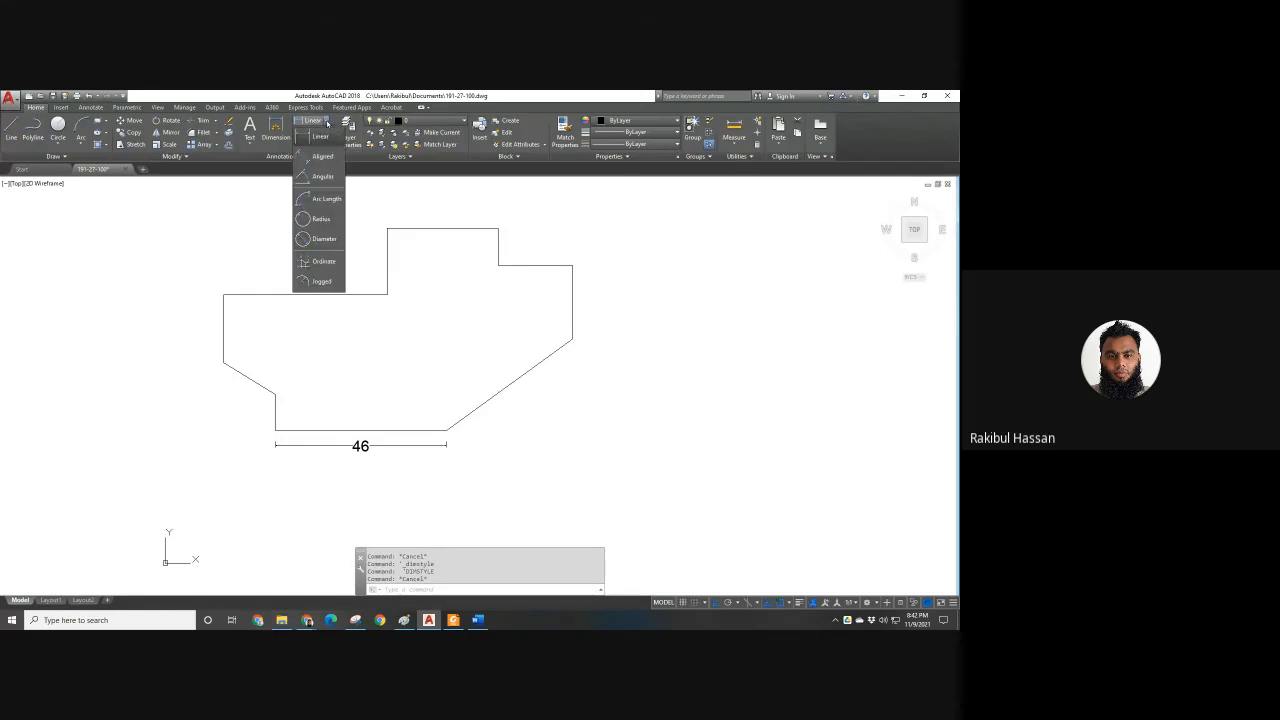
{"action": "left_click", "coordinate": [320, 136]}
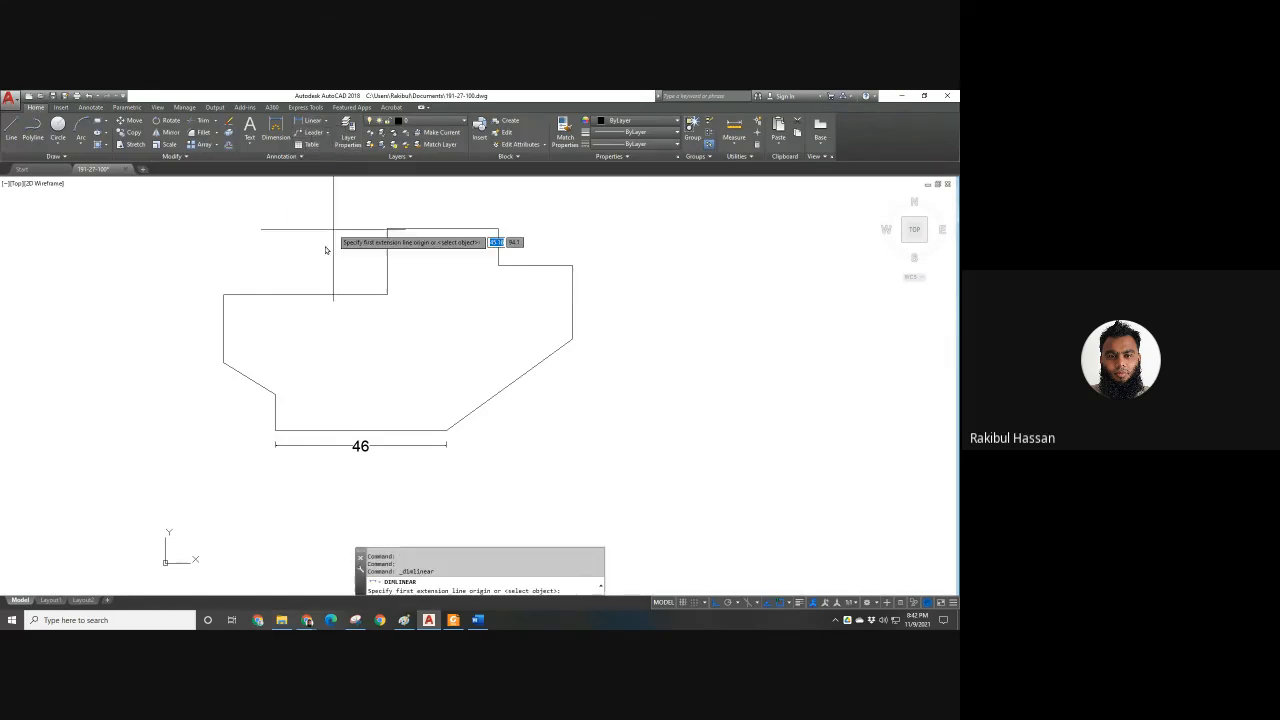
{"action": "left_click", "coordinate": [224, 296]}
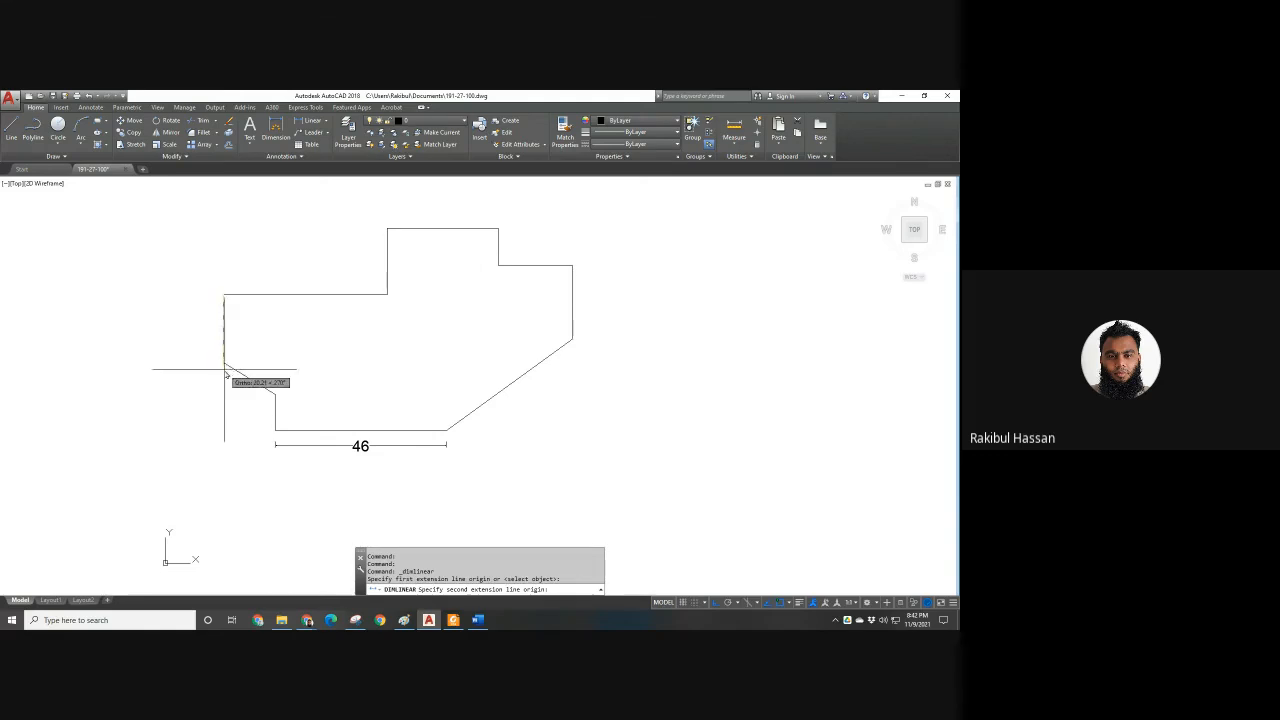
{"action": "left_click", "coordinate": [224, 362]}
{"action": "left_click", "coordinate": [180, 362]}
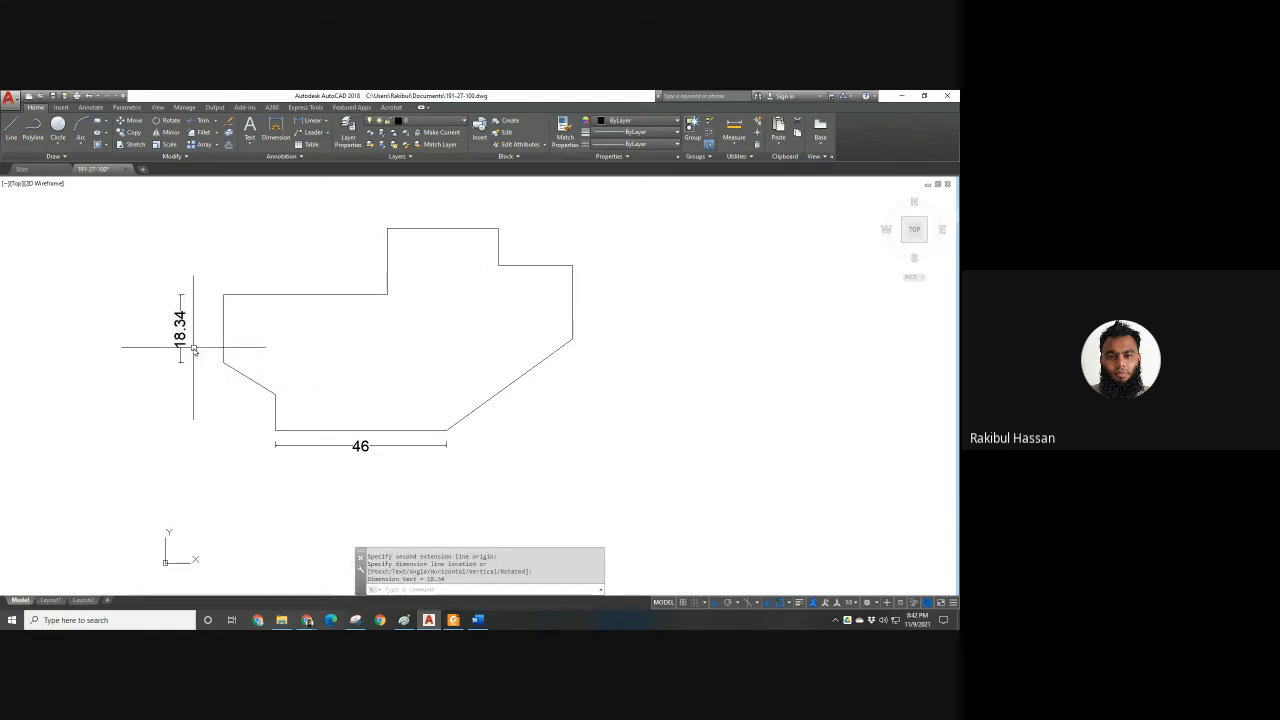
Delete the linear dimension beside the shape's left vertical edge.
{"action": "left_click", "coordinate": [180, 345]}
{"action": "left_click", "coordinate": [151, 339]}
{"action": "key", "text": "Escape"}
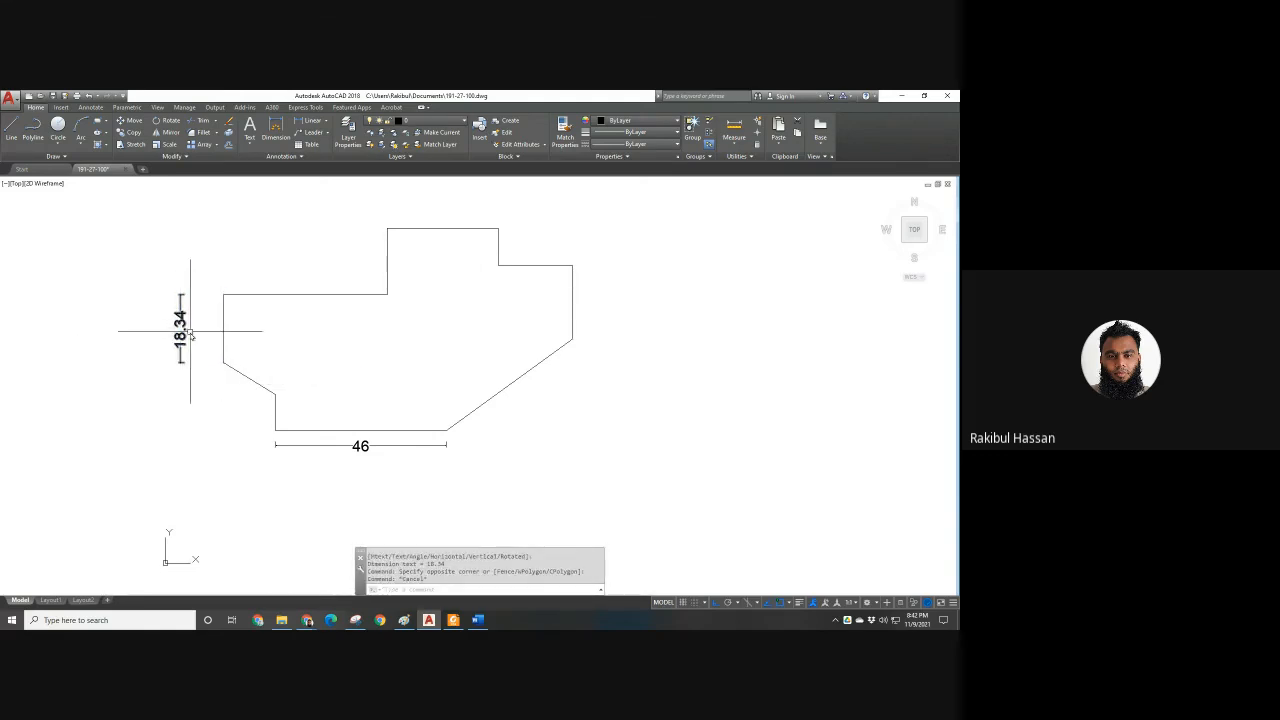
{"action": "left_click", "coordinate": [191, 331]}
{"action": "left_click", "coordinate": [178, 325]}
{"action": "key", "text": "Delete"}
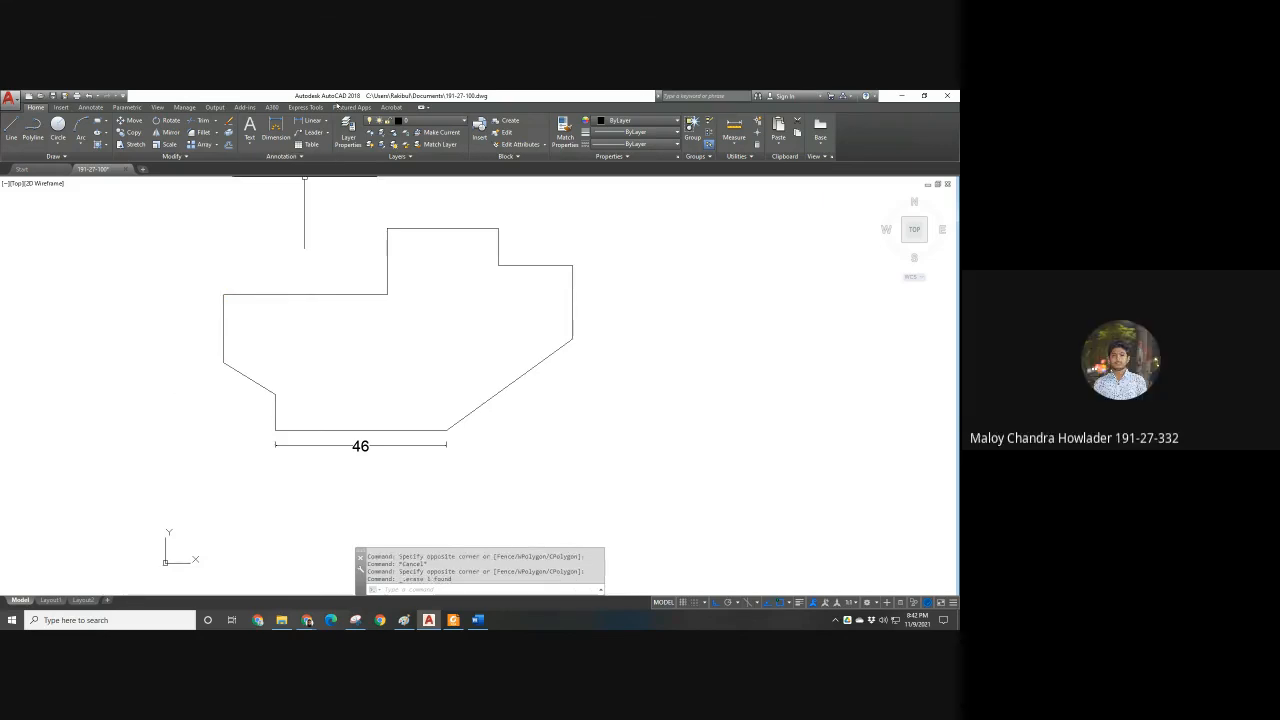
Try to dimension kk with a linear dimension from the lower-left inner corner to the upper-right step corner, placed above the shape.
{"action": "left_click", "coordinate": [306, 120]}
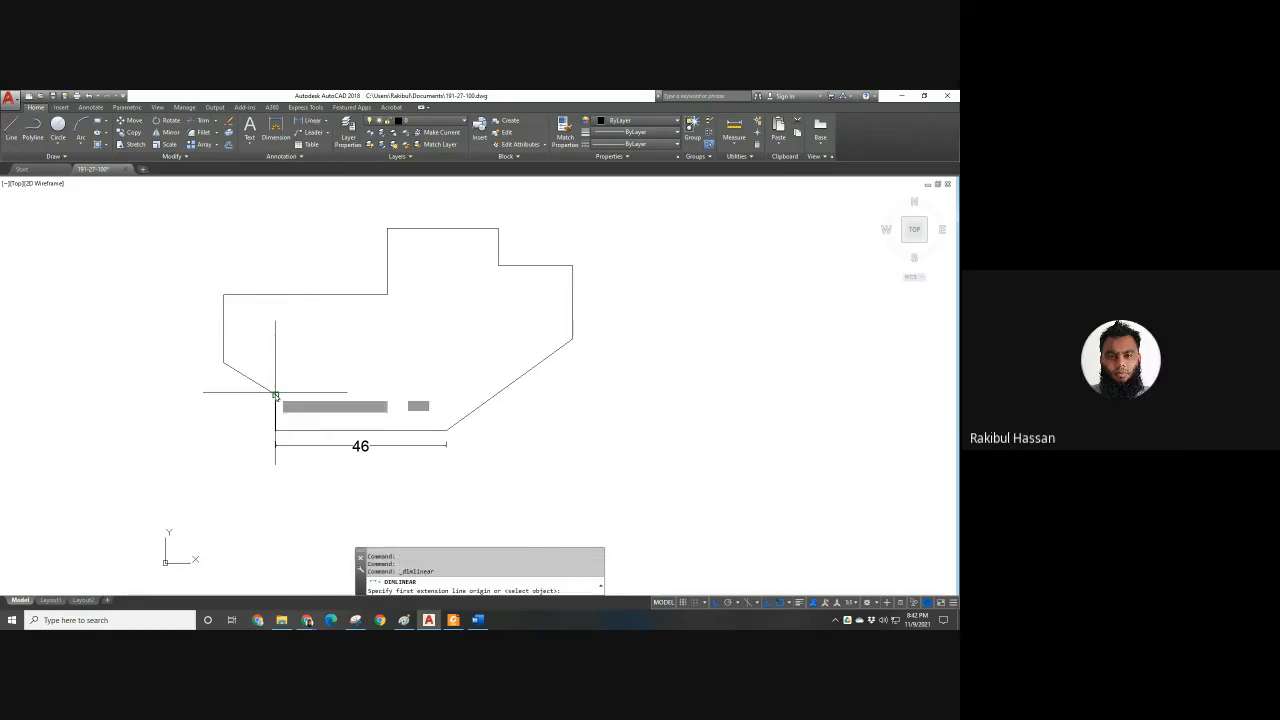
{"action": "left_click", "coordinate": [275, 394]}
{"action": "left_click", "coordinate": [503, 266]}
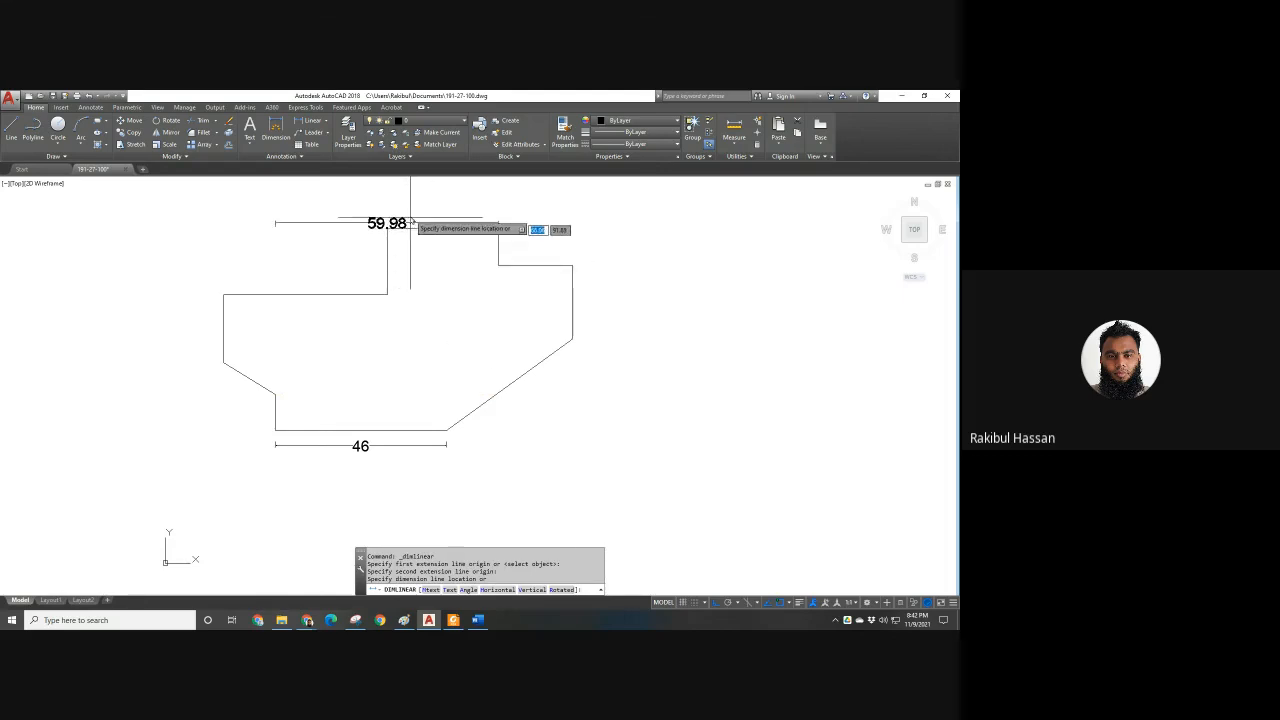
{"action": "scroll", "coordinate": [417, 215], "scroll_direction": "up", "scroll_amount": 2}
{"action": "left_click", "coordinate": [409, 266]}
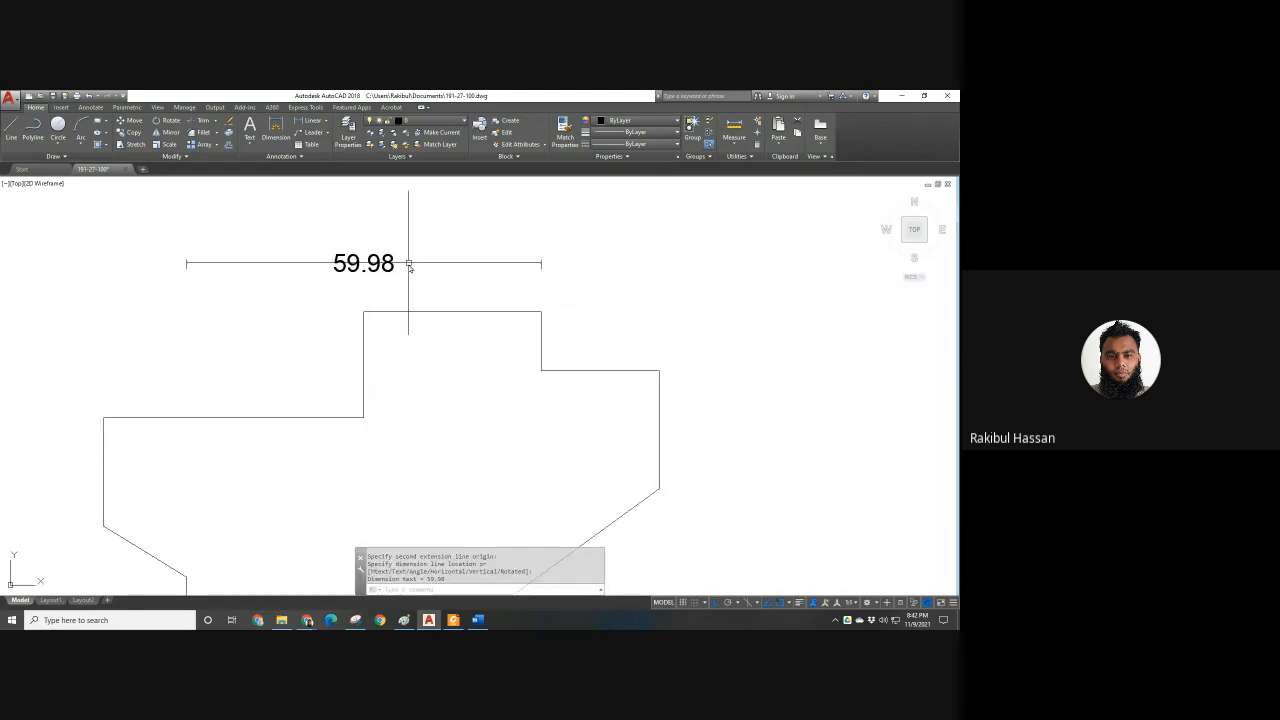
Delete the linear dimension above the shape.
{"action": "left_click", "coordinate": [409, 266]}
{"action": "left_click", "coordinate": [464, 267]}
{"action": "key", "text": "Delete"}
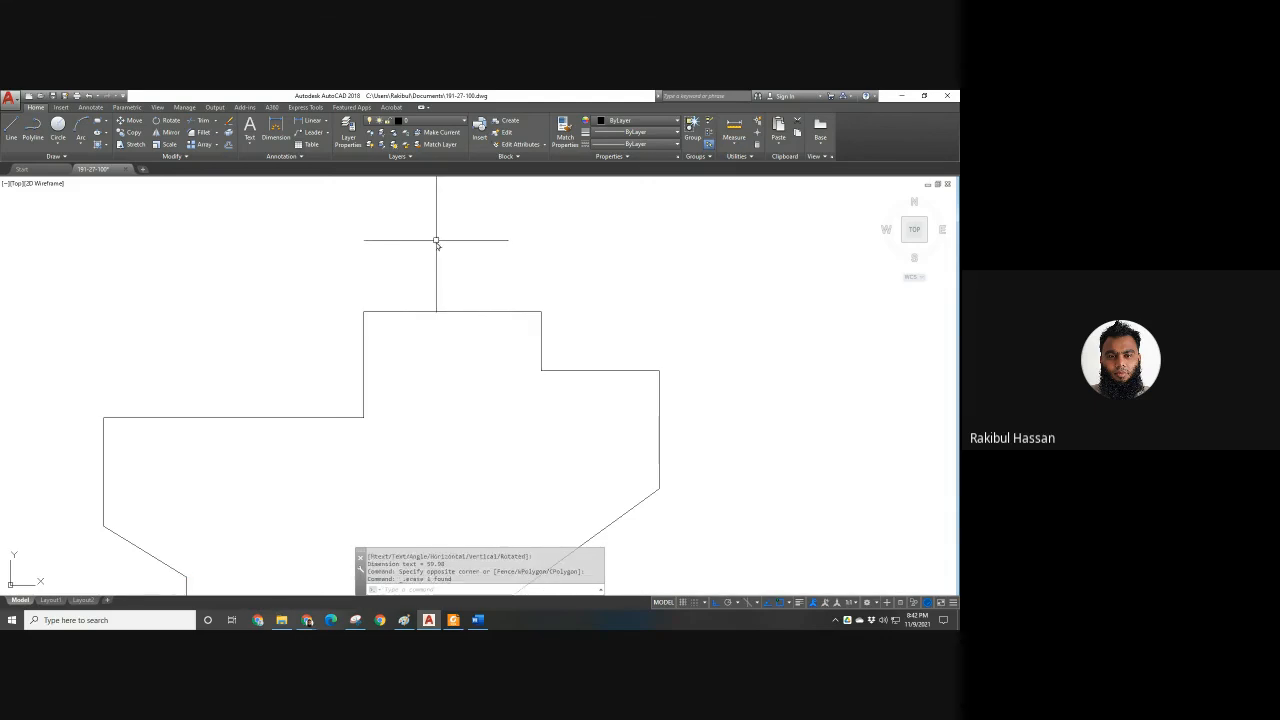
{"action": "left_click", "coordinate": [326, 121]}
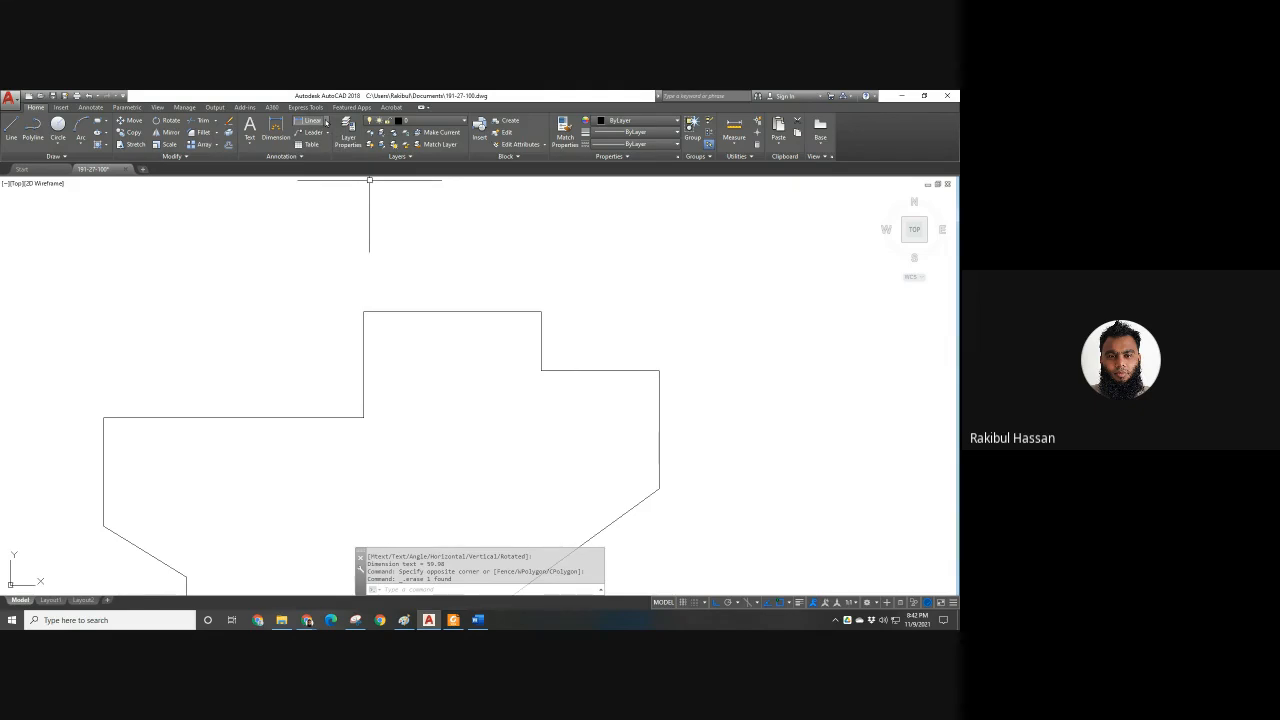
{"action": "left_click", "coordinate": [326, 121]}
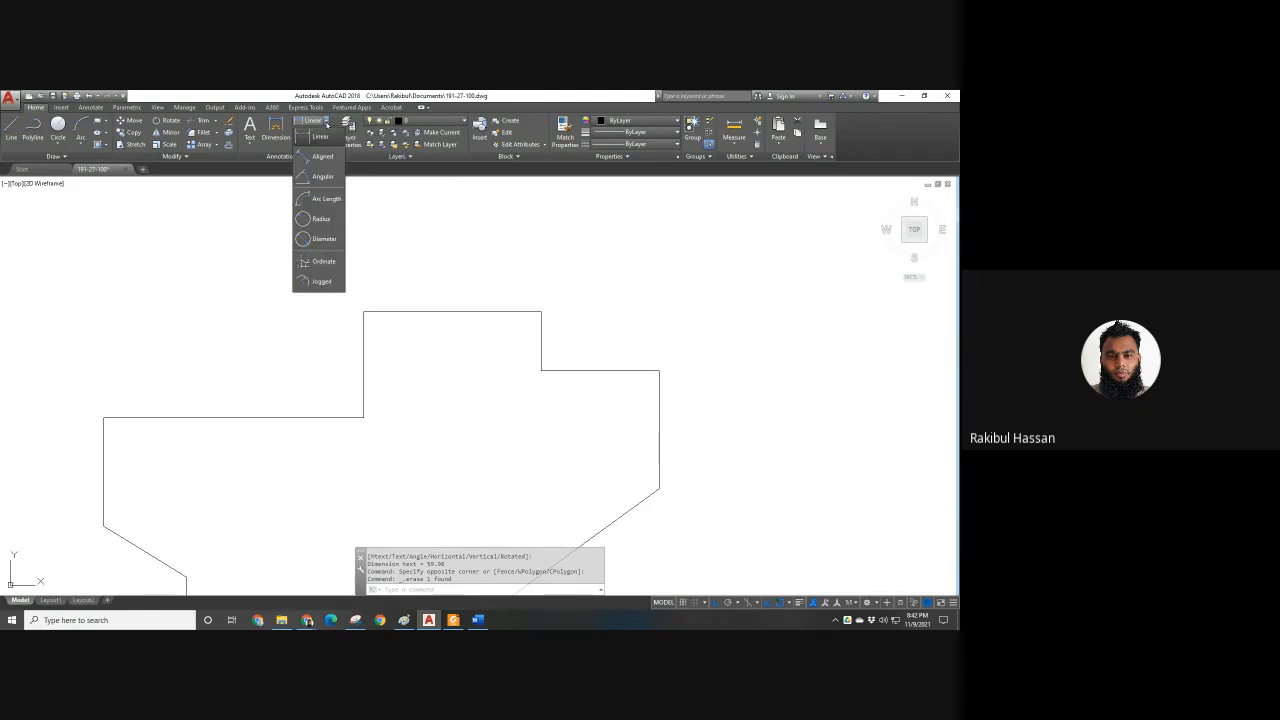
{"action": "left_click", "coordinate": [326, 121]}
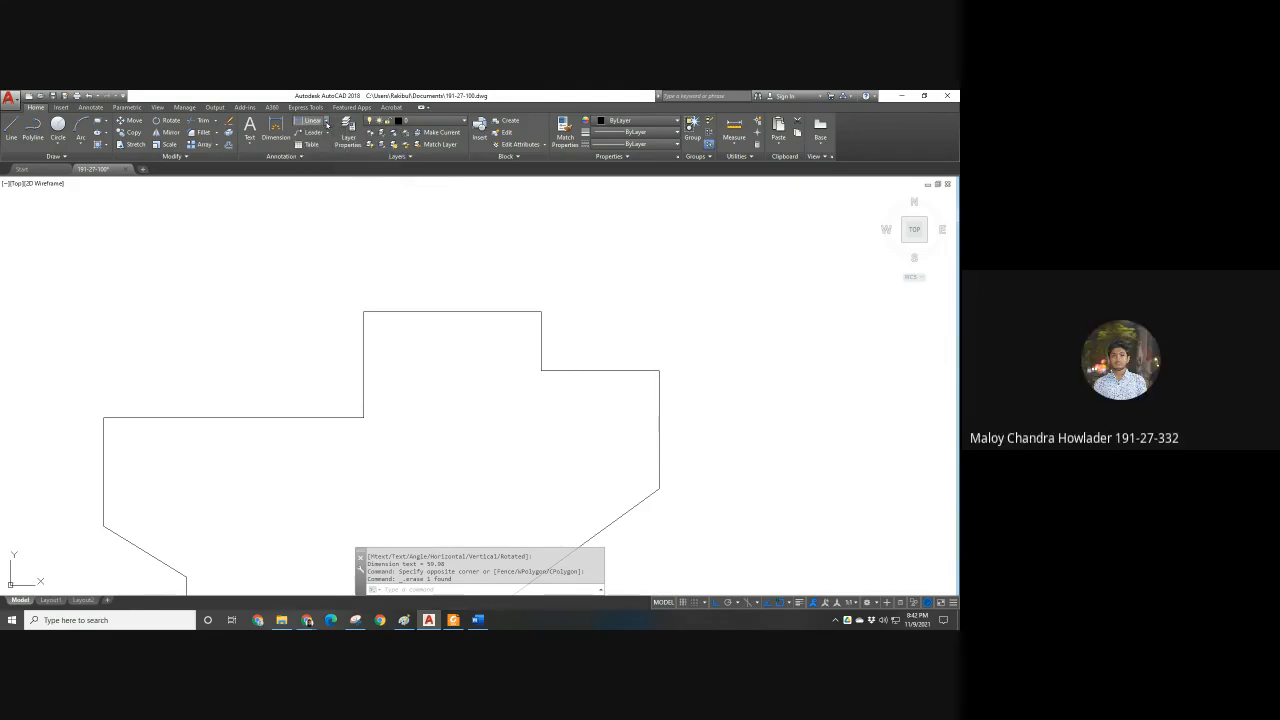
{"action": "left_click", "coordinate": [326, 121]}
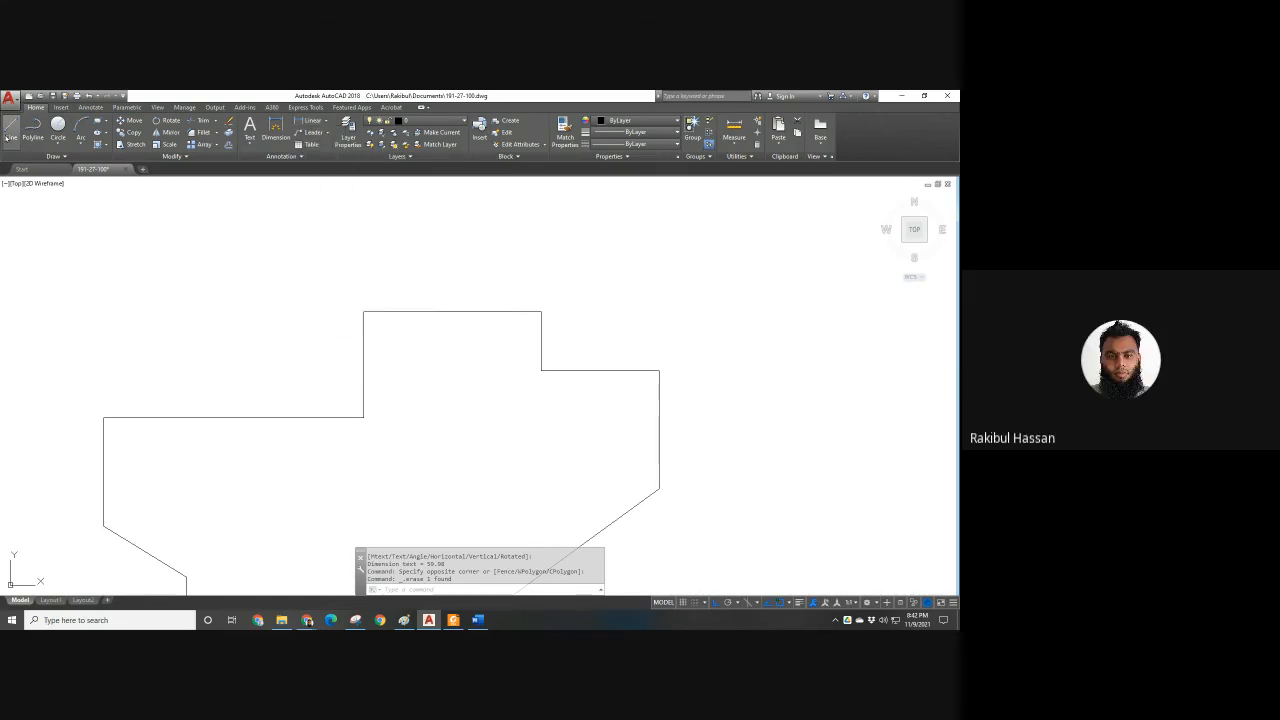
Draw a right triangle about 12 units high as a polyline above the shape's upper-left part and select it.
{"action": "left_click", "coordinate": [33, 128]}
{"action": "left_click", "coordinate": [185, 265]}
{"action": "left_click", "coordinate": [311, 265]}
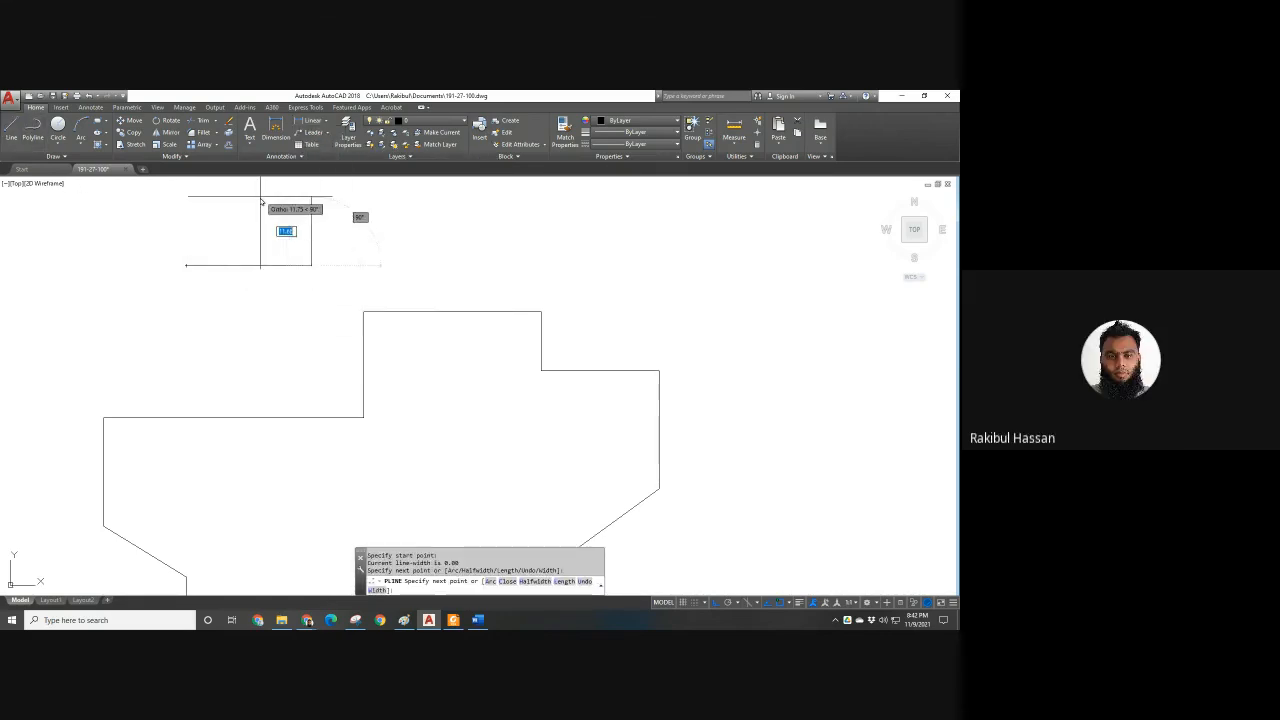
{"action": "left_click", "coordinate": [345, 197]}
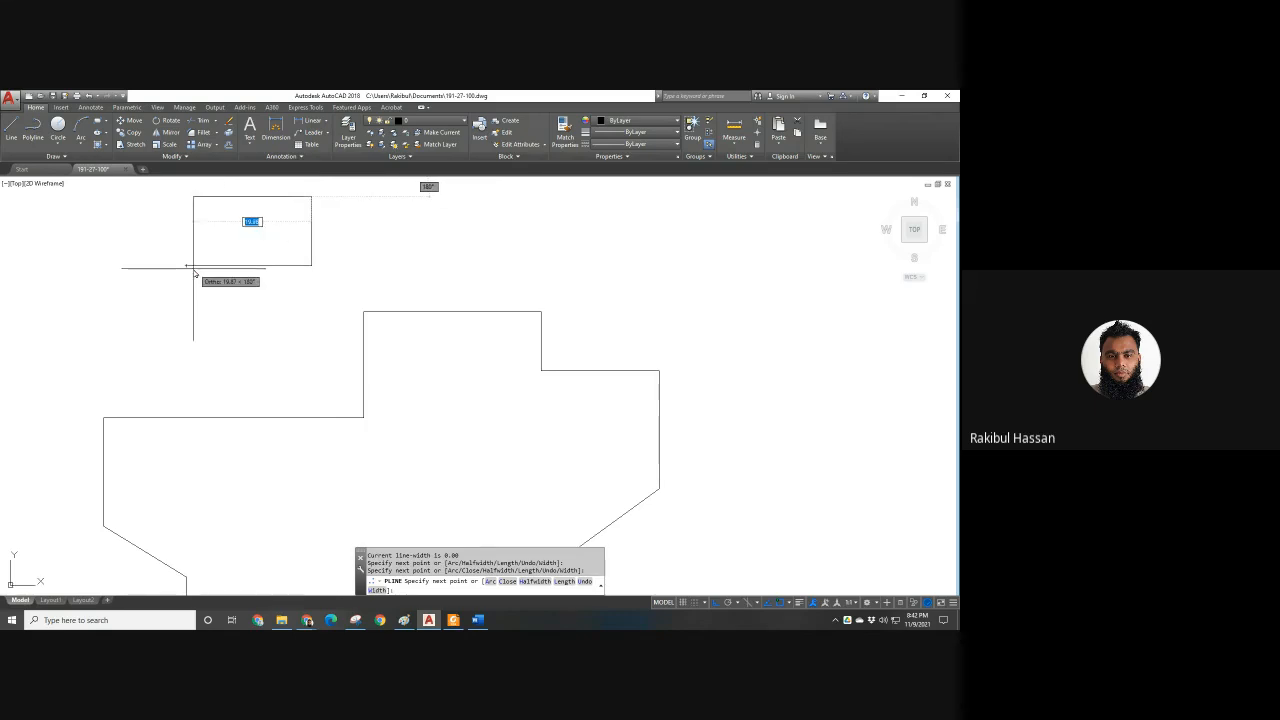
{"action": "left_click", "coordinate": [186, 265]}
{"action": "key", "text": "Escape"}
{"action": "left_click", "coordinate": [244, 265]}
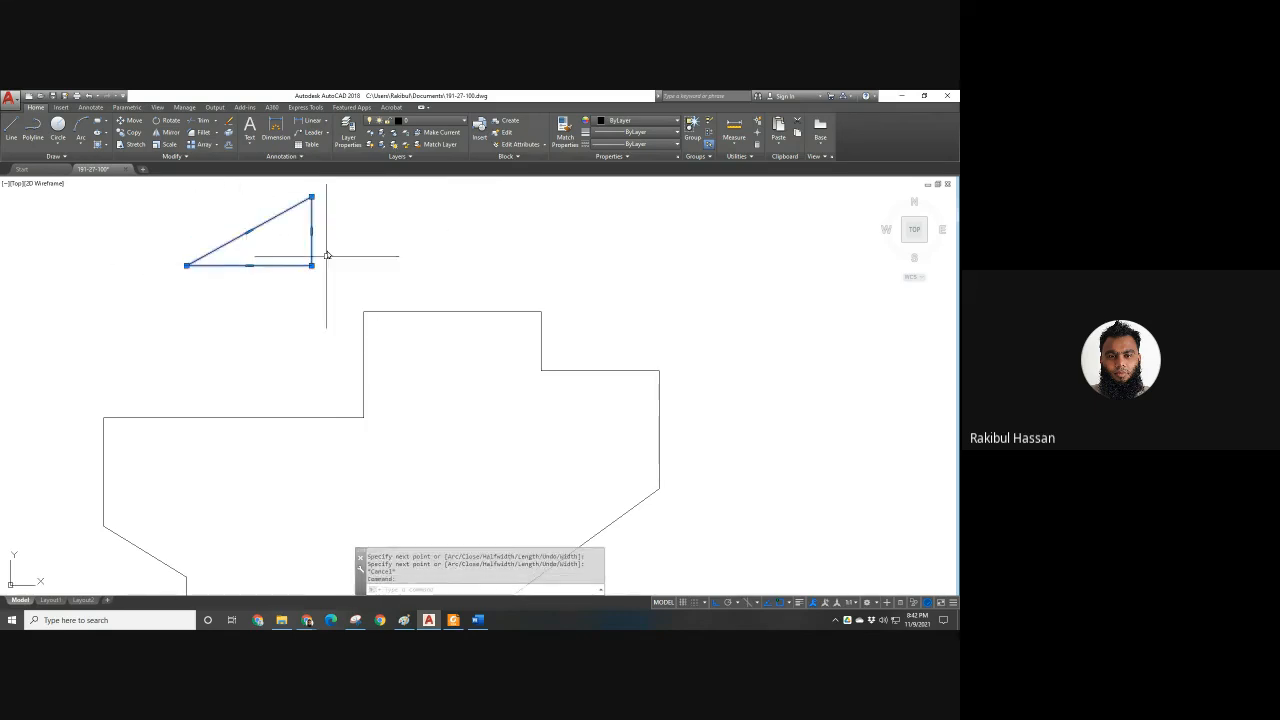
Select the triangle and several of the shape's edges one by one to compare a polyline with separate lines.
{"action": "key", "text": "Escape"}
{"action": "left_click", "coordinate": [277, 265]}
{"action": "scroll", "coordinate": [263, 290], "scroll_direction": "down", "scroll_amount": 3}
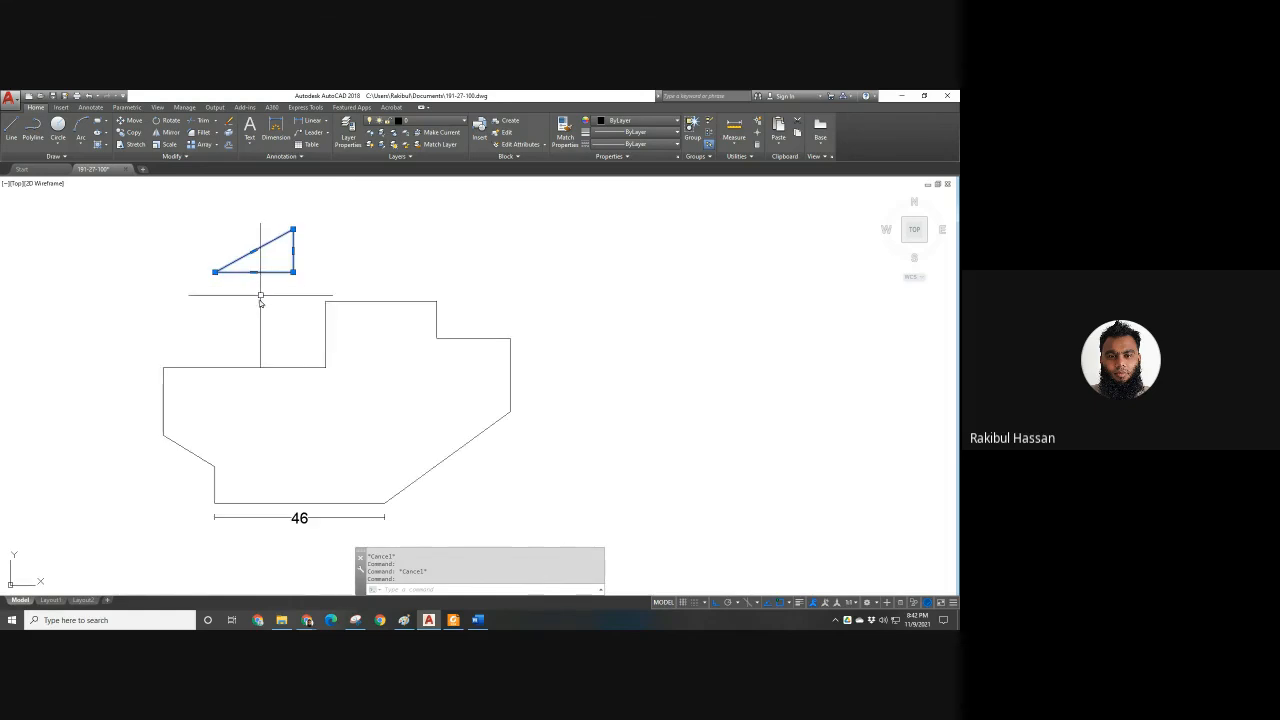
{"action": "left_click", "coordinate": [274, 250]}
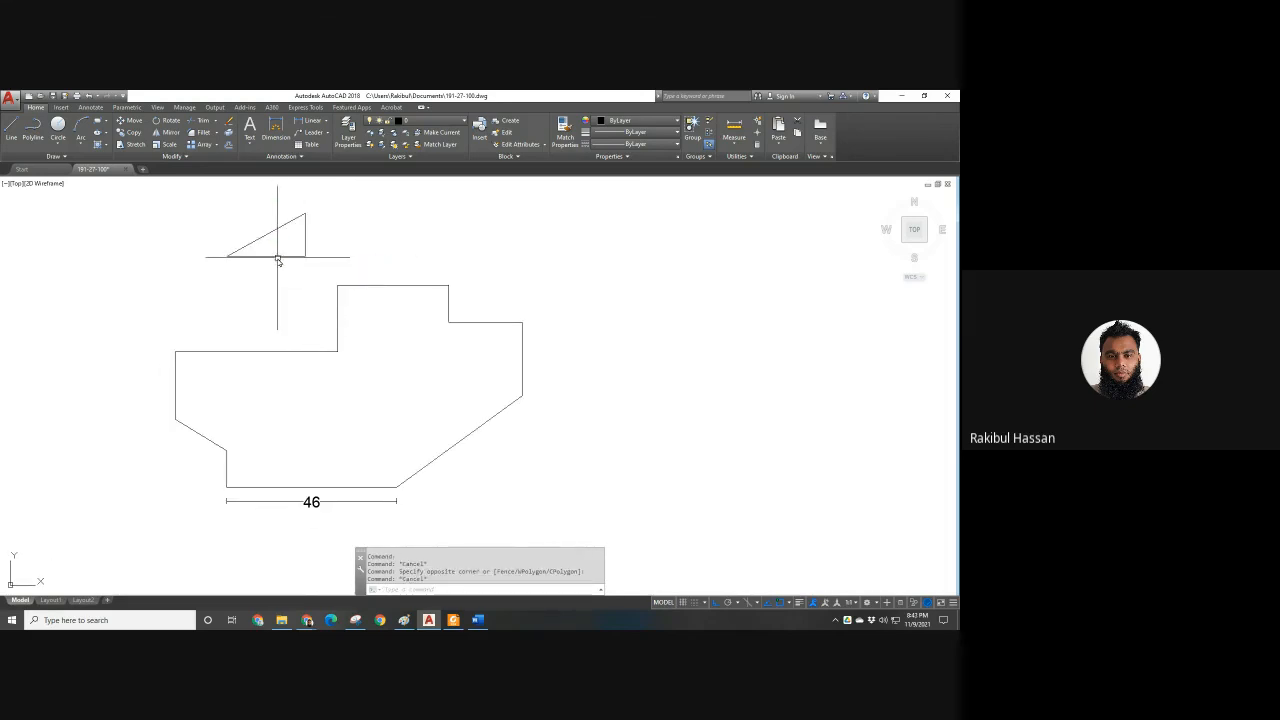
{"action": "left_click", "coordinate": [277, 258]}
{"action": "key", "text": "Escape"}
{"action": "left_click", "coordinate": [295, 351]}
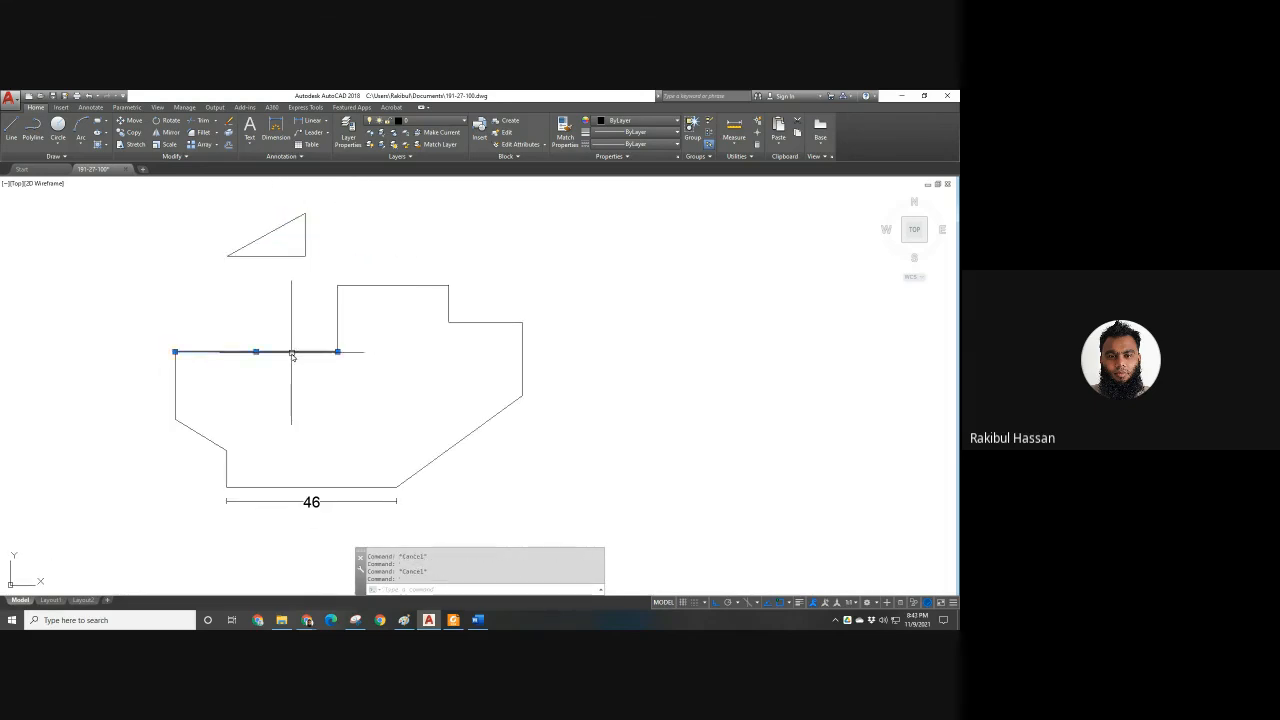
{"action": "key", "text": "Escape"}
{"action": "left_click", "coordinate": [338, 326]}
{"action": "key", "text": "Escape"}
{"action": "left_click", "coordinate": [399, 288]}
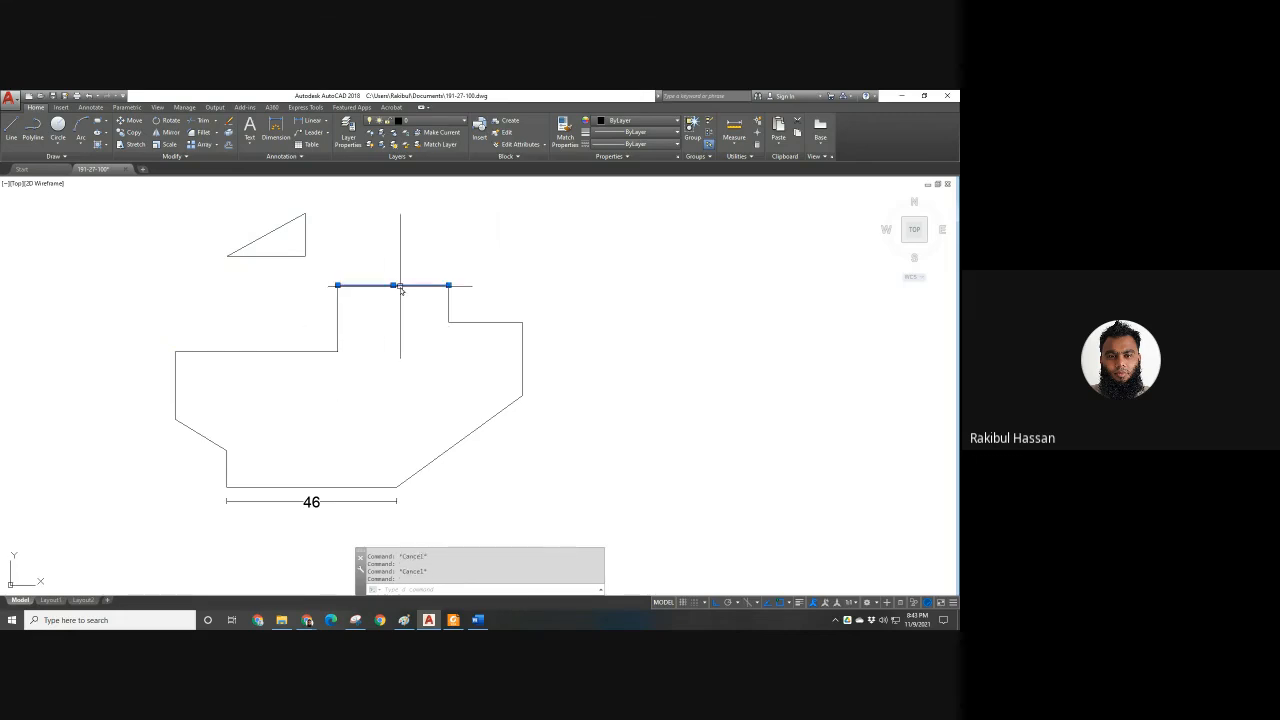
{"action": "key", "text": "Escape"}
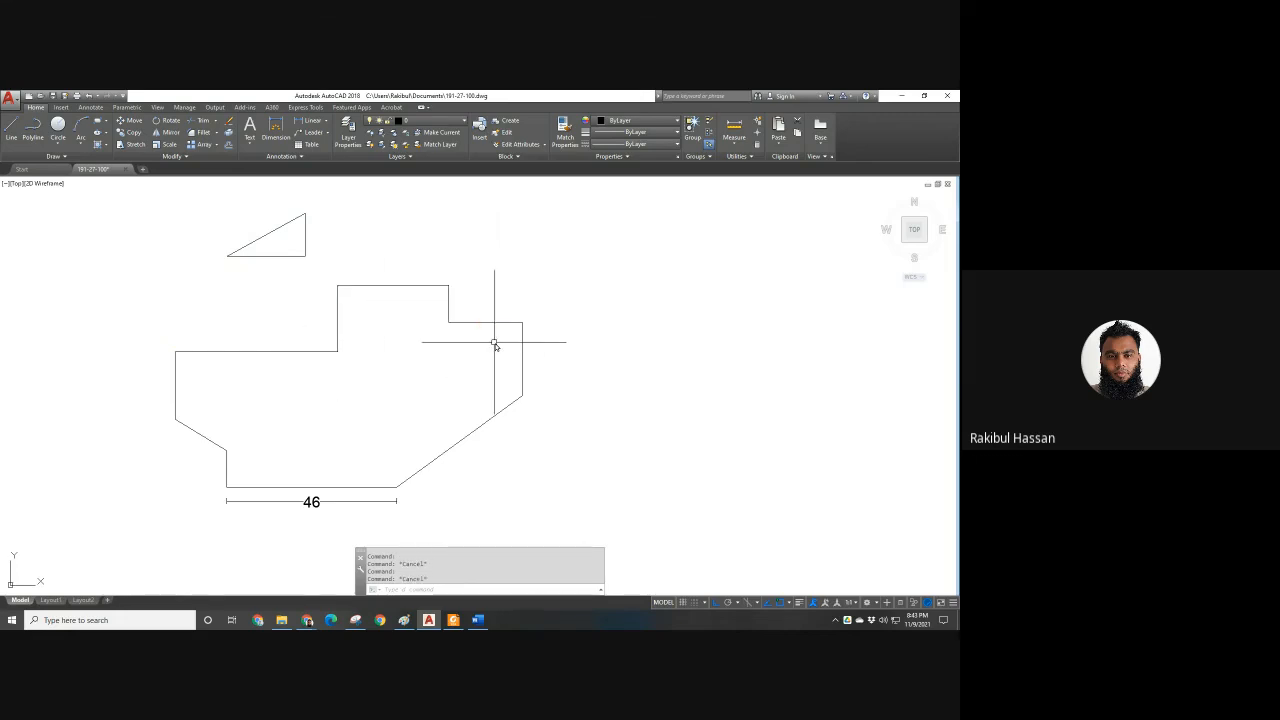
Join all the edges of the stepped shape into a single polyline.
{"action": "left_click", "coordinate": [551, 362]}
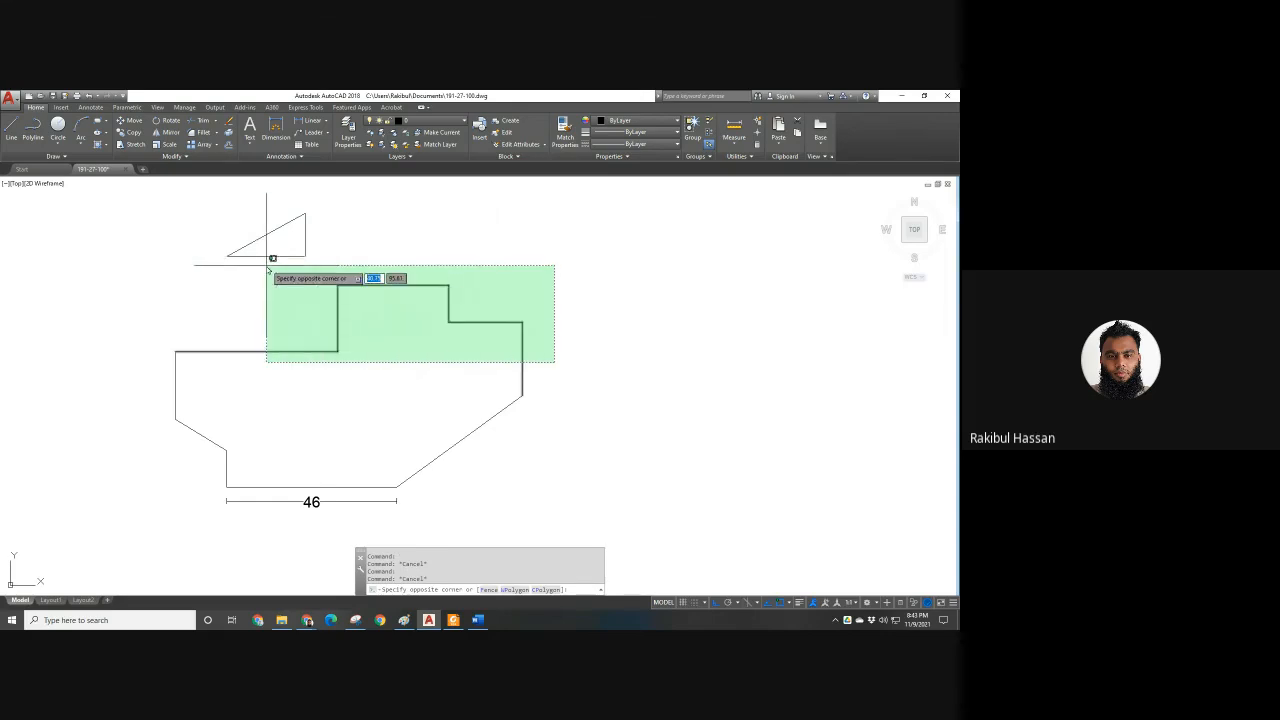
{"action": "left_click", "coordinate": [267, 266]}
{"action": "left_click", "coordinate": [492, 456]}
{"action": "left_click", "coordinate": [372, 490]}
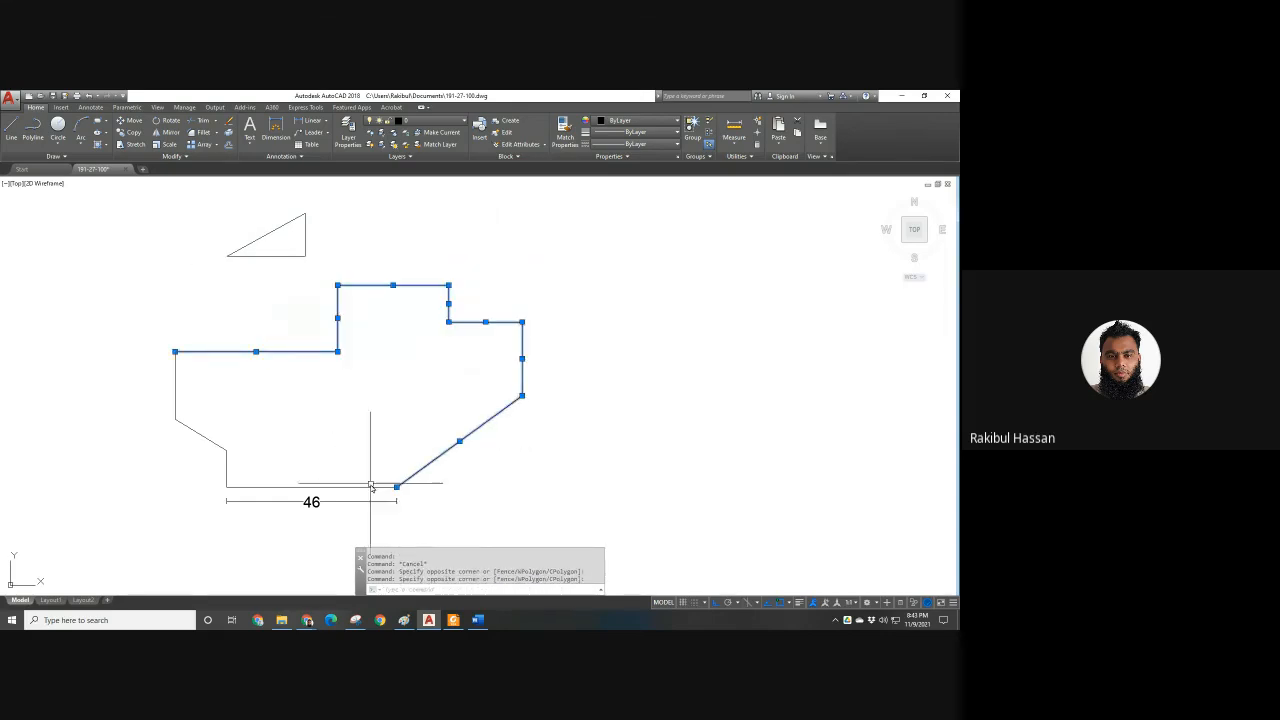
{"action": "left_click", "coordinate": [230, 457]}
{"action": "left_click", "coordinate": [150, 368]}
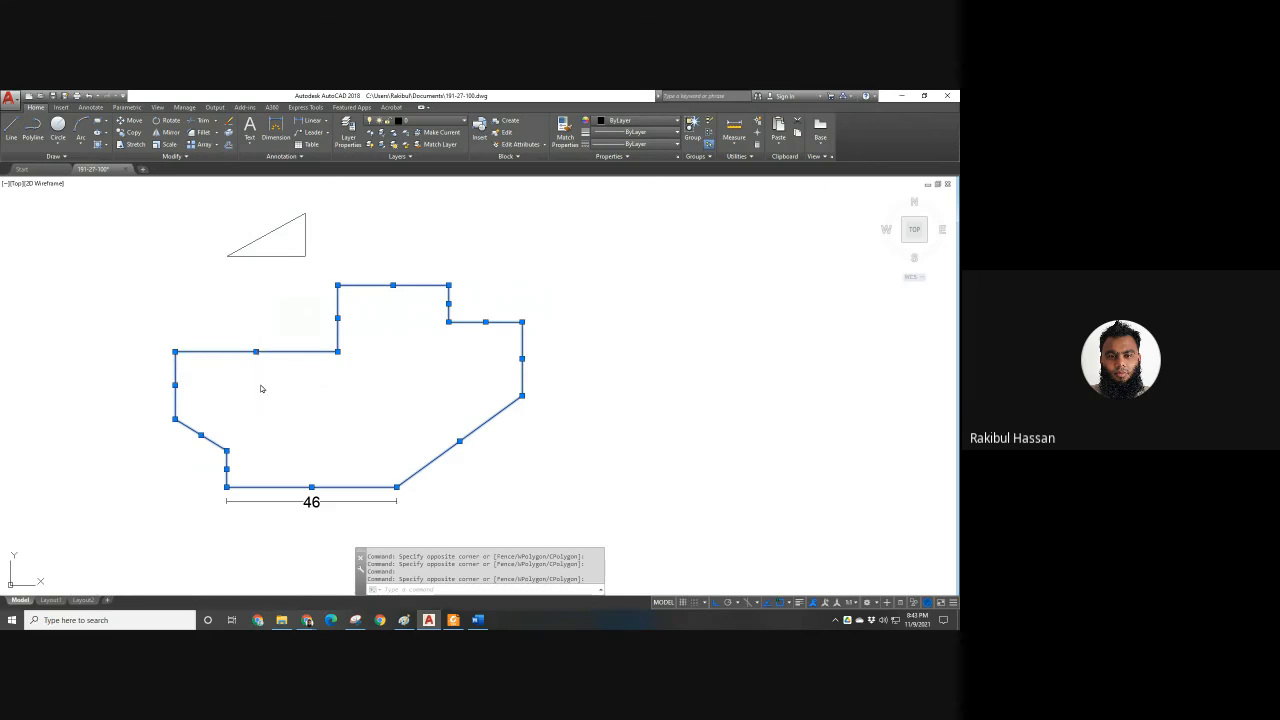
{"action": "key", "text": "Return"}
Explode the shape's joined outline back into separate lines and check its upper edge by selecting it.
{"action": "left_click", "coordinate": [311, 352]}
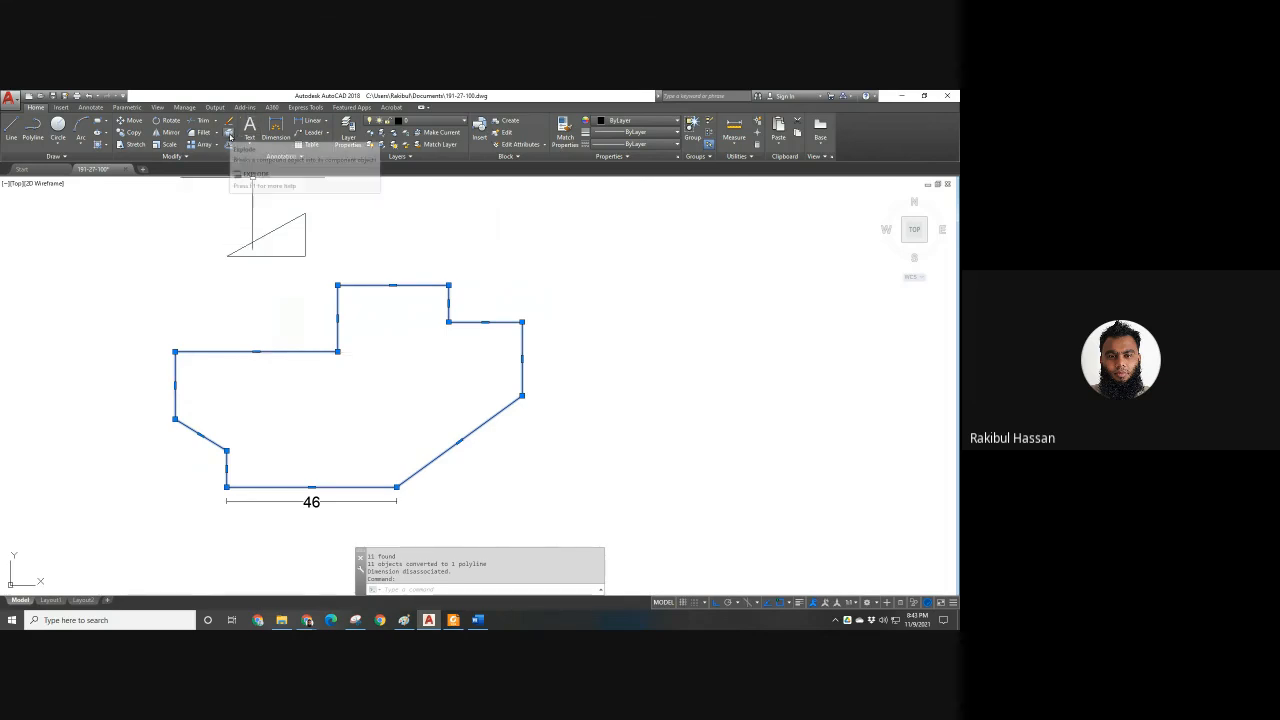
{"action": "left_click", "coordinate": [228, 133]}
{"action": "left_click", "coordinate": [357, 292]}
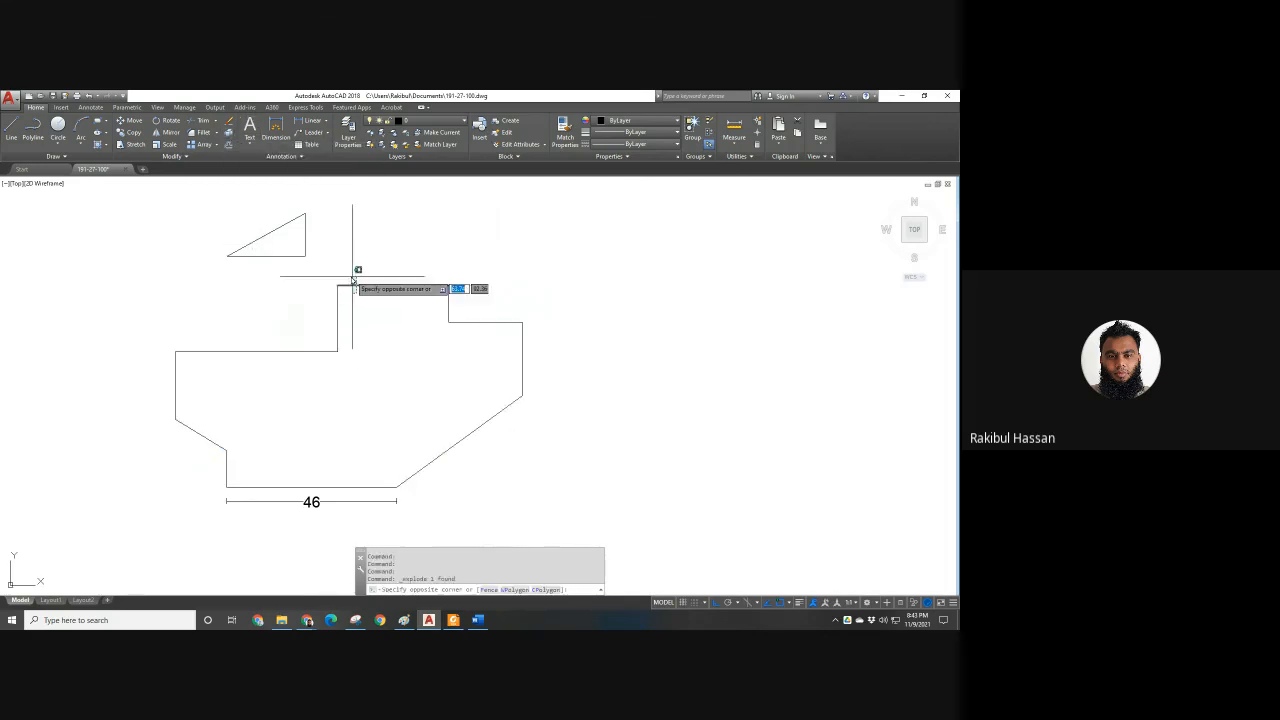
{"action": "left_click", "coordinate": [351, 275]}
{"action": "key", "text": "Escape"}
Explode the triangle above the shape into separate lines and check its sides individually.
{"action": "left_click", "coordinate": [328, 238]}
{"action": "left_click", "coordinate": [284, 222]}
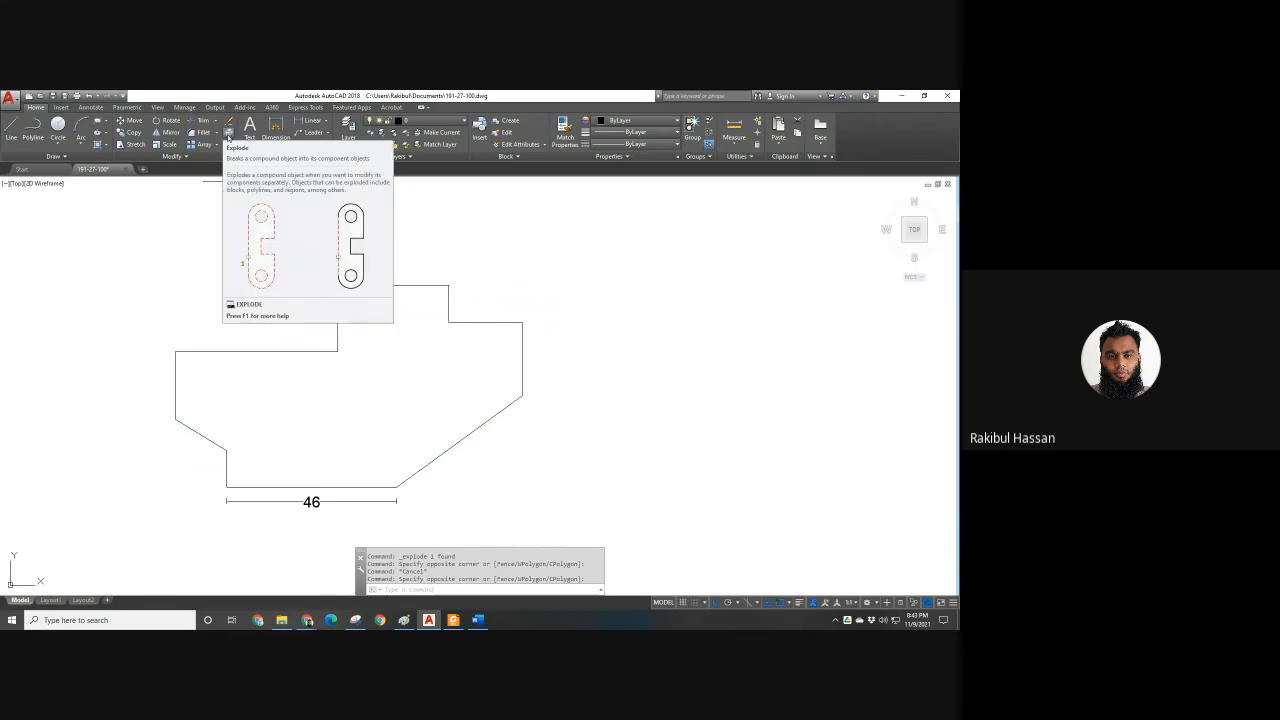
{"action": "key", "text": "Escape"}
{"action": "key", "text": "Escape"}
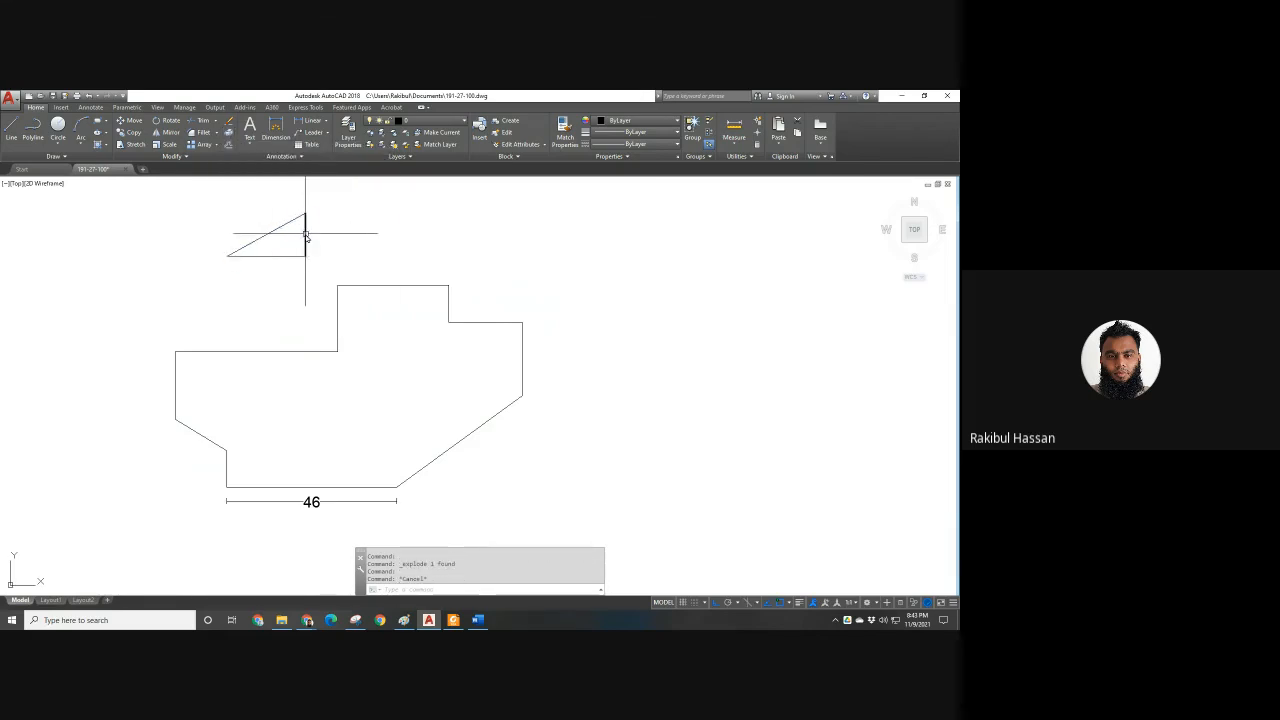
{"action": "left_click", "coordinate": [291, 253]}
{"action": "key", "text": "Escape"}
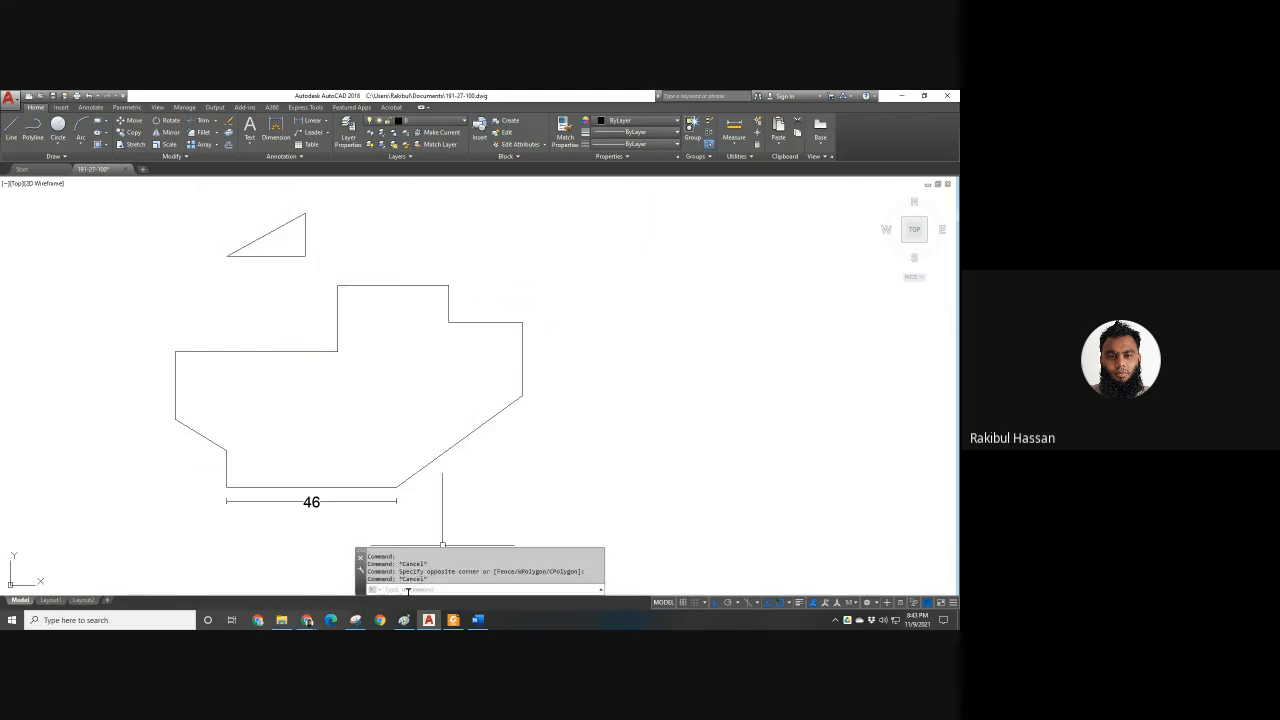
{"action": "mouse_move", "coordinate": [308, 621]}
{"action": "left_click", "coordinate": [224, 573]}
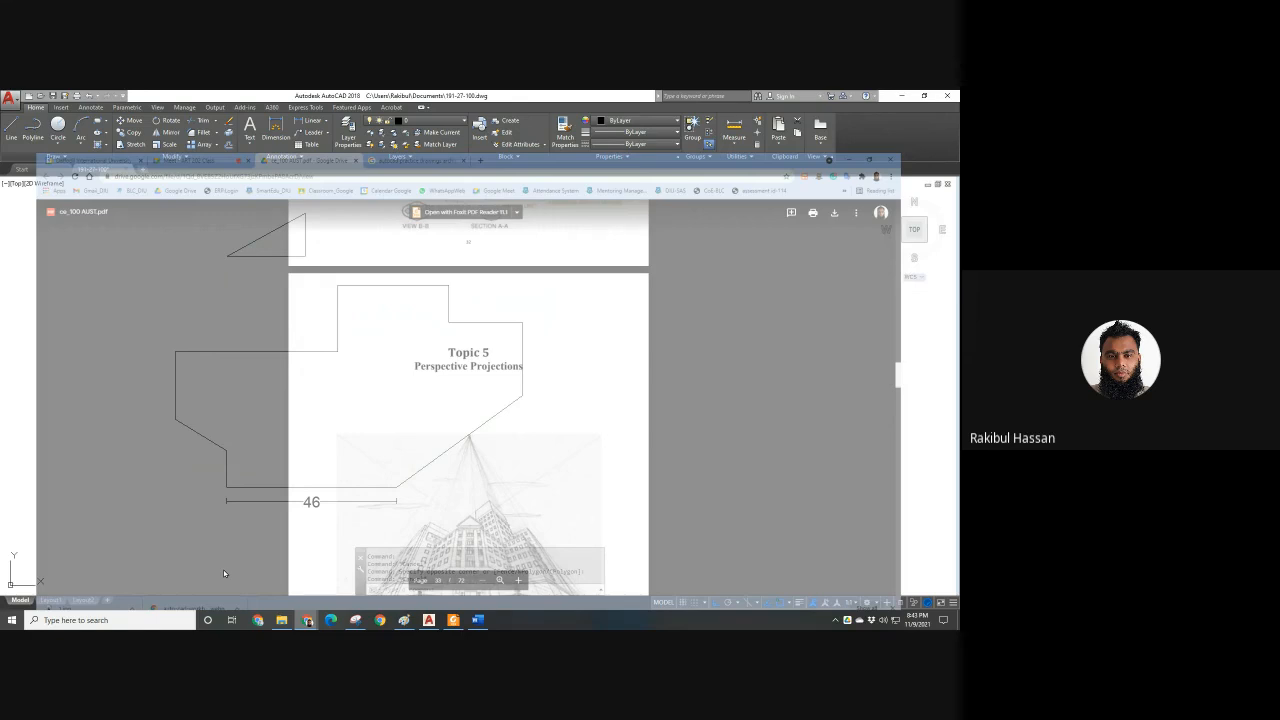
{"action": "left_click", "coordinate": [170, 98]}
{"action": "left_click", "coordinate": [903, 99]}
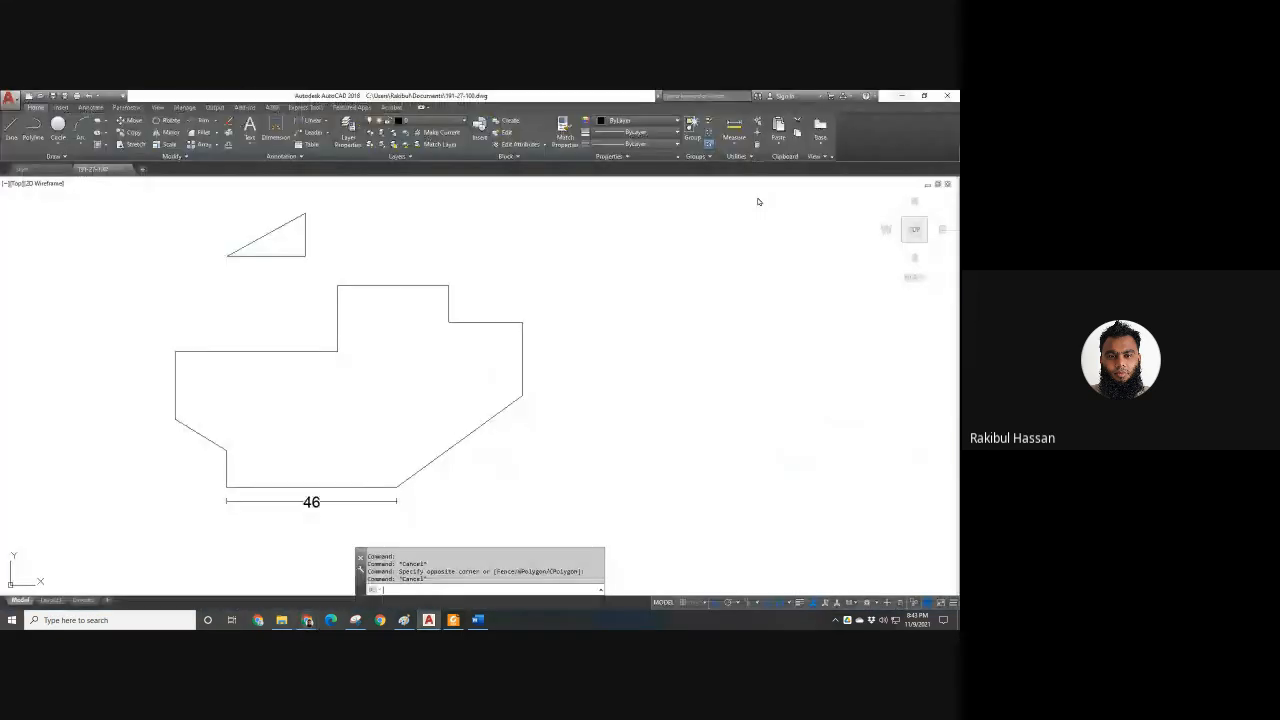
{"action": "scroll", "coordinate": [434, 389], "scroll_direction": "down", "scroll_amount": 2}
{"action": "left_click", "coordinate": [477, 345]}
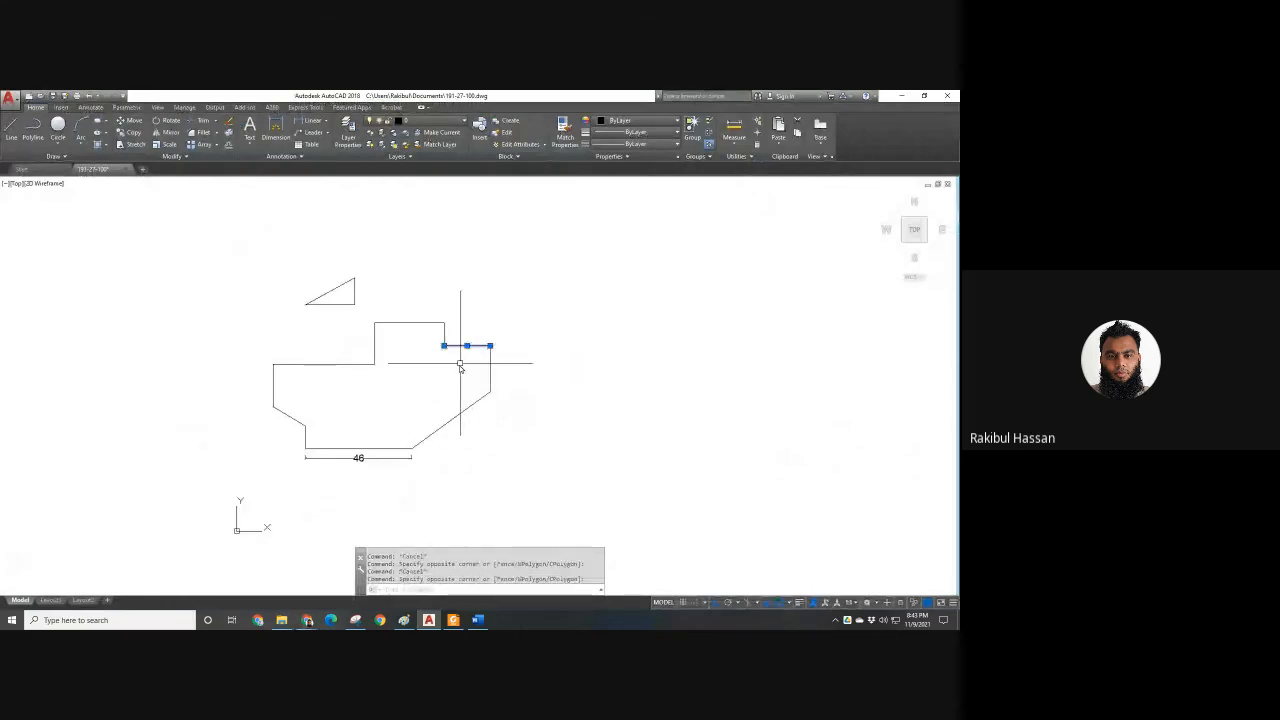
{"action": "key", "text": "Escape"}
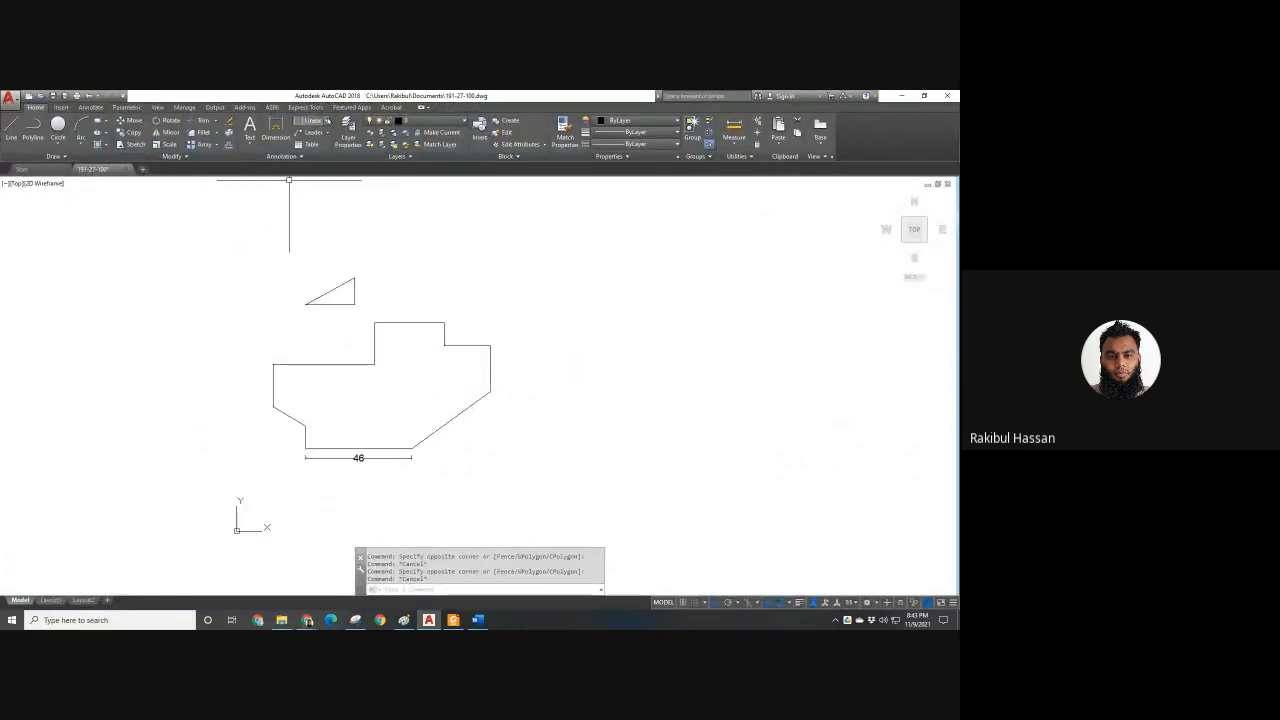
Dimension kk with an aligned dimension from the lower-left inner corner to the upper-right step corner, placed directly on the diagonal between them.
{"action": "left_click", "coordinate": [326, 121]}
{"action": "left_click", "coordinate": [330, 157]}
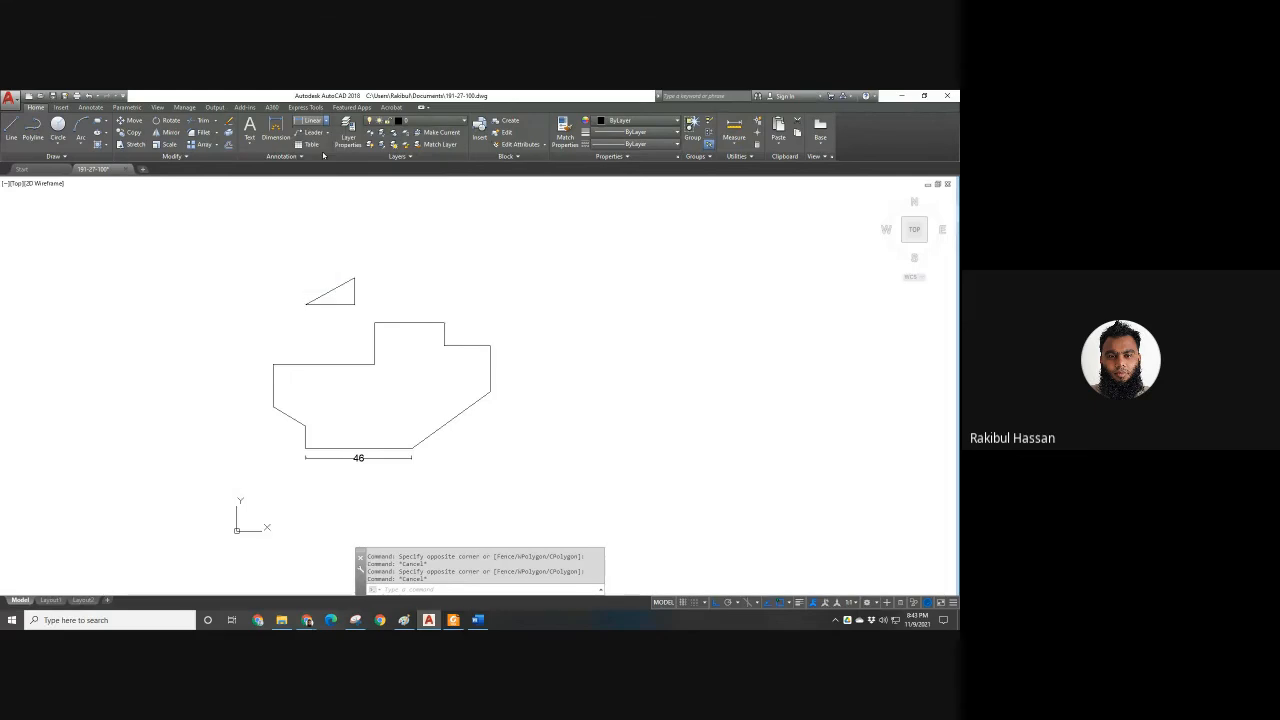
{"action": "left_click", "coordinate": [304, 428]}
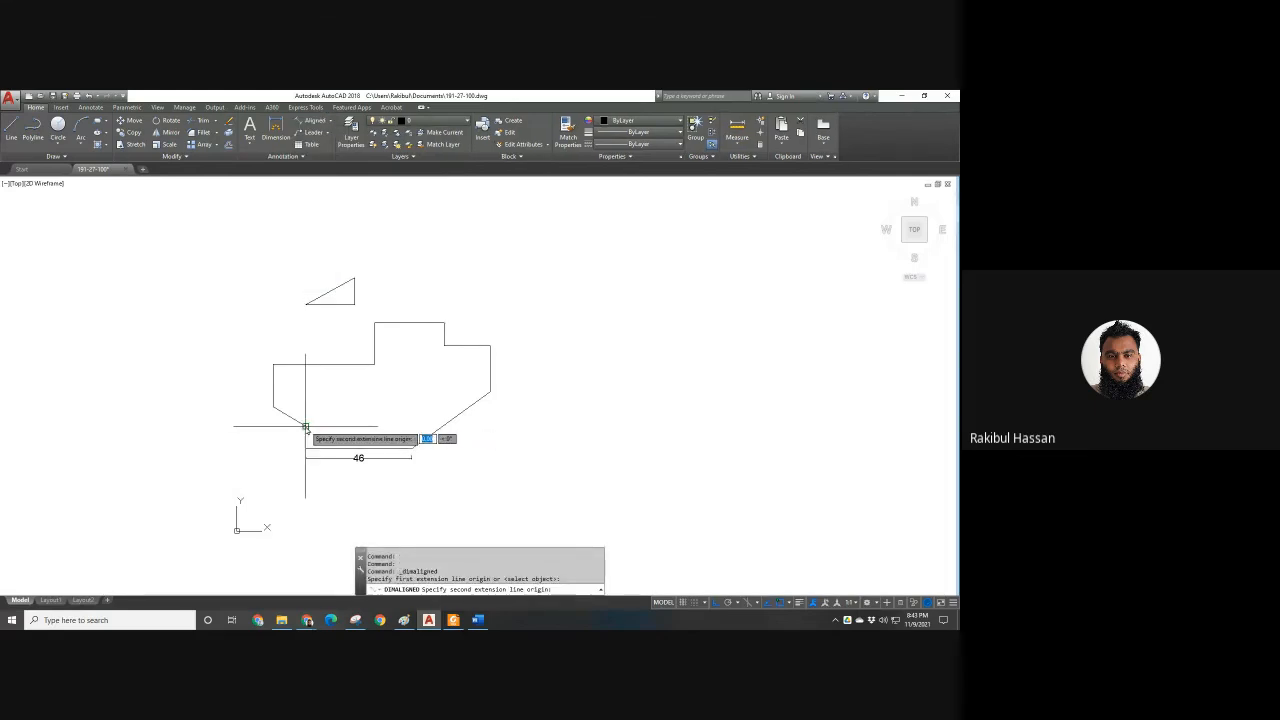
{"action": "left_click", "coordinate": [444, 347]}
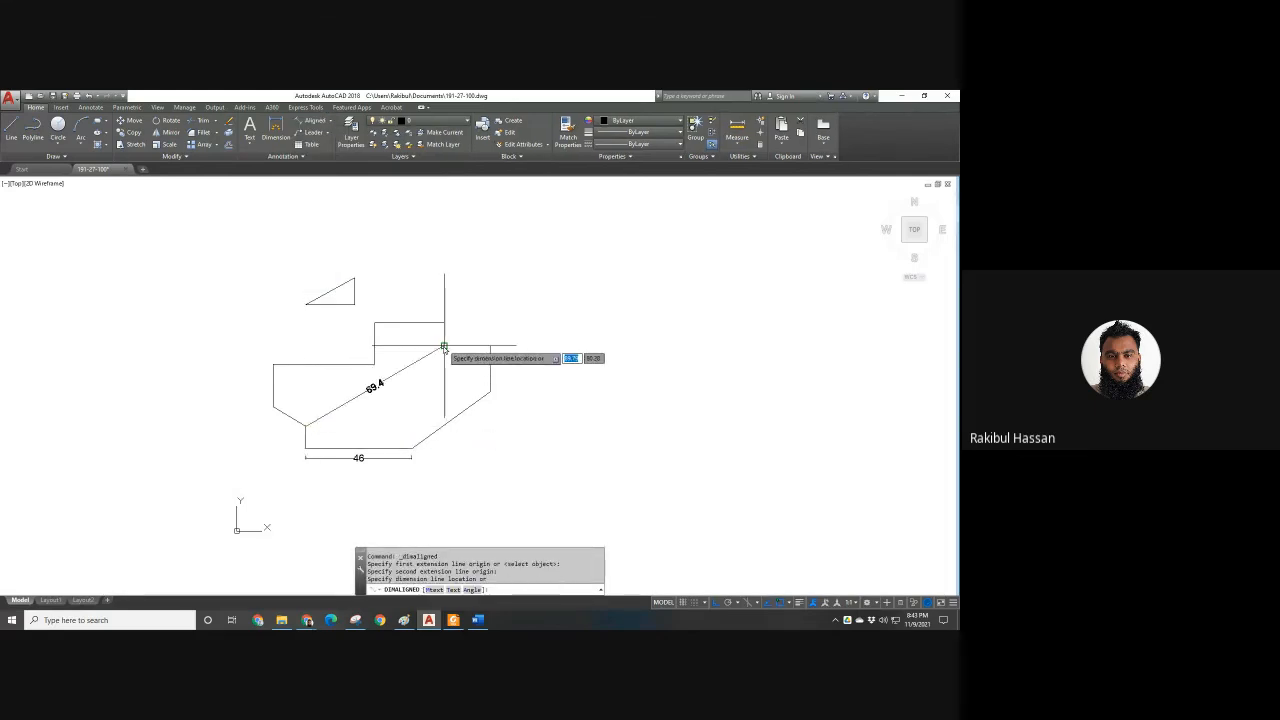
{"action": "left_click", "coordinate": [444, 347]}
{"action": "scroll", "coordinate": [390, 390], "scroll_direction": "up", "scroll_amount": 4}
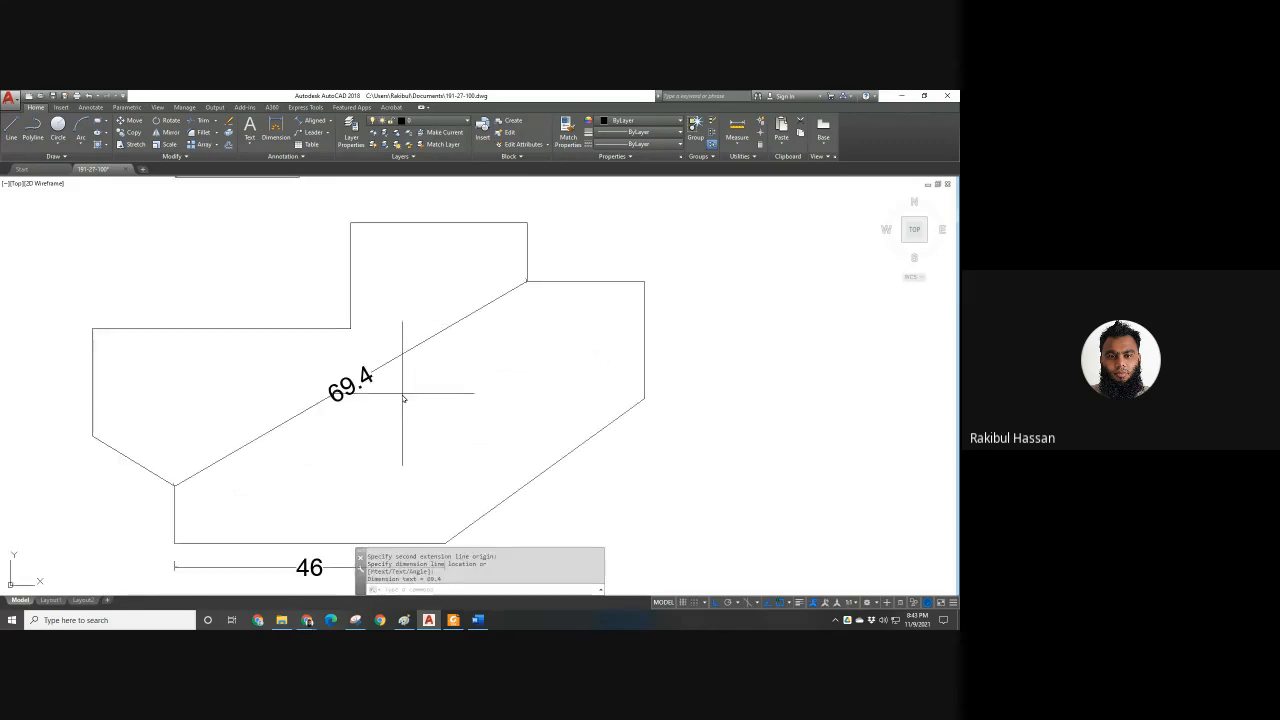
{"action": "left_click", "coordinate": [425, 414]}
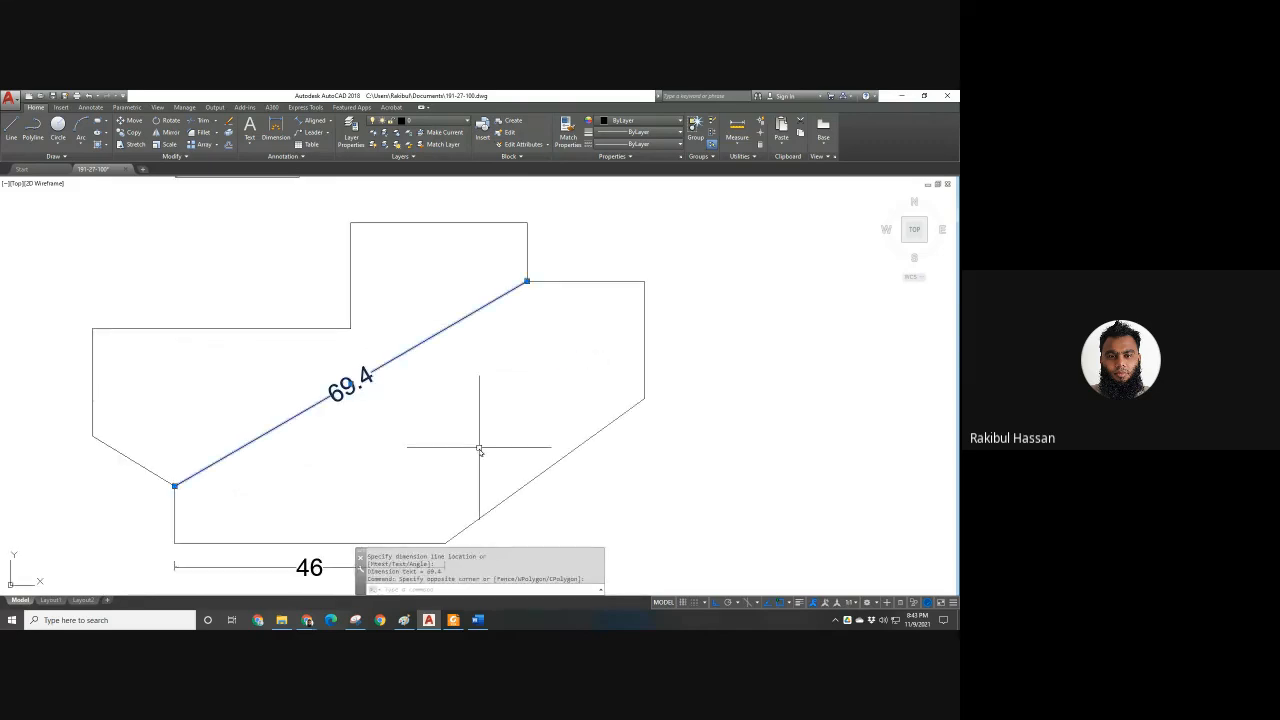
{"action": "key", "text": "Escape"}
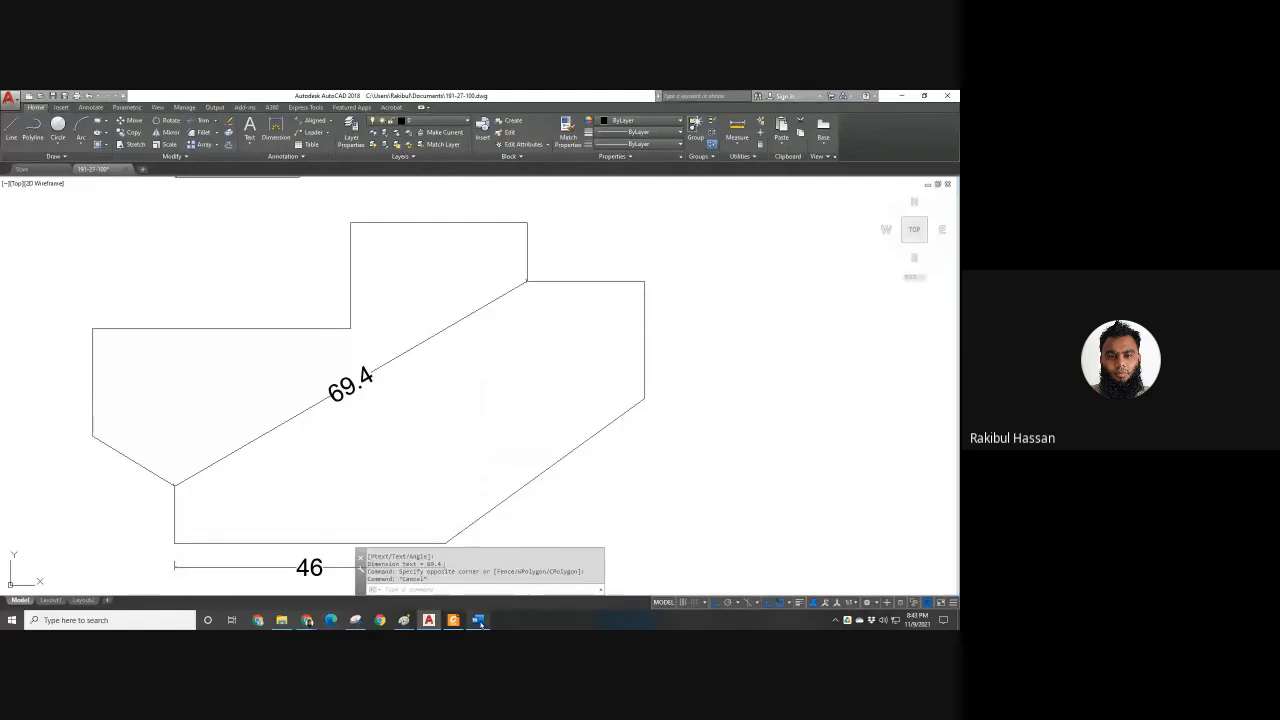
Switch to the AutoCAD.docx document in Word and arrange it side by side with the drawing.
{"action": "left_click", "coordinate": [478, 620]}
{"action": "key", "text": "super+Right"}
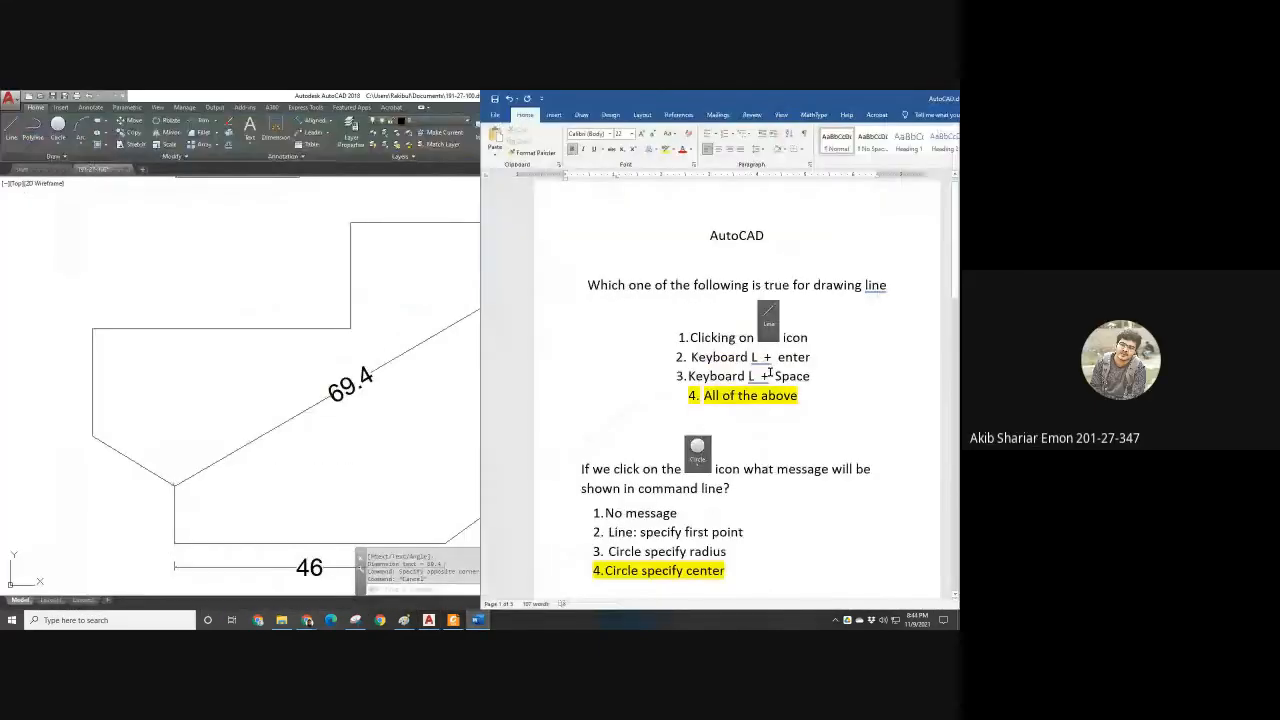
{"action": "scroll", "coordinate": [334, 410], "scroll_direction": "down", "scroll_amount": 2}
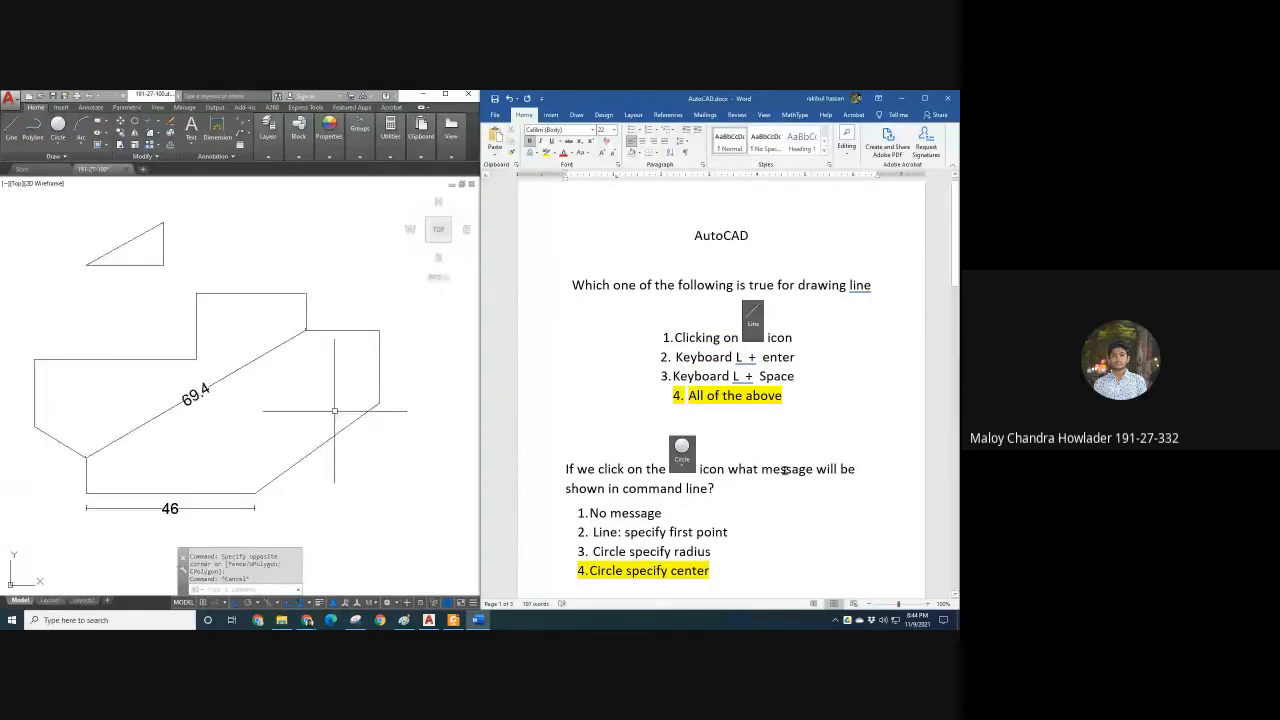
Append "=69.4" to the highlighted question "For the following drawing use autocad to find kk".
{"action": "scroll", "coordinate": [763, 479], "scroll_direction": "down", "scroll_amount": 1}
{"action": "scroll", "coordinate": [763, 479], "scroll_direction": "down", "scroll_amount": 10}
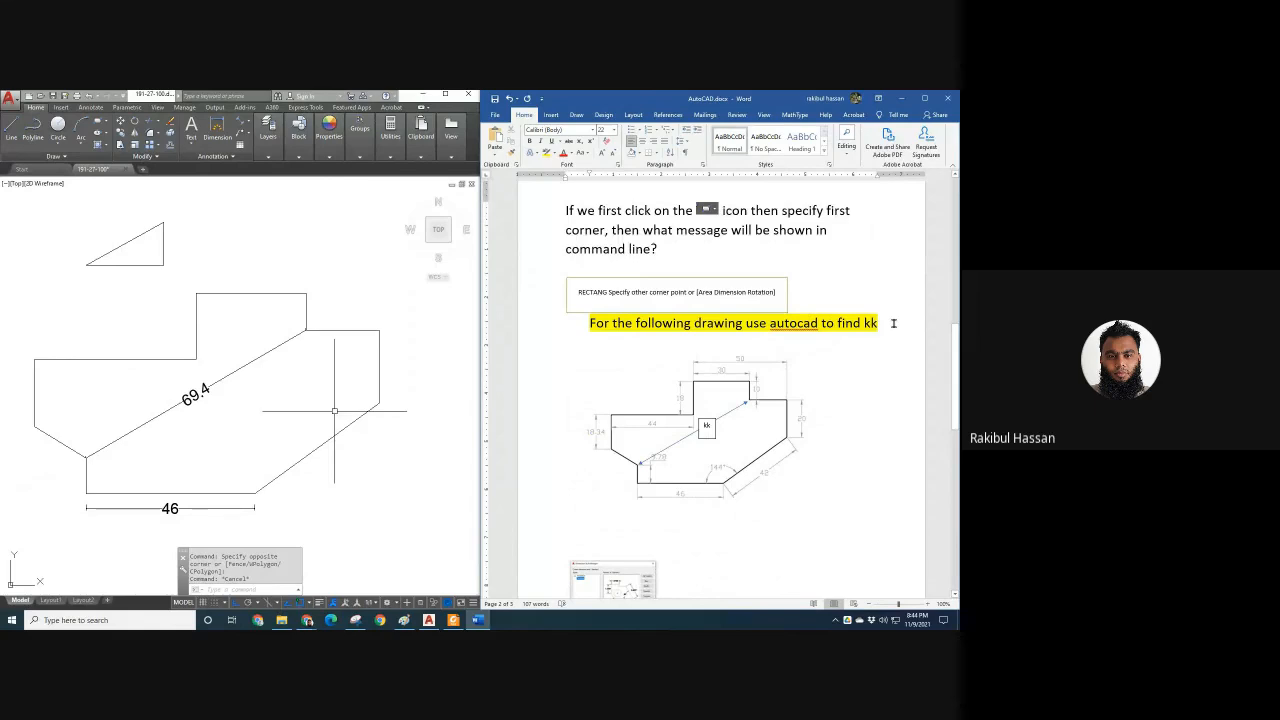
{"action": "type", "text": "=69.4"}
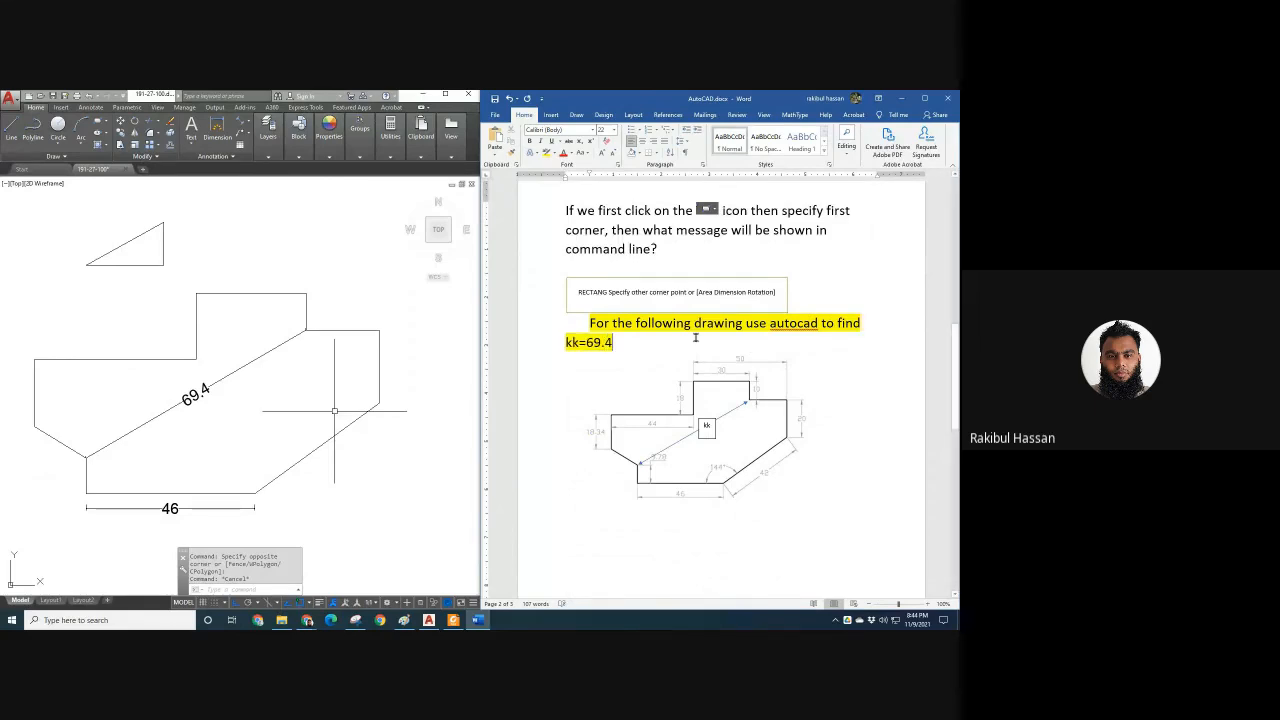
{"action": "double_click", "coordinate": [589, 342]}
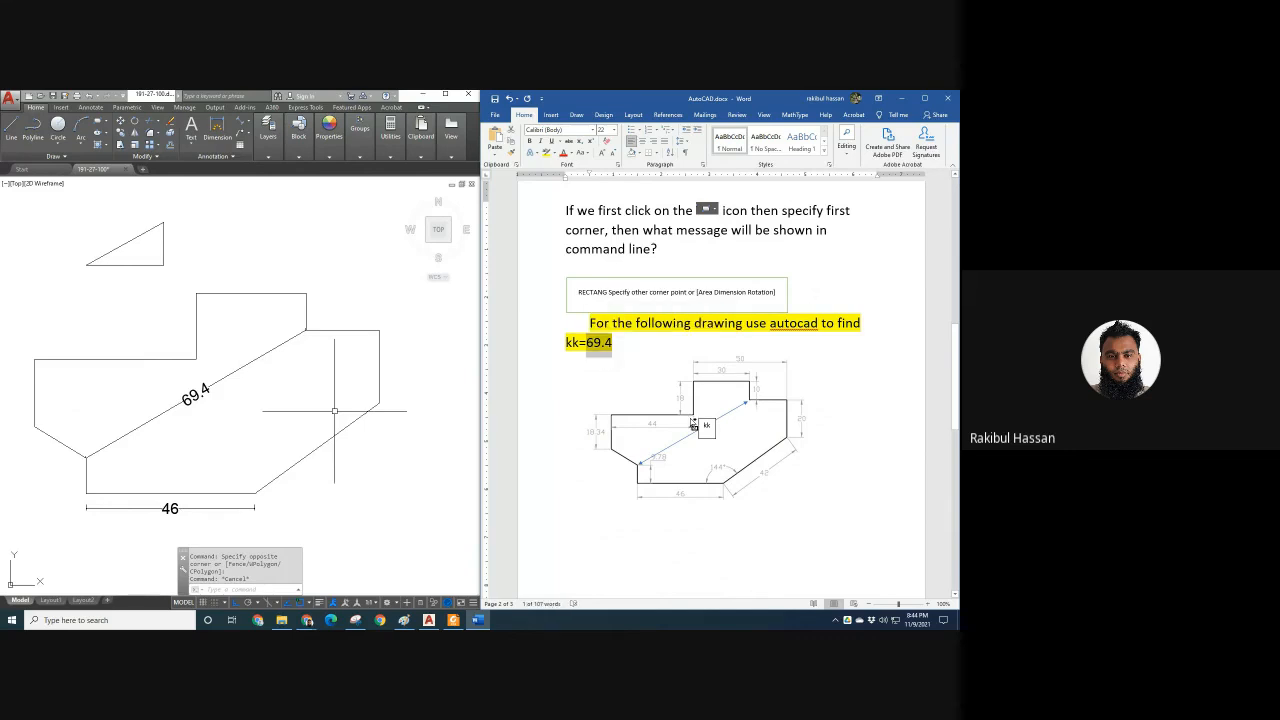
{"action": "left_click", "coordinate": [283, 386]}
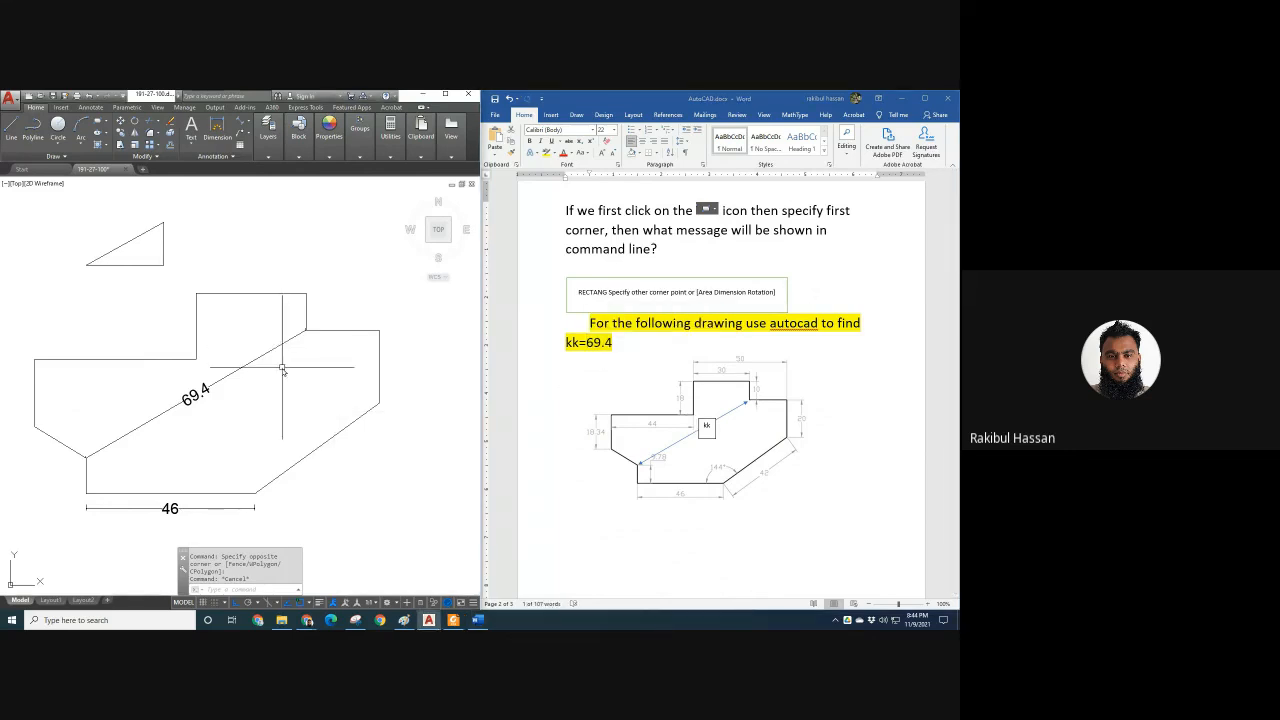
{"action": "key", "text": "Escape"}
{"action": "left_click", "coordinate": [285, 371]}
{"action": "key", "text": "Escape"}
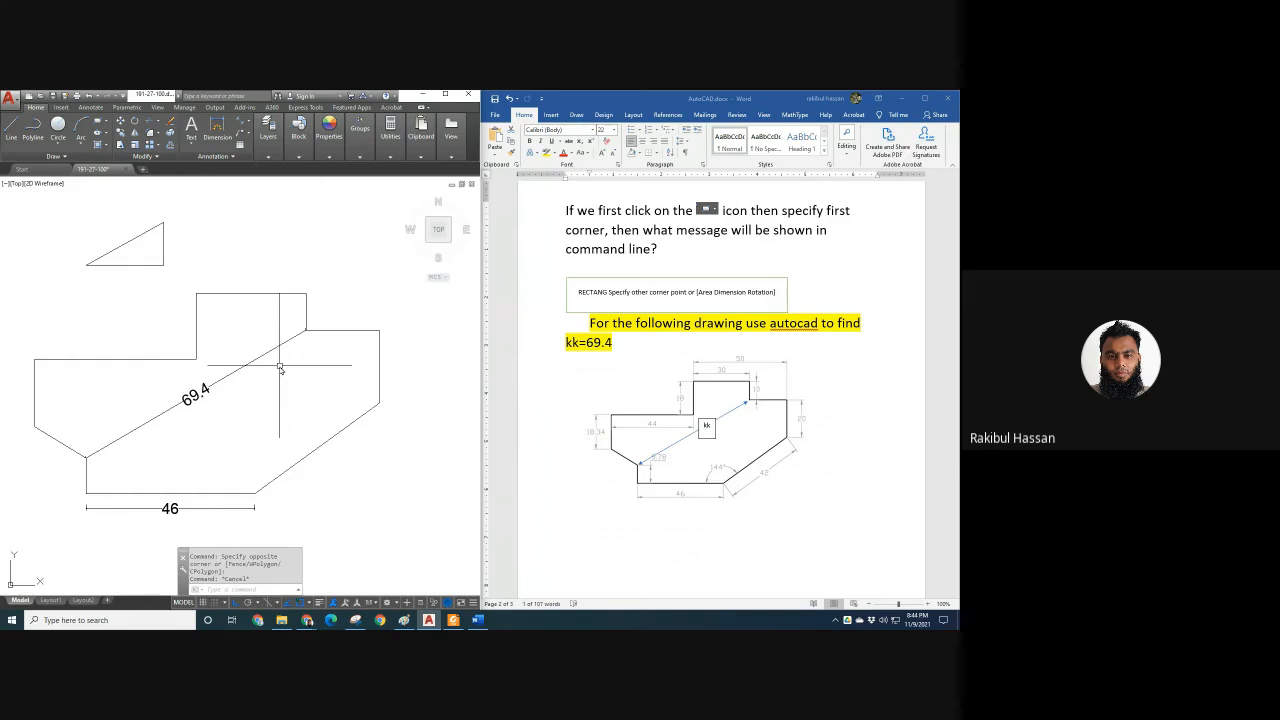
{"action": "middle_click_drag", "start_coordinate": [280, 369], "coordinate": [310, 370]}
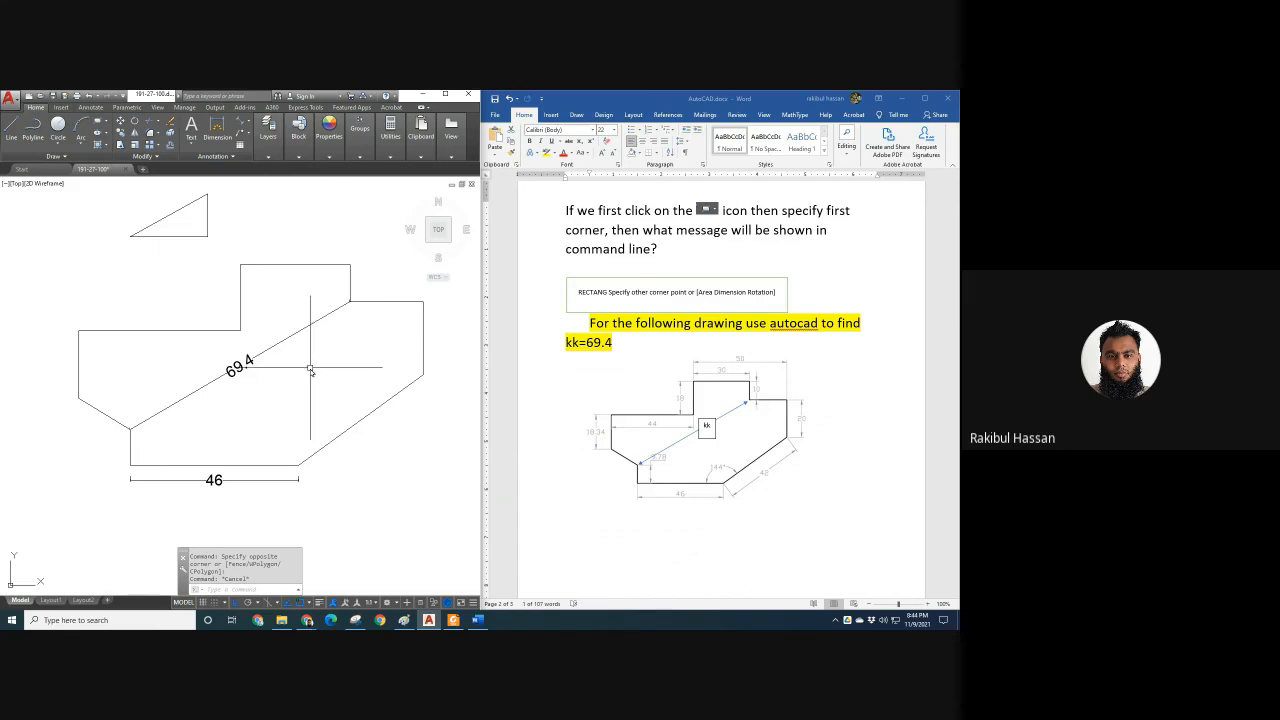
{"action": "mouse_move", "coordinate": [316, 369]}
{"action": "middle_mouse_down"}
{"action": "mouse_move", "coordinate": [329, 360]}
{"action": "mouse_move", "coordinate": [309, 349]}
{"action": "middle_mouse_up"}
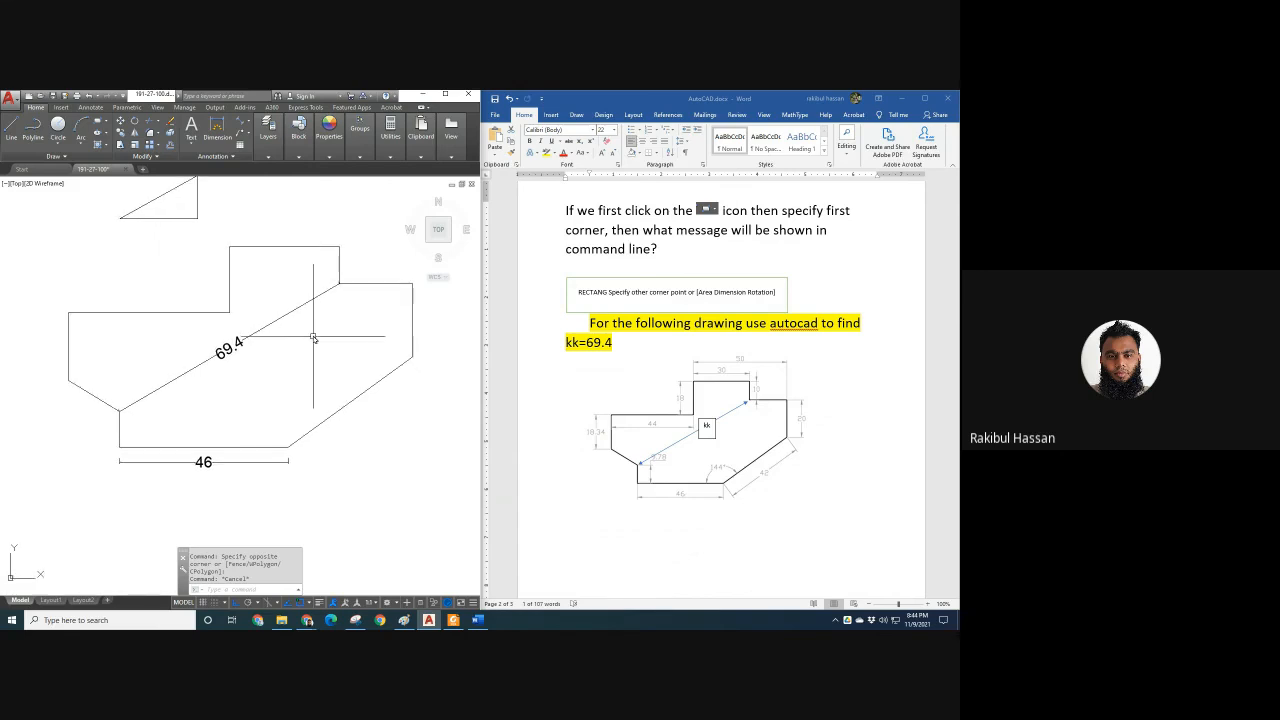
{"action": "left_click", "coordinate": [314, 326]}
{"action": "left_click", "coordinate": [291, 300]}
{"action": "key", "text": "Escape"}
{"action": "left_click", "coordinate": [322, 347]}
{"action": "left_click", "coordinate": [278, 301]}
{"action": "key", "text": "Escape"}
{"action": "left_click", "coordinate": [314, 348]}
{"action": "left_click", "coordinate": [285, 297]}
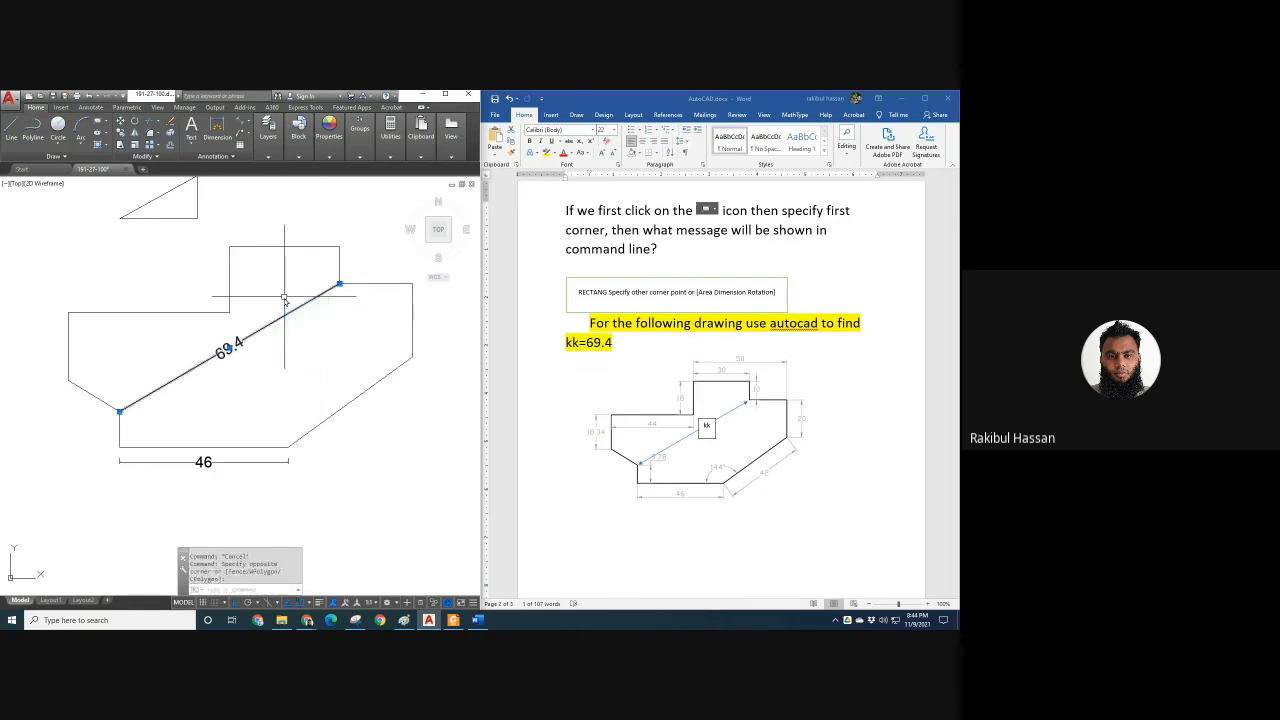
{"action": "key", "text": "Escape"}
{"action": "left_click", "coordinate": [310, 345]}
{"action": "left_click", "coordinate": [278, 303]}
{"action": "key", "text": "Escape"}
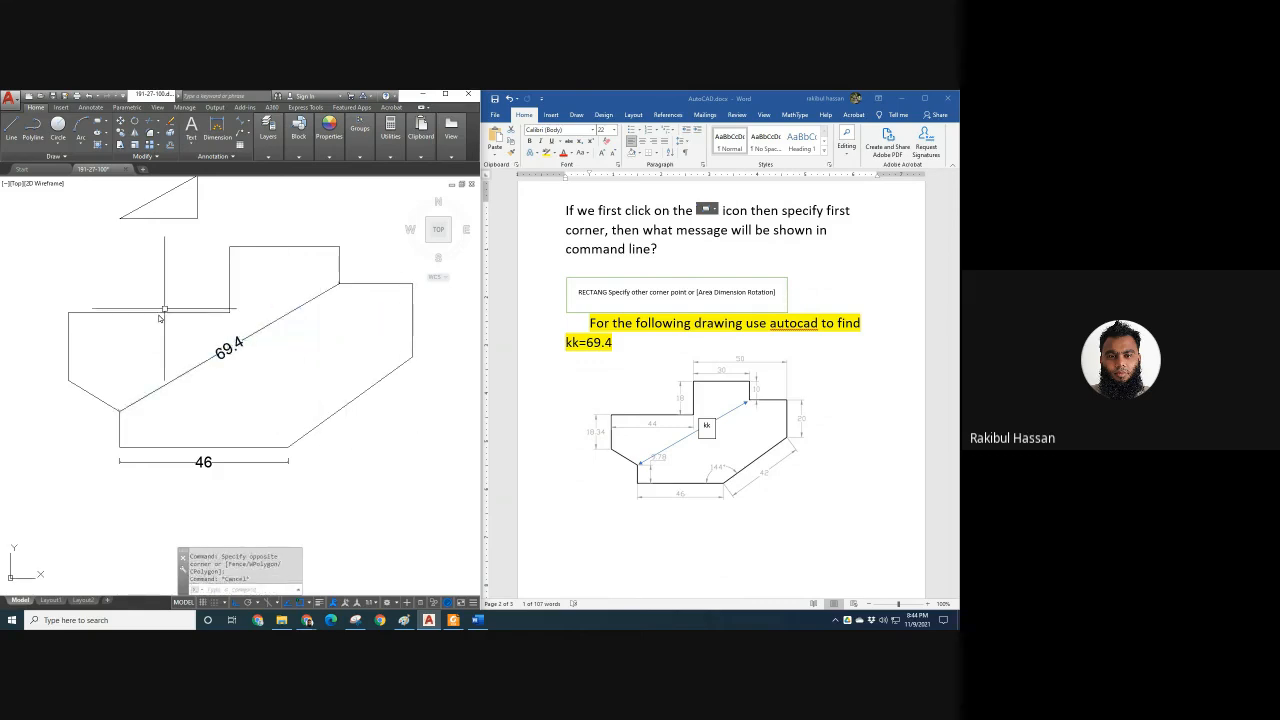
{"action": "middle_click_drag", "start_coordinate": [356, 361], "coordinate": [355, 365]}
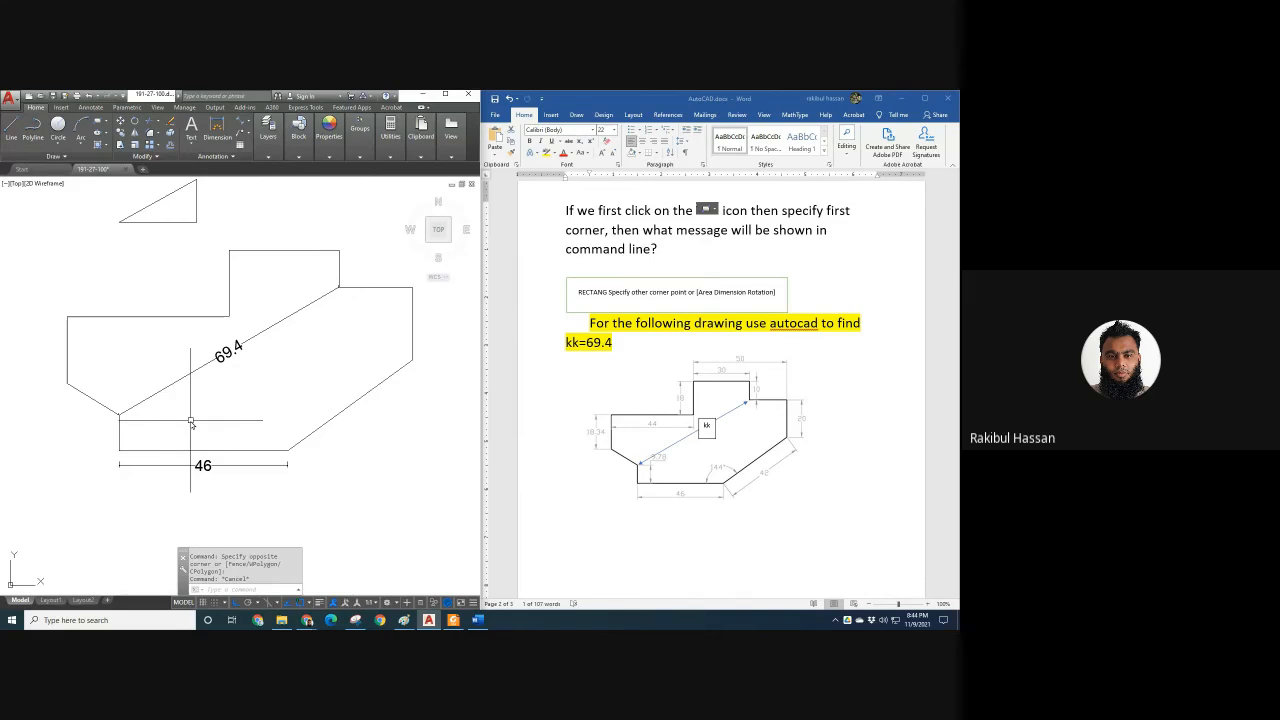
Add an aligned dimension along the slanted lower-right edge of the shape, placed outside the outline.
{"action": "key", "text": "Escape"}
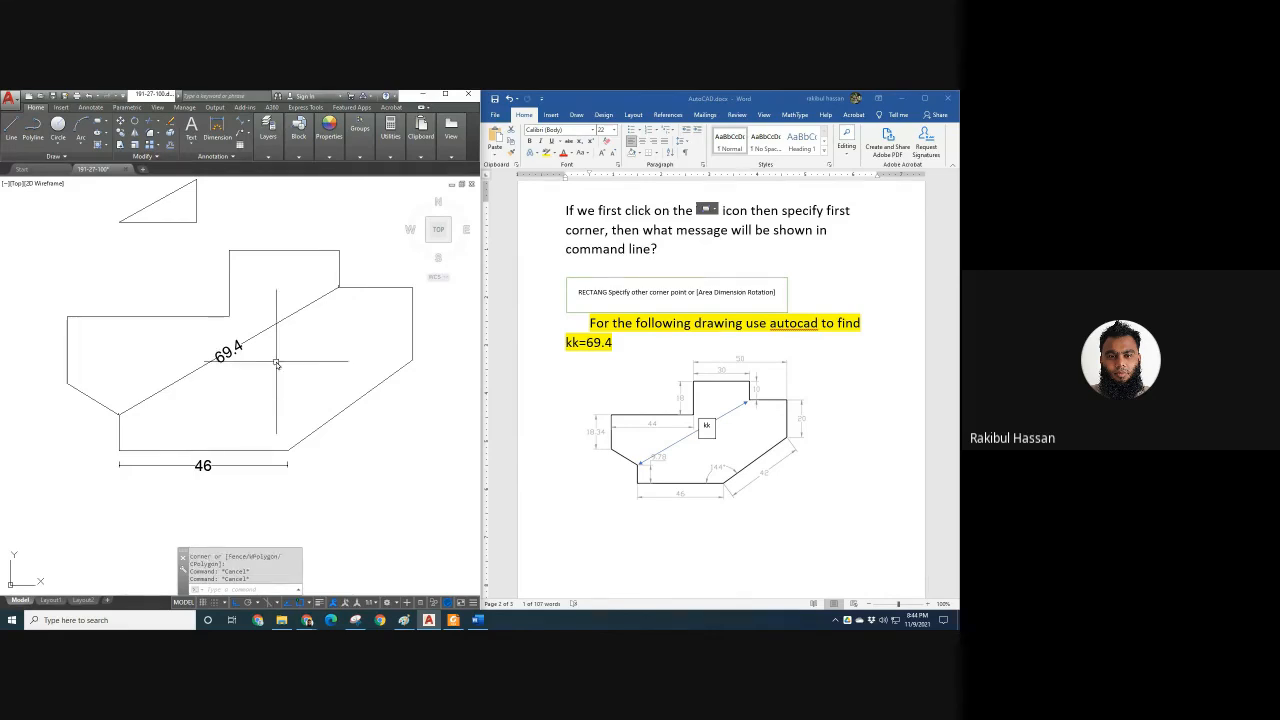
{"action": "left_click", "coordinate": [267, 130]}
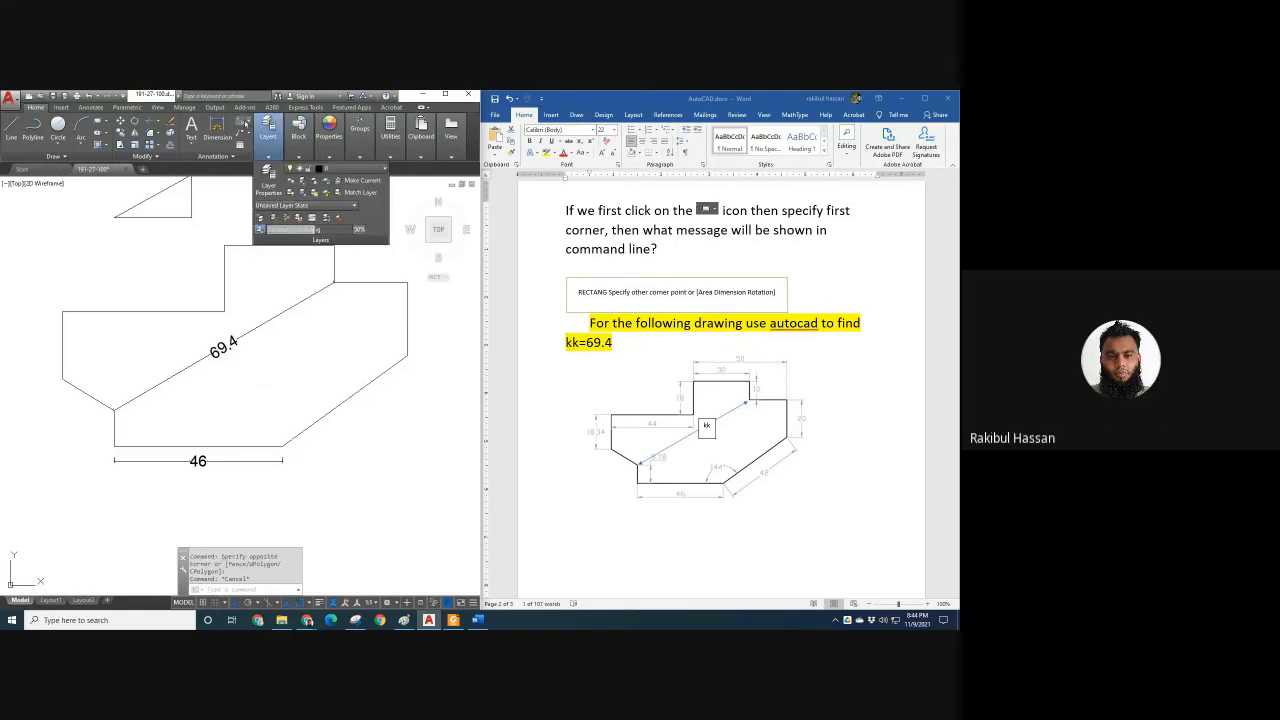
{"action": "left_click", "coordinate": [240, 122]}
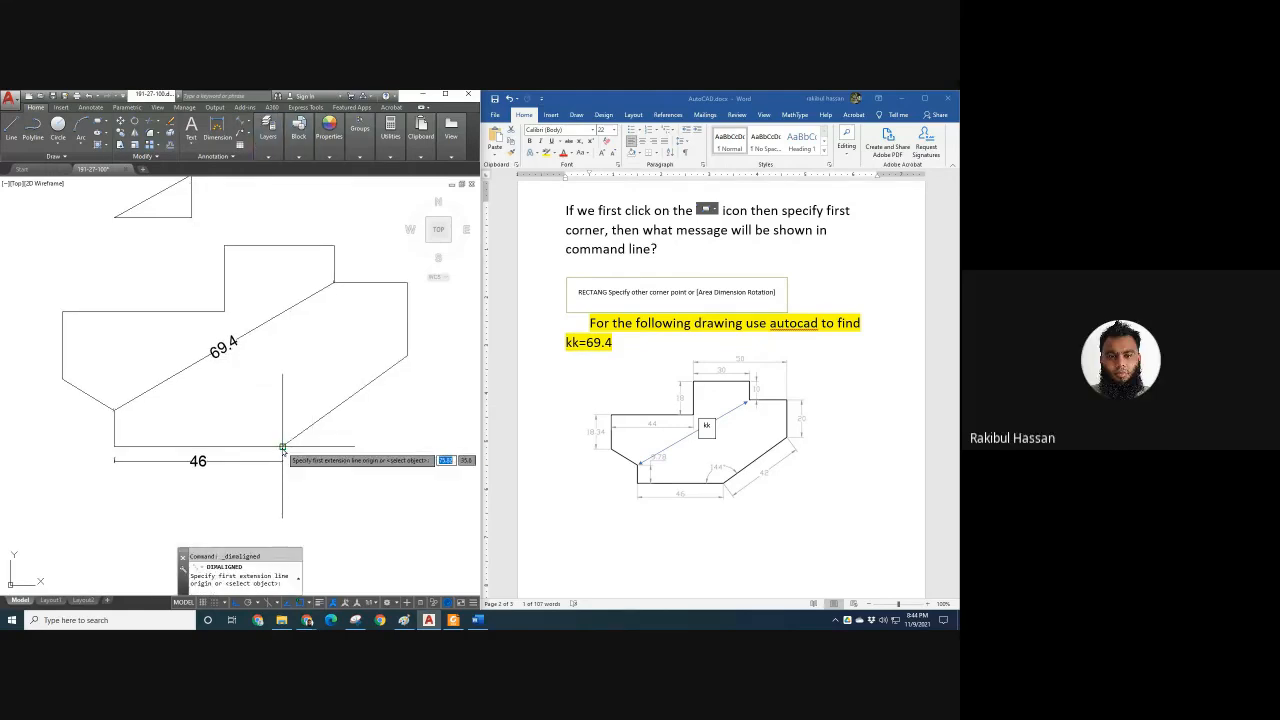
{"action": "left_click", "coordinate": [282, 446]}
{"action": "left_click", "coordinate": [407, 357]}
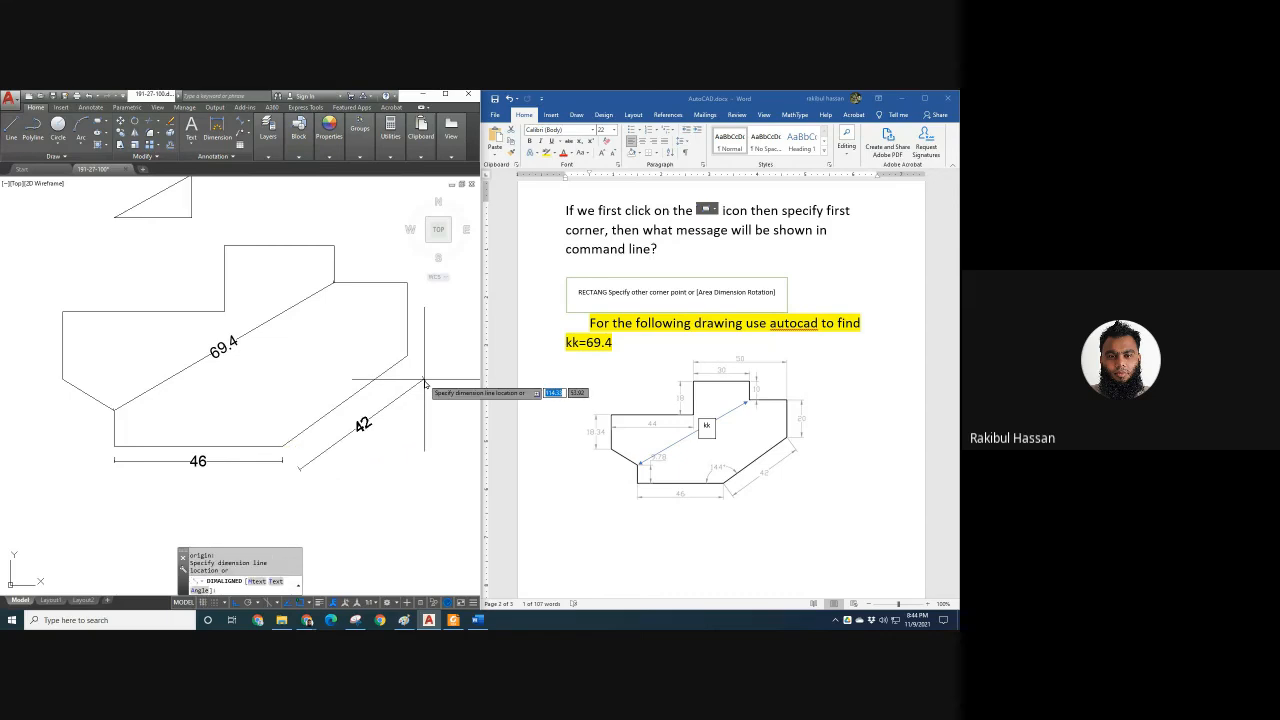
{"action": "middle_click_drag", "start_coordinate": [438, 388], "coordinate": [431, 398]}
{"action": "key", "text": "Return"}
{"action": "left_click", "coordinate": [400, 293]}
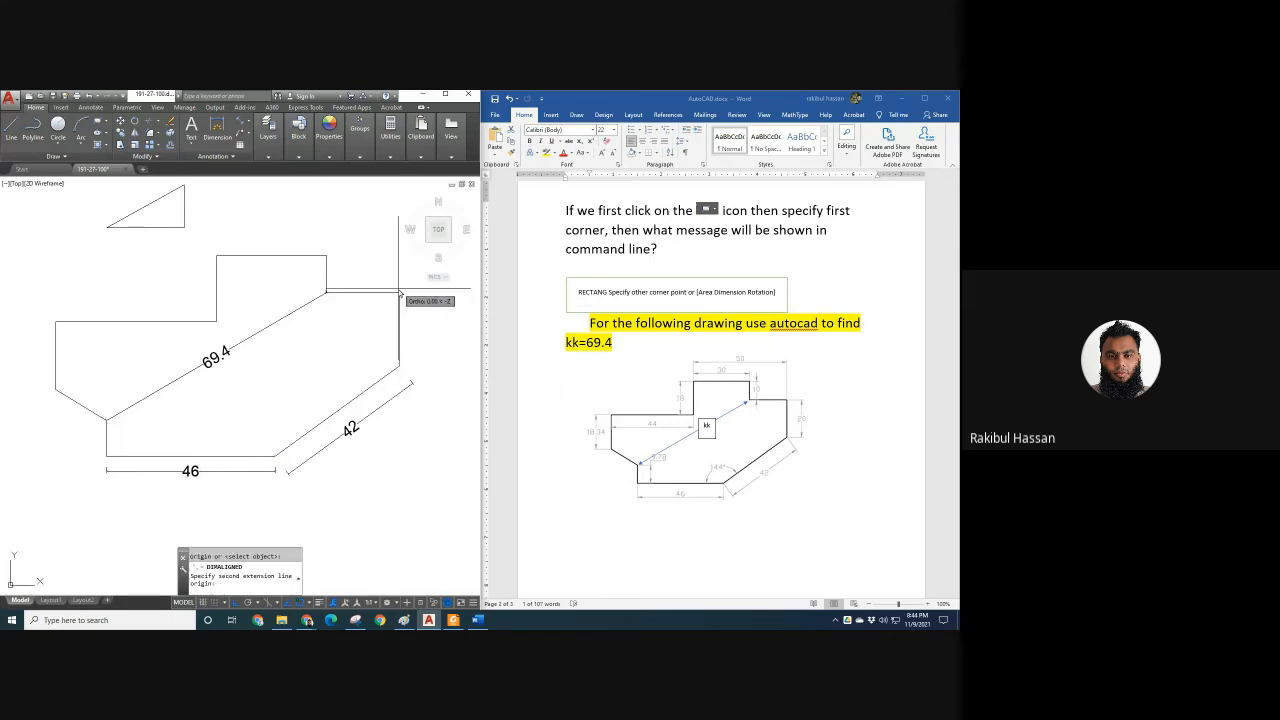
{"action": "key", "text": "Escape"}
Add an aligned dimension to the vertical right edge of the shape, placed outside the outline.
{"action": "left_click", "coordinate": [244, 120]}
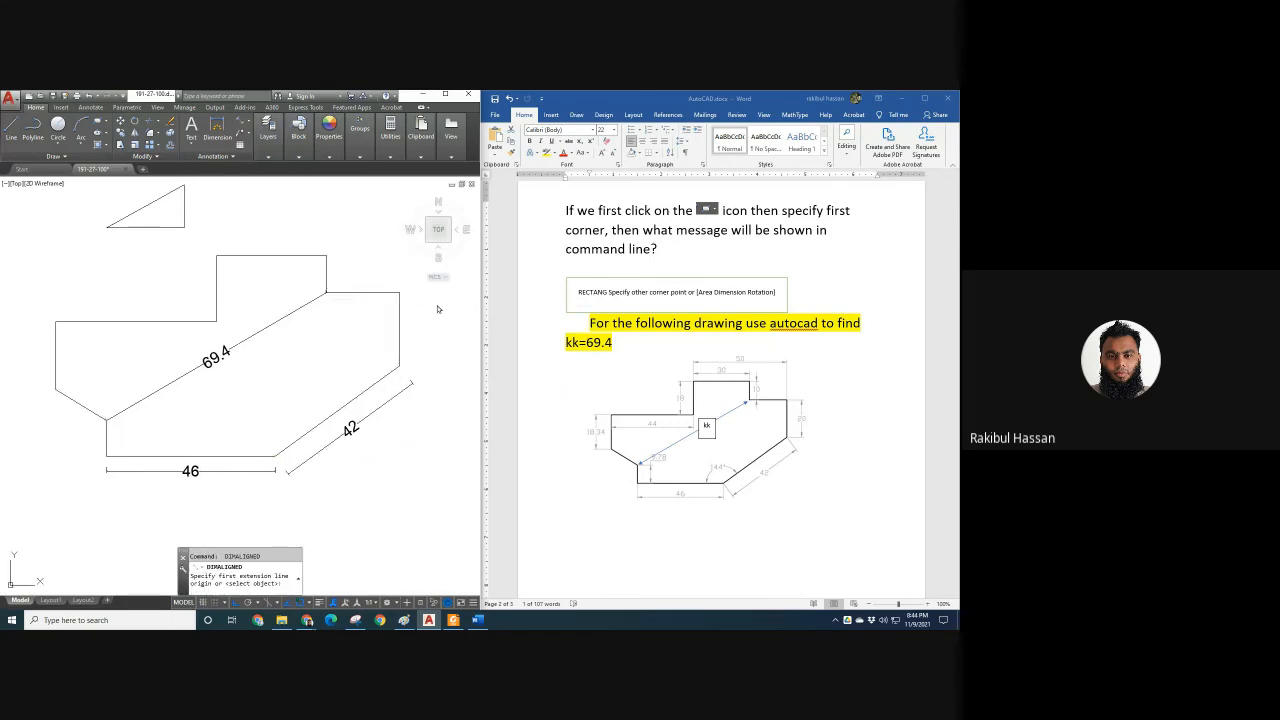
{"action": "left_click", "coordinate": [400, 293]}
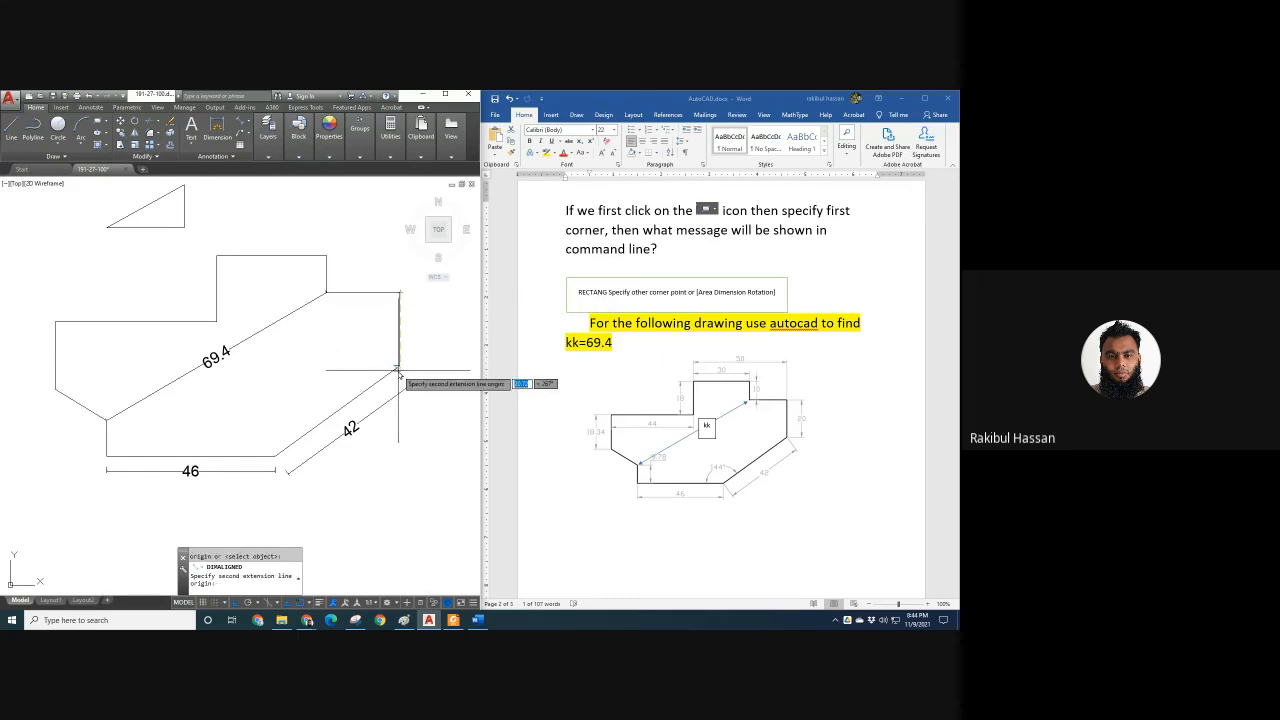
{"action": "left_click", "coordinate": [399, 373]}
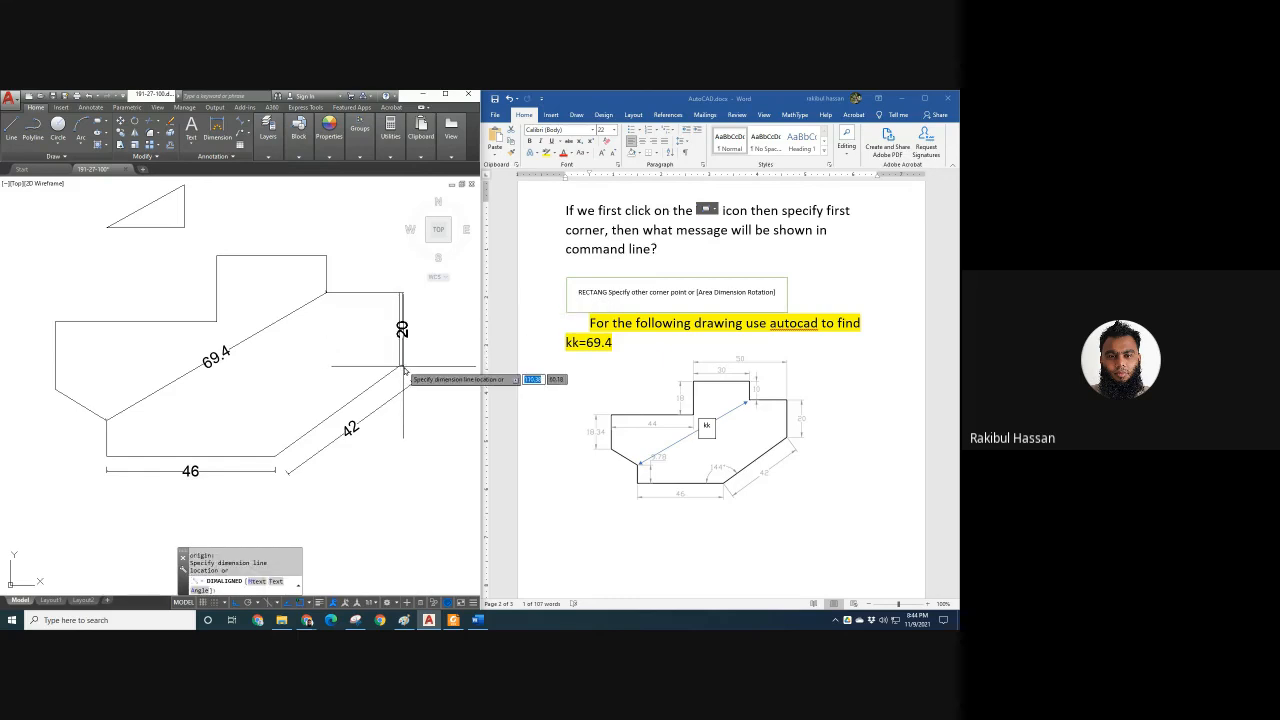
{"action": "left_click", "coordinate": [392, 311]}
Add an aligned dimension above the short horizontal edge between the upper-right step corner and the right edge.
{"action": "key", "text": "Return"}
{"action": "left_click", "coordinate": [326, 293]}
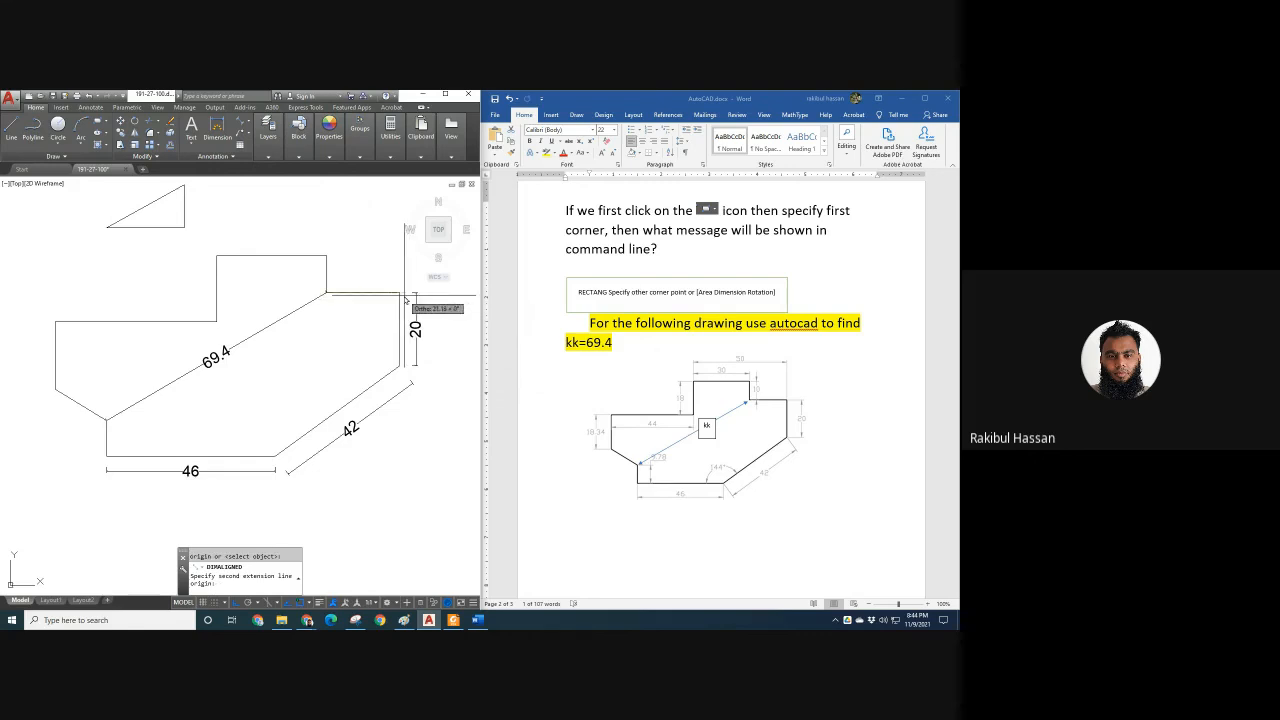
{"action": "left_click", "coordinate": [400, 293]}
{"action": "left_click", "coordinate": [399, 288]}
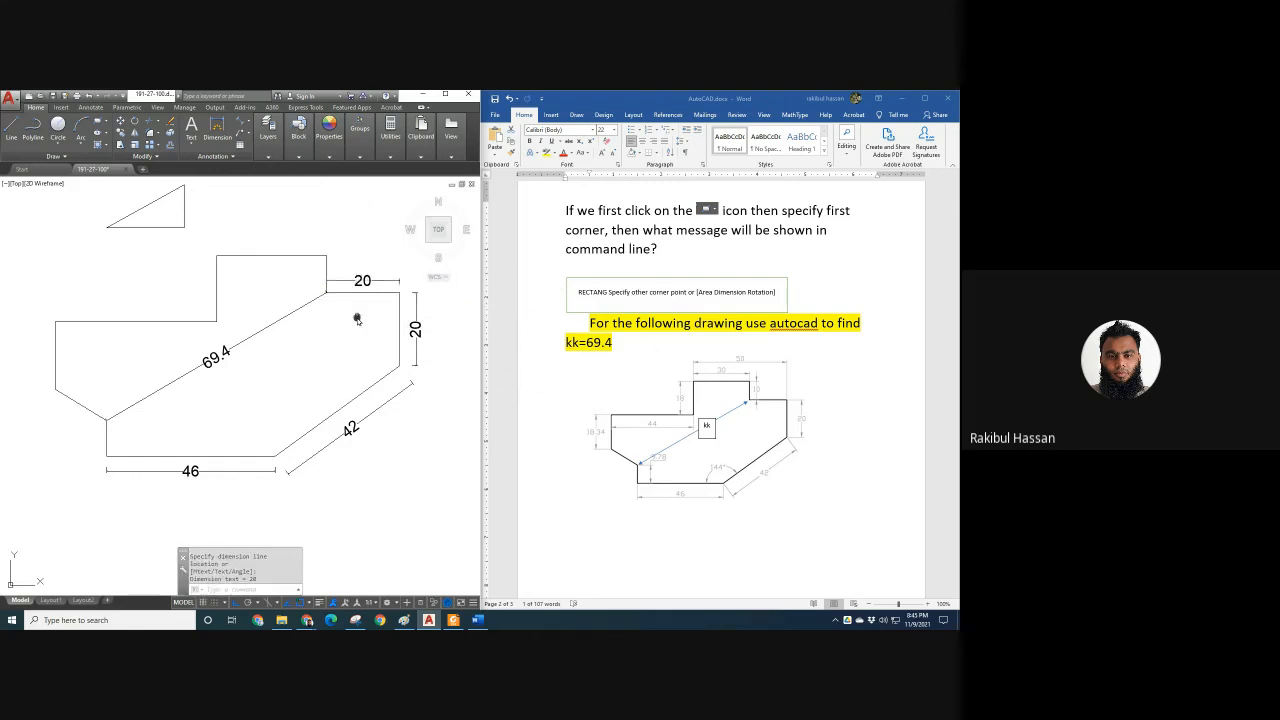
{"action": "scroll", "coordinate": [340, 335], "scroll_direction": "down", "scroll_amount": 3}
{"action": "scroll", "coordinate": [195, 389], "scroll_direction": "up", "scroll_amount": 4}
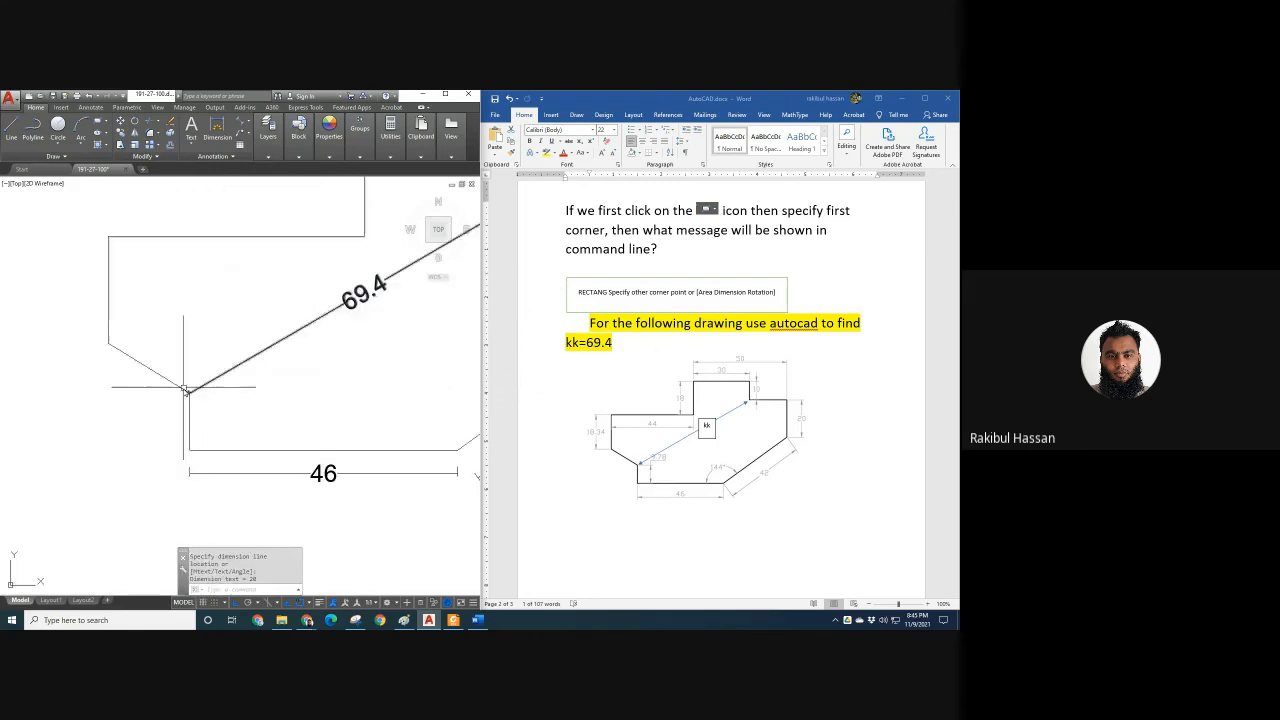
{"action": "scroll", "coordinate": [163, 374], "scroll_direction": "down", "scroll_amount": 2}
{"action": "key", "text": "Escape"}
{"action": "left_click", "coordinate": [145, 349]}
{"action": "left_click", "coordinate": [107, 333]}
{"action": "key", "text": "Escape"}
Add a linear dimension to the vertical left edge of the shape, placed outside the outline.
{"action": "middle_click_drag", "start_coordinate": [158, 341], "coordinate": [183, 334]}
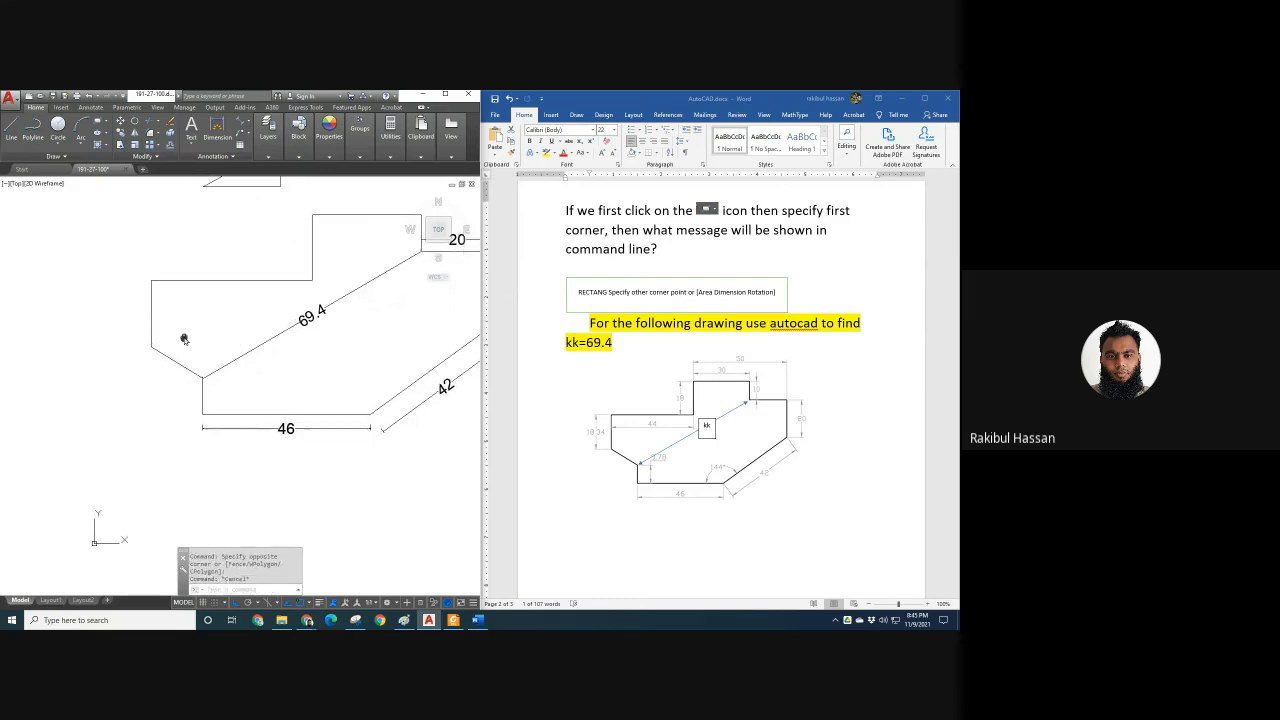
{"action": "left_click", "coordinate": [250, 121]}
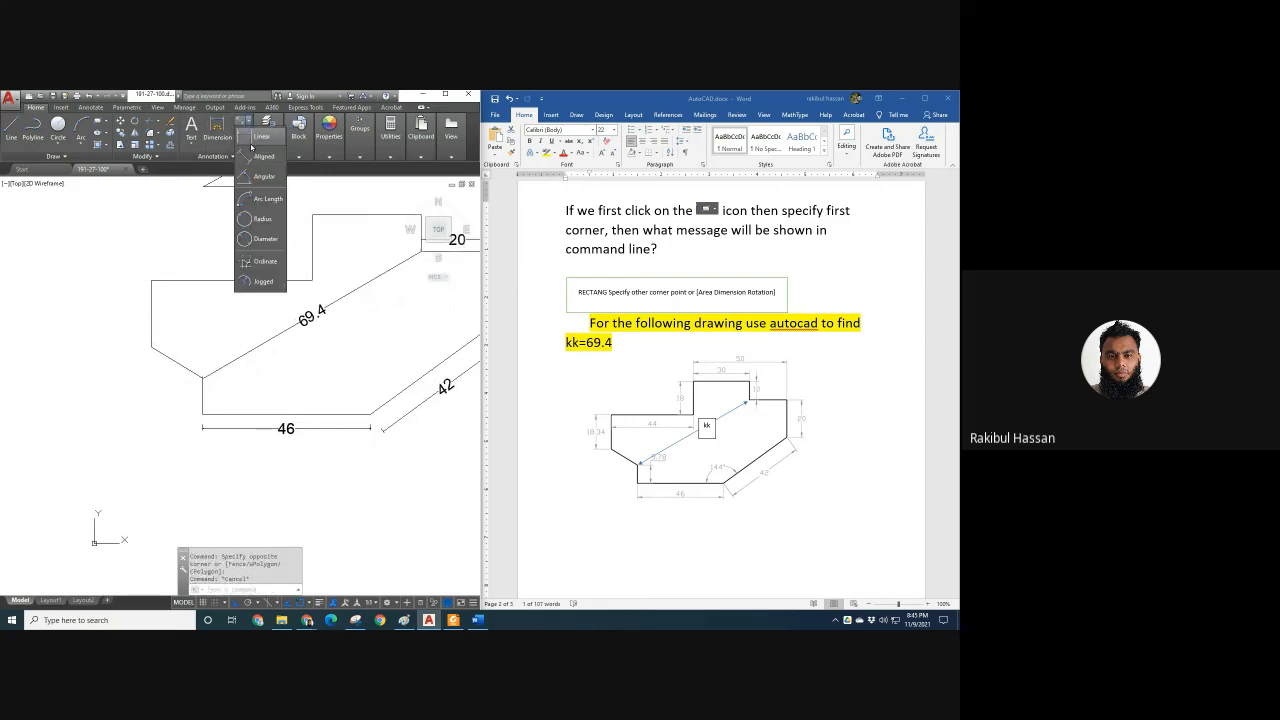
{"action": "left_click", "coordinate": [253, 146]}
{"action": "left_click", "coordinate": [150, 282]}
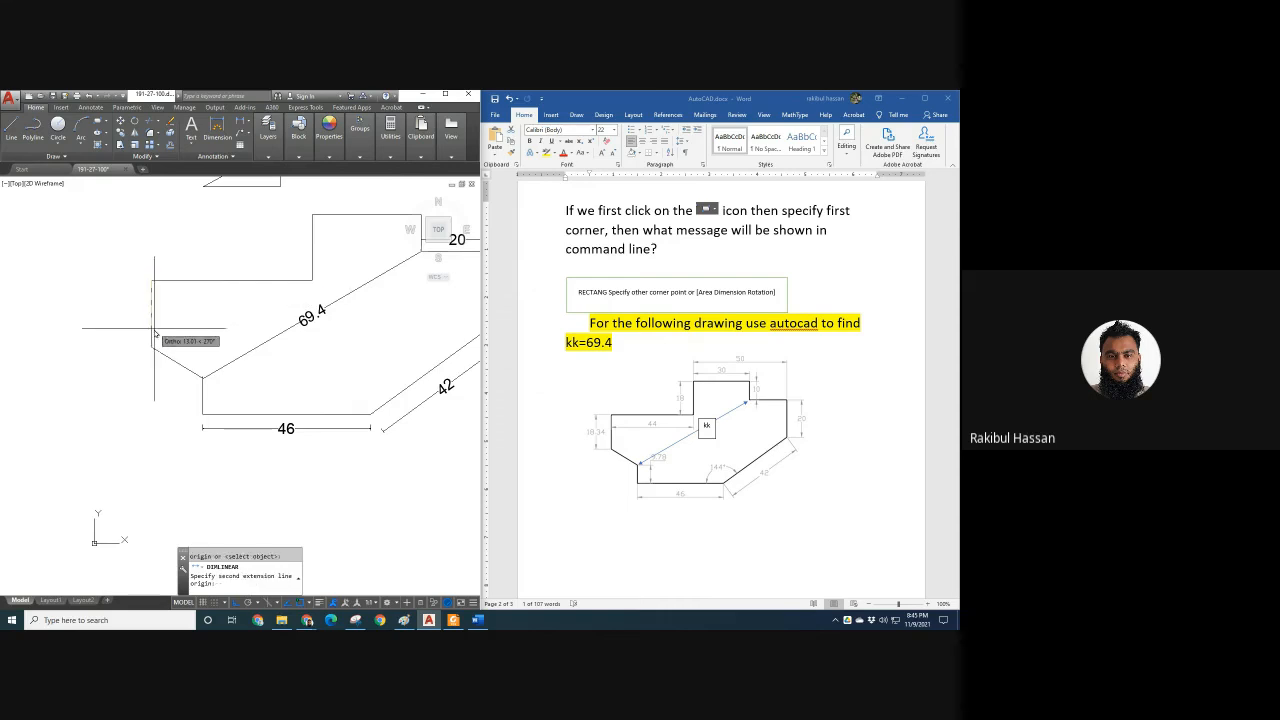
{"action": "left_click", "coordinate": [151, 344]}
{"action": "left_click", "coordinate": [128, 324]}
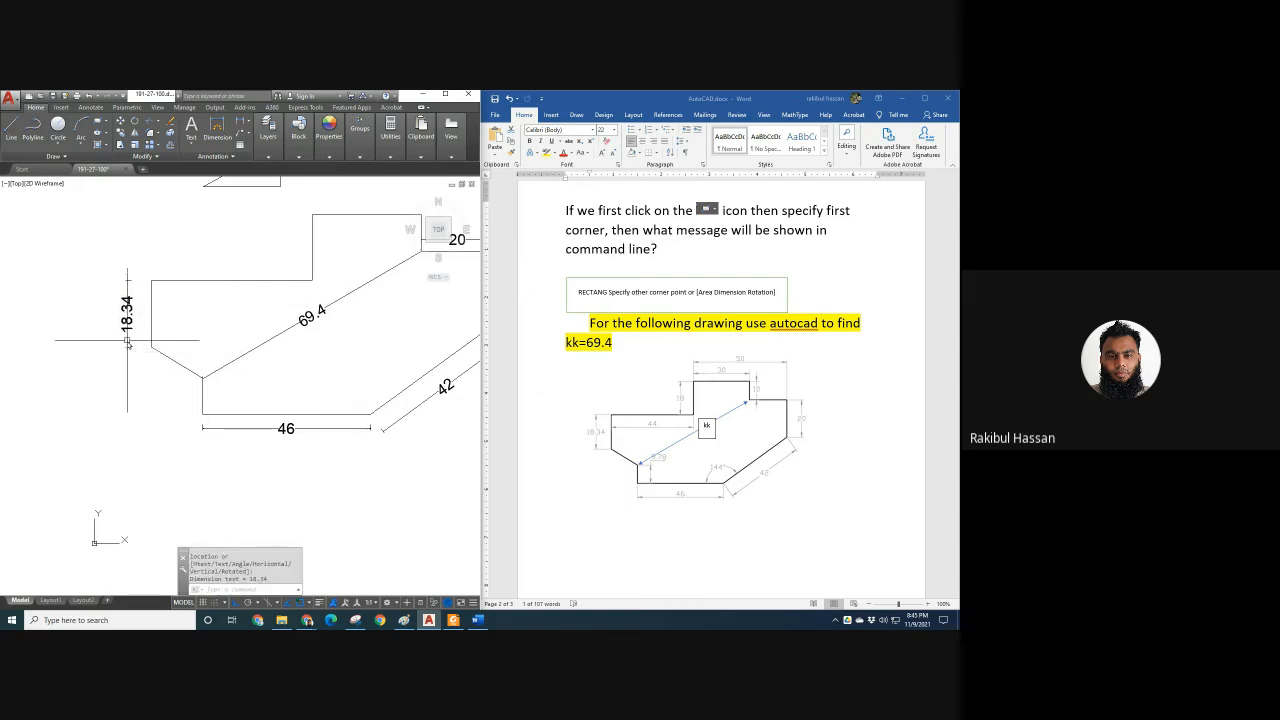
Replace the text of the left edge's dimension with "5+ID last digit".
{"action": "left_click", "coordinate": [131, 318]}
{"action": "right_click", "coordinate": [131, 326]}
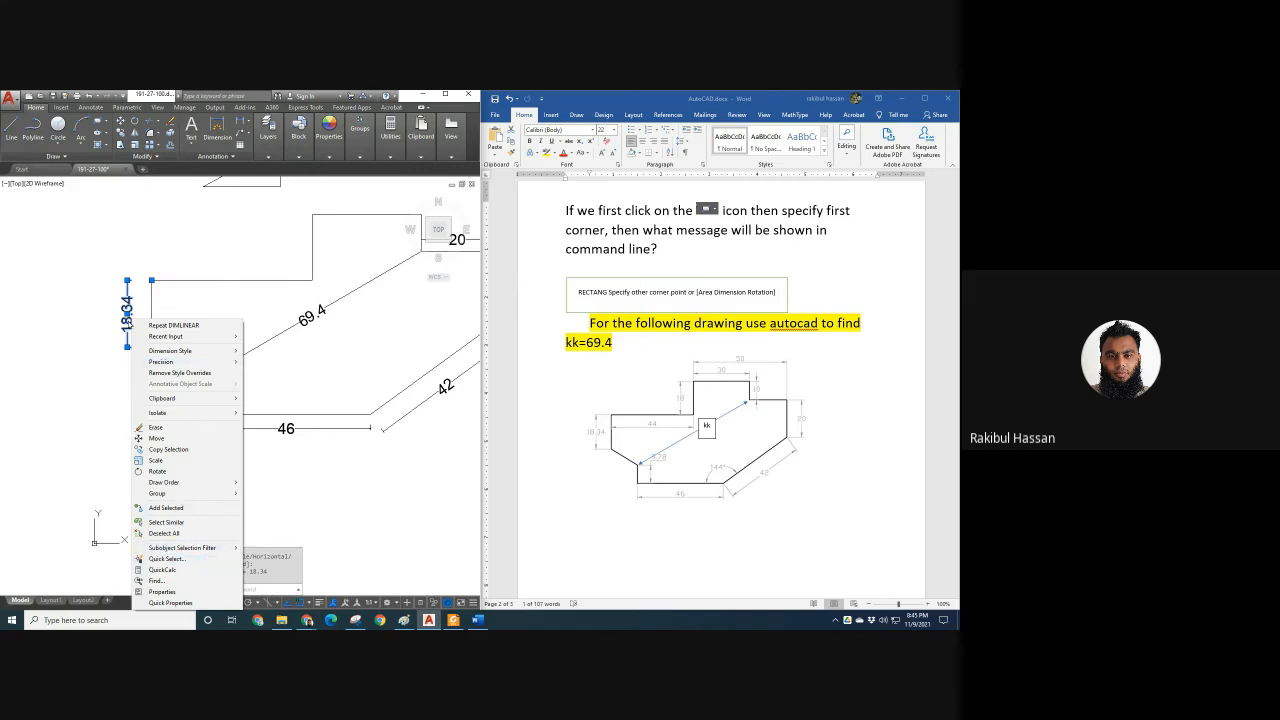
{"action": "left_click", "coordinate": [128, 321]}
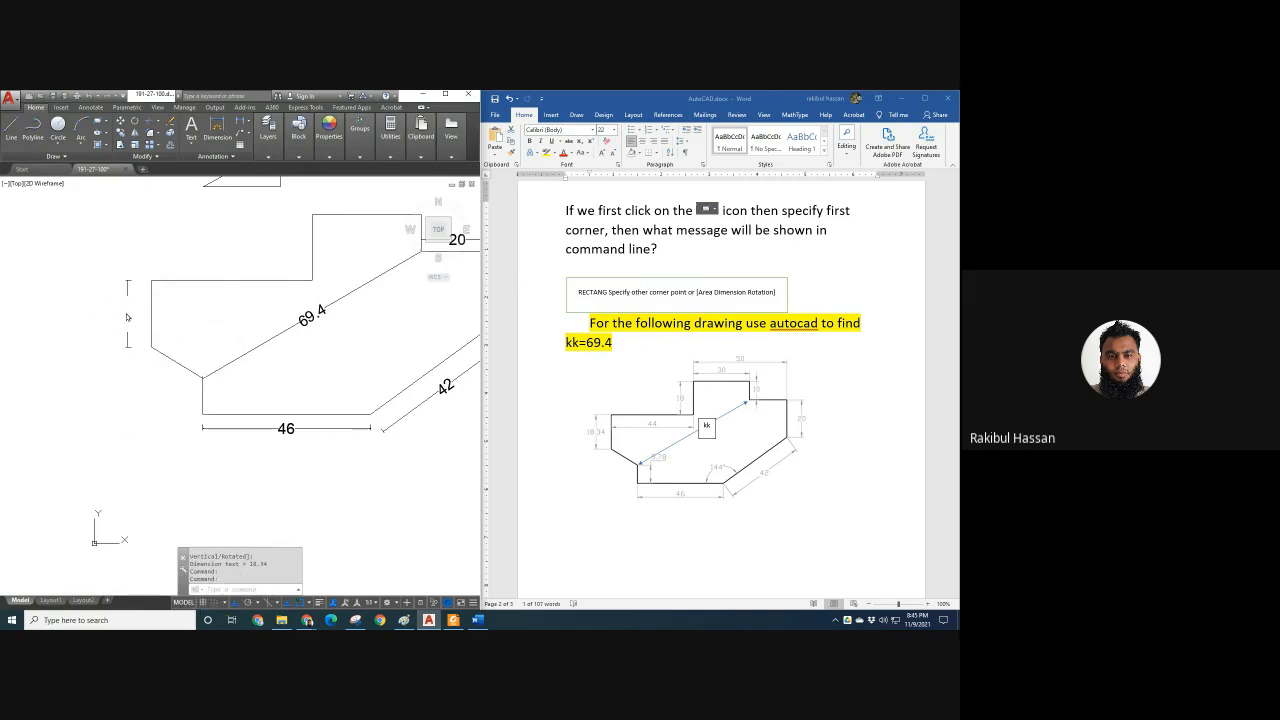
{"action": "double_click", "coordinate": [127, 318]}
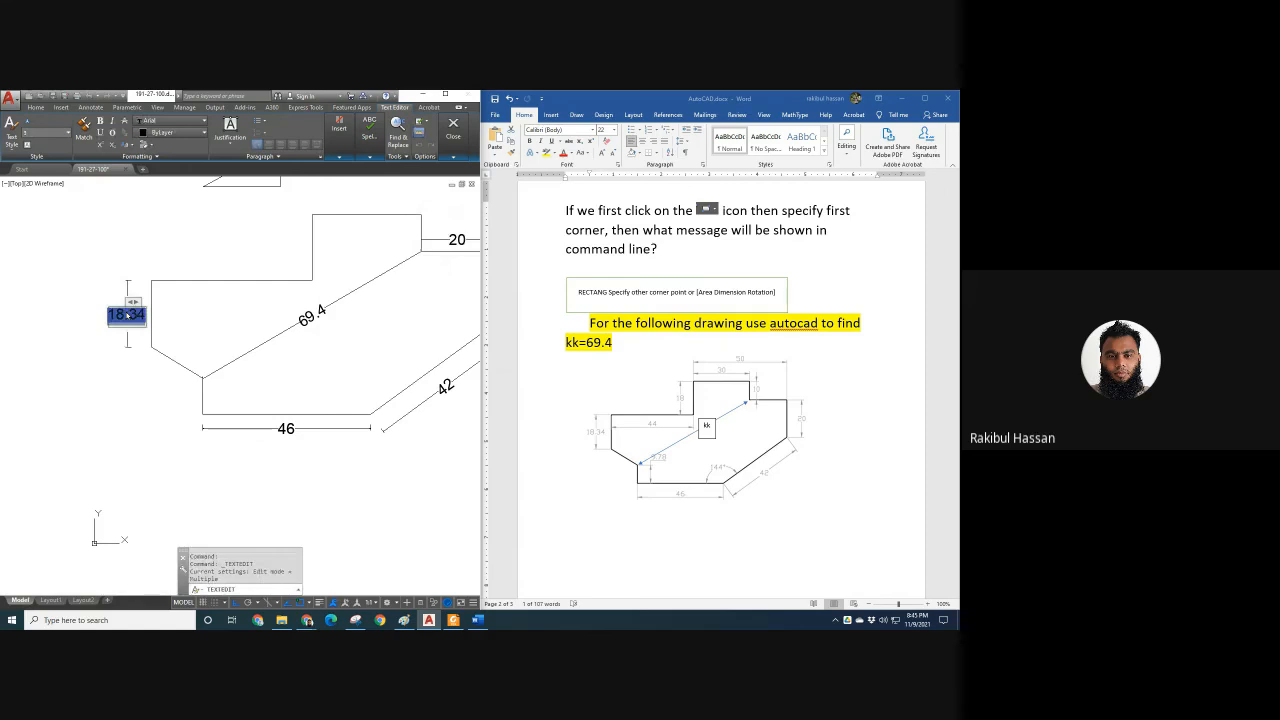
{"action": "key", "text": "BackSpace"}
{"action": "type", "text": "5"}
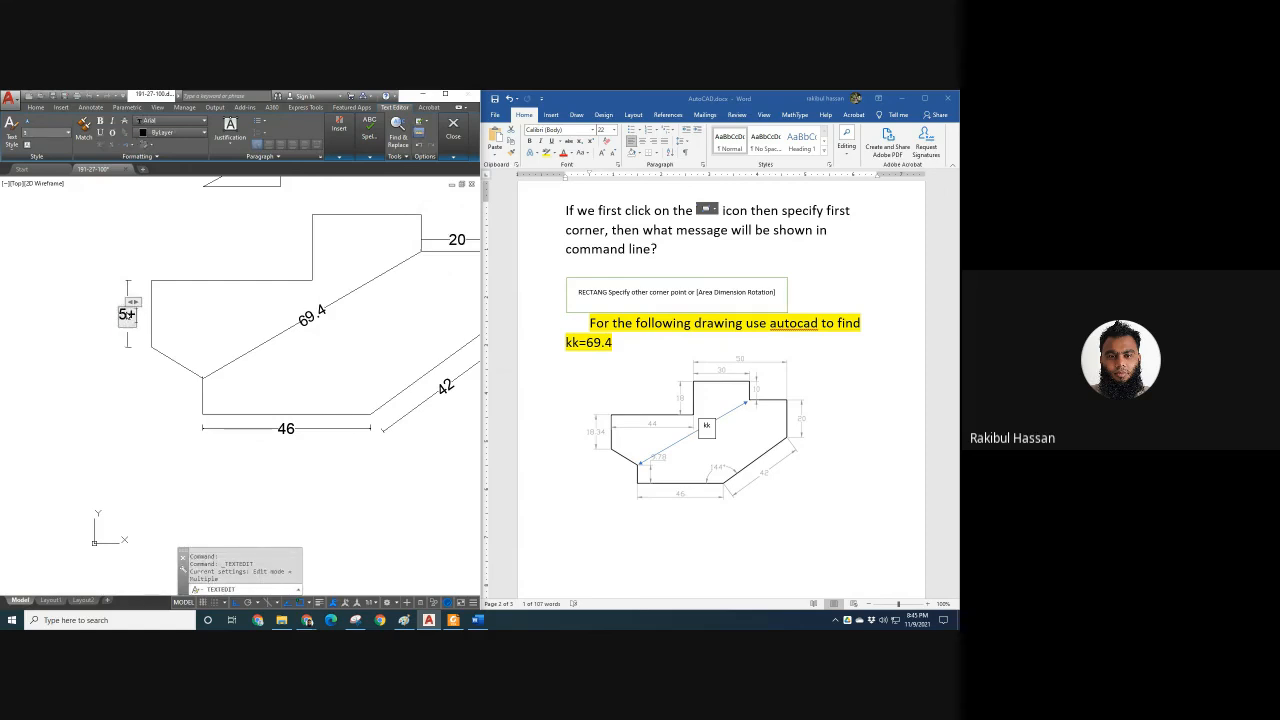
{"action": "type", "text": "+ID last"}
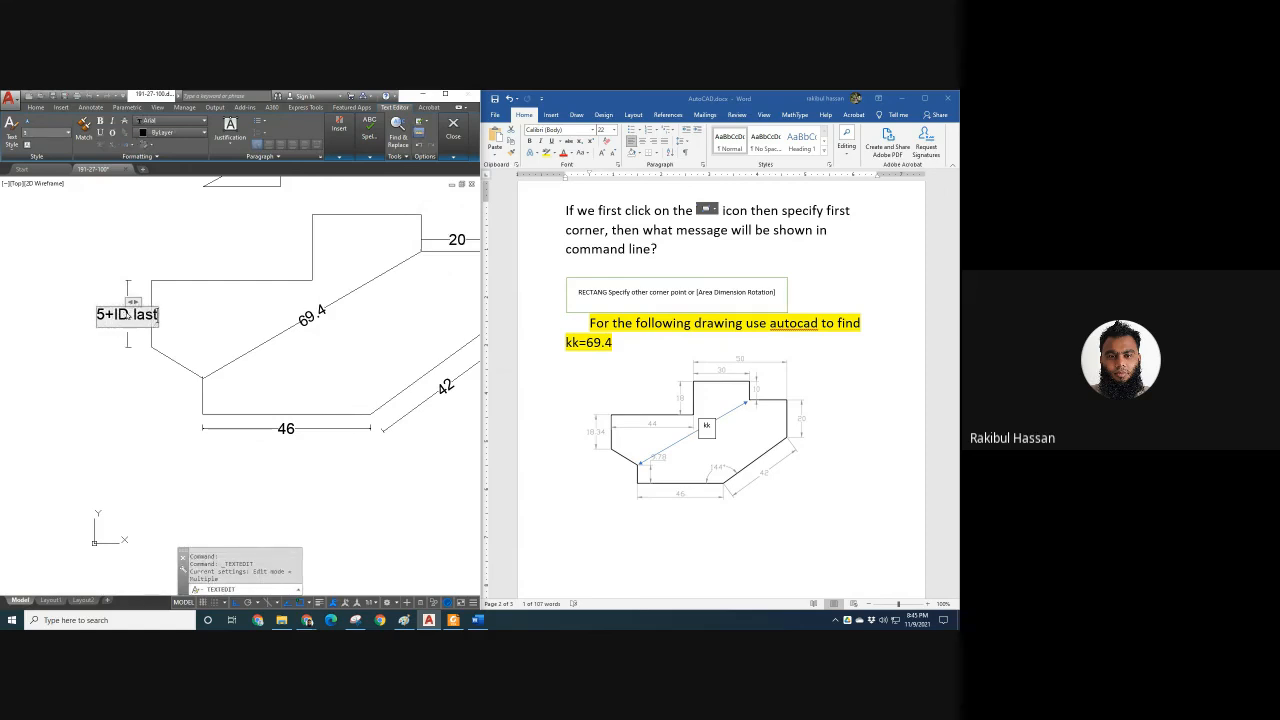
{"action": "type", "text": " digit"}
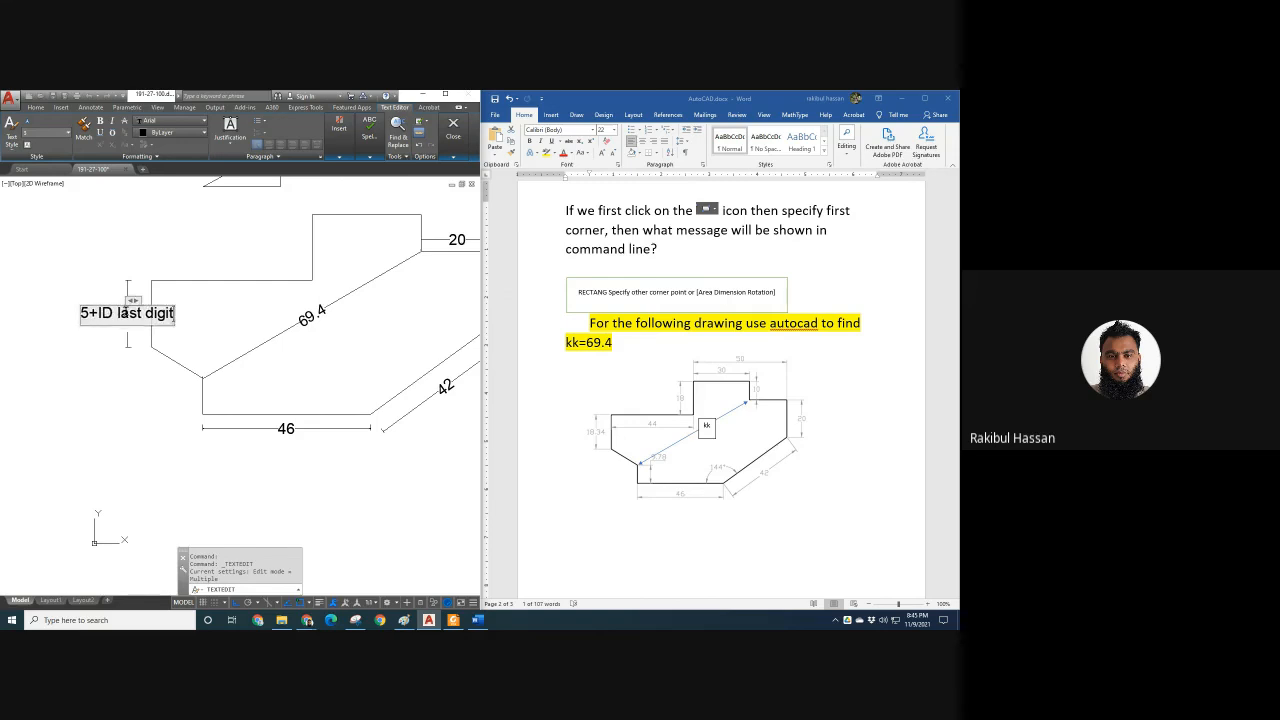
{"action": "left_click", "coordinate": [121, 361]}
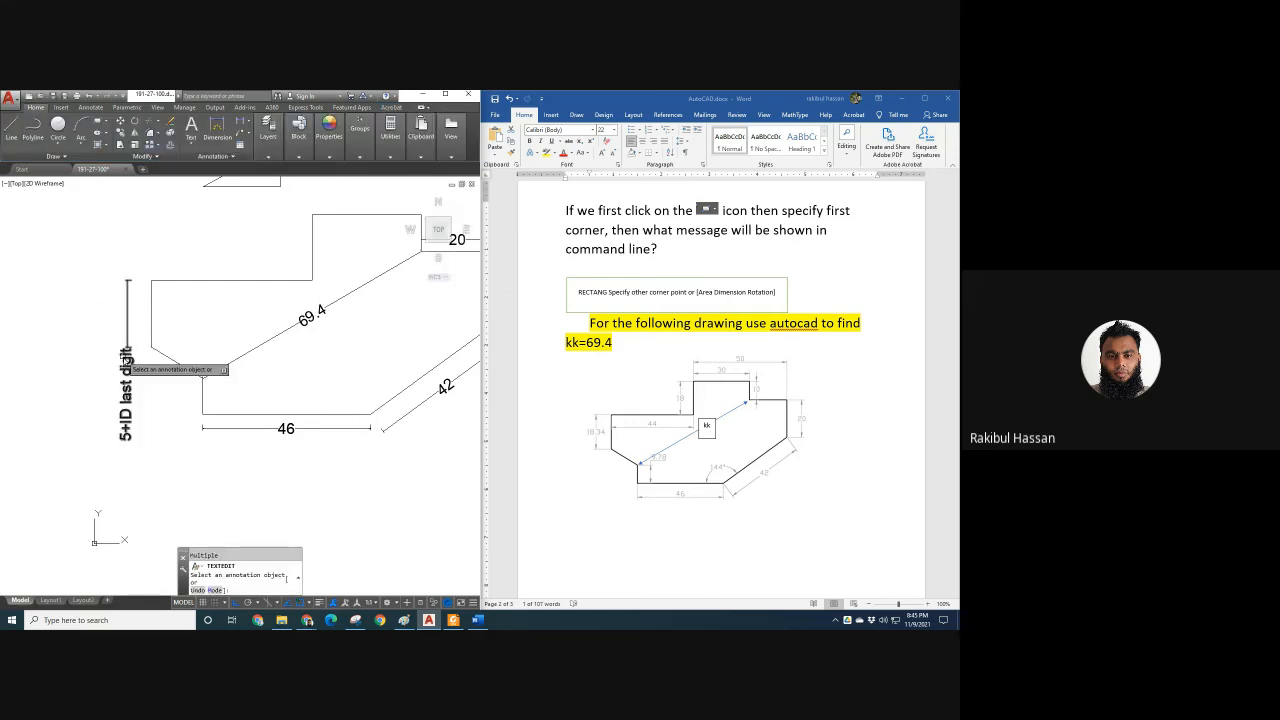
{"action": "key", "text": "Escape"}
{"action": "left_click", "coordinate": [126, 391]}
{"action": "mouse_move", "coordinate": [126, 391]}
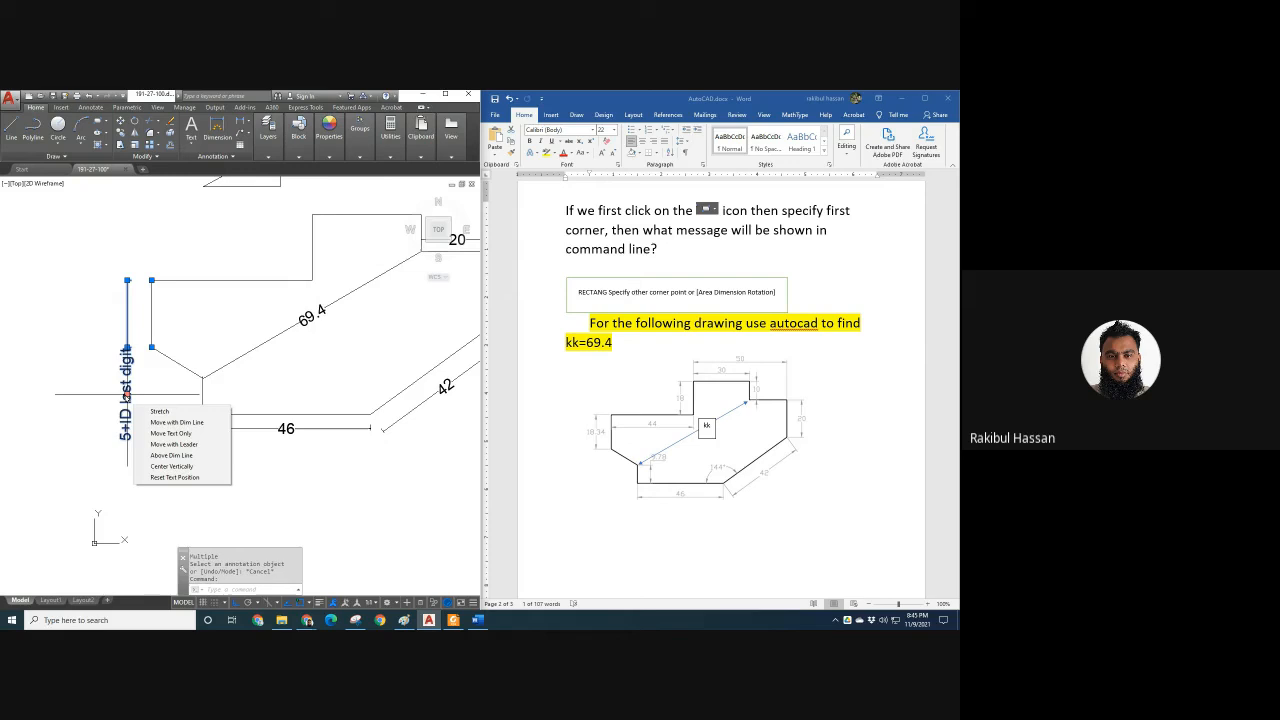
{"action": "left_click", "coordinate": [170, 437]}
{"action": "key", "text": "Escape"}
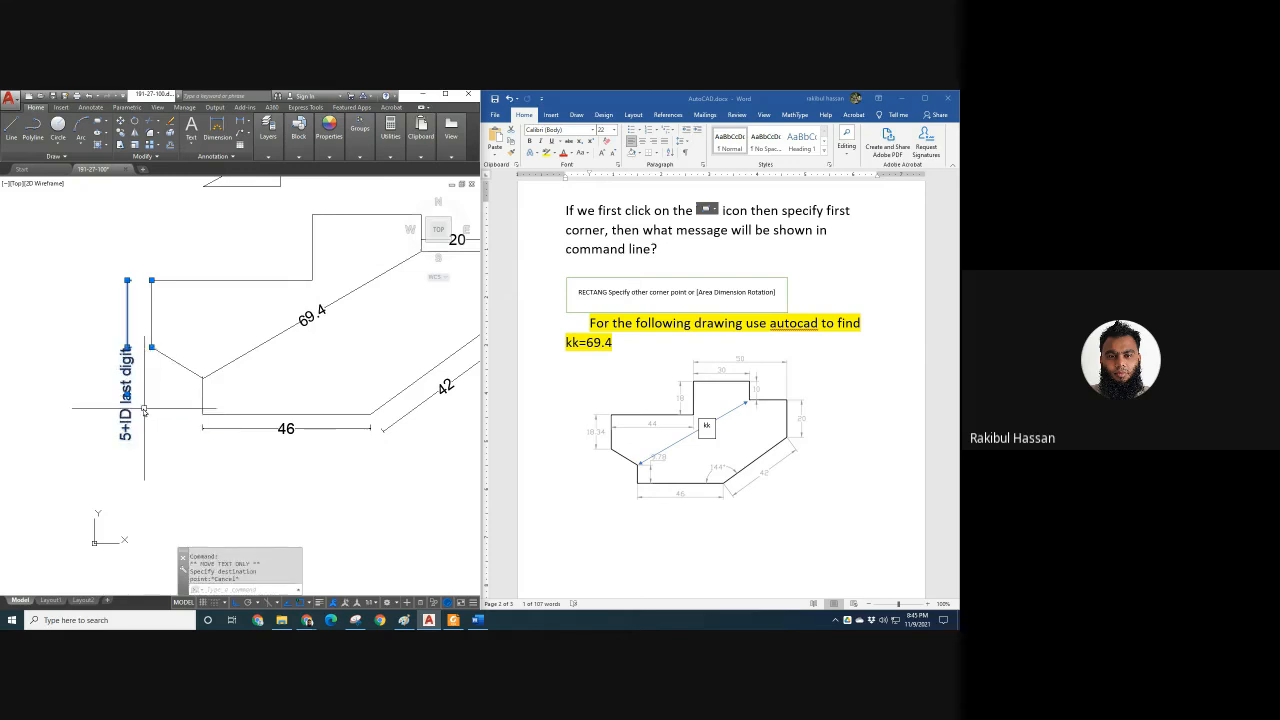
Move the "5+ID last digit" text with a leader to a spot above and outside its dimension line, with Ortho off.
{"action": "mouse_move", "coordinate": [126, 395]}
{"action": "left_click", "coordinate": [165, 446]}
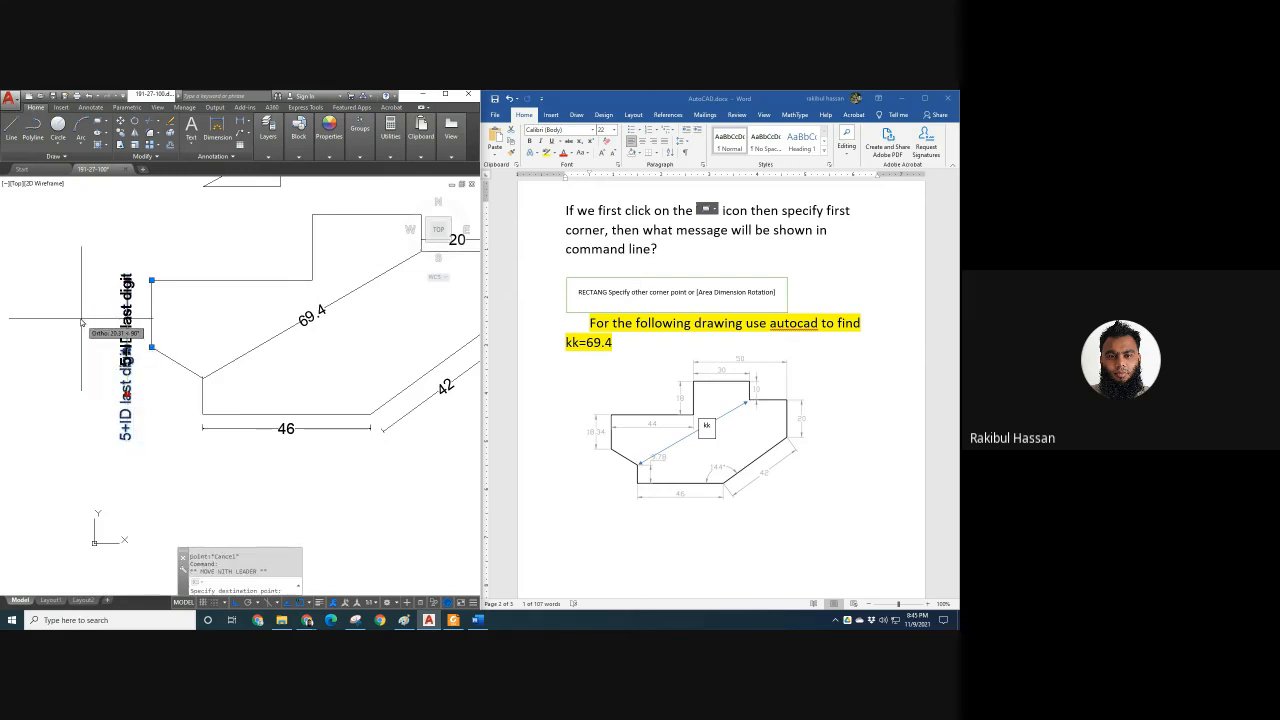
{"action": "key", "text": "F8"}
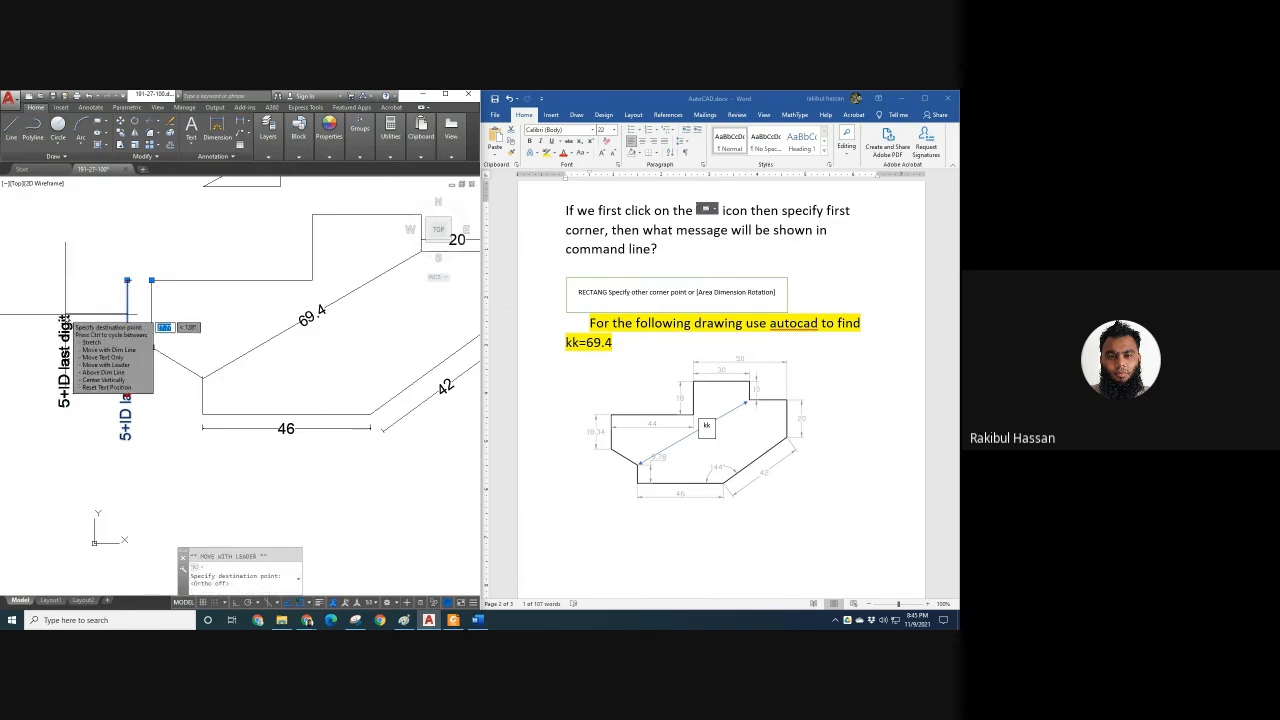
{"action": "key", "text": "Escape"}
{"action": "middle_click_drag", "start_coordinate": [102, 280], "coordinate": [157, 306]}
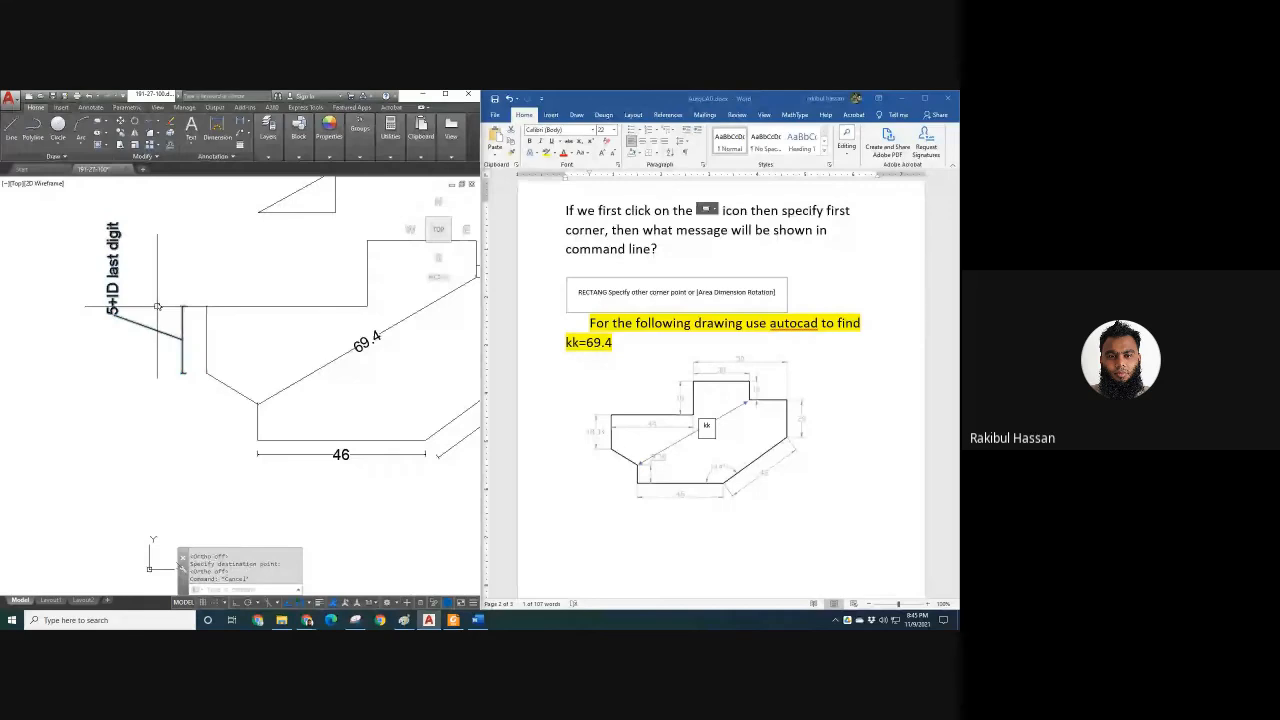
{"action": "middle_click_drag", "start_coordinate": [146, 405], "coordinate": [176, 398]}
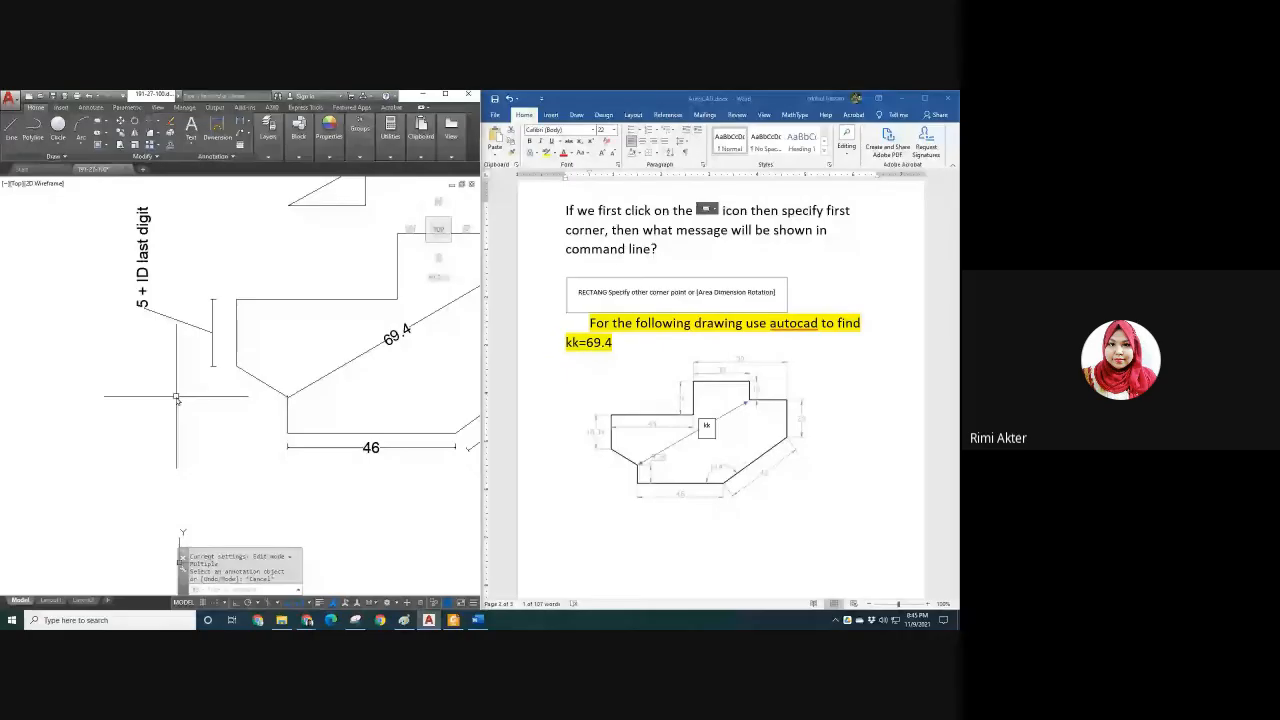
Move the lower-left end of the diagonal kk dimension to the lower end of the vertical left edge.
{"action": "scroll", "coordinate": [176, 398], "scroll_direction": "down", "scroll_amount": 2}
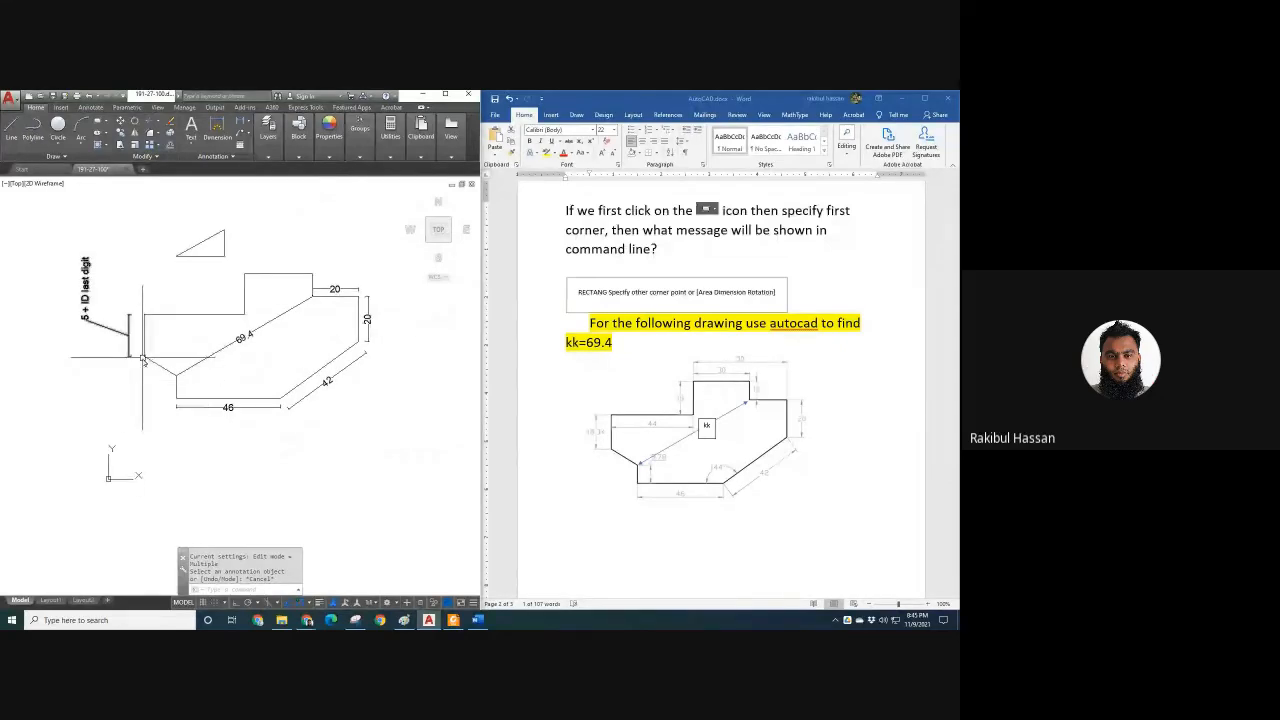
{"action": "left_click", "coordinate": [180, 371]}
{"action": "left_click", "coordinate": [180, 371]}
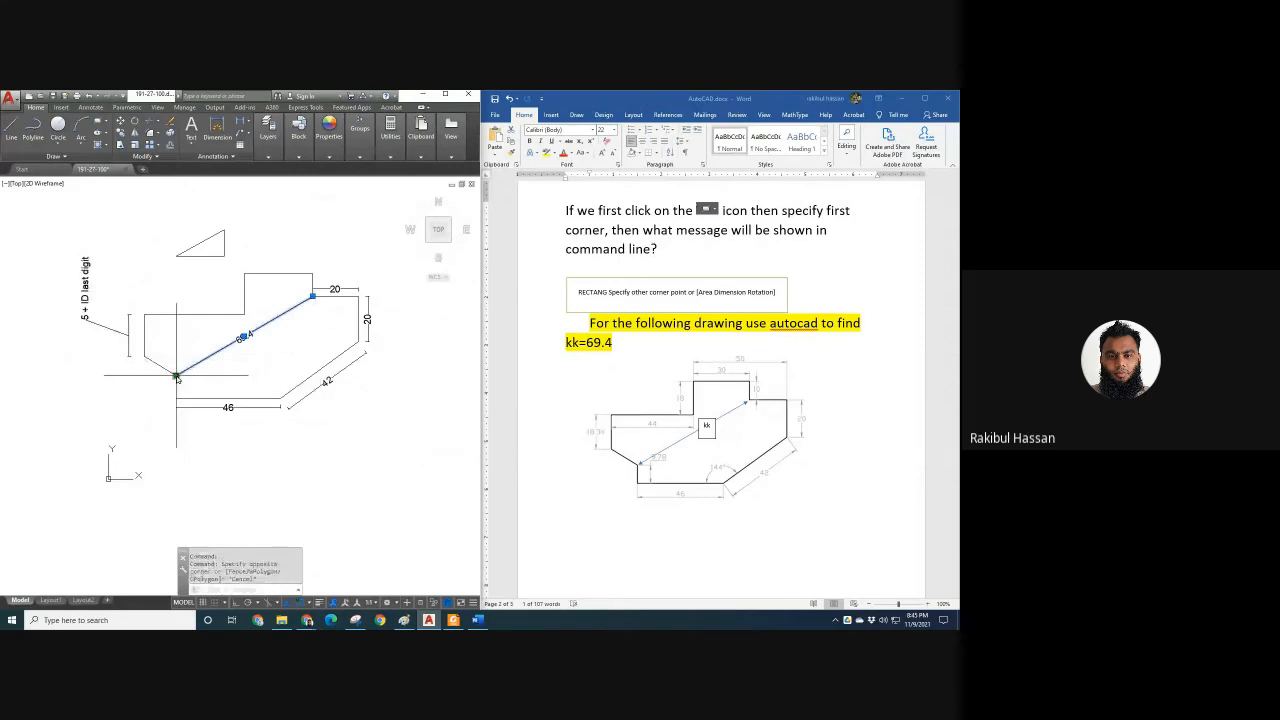
{"action": "left_click", "coordinate": [176, 375]}
{"action": "left_click", "coordinate": [145, 356]}
{"action": "key", "text": "Escape"}
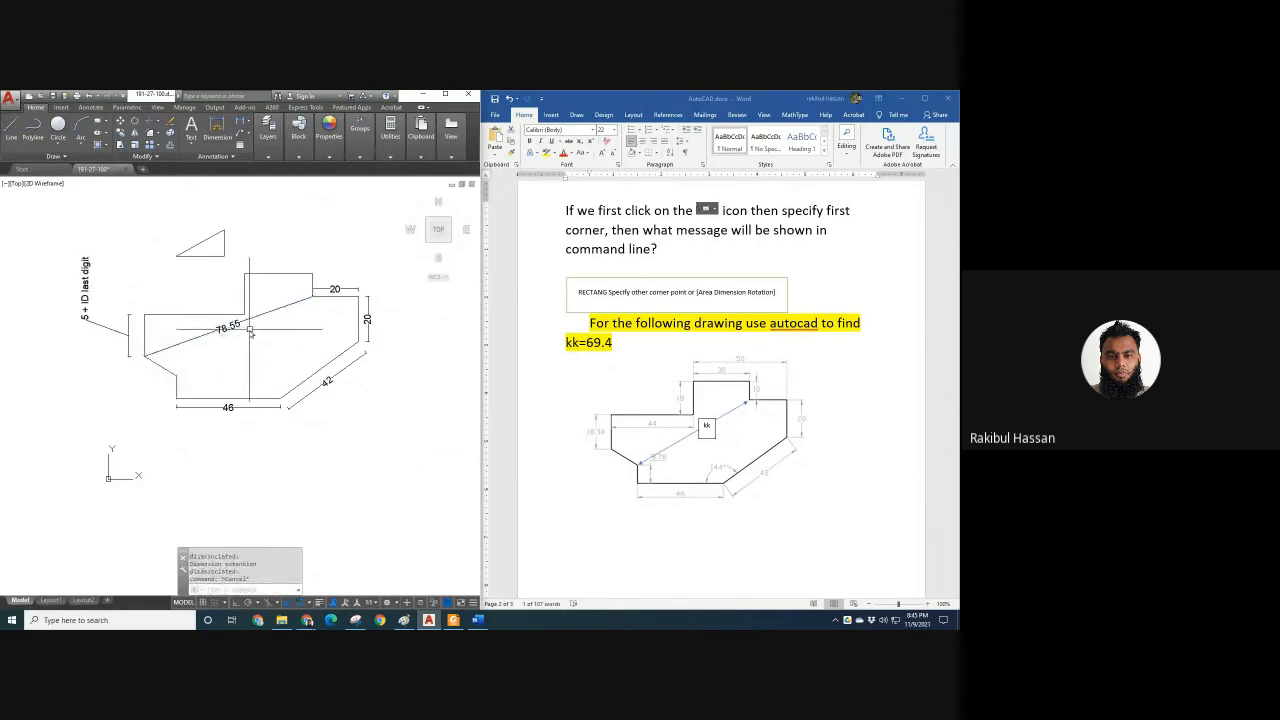
{"action": "scroll", "coordinate": [276, 360], "scroll_direction": "up", "scroll_amount": 2}
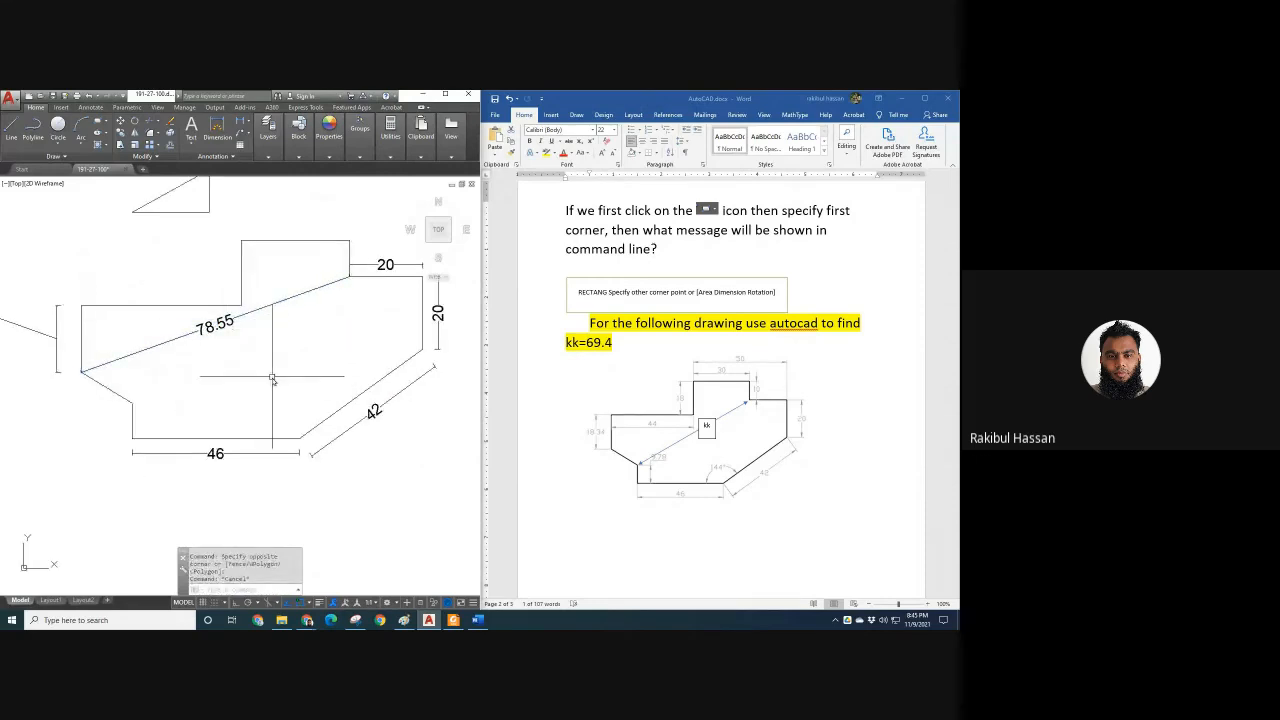
{"action": "scroll", "coordinate": [272, 378], "scroll_direction": "down", "scroll_amount": 4}
{"action": "scroll", "coordinate": [188, 362], "scroll_direction": "up", "scroll_amount": 2}
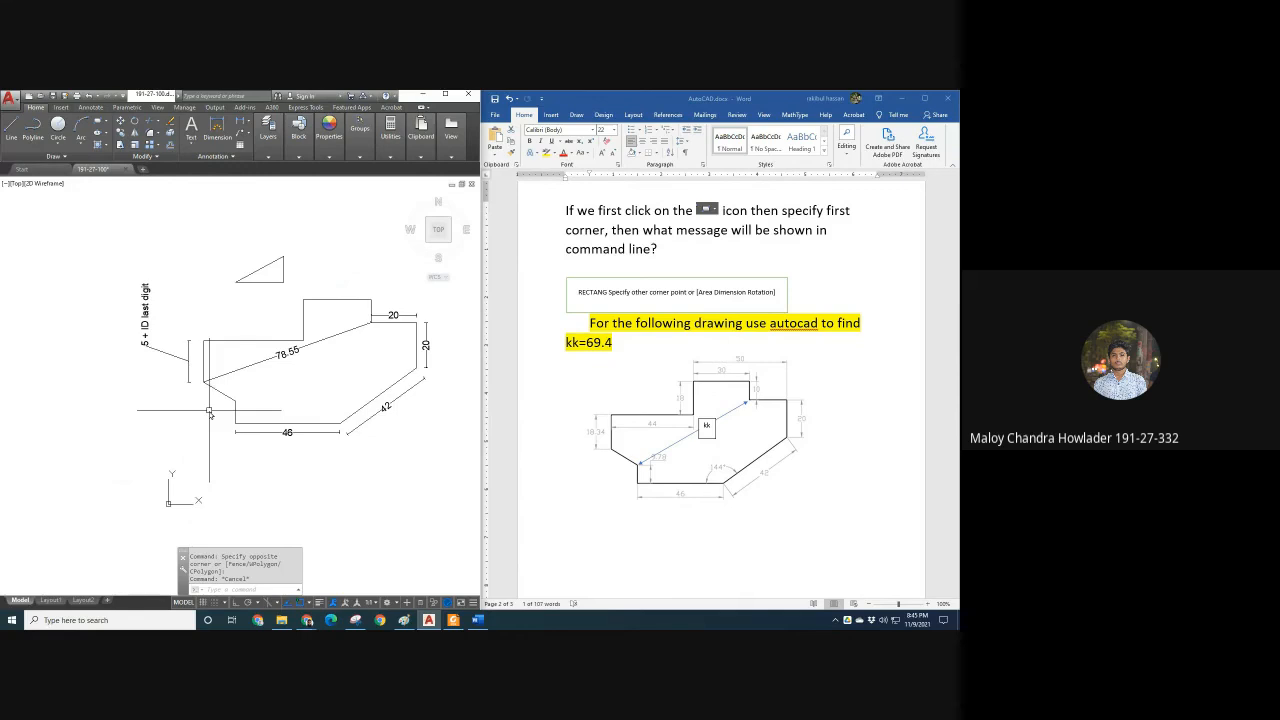
{"action": "key", "text": "Escape"}
{"action": "middle_click_drag", "start_coordinate": [311, 376], "coordinate": [267, 370]}
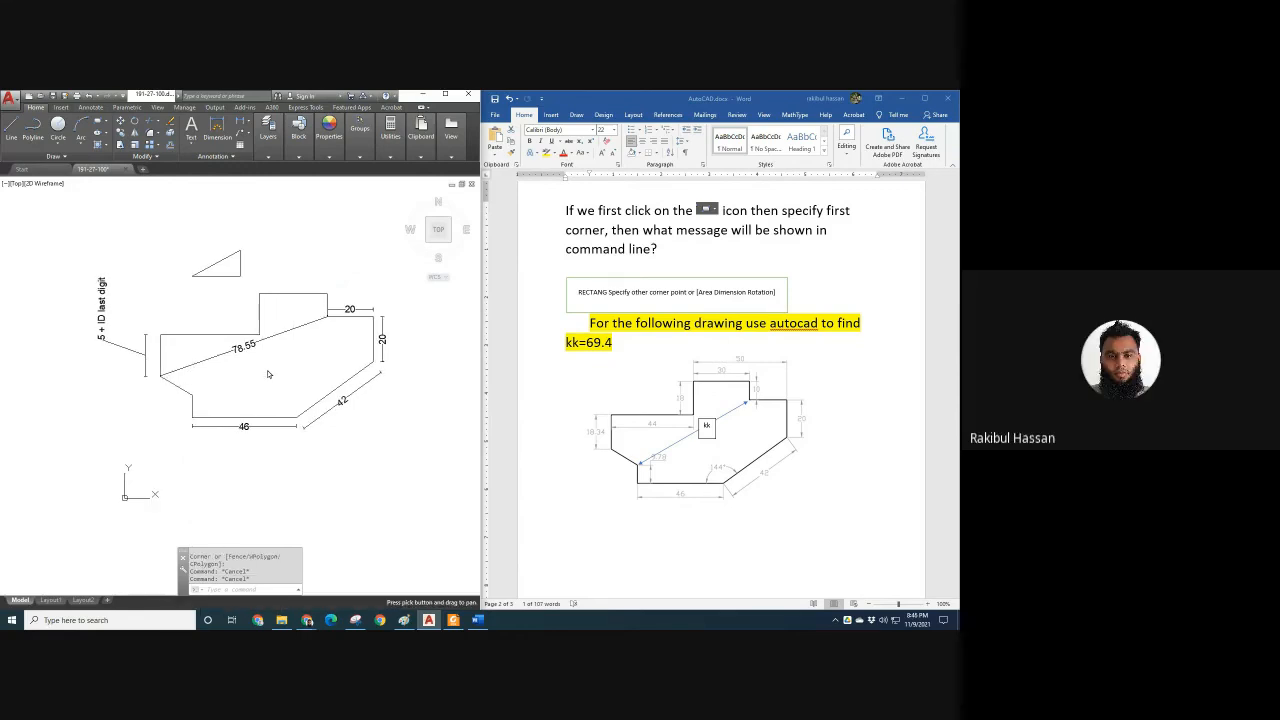
{"action": "left_click", "coordinate": [276, 350]}
{"action": "left_click", "coordinate": [267, 329]}
{"action": "scroll", "coordinate": [277, 357], "scroll_direction": "up", "scroll_amount": 2}
{"action": "scroll", "coordinate": [268, 324], "scroll_direction": "down", "scroll_amount": 2}
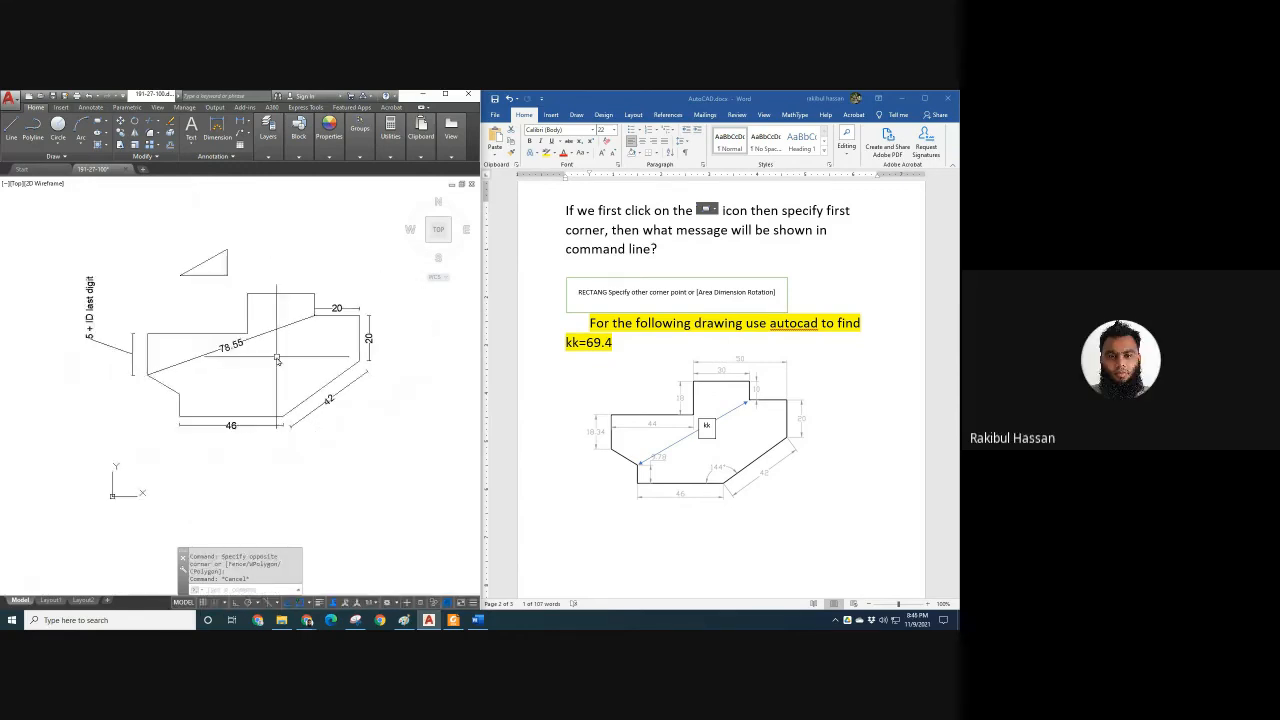
{"action": "key", "text": "Escape"}
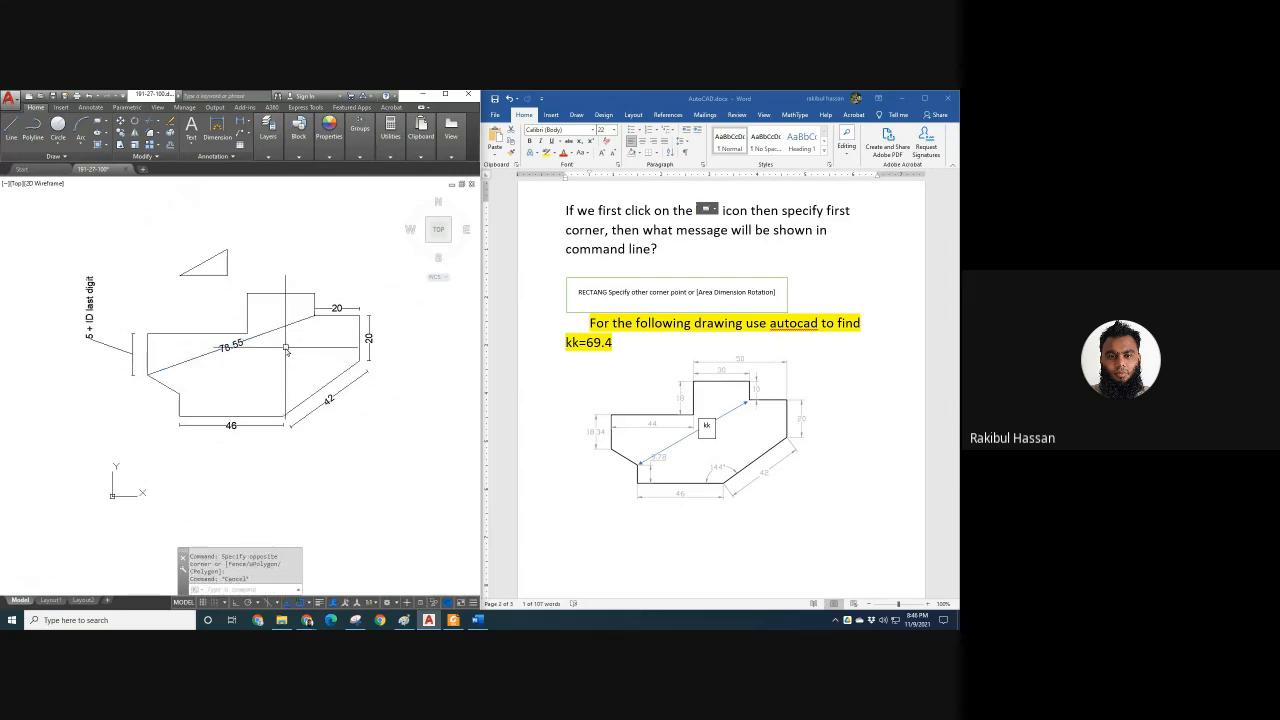
{"action": "key", "text": "Escape"}
{"action": "left_click", "coordinate": [286, 347]}
{"action": "left_click", "coordinate": [284, 333]}
{"action": "key", "text": "Escape"}
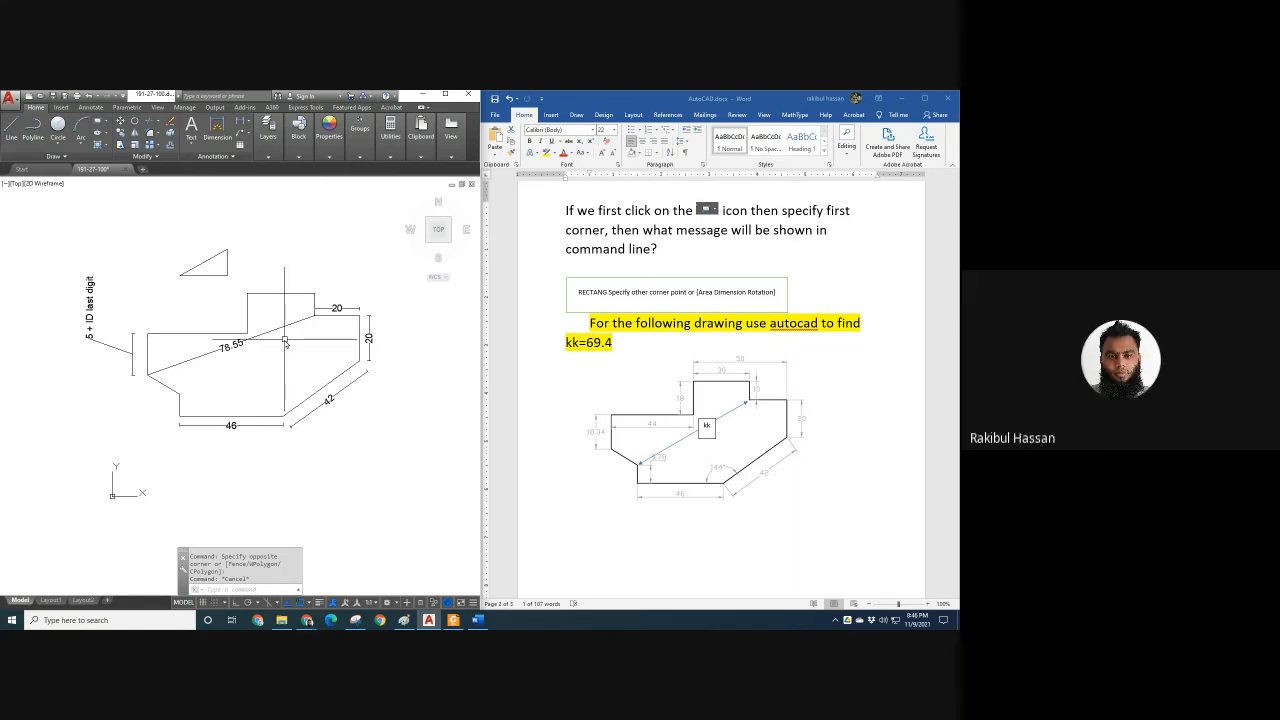
{"action": "scroll", "coordinate": [703, 340], "scroll_direction": "up", "scroll_amount": 6}
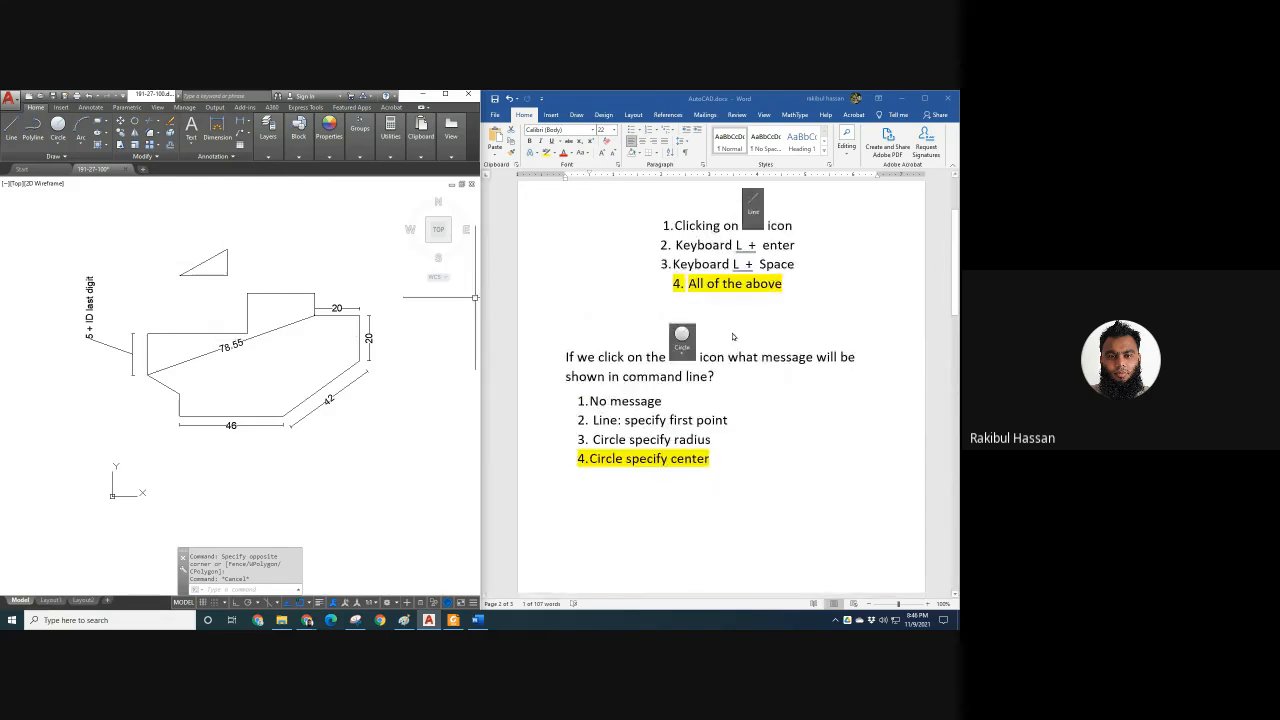
Switch to the ce_100 AUST PDF and snip exercise 5's isometric drawing with the Snipping Tool, including its dimensions and red arrow.
{"action": "left_click", "coordinate": [453, 620]}
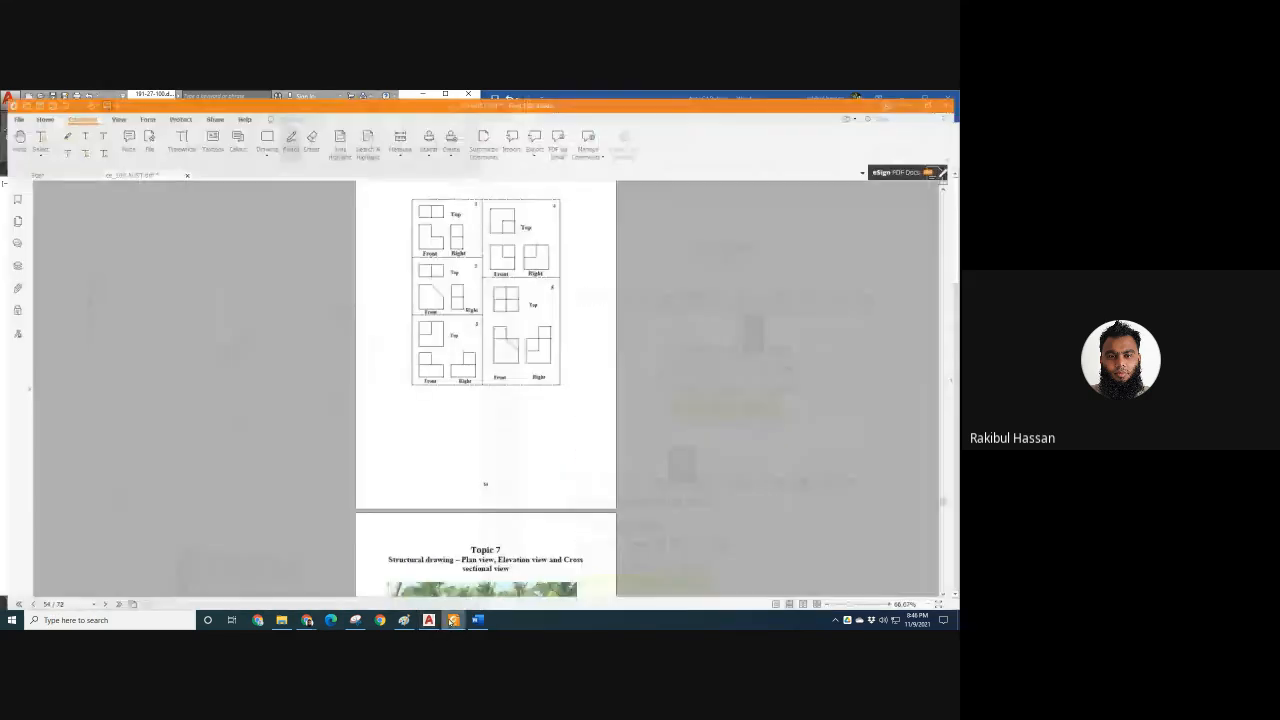
{"action": "scroll", "coordinate": [467, 384], "scroll_direction": "up", "scroll_amount": 3}
{"action": "scroll", "coordinate": [467, 384], "scroll_direction": "up", "scroll_amount": 10}
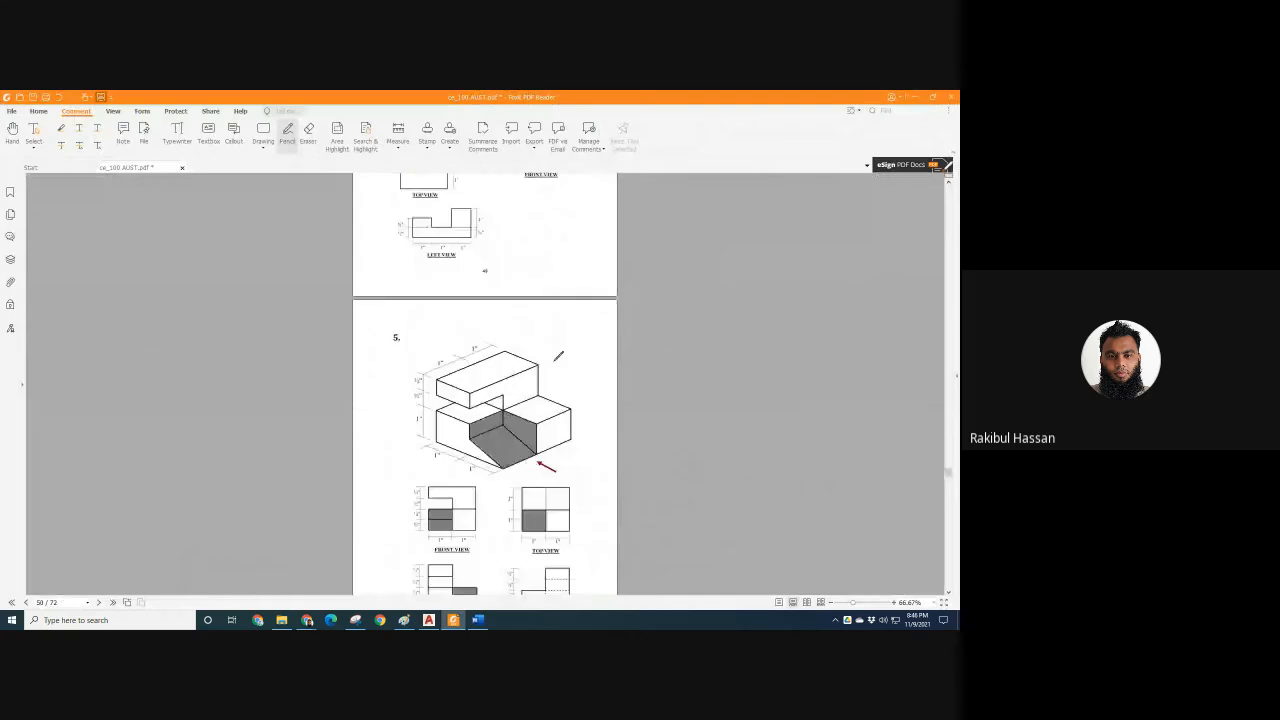
{"action": "scroll", "coordinate": [568, 380], "scroll_direction": "up", "scroll_amount": 1, "text": "ctrl"}
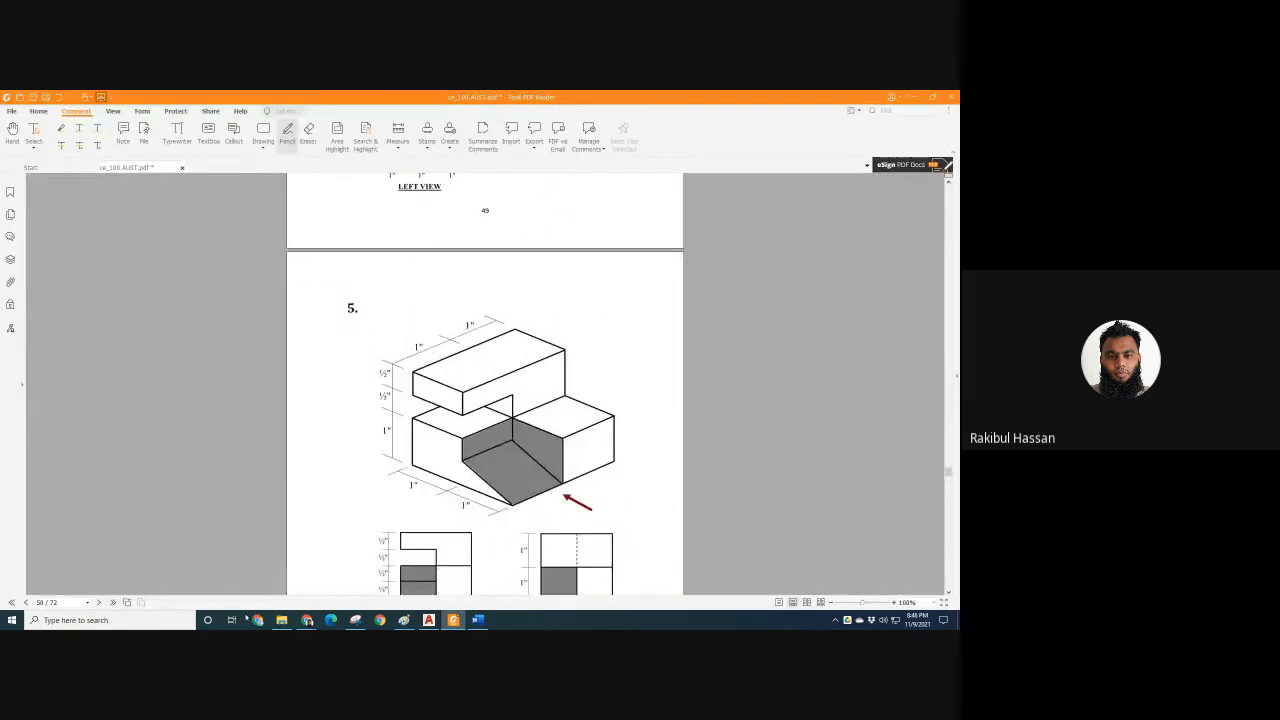
{"action": "left_click", "coordinate": [354, 621]}
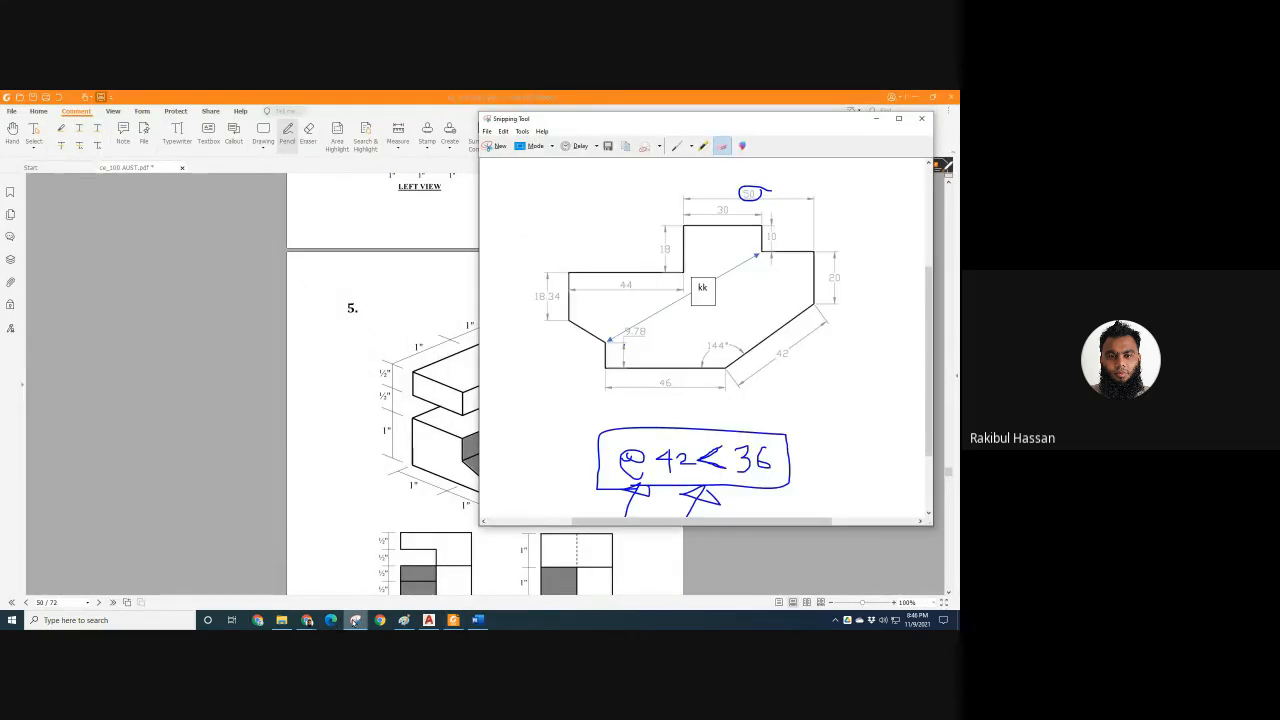
{"action": "left_click", "coordinate": [496, 146]}
{"action": "left_click_drag", "start_coordinate": [356, 284], "coordinate": [649, 521]}
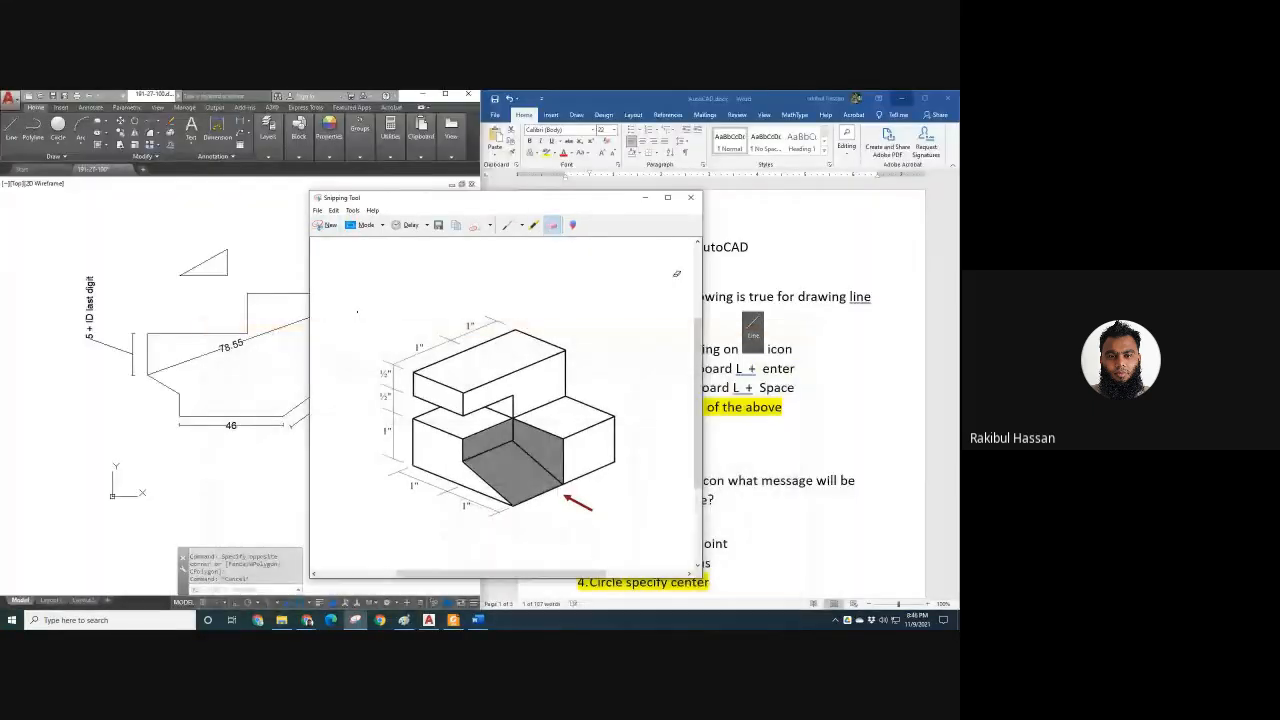
Paste the snipped isometric drawing at the end of the AutoCAD.docx document in Word.
{"action": "left_click", "coordinate": [752, 381]}
{"action": "scroll", "coordinate": [752, 381], "scroll_direction": "down", "scroll_amount": 8}
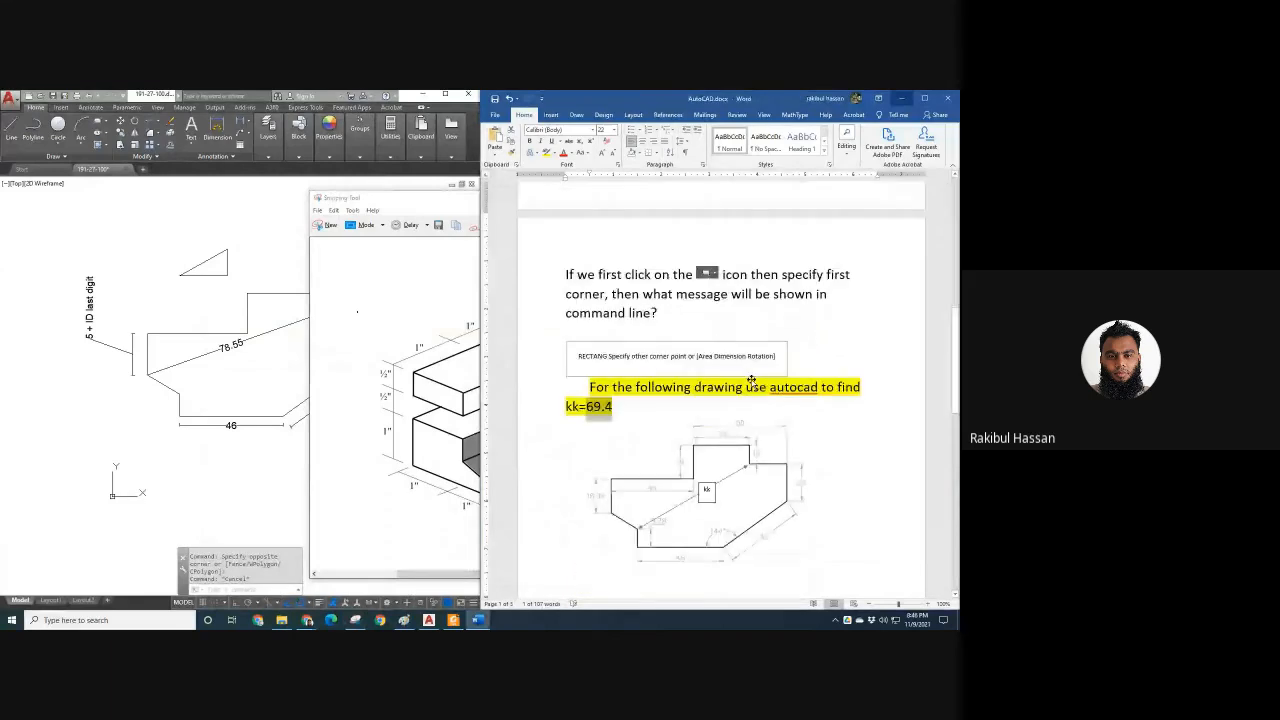
{"action": "scroll", "coordinate": [751, 381], "scroll_direction": "down", "scroll_amount": 10}
{"action": "key", "text": "ctrl+v"}
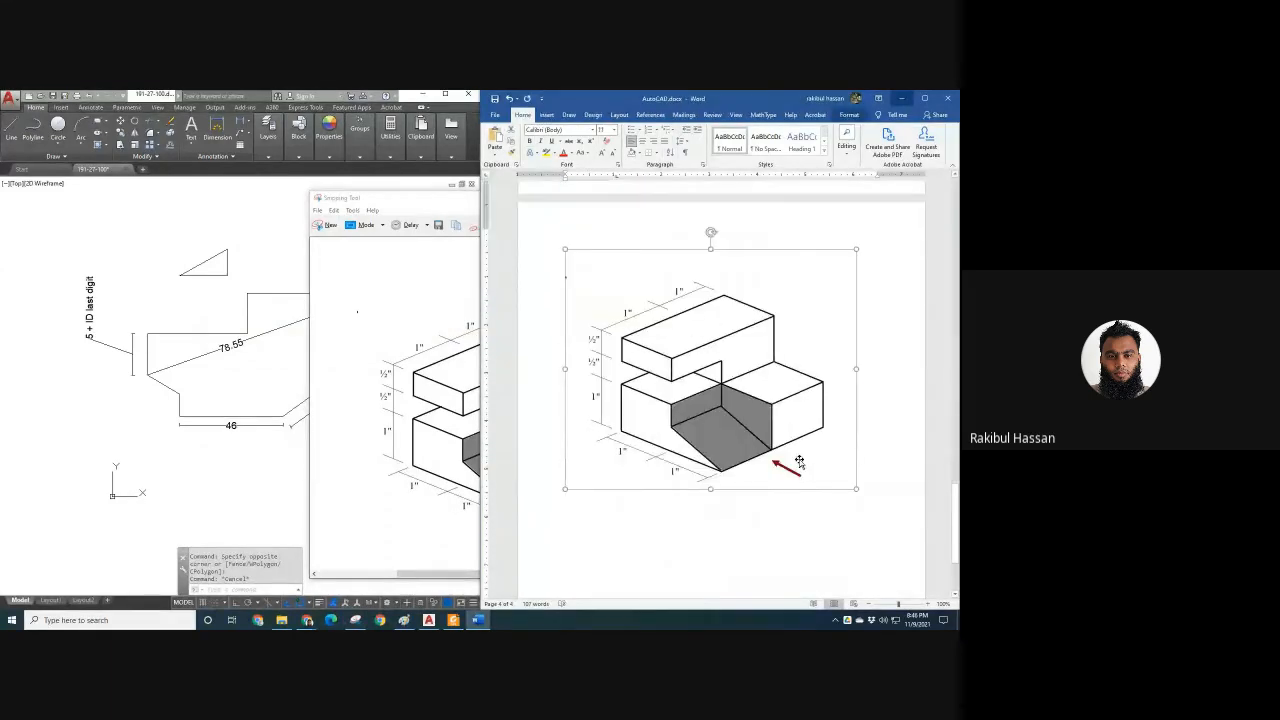
Shrink the pasted isometric picture proportionally and centre it horizontally on the page.
{"action": "scroll", "coordinate": [799, 461], "scroll_direction": "down", "scroll_amount": 1}
{"action": "left_click_drag", "start_coordinate": [853, 467], "coordinate": [798, 420]}
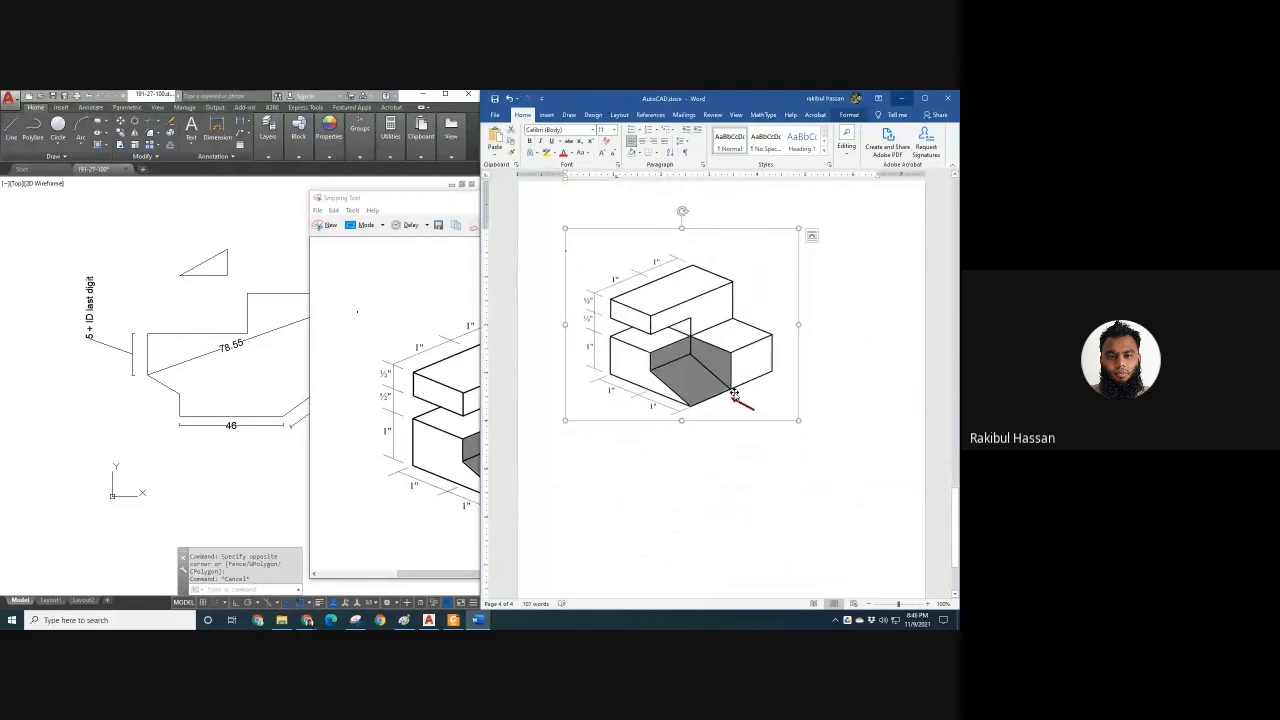
{"action": "left_click", "coordinate": [641, 131]}
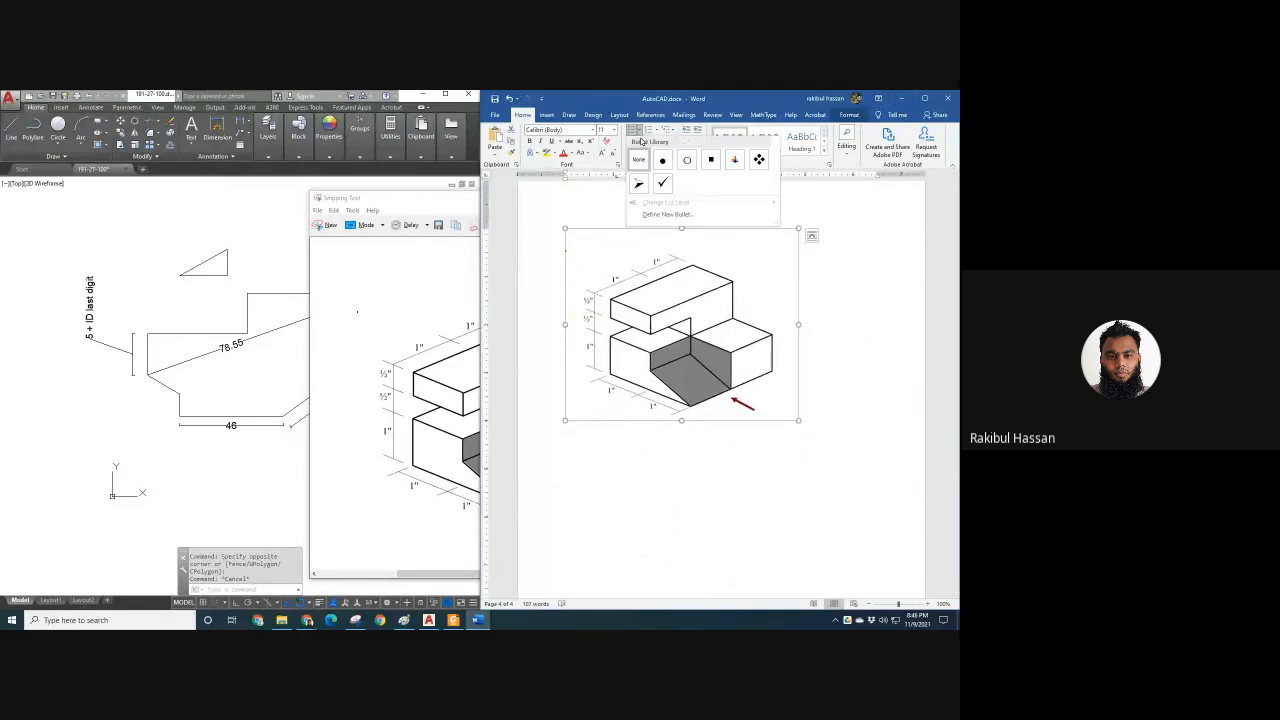
{"action": "left_click", "coordinate": [591, 203]}
{"action": "left_click", "coordinate": [642, 141]}
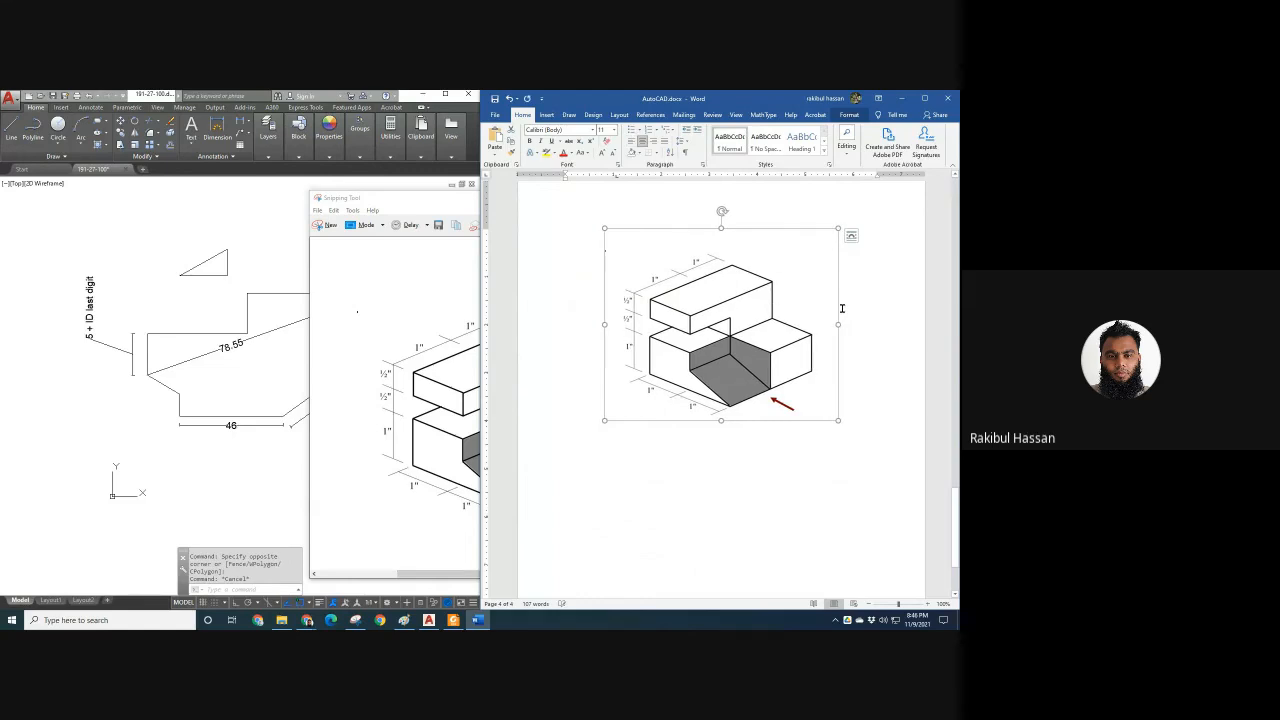
{"action": "left_click_drag", "start_coordinate": [843, 306], "coordinate": [629, 346]}
{"action": "scroll", "coordinate": [762, 504], "scroll_direction": "up", "scroll_amount": 10}
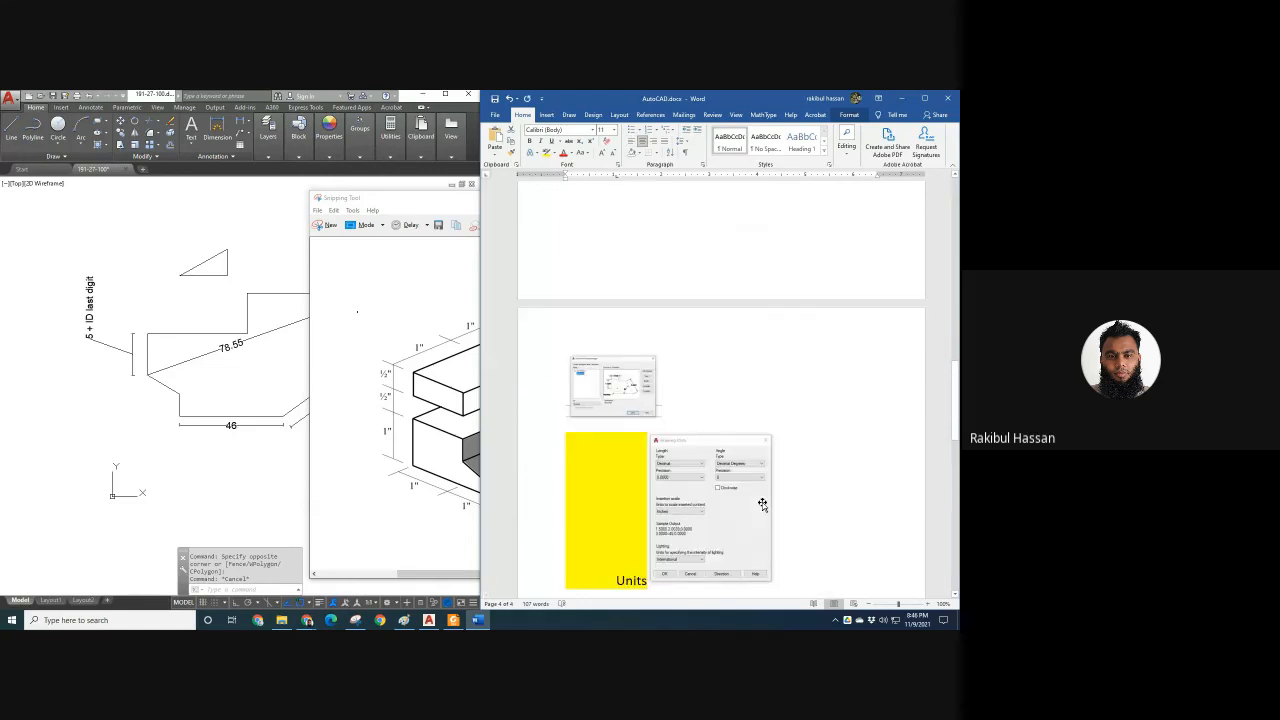
{"action": "scroll", "coordinate": [762, 504], "scroll_direction": "down", "scroll_amount": 10}
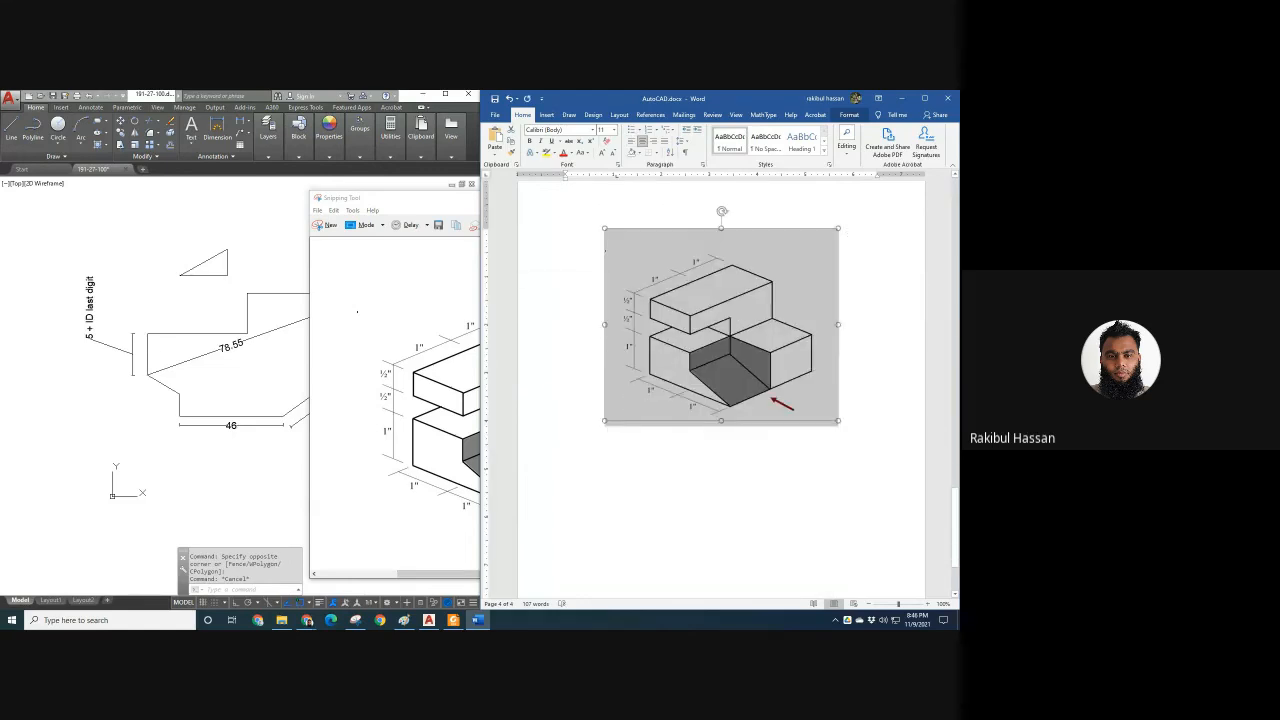
{"action": "left_click", "coordinate": [866, 414]}
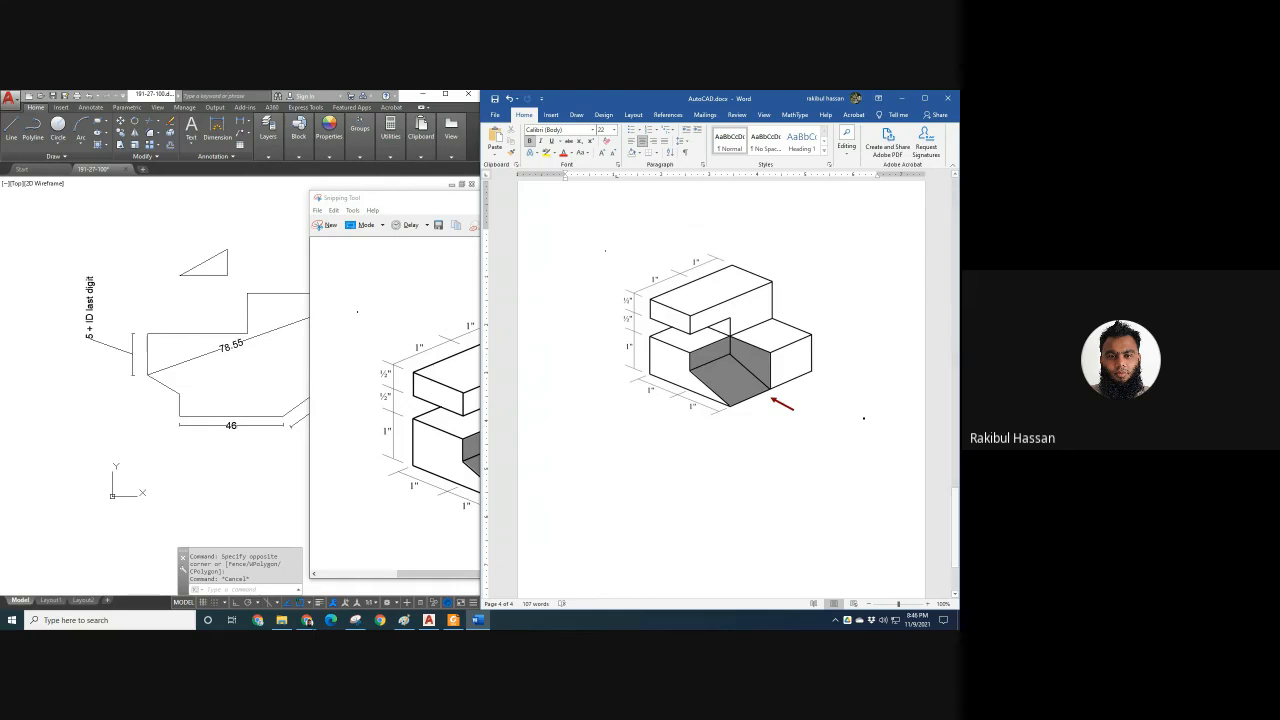
Close the Snipping Tool without saving the snip.
{"action": "left_click", "coordinate": [408, 193]}
{"action": "left_click", "coordinate": [667, 197]}
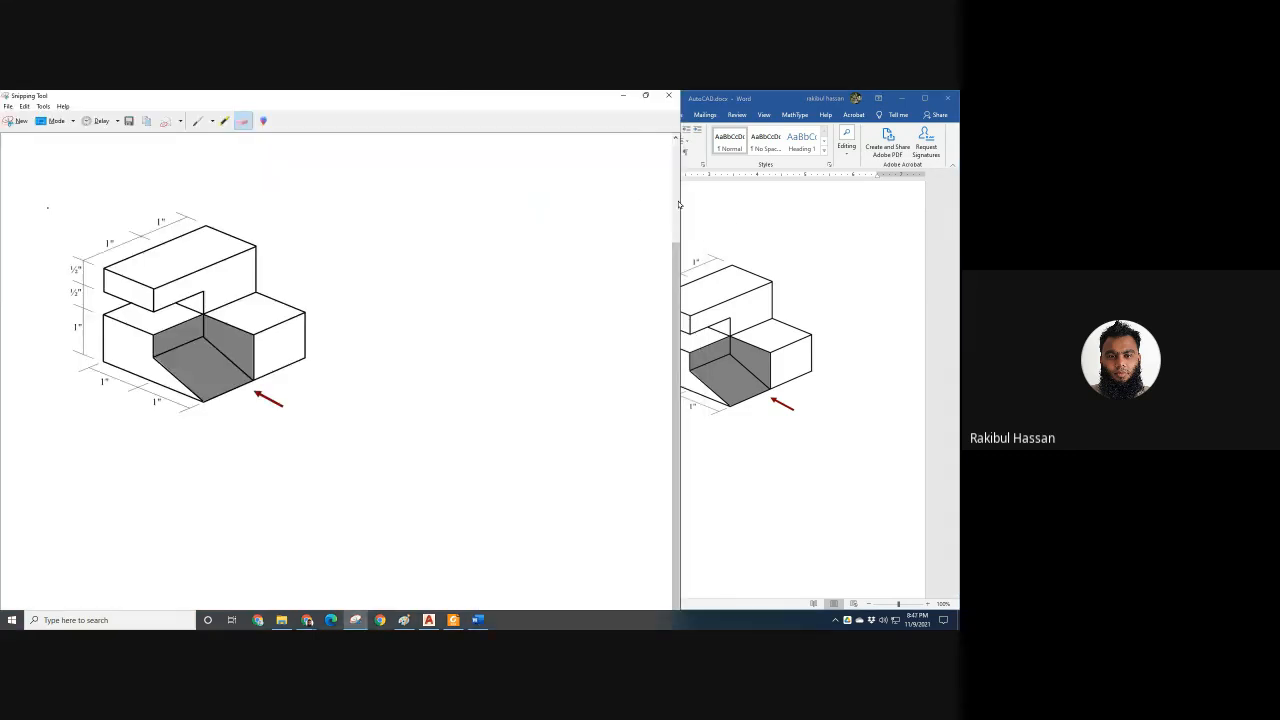
{"action": "left_click", "coordinate": [669, 97]}
{"action": "left_click", "coordinate": [380, 366]}
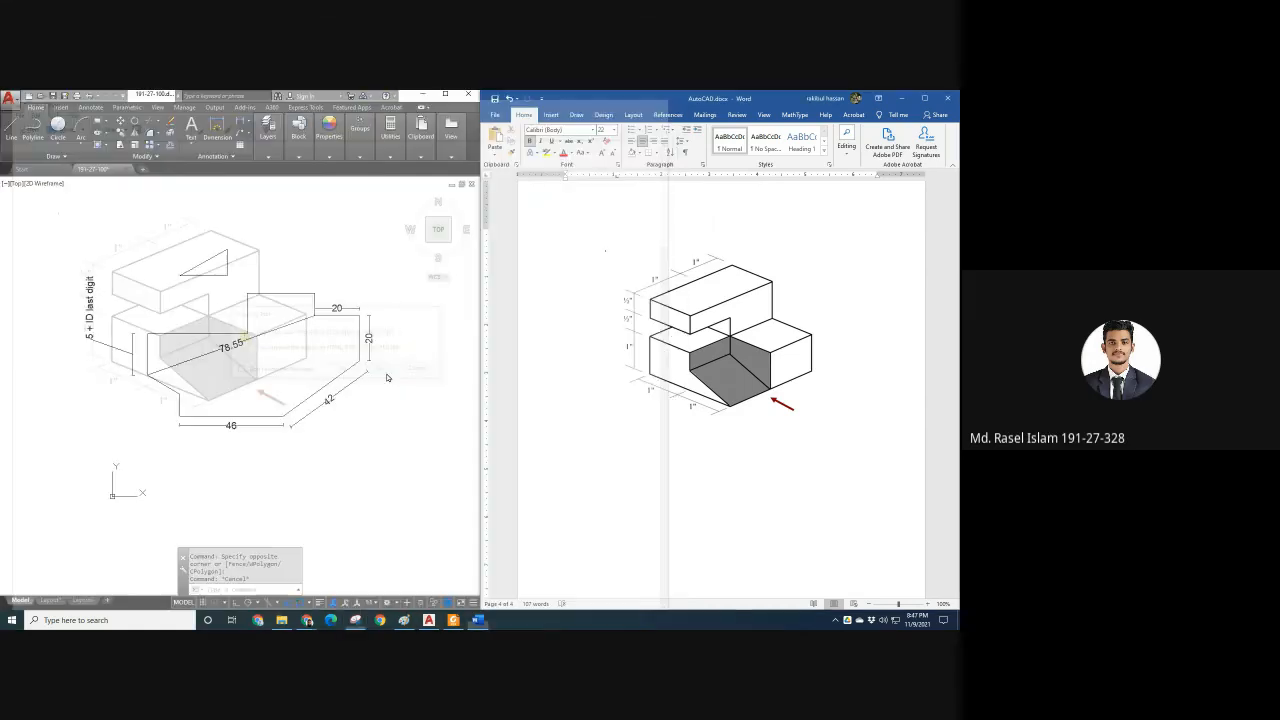
{"action": "left_click", "coordinate": [418, 291]}
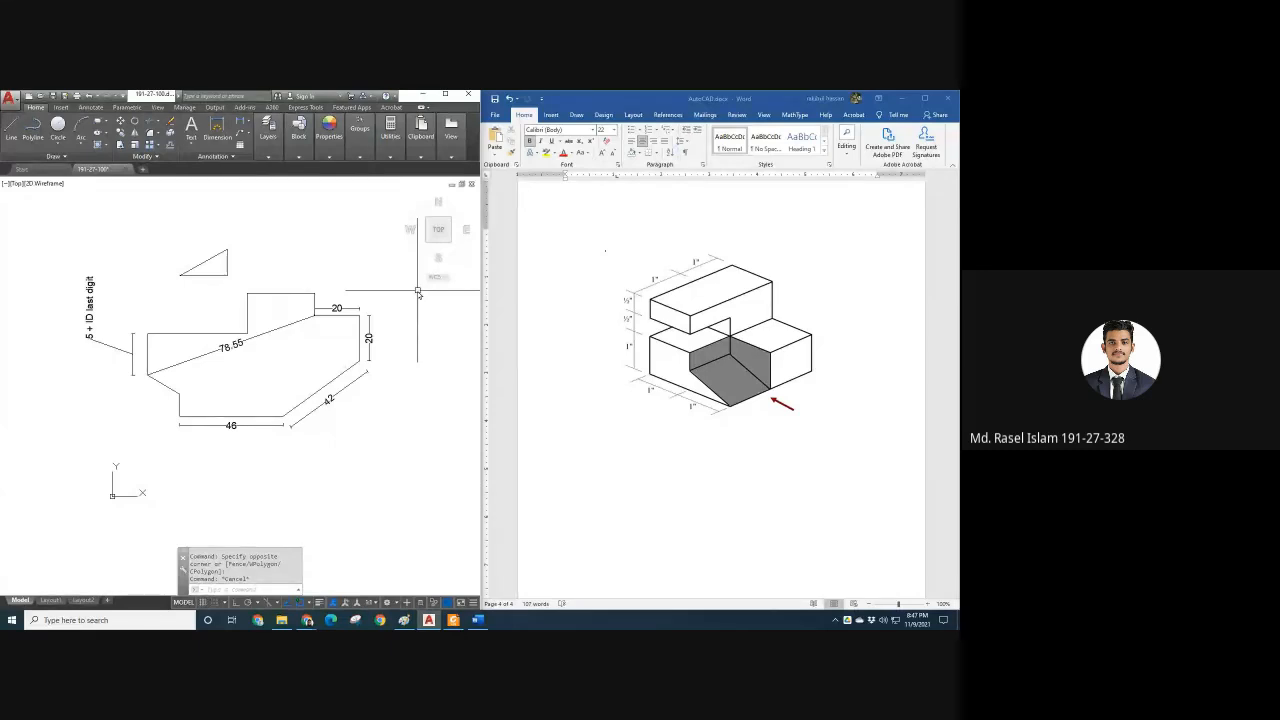
{"action": "scroll", "coordinate": [300, 310], "scroll_direction": "down", "scroll_amount": 5}
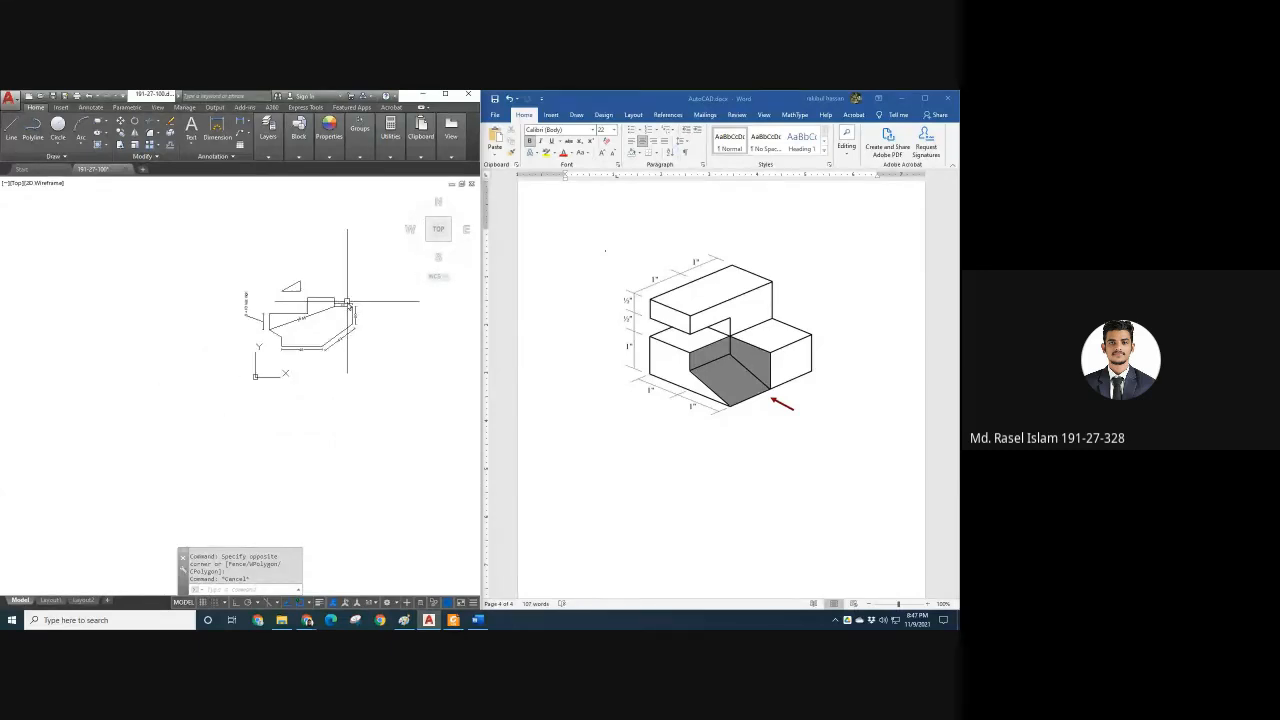
{"action": "scroll", "coordinate": [305, 330], "scroll_direction": "up", "scroll_amount": 5}
{"action": "mouse_move", "coordinate": [305, 328]}
{"action": "middle_mouse_down"}
{"action": "mouse_move", "coordinate": [263, 337]}
{"action": "mouse_move", "coordinate": [244, 362]}
{"action": "middle_mouse_up"}
{"action": "scroll", "coordinate": [243, 342], "scroll_direction": "up", "scroll_amount": 2}
{"action": "scroll", "coordinate": [240, 363], "scroll_direction": "down", "scroll_amount": 2}
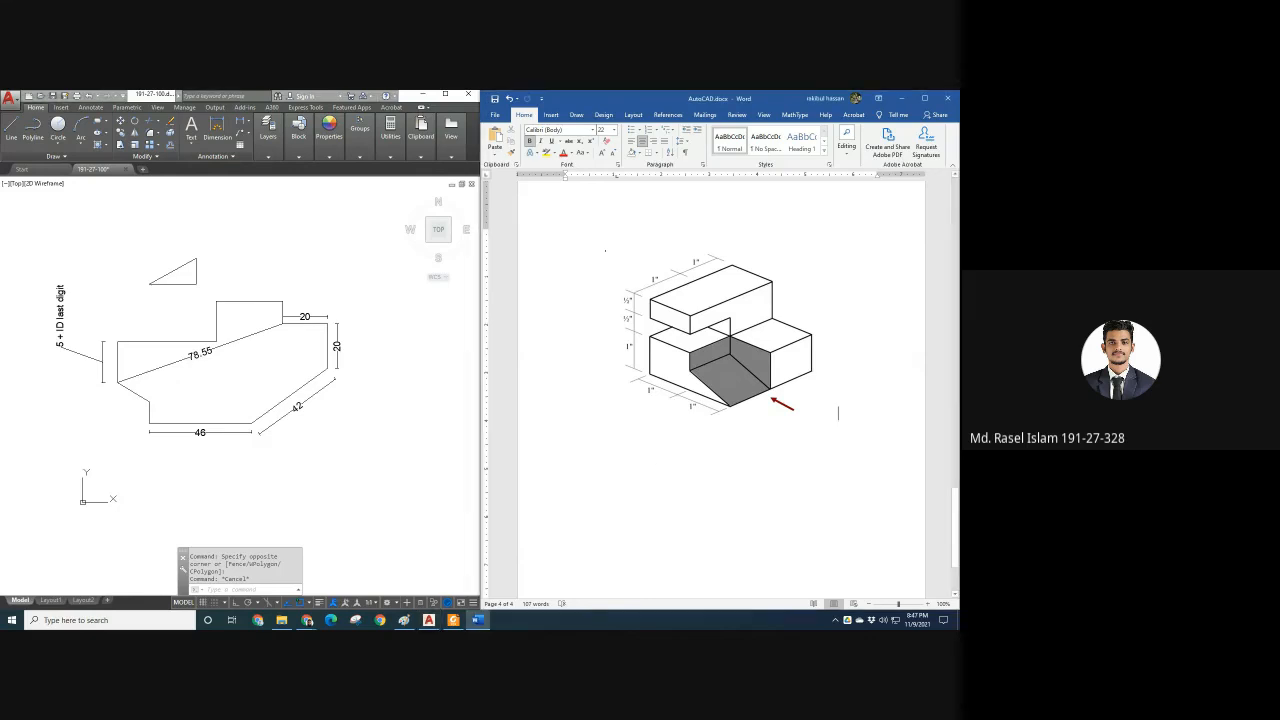
{"action": "scroll", "coordinate": [704, 451], "scroll_direction": "up", "scroll_amount": 15}
{"action": "scroll", "coordinate": [704, 451], "scroll_direction": "up", "scroll_amount": 10}
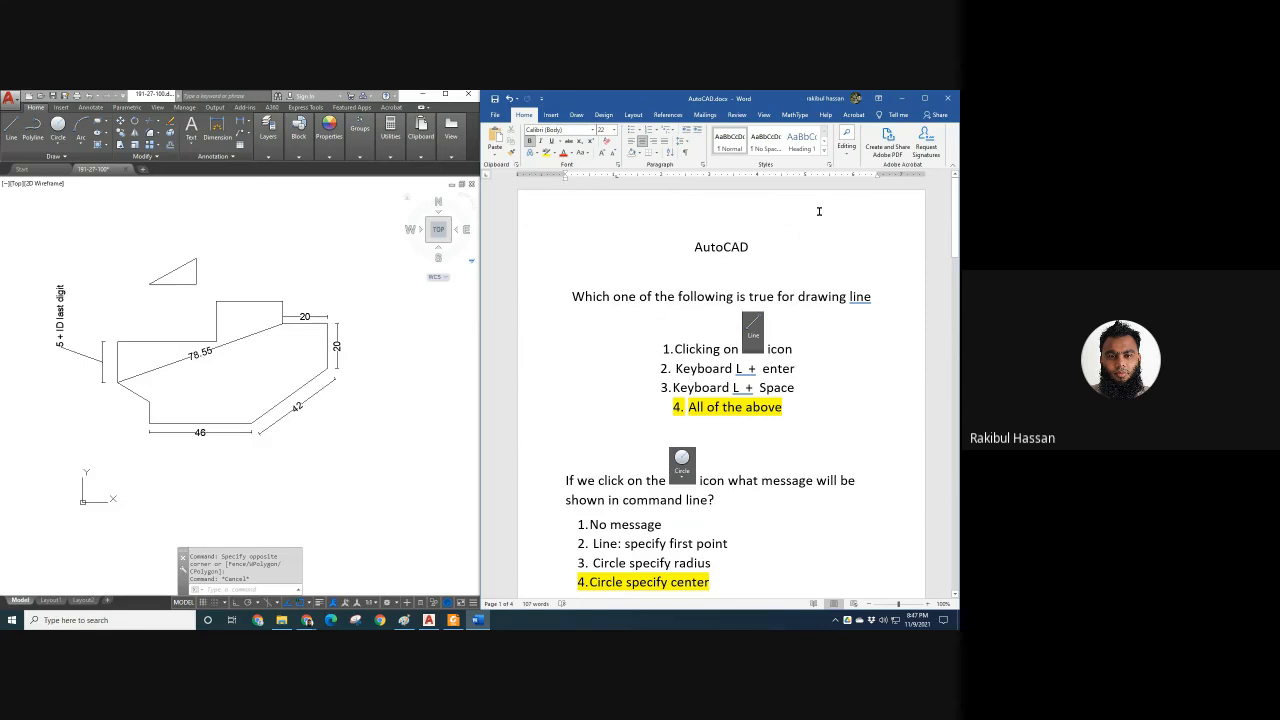
{"action": "double_click", "coordinate": [723, 247]}
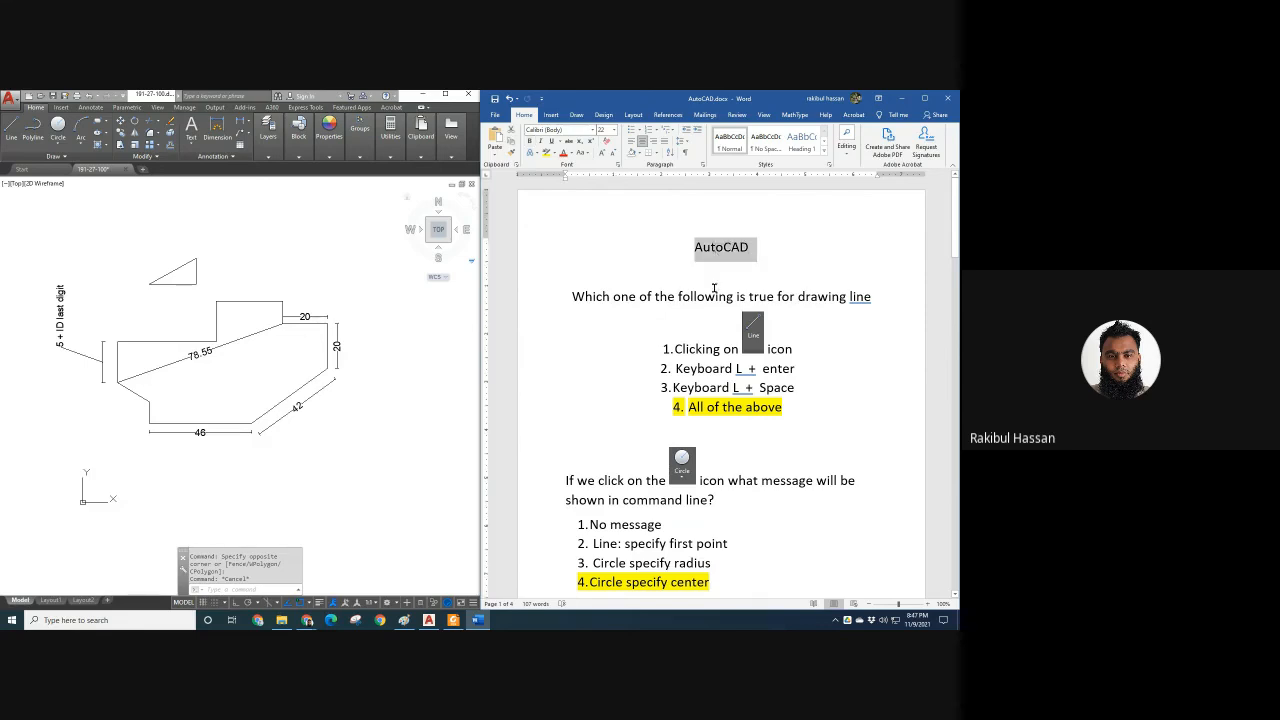
{"action": "double_click", "coordinate": [714, 295]}
{"action": "triple_click", "coordinate": [714, 295]}
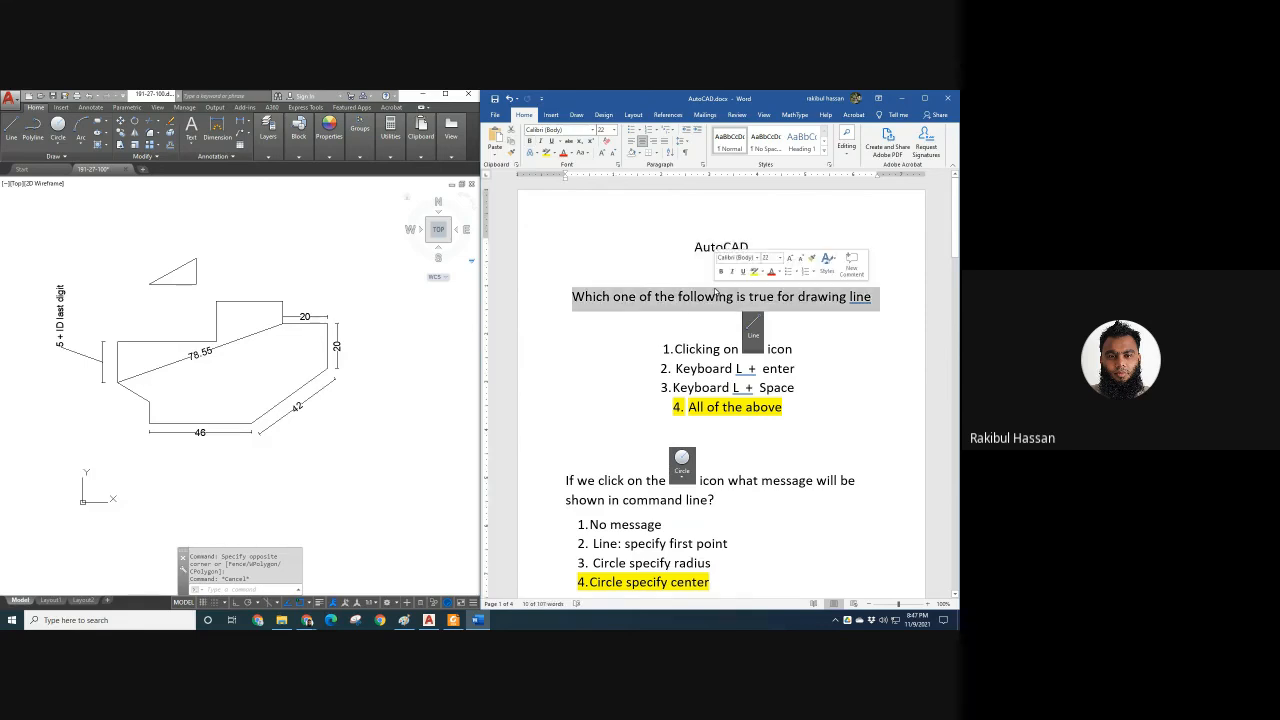
{"action": "left_click", "coordinate": [340, 280]}
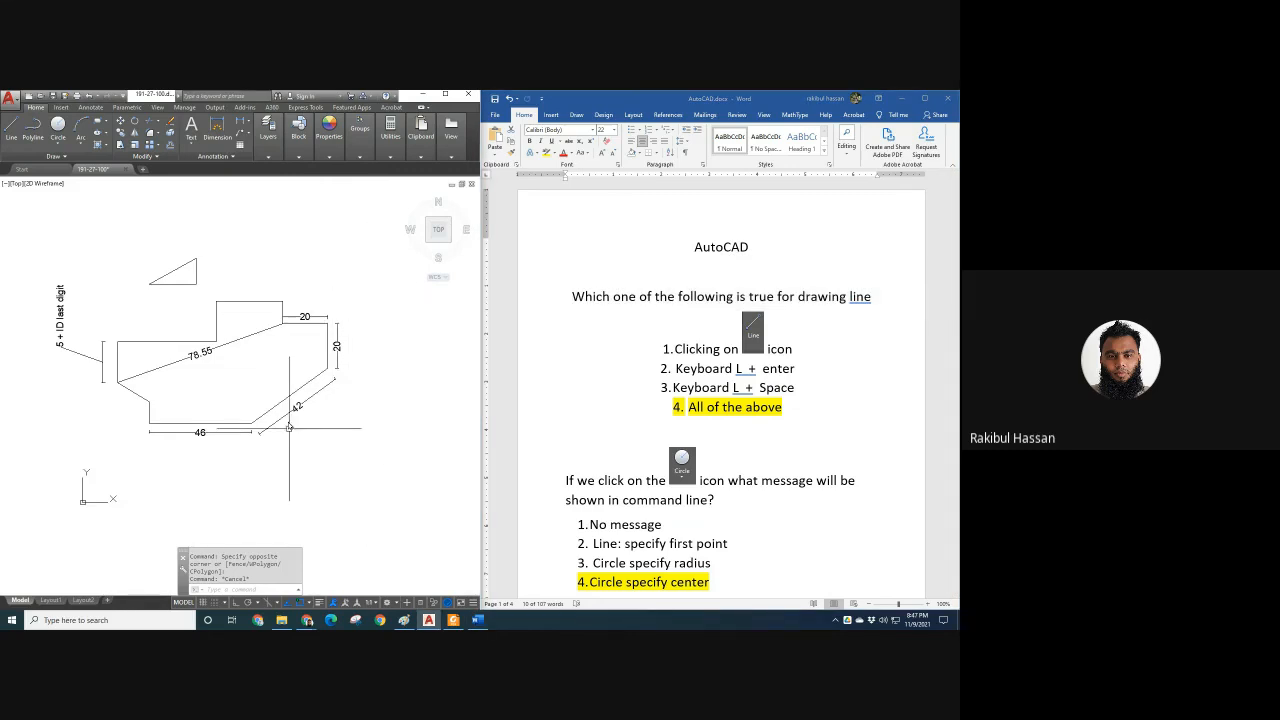
Switch to the Google Meet call in Chrome and stop recording the meeting.
{"action": "mouse_move", "coordinate": [307, 620]}
{"action": "left_click", "coordinate": [215, 580]}
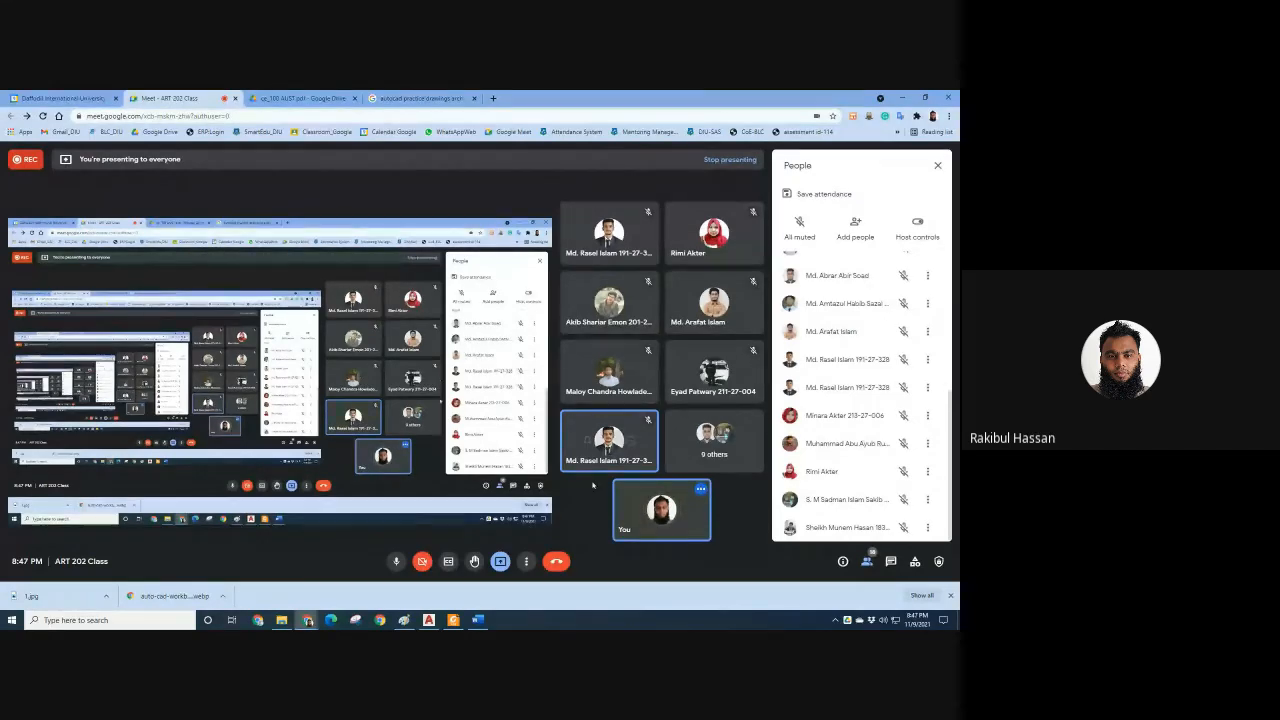
{"action": "left_click", "coordinate": [526, 561]}
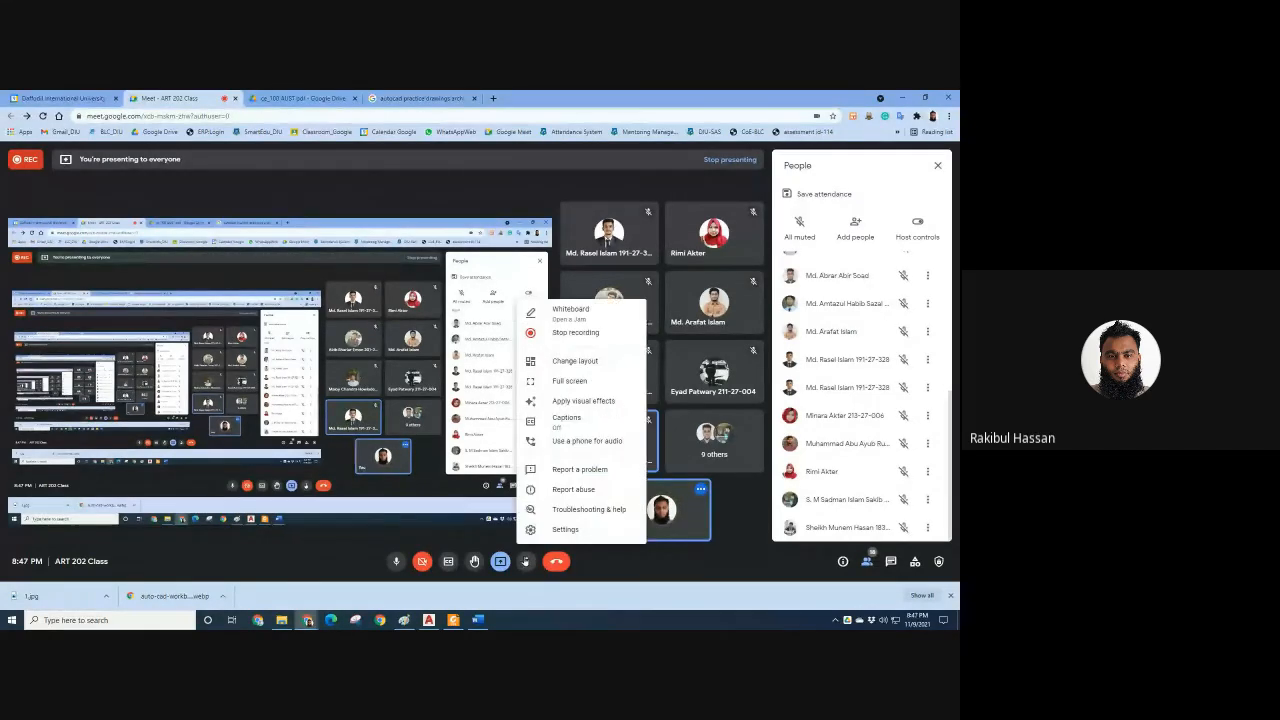
{"action": "left_click", "coordinate": [593, 338]}
{"action": "left_click", "coordinate": [861, 435]}
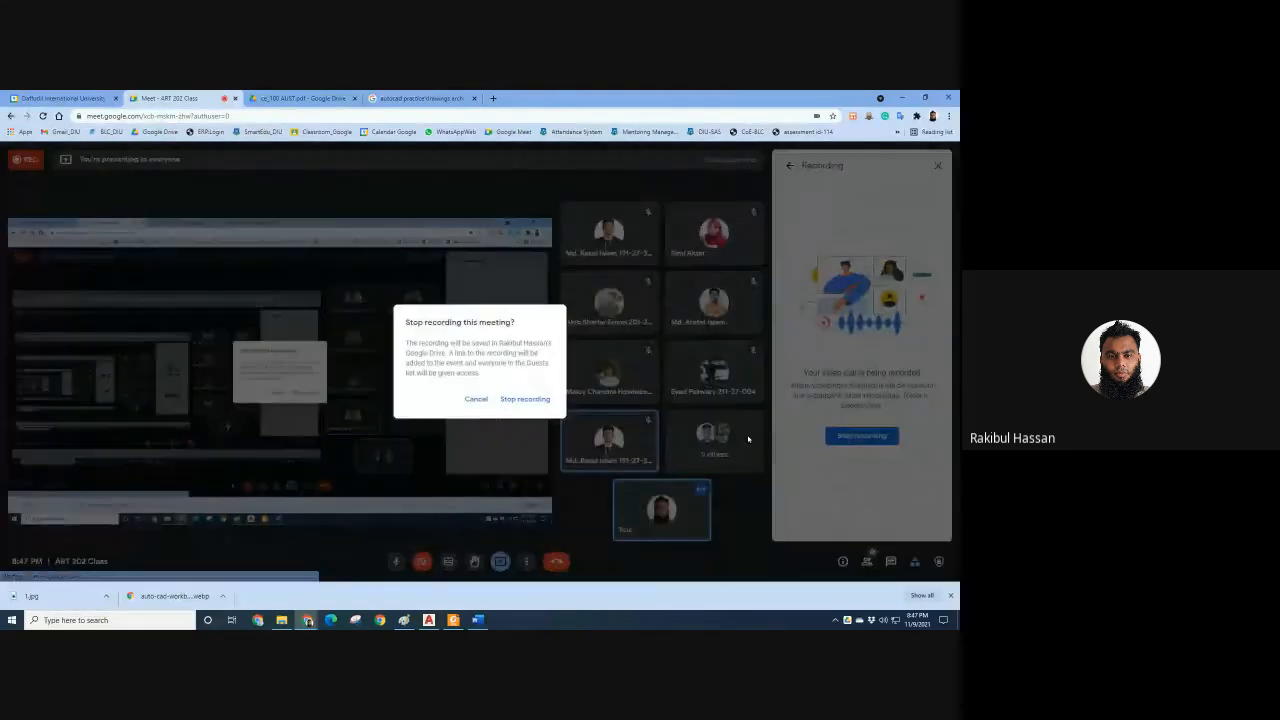